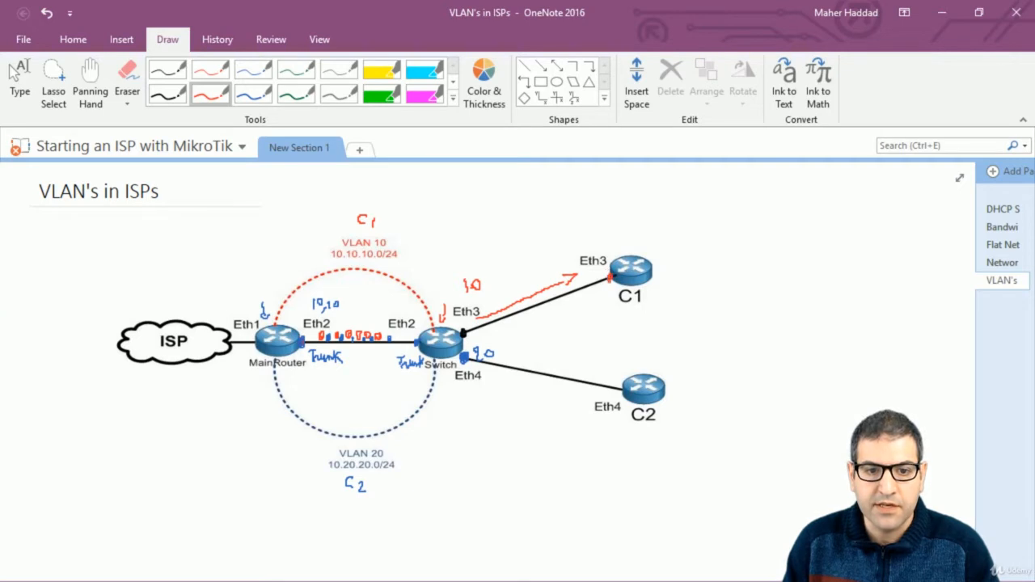
# Write the C1 address 10.10.10 in red ink above C1
pyautogui.moveTo(623, 228); pyautogui.dragTo(623, 241)
pyautogui.moveTo(630, 229)
pyautogui.mouseDown()
pyautogui.moveTo(630, 239)
pyautogui.moveTo(635, 229)
pyautogui.moveTo(648, 241)
pyautogui.mouseUp()
pyautogui.moveTo(651, 229); pyautogui.dragTo(640, 242)
pyautogui.moveTo(640, 242); pyautogui.dragTo(697, 241)
pyautogui.click(678, 238)
pyautogui.moveTo(700, 227); pyautogui.dragTo(711, 242)
pyautogui.moveTo(716, 228); pyautogui.dragTo(718, 244)
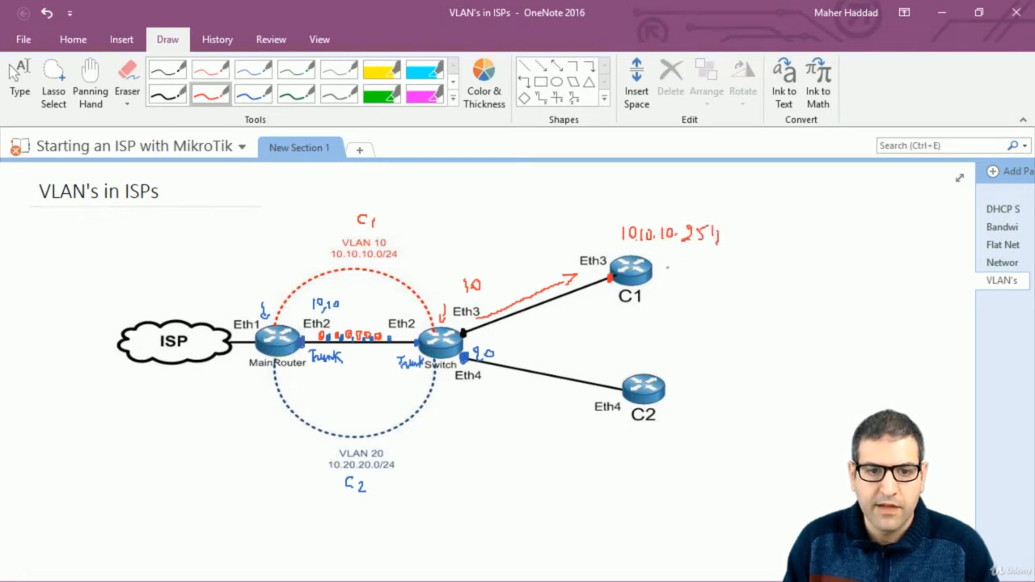
# In blue ink, draw an arrow from switch Eth4 to C2 and write 10.20.20.254 above C2
pyautogui.click(251, 94)
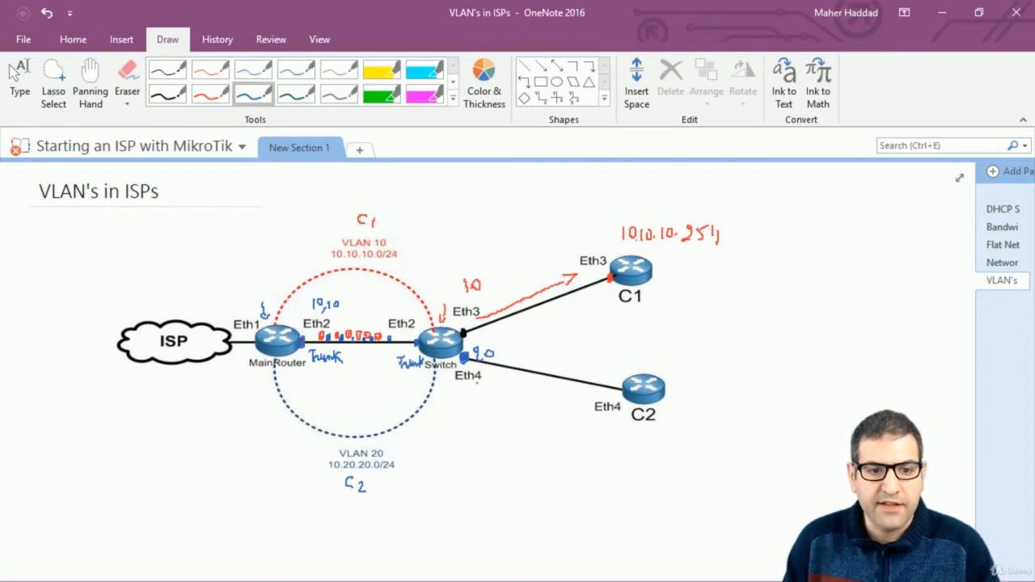
pyautogui.moveTo(485, 377)
pyautogui.mouseDown()
pyautogui.moveTo(588, 400)
pyautogui.moveTo(620, 387)
pyautogui.mouseUp()
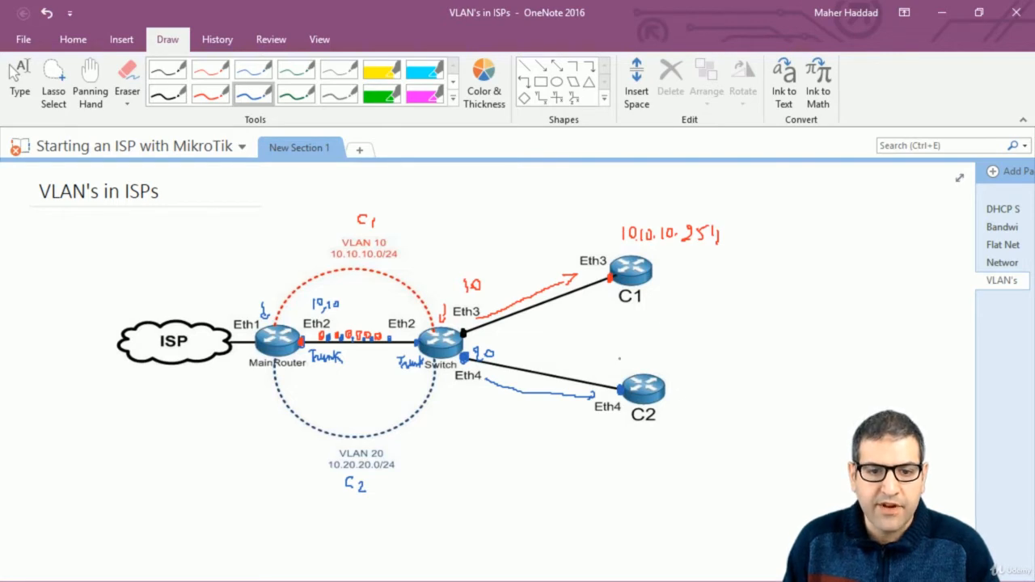
pyautogui.moveTo(619, 358); pyautogui.dragTo(690, 366)
pyautogui.moveTo(695, 356); pyautogui.dragTo(723, 368)
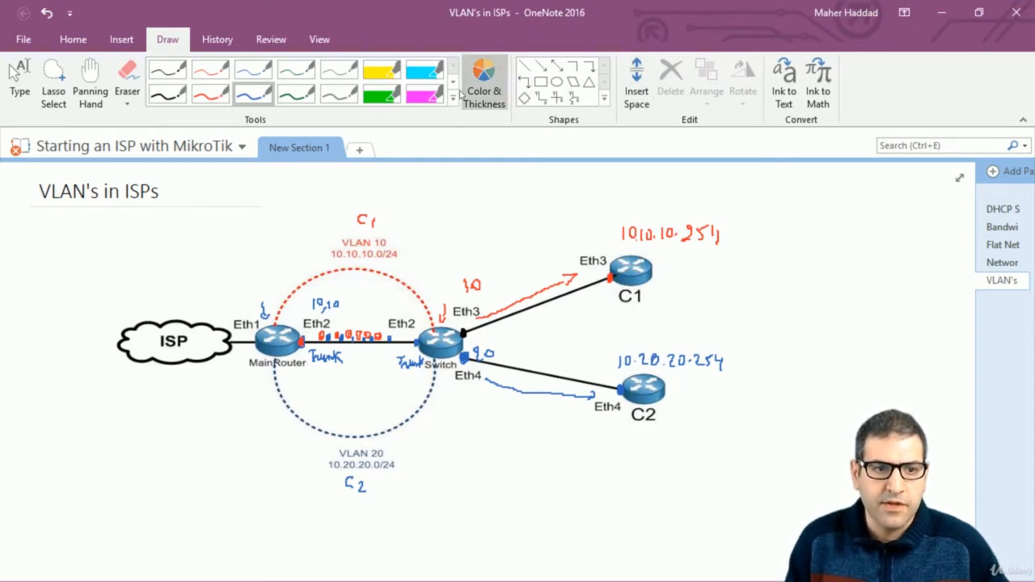
# Mark VLAN 10 with a small red arrow and VLAN 20 with a small blue arrow
pyautogui.click(217, 101)
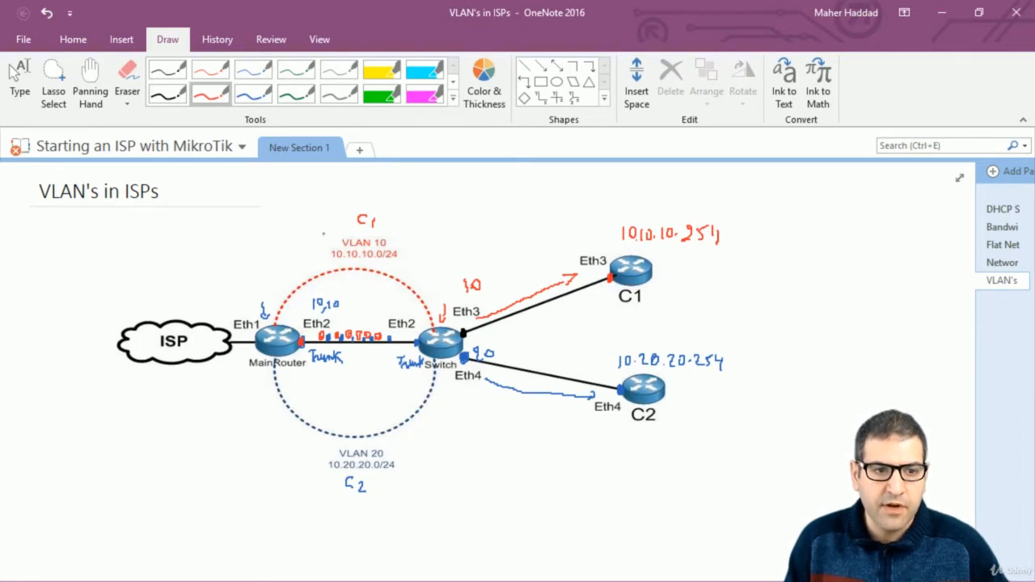
pyautogui.moveTo(326, 229); pyautogui.dragTo(336, 239)
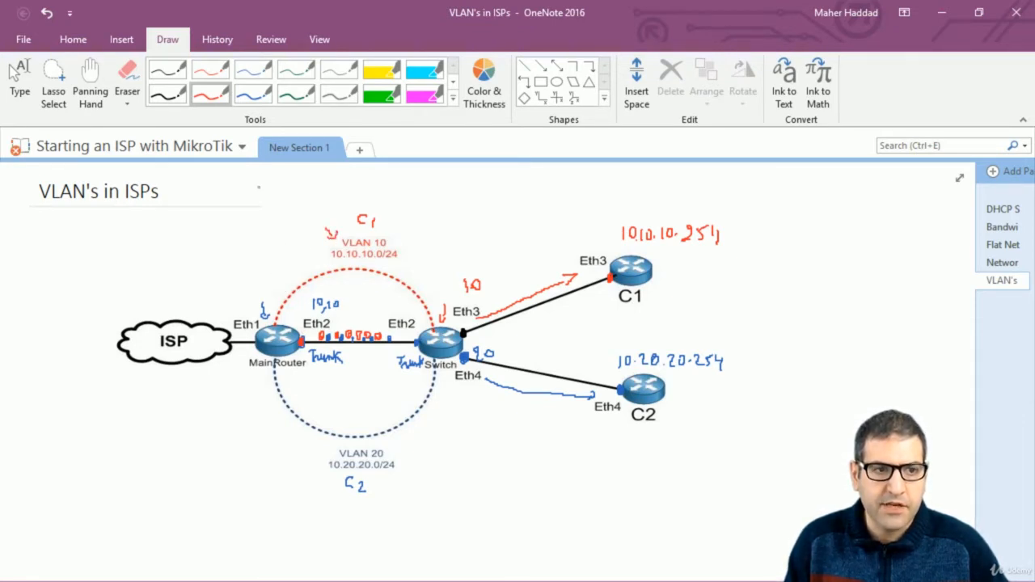
pyautogui.click(256, 97)
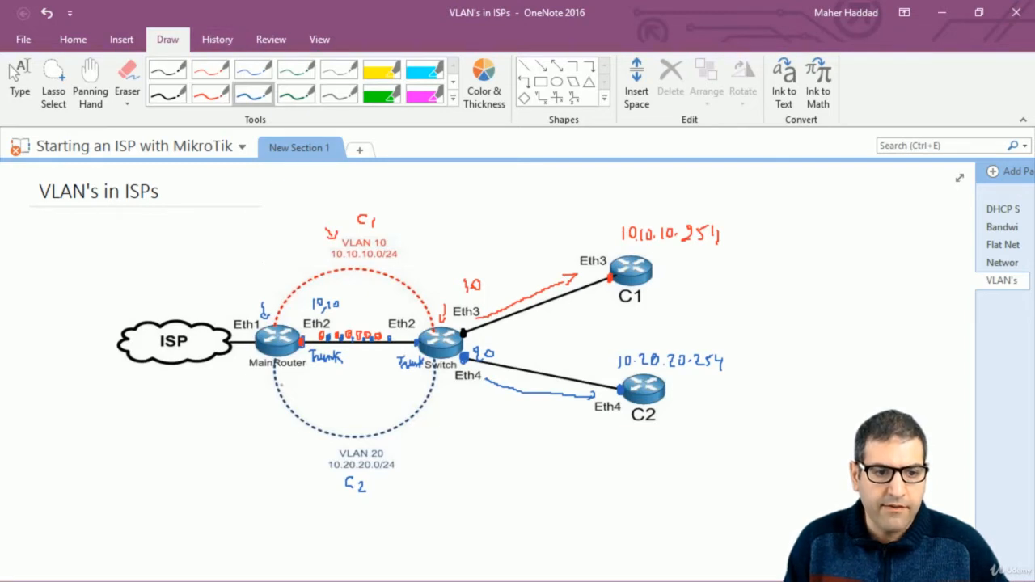
pyautogui.moveTo(316, 443); pyautogui.dragTo(330, 457)
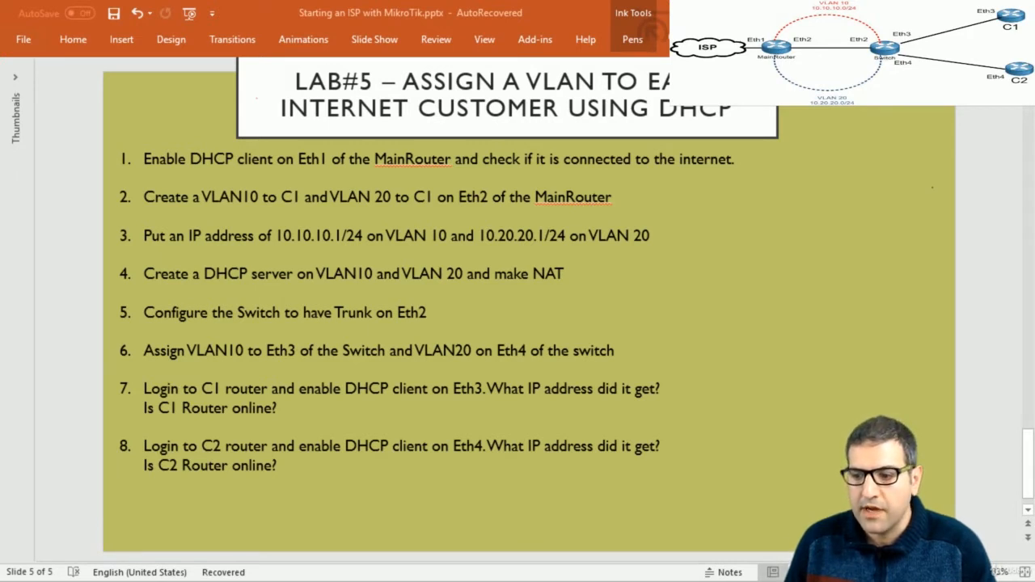
# Trace the ISP-to-Eth1 link with a red curve on the OneNote diagram, then return to WinBox
pyautogui.hotkey('alt', 'Tab')
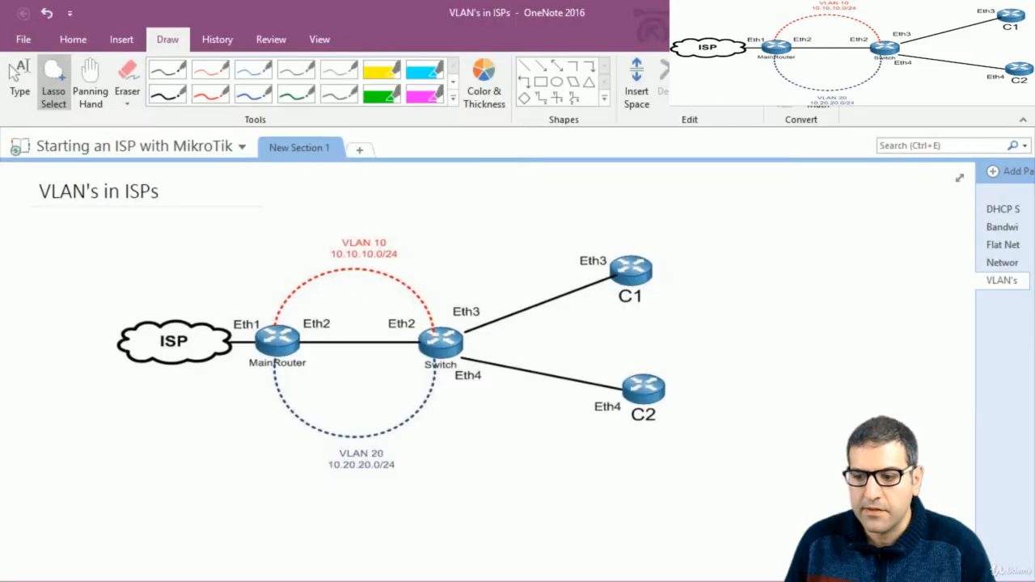
pyautogui.click(210, 94)
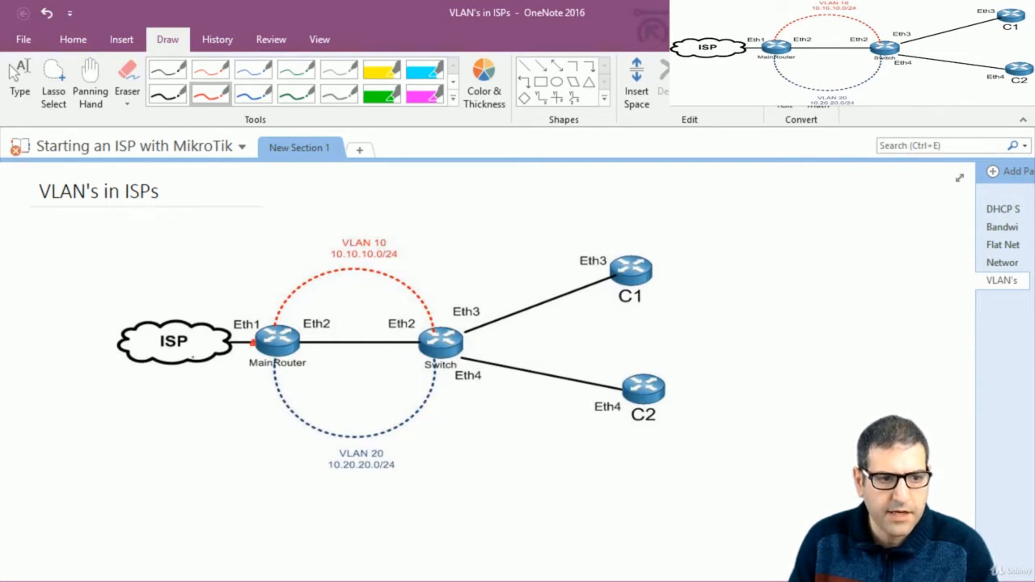
pyautogui.moveTo(193, 359)
pyautogui.mouseDown()
pyautogui.moveTo(225, 369)
pyautogui.moveTo(244, 356)
pyautogui.mouseUp()
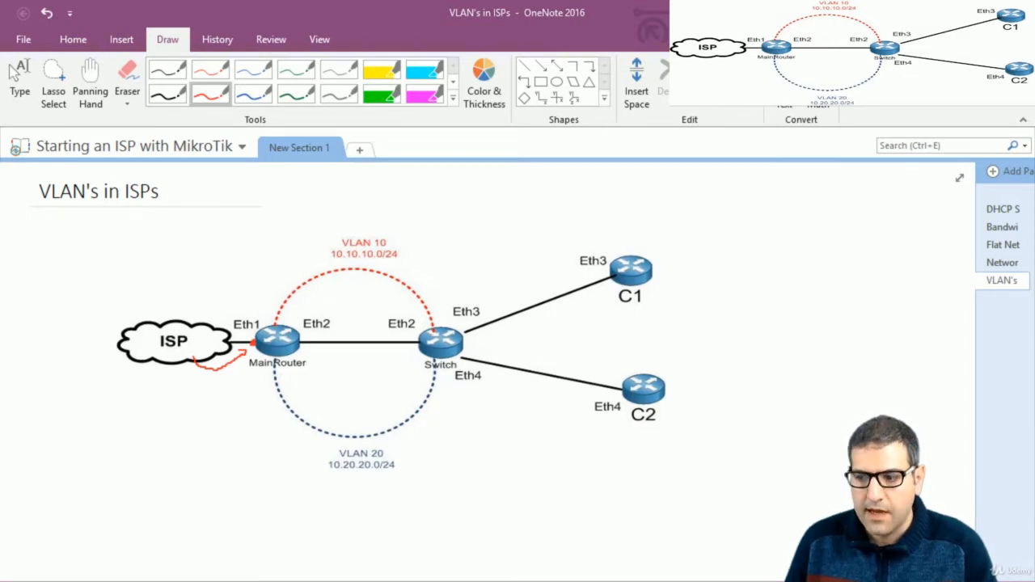
pyautogui.hotkey('alt', 'Tab')
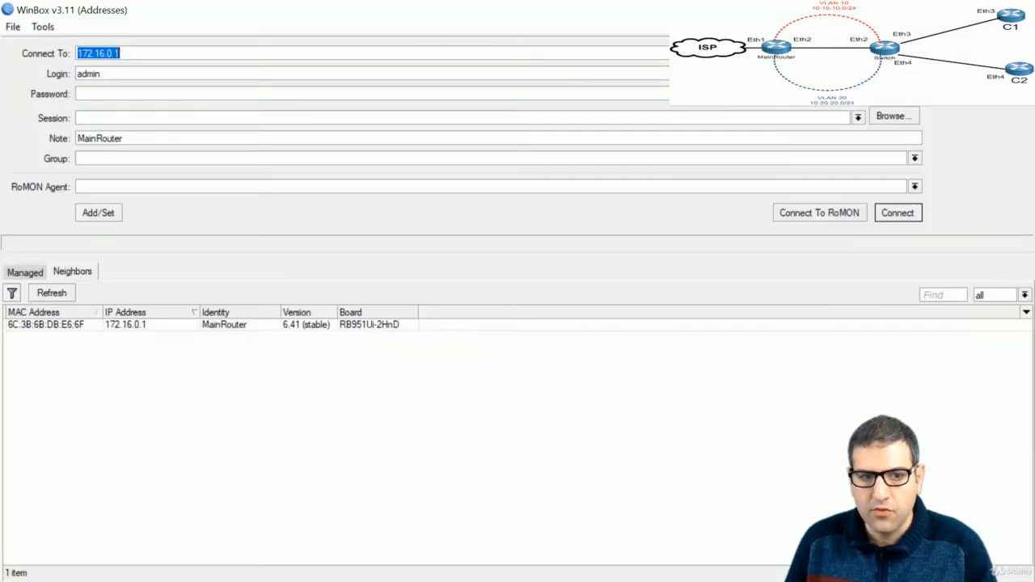
# Log in to MainRouter, add a DHCP client on ether1, and close the DHCP client list
pyautogui.click(139, 324)
pyautogui.click(898, 213)
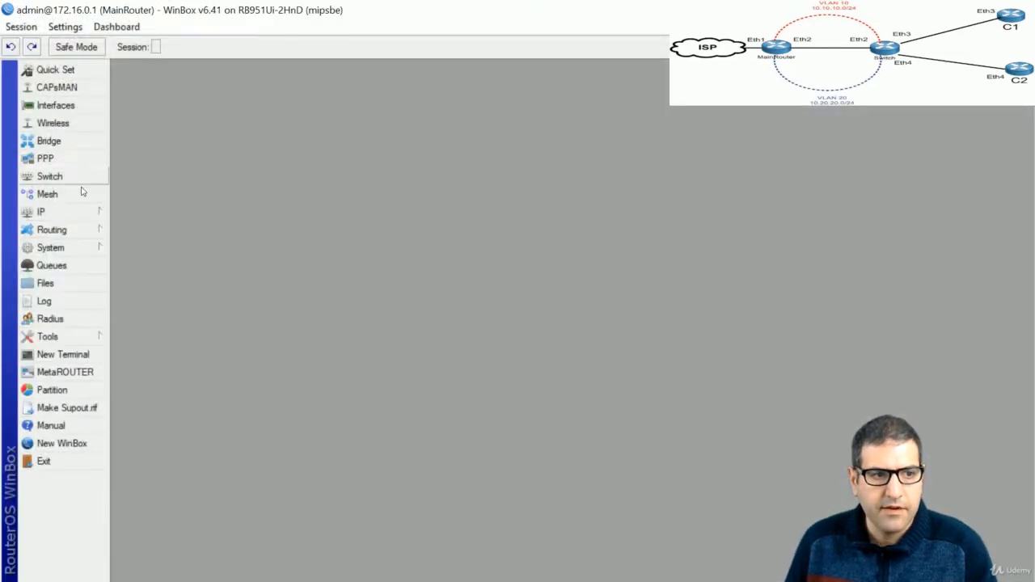
pyautogui.click(79, 213)
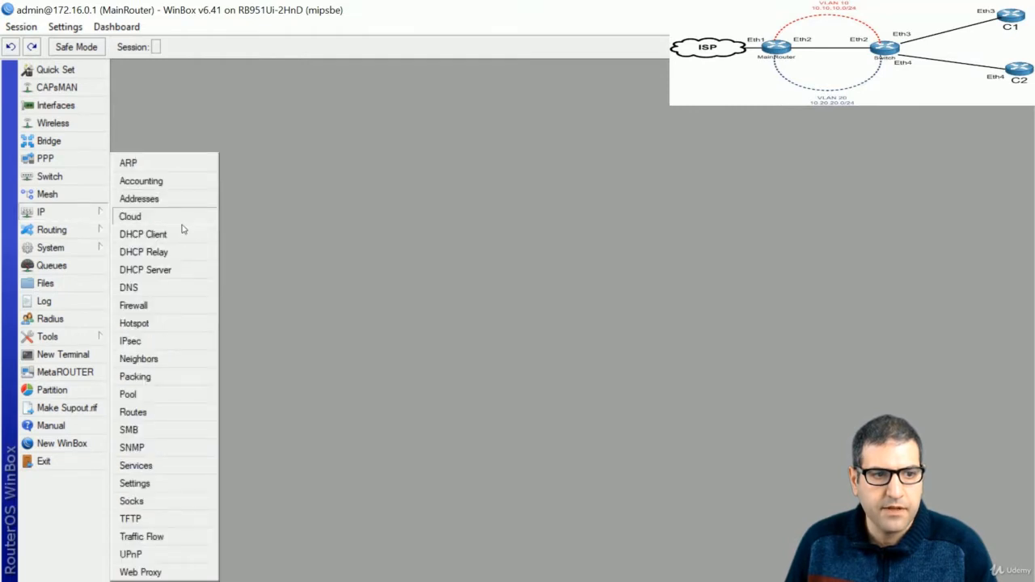
pyautogui.click(176, 236)
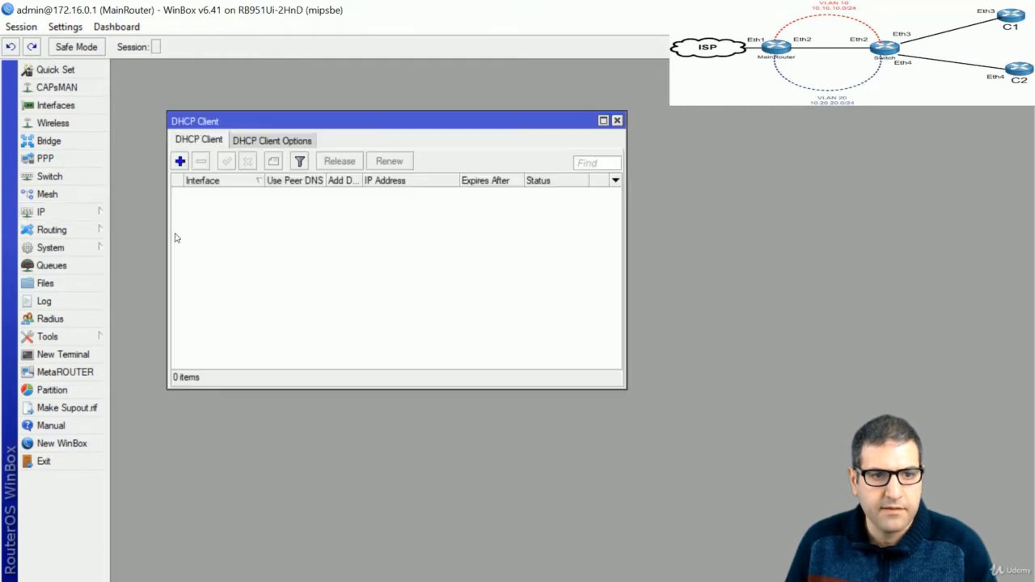
pyautogui.click(180, 161)
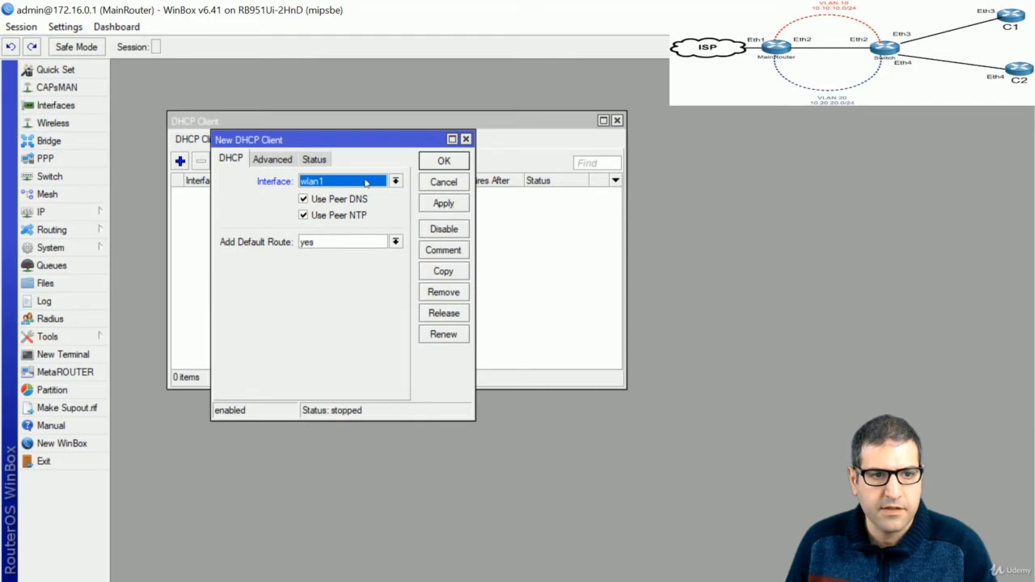
pyautogui.click(363, 182)
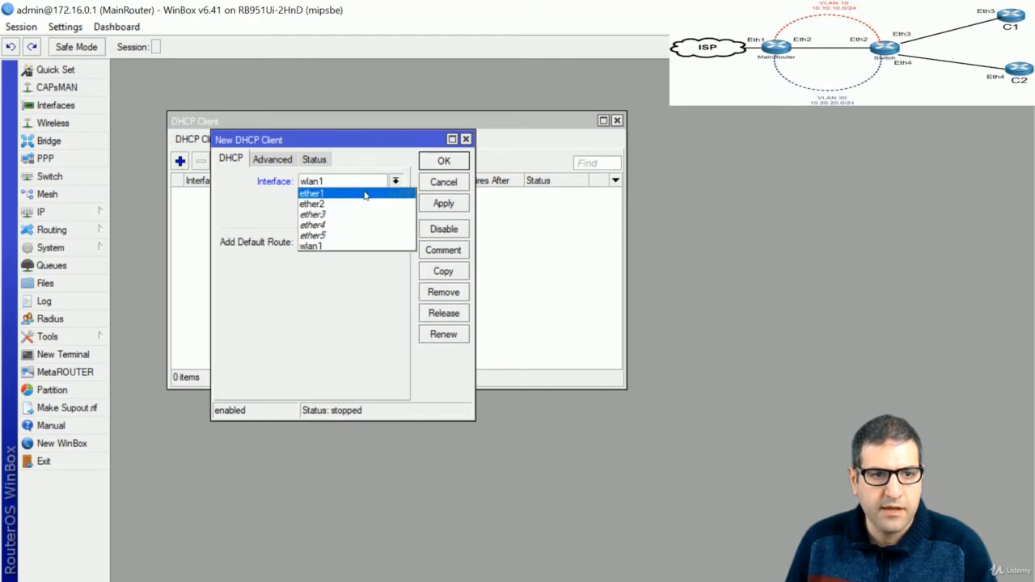
pyautogui.click(365, 195)
pyautogui.moveTo(329, 146); pyautogui.dragTo(316, 146)
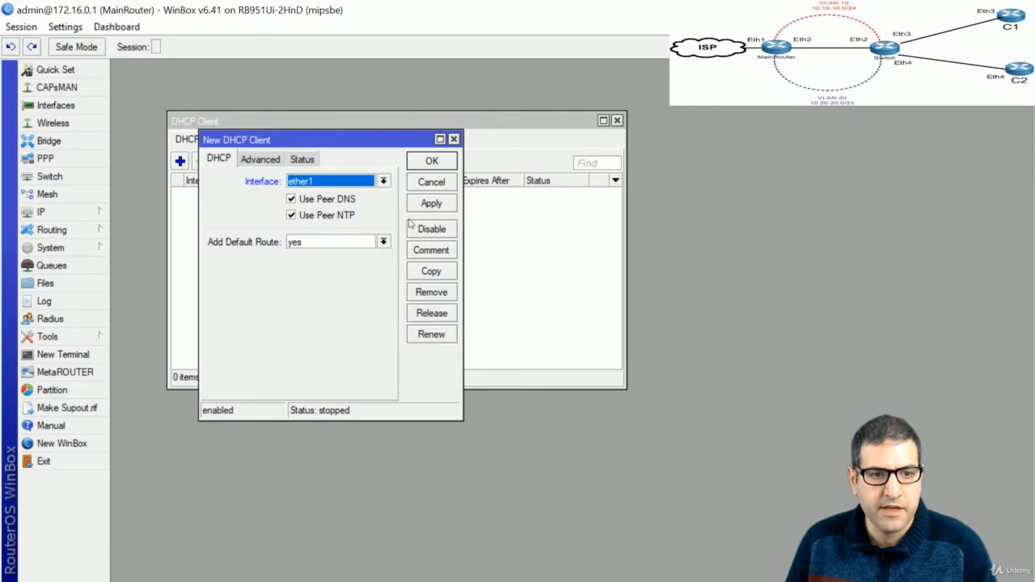
pyautogui.click(435, 165)
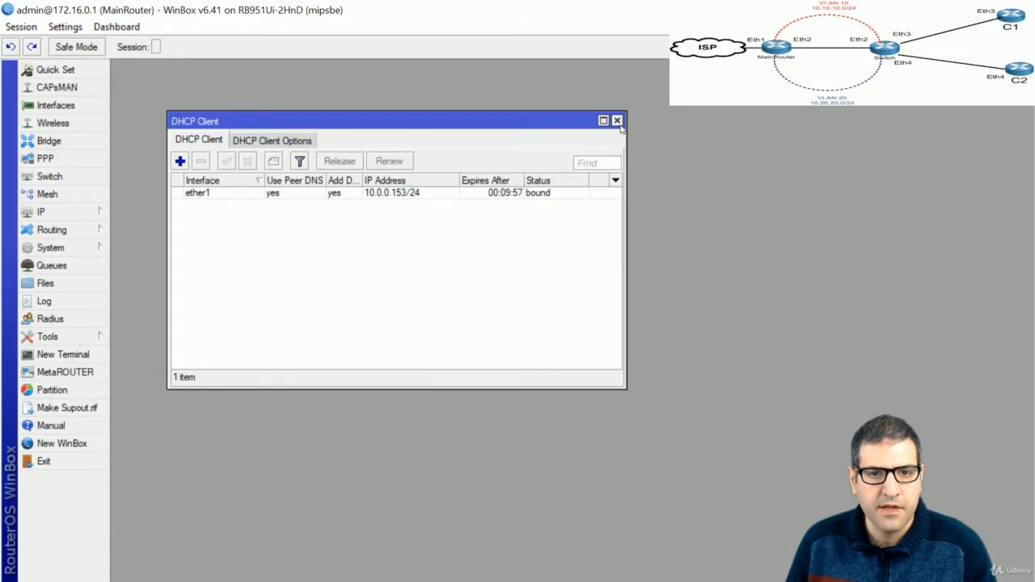
pyautogui.click(616, 121)
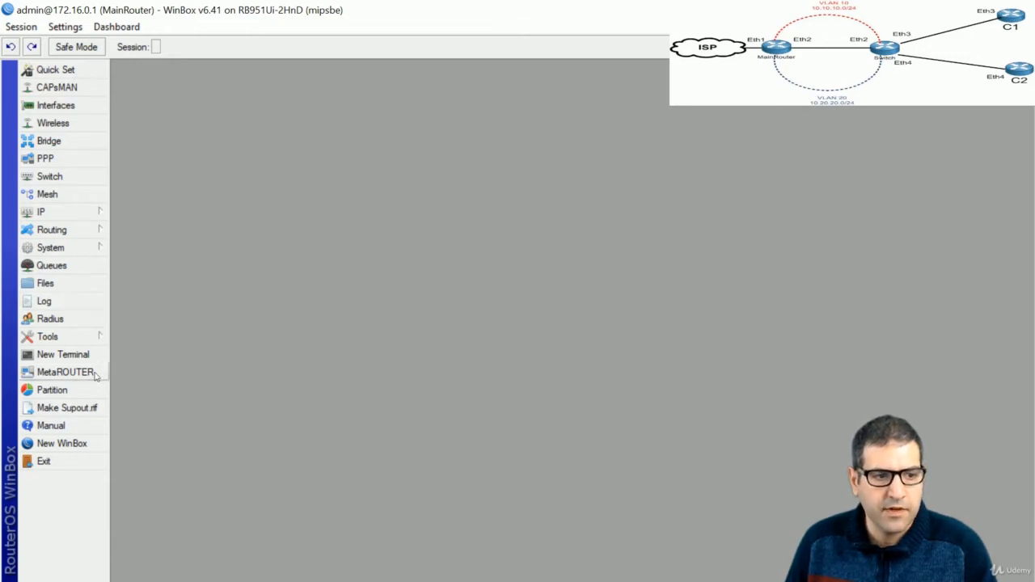
# Ping 8.8.8.8 from MainRouter, confirm 0% loss, and close the ping tool
pyautogui.click(66, 336)
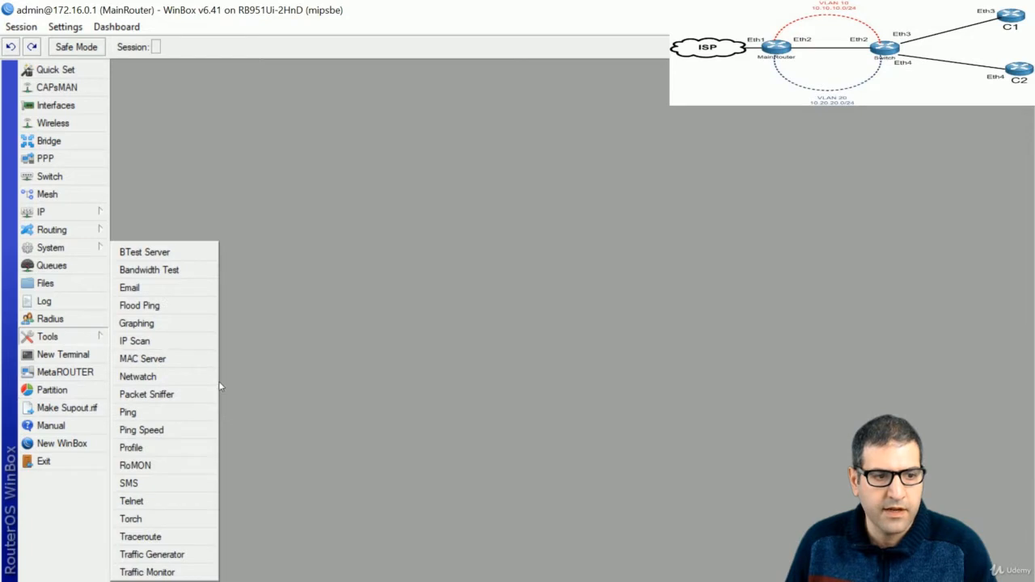
pyautogui.click(128, 412)
pyautogui.write('8')
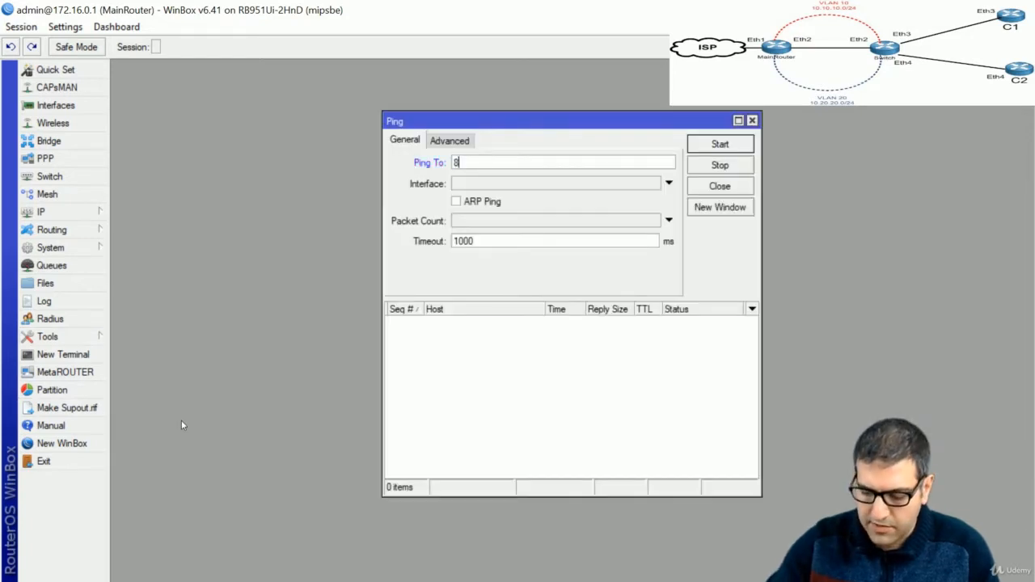
pyautogui.write('.8.8.8')
pyautogui.press('Return')
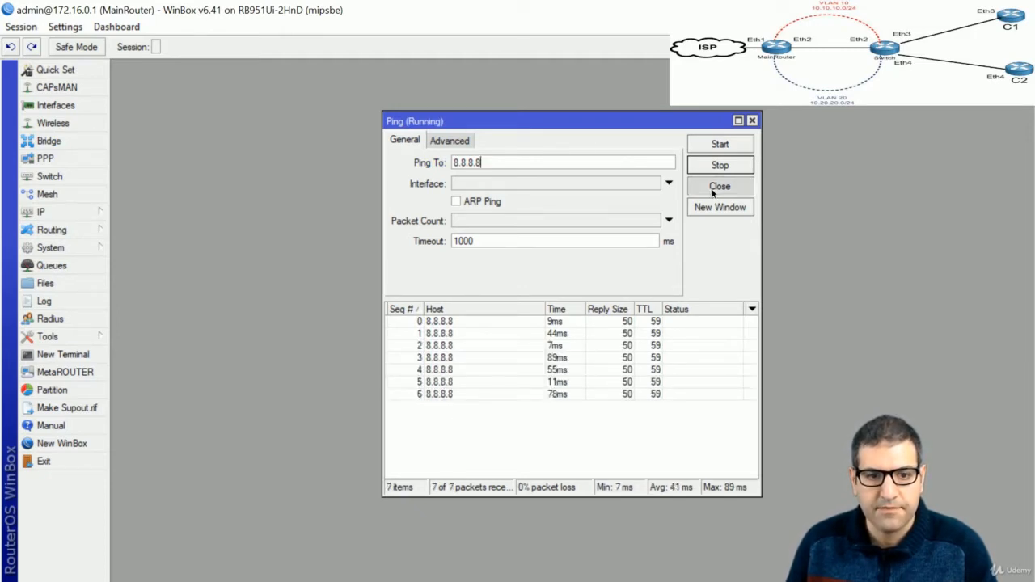
pyautogui.click(713, 190)
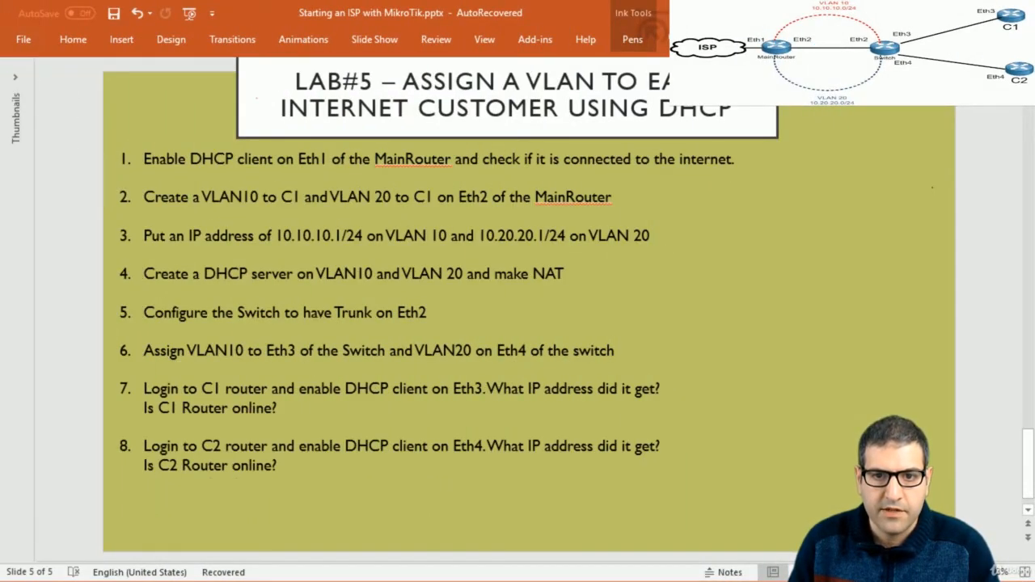
# Draw a red arrow beside step 1 on the Lab#5 slide, then switch back to WinBox
pyautogui.moveTo(800, 144)
pyautogui.mouseDown()
pyautogui.moveTo(750, 159)
pyautogui.moveTo(761, 160)
pyautogui.mouseUp()
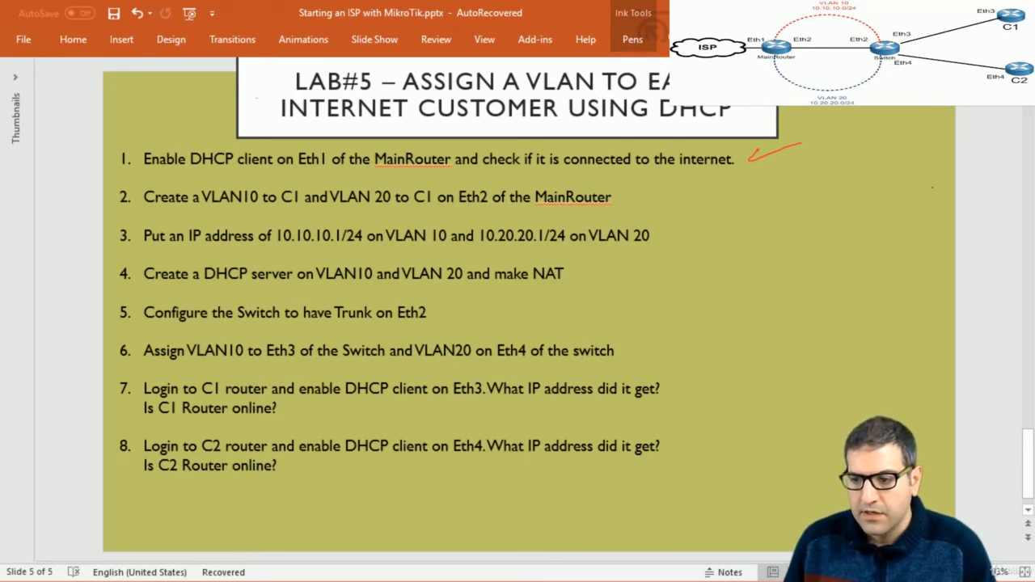
pyautogui.hotkey('alt', 'Tab')
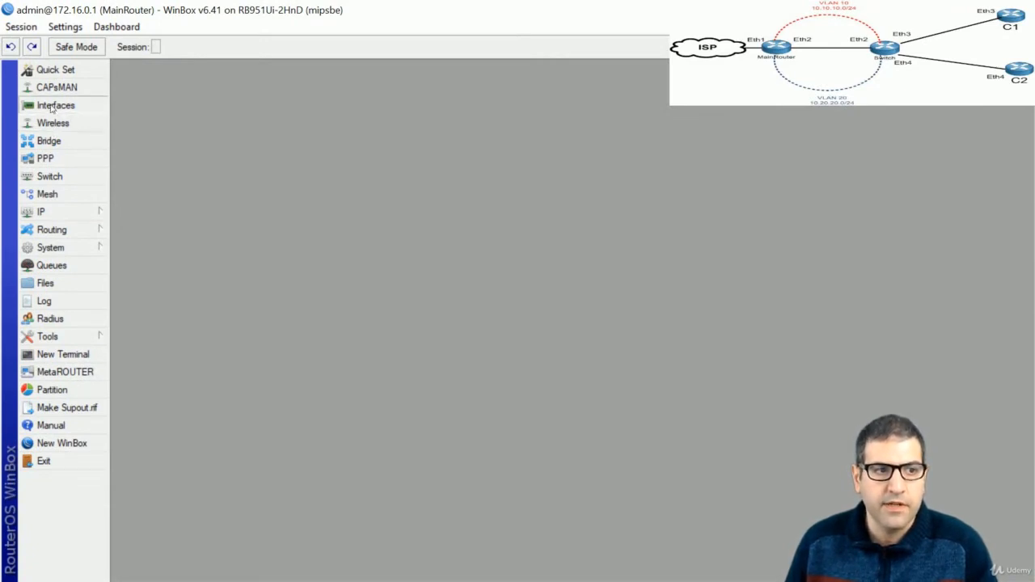
# In the VLAN interface list, add vlan10-C1 with VLAN ID 10 on ether2
pyautogui.click(54, 107)
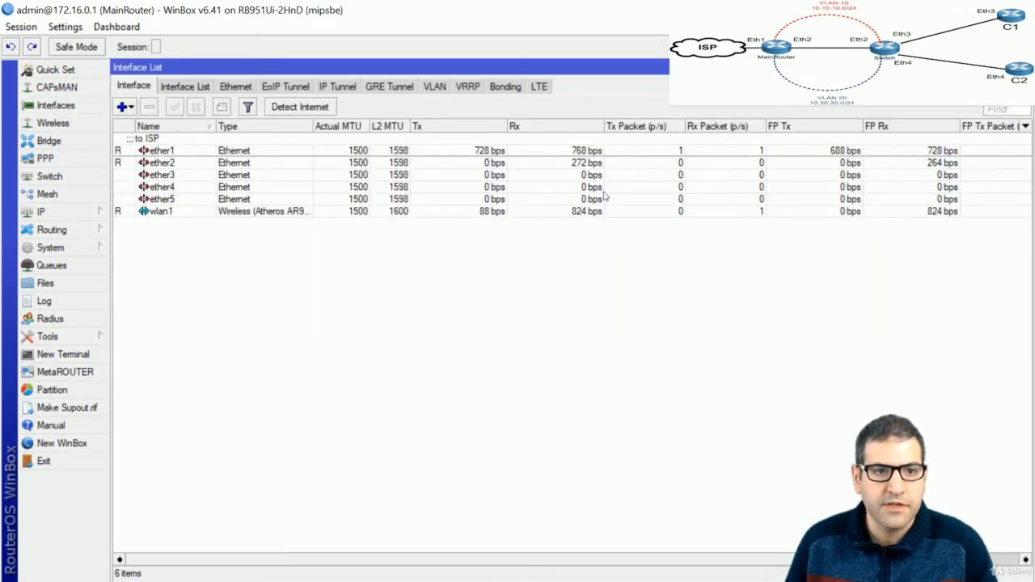
pyautogui.click(427, 92)
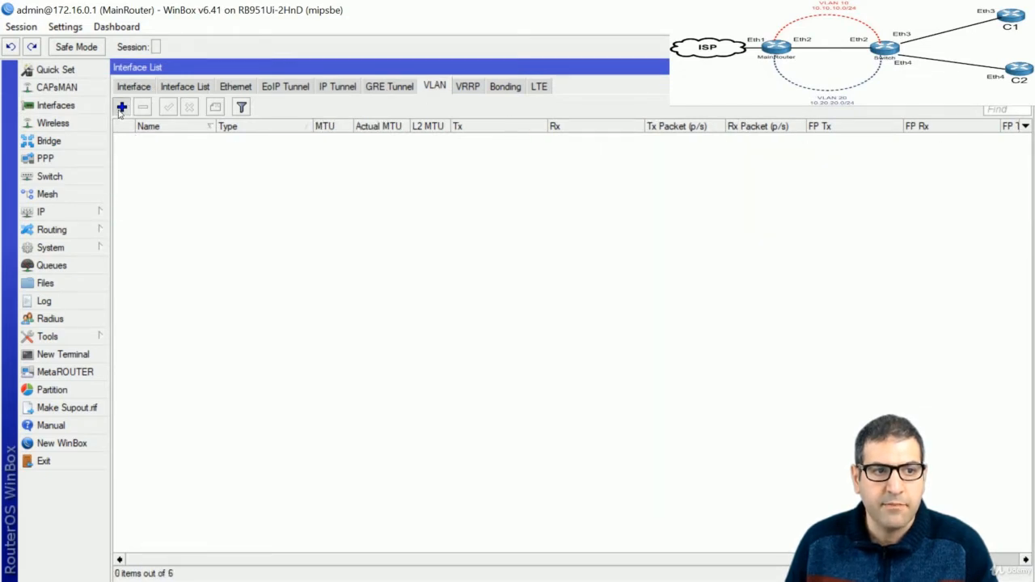
pyautogui.click(121, 108)
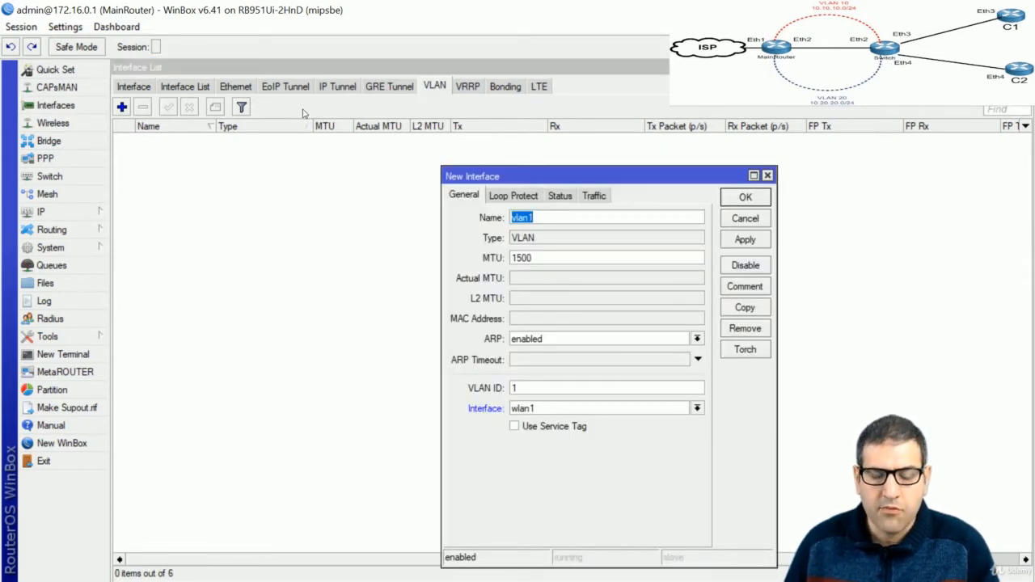
pyautogui.press('Right')
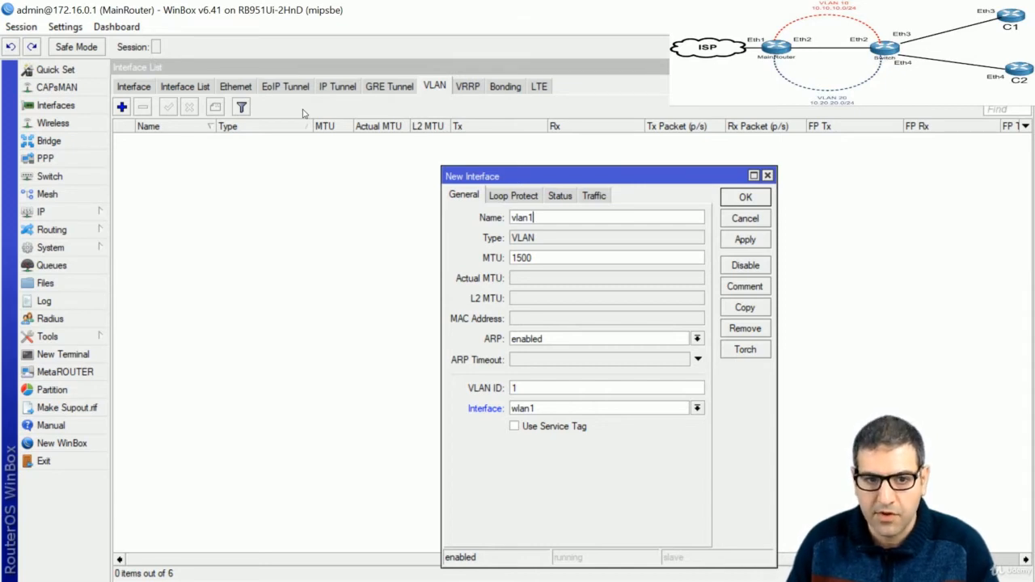
pyautogui.write('0-')
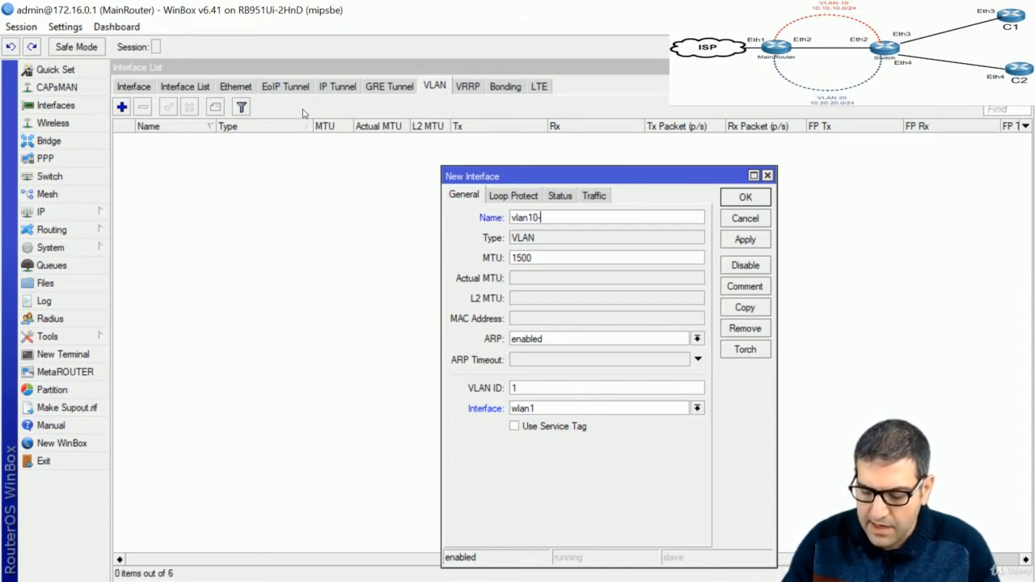
pyautogui.write('C1')
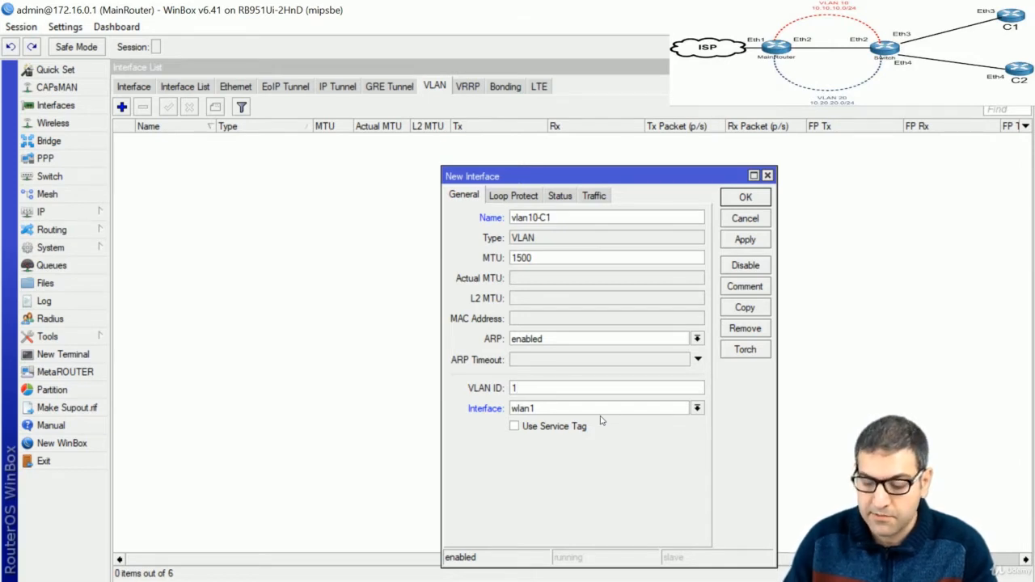
pyautogui.write('0')
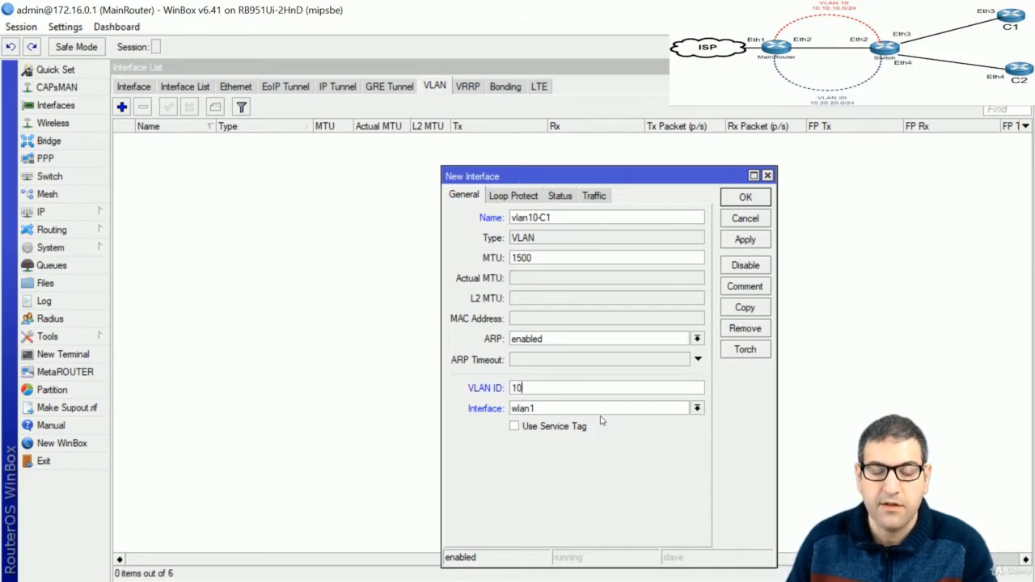
pyautogui.click(550, 409)
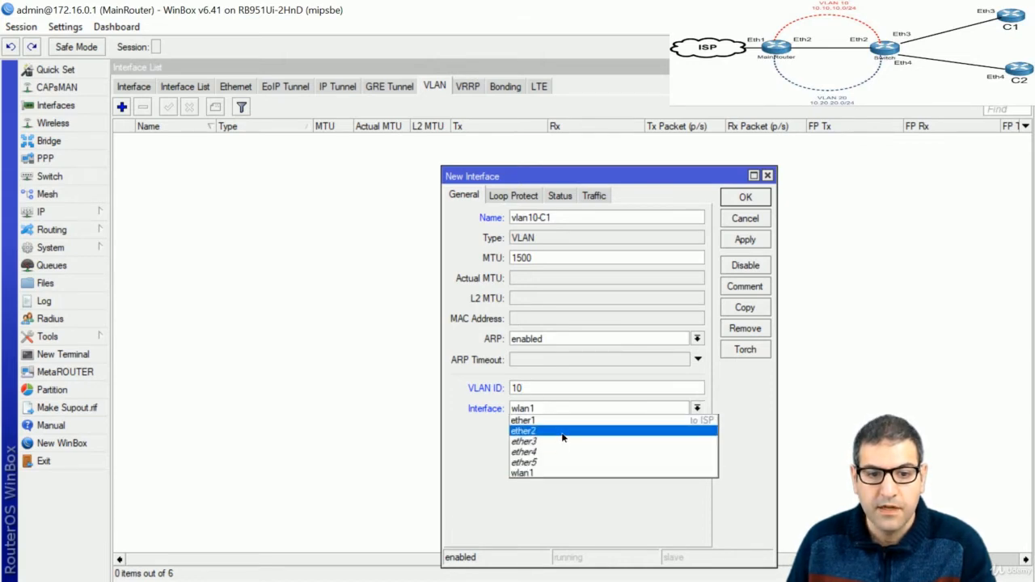
pyautogui.click(561, 435)
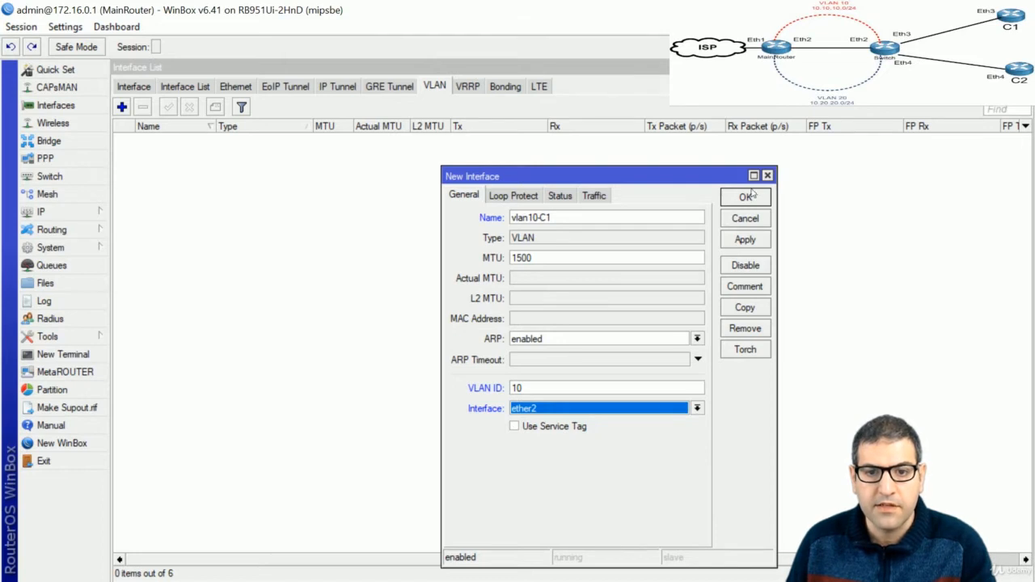
pyautogui.click(752, 197)
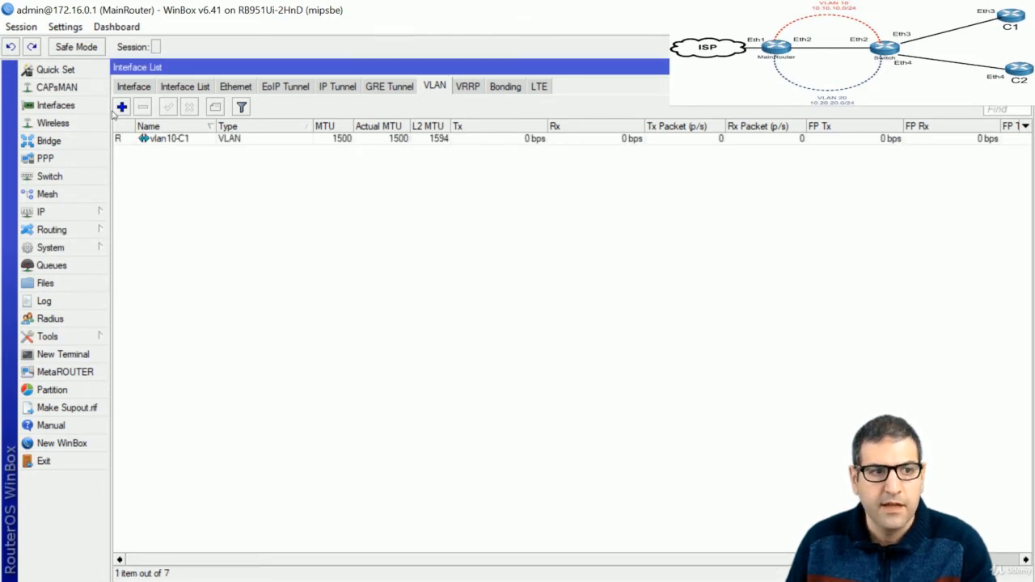
# Add vlan20-C2 with VLAN ID 20 on ether2
pyautogui.click(121, 107)
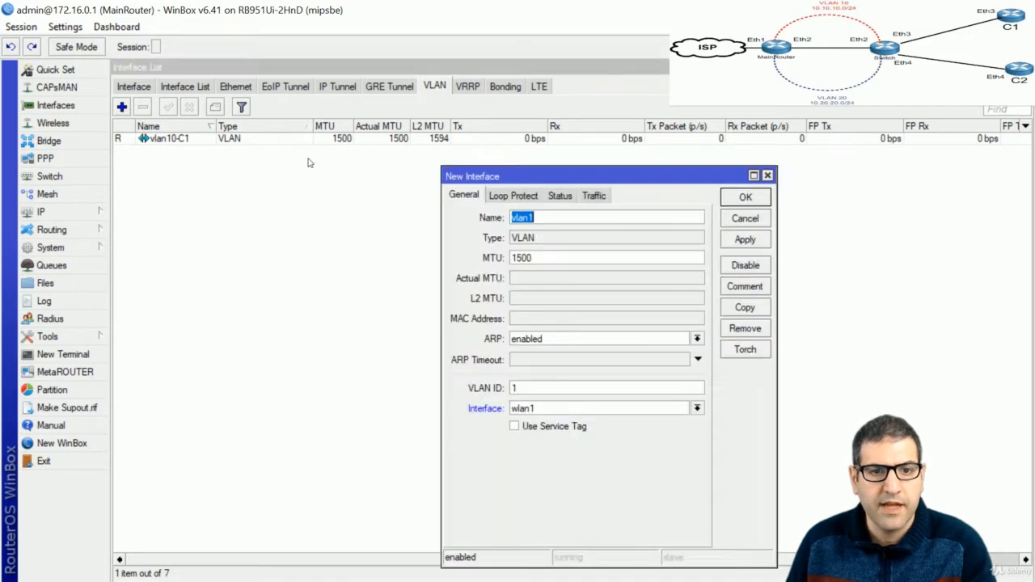
pyautogui.click(565, 213)
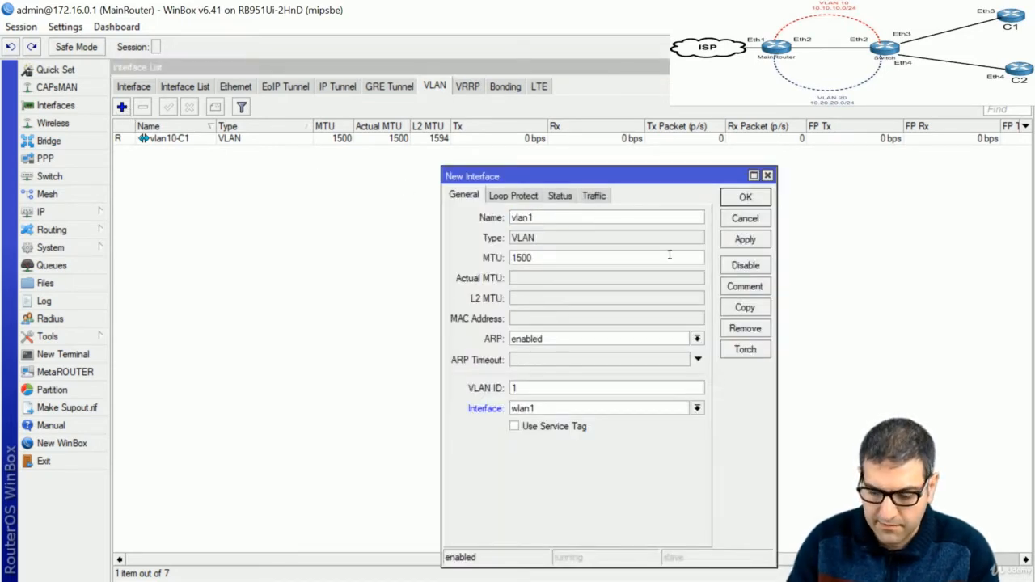
pyautogui.press('BackSpace')
pyautogui.write('20-C2')
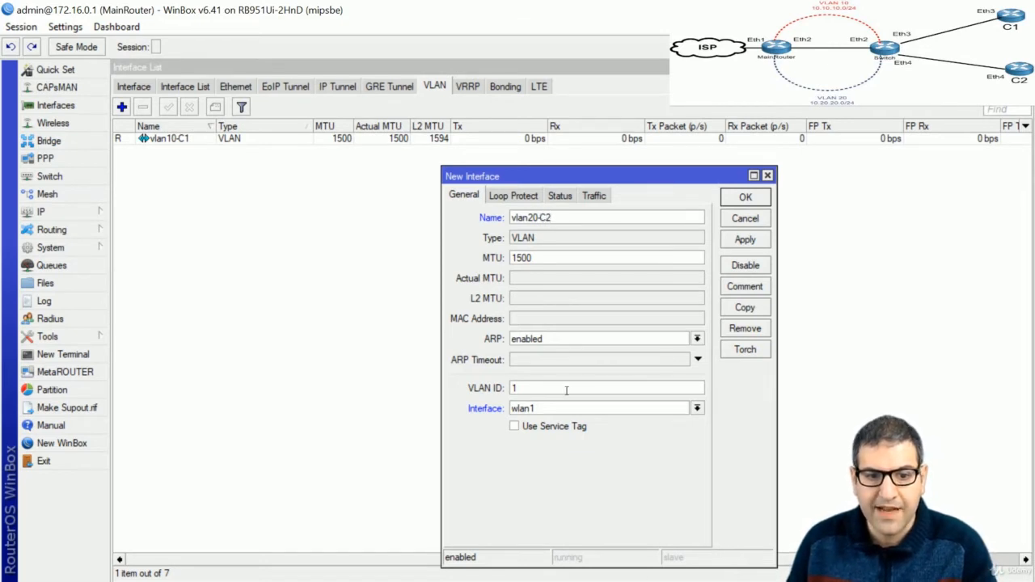
pyautogui.doubleClick(511, 389)
pyautogui.write('20')
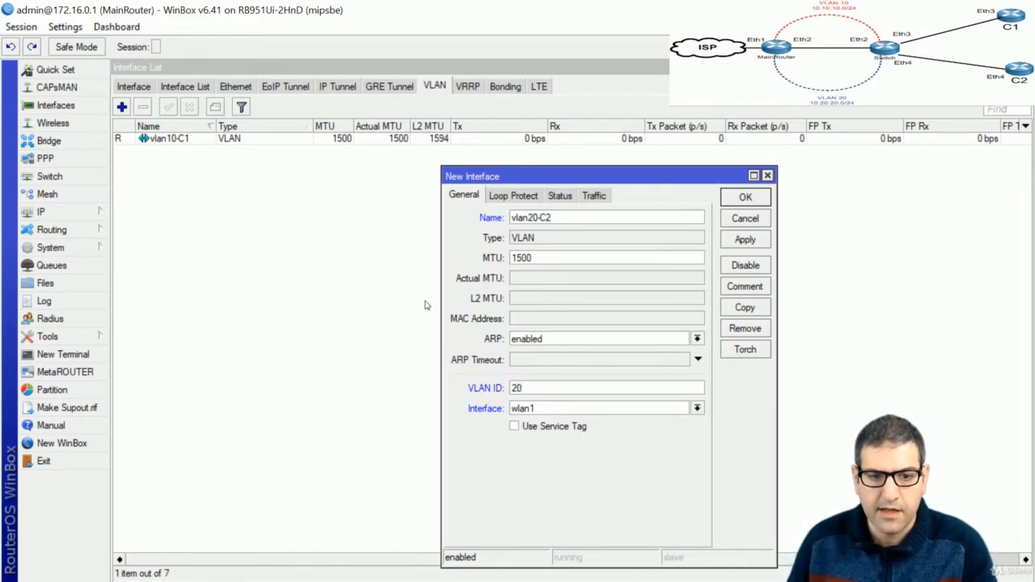
pyautogui.click(536, 415)
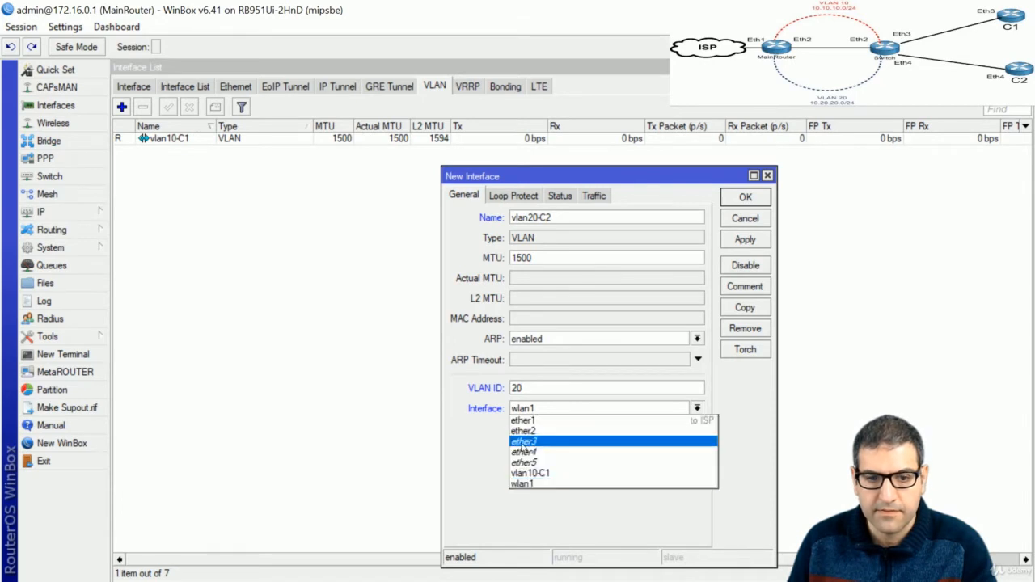
pyautogui.click(540, 435)
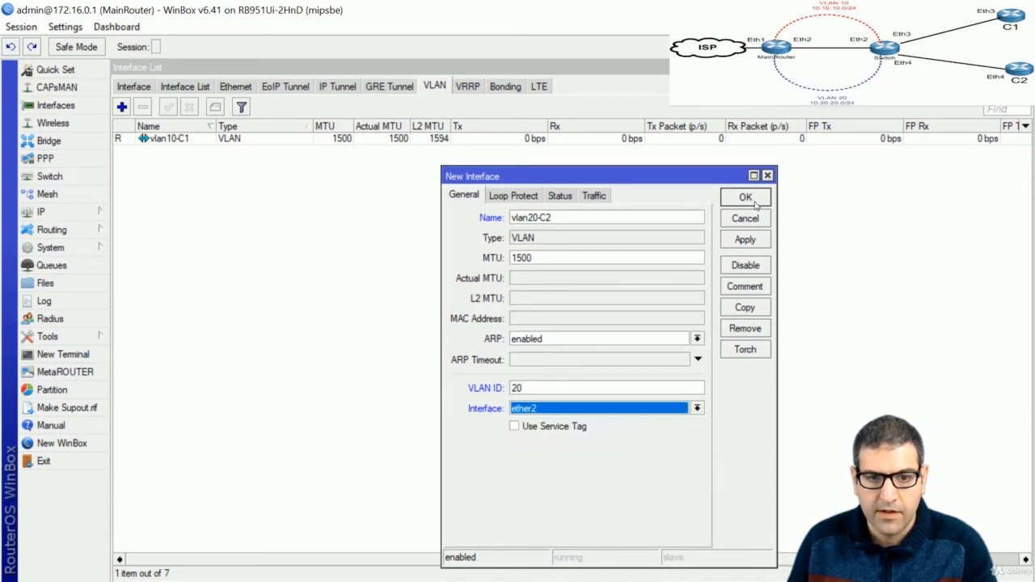
pyautogui.click(745, 198)
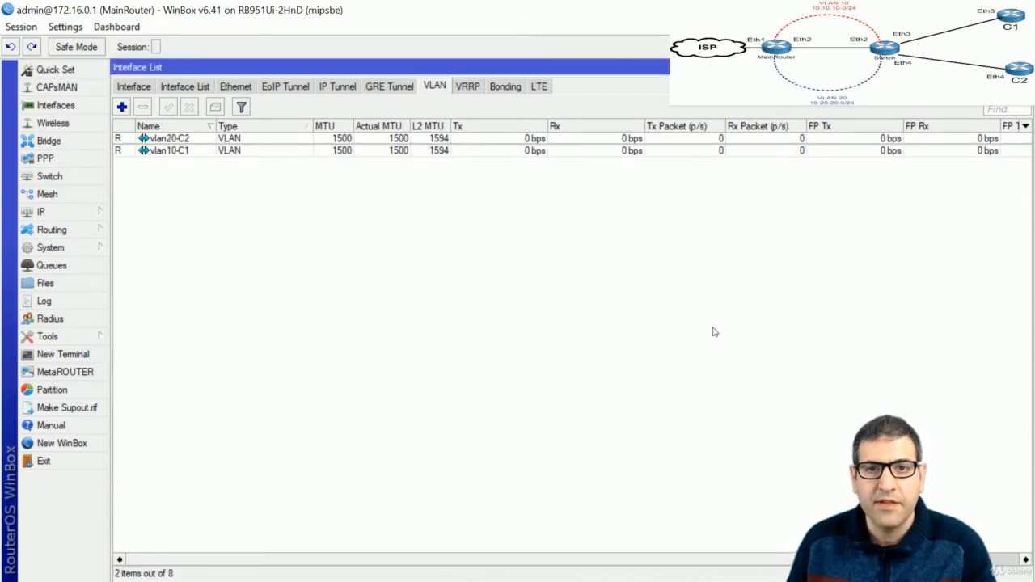
# Correct step 2 on the lab slide so it reads C2 instead of C1
pyautogui.hotkey('alt', 'Tab')
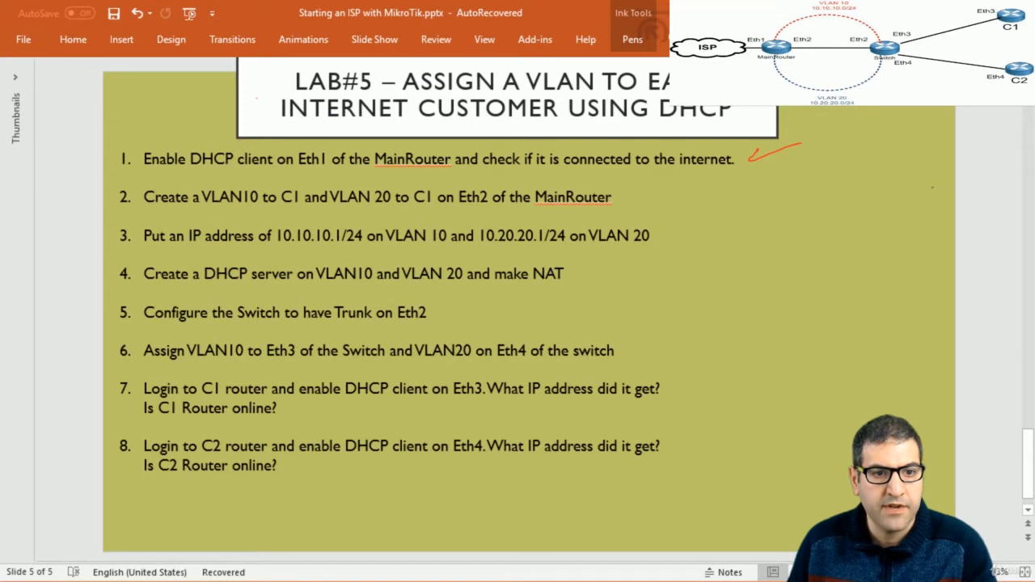
pyautogui.click(429, 197)
pyautogui.press('BackSpace')
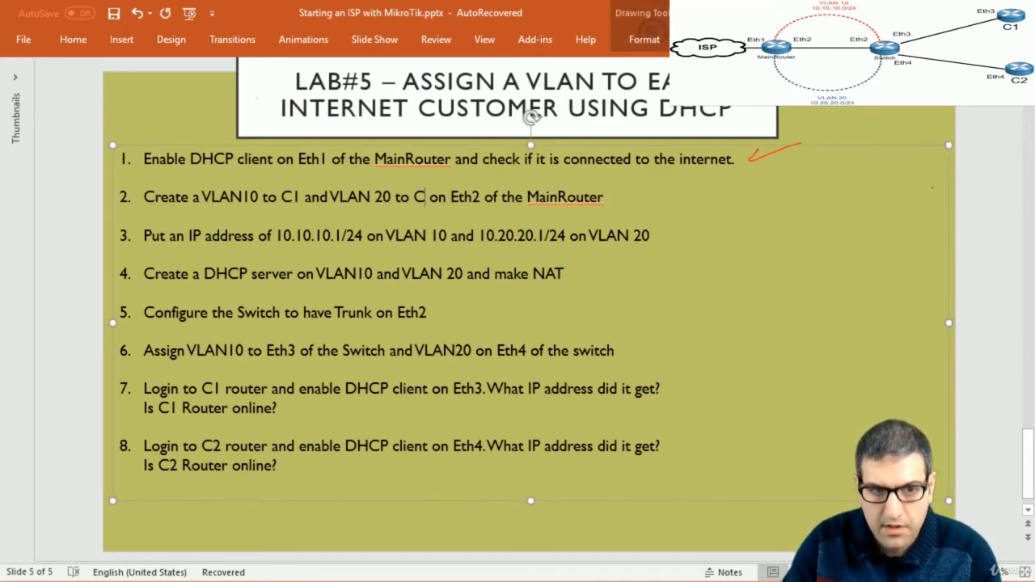
pyautogui.write('2')
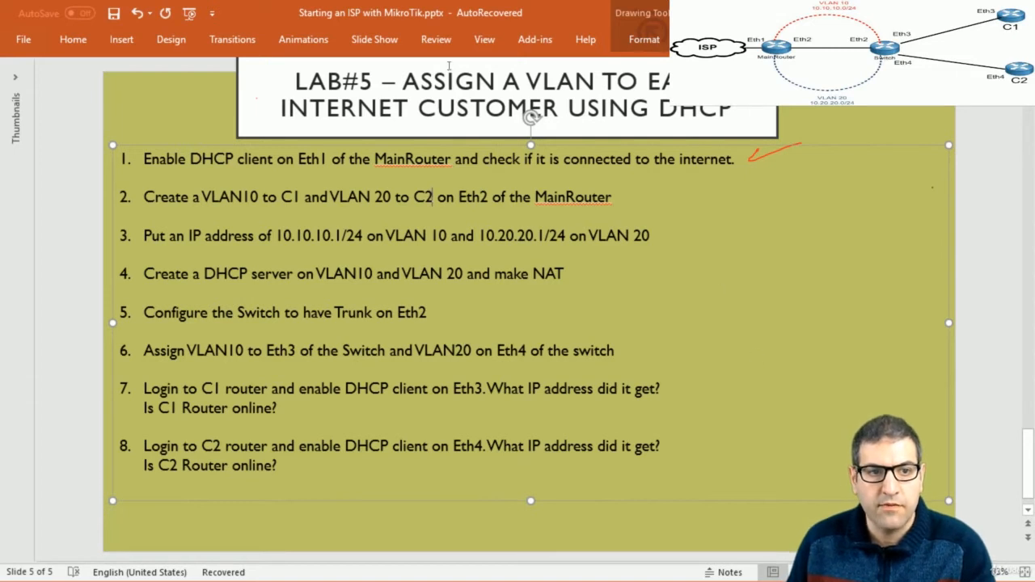
# Mark step 2 done with a red pen arrow, then return to WinBox
pyautogui.click(701, 39)
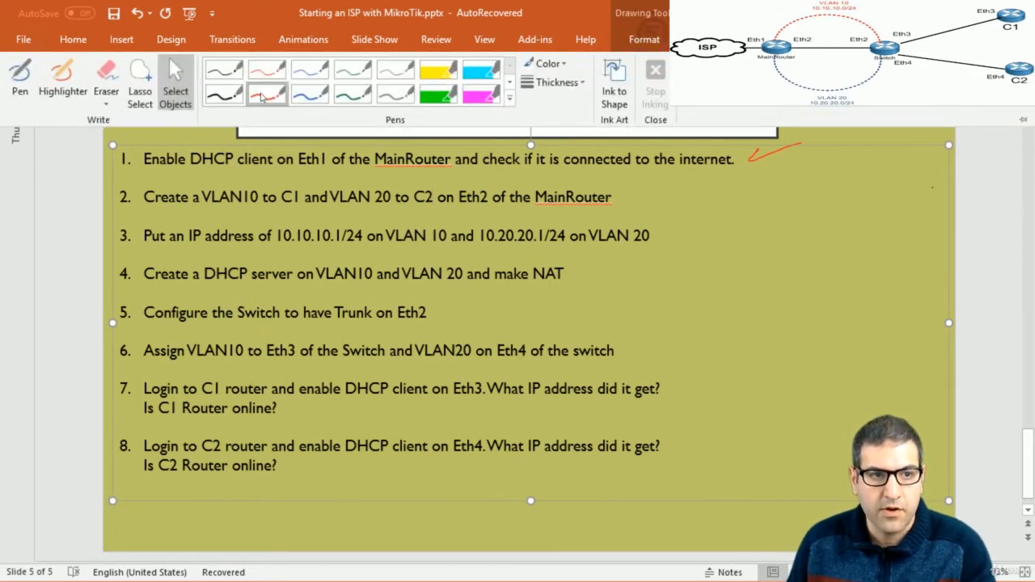
pyautogui.click(262, 95)
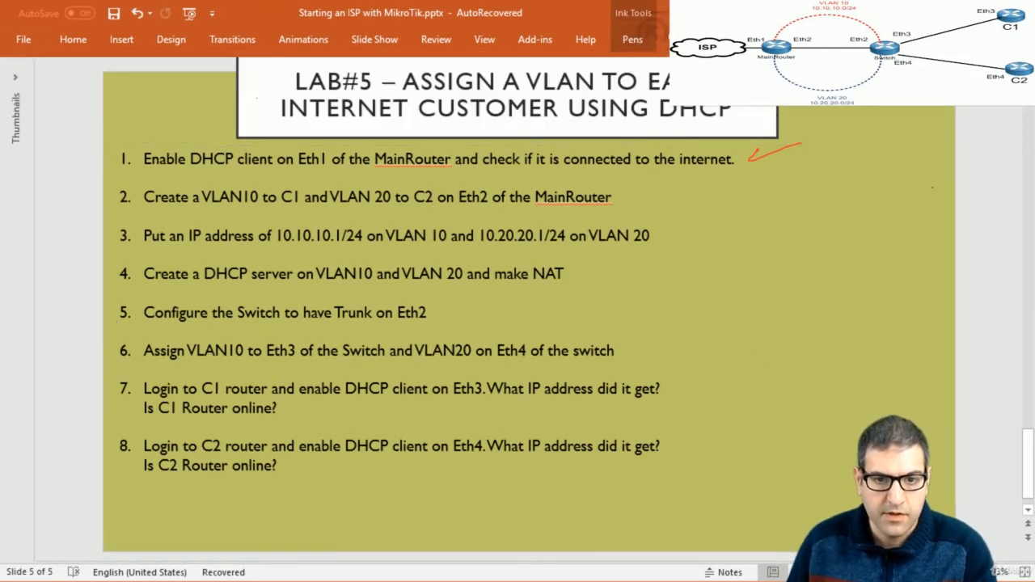
pyautogui.moveTo(661, 191); pyautogui.dragTo(624, 199)
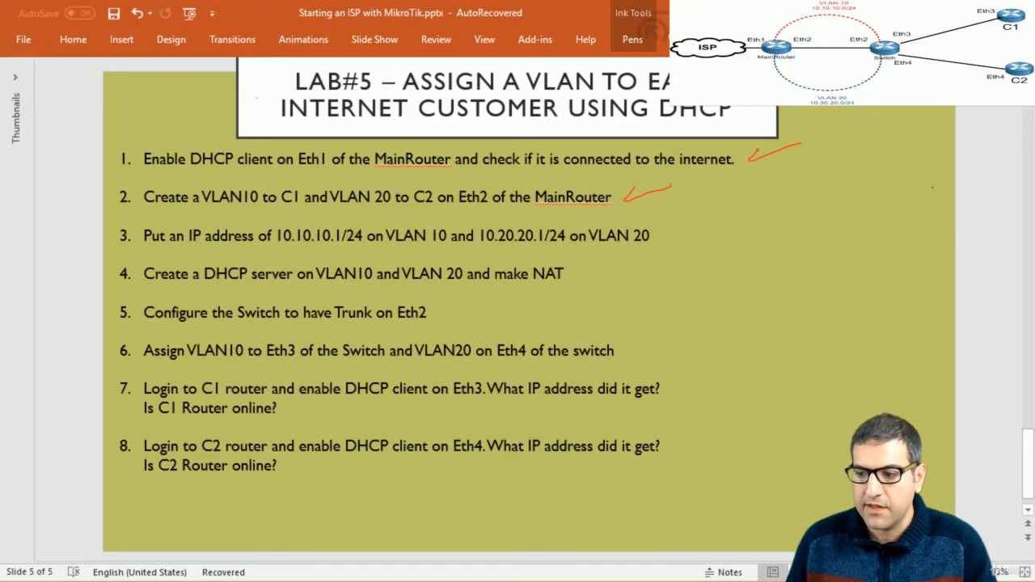
pyautogui.hotkey('alt', 'Tab')
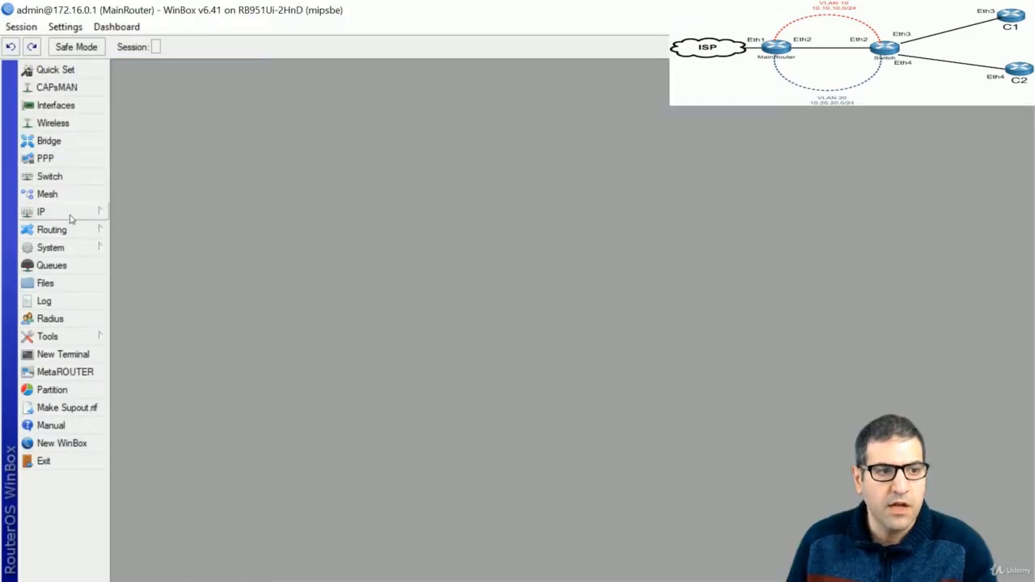
# Add IP address 10.10.10.1/24 on interface vlan10-C1
pyautogui.click(69, 212)
pyautogui.click(127, 199)
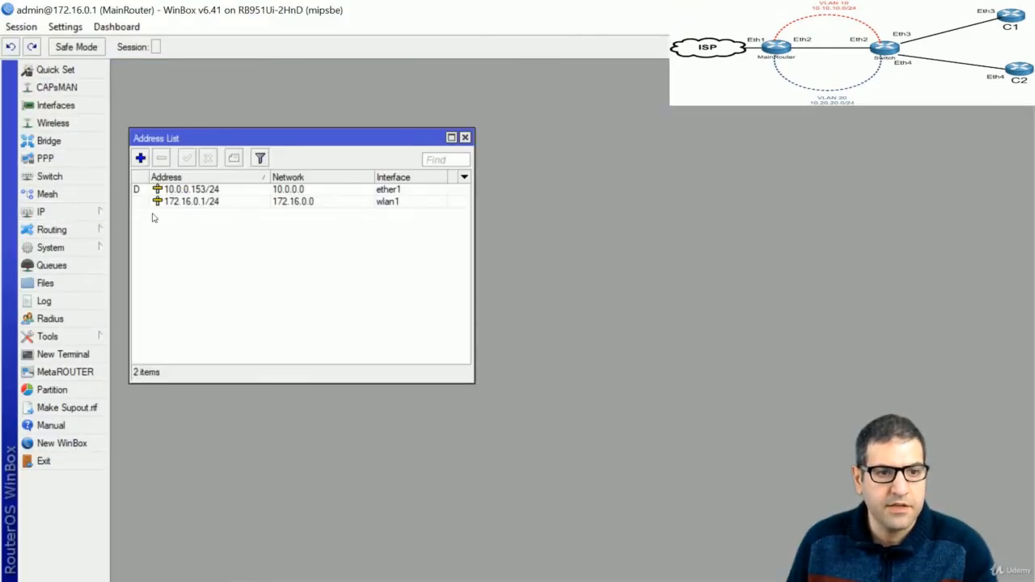
pyautogui.click(139, 157)
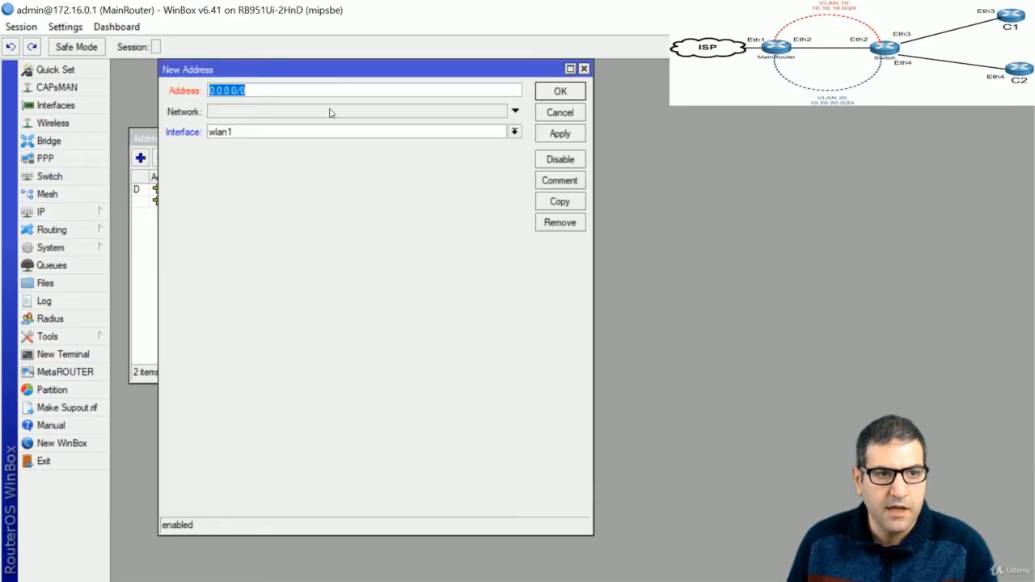
pyautogui.write('10')
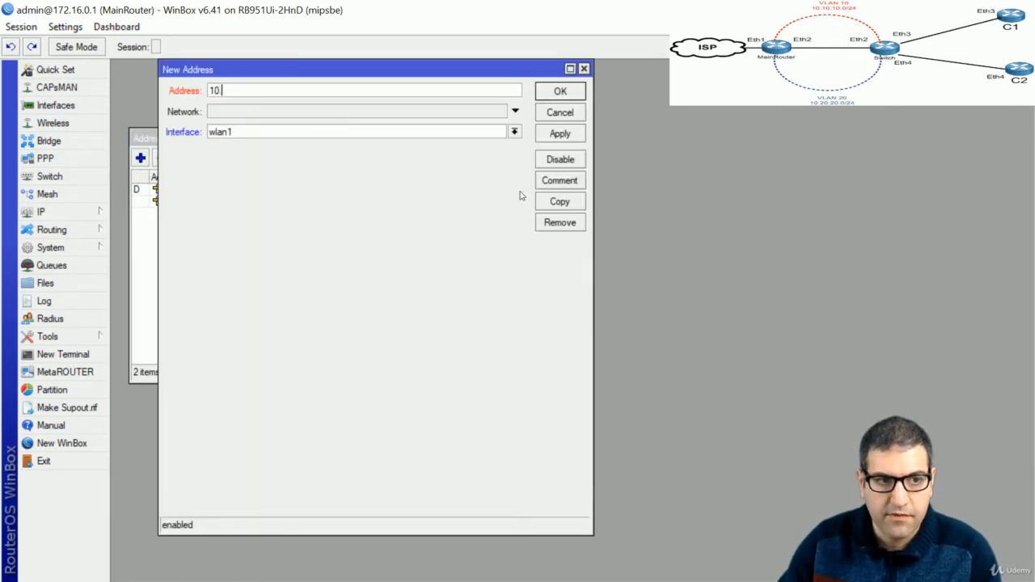
pyautogui.write('.10.10.1')
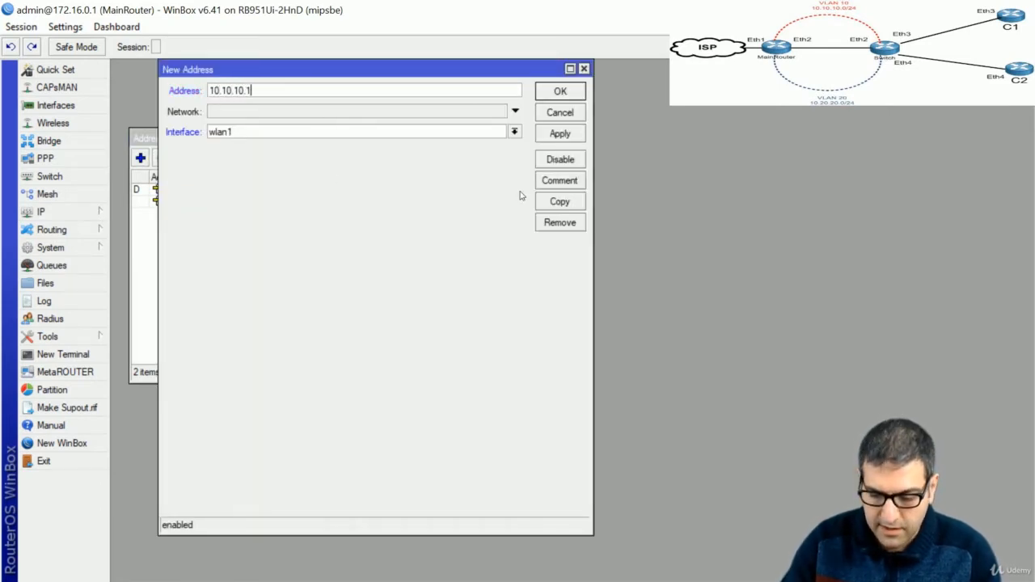
pyautogui.write('/24')
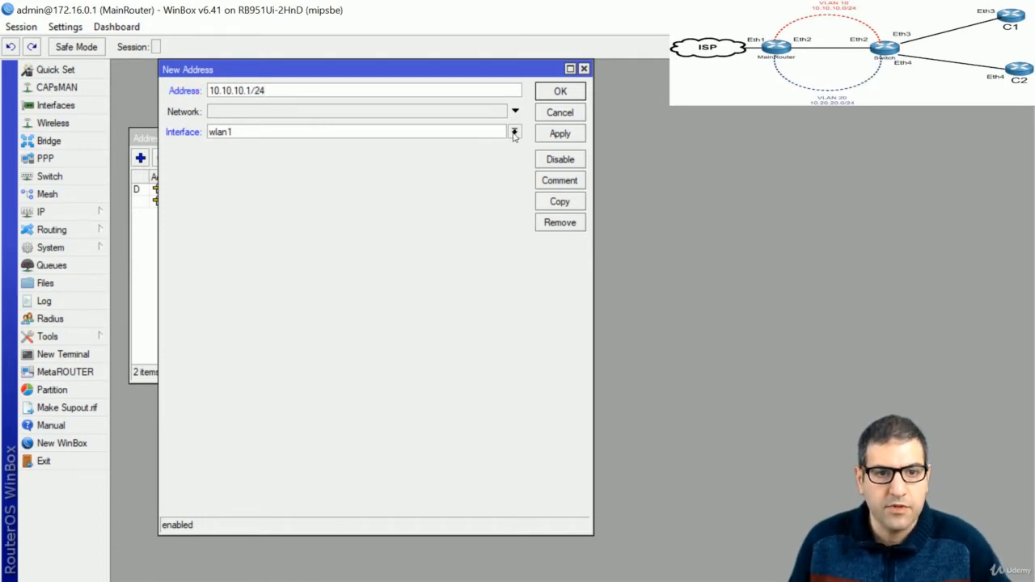
pyautogui.click(514, 132)
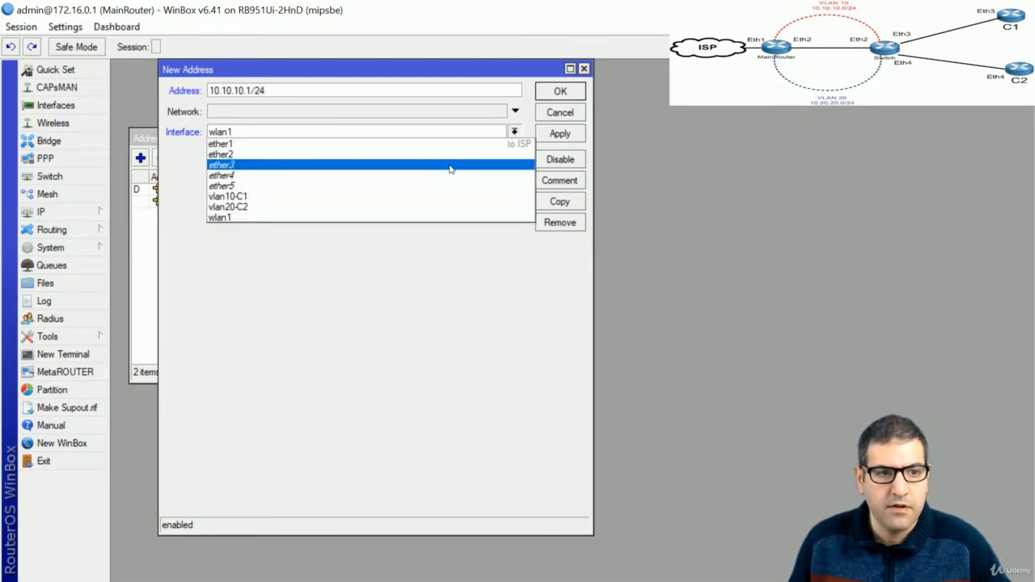
pyautogui.click(411, 195)
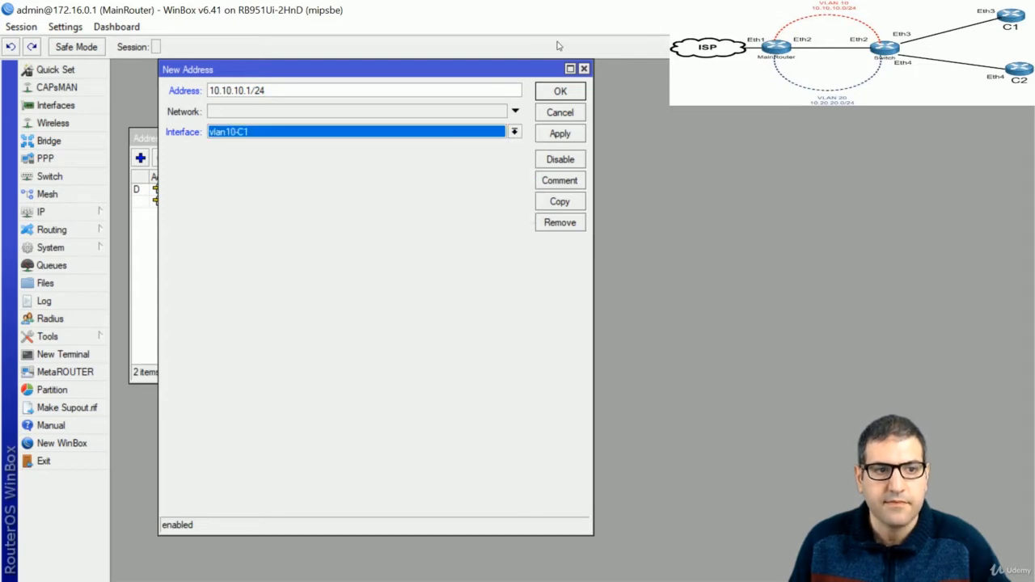
pyautogui.click(566, 90)
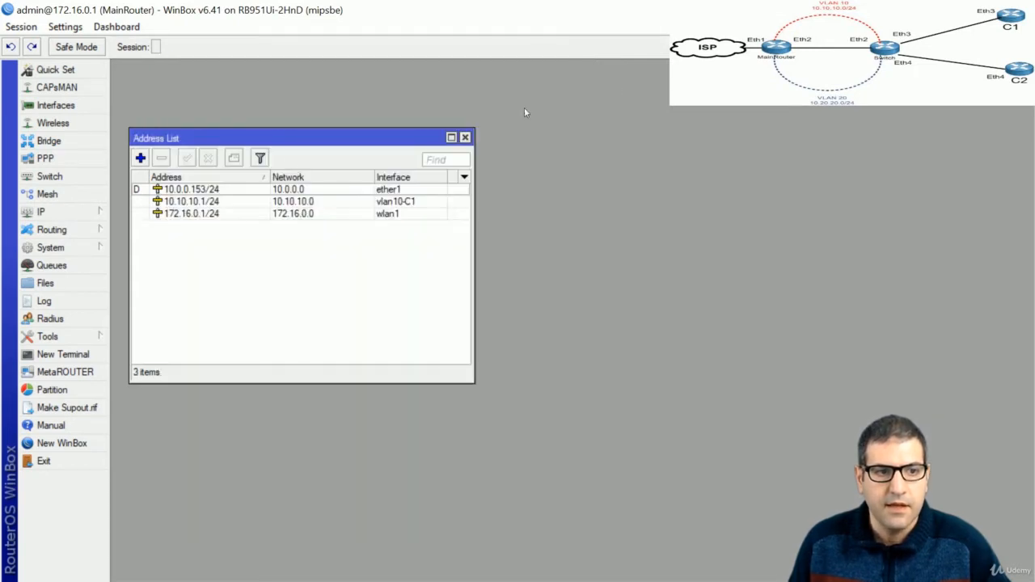
# Add IP address 10.20.20.1/24 on interface vlan20-C2
pyautogui.click(140, 158)
pyautogui.write('1')
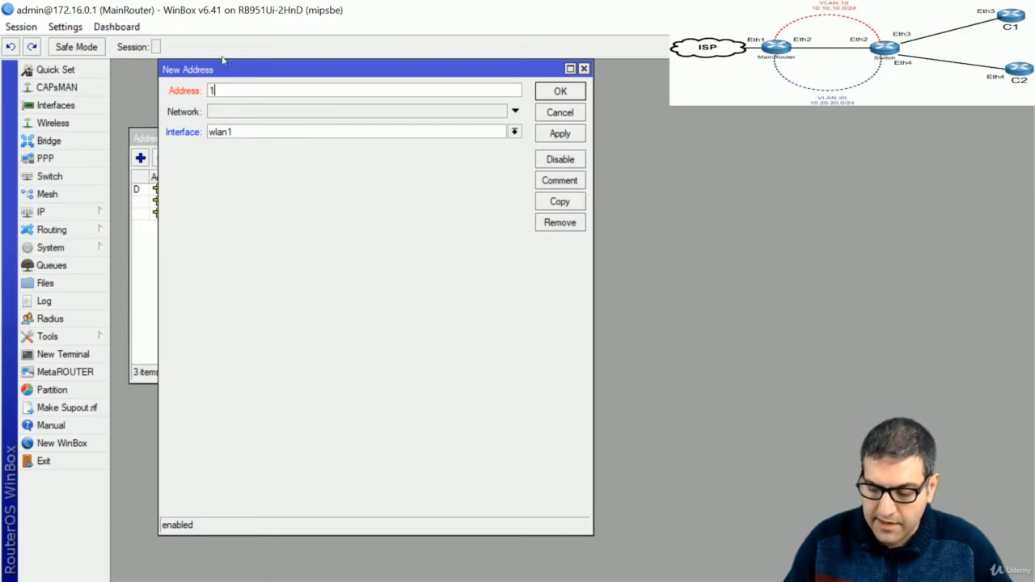
pyautogui.write('0.20.20.1')
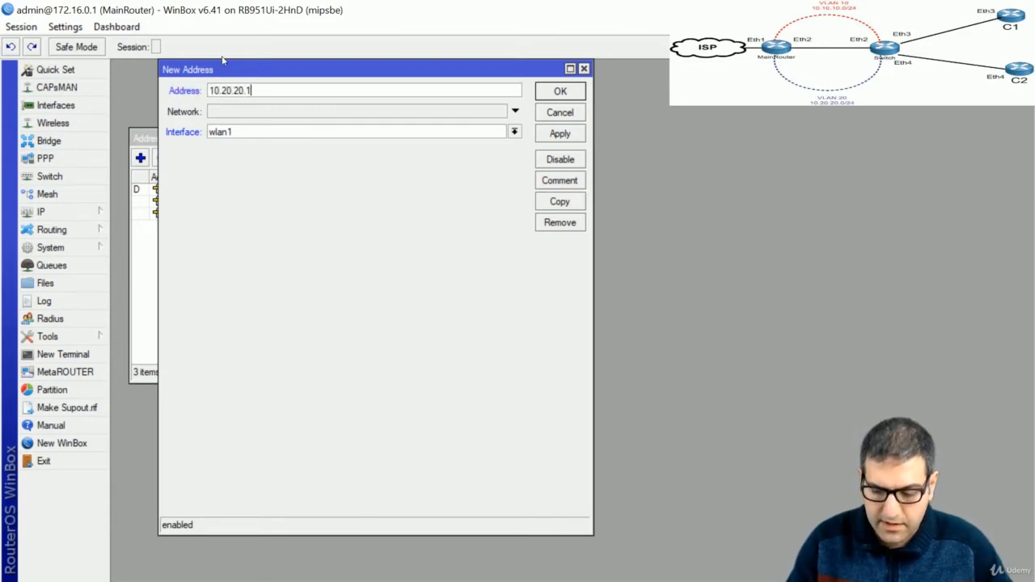
pyautogui.write('/24')
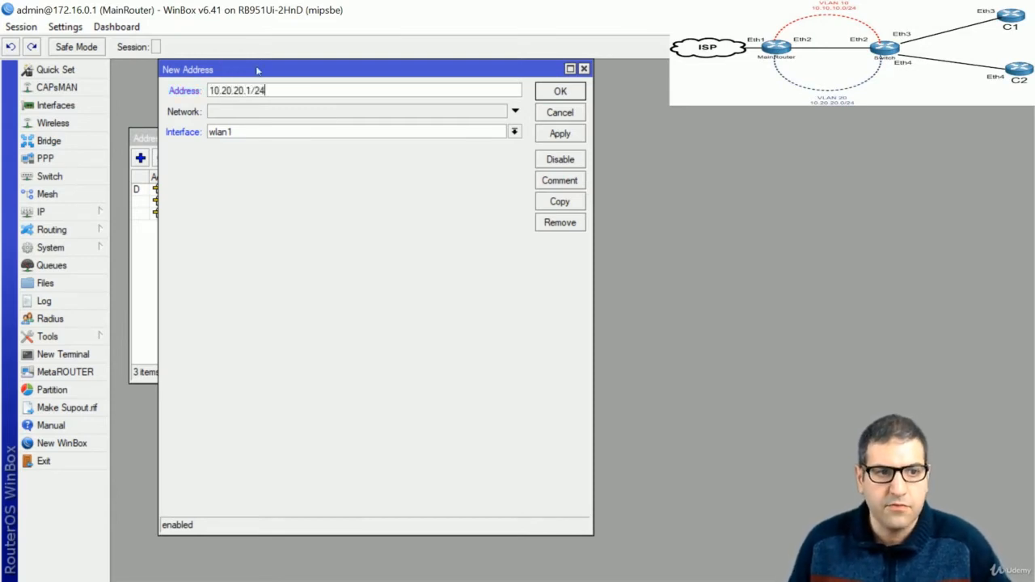
pyautogui.click(275, 134)
pyautogui.click(284, 209)
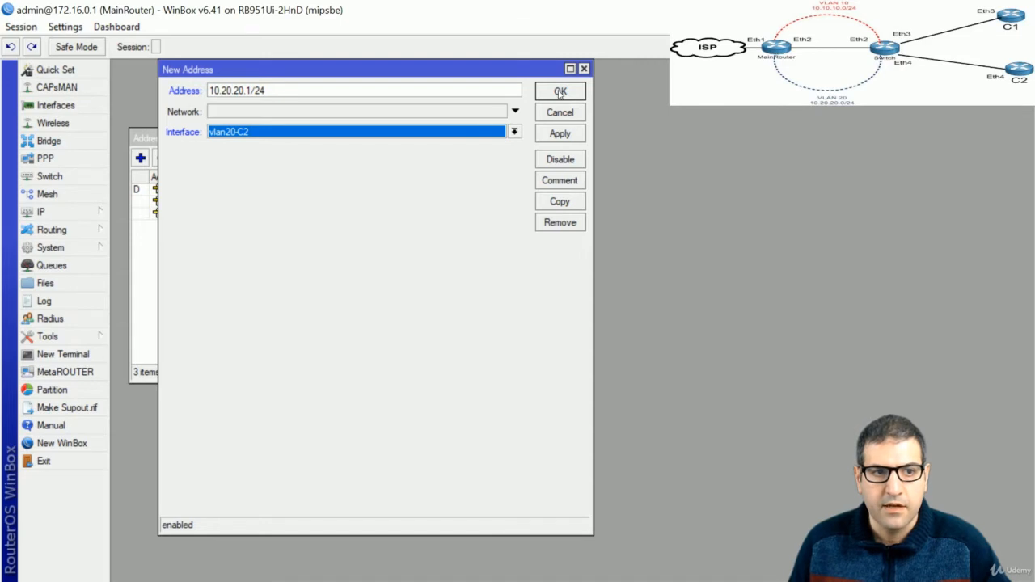
pyautogui.click(560, 92)
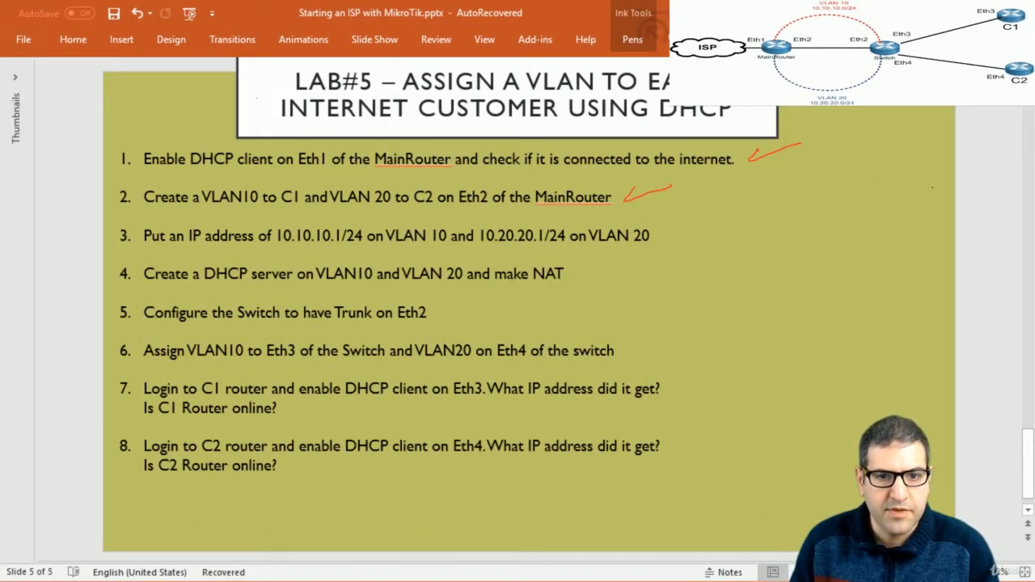
# Draw a red checkmark beside item 3, the VLAN IP addresses step, on the Lab #5 slide
pyautogui.moveTo(666, 237); pyautogui.dragTo(703, 225)
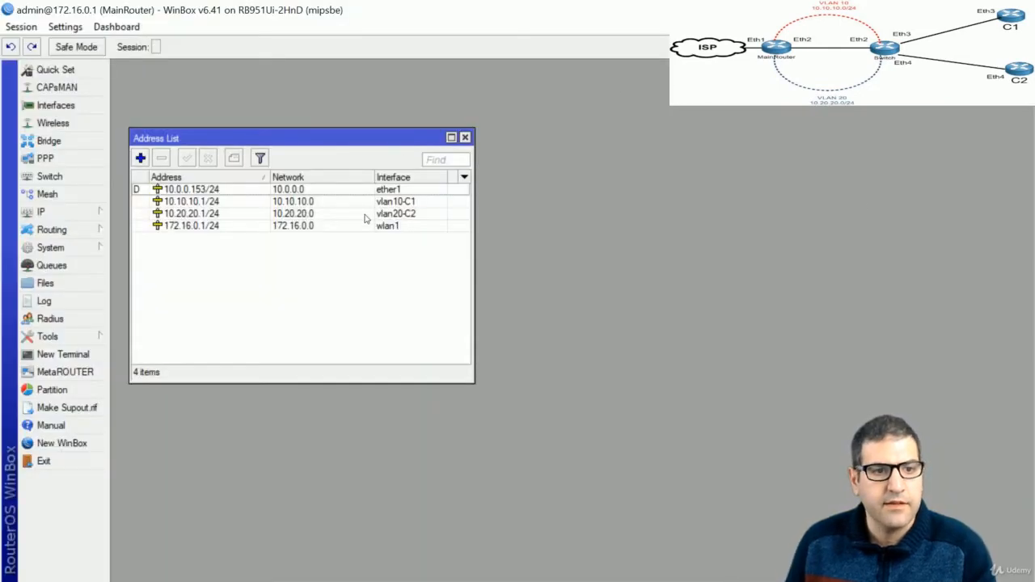
# Close the address list and delete the old dhcp2 and dhcp3 servers on ether2 and ether3
pyautogui.click(465, 137)
pyautogui.click(50, 212)
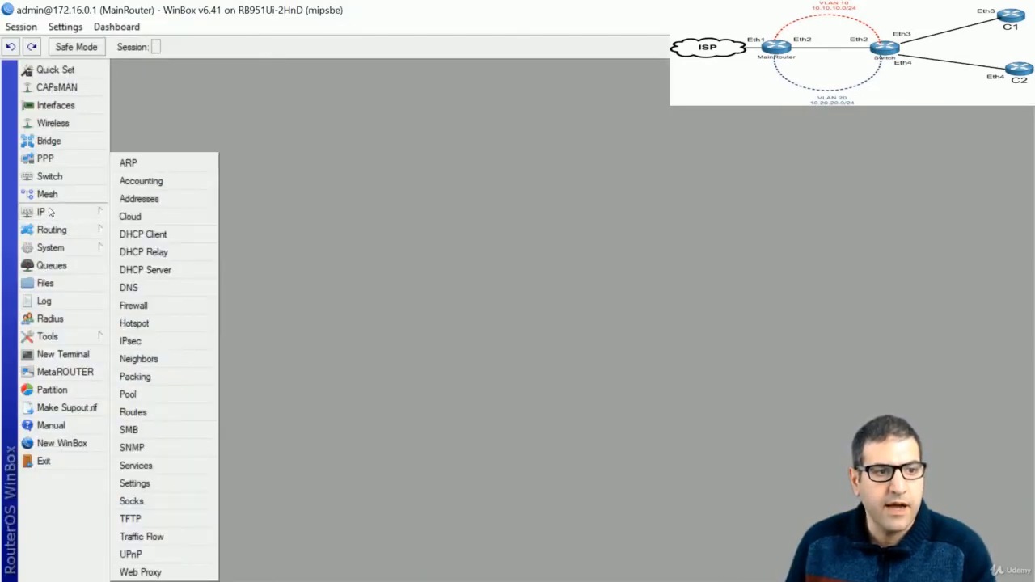
pyautogui.click(164, 271)
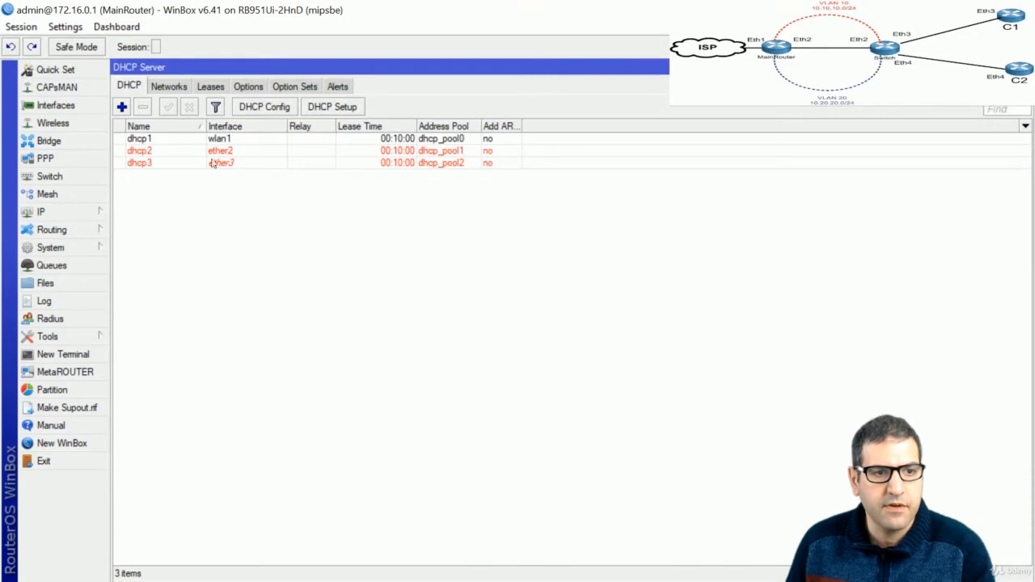
pyautogui.click(162, 153)
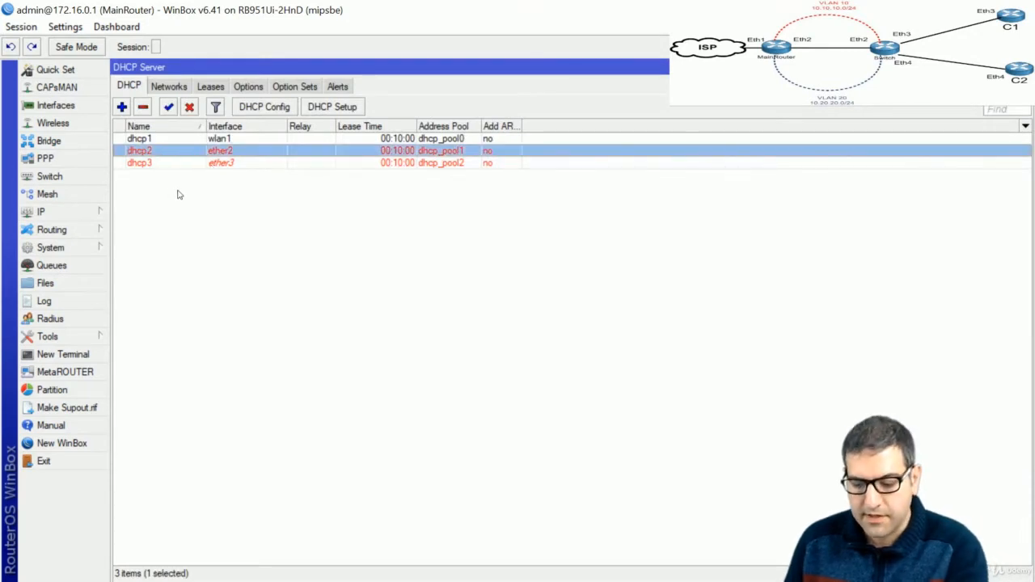
pyautogui.press('Delete')
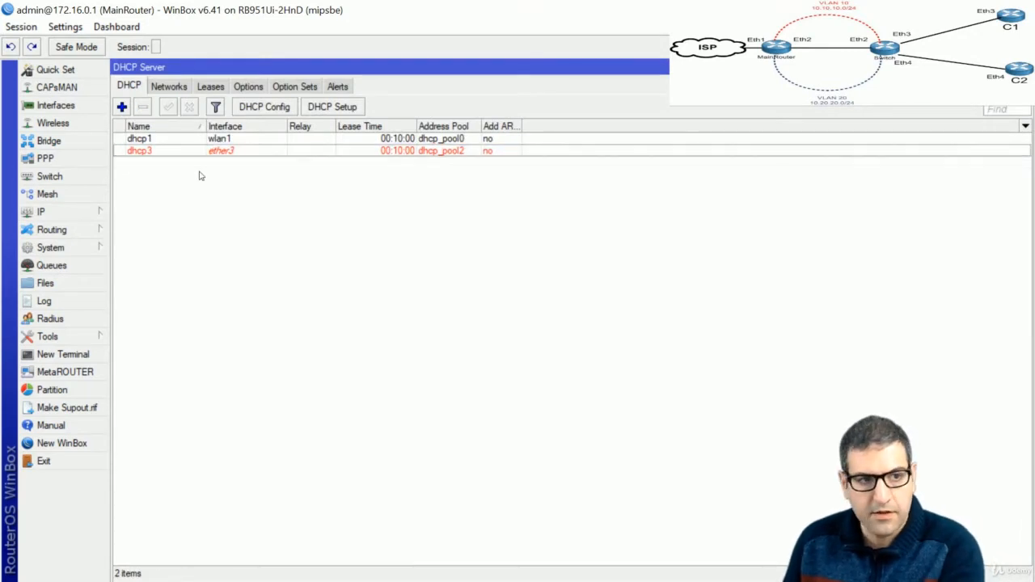
pyautogui.click(157, 152)
pyautogui.press('Delete')
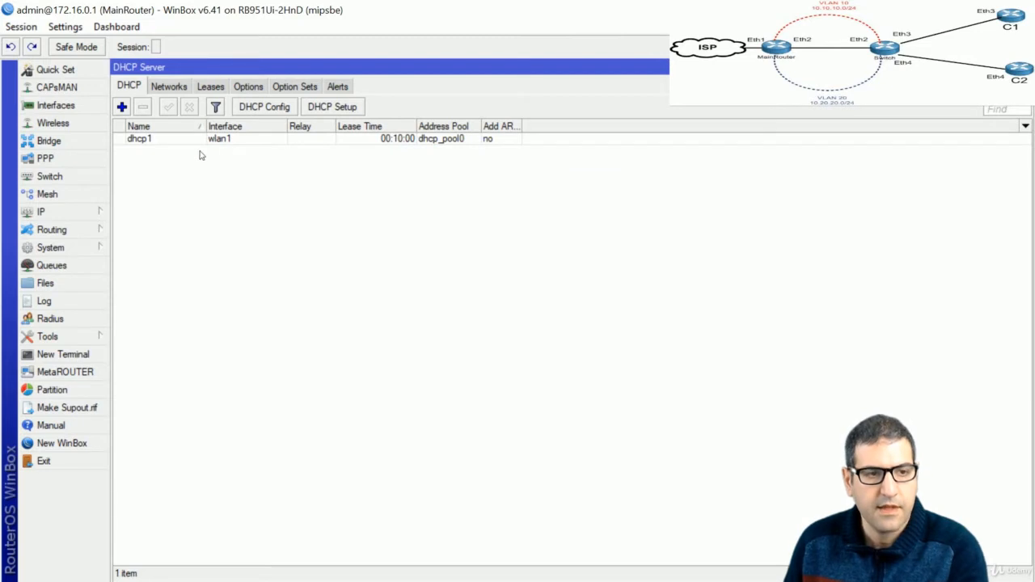
# Run DHCP Setup on vlan10-C1 with the defaults: 10.10.10.0/24, gateway 10.10.10.1, pool 10.10.10.2-254, DNS 8.8.8.8/4.2.2.2
pyautogui.click(345, 107)
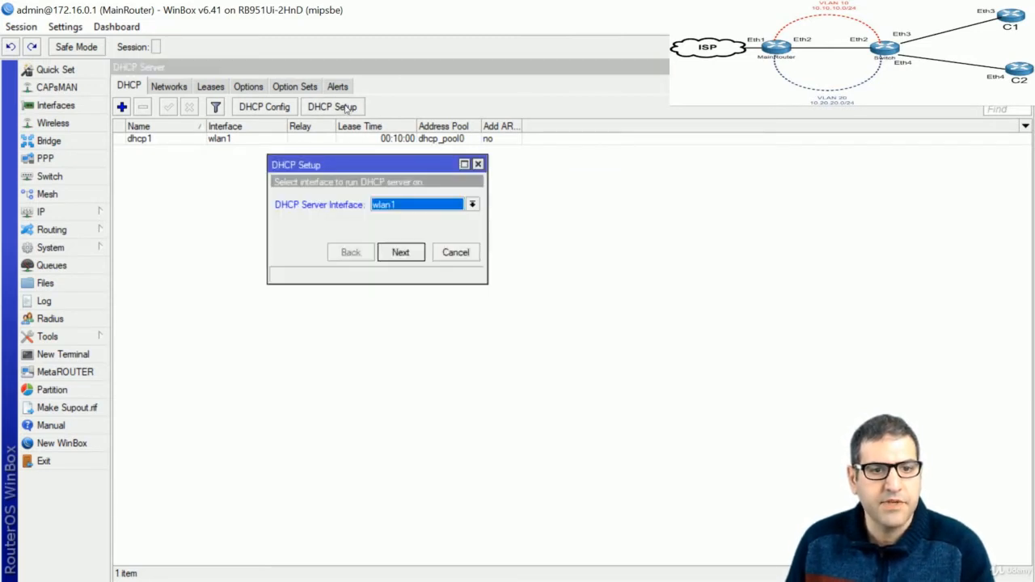
pyautogui.click(405, 208)
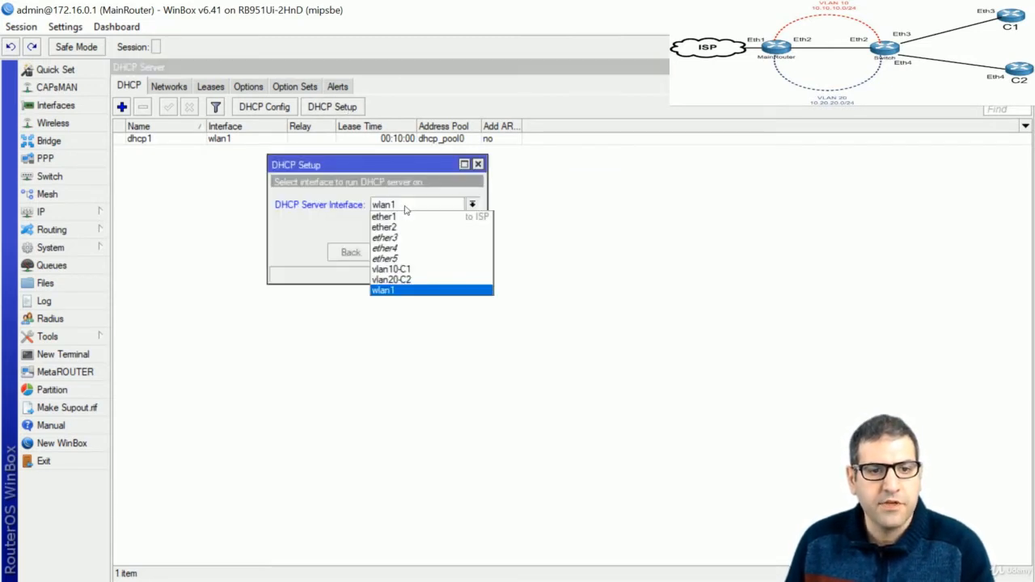
pyautogui.click(406, 270)
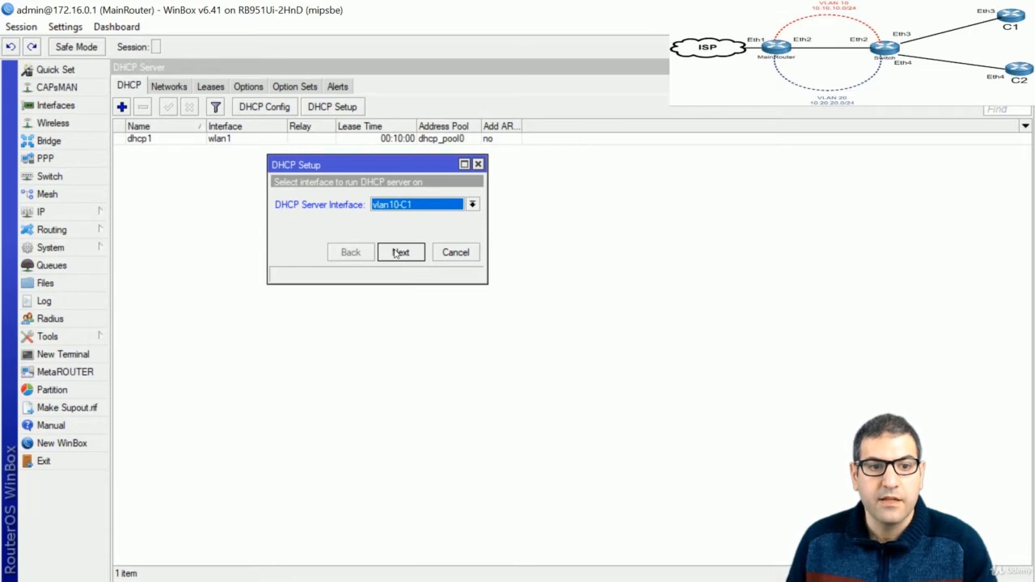
pyautogui.click(398, 252)
pyautogui.moveTo(406, 206); pyautogui.dragTo(370, 202)
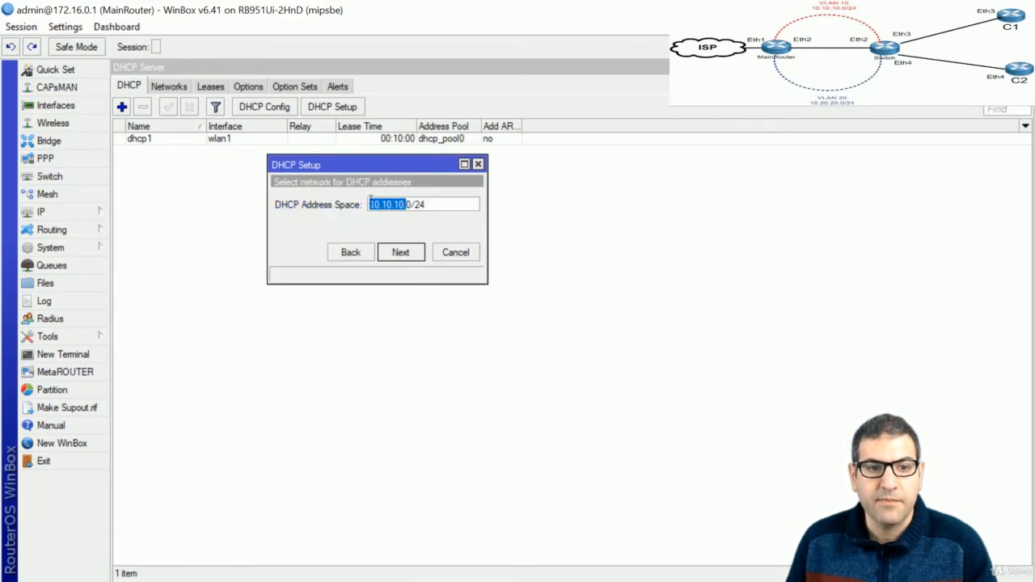
pyautogui.click(406, 255)
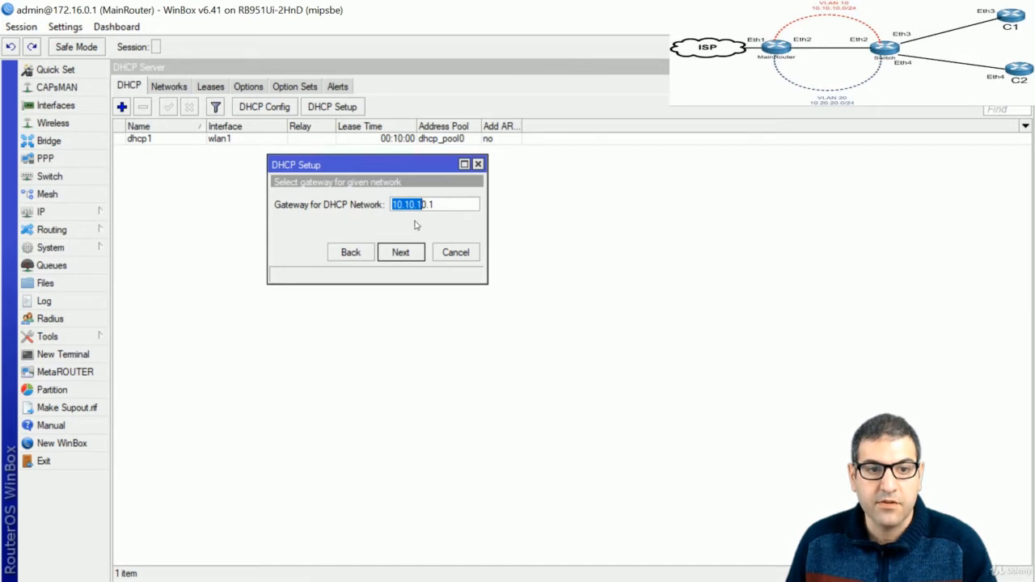
pyautogui.click(395, 257)
pyautogui.moveTo(387, 207); pyautogui.dragTo(467, 205)
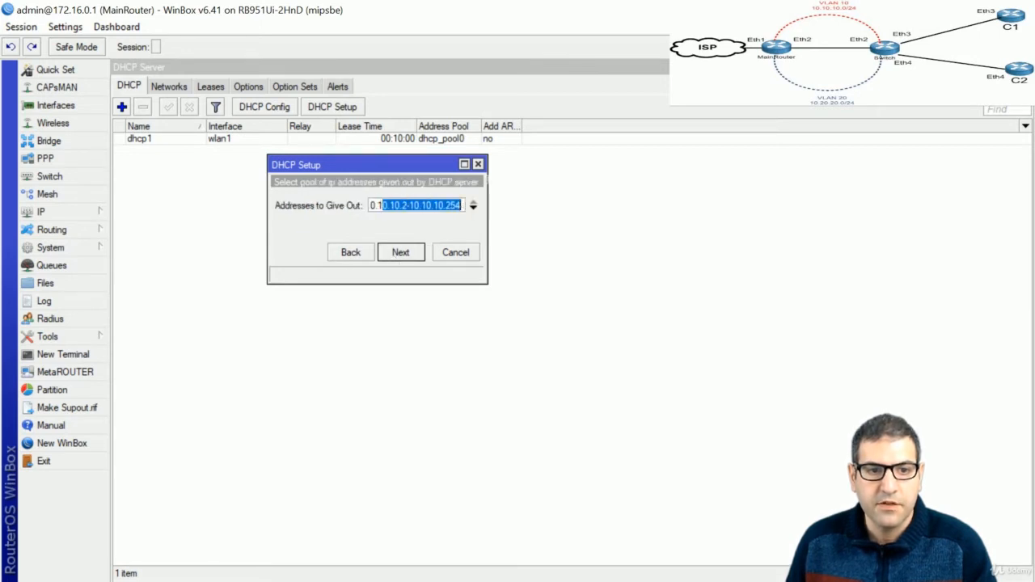
pyautogui.click(401, 256)
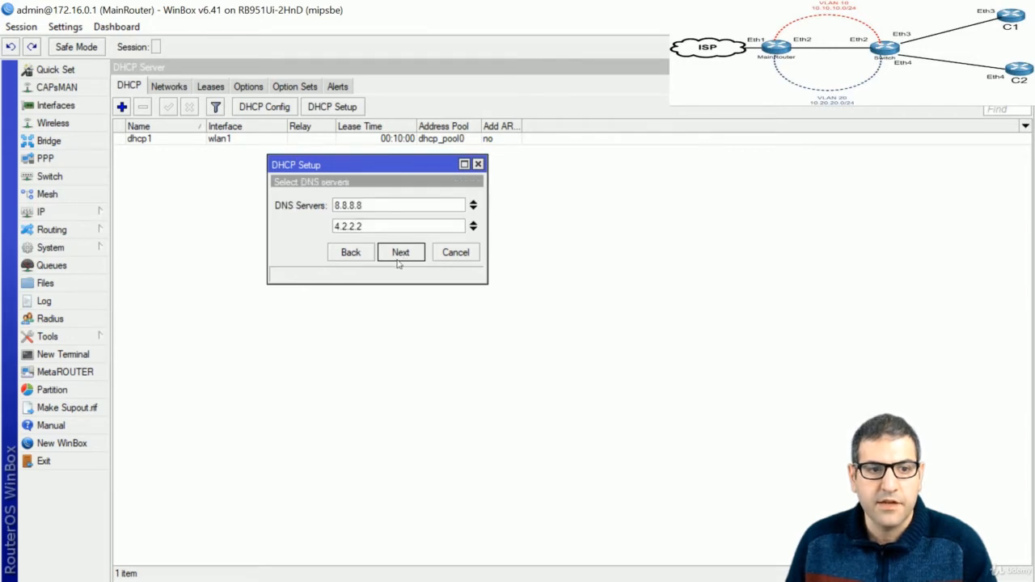
pyautogui.click(398, 257)
pyautogui.click(398, 257)
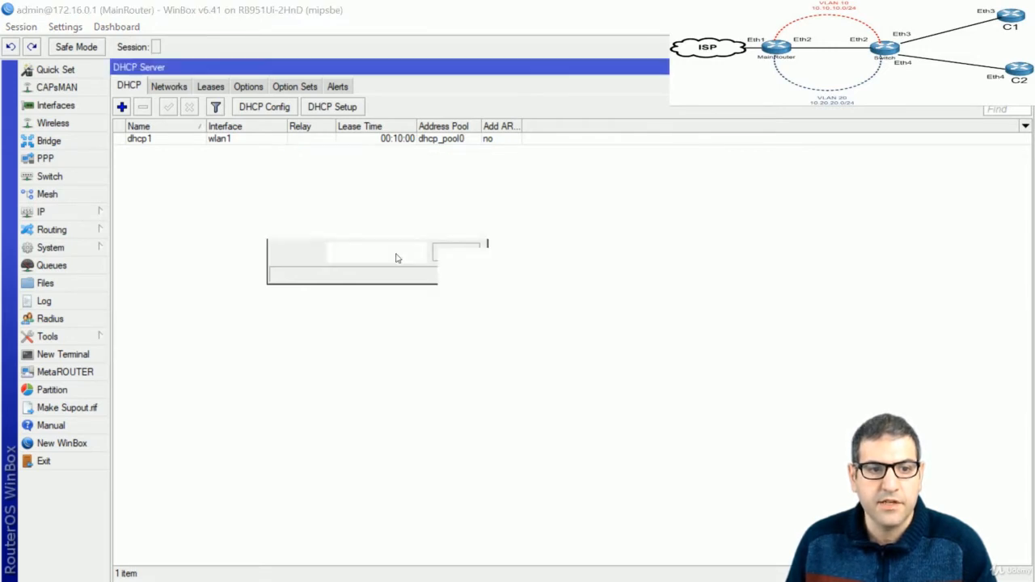
pyautogui.click(579, 321)
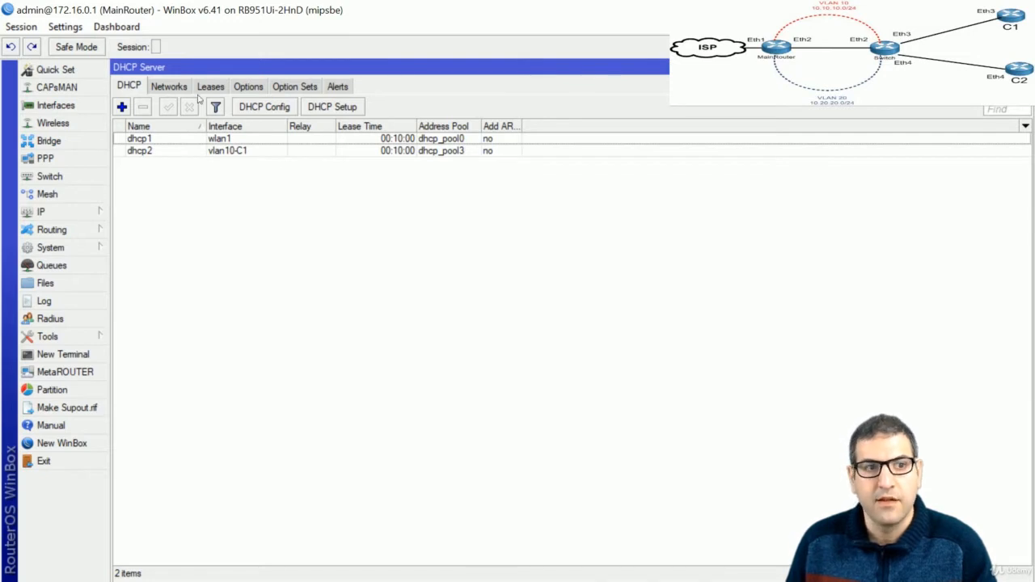
# Start DHCP Setup instead of a manual server and choose vlan20-C2 as the interface
pyautogui.click(121, 107)
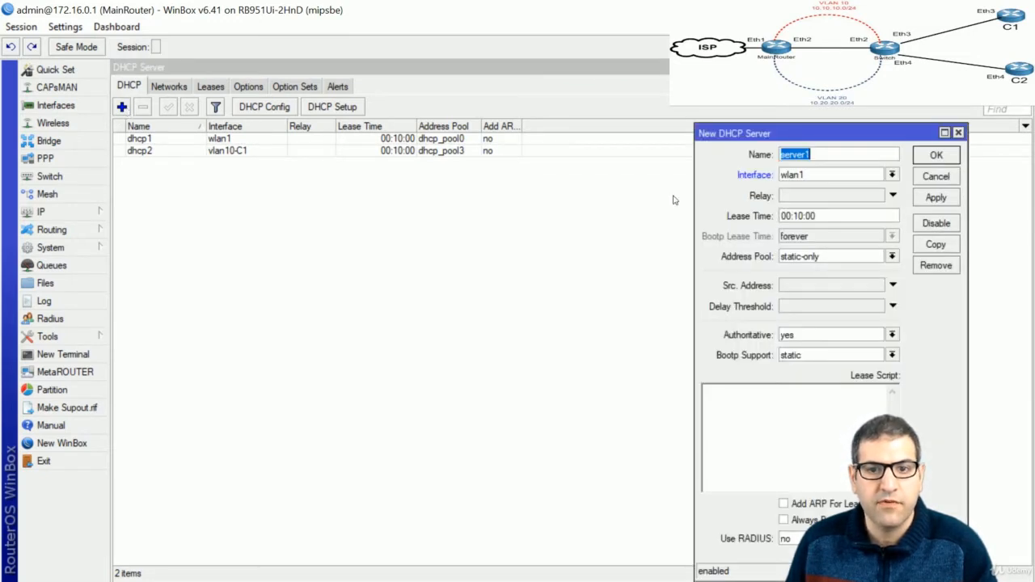
pyautogui.press('Escape')
pyautogui.click(352, 109)
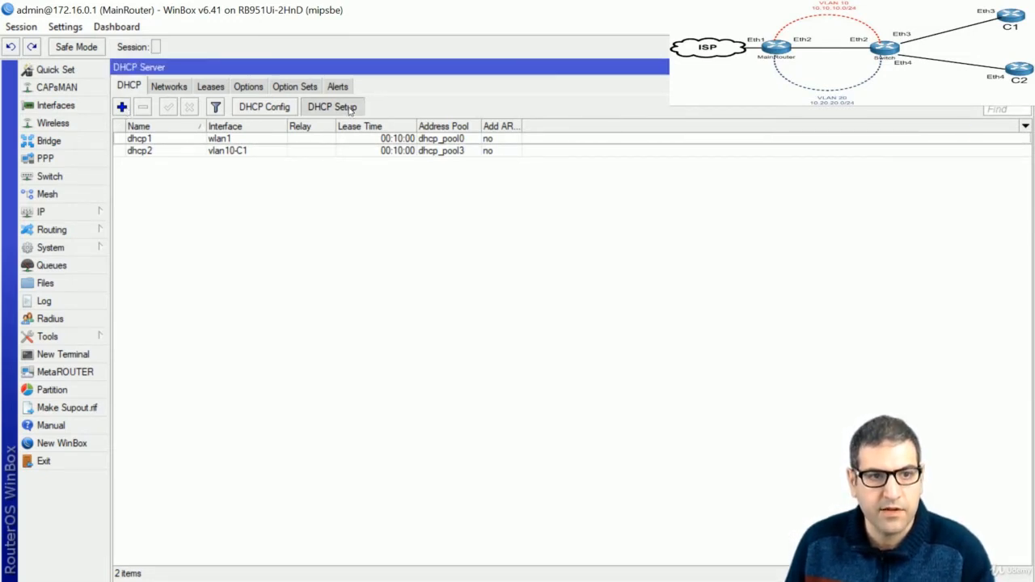
pyautogui.click(404, 205)
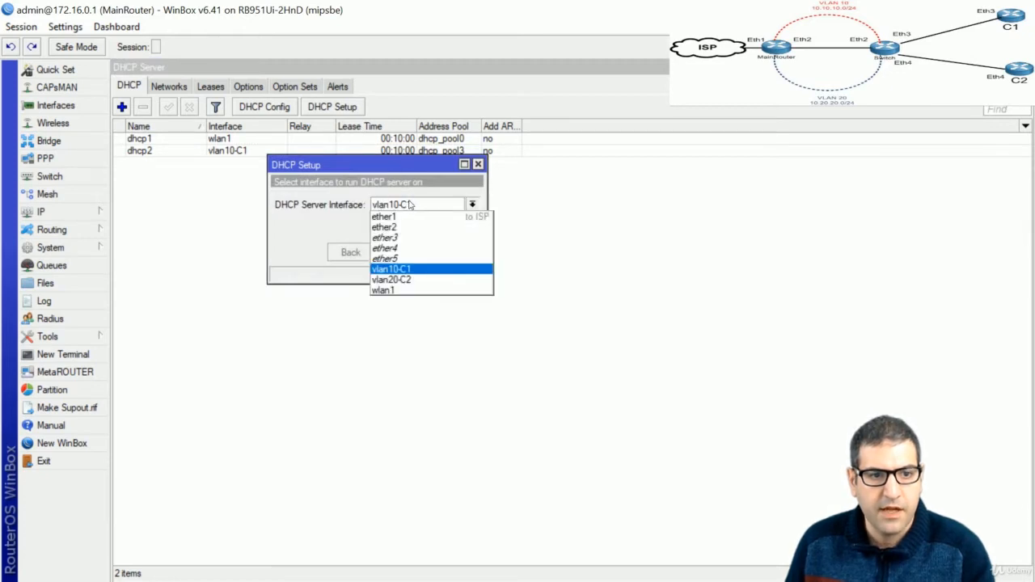
pyautogui.click(418, 279)
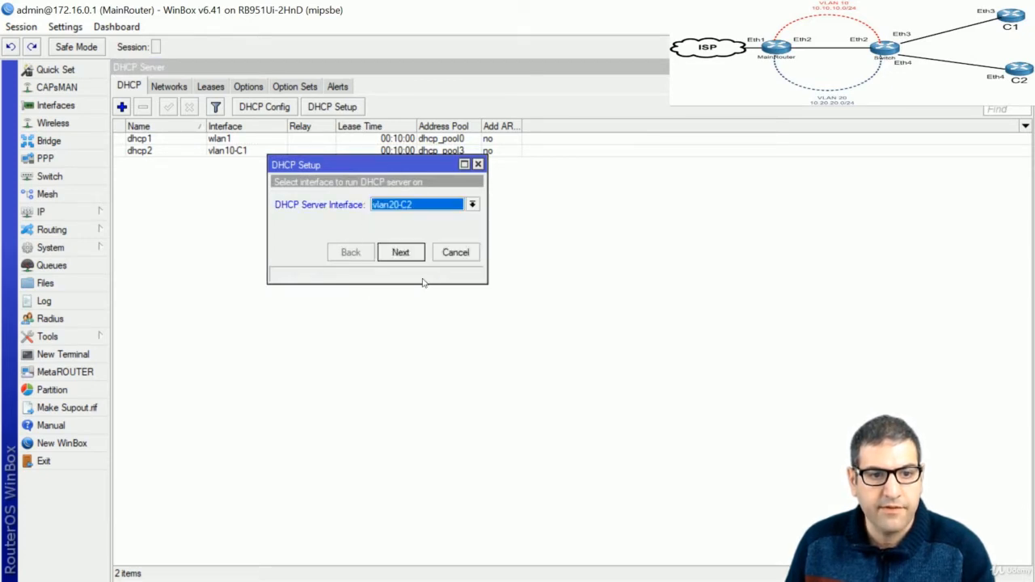
# Accept address space 10.20.20.0/24, gateway 10.20.20.1, pool 10.20.20.2-10.20.20.254, default DNS and lease time
pyautogui.click(402, 257)
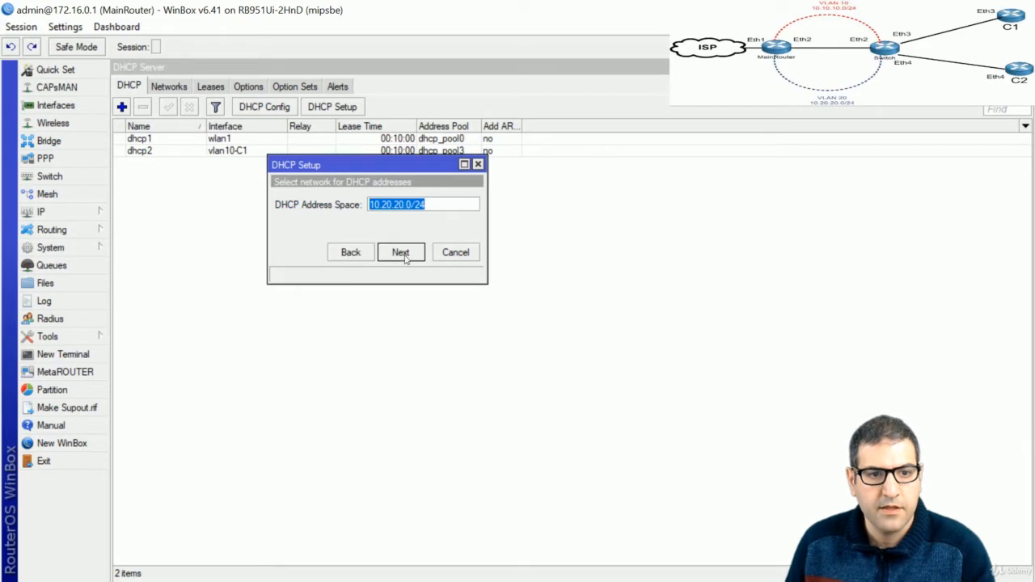
pyautogui.click(401, 253)
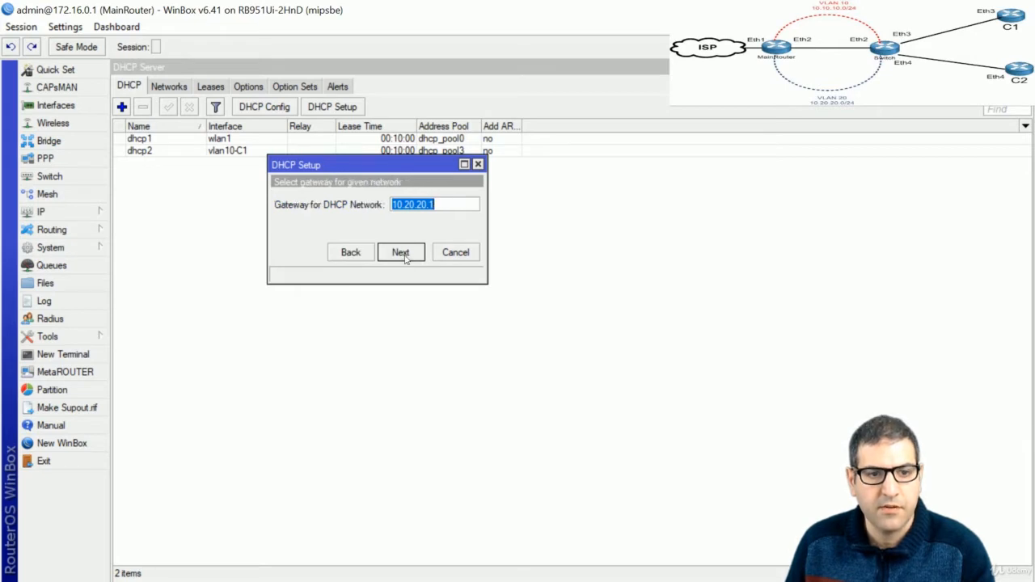
pyautogui.click(402, 254)
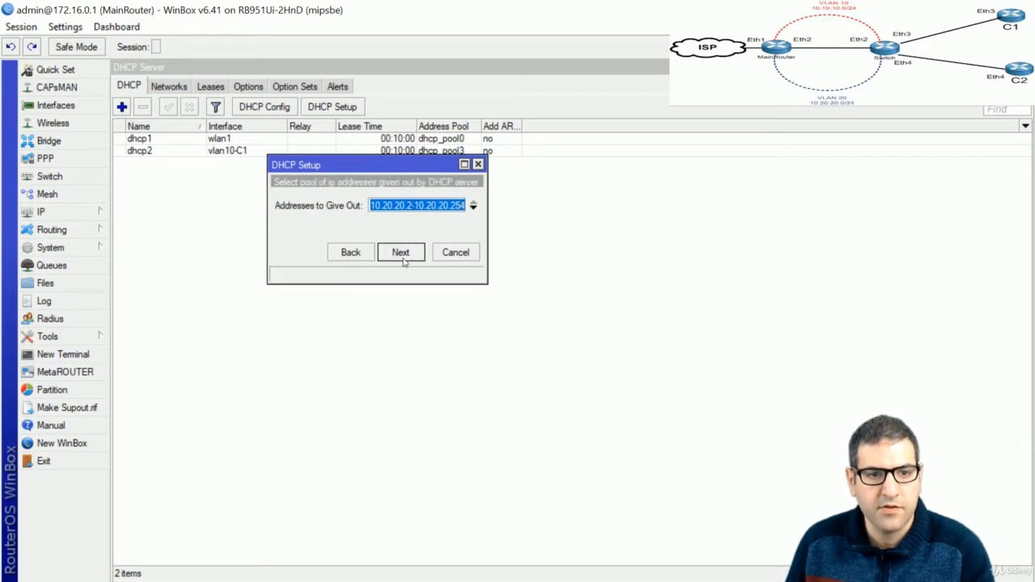
pyautogui.click(402, 253)
pyautogui.click(402, 253)
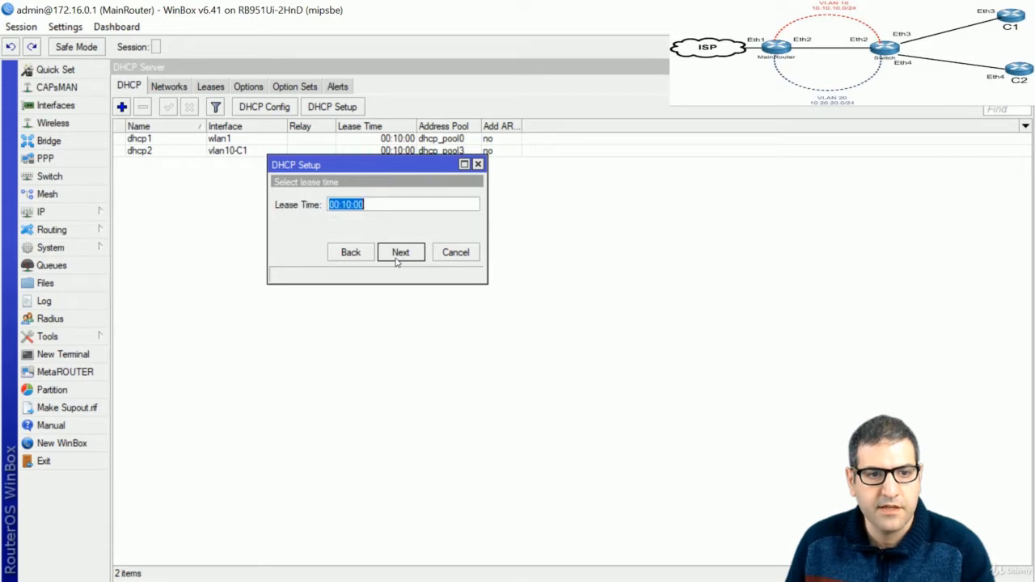
pyautogui.click(402, 253)
pyautogui.click(550, 316)
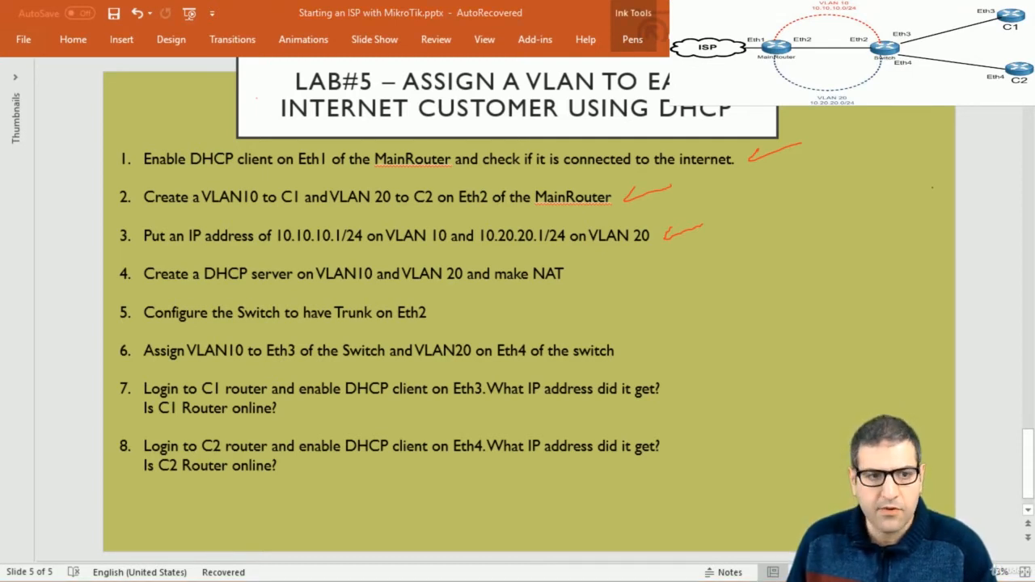
# Switch from the PowerPoint lab slide back to the WinBox MainRouter session
pyautogui.hotkey('alt', 'Tab')
# Close the DHCP Server window and open the NAT rules list under IP > Firewall
pyautogui.press('Escape')
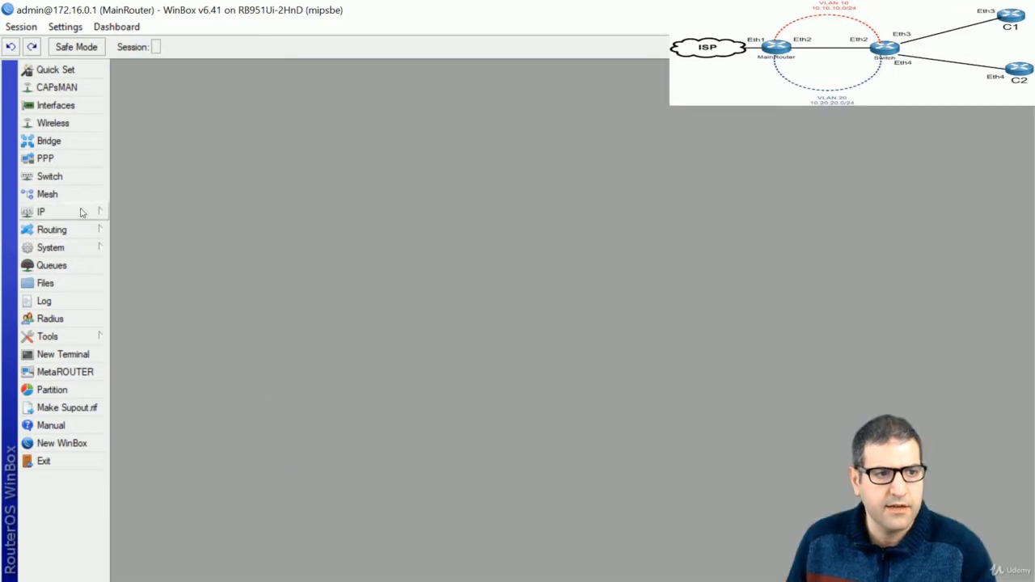
pyautogui.click(79, 214)
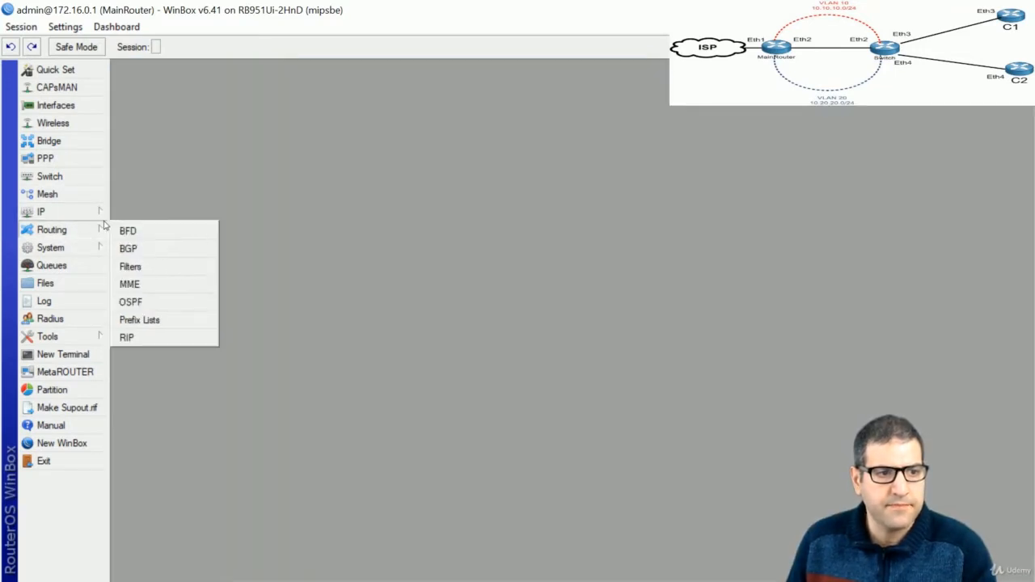
pyautogui.click(168, 305)
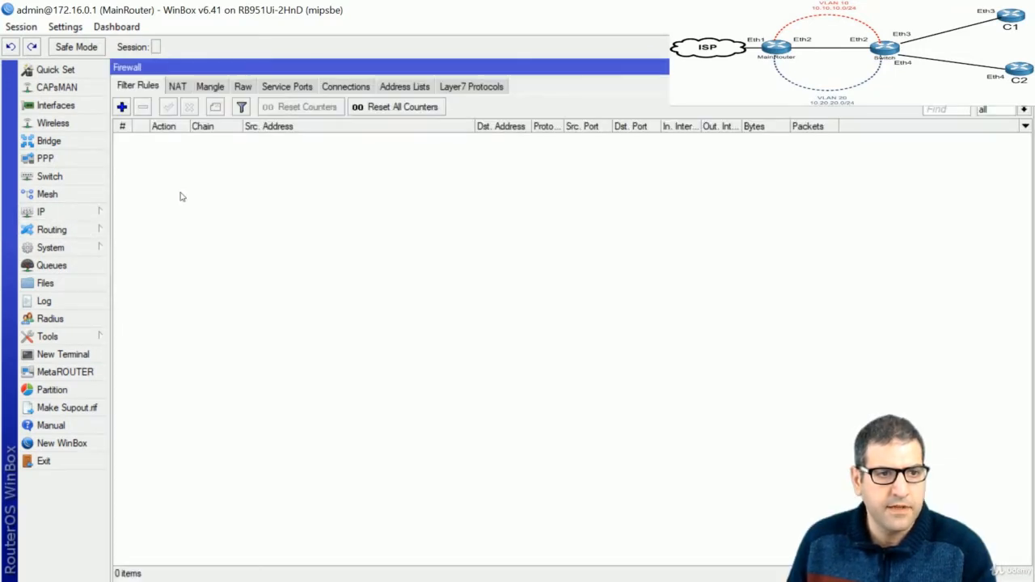
pyautogui.click(174, 88)
# Add a srcnat masquerade rule for source 10.10.10.0/24, apply it, and copy it
pyautogui.click(122, 107)
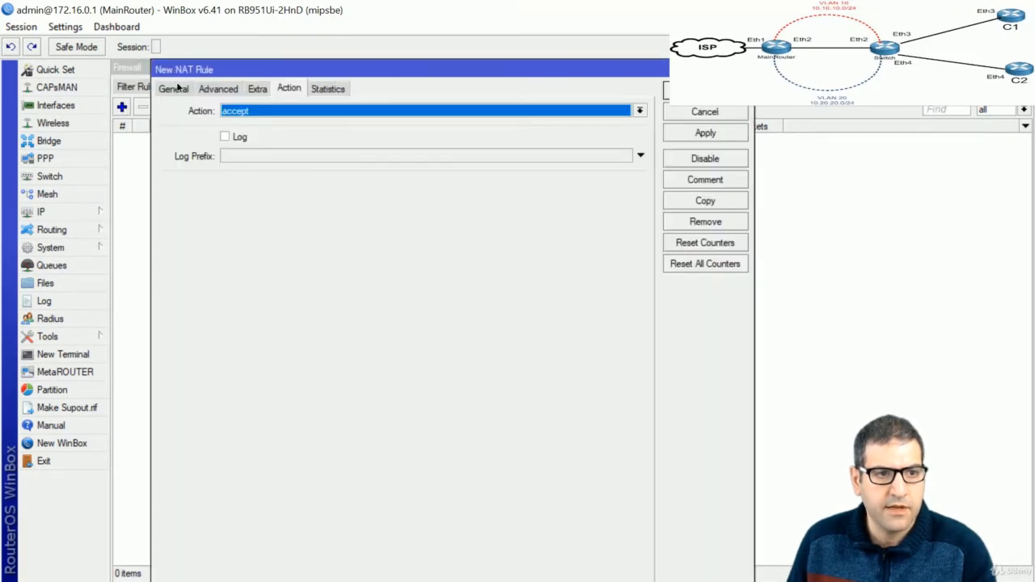
pyautogui.click(175, 88)
pyautogui.click(263, 131)
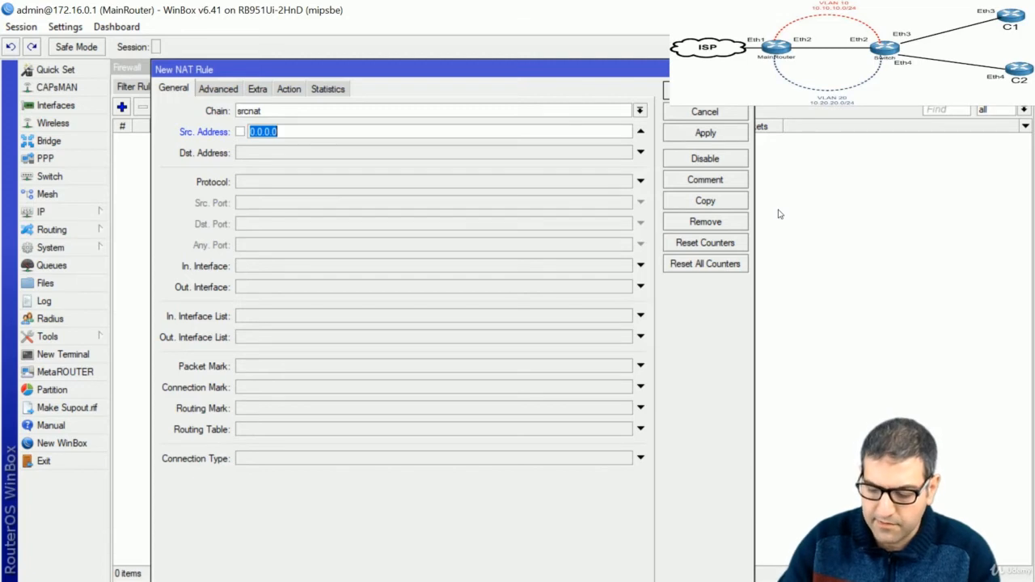
pyautogui.write('10.10.10.')
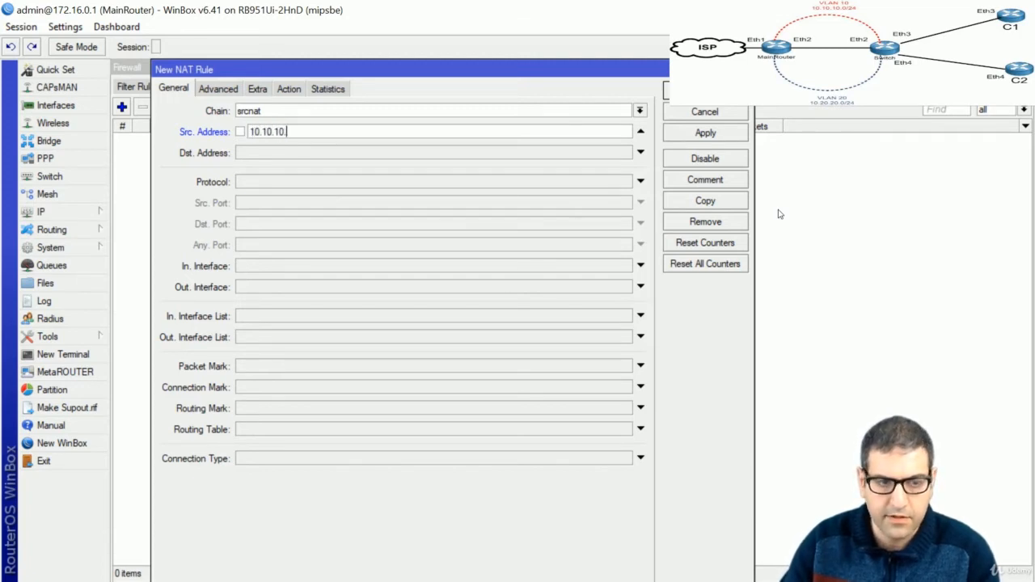
pyautogui.write('0/2')
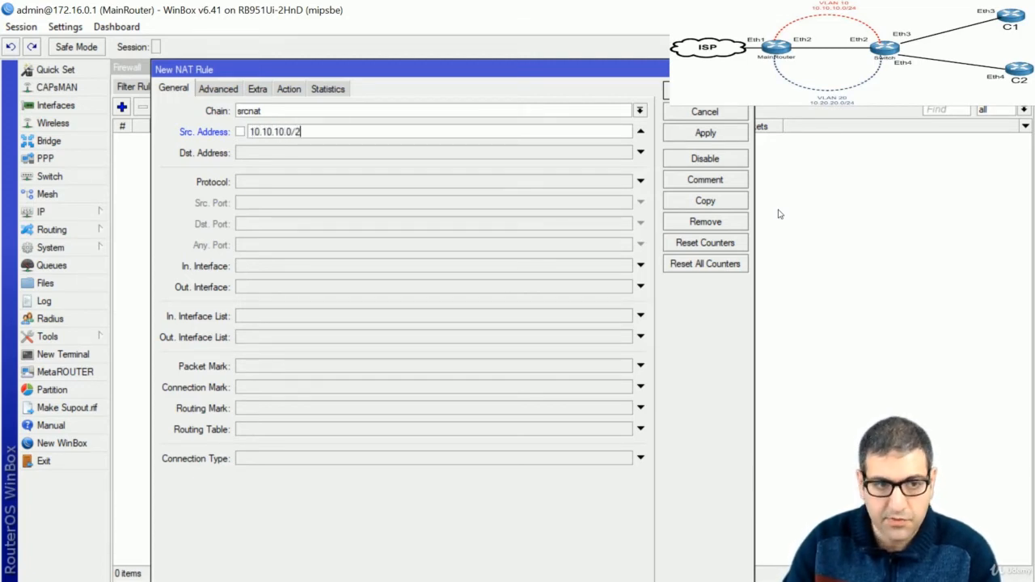
pyautogui.write('4')
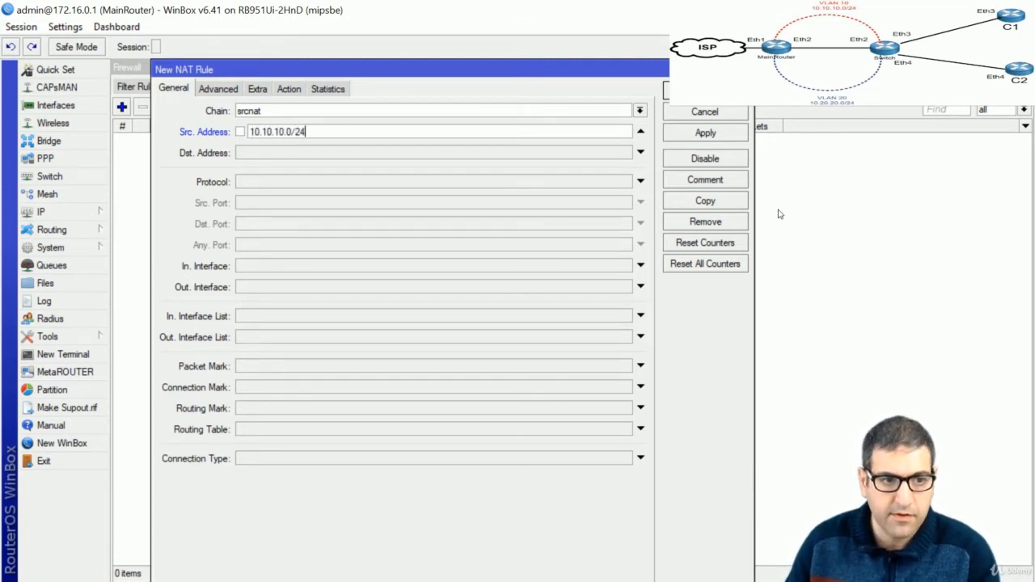
pyautogui.click(285, 89)
pyautogui.click(310, 112)
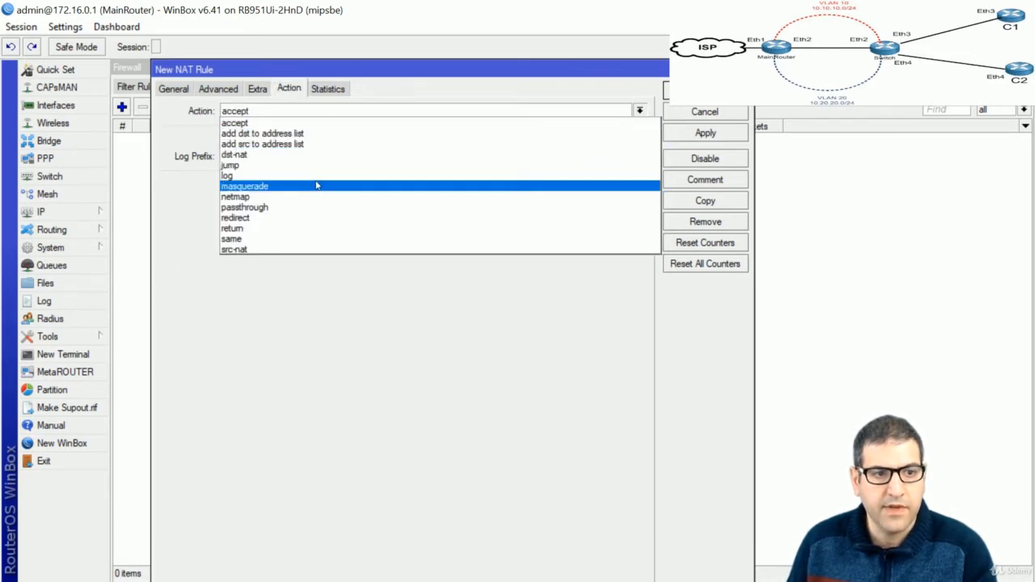
pyautogui.click(316, 186)
pyautogui.click(179, 90)
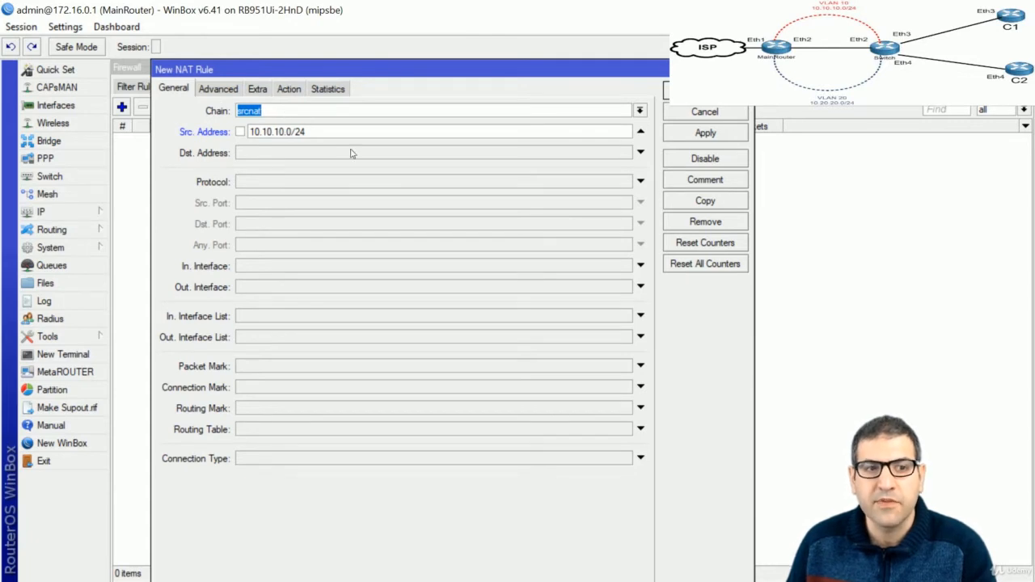
pyautogui.click(289, 90)
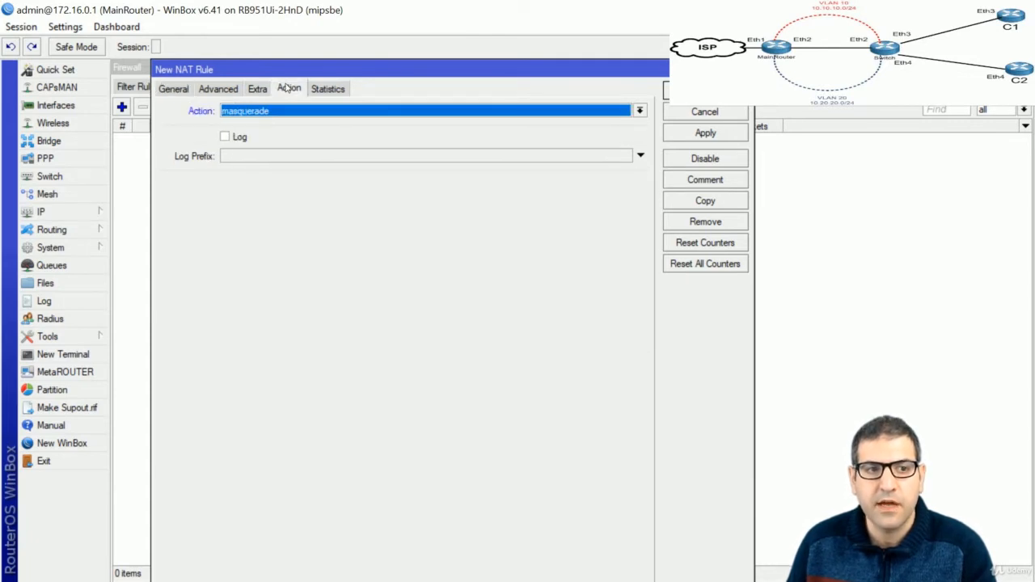
pyautogui.click(175, 92)
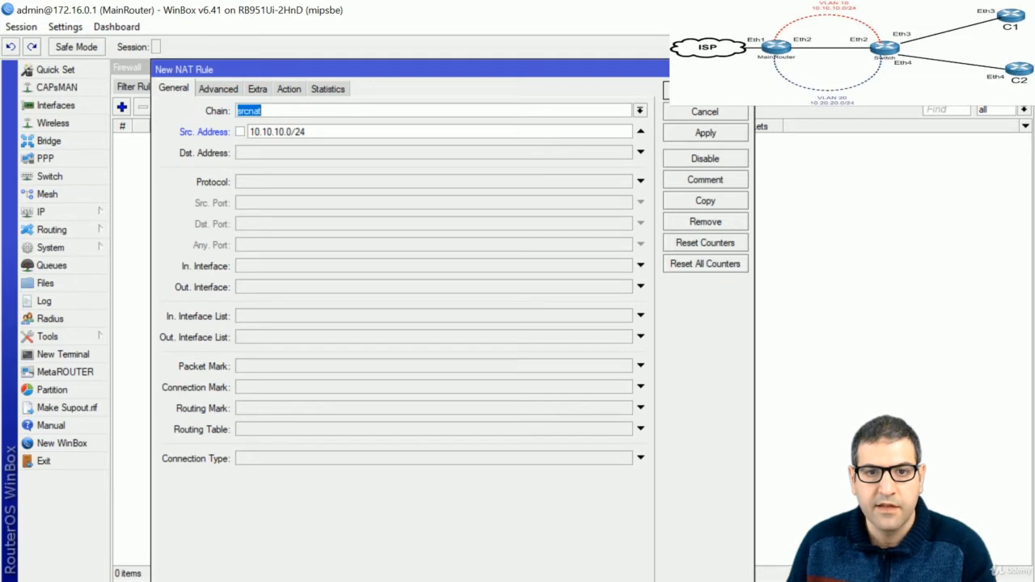
pyautogui.click(714, 138)
pyautogui.click(721, 201)
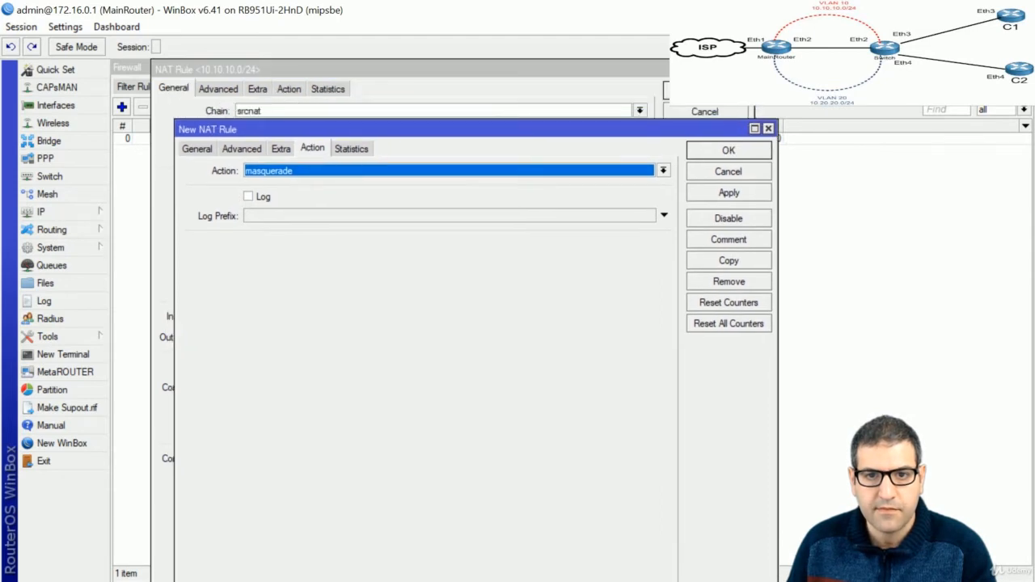
# Change the copied rule's source address to 10.20.20.0/24, confirm masquerade, and save it
pyautogui.click(206, 151)
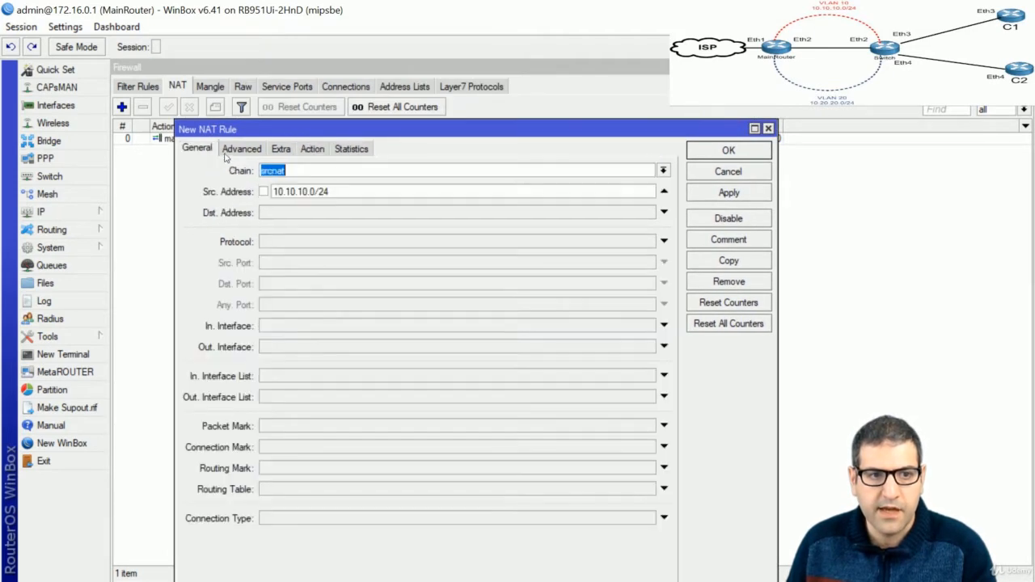
pyautogui.moveTo(311, 192); pyautogui.dragTo(284, 191)
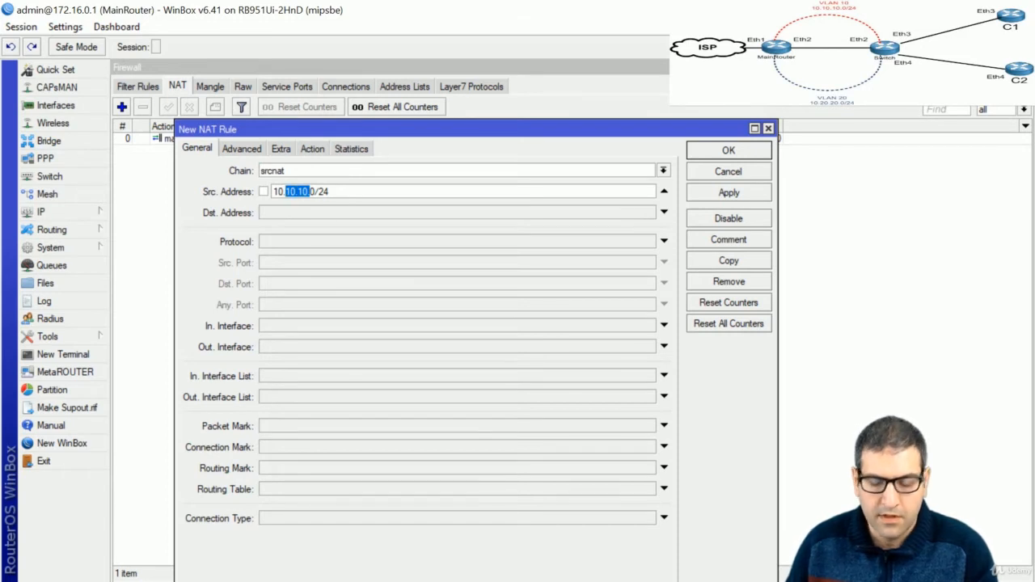
pyautogui.write('20.20.')
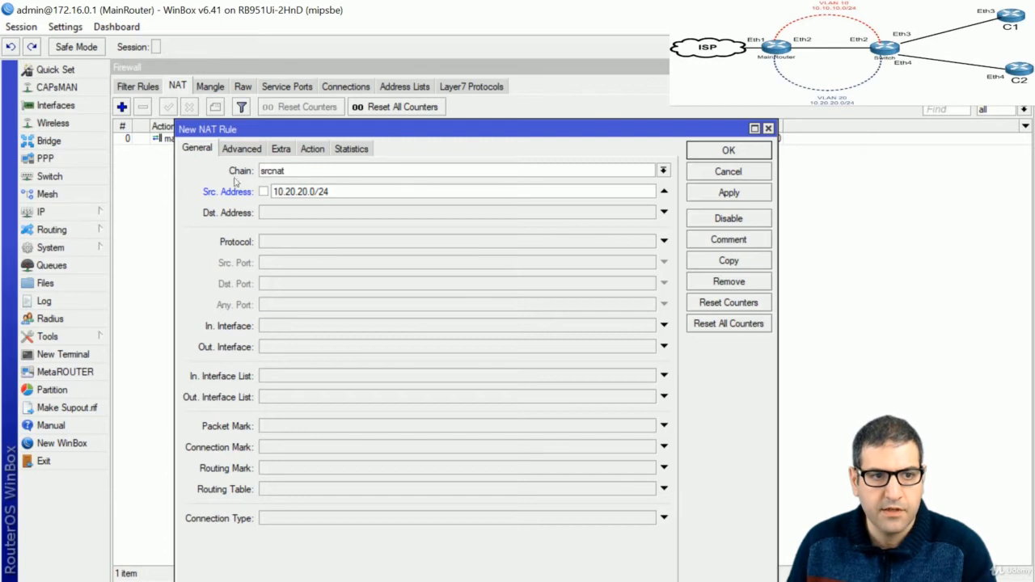
pyautogui.click(323, 149)
pyautogui.click(697, 153)
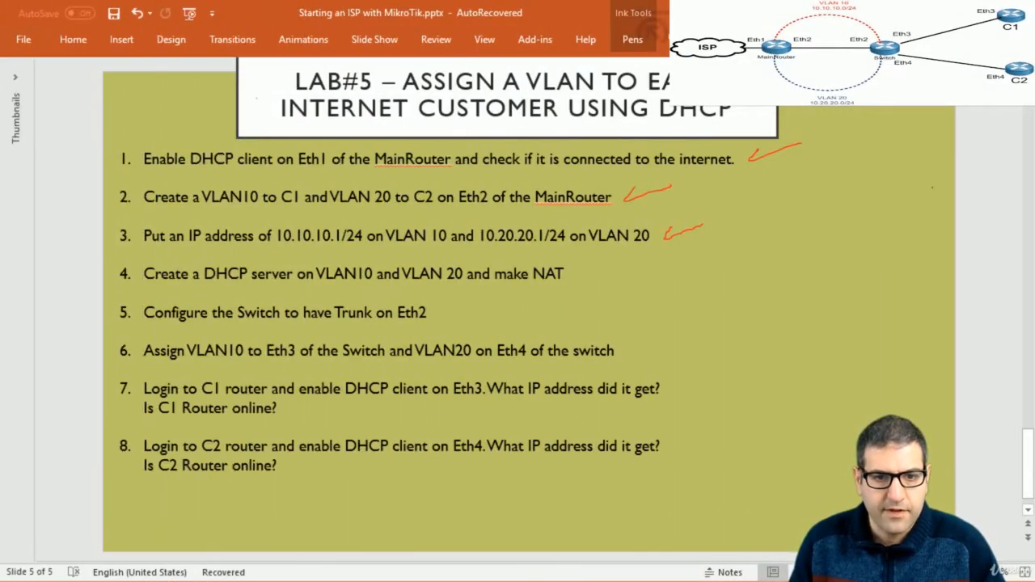
# Tick off the NAT step and draw a red mark above VLAN 10, then choose the blue pen
pyautogui.moveTo(579, 278); pyautogui.dragTo(621, 269)
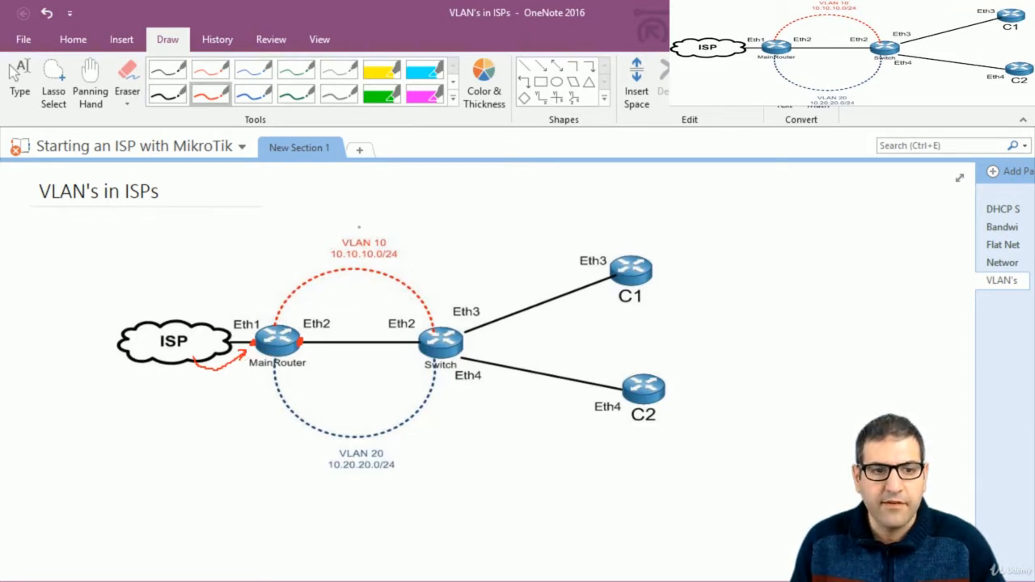
pyautogui.moveTo(359, 228); pyautogui.dragTo(389, 218)
pyautogui.click(253, 93)
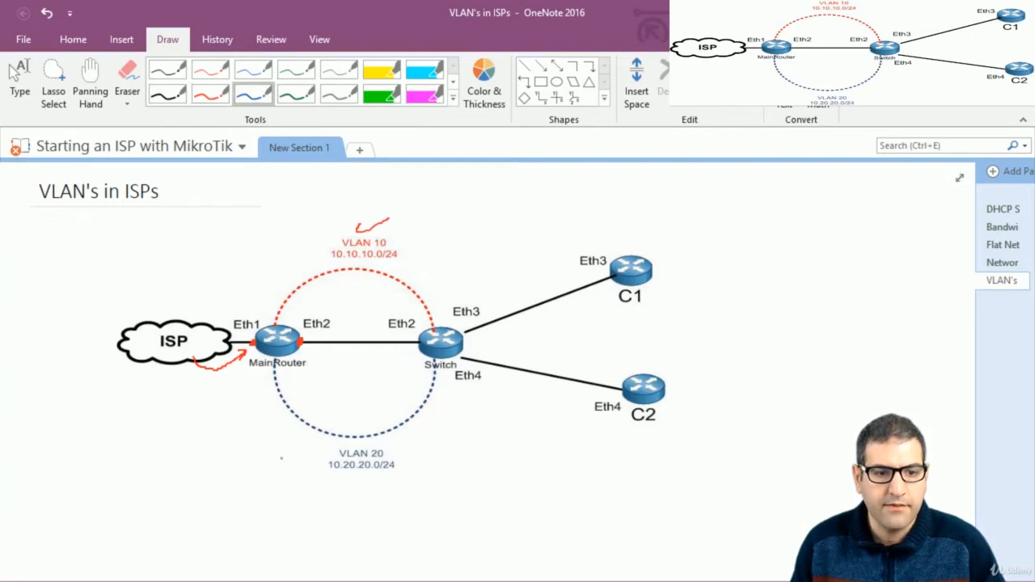
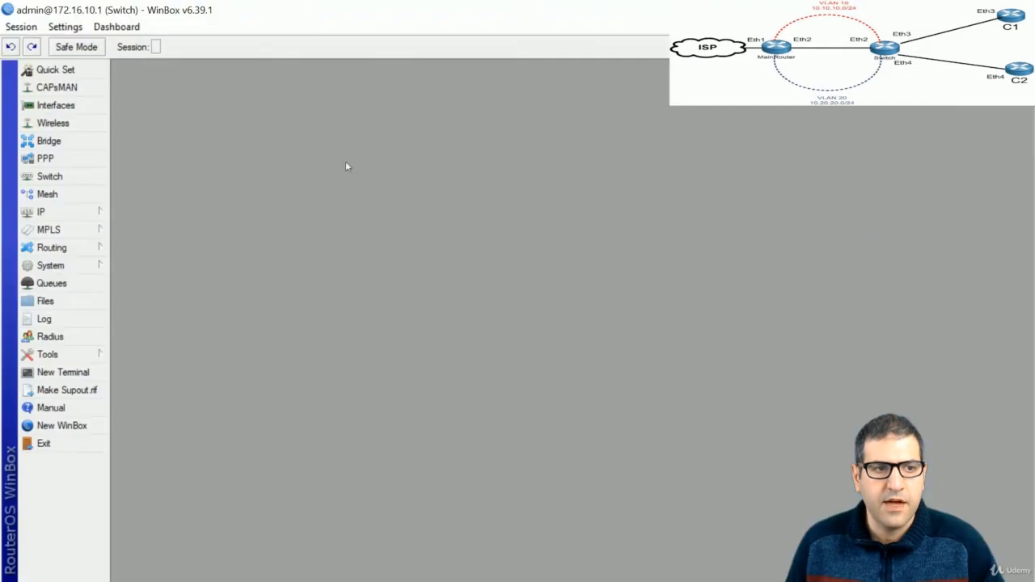
# Define a VLAN interface named vlan10-C1 with VLAN ID 10 on ether2
pyautogui.click(64, 112)
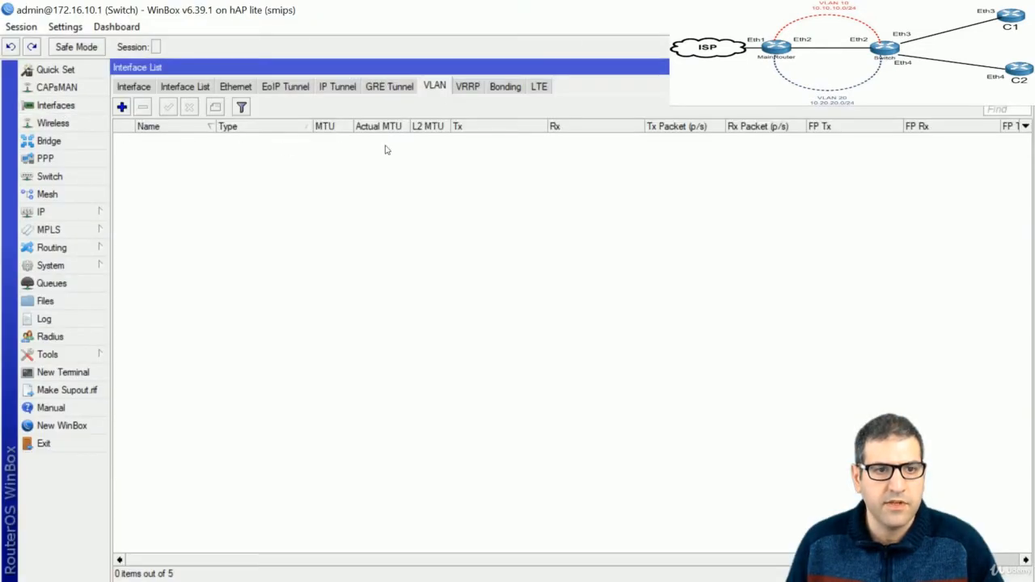
pyautogui.click(121, 108)
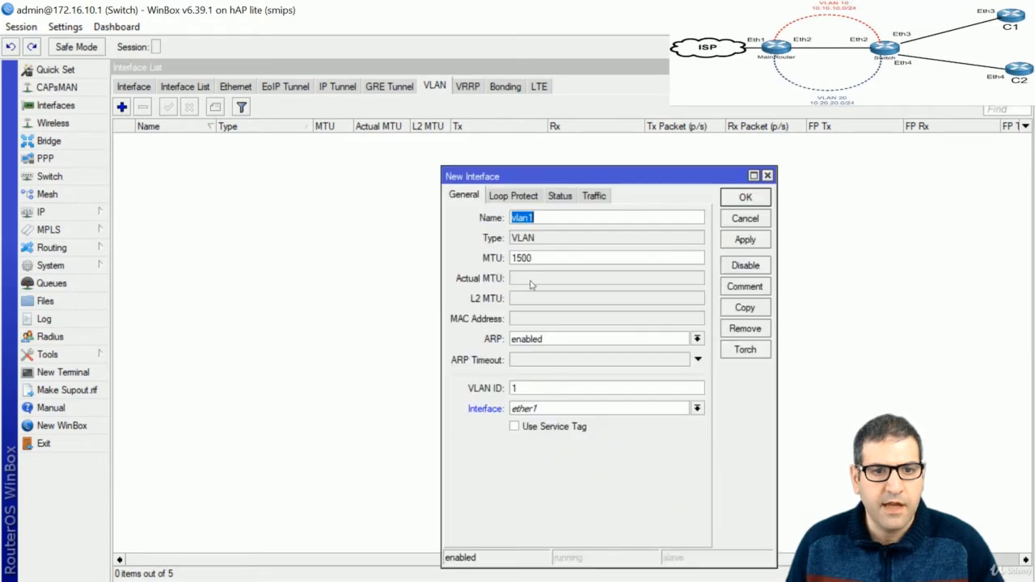
pyautogui.click(609, 216)
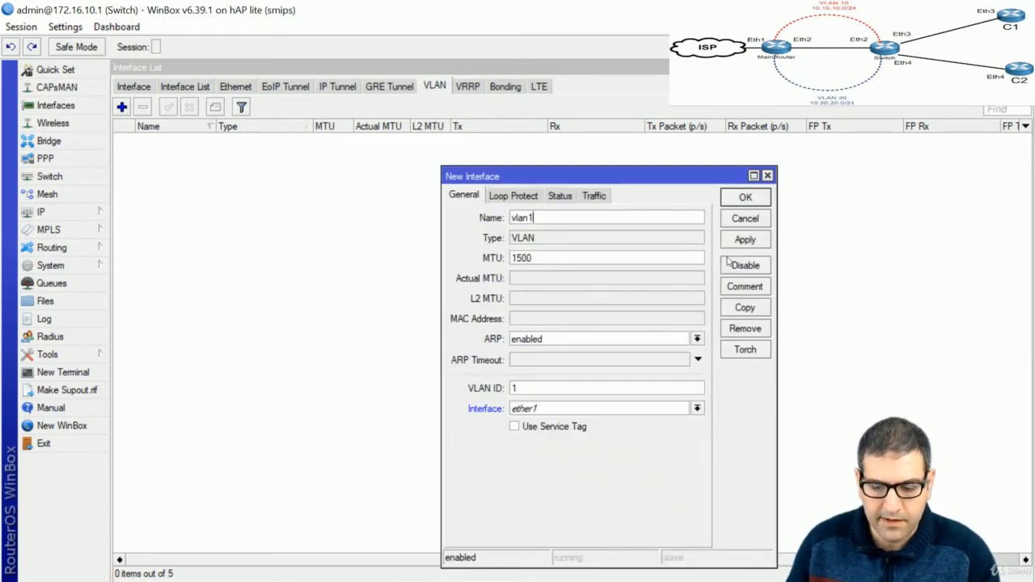
pyautogui.write('0')
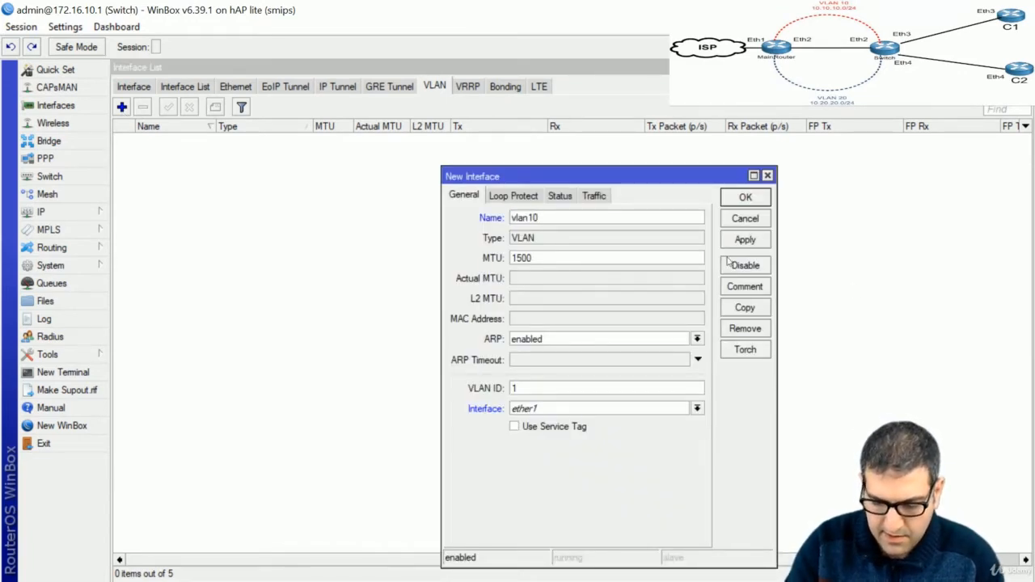
pyautogui.write('-C1')
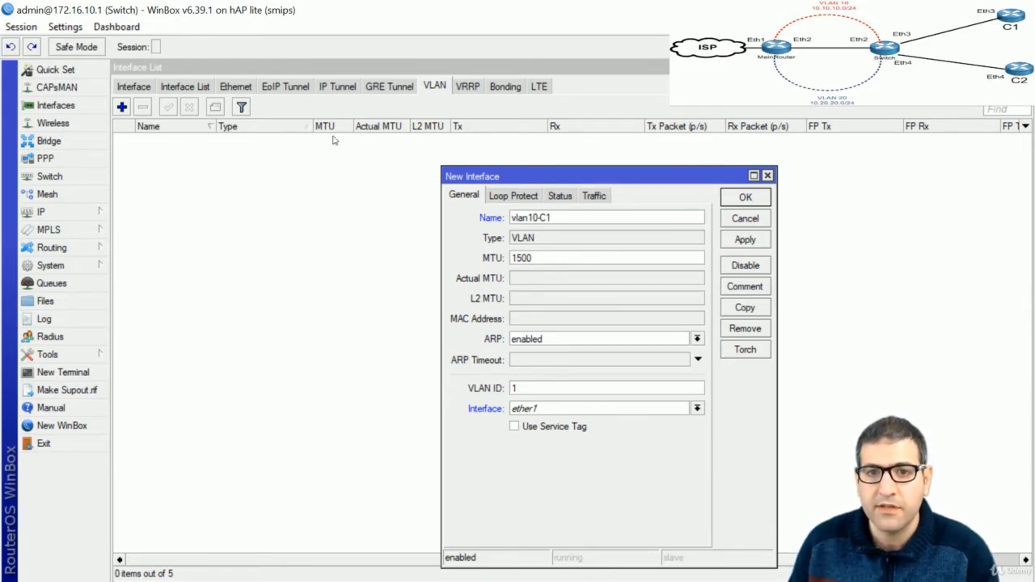
pyautogui.doubleClick(515, 388)
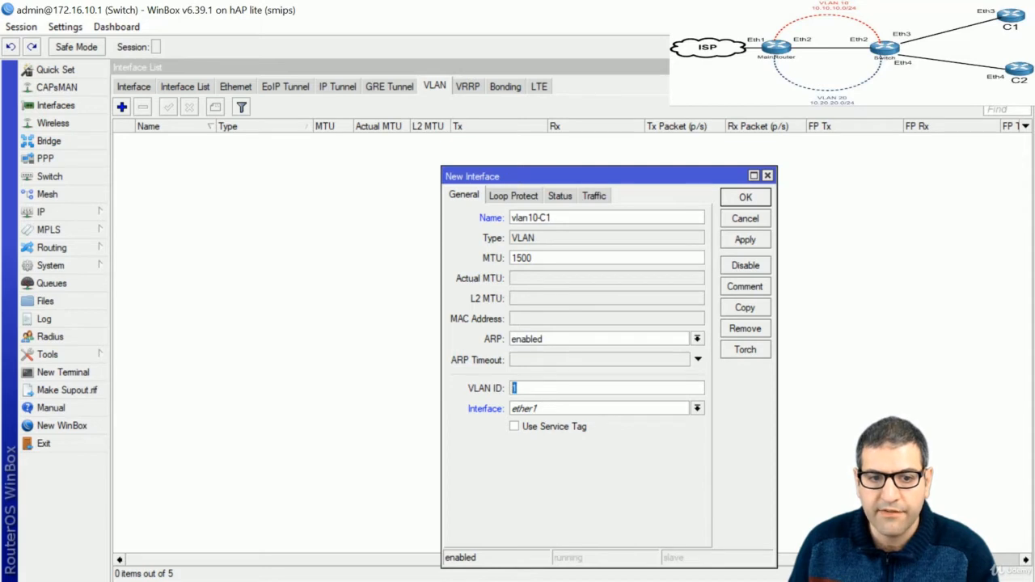
pyautogui.write('10')
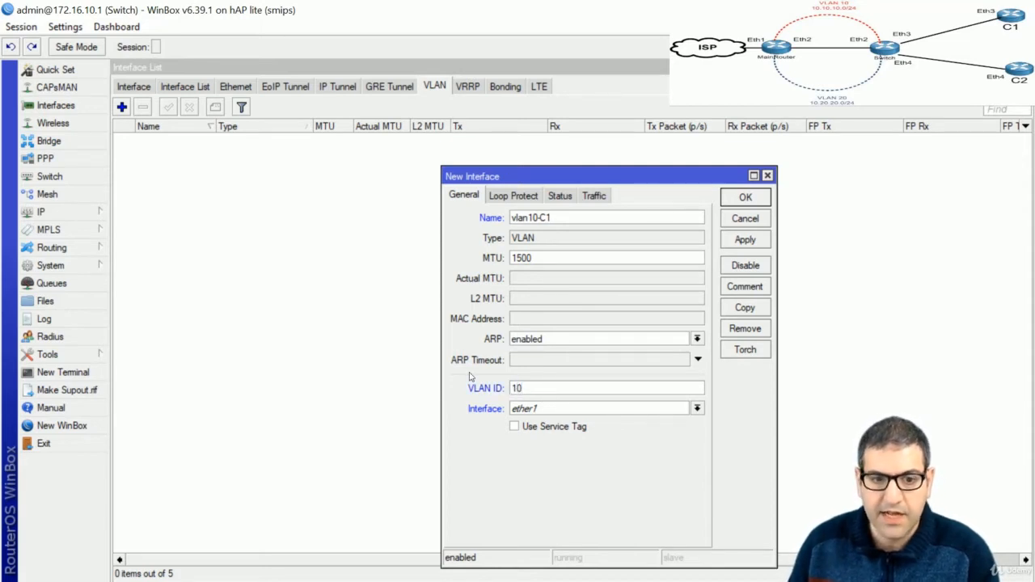
pyautogui.click(572, 409)
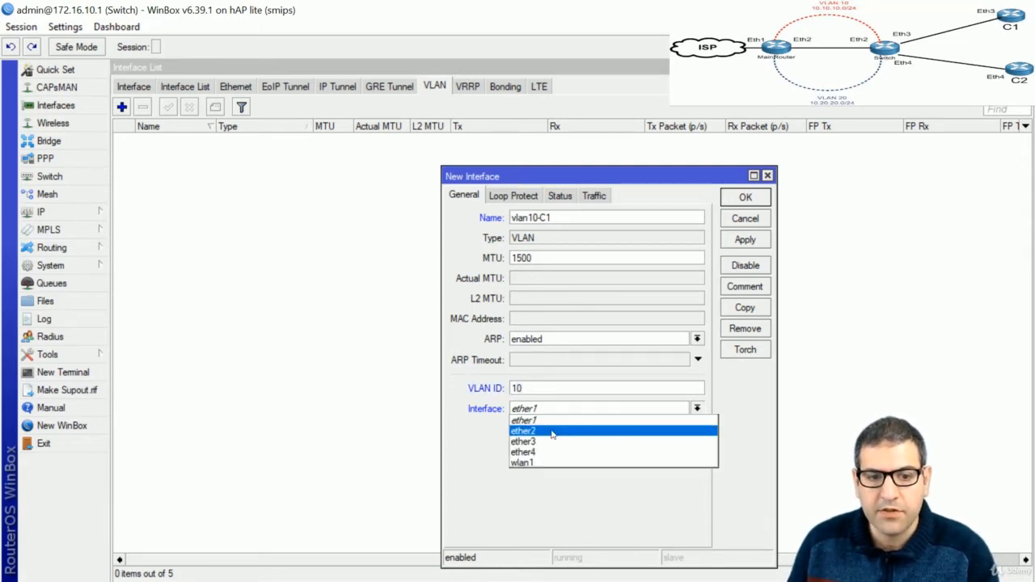
pyautogui.click(552, 434)
pyautogui.hotkey('alt', 'Tab')
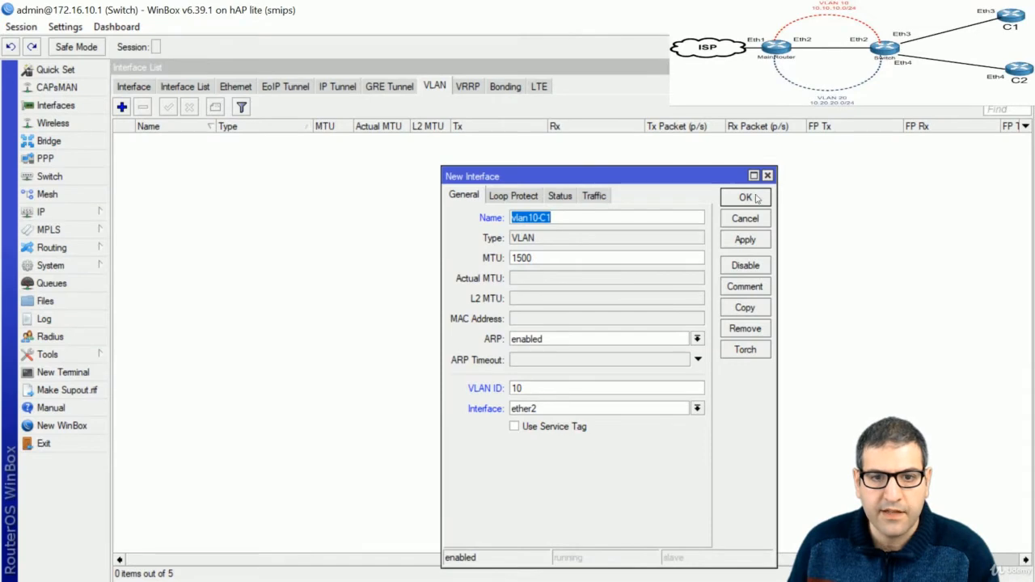
# Save vlan10-C1 and copy its settings into a new VLAN interface
pyautogui.click(760, 243)
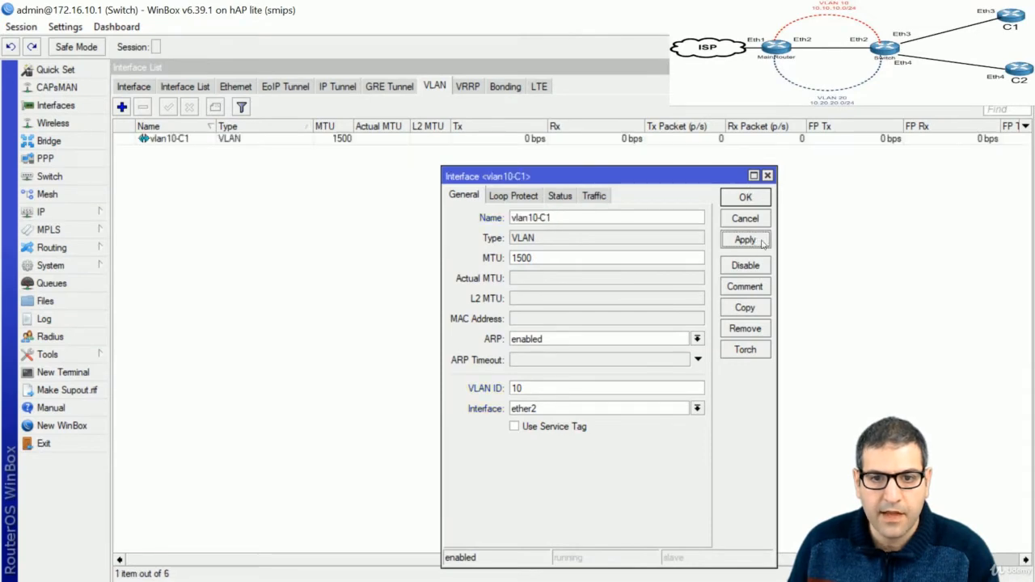
pyautogui.click(757, 310)
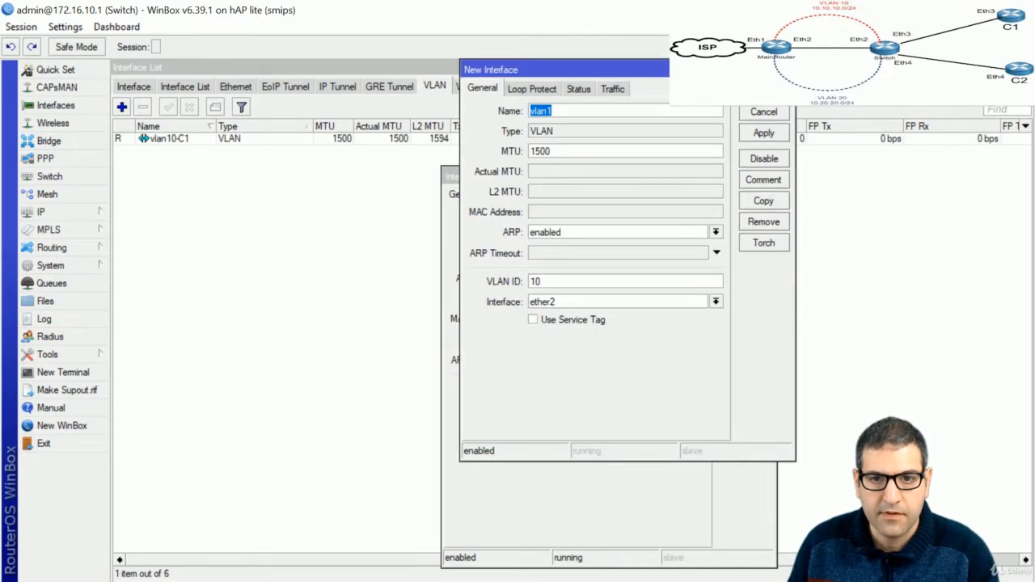
pyautogui.moveTo(717, 69); pyautogui.dragTo(770, 186)
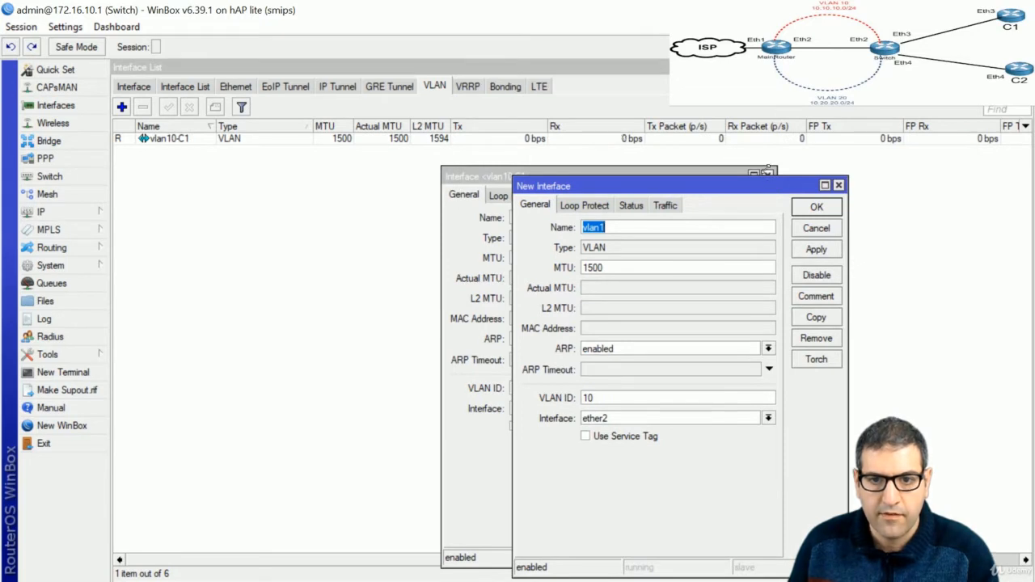
pyautogui.click(770, 175)
# Rename the copy to vlan20-C2 with VLAN ID 20, save it, and tick checklist item 5
pyautogui.click(636, 227)
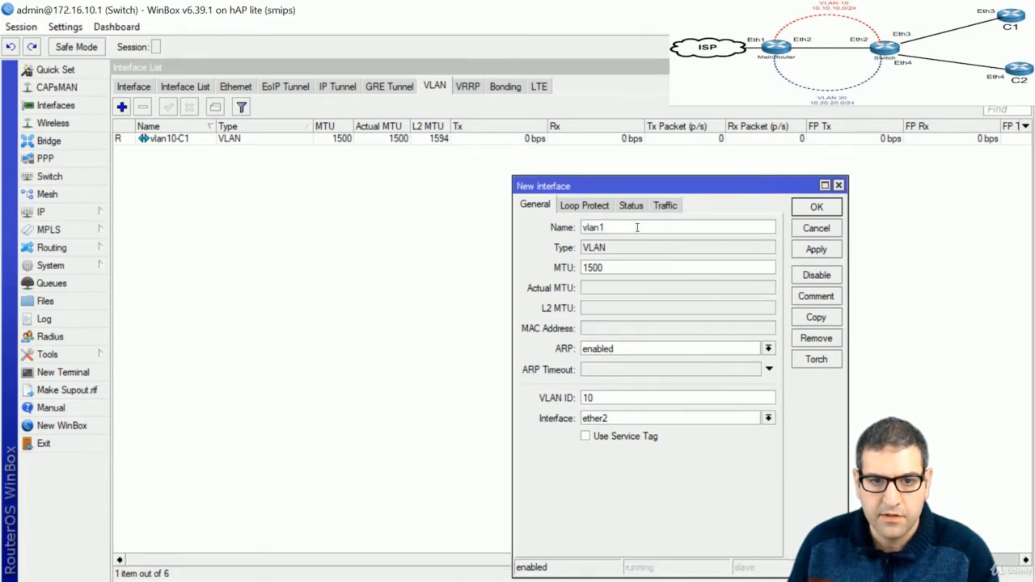
pyautogui.press('BackSpace')
pyautogui.write('2')
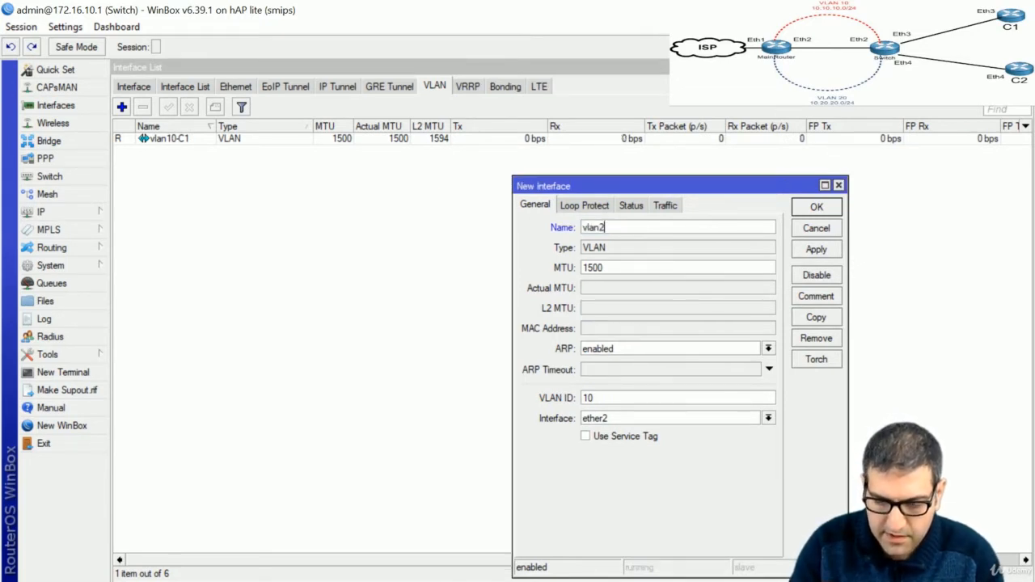
pyautogui.write('0-C')
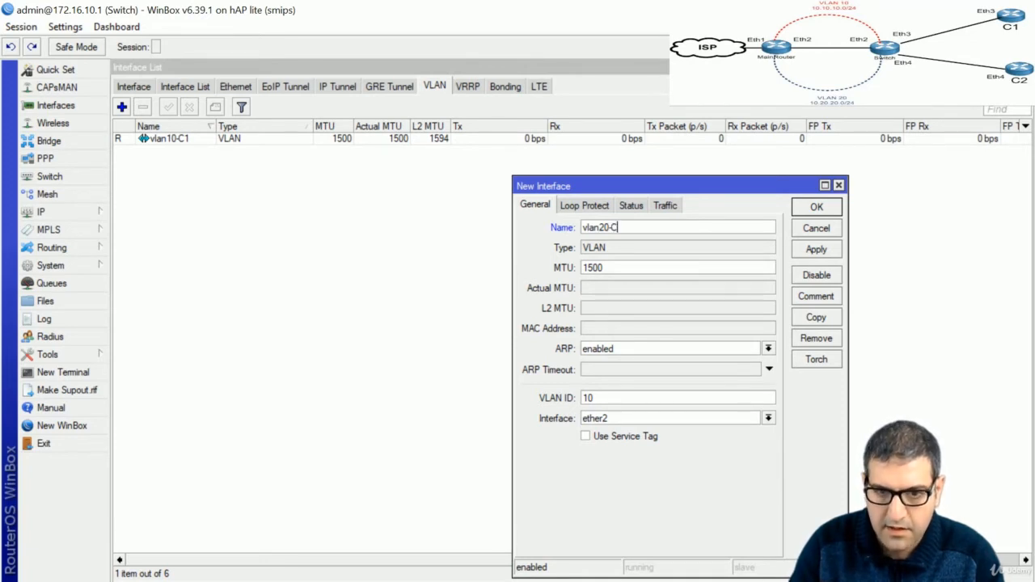
pyautogui.write('2')
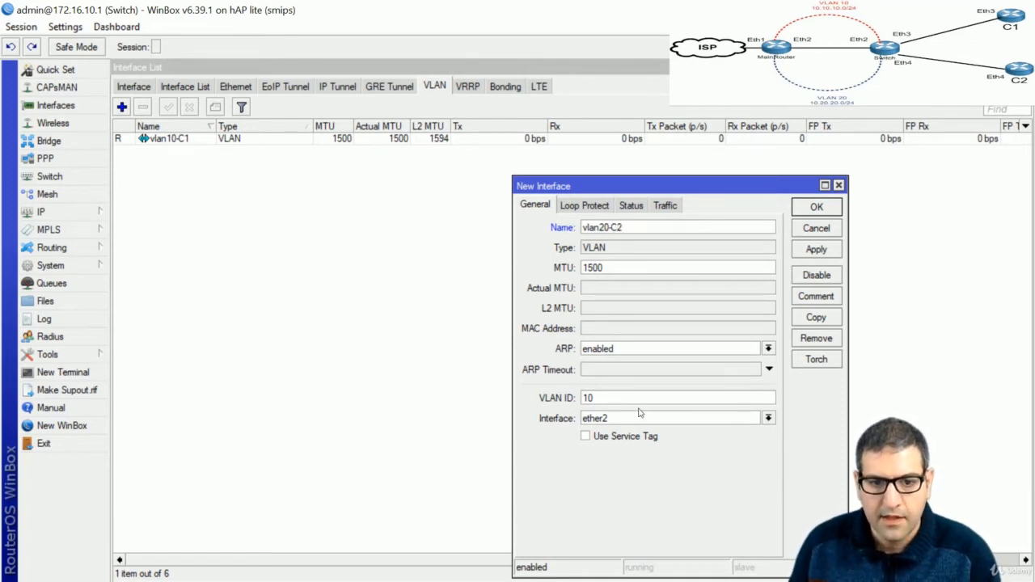
pyautogui.moveTo(595, 398); pyautogui.dragTo(573, 400)
pyautogui.write('20')
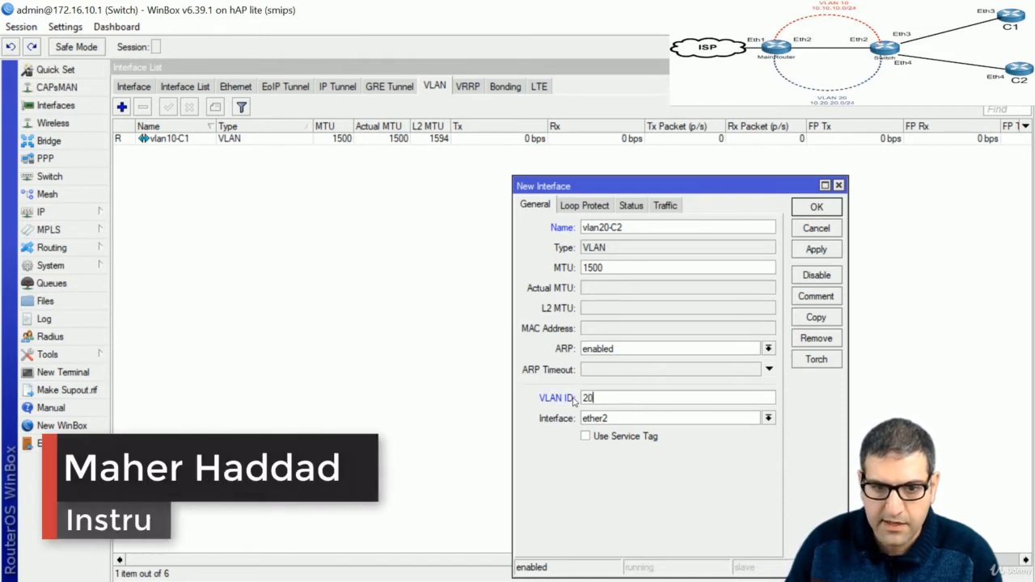
pyautogui.click(817, 208)
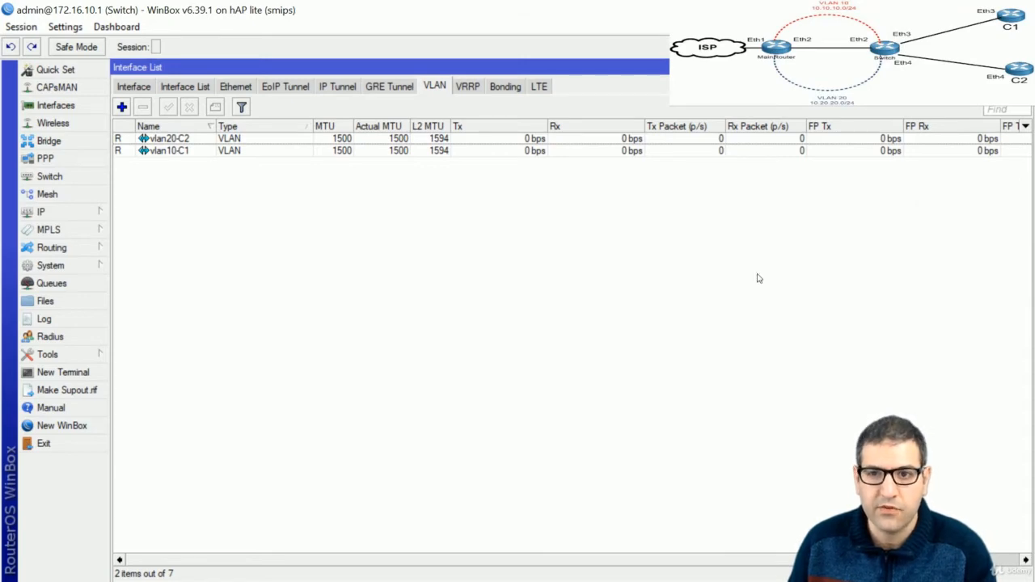
pyautogui.moveTo(444, 310); pyautogui.dragTo(487, 300)
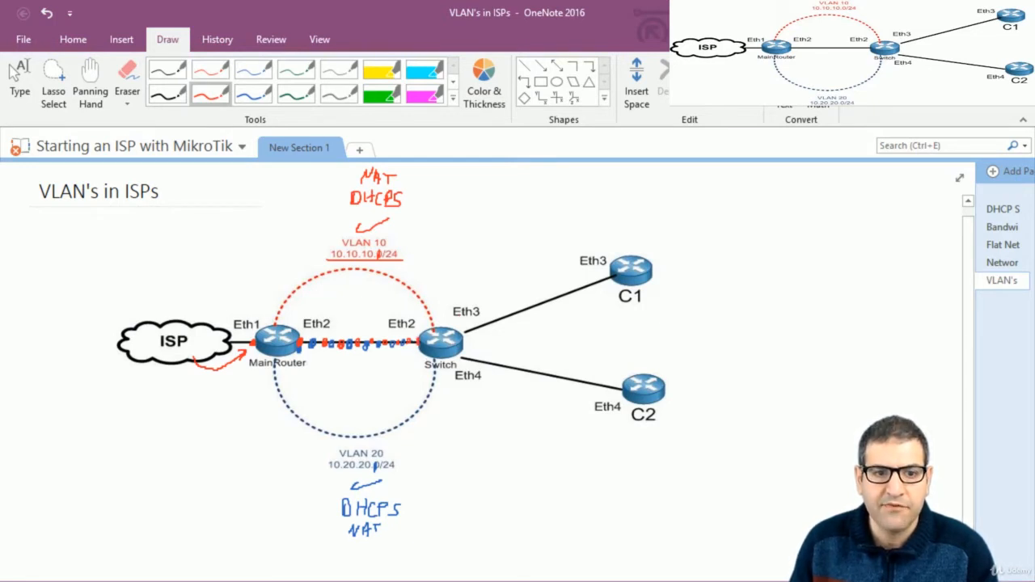
# Mark Eth3 in blue with an arrow toward C1, and Eth4 in red, undoing a stray mark
pyautogui.click(253, 94)
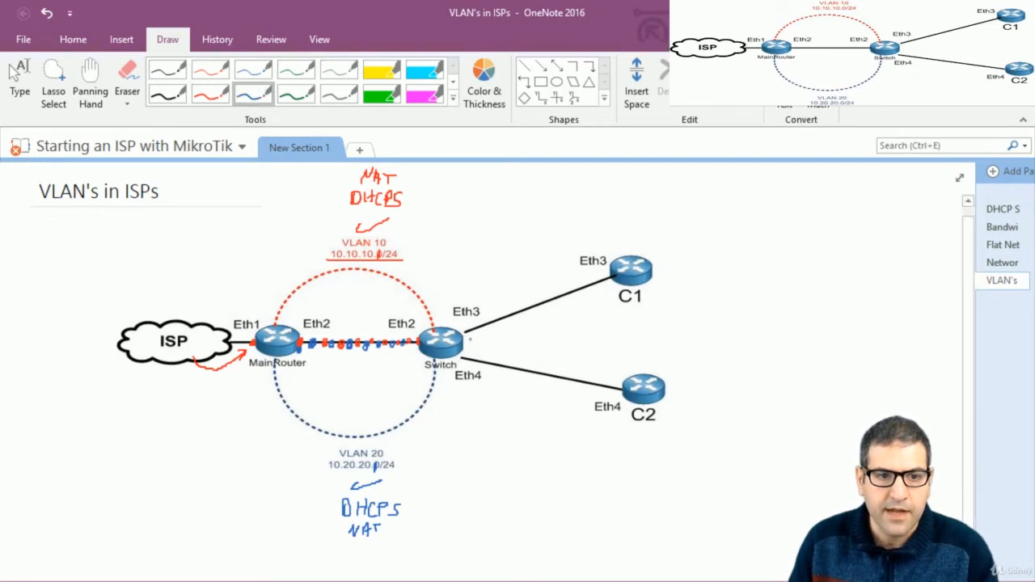
pyautogui.moveTo(466, 328); pyautogui.dragTo(467, 331)
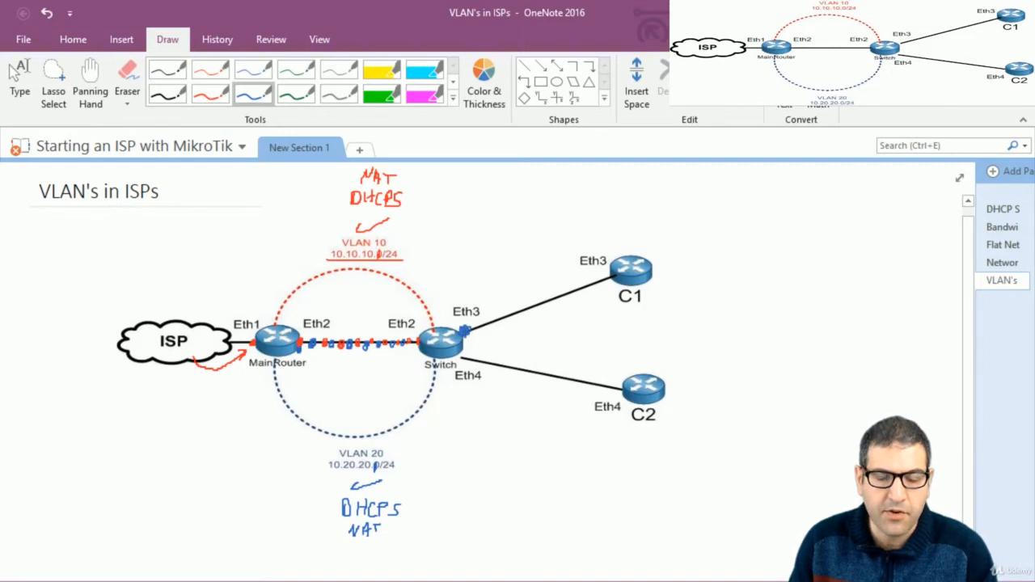
pyautogui.moveTo(479, 318); pyautogui.dragTo(555, 284)
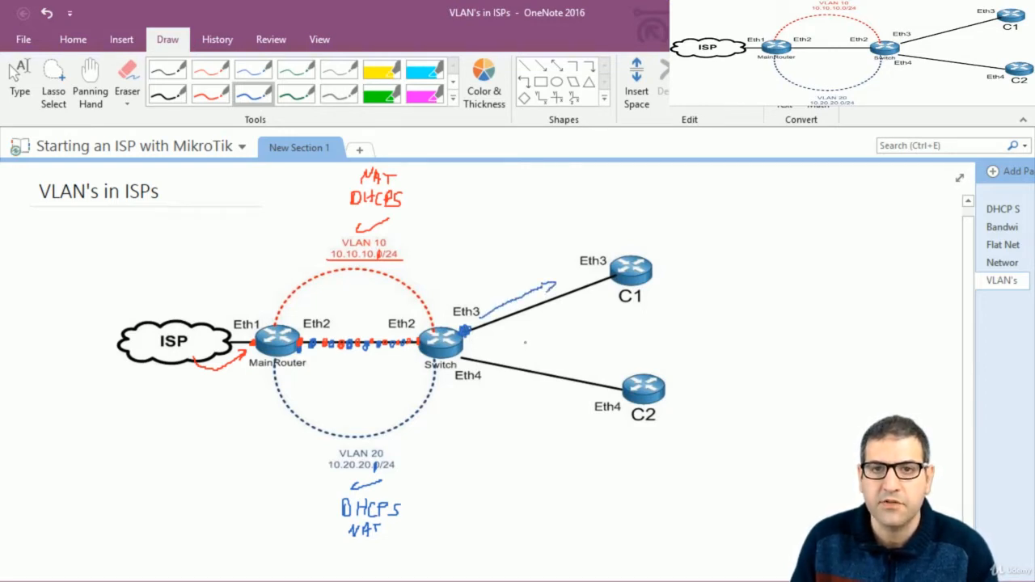
pyautogui.click(210, 94)
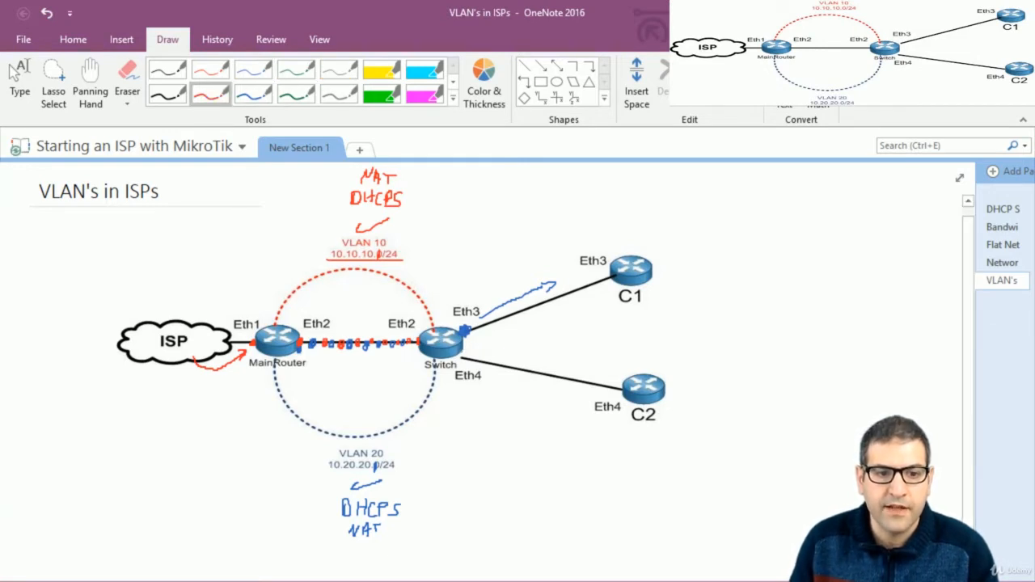
pyautogui.moveTo(463, 353)
pyautogui.mouseDown()
pyautogui.moveTo(546, 363)
pyautogui.moveTo(541, 369)
pyautogui.mouseUp()
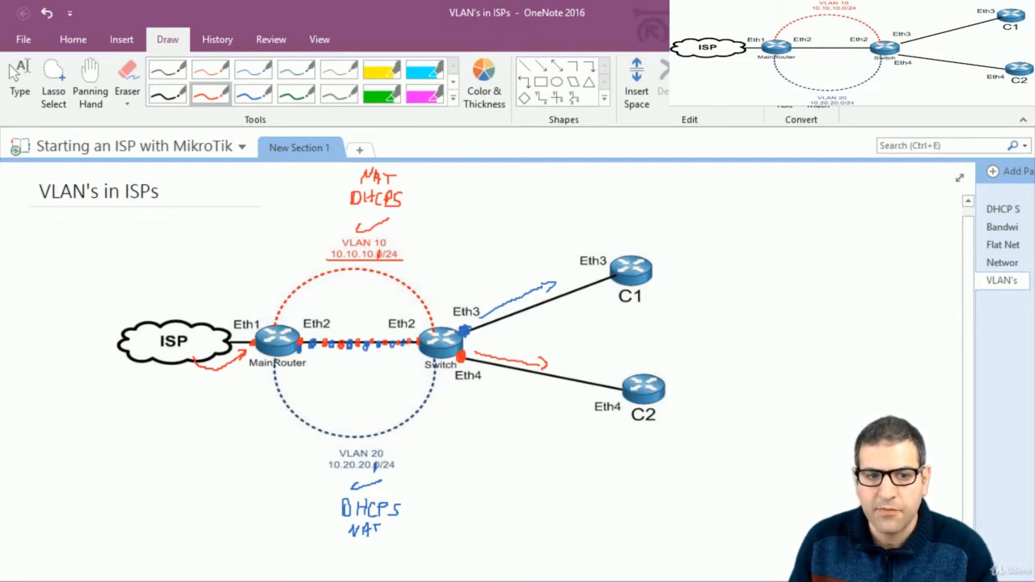
pyautogui.moveTo(460, 279); pyautogui.dragTo(460, 288)
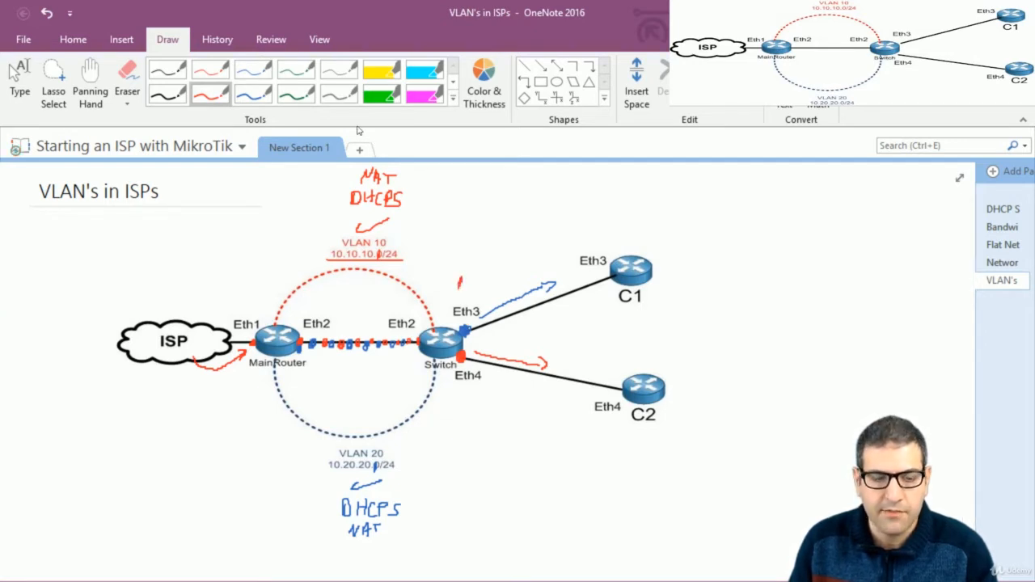
pyautogui.hotkey('ctrl', 'z')
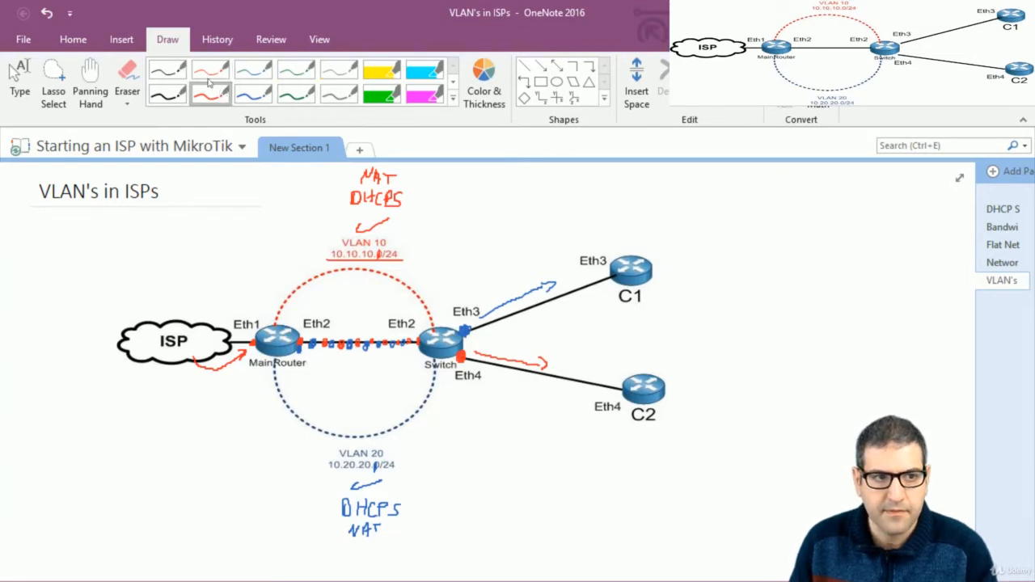
# Write 'Access' in blue above the Eth3 link
pyautogui.click(252, 93)
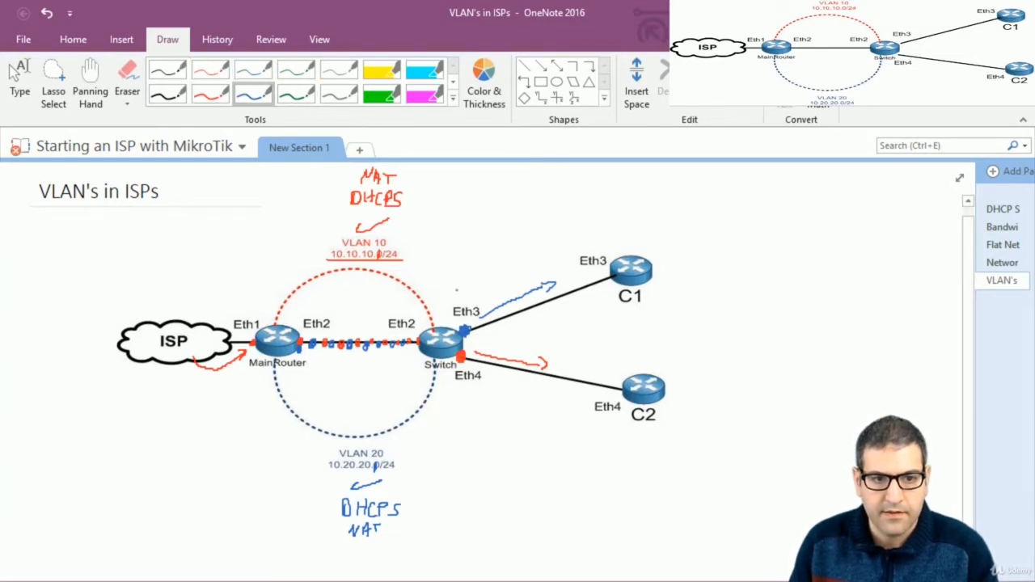
pyautogui.moveTo(460, 291); pyautogui.dragTo(467, 285)
pyautogui.moveTo(475, 282); pyautogui.dragTo(483, 292)
pyautogui.moveTo(484, 289); pyautogui.dragTo(488, 294)
pyautogui.moveTo(495, 285); pyautogui.dragTo(492, 294)
# Write 'Access' in red below Eth4
pyautogui.click(210, 93)
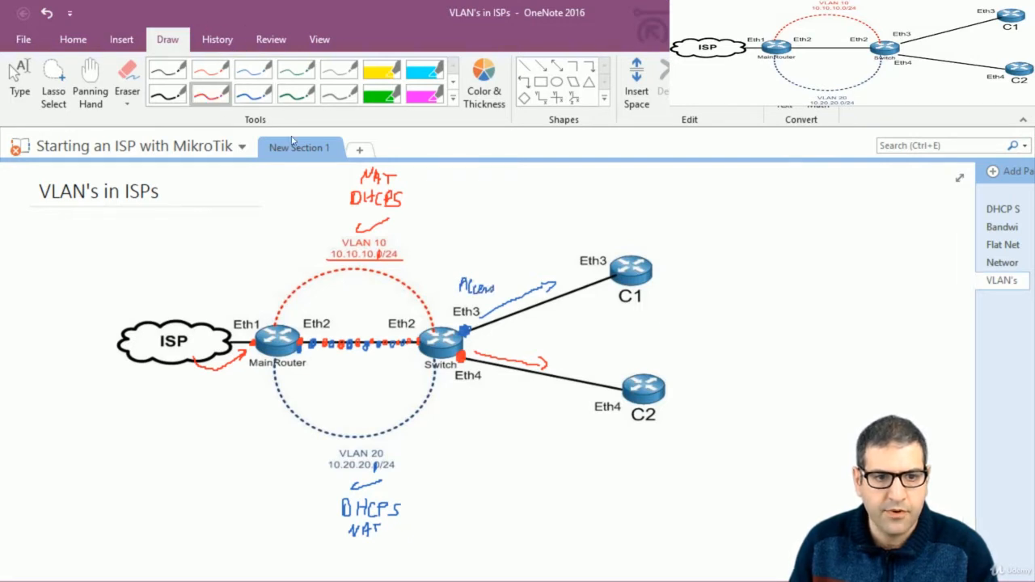
pyautogui.moveTo(464, 388); pyautogui.dragTo(472, 401)
pyautogui.moveTo(465, 396); pyautogui.dragTo(488, 402)
pyautogui.moveTo(494, 396); pyautogui.dragTo(494, 404)
pyautogui.moveTo(506, 395); pyautogui.dragTo(499, 404)
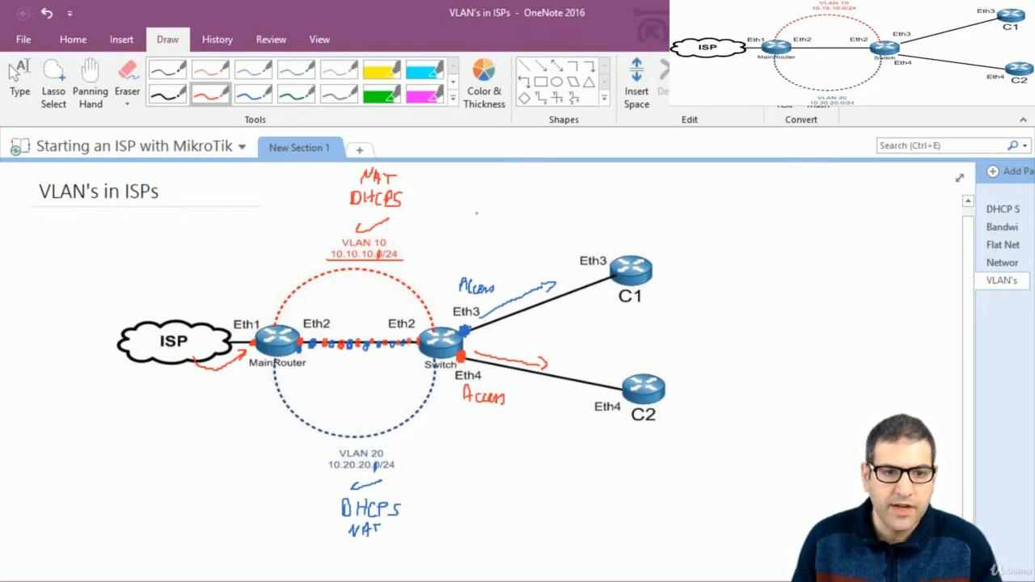
# Write 'Bridge', 'VLAN10' and 'ETH3' in blue above the switch and box them
pyautogui.click(253, 94)
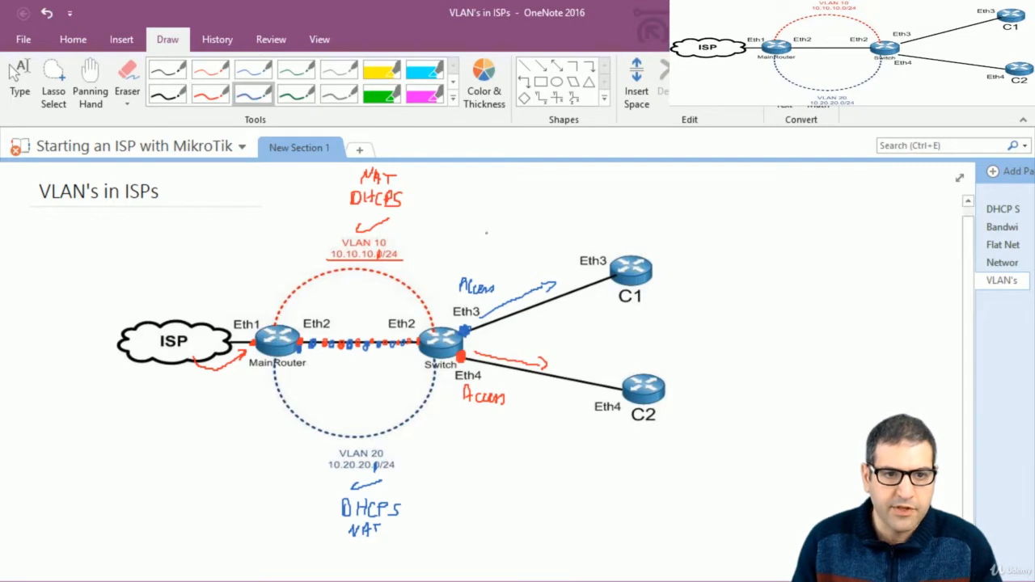
pyautogui.moveTo(478, 184)
pyautogui.mouseDown()
pyautogui.moveTo(487, 204)
pyautogui.moveTo(537, 195)
pyautogui.mouseUp()
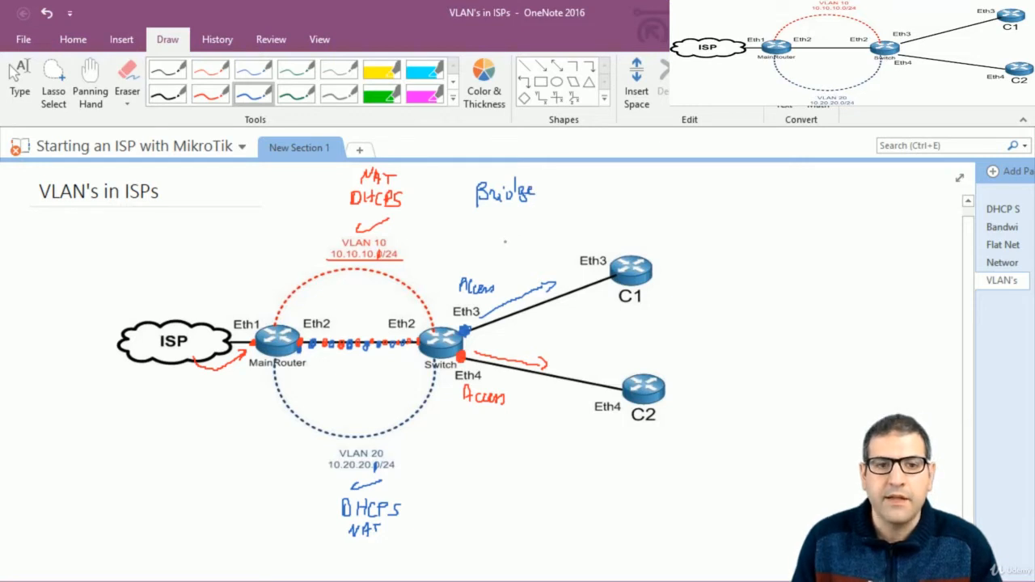
pyautogui.moveTo(482, 216)
pyautogui.mouseDown()
pyautogui.moveTo(499, 227)
pyautogui.moveTo(508, 215)
pyautogui.moveTo(545, 220)
pyautogui.mouseUp()
pyautogui.moveTo(417, 318); pyautogui.dragTo(420, 327)
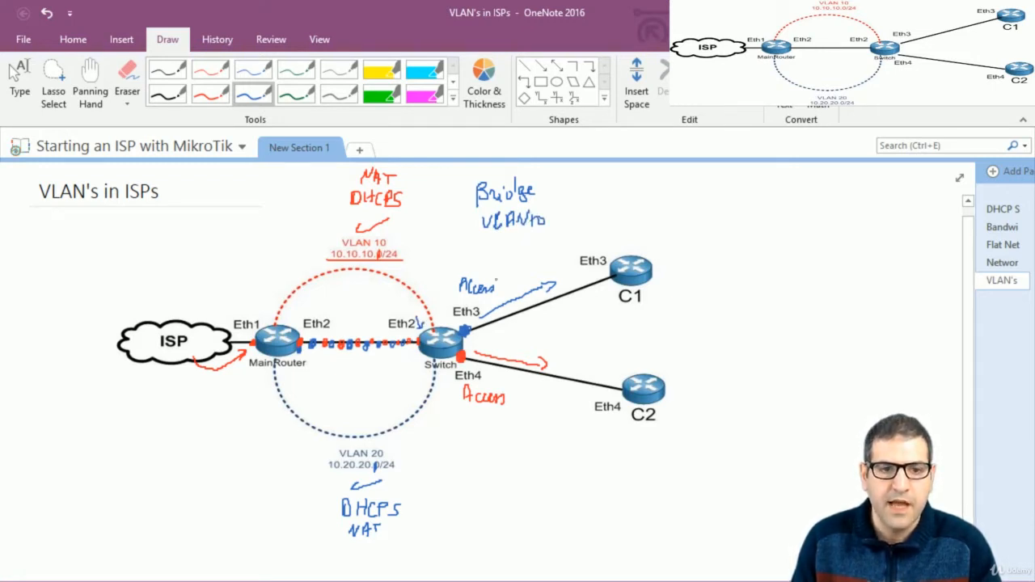
pyautogui.moveTo(492, 236); pyautogui.dragTo(501, 249)
pyautogui.moveTo(507, 237); pyautogui.dragTo(507, 244)
pyautogui.moveTo(509, 241); pyautogui.dragTo(510, 251)
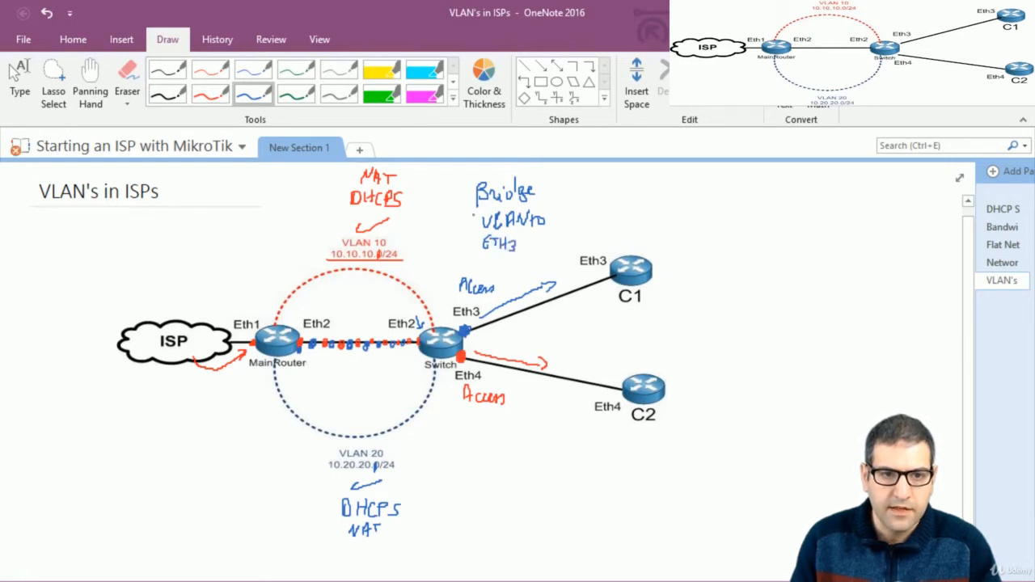
pyautogui.moveTo(473, 214)
pyautogui.mouseDown()
pyautogui.moveTo(472, 245)
pyautogui.moveTo(534, 209)
pyautogui.moveTo(555, 241)
pyautogui.moveTo(495, 254)
pyautogui.moveTo(471, 241)
pyautogui.mouseUp()
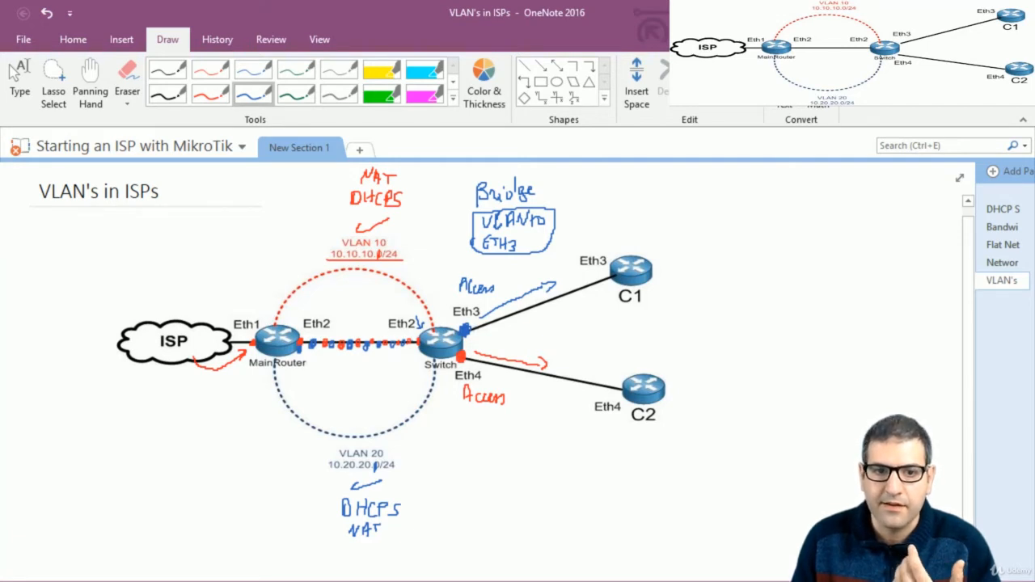
# Write 'Bridge', 'VLAN20' and 'ETH4' in red below Eth4, underlining Bridge
pyautogui.click(210, 94)
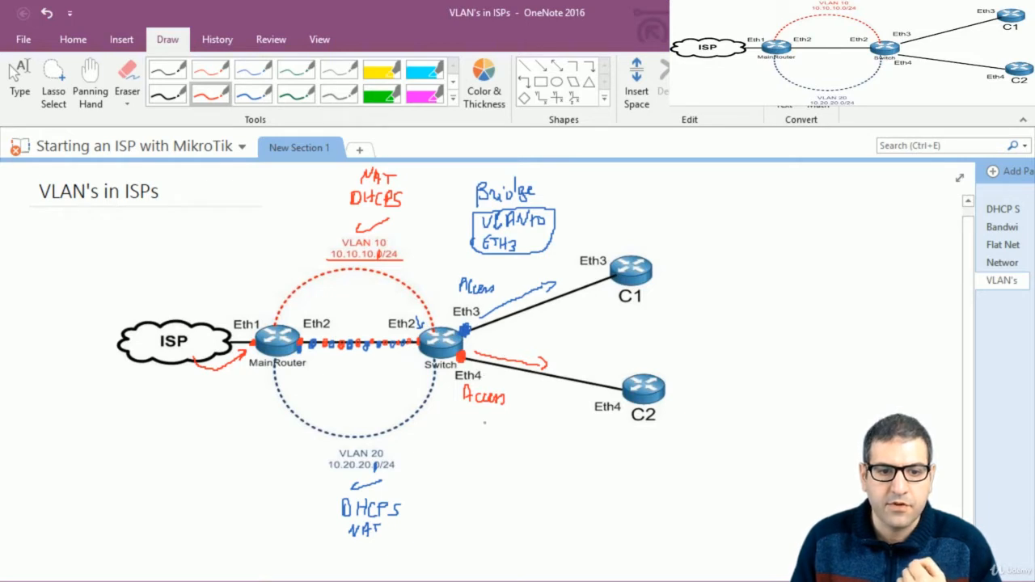
pyautogui.moveTo(484, 426); pyautogui.dragTo(489, 430)
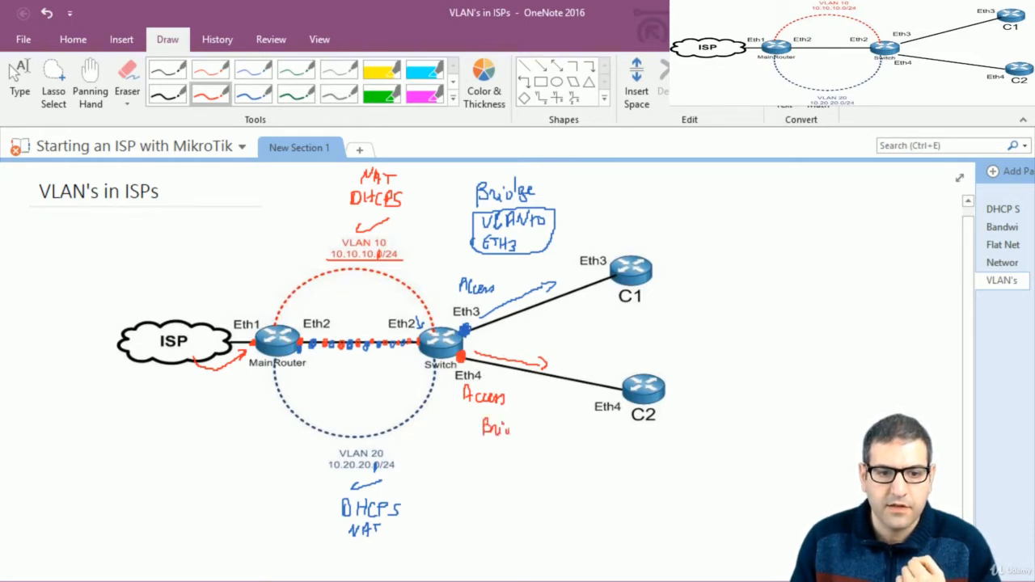
pyautogui.moveTo(522, 422)
pyautogui.mouseDown()
pyautogui.moveTo(520, 441)
pyautogui.moveTo(535, 421)
pyautogui.mouseUp()
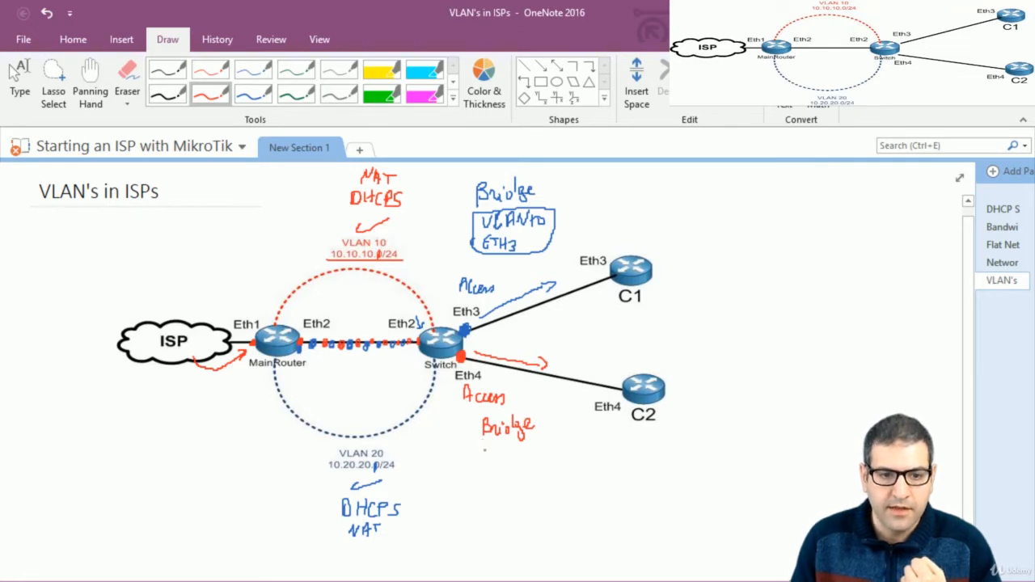
pyautogui.moveTo(483, 451); pyautogui.dragTo(501, 464)
pyautogui.moveTo(503, 464)
pyautogui.mouseDown()
pyautogui.moveTo(525, 448)
pyautogui.moveTo(534, 454)
pyautogui.moveTo(495, 488)
pyautogui.moveTo(508, 477)
pyautogui.mouseUp()
pyautogui.moveTo(506, 477); pyautogui.dragTo(506, 488)
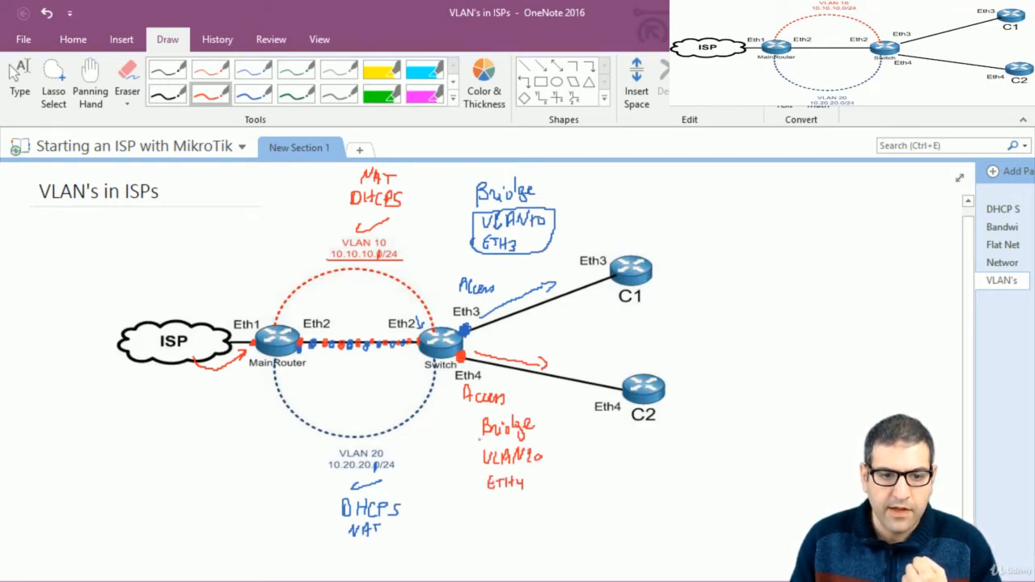
pyautogui.moveTo(482, 443)
pyautogui.mouseDown()
pyautogui.moveTo(536, 438)
pyautogui.moveTo(483, 501)
pyautogui.moveTo(552, 493)
pyautogui.moveTo(554, 443)
pyautogui.moveTo(535, 437)
pyautogui.mouseUp()
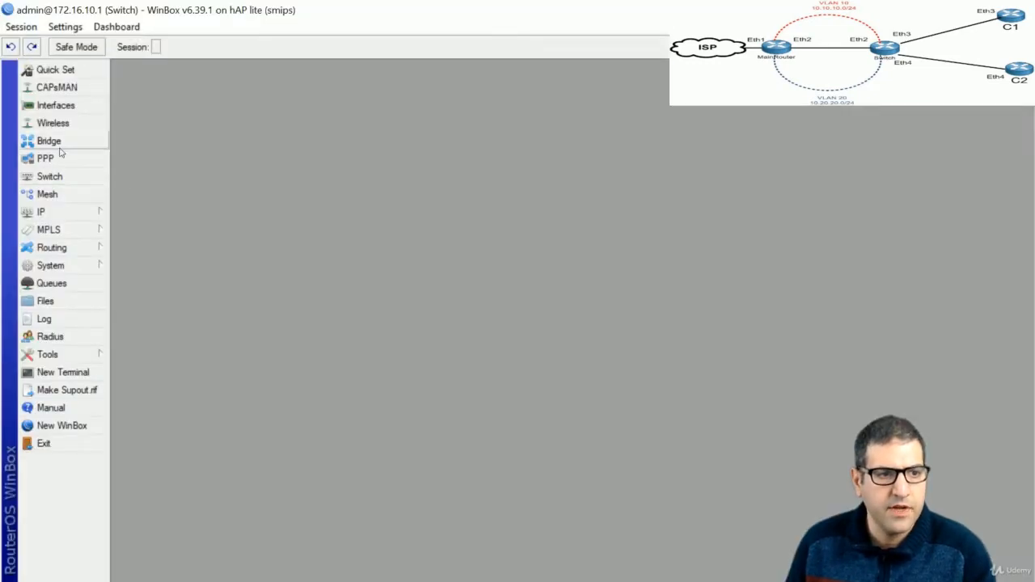
# Create a bridge named bridge-VLAN10 on the switch
pyautogui.click(60, 150)
pyautogui.click(122, 225)
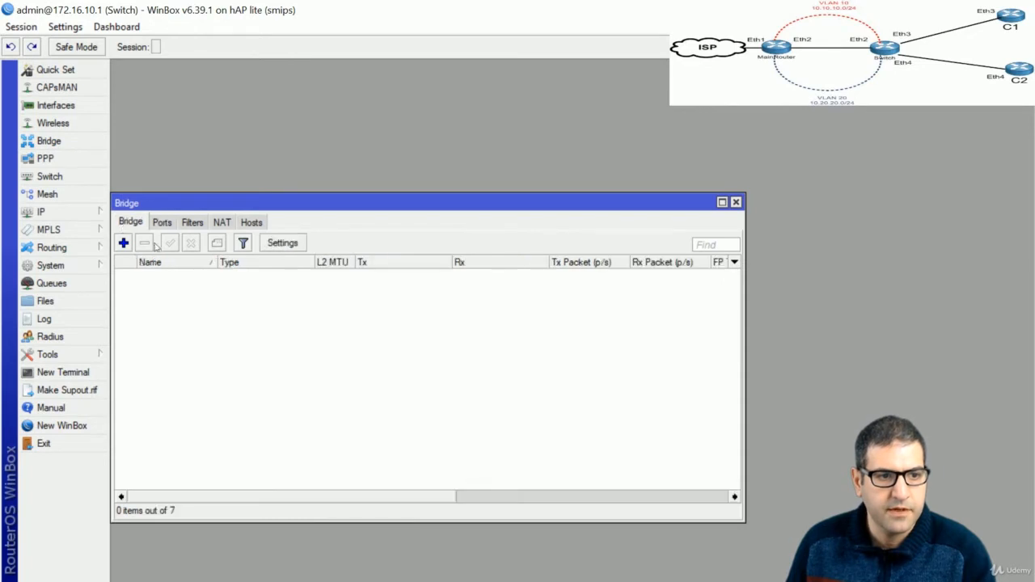
pyautogui.click(123, 243)
pyautogui.press('End')
pyautogui.press('BackSpace')
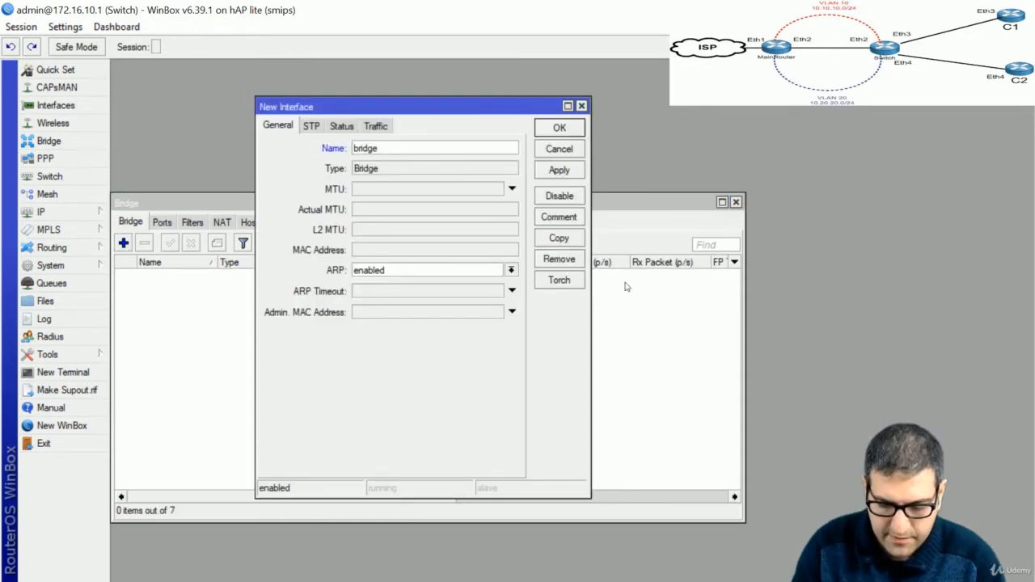
pyautogui.write('-VLAN10')
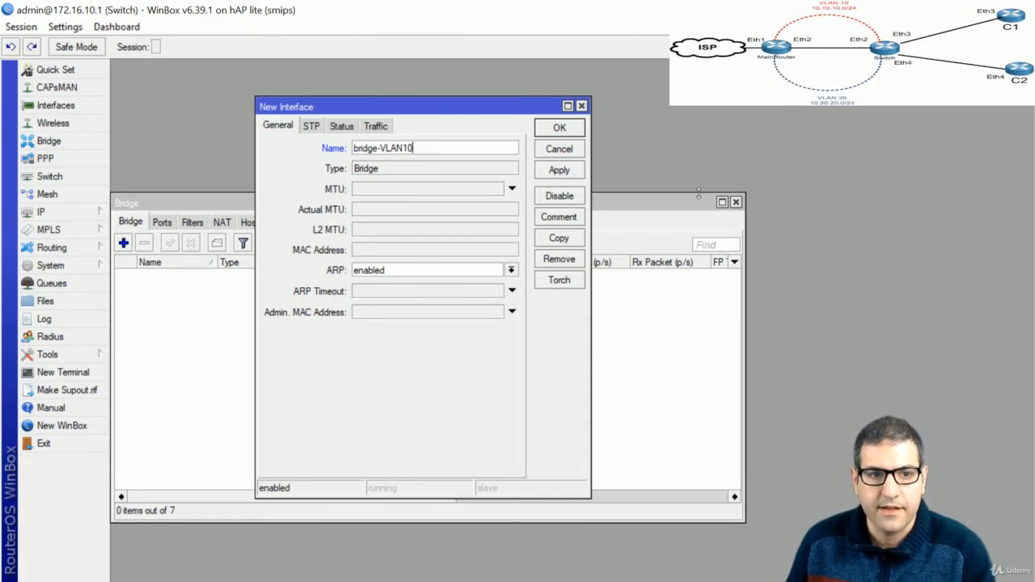
pyautogui.click(554, 129)
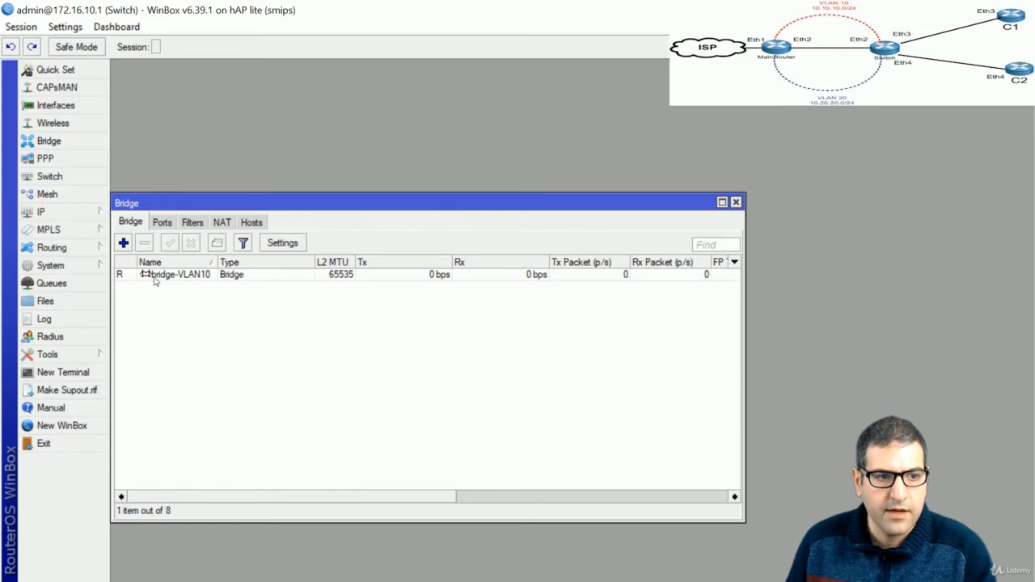
# Add vlan10-C1 and ether3 as ports of bridge-VLAN10
pyautogui.click(161, 227)
pyautogui.click(123, 243)
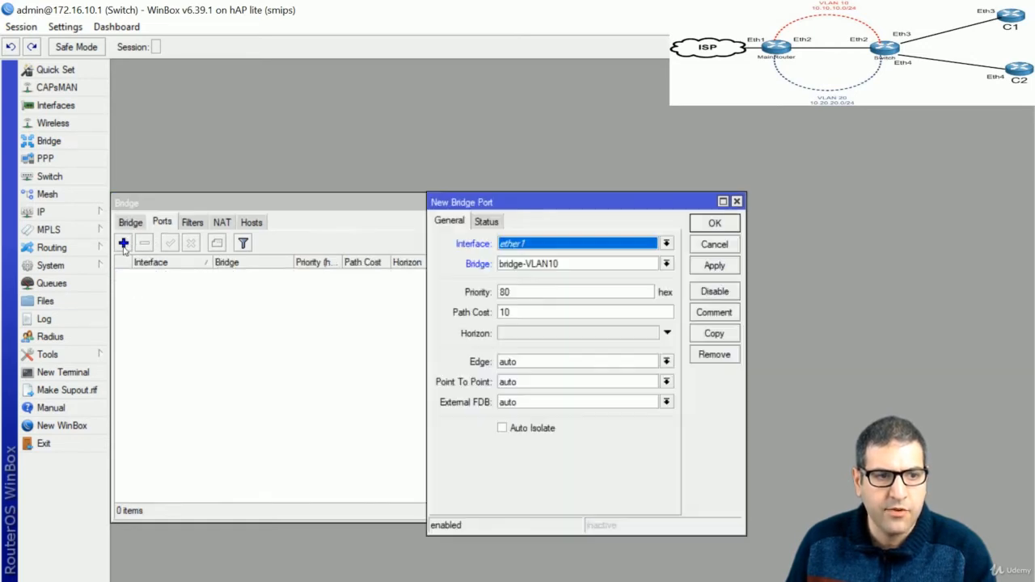
pyautogui.click(556, 245)
pyautogui.click(541, 298)
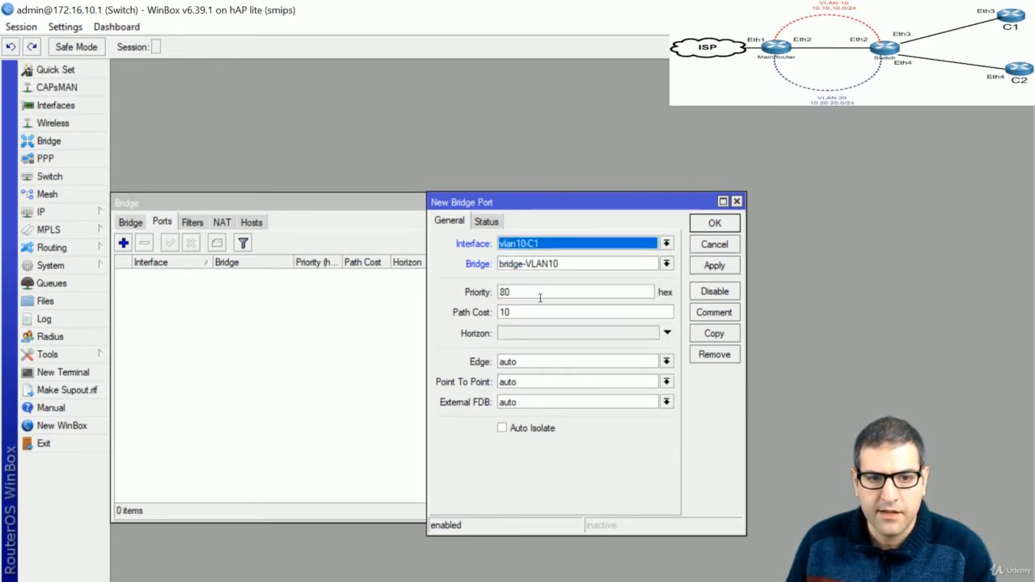
pyautogui.click(727, 227)
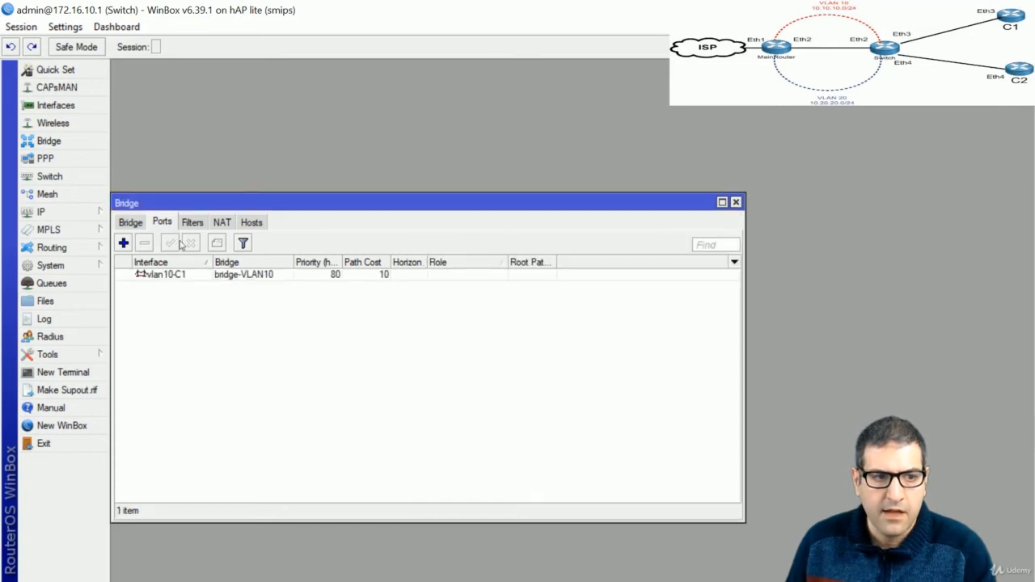
pyautogui.click(124, 244)
pyautogui.click(564, 245)
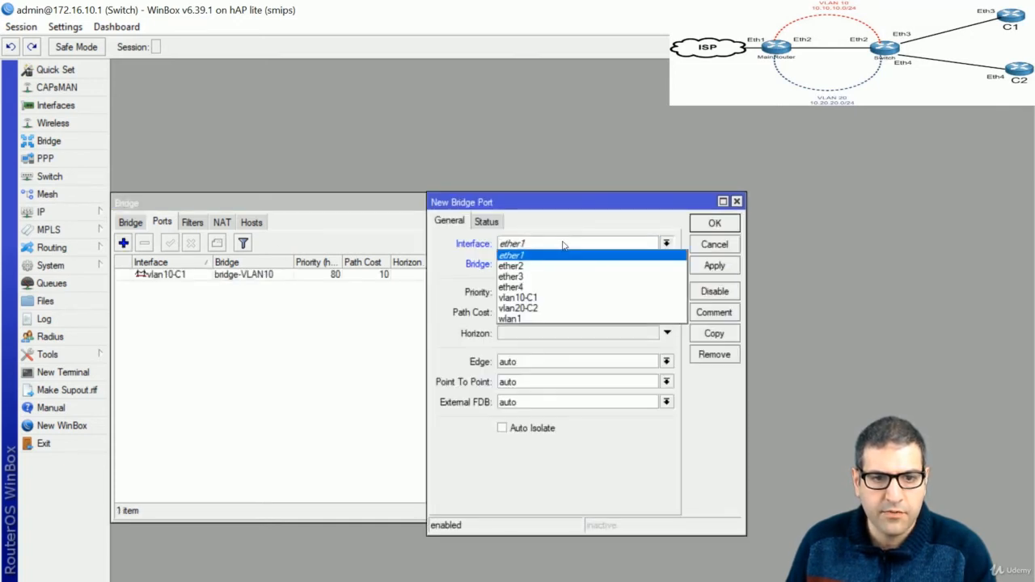
pyautogui.click(558, 280)
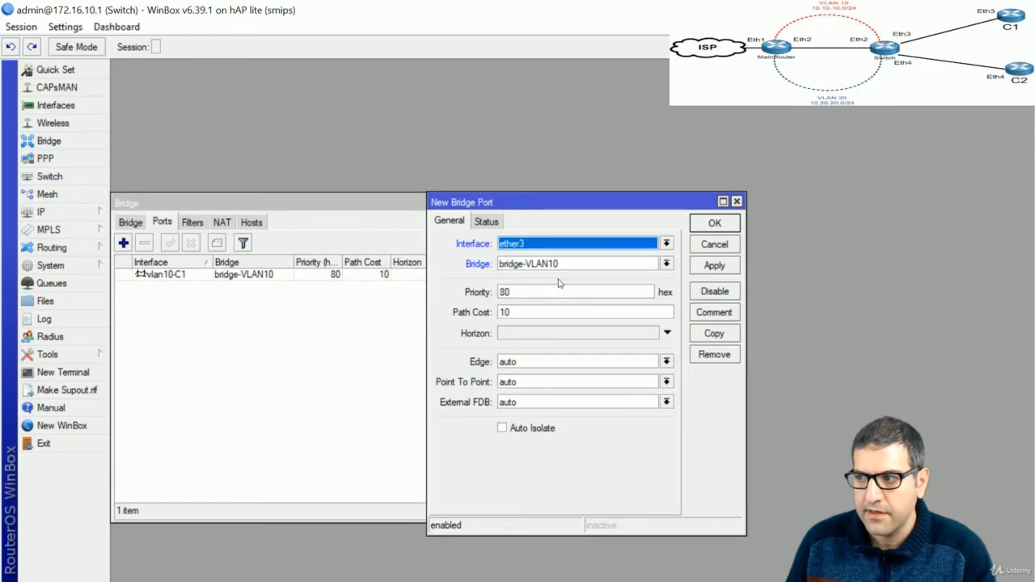
pyautogui.click(714, 225)
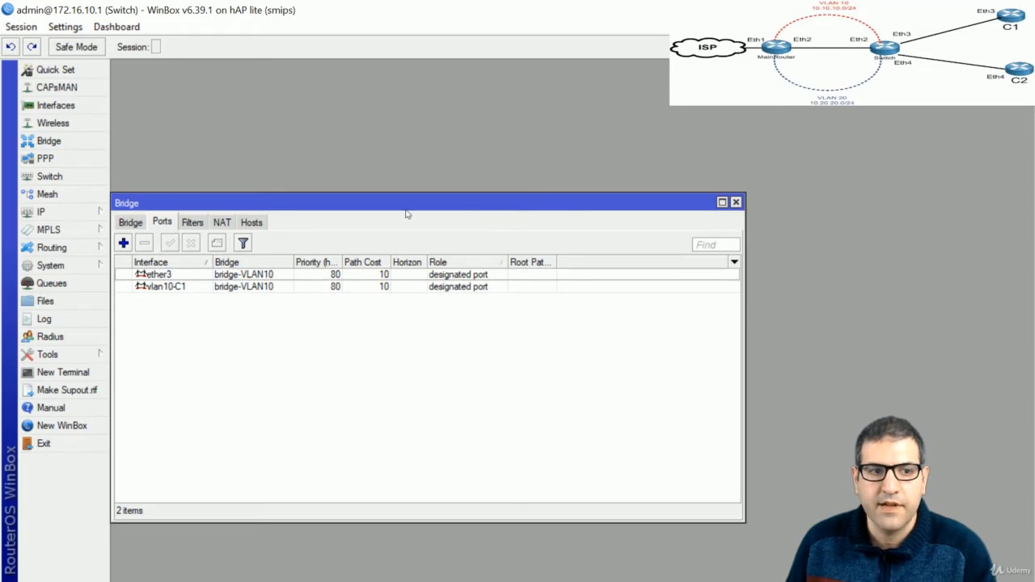
# Create a second bridge, renaming the default bridge1 to bridge-VLAN20
pyautogui.click(127, 225)
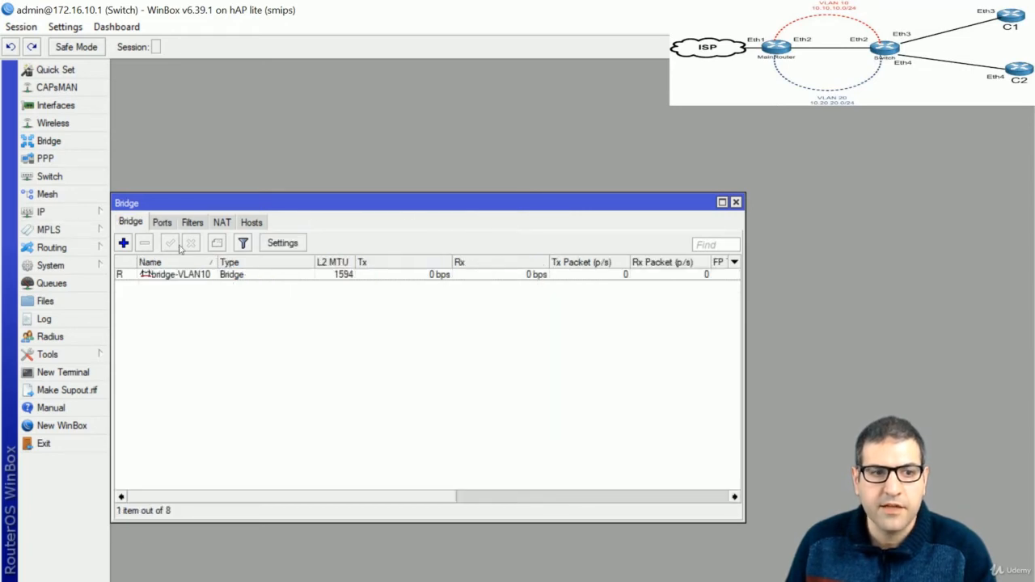
pyautogui.click(122, 242)
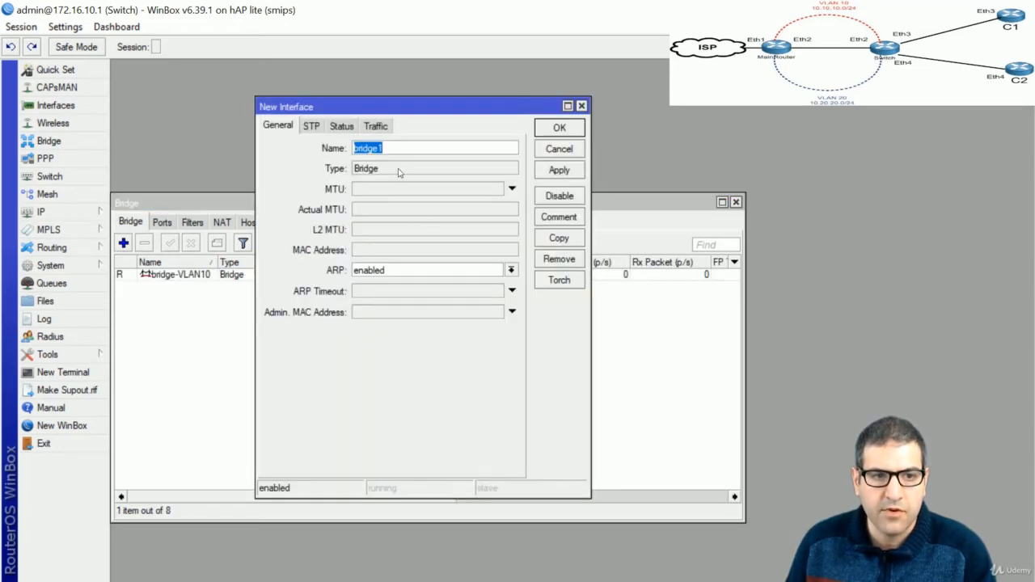
pyautogui.click(397, 142)
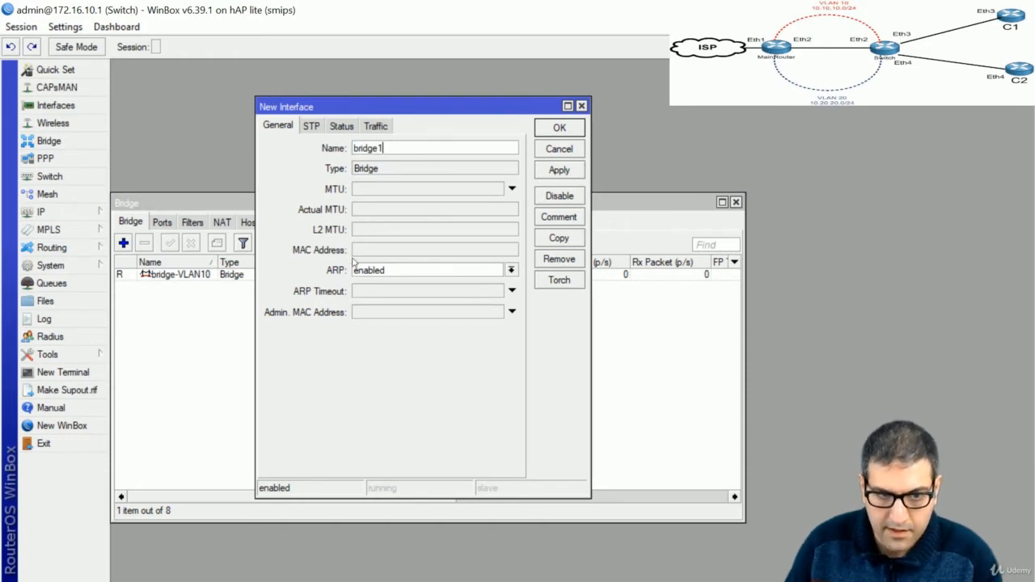
pyautogui.press('BackSpace')
pyautogui.write('-v')
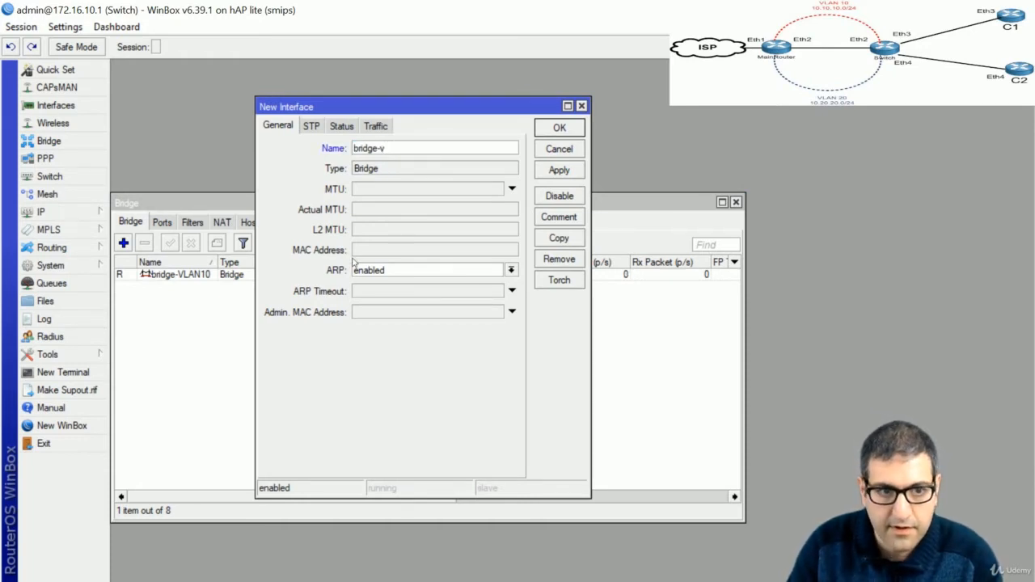
pyautogui.write('LAN20')
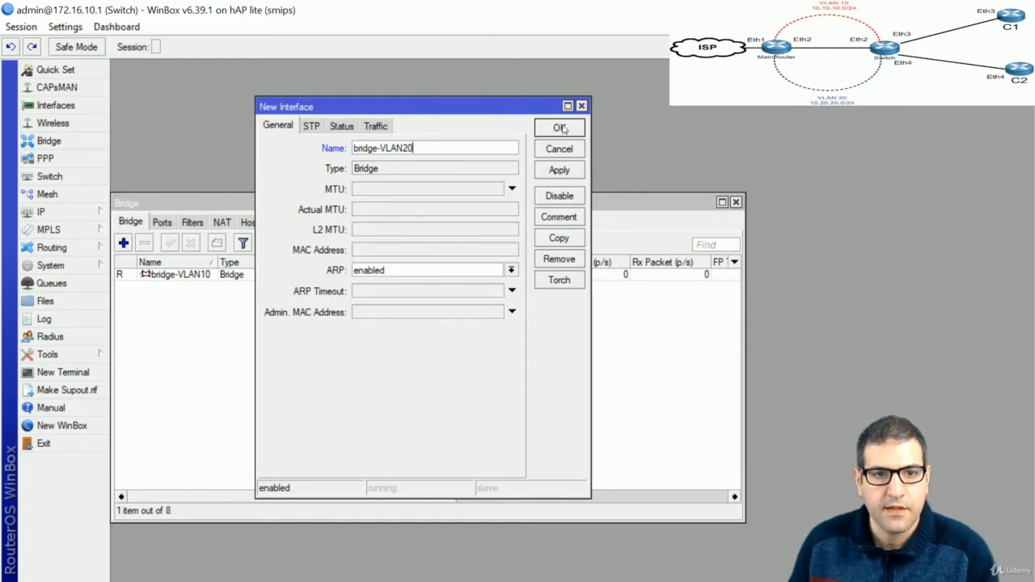
pyautogui.click(560, 128)
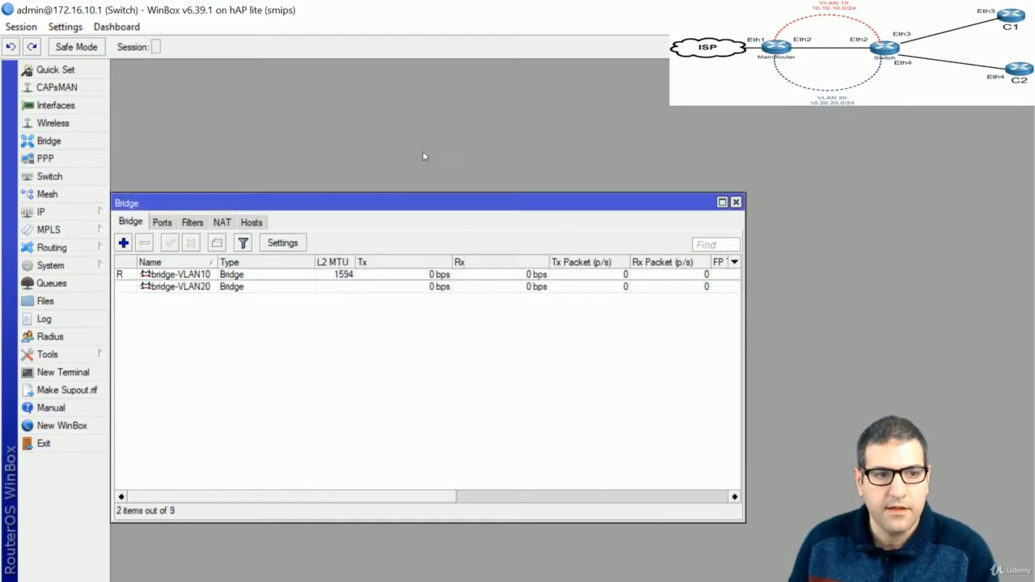
# Add vlan20-C2 as a port of bridge-VLAN20
pyautogui.click(163, 222)
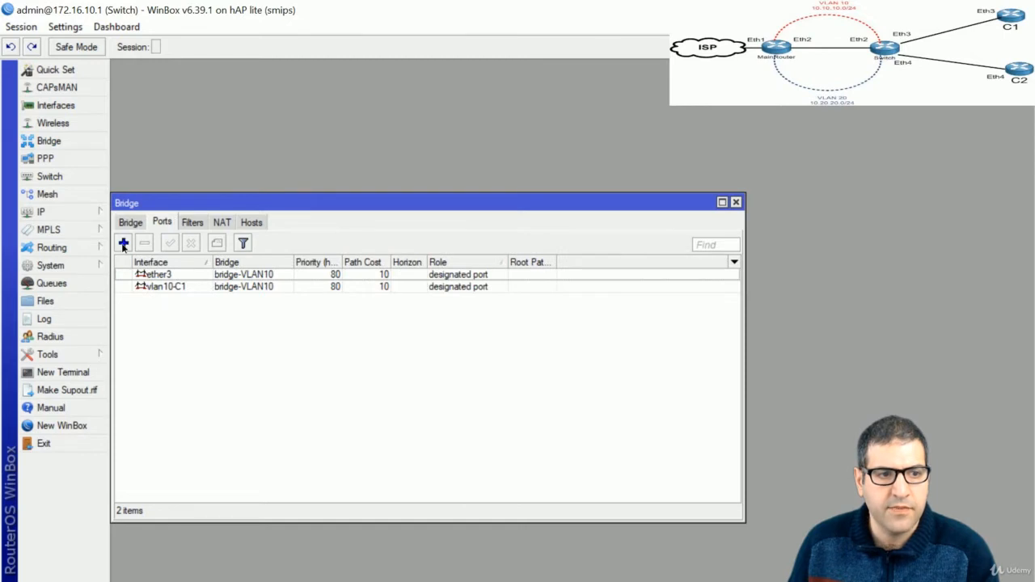
pyautogui.click(123, 244)
pyautogui.click(534, 245)
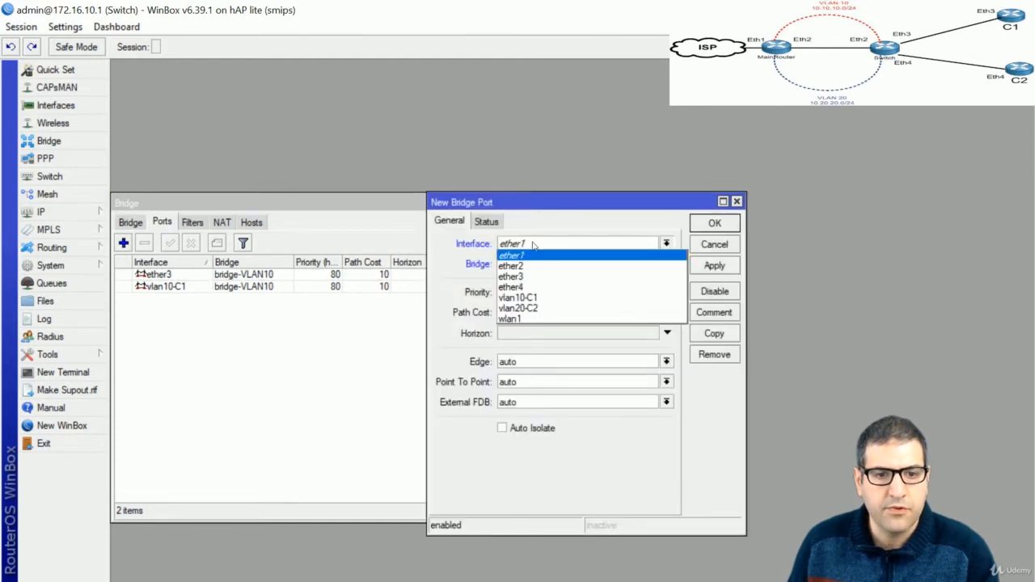
pyautogui.click(538, 308)
pyautogui.click(540, 265)
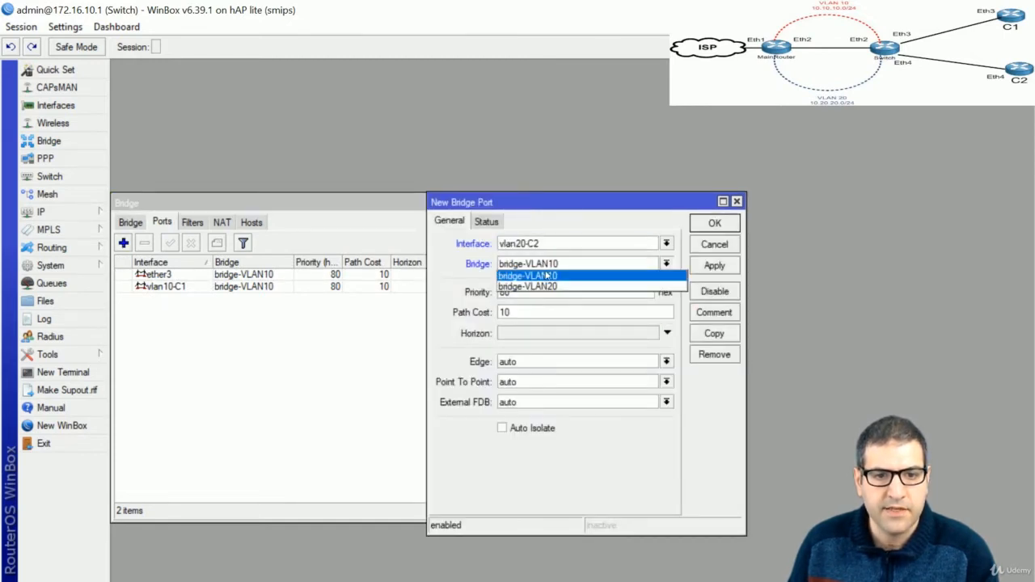
pyautogui.click(541, 287)
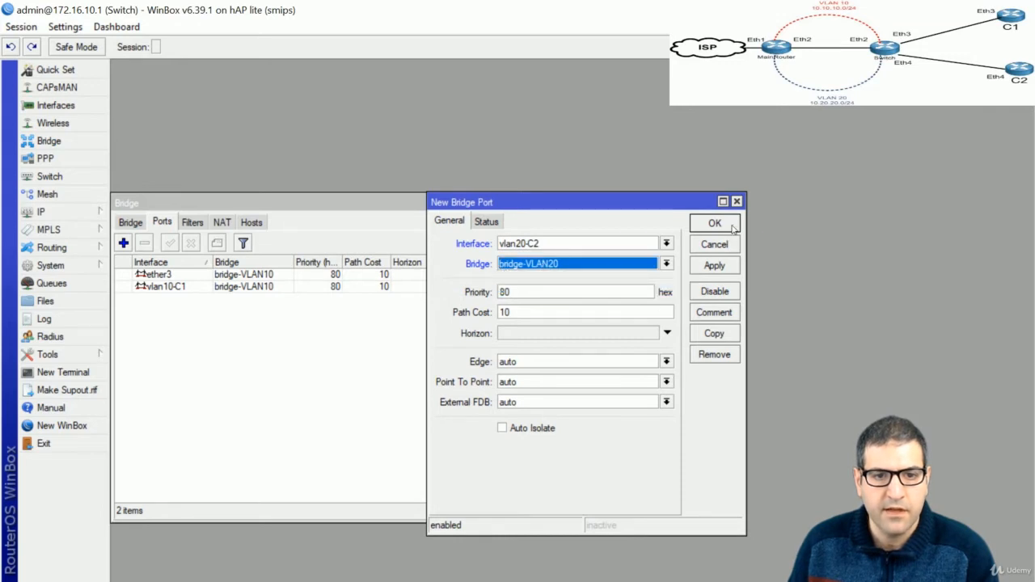
pyautogui.click(715, 224)
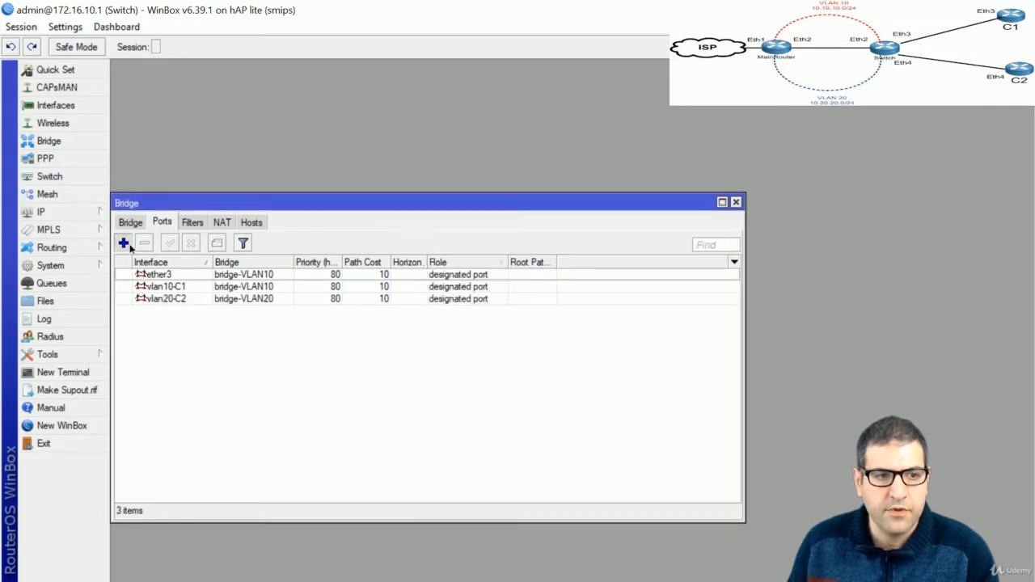
# Add ether4 as a port of bridge-VLAN20 and close the Bridge window
pyautogui.click(123, 243)
pyautogui.click(551, 244)
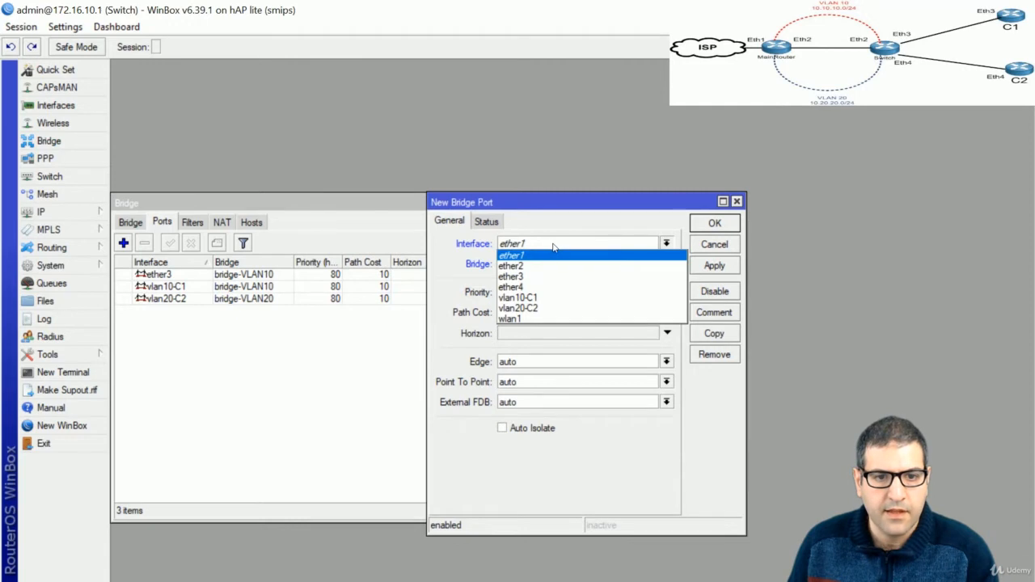
pyautogui.click(543, 287)
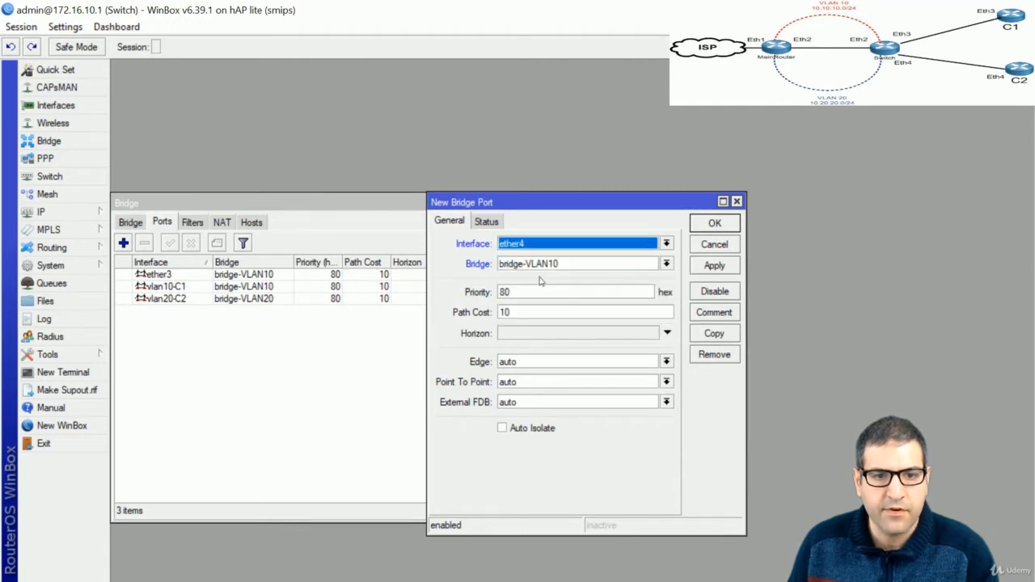
pyautogui.click(539, 265)
pyautogui.click(540, 288)
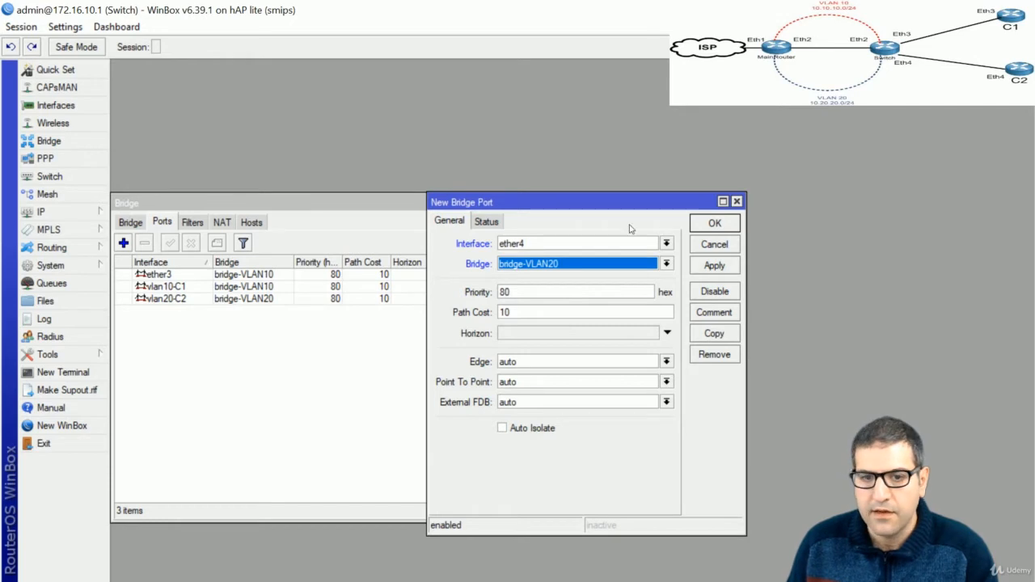
pyautogui.click(733, 226)
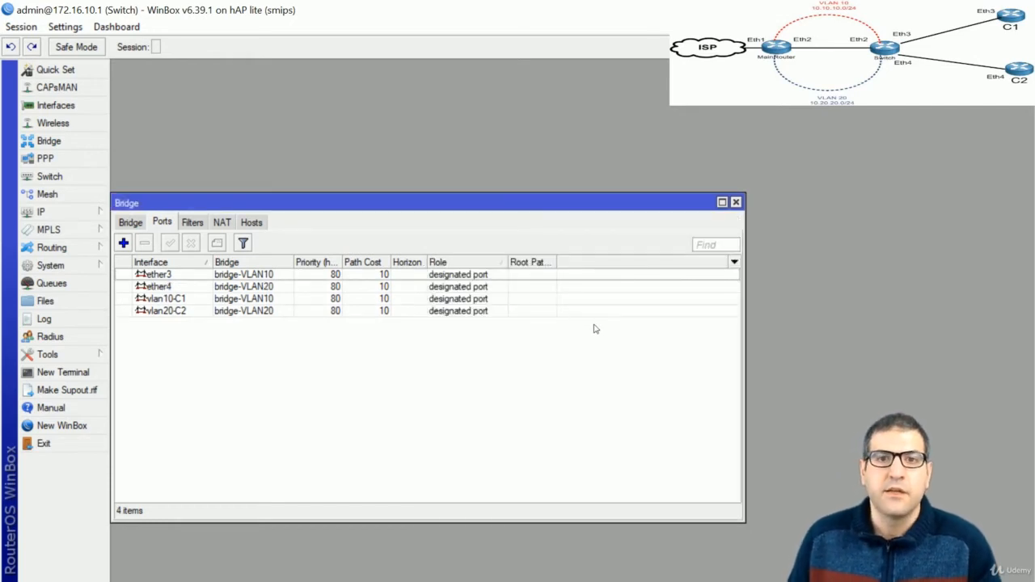
pyautogui.click(736, 203)
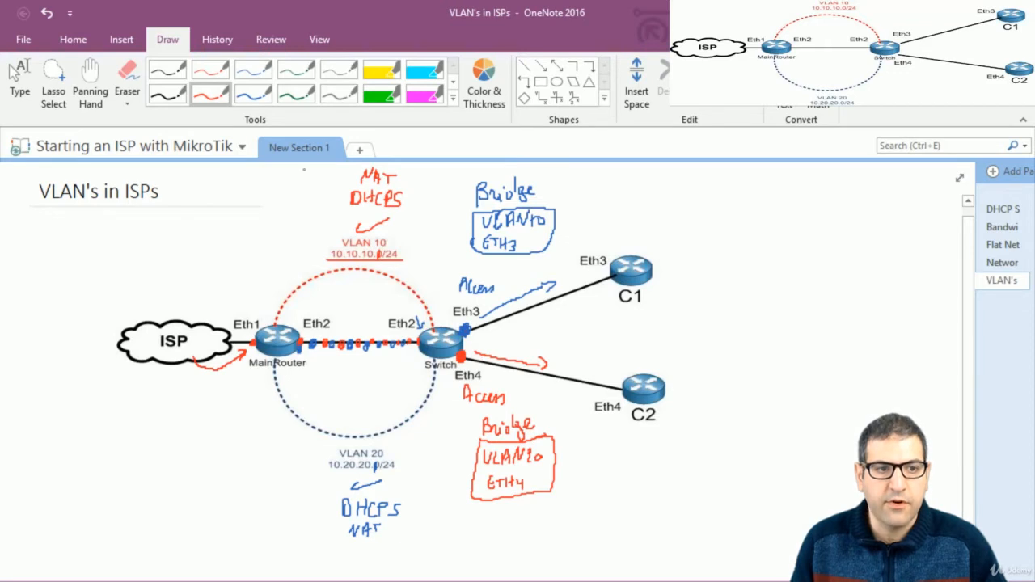
# Select the blue pen on OneNote's Draw tab
pyautogui.click(253, 95)
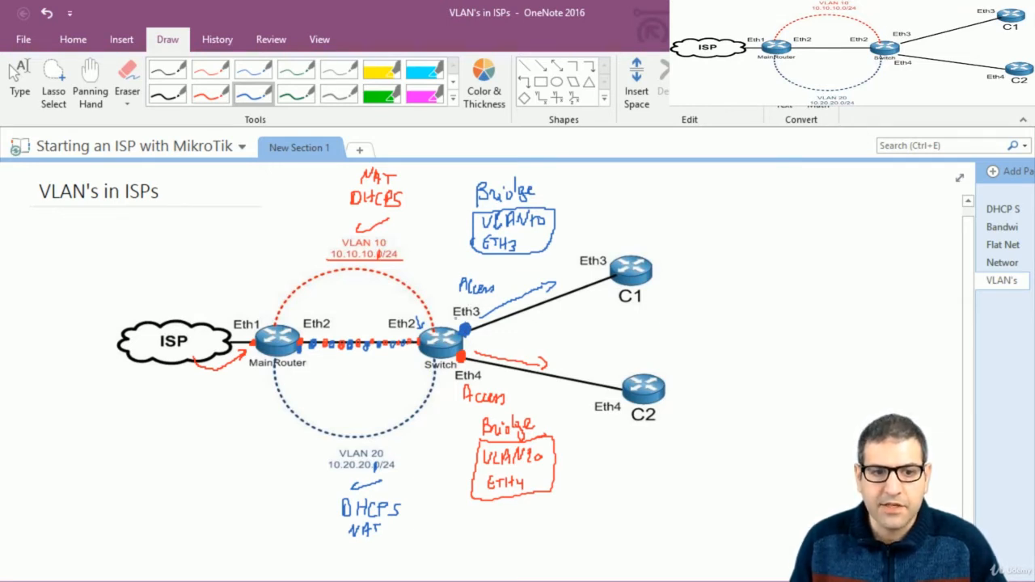
# Write blue 10 beside Eth3 and above C1, and red 20 beside Eth4 and above C2
pyautogui.moveTo(448, 314)
pyautogui.mouseDown()
pyautogui.moveTo(448, 324)
pyautogui.moveTo(453, 316)
pyautogui.mouseUp()
pyautogui.click(210, 93)
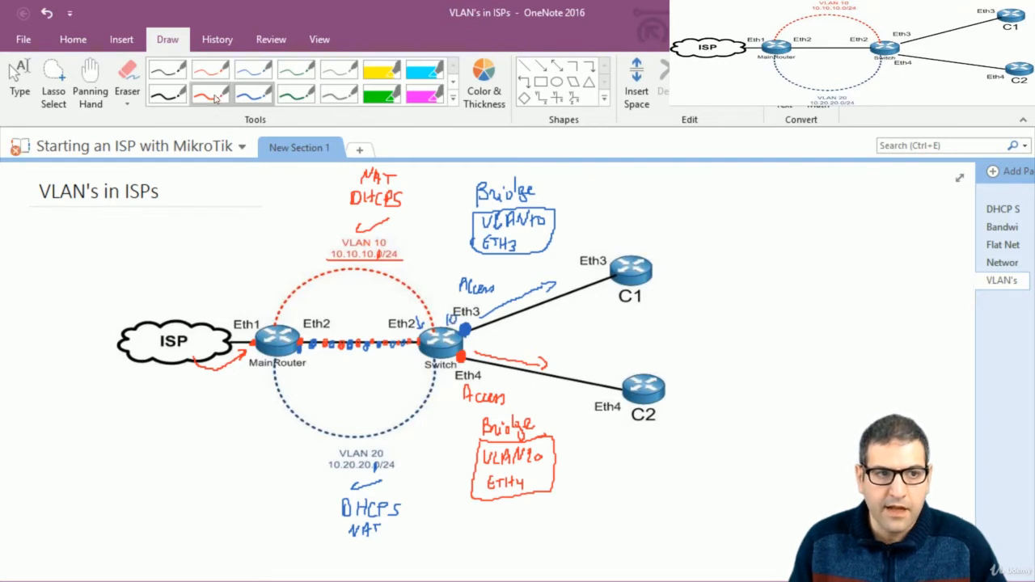
pyautogui.moveTo(469, 368); pyautogui.dragTo(476, 376)
pyautogui.moveTo(481, 368); pyautogui.dragTo(480, 369)
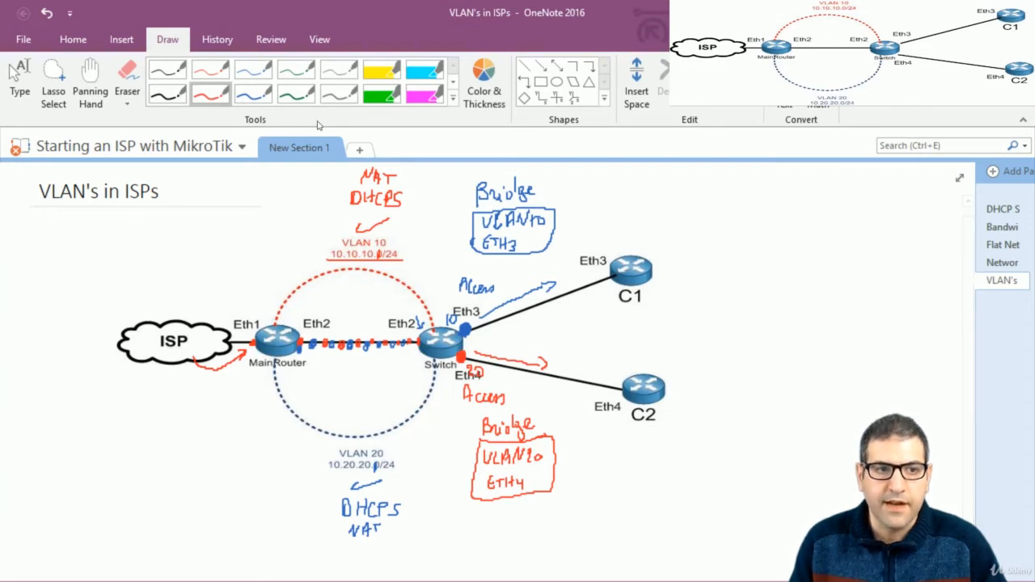
pyautogui.click(253, 93)
pyautogui.moveTo(625, 225); pyautogui.dragTo(624, 241)
pyautogui.moveTo(637, 230)
pyautogui.mouseDown()
pyautogui.moveTo(631, 240)
pyautogui.moveTo(637, 231)
pyautogui.mouseUp()
pyautogui.click(210, 93)
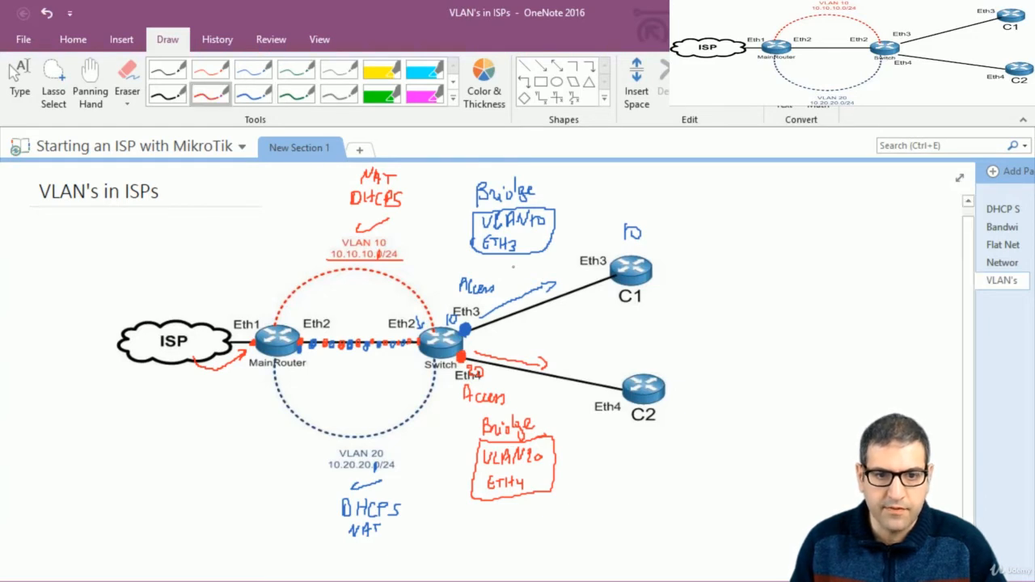
pyautogui.moveTo(645, 361)
pyautogui.mouseDown()
pyautogui.moveTo(658, 373)
pyautogui.moveTo(665, 361)
pyautogui.mouseUp()
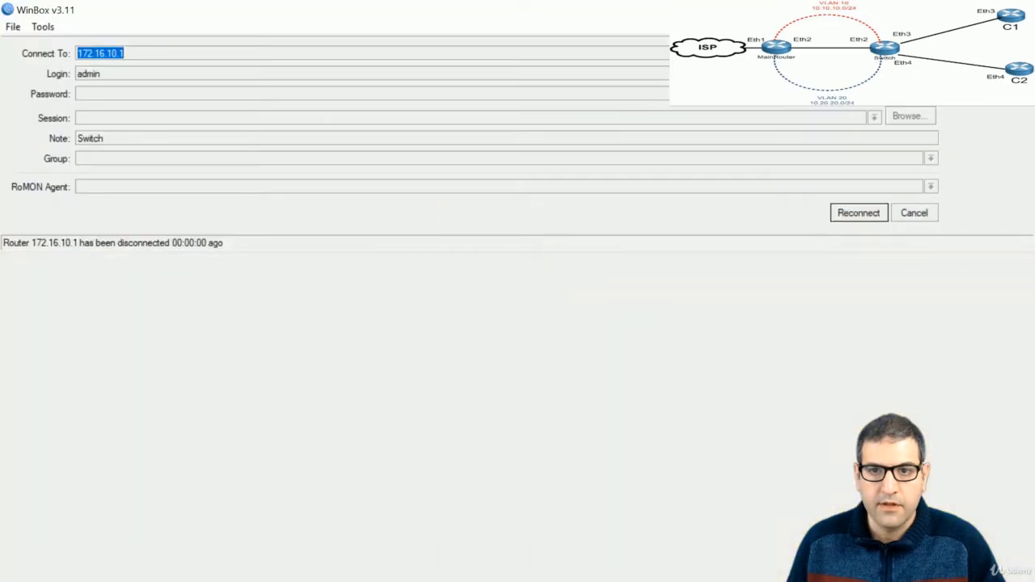
# Connect WinBox to neighbor router C1 and maximize the session window
pyautogui.click(922, 215)
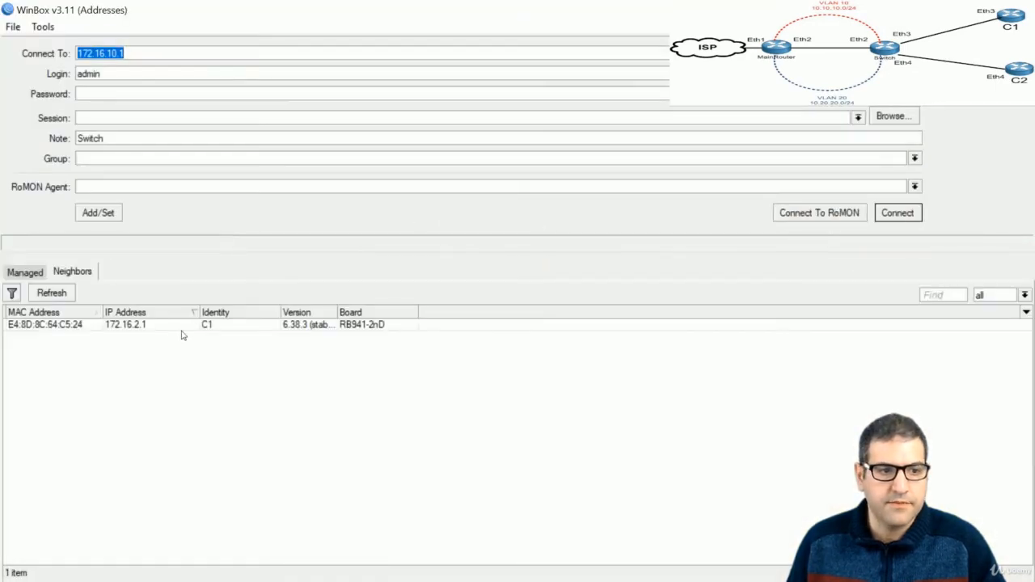
pyautogui.click(129, 325)
pyautogui.click(898, 212)
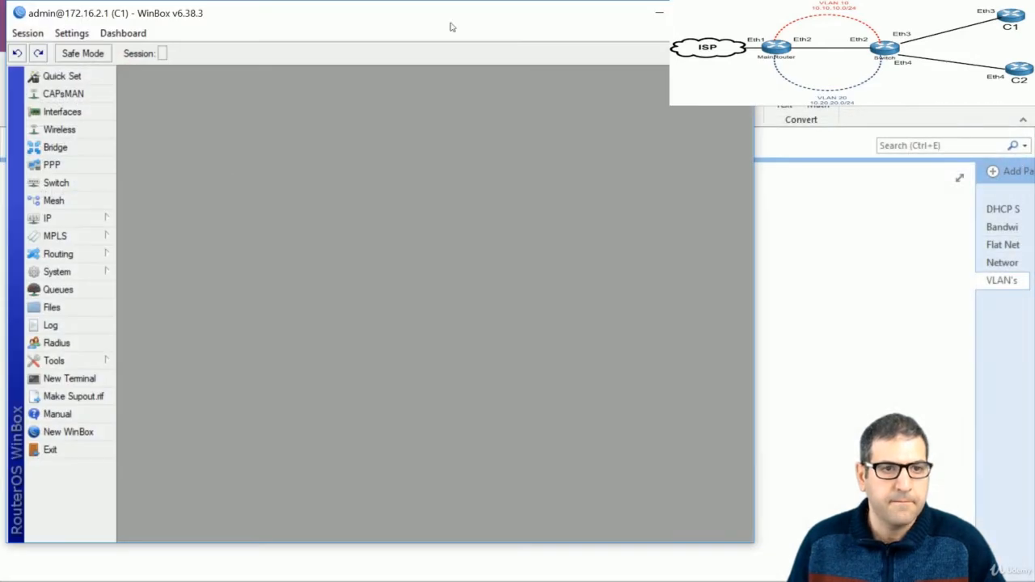
pyautogui.doubleClick(472, 12)
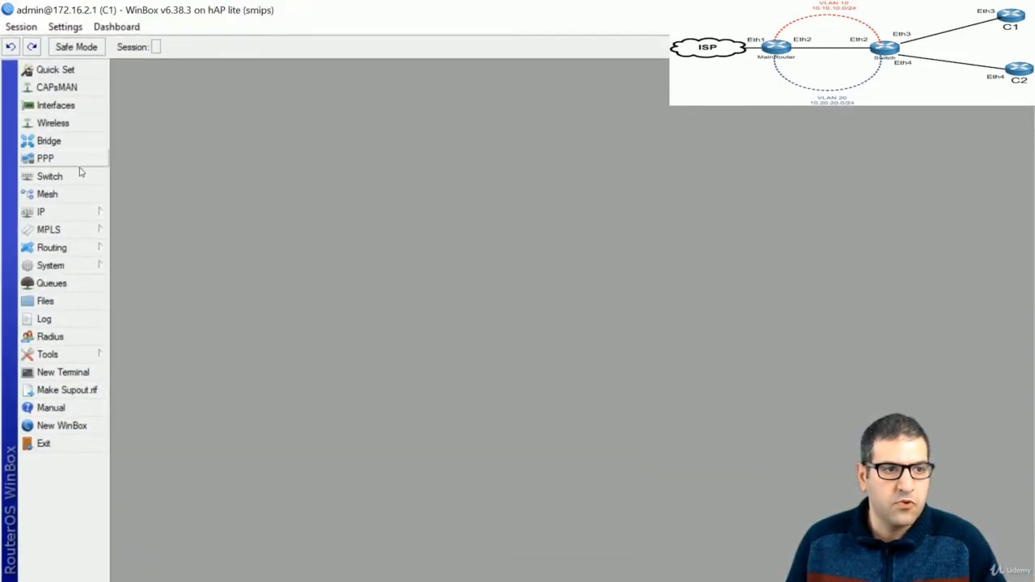
# Add a DHCP client on ether3 of C1, getting 10.10.10.245/24
pyautogui.click(80, 211)
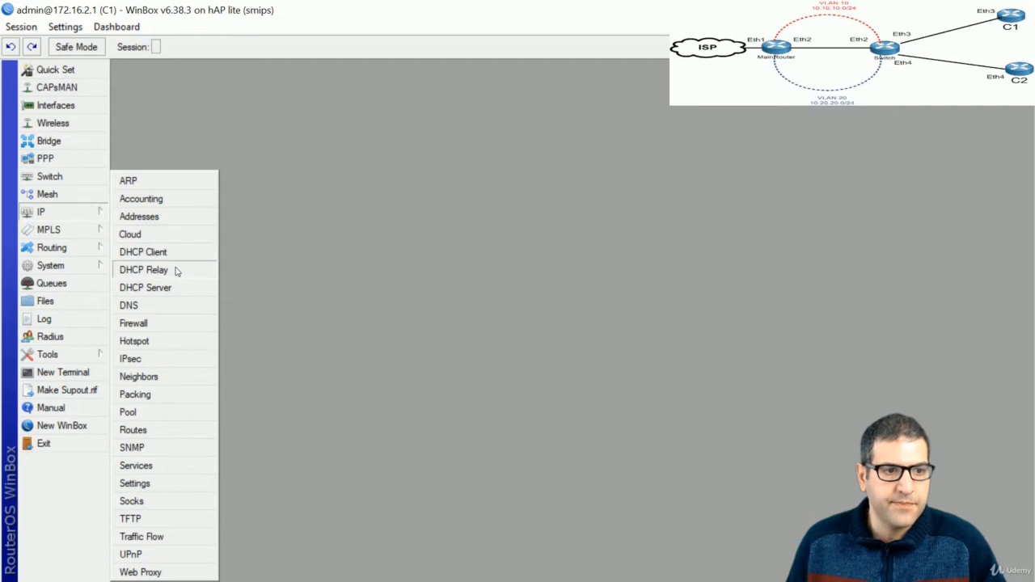
pyautogui.click(168, 254)
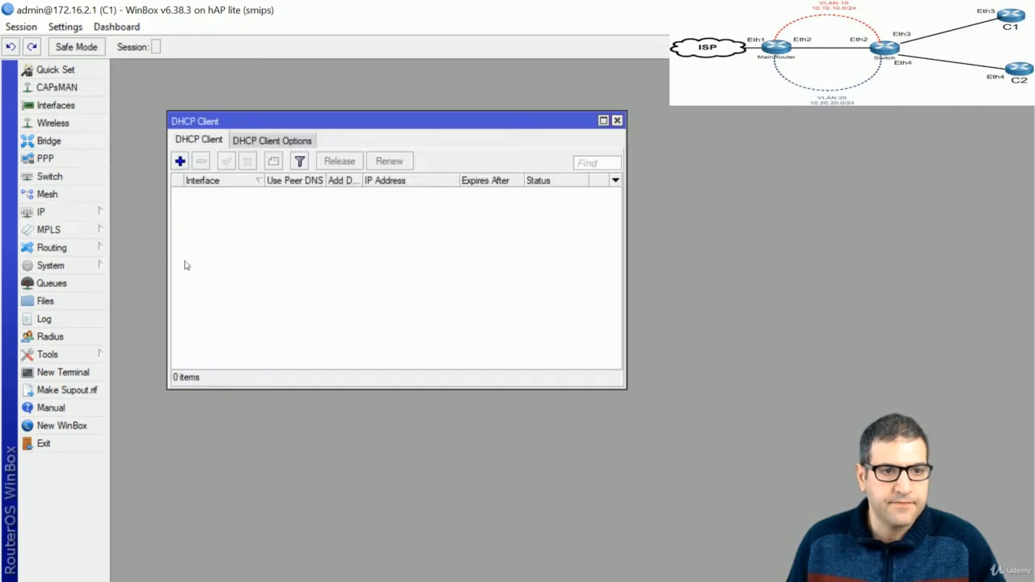
pyautogui.click(180, 161)
pyautogui.click(332, 180)
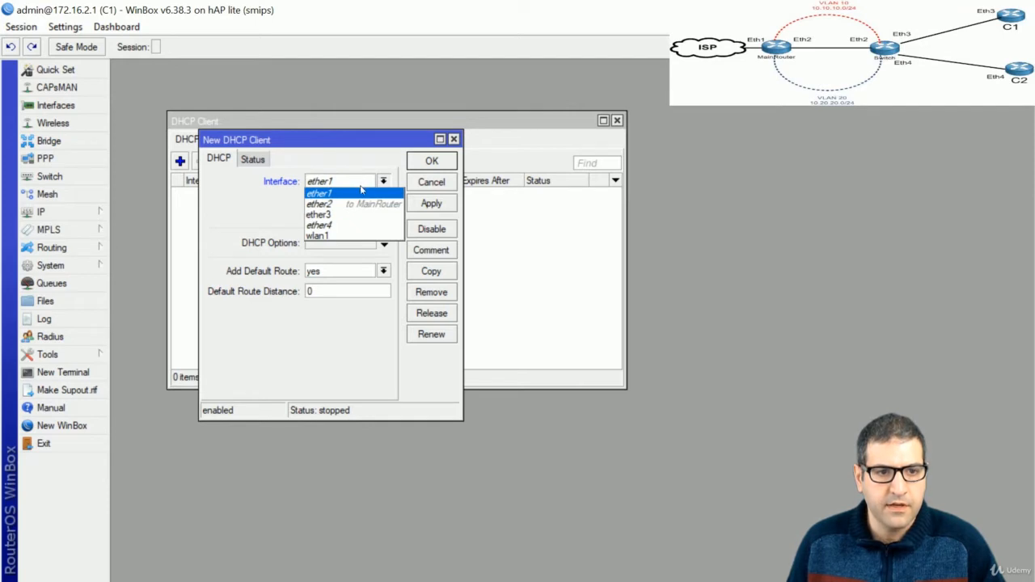
pyautogui.click(348, 215)
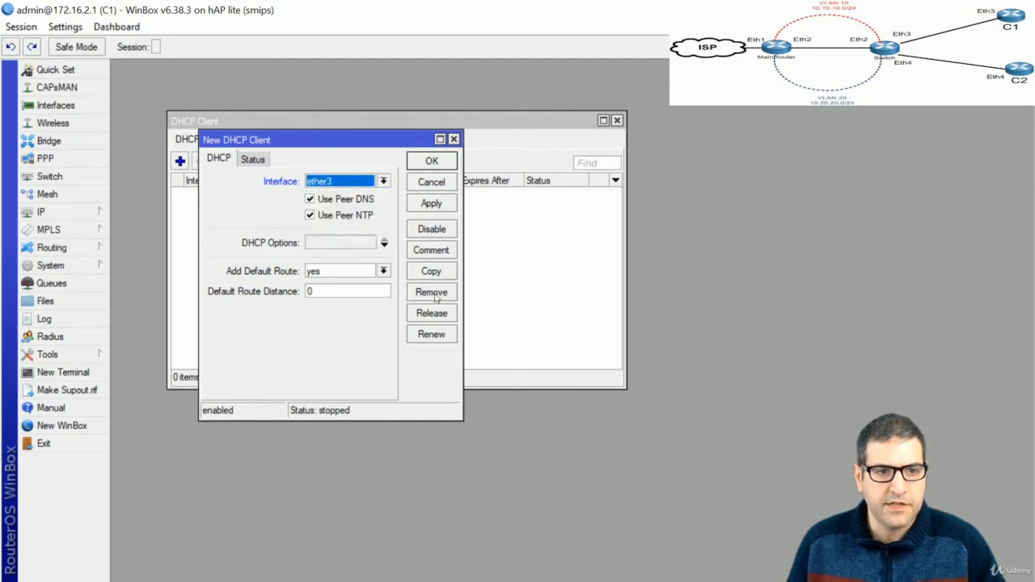
pyautogui.click(430, 163)
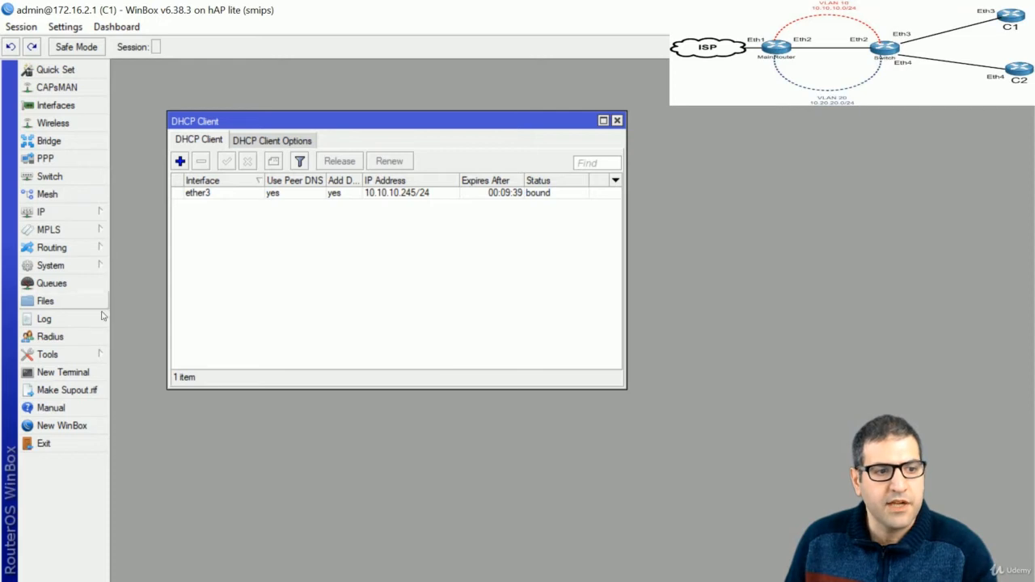
# Ping 8.8.8.8 from C1's terminal and stop it after four successful replies
pyautogui.click(71, 372)
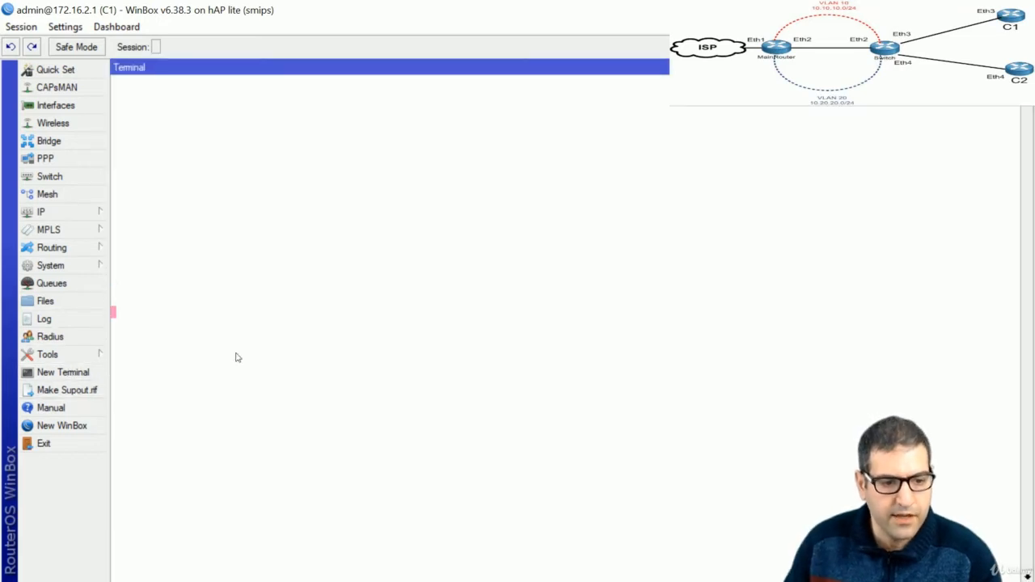
pyautogui.write('ping ')
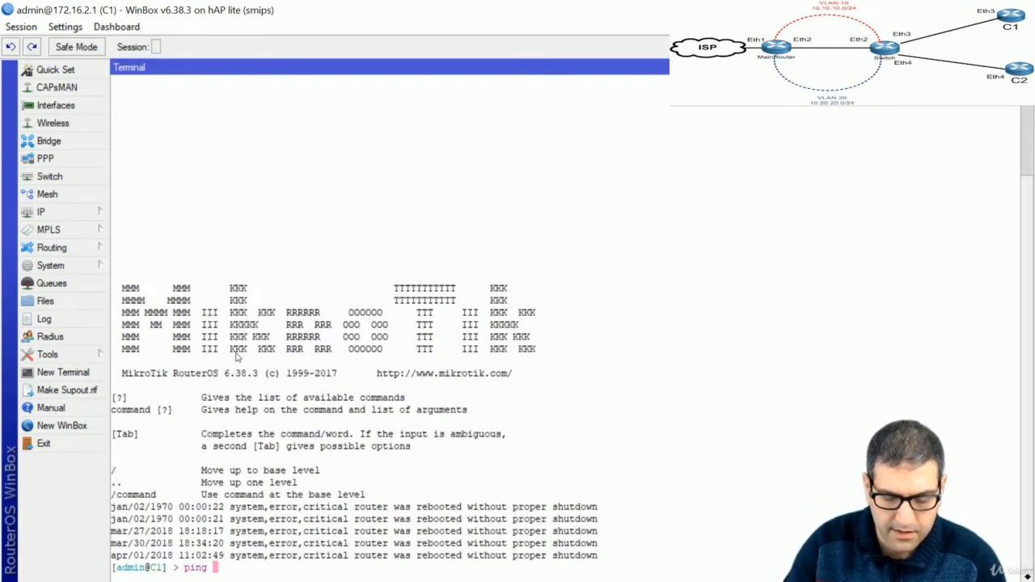
pyautogui.write('8.8.8')
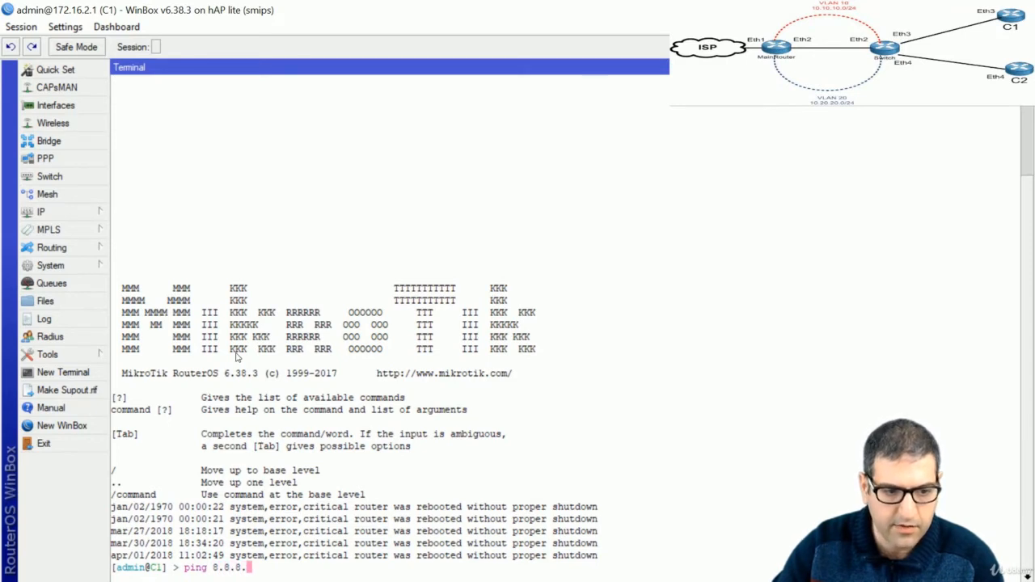
pyautogui.press('Return')
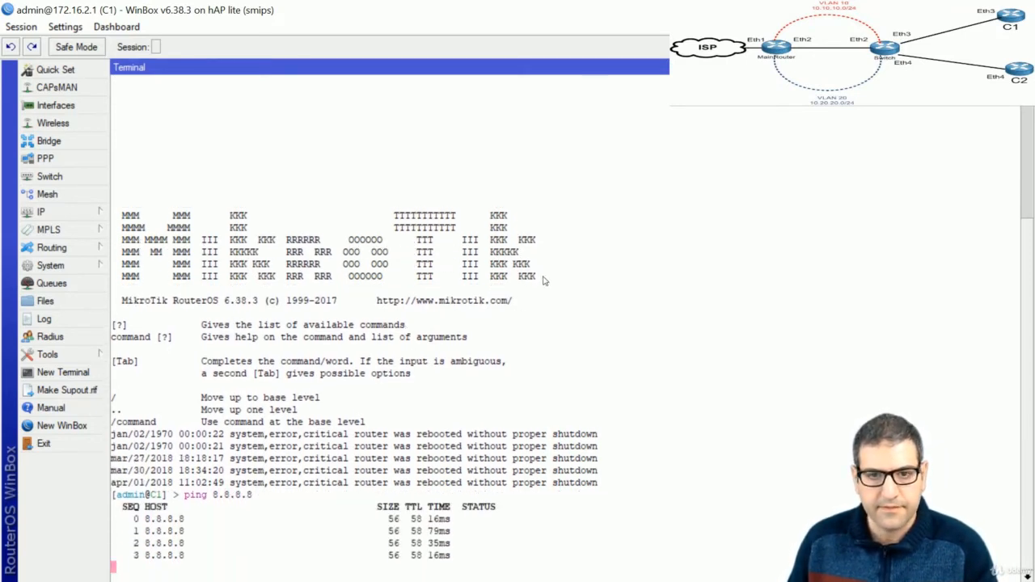
pyautogui.hotkey('ctrl', 'c')
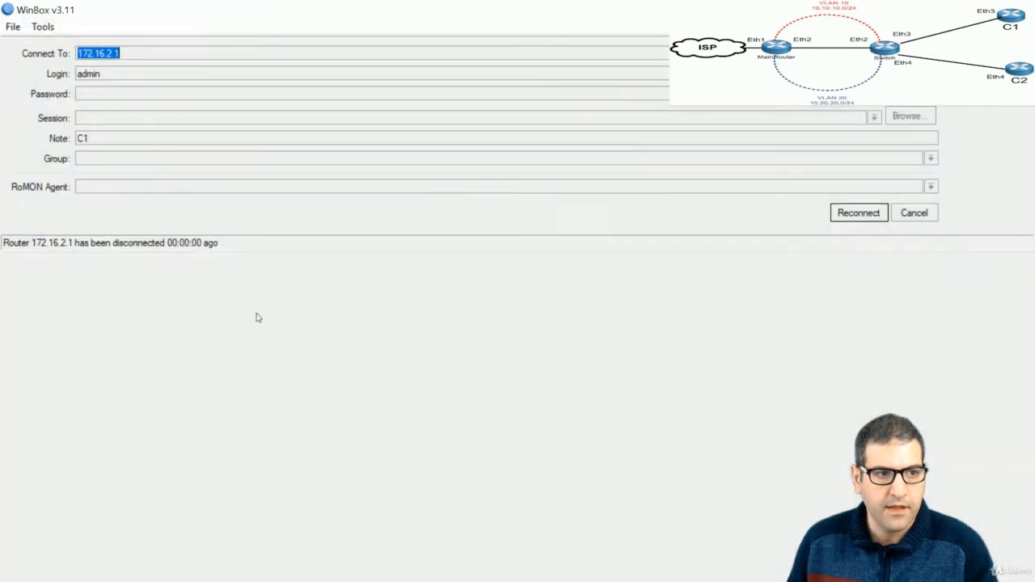
# Log in to router C2 from the Neighbors list
pyautogui.click(910, 213)
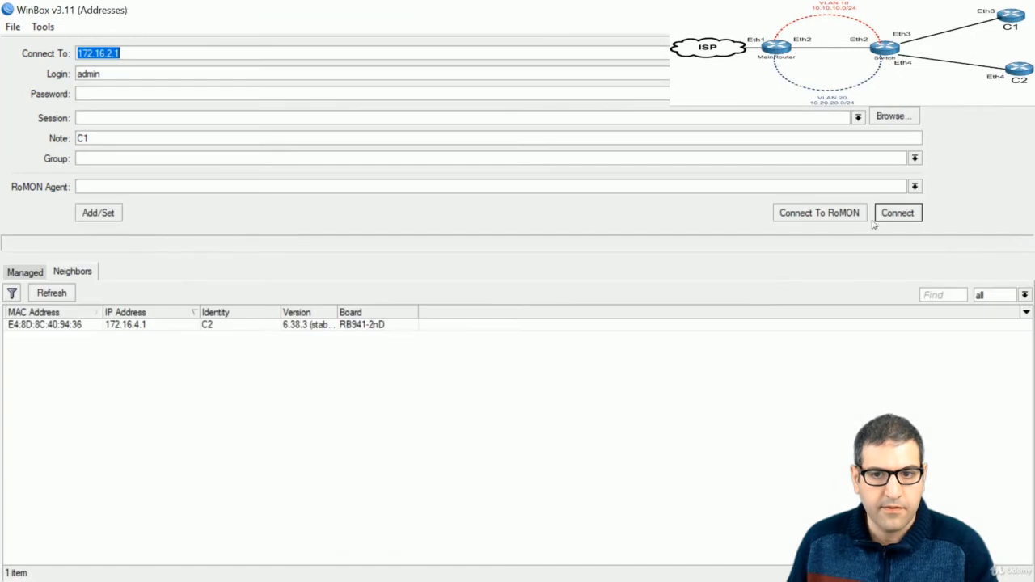
pyautogui.click(164, 327)
pyautogui.click(882, 218)
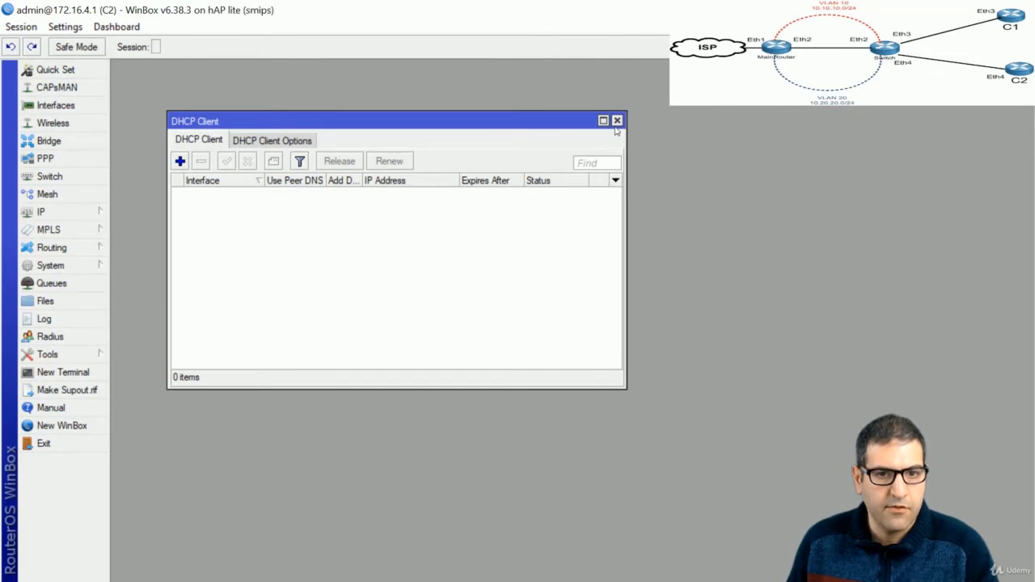
pyautogui.press('Escape')
# Add a DHCP client on C2's ether4, which binds 10.20.20.250/24
pyautogui.click(72, 211)
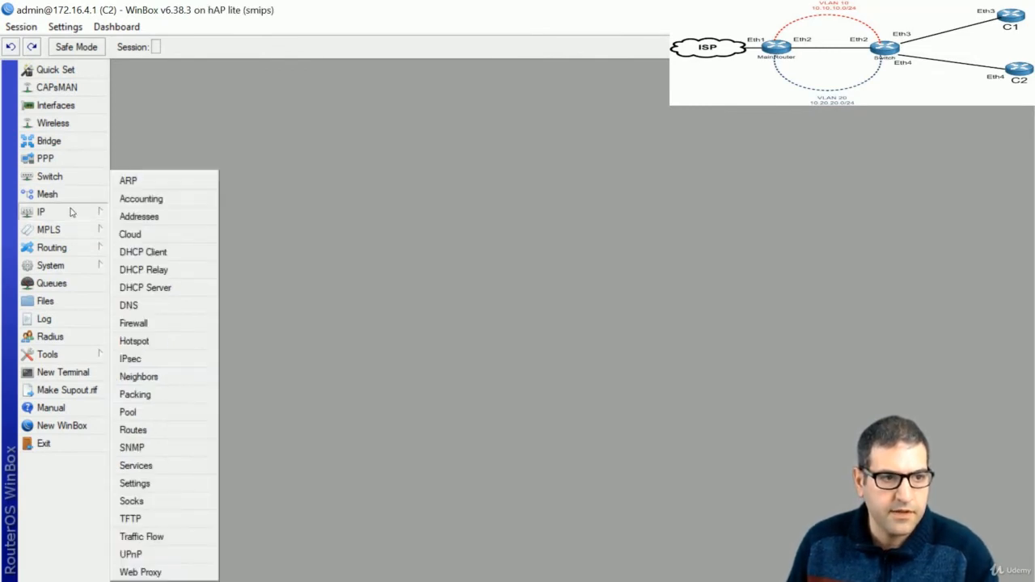
pyautogui.click(178, 251)
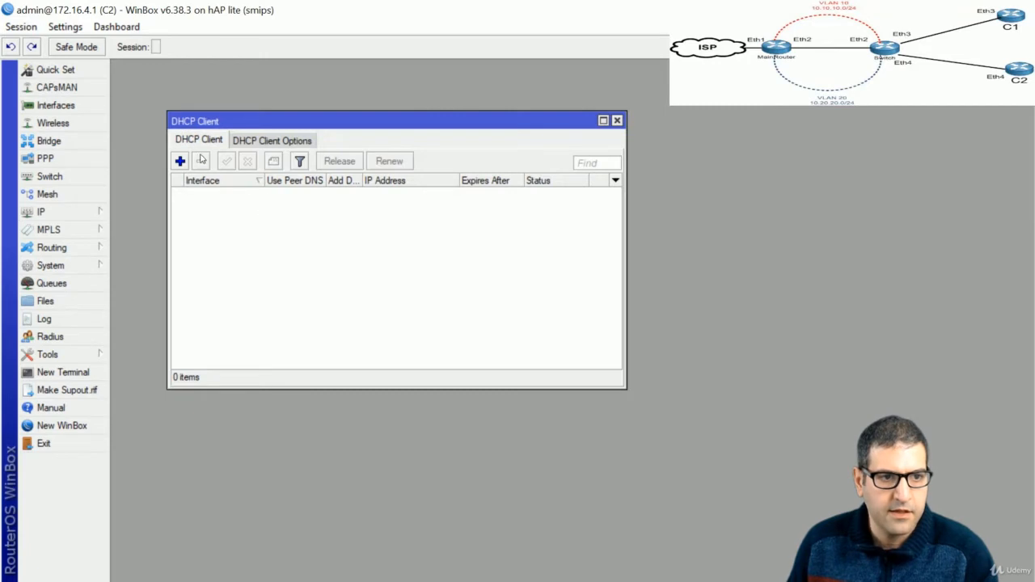
pyautogui.click(179, 161)
pyautogui.click(360, 181)
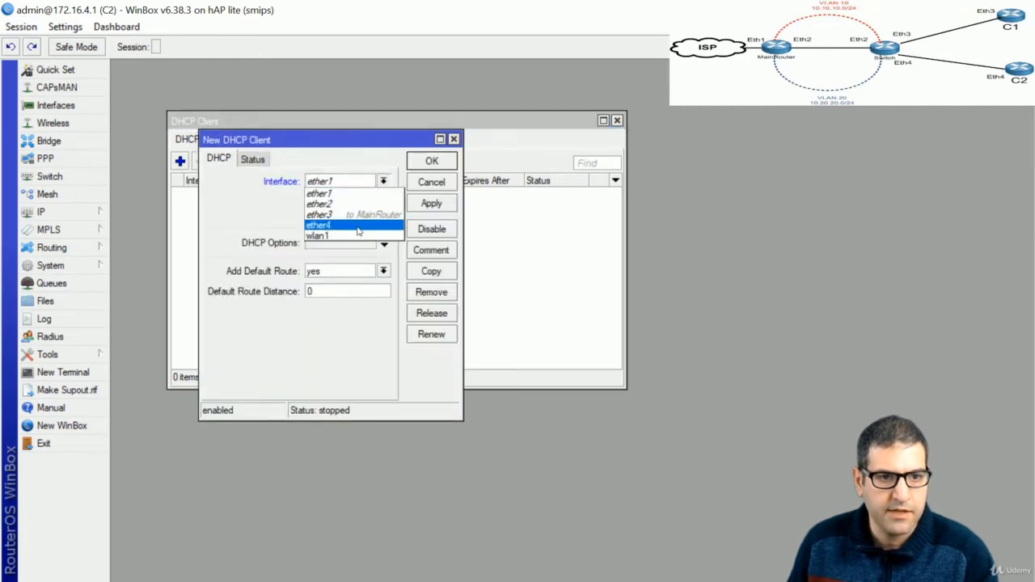
pyautogui.click(352, 234)
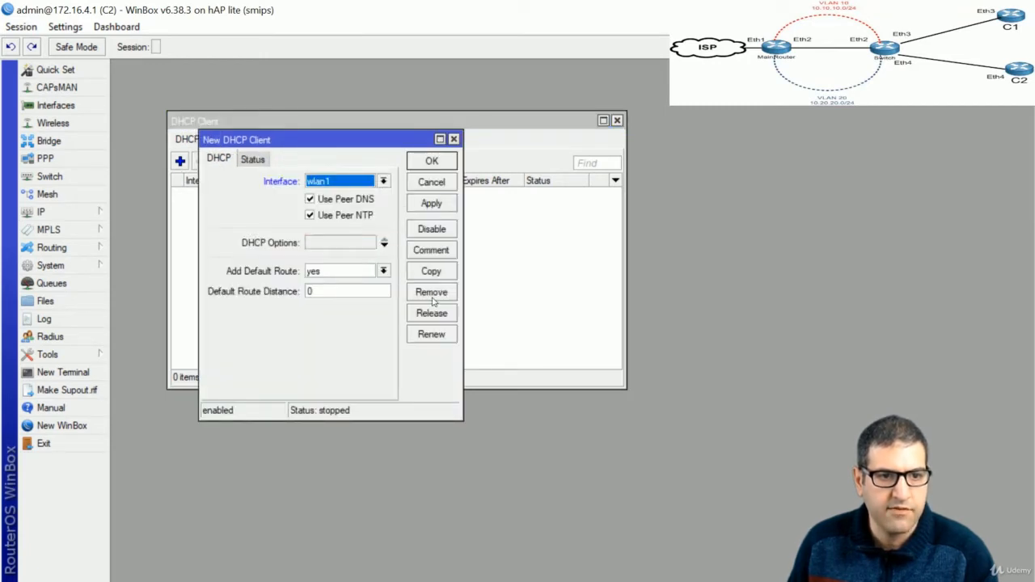
pyautogui.click(353, 183)
pyautogui.click(340, 231)
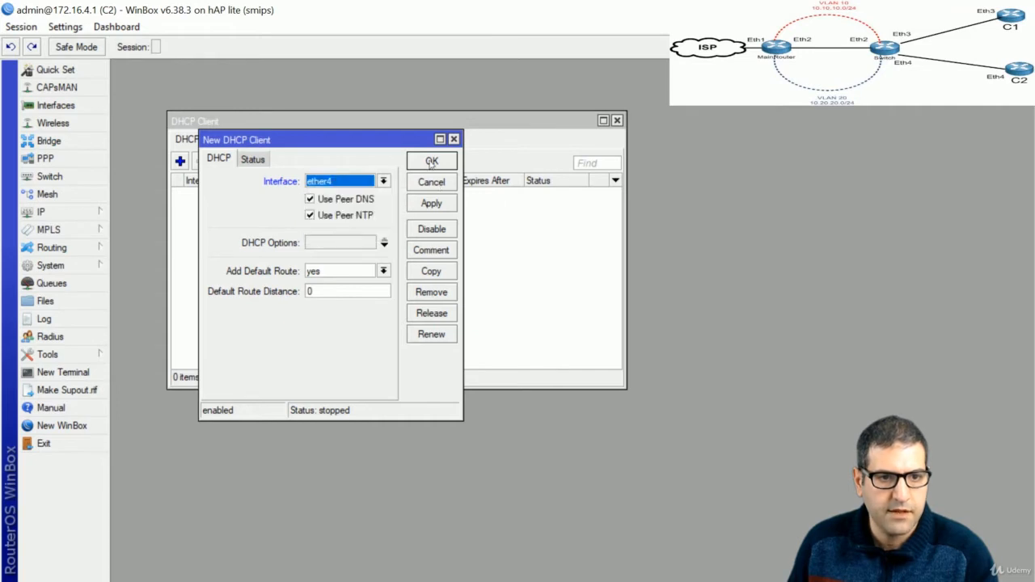
pyautogui.click(431, 160)
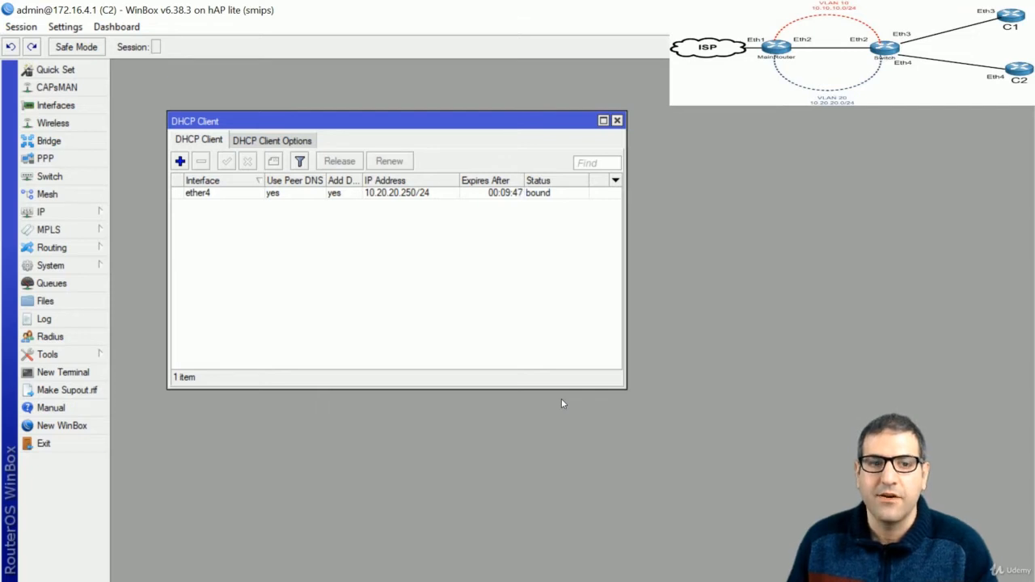
pyautogui.click(63, 372)
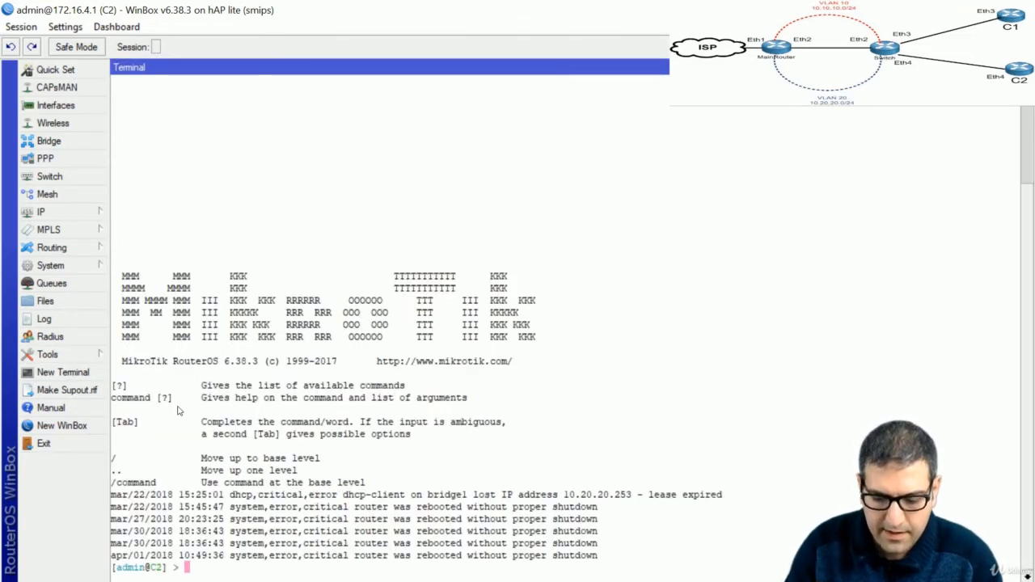
# Ping C2's gateway 10.20.20.1 and stop it after the replies
pyautogui.write('ping ')
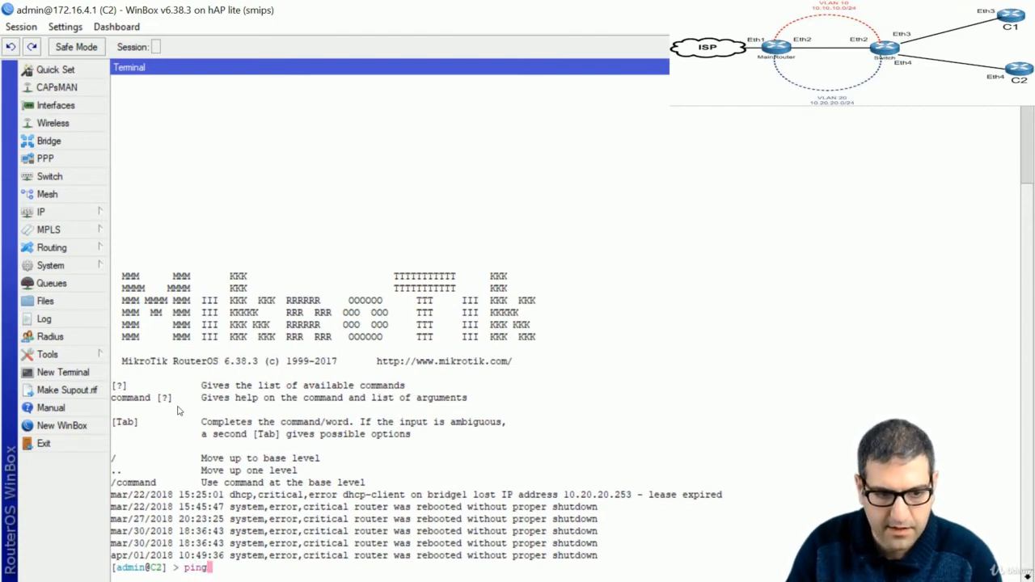
pyautogui.write('10.20.20')
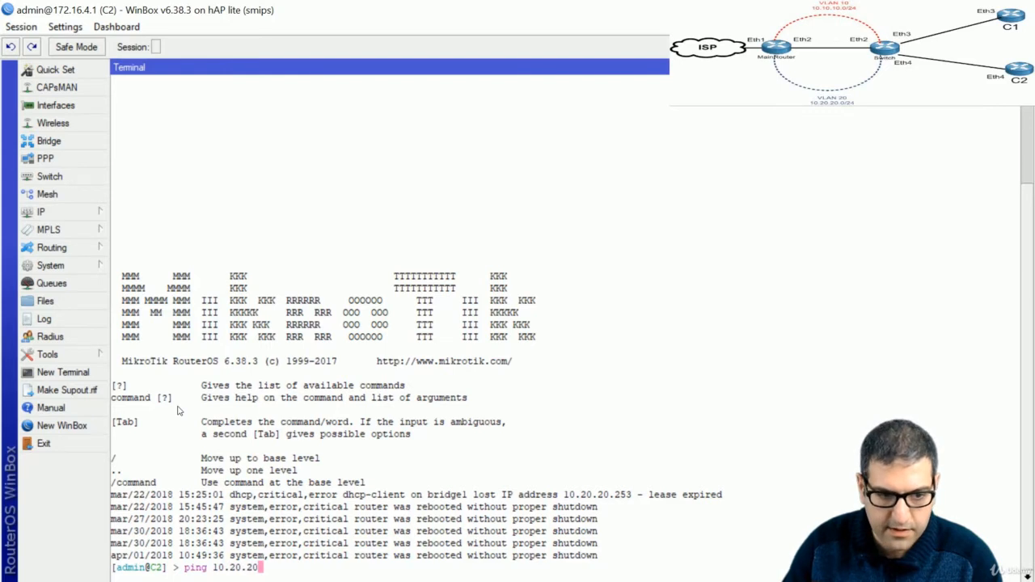
pyautogui.write('.1')
pyautogui.press('Return')
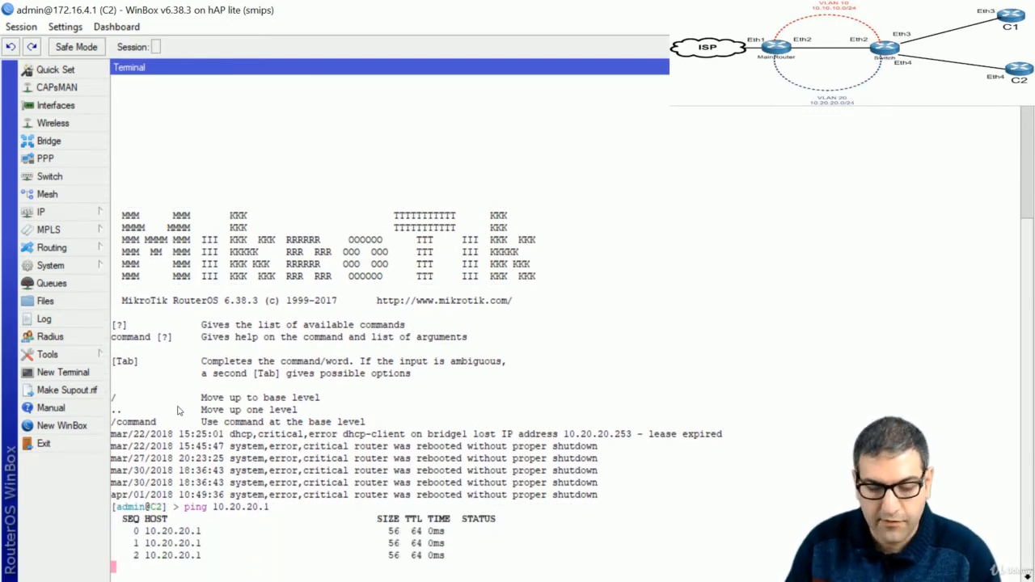
pyautogui.hotkey('ctrl', 'c')
# Ping 8.8.8.8 from C2 and stop it after 0% packet loss
pyautogui.press('Up')
pyautogui.press('BackSpace')
pyautogui.press('BackSpace')
pyautogui.press('BackSpace')
pyautogui.press('BackSpace')
pyautogui.press('BackSpace')
pyautogui.press('BackSpace')
pyautogui.press('BackSpace')
pyautogui.press('BackSpace')
pyautogui.press('BackSpace')
pyautogui.press('BackSpace')
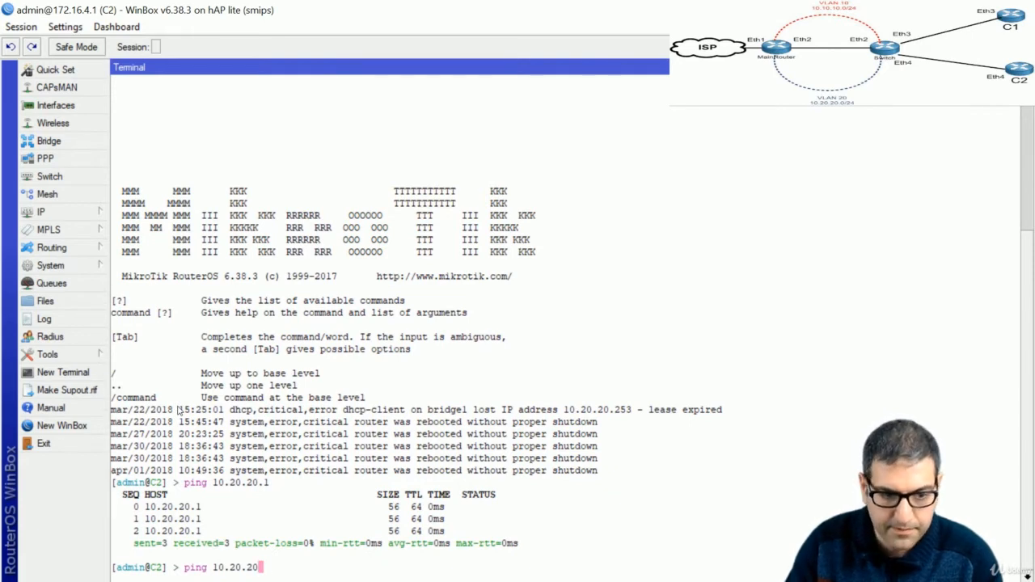
pyautogui.write('8')
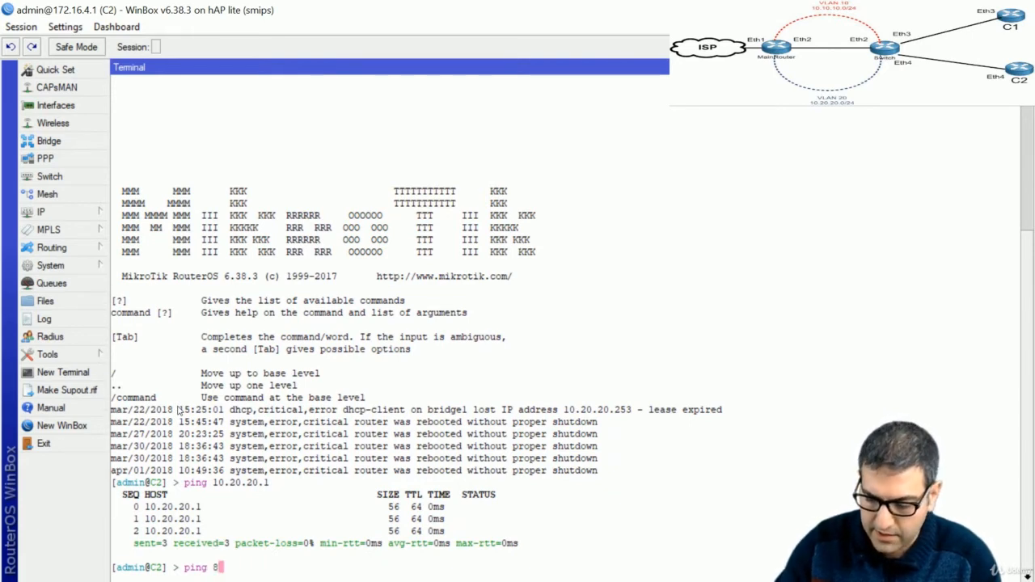
pyautogui.write('.8.8.8.8.')
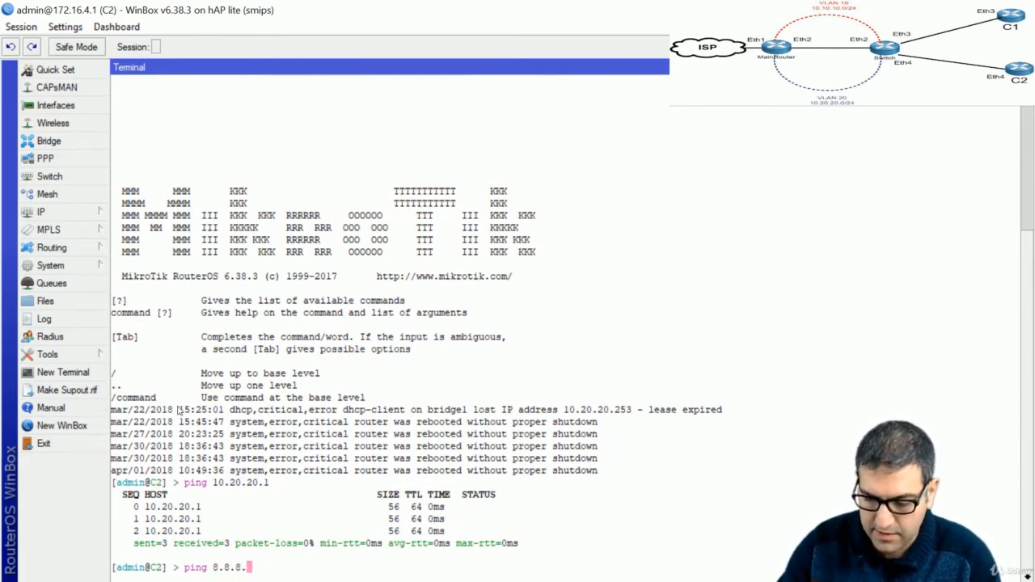
pyautogui.press('Return')
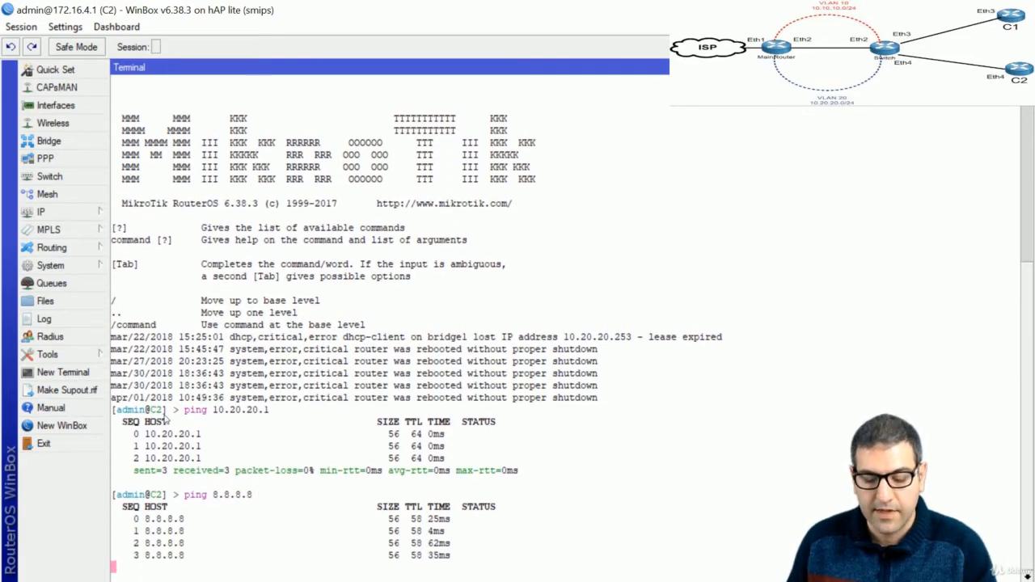
pyautogui.hotkey('ctrl', 'c')
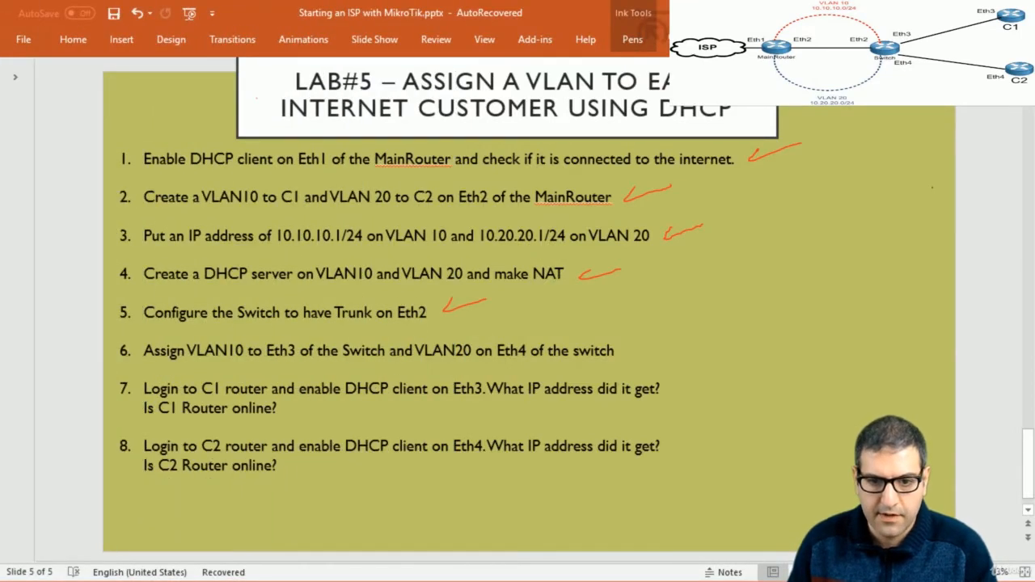
# Tick lab items 7 and 8 on the Lab #5 slide with red check marks
pyautogui.moveTo(685, 383); pyautogui.dragTo(717, 378)
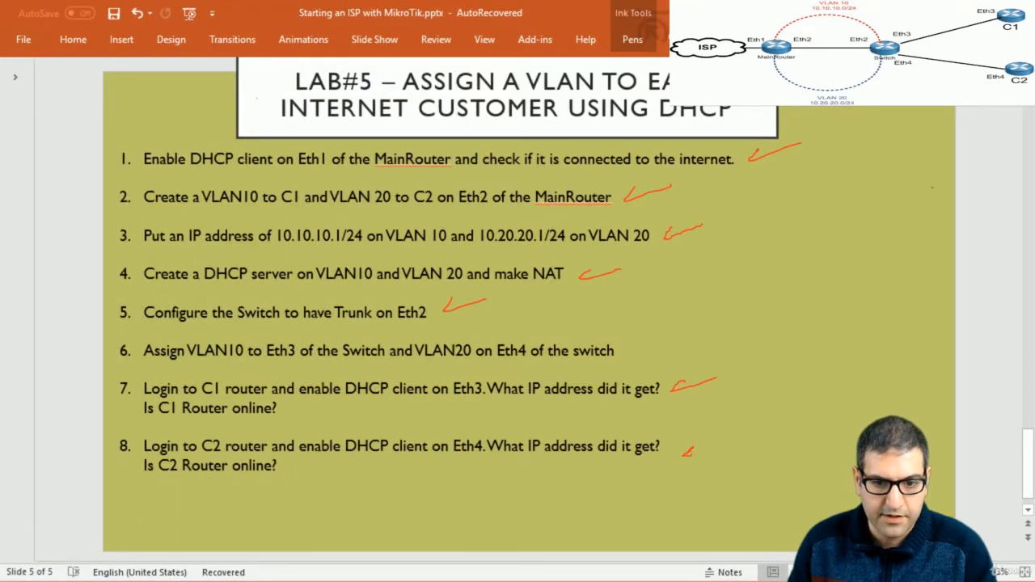
pyautogui.moveTo(693, 448); pyautogui.dragTo(729, 440)
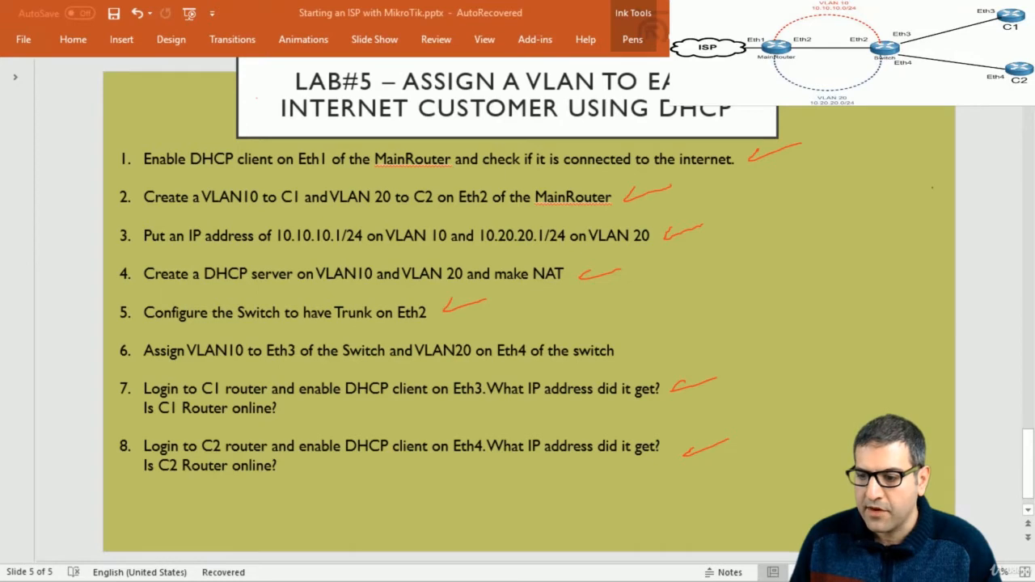
pyautogui.hotkey('alt', 'Tab')
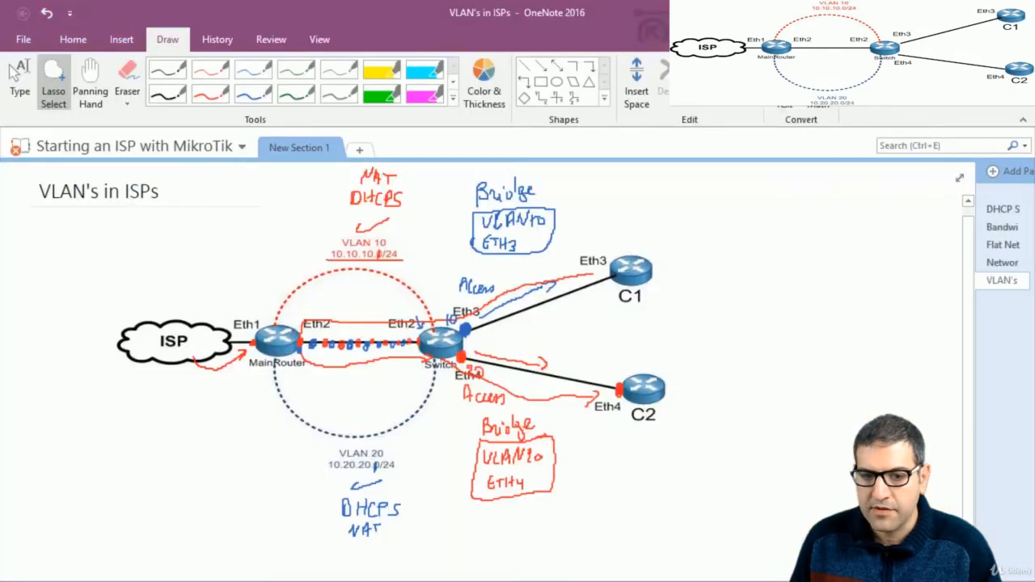
# Draw red arrows on the diagram along the MainRouter–Switch link and toward C1 and C2
pyautogui.click(208, 104)
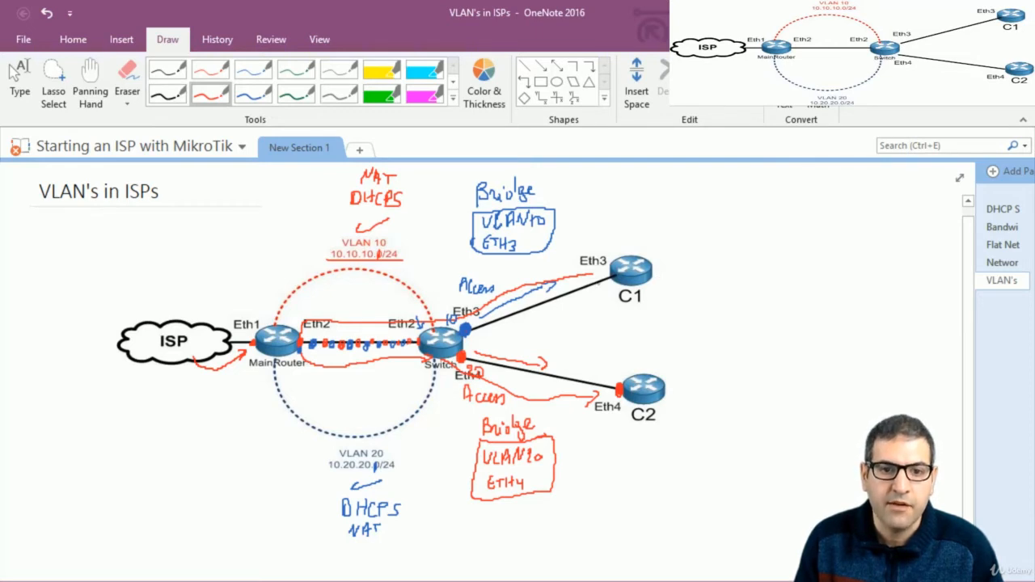
pyautogui.moveTo(591, 246); pyautogui.dragTo(465, 304)
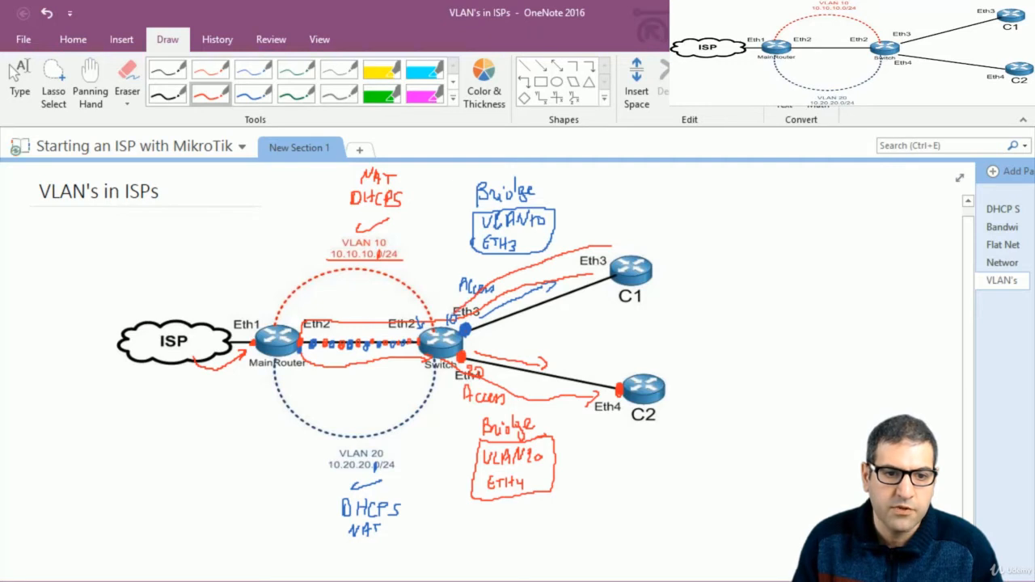
pyautogui.moveTo(374, 322)
pyautogui.mouseDown()
pyautogui.moveTo(309, 321)
pyautogui.moveTo(301, 338)
pyautogui.moveTo(330, 369)
pyautogui.moveTo(392, 364)
pyautogui.mouseUp()
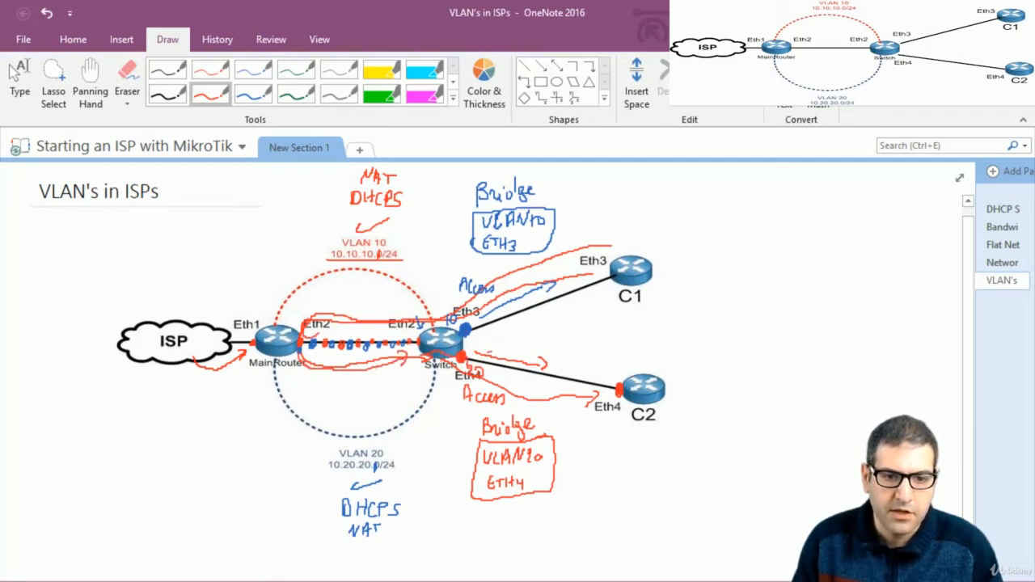
pyautogui.moveTo(487, 352)
pyautogui.mouseDown()
pyautogui.moveTo(582, 363)
pyautogui.moveTo(617, 380)
pyautogui.mouseUp()
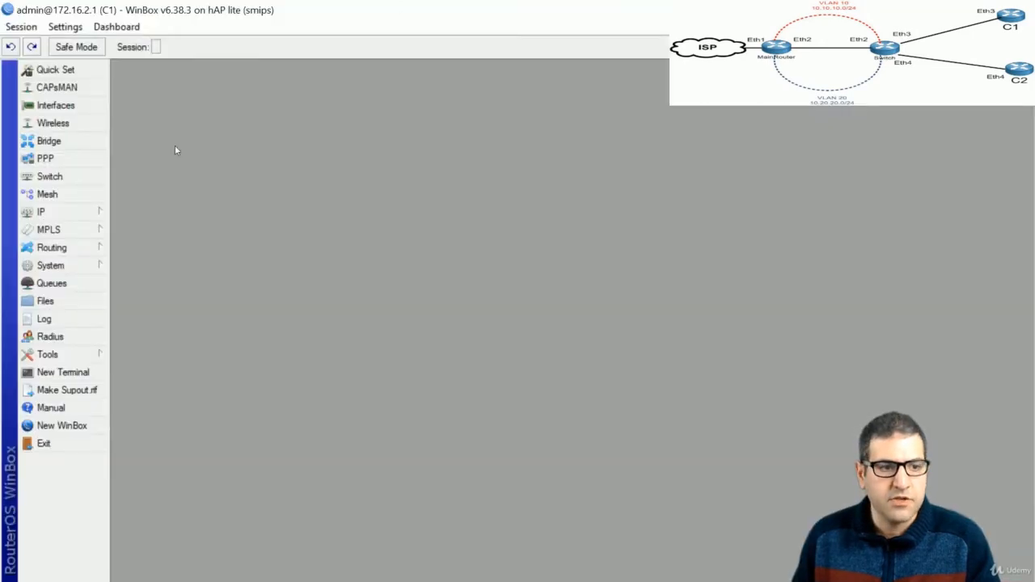
pyautogui.click(81, 375)
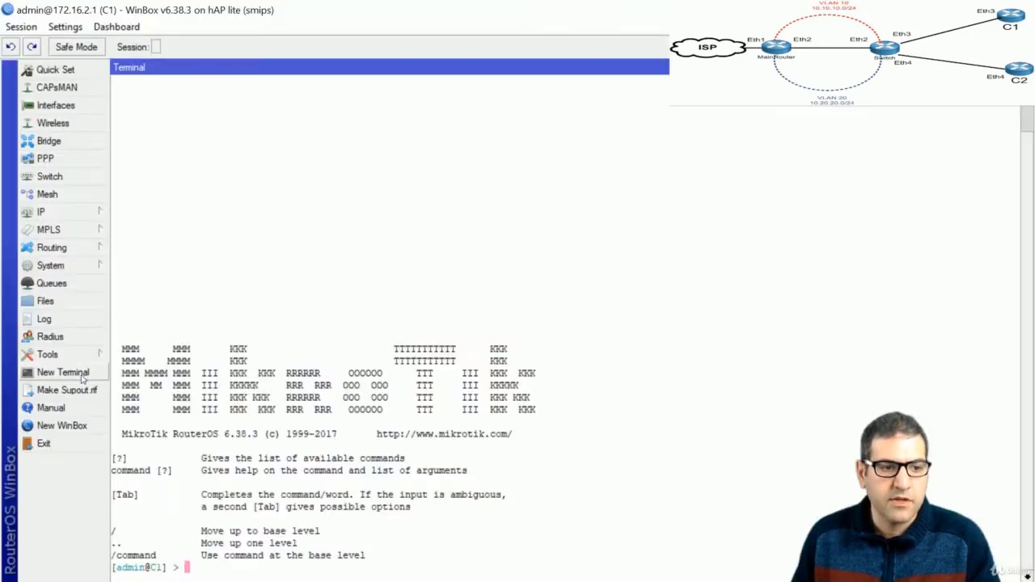
pyautogui.write('ping 10.20.20.250')
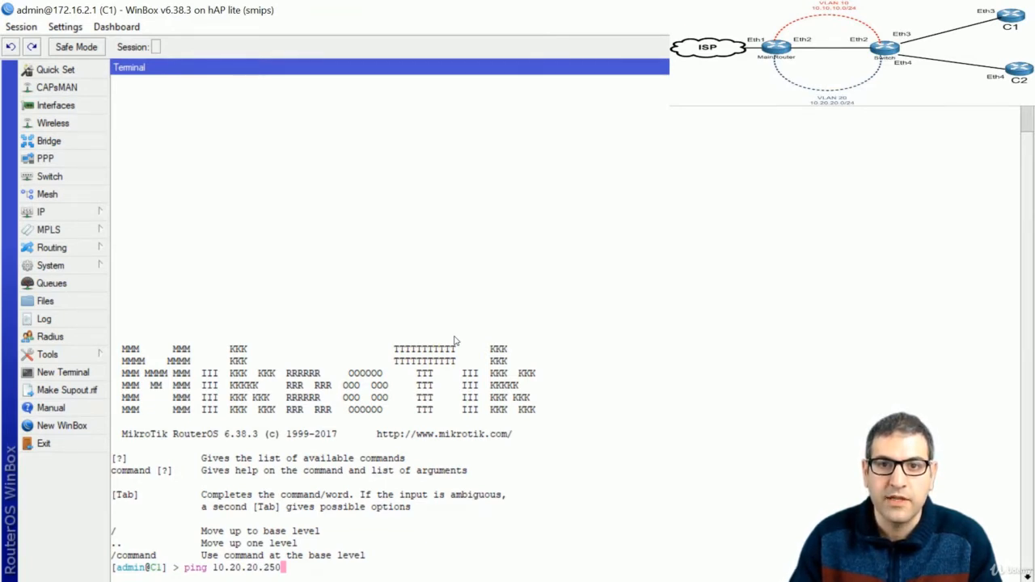
pyautogui.press('Return')
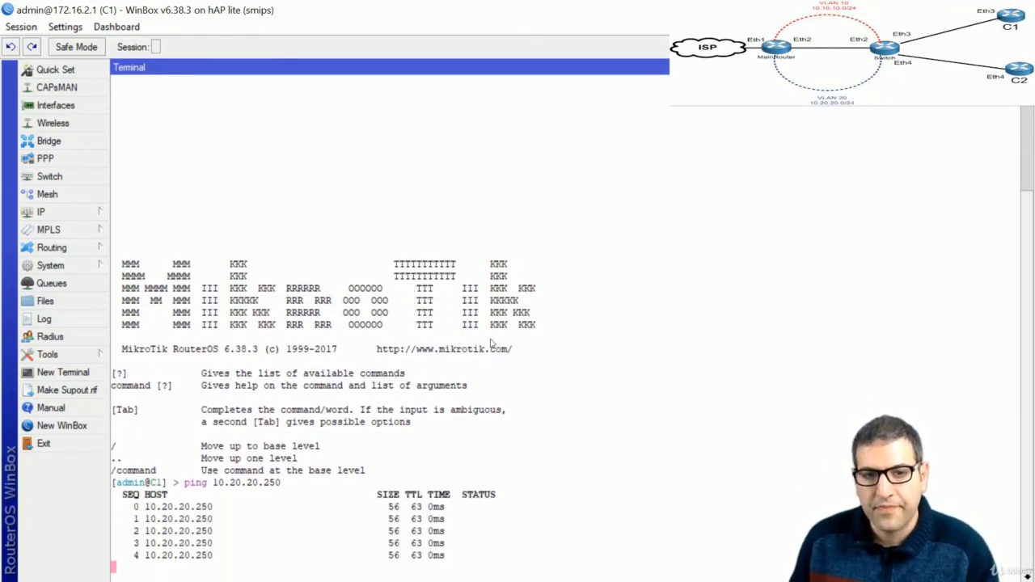
pyautogui.hotkey('ctrl', 'c')
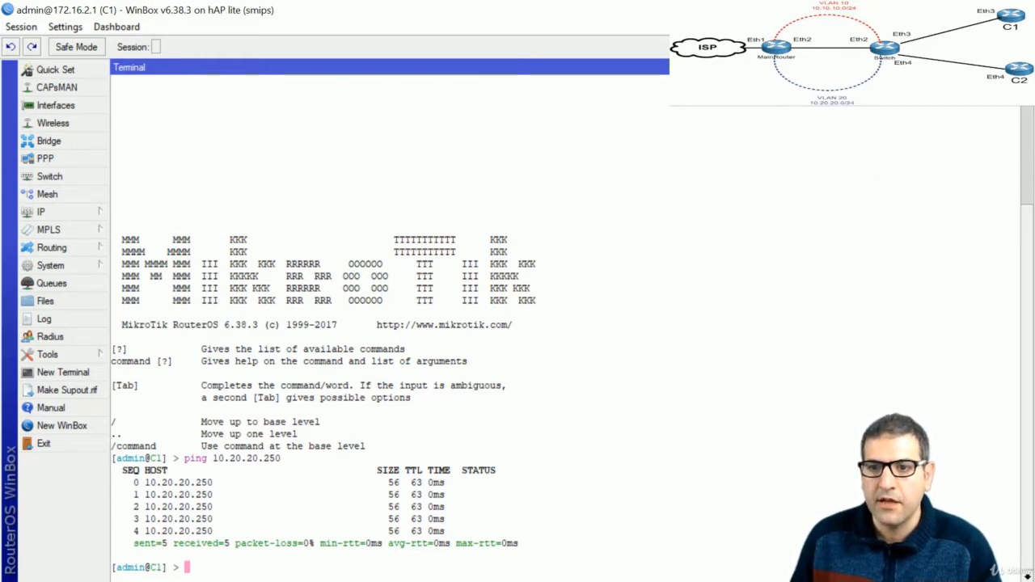
pyautogui.click(1027, 68)
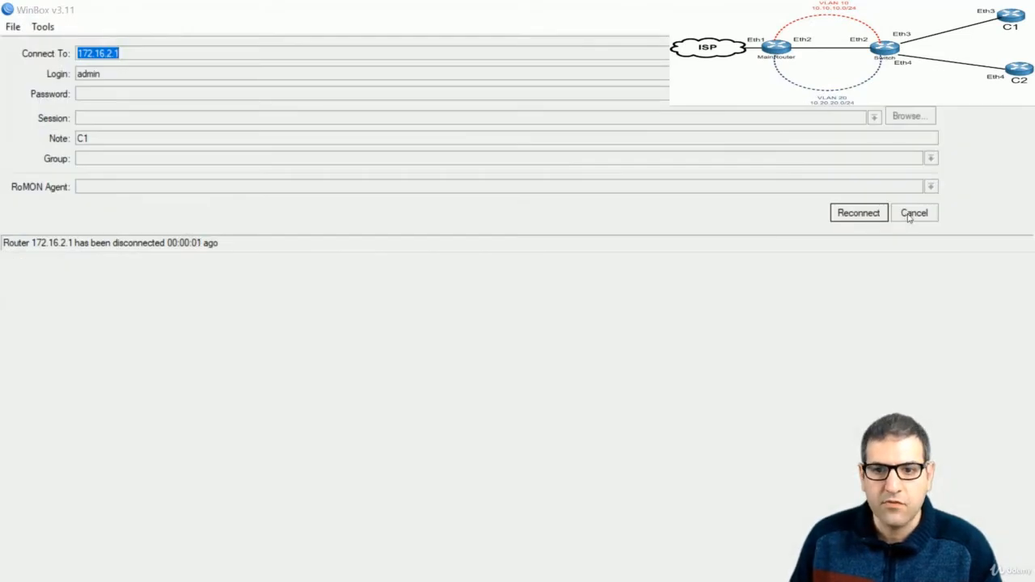
# Log in to MainRouter from the discovered neighbours
pyautogui.click(909, 217)
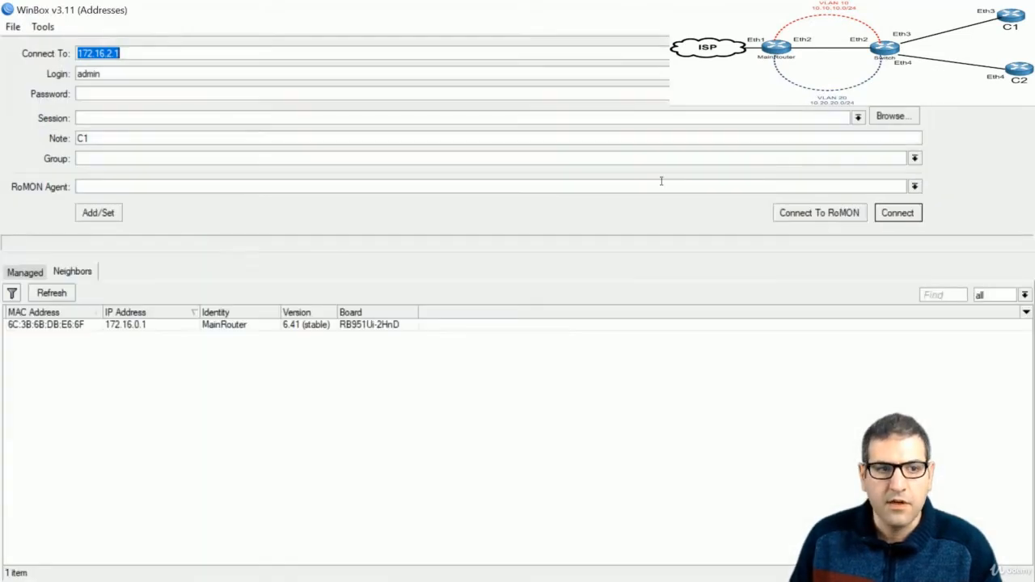
pyautogui.click(133, 323)
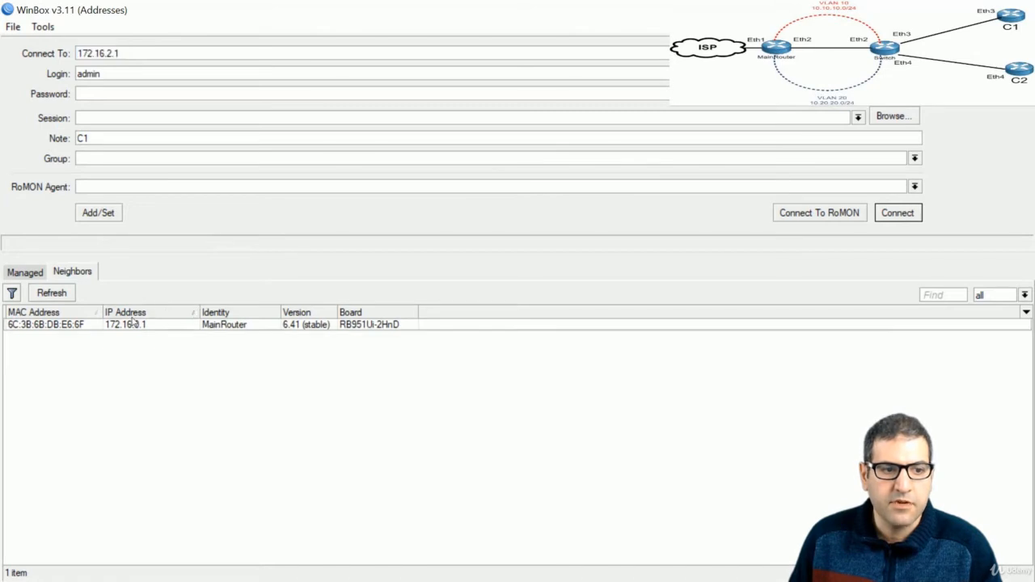
pyautogui.doubleClick(134, 323)
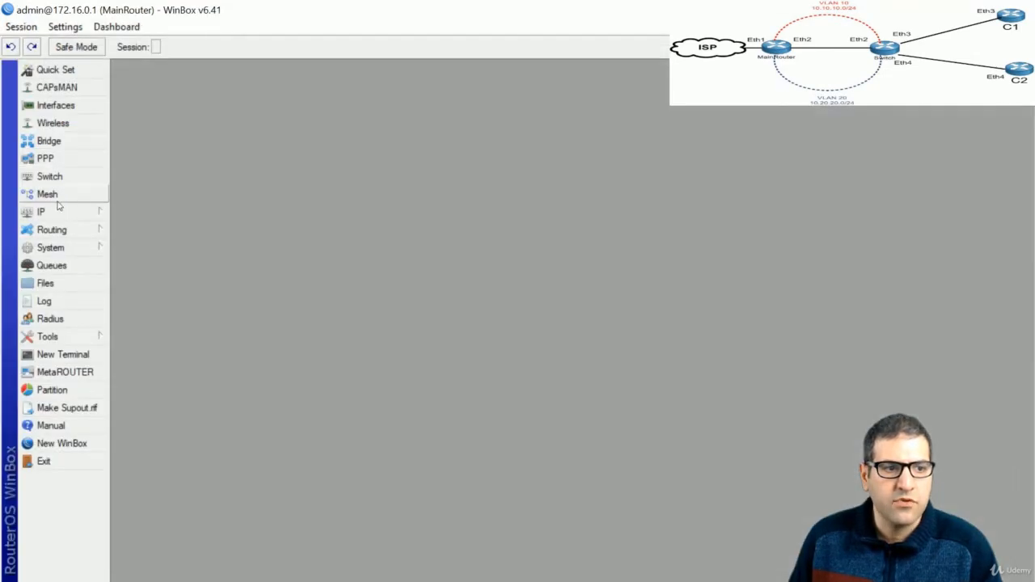
# Start a new rule in MainRouter's IP Firewall Filter Rules
pyautogui.click(64, 215)
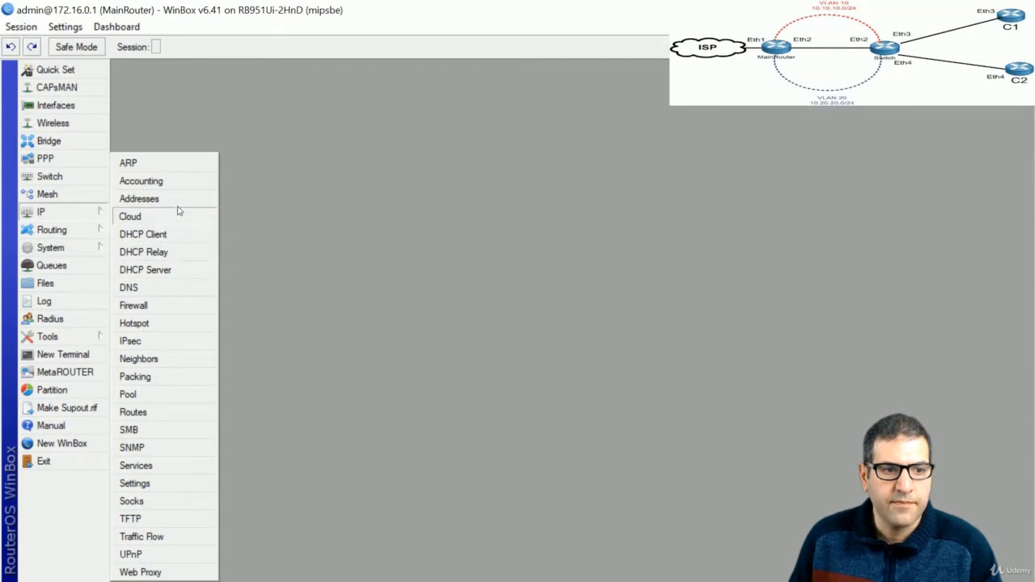
pyautogui.click(169, 305)
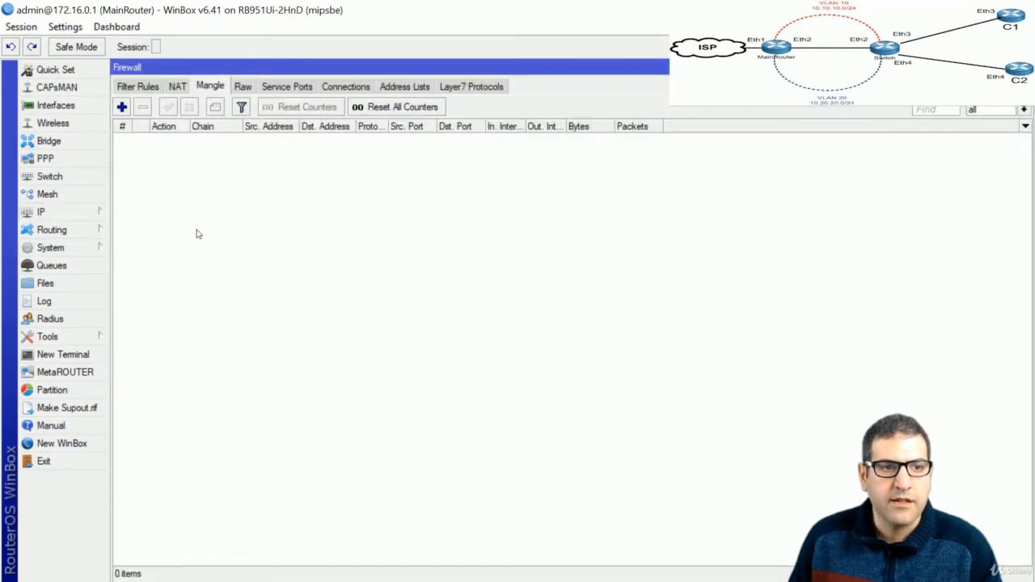
pyautogui.click(138, 86)
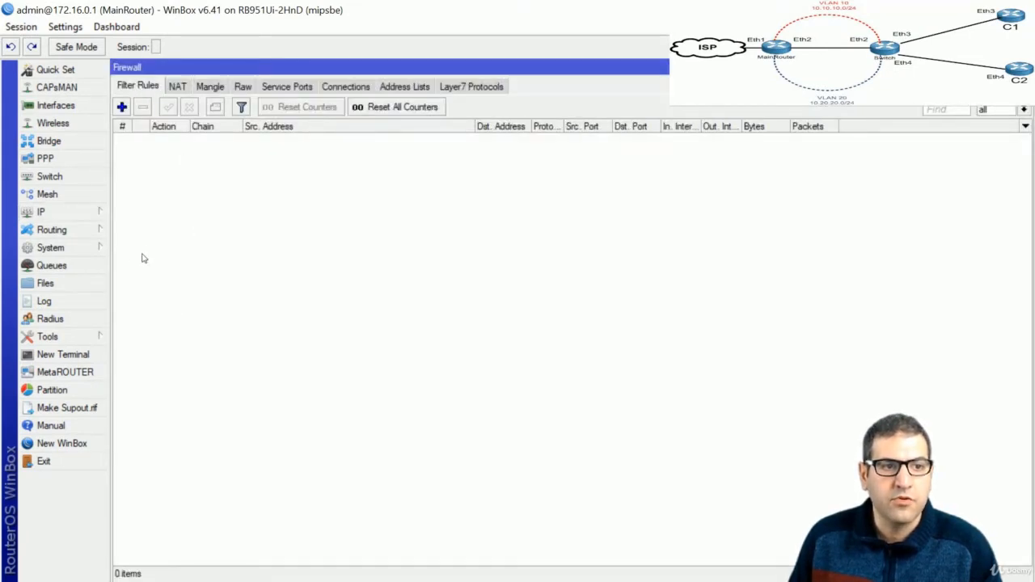
pyautogui.click(121, 107)
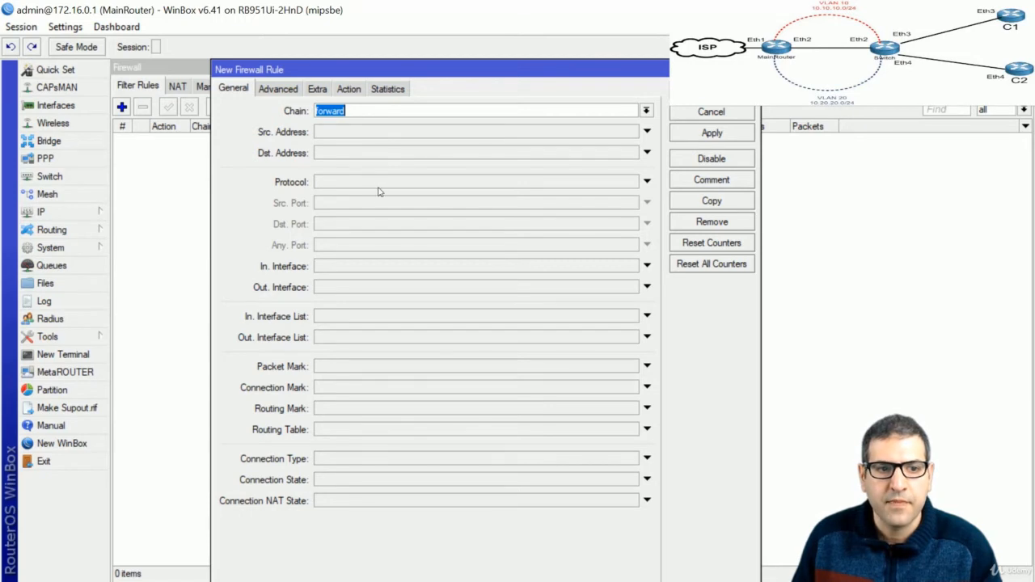
# Set the rule's In. Interface and Out. Interface both to 'all vlan'
pyautogui.click(378, 267)
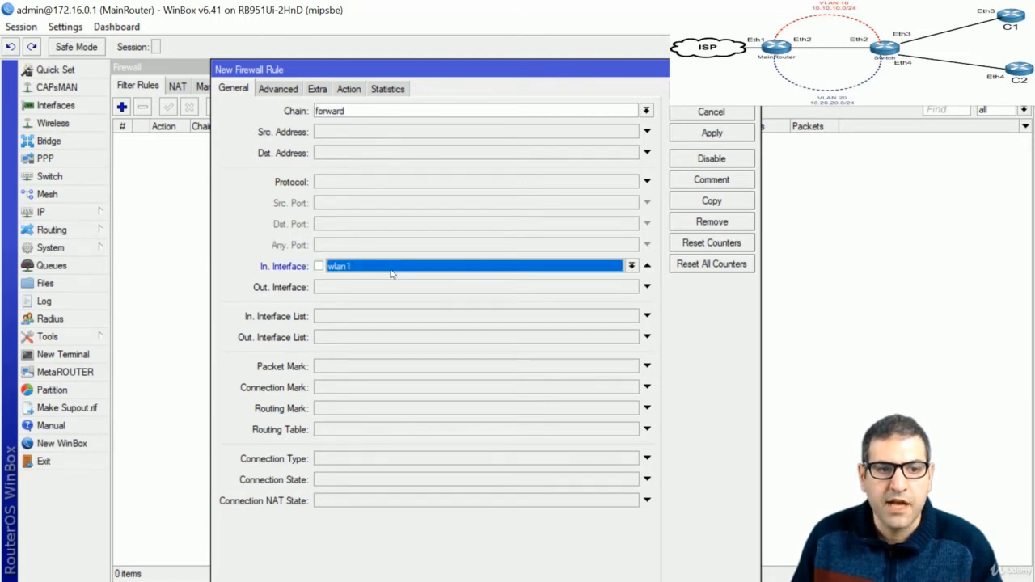
pyautogui.click(632, 266)
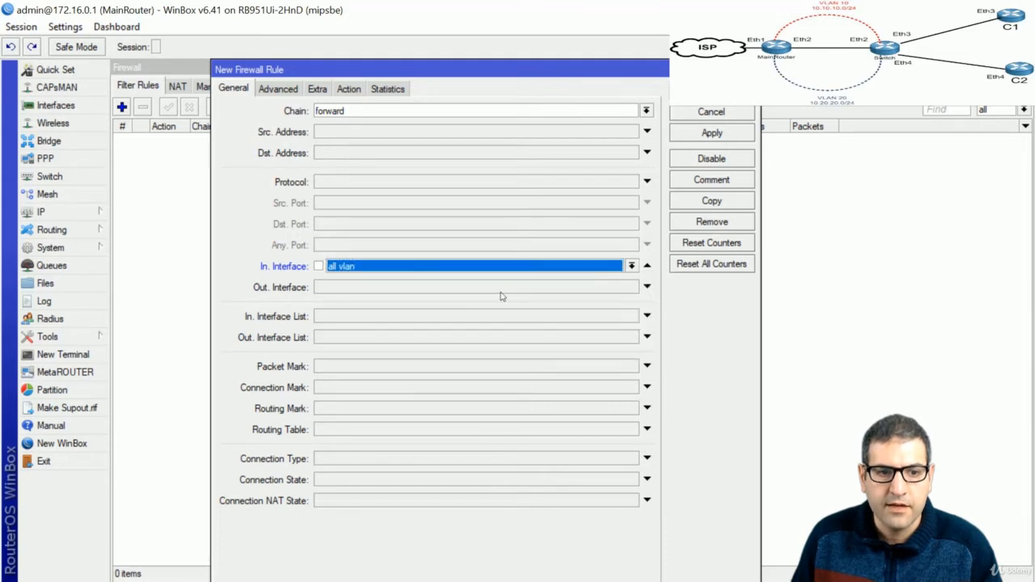
pyautogui.click(528, 299)
pyautogui.click(469, 289)
pyautogui.click(632, 287)
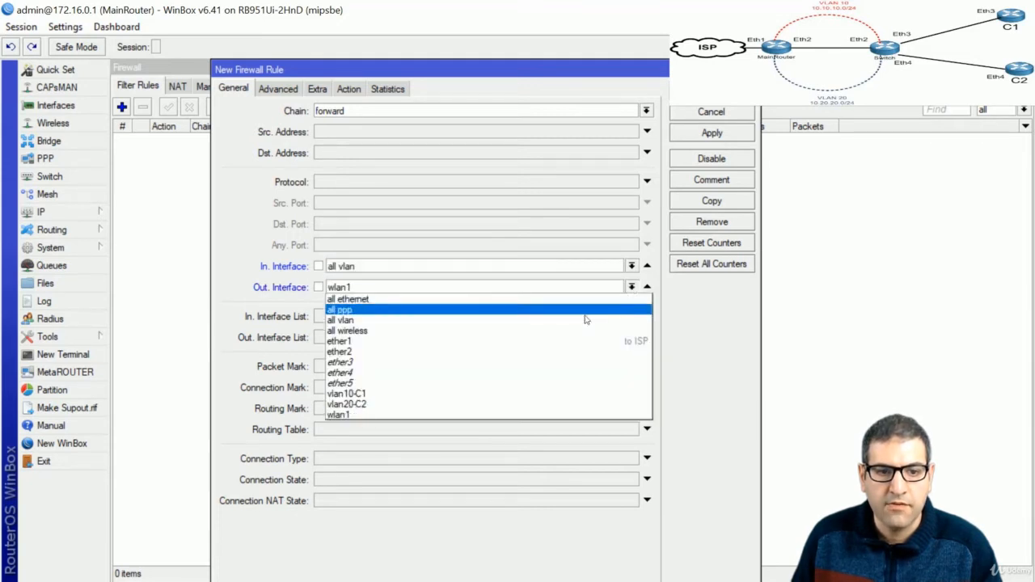
pyautogui.click(556, 320)
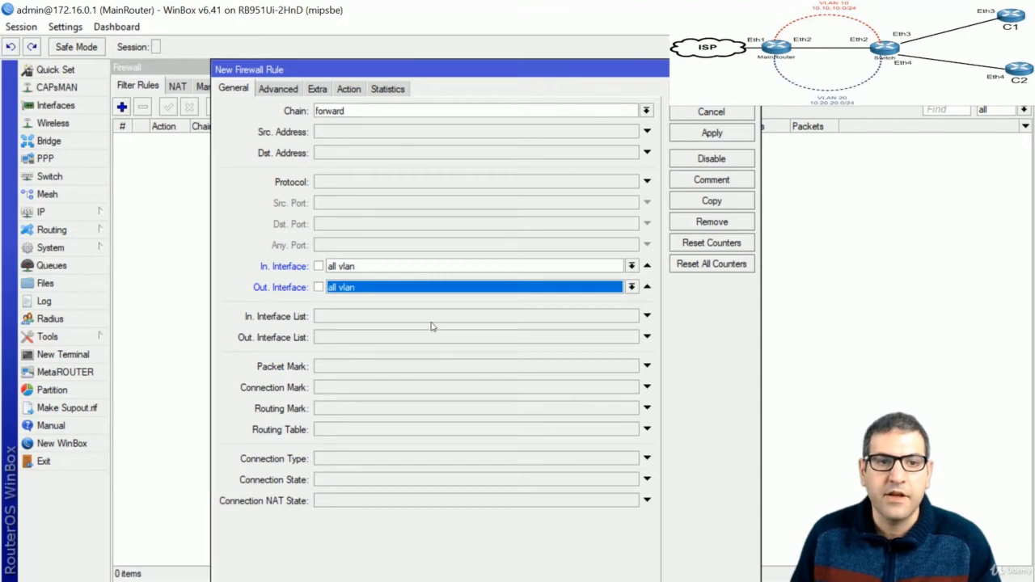
# Set the rule's action to drop and save it to the filter list
pyautogui.click(356, 90)
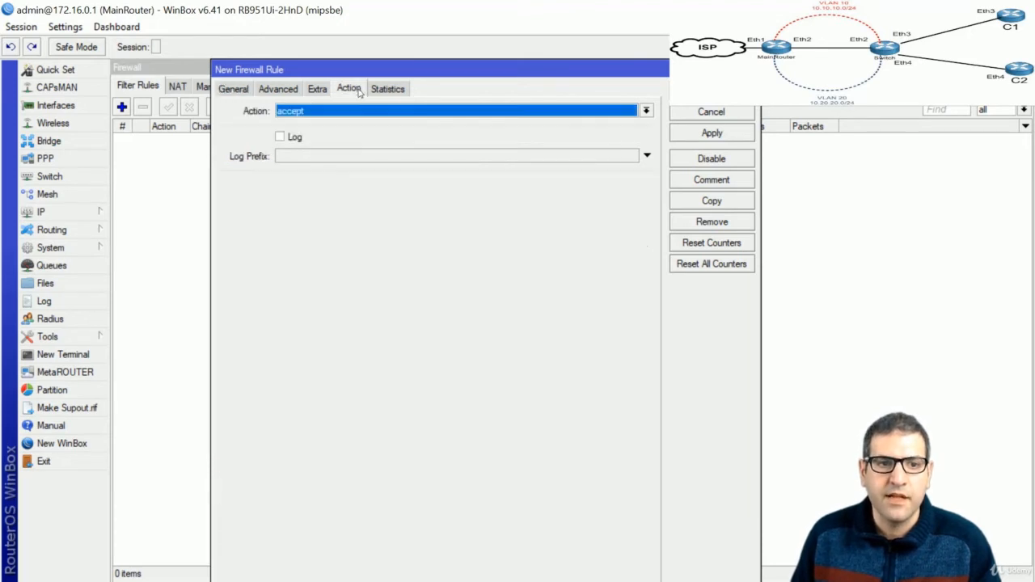
pyautogui.click(352, 113)
pyautogui.click(343, 158)
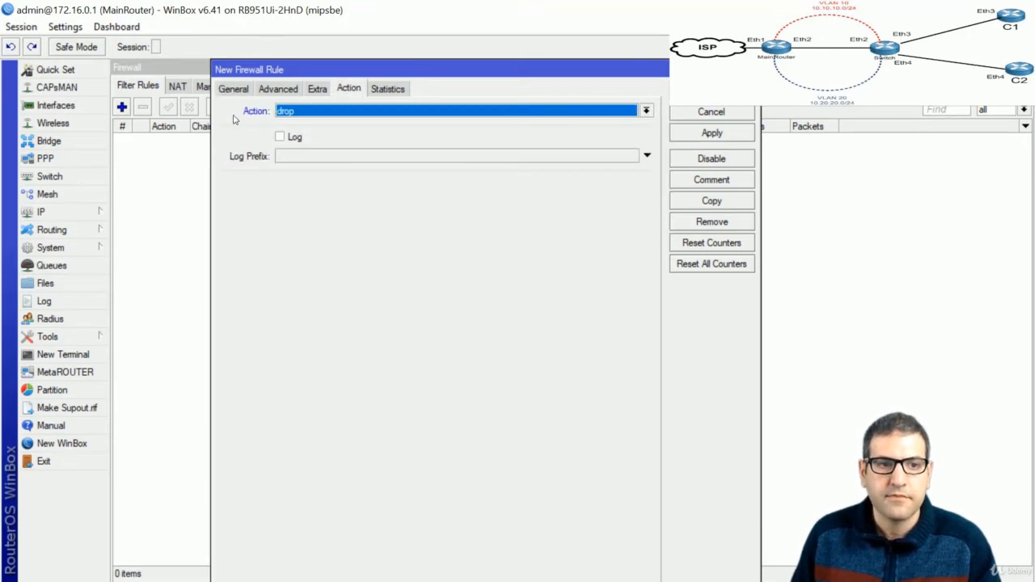
pyautogui.click(233, 91)
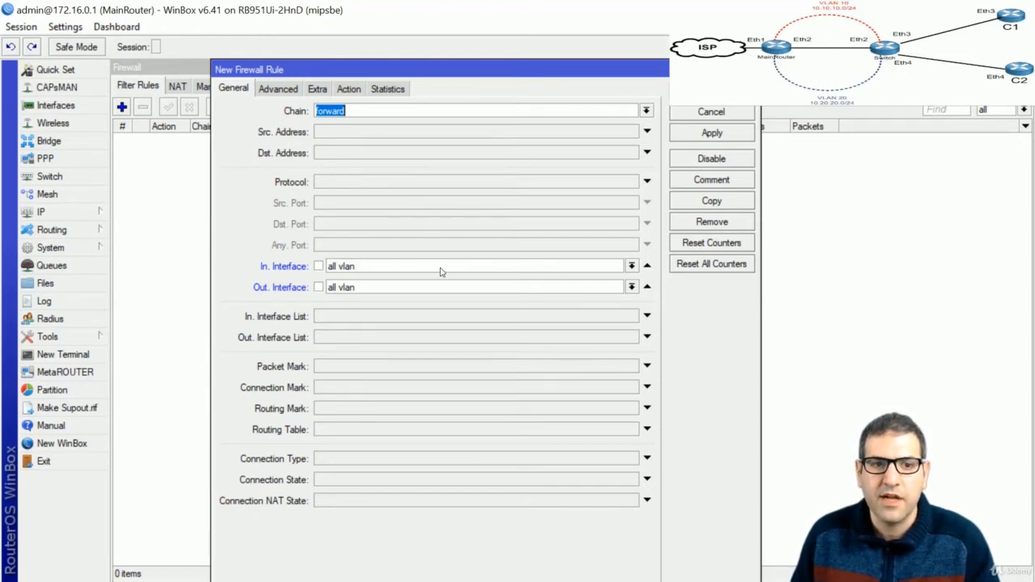
pyautogui.click(348, 91)
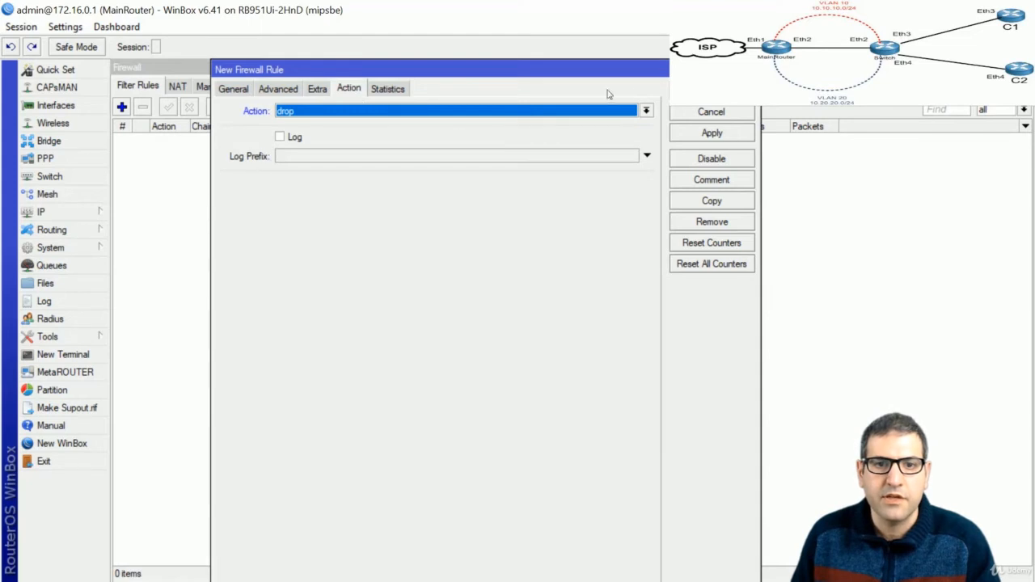
pyautogui.click(711, 90)
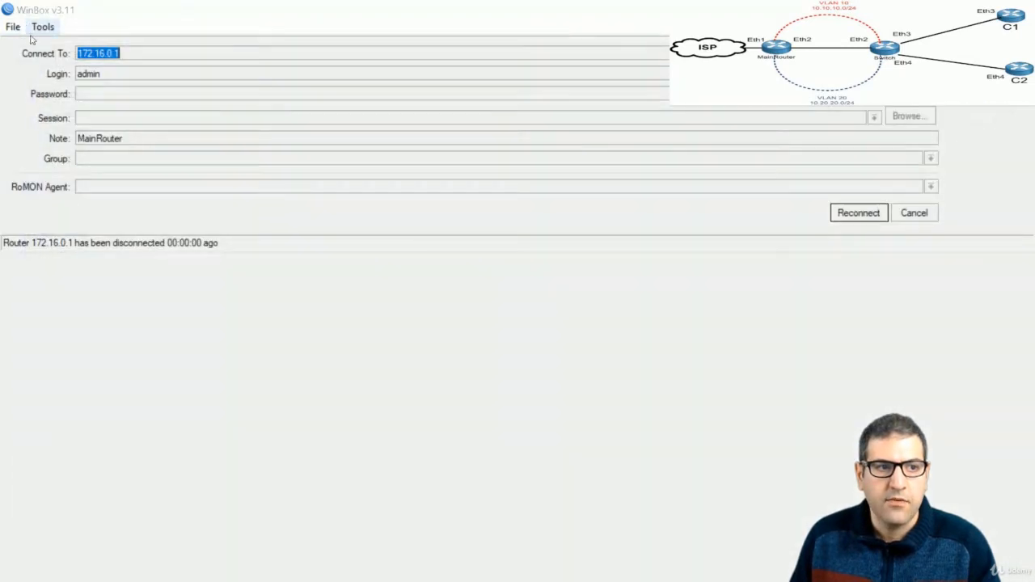
# Log in to C1 and ping C2 at 10.20.20.250, getting 100% loss
pyautogui.click(933, 216)
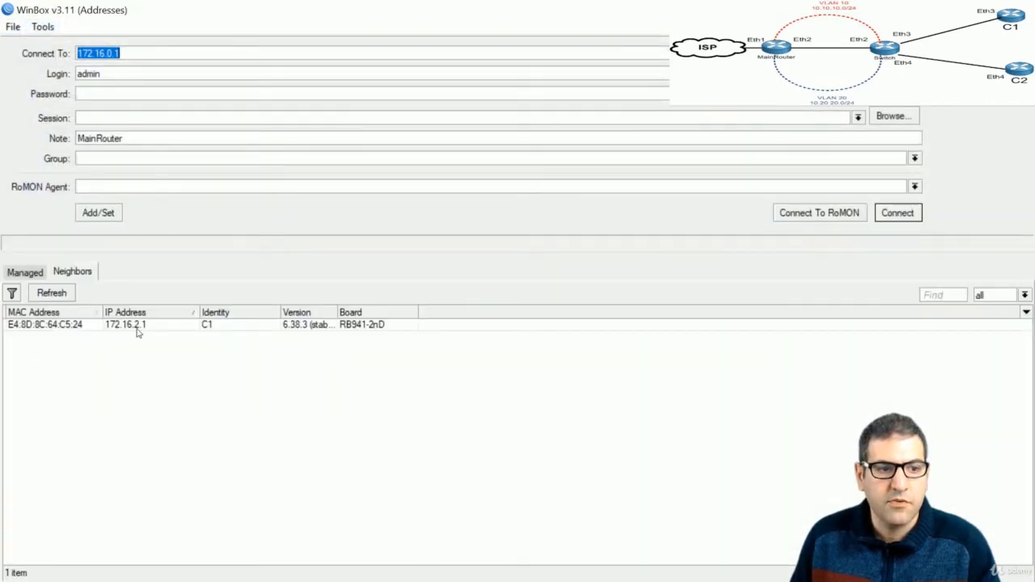
pyautogui.doubleClick(137, 328)
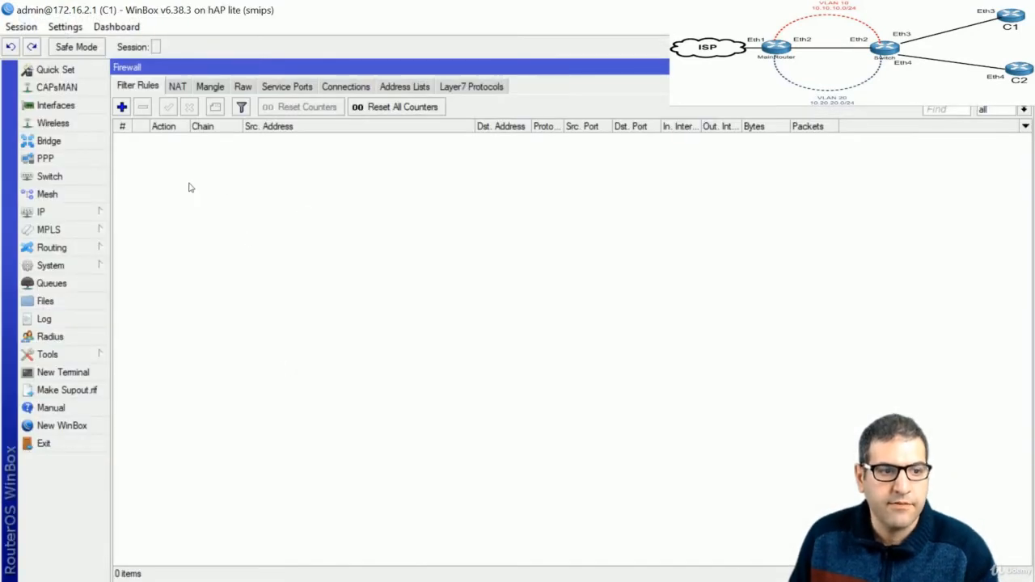
pyautogui.press('Escape')
pyautogui.click(63, 372)
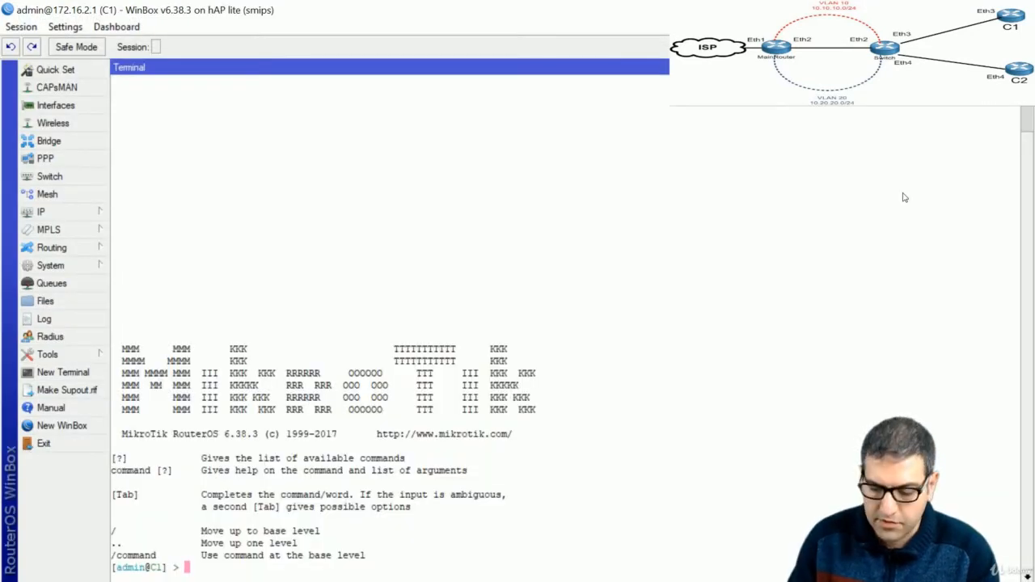
pyautogui.hotkey('ctrl', 'v')
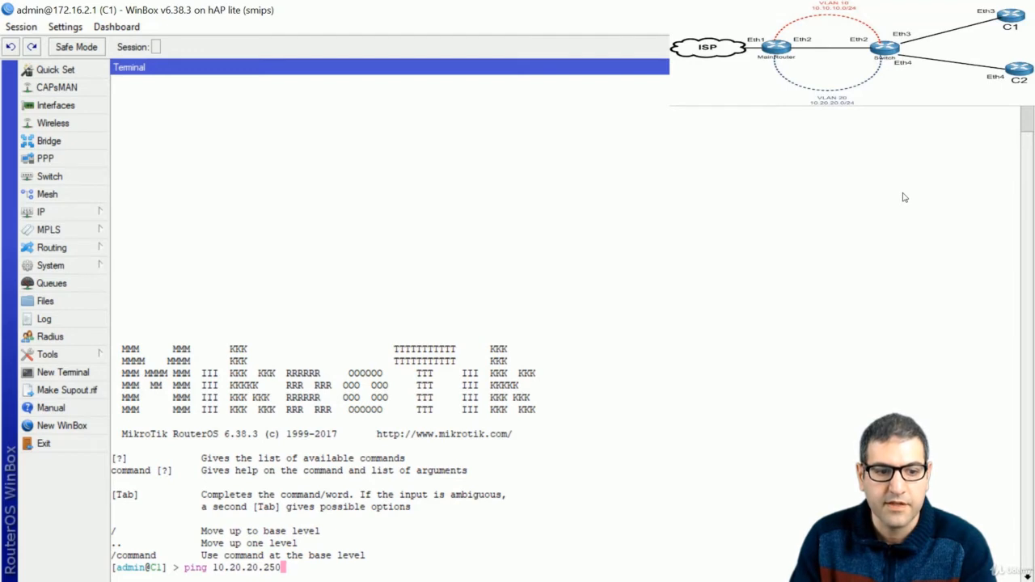
pyautogui.press('Return')
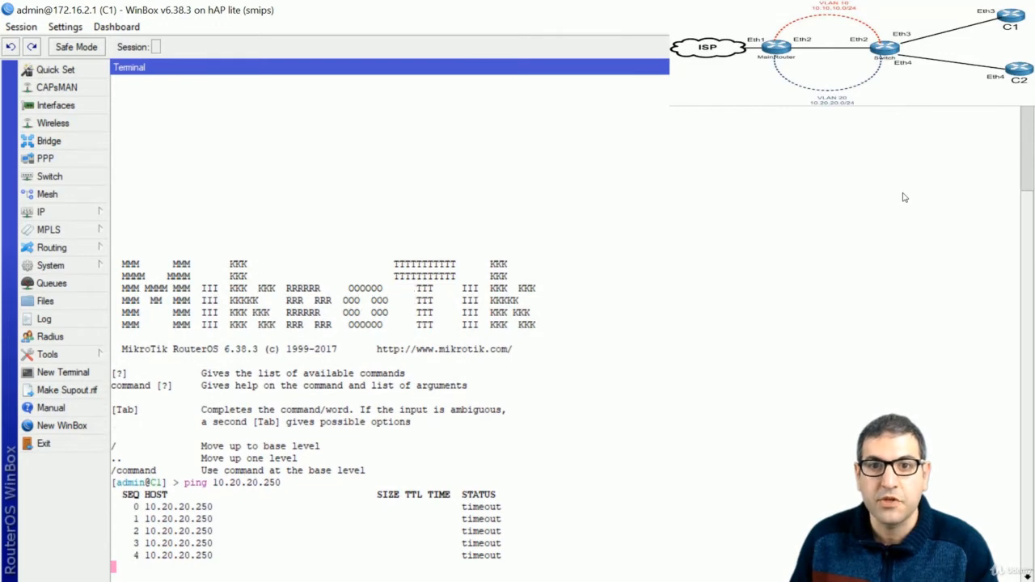
pyautogui.hotkey('ctrl', 'c')
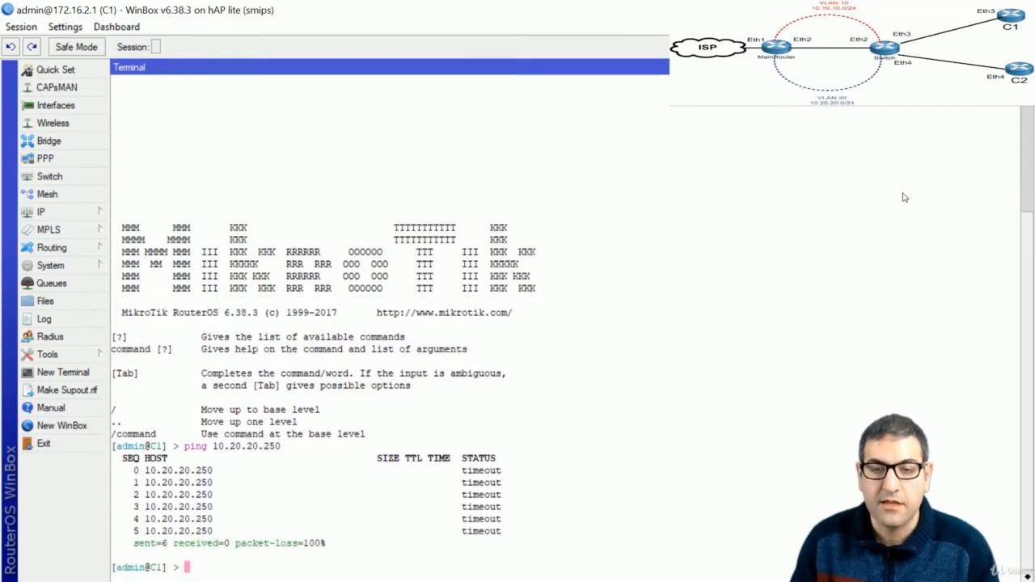
# Ping 8.8.8.8 from C1, receiving 13 of 13 replies
pyautogui.press('Up')
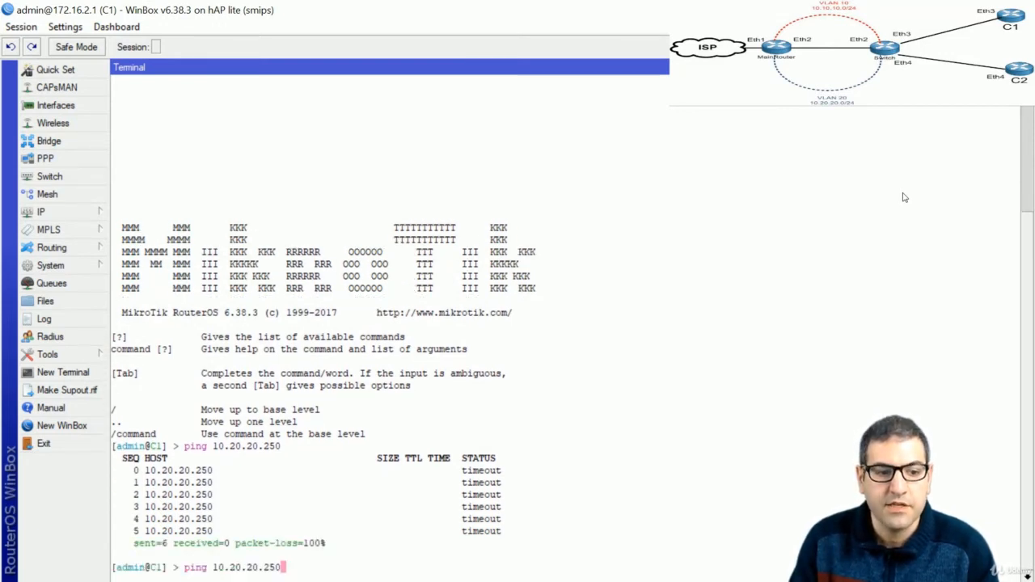
pyautogui.press('BackSpace')
pyautogui.press('BackSpace')
pyautogui.press('BackSpace')
pyautogui.press('BackSpace')
pyautogui.press('BackSpace')
pyautogui.press('BackSpace')
pyautogui.press('BackSpace')
pyautogui.press('BackSpace')
pyautogui.press('BackSpace')
pyautogui.press('BackSpace')
pyautogui.press('BackSpace')
pyautogui.press('BackSpace')
pyautogui.write('8.8.8.8')
pyautogui.press('Return')
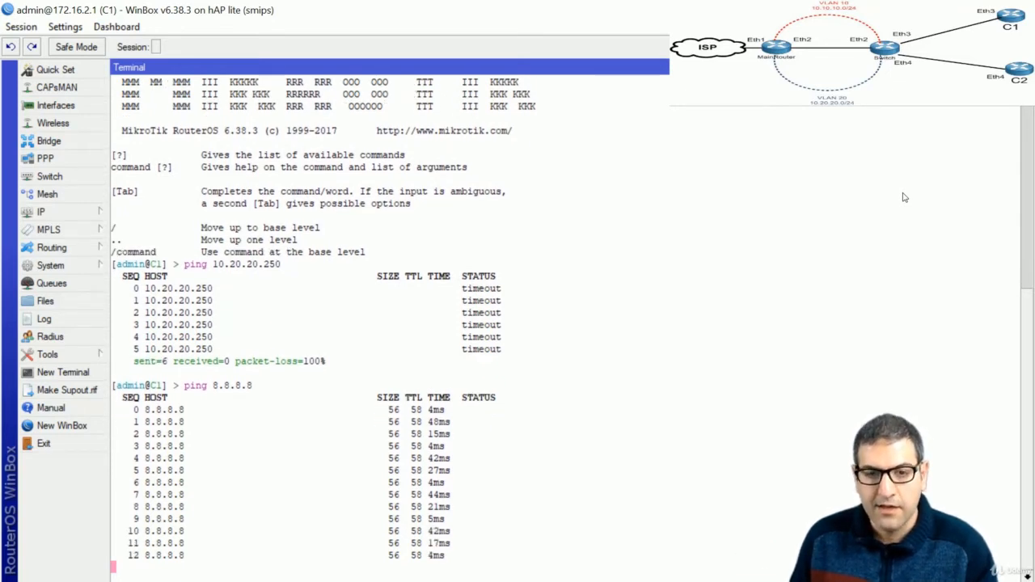
pyautogui.hotkey('ctrl', 'c')
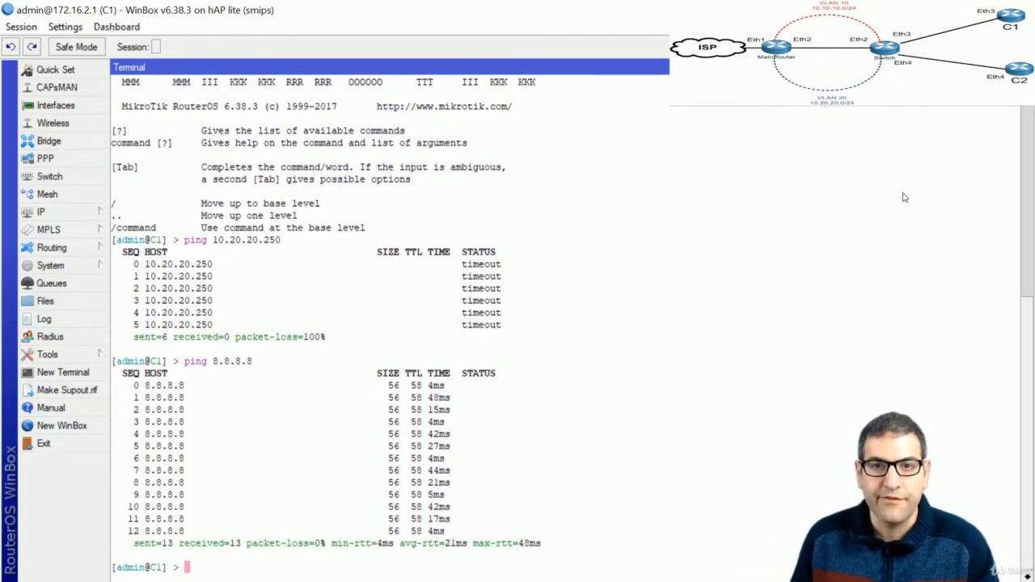
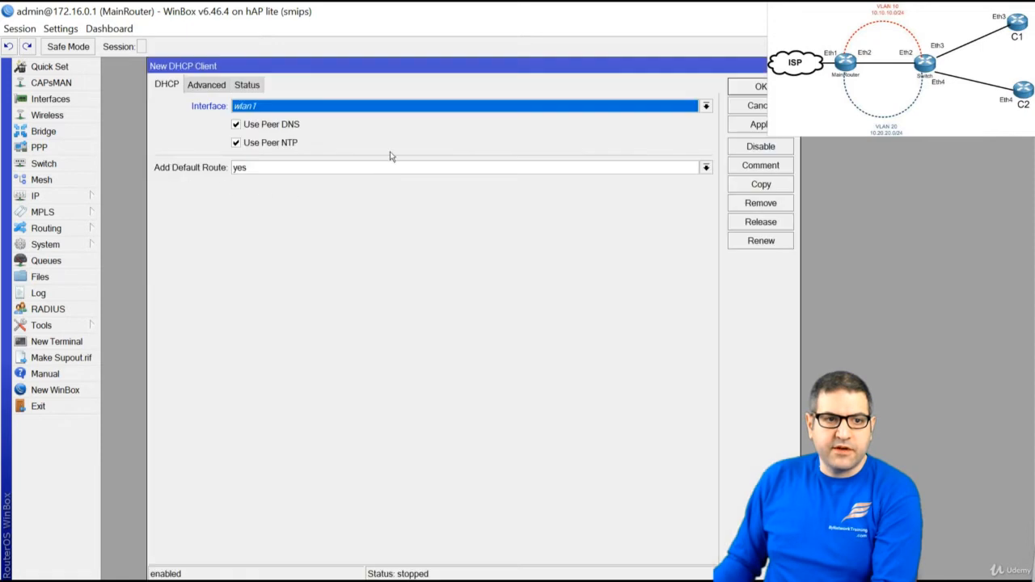
# Add a DHCP client on ether1 and confirm it is bound, then close the client list
pyautogui.click(602, 112)
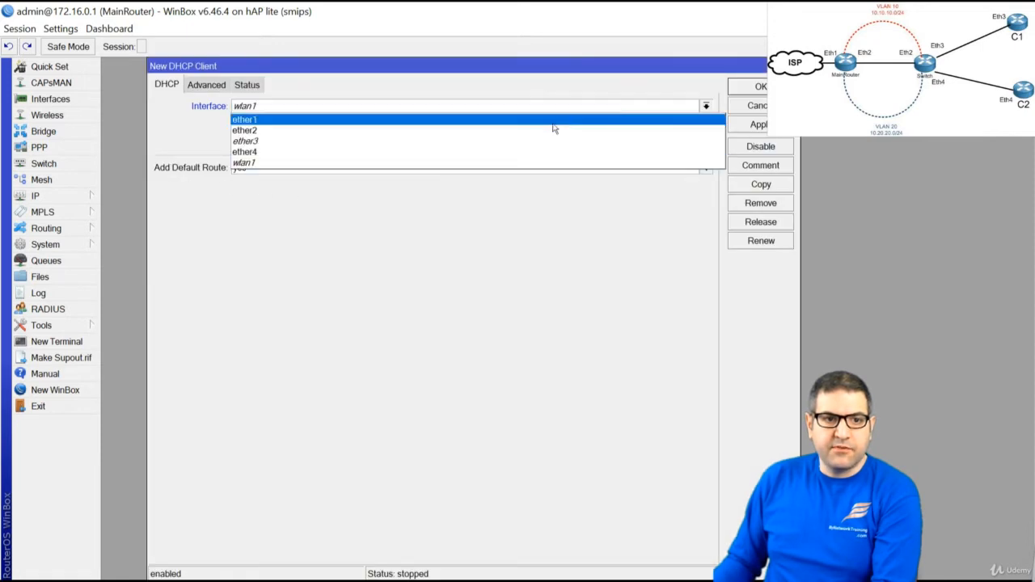
pyautogui.click(450, 125)
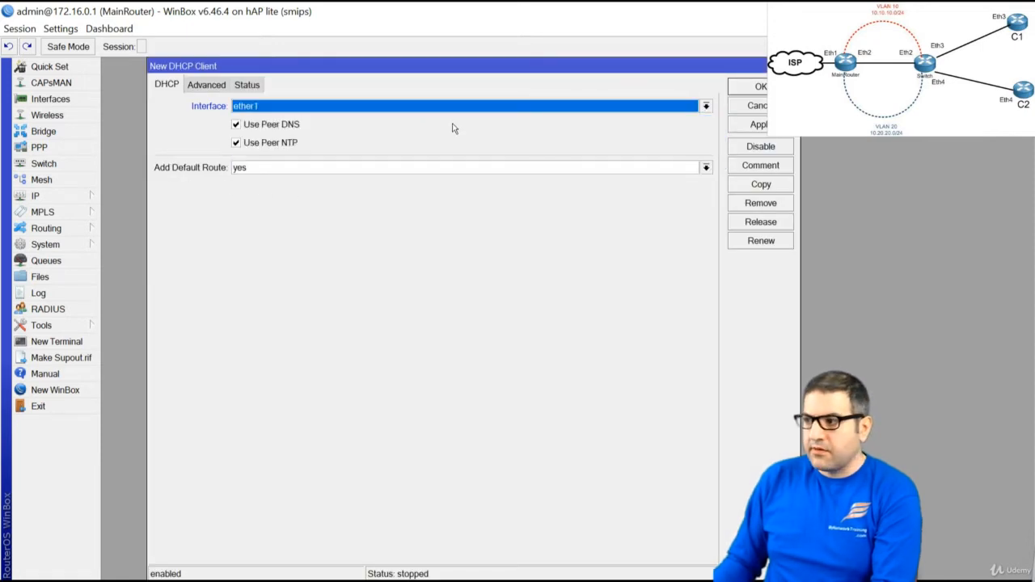
pyautogui.click(753, 90)
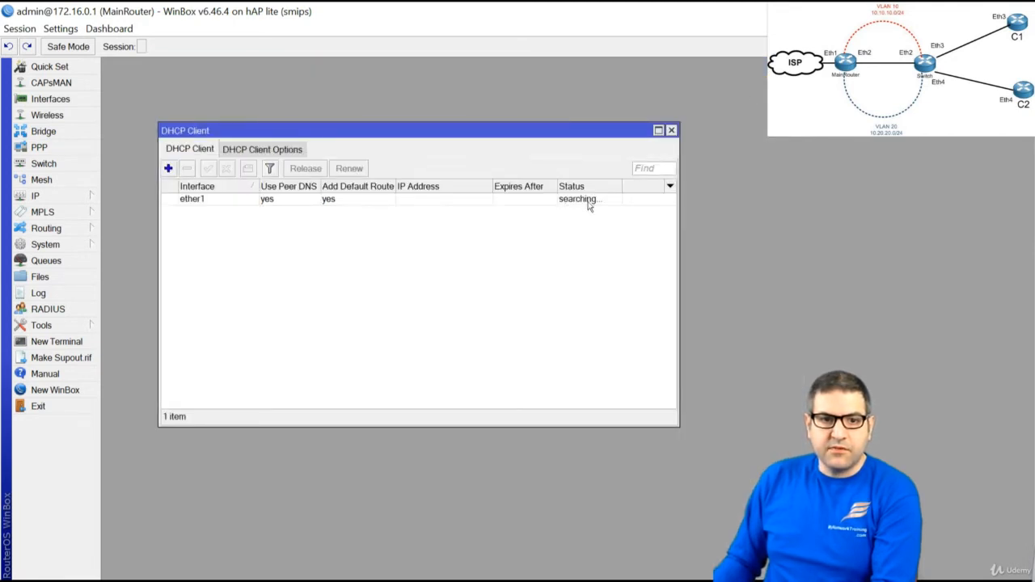
pyautogui.click(328, 199)
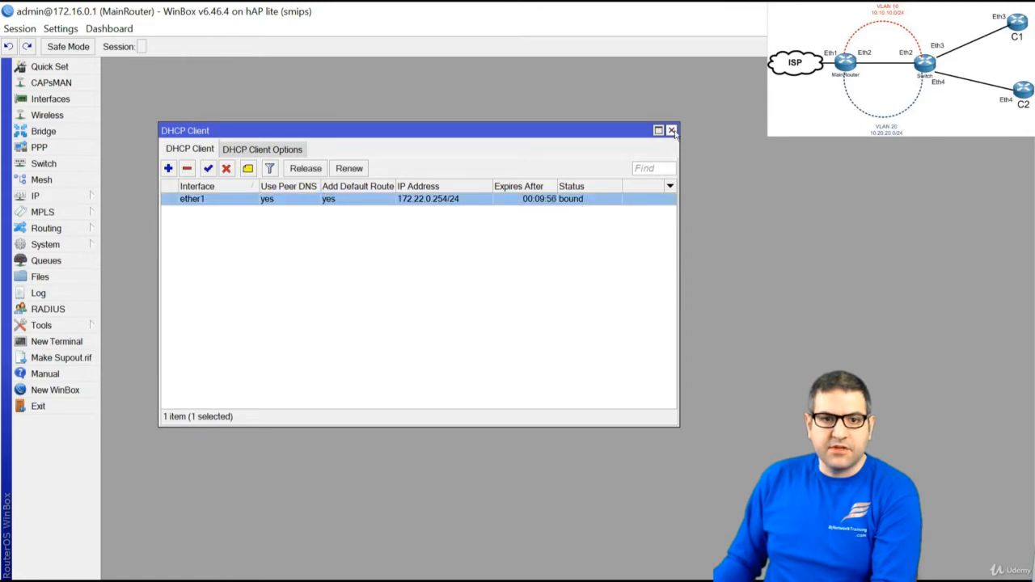
pyautogui.click(672, 131)
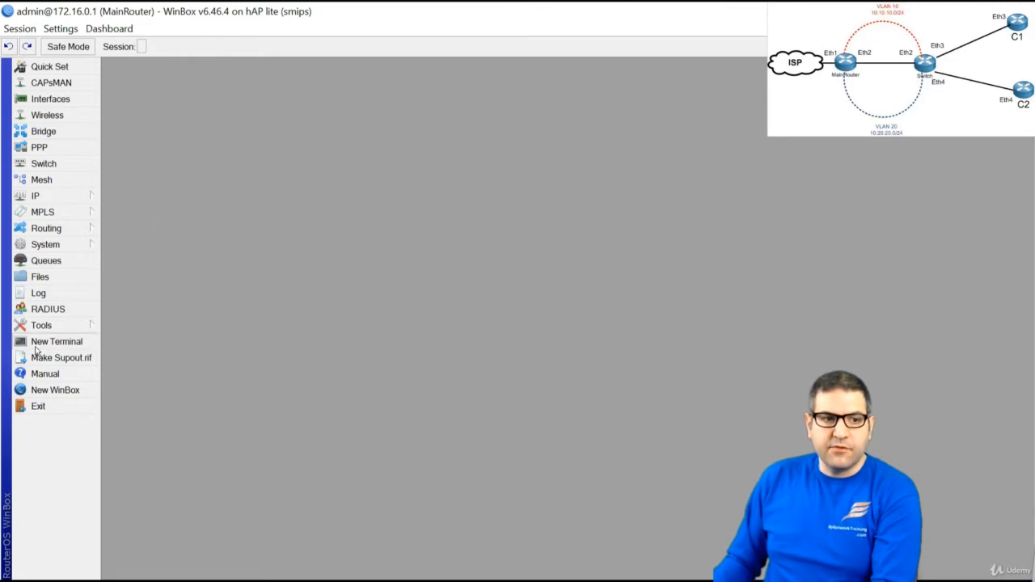
# Ping google.com from a new router terminal and stop it after a few replies
pyautogui.click(36, 344)
pyautogui.write('pi')
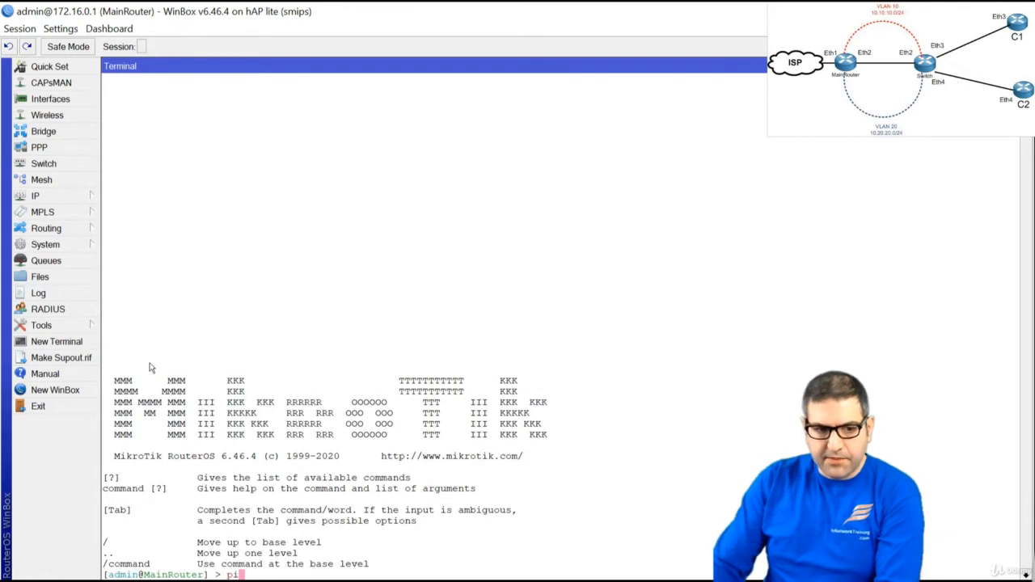
pyautogui.write('ng')
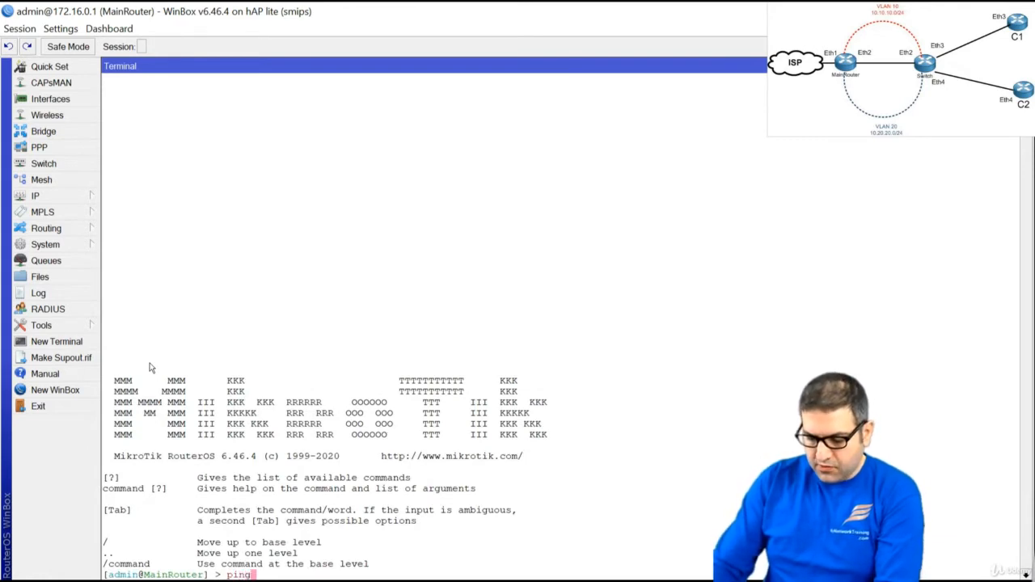
pyautogui.write(' google.com')
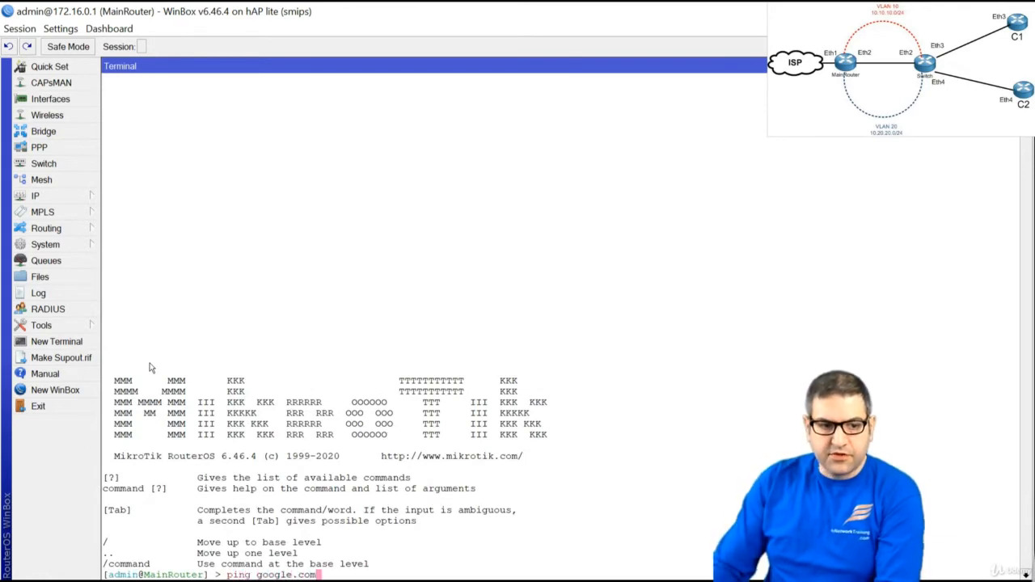
pyautogui.press('Return')
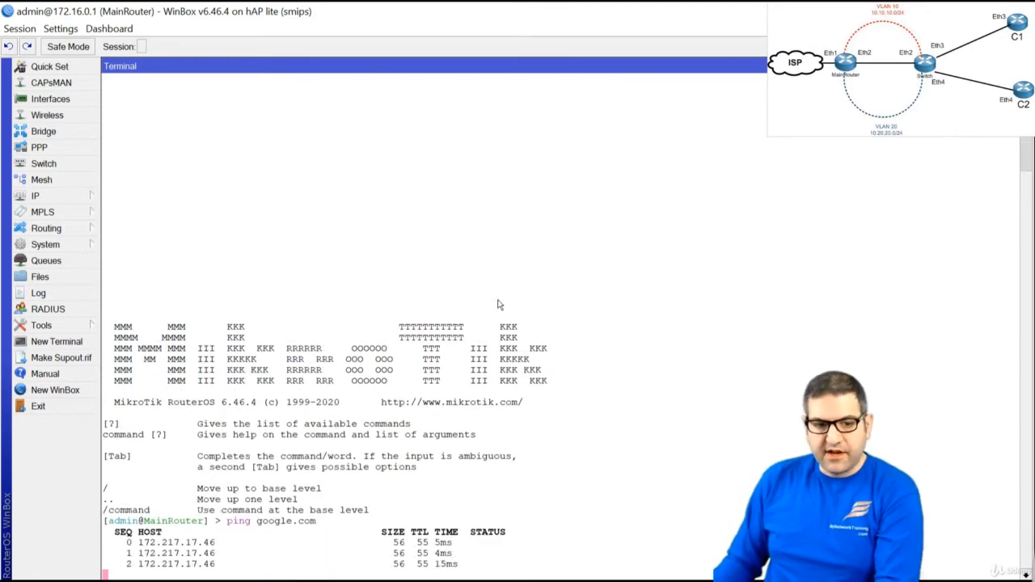
pyautogui.hotkey('ctrl', 'c')
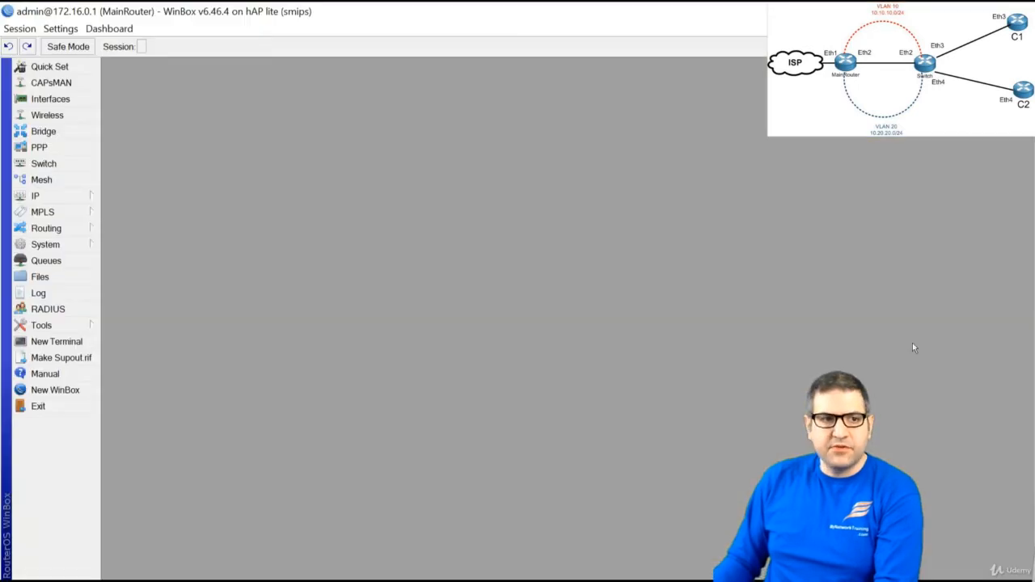
# Create VLAN interface vlan10 with VLAN ID 10 on ether2
pyautogui.click(45, 98)
pyautogui.click(116, 153)
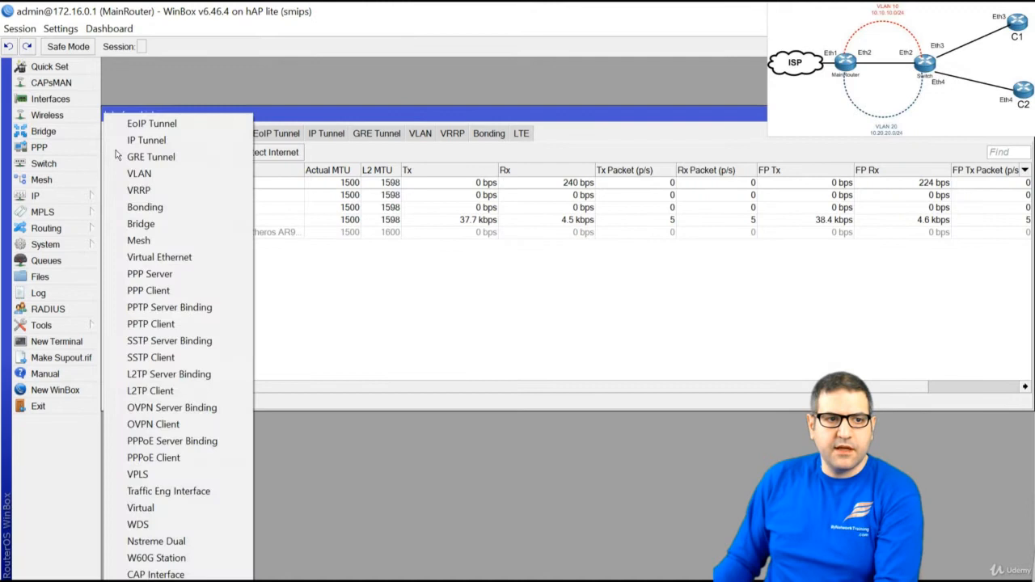
pyautogui.click(168, 173)
pyautogui.press('End')
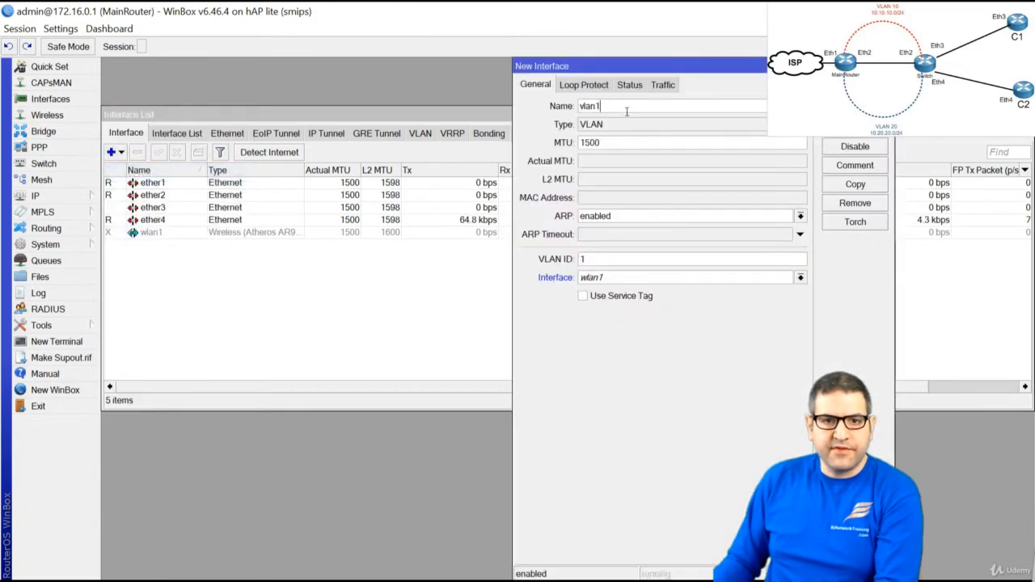
pyautogui.write('0')
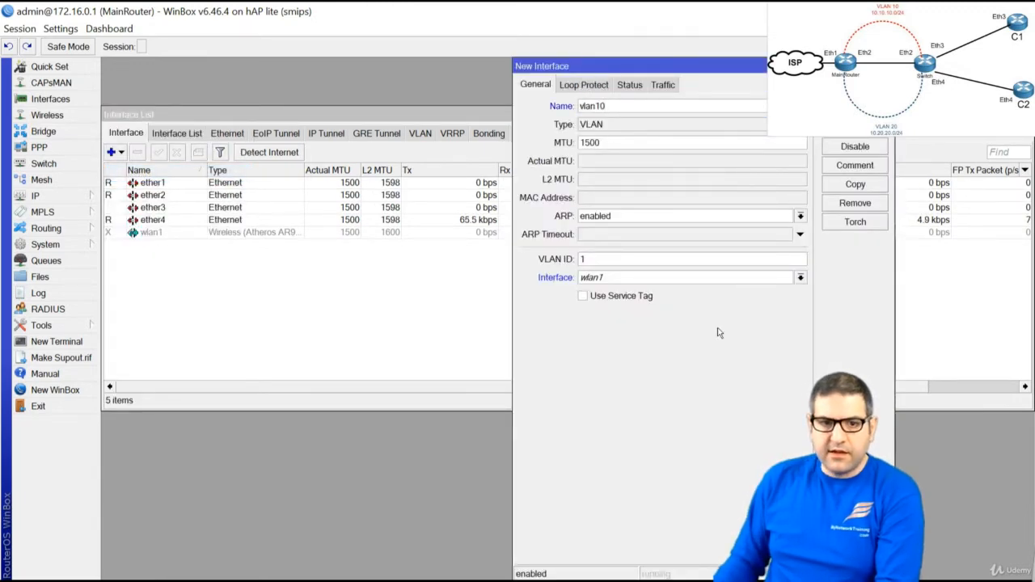
pyautogui.write('0')
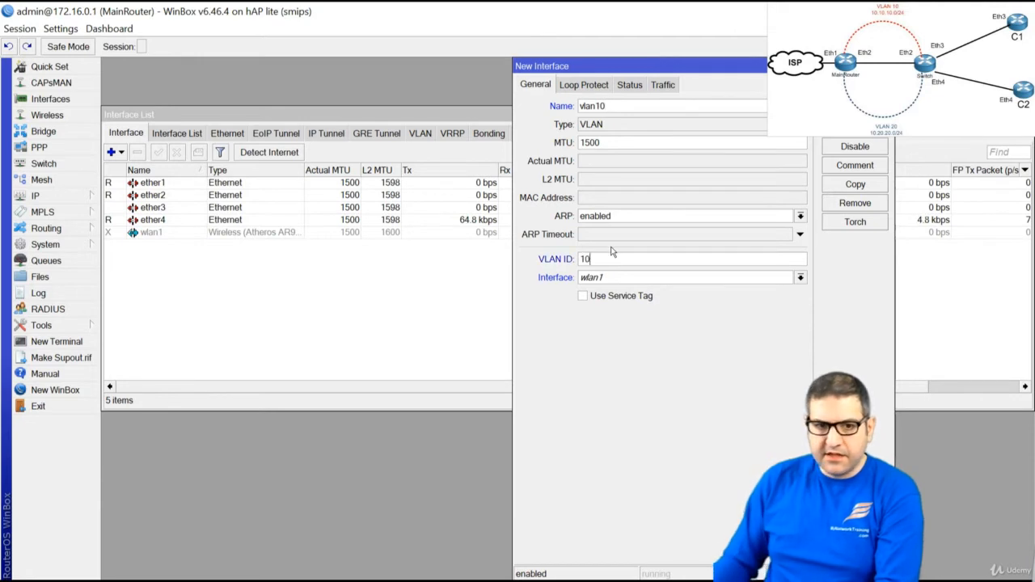
pyautogui.click(655, 278)
pyautogui.click(658, 302)
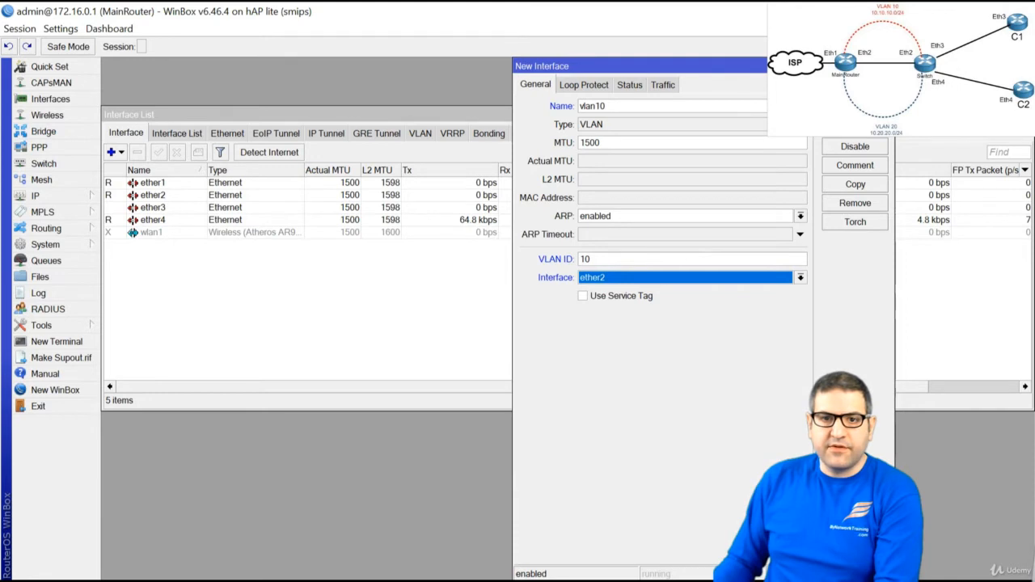
pyautogui.click(855, 128)
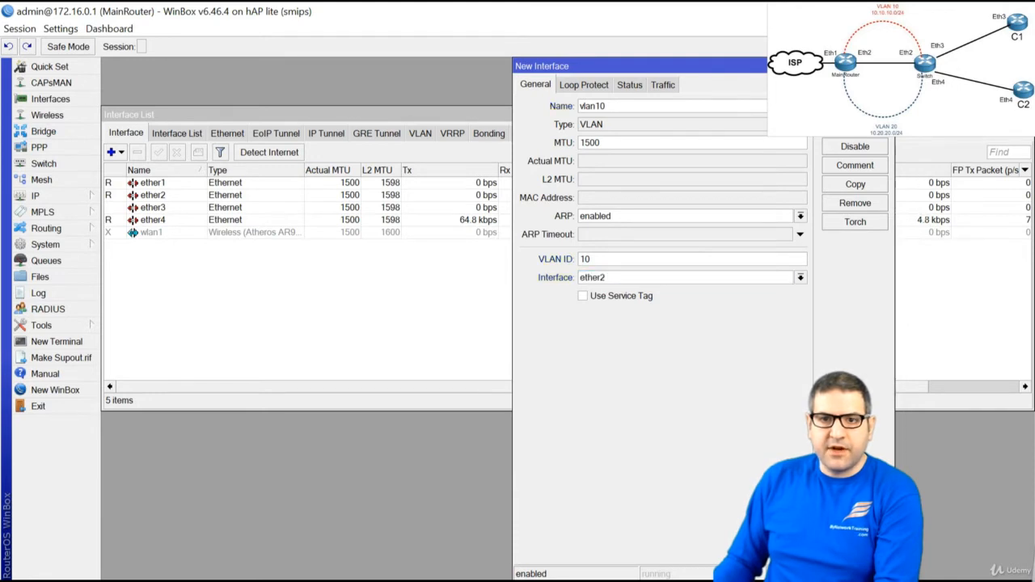
# Copy vlan10 into vlan20 with VLAN ID 20 on ether2 and save it
pyautogui.click(856, 185)
pyautogui.write('vlan1')
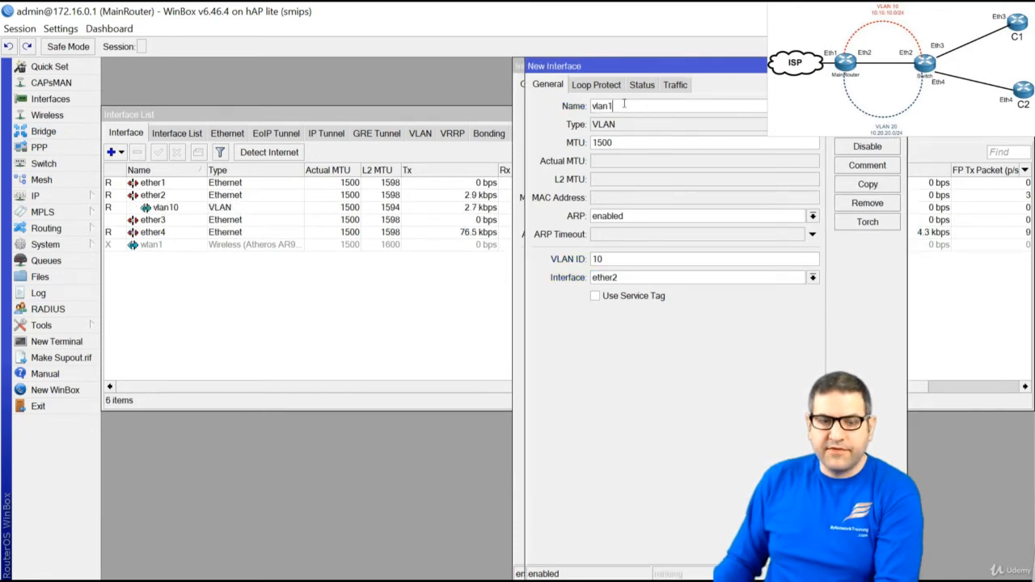
pyautogui.press('BackSpace')
pyautogui.write('20')
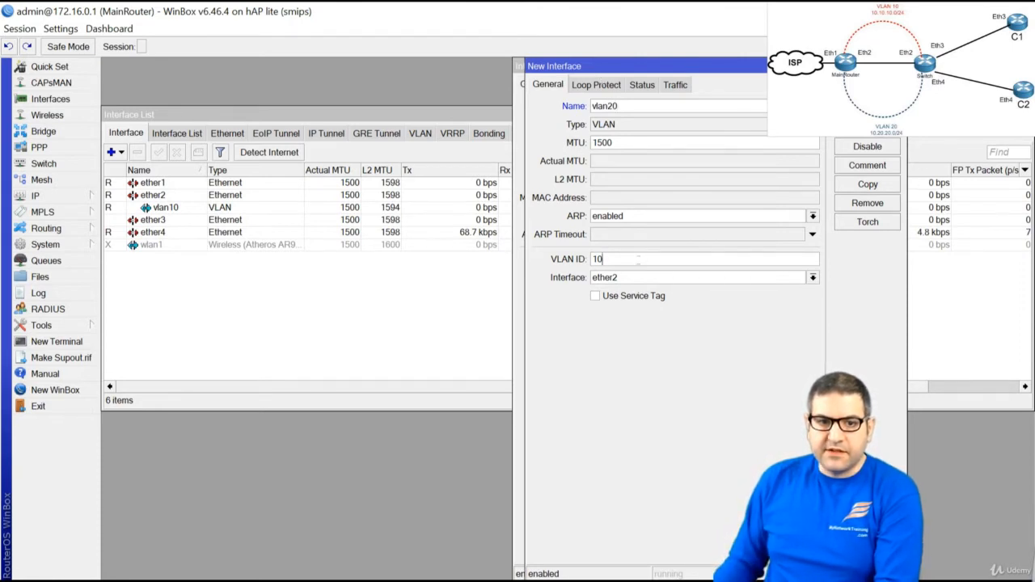
pyautogui.doubleClick(638, 259)
pyautogui.write('20')
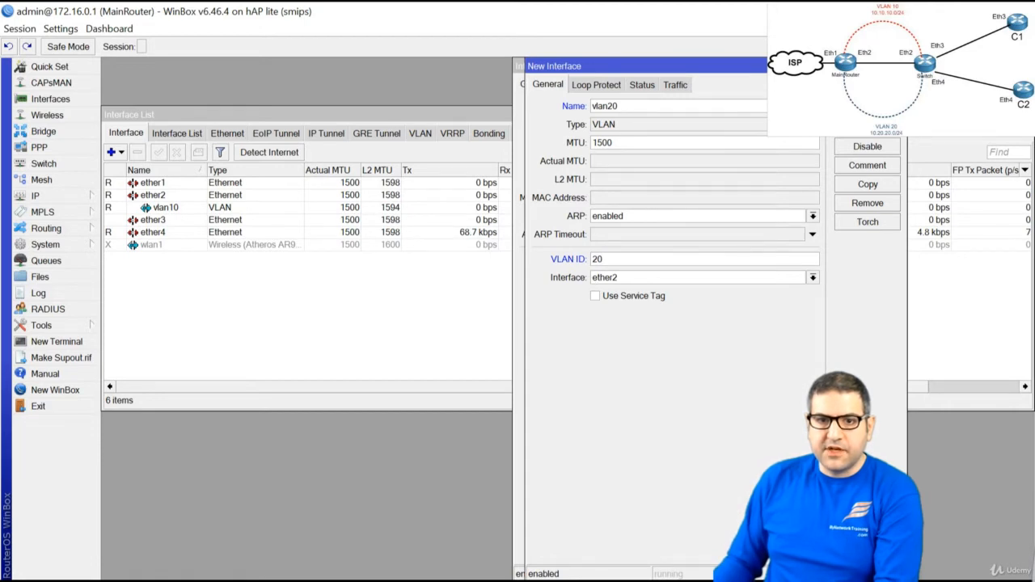
pyautogui.click(863, 85)
pyautogui.click(859, 85)
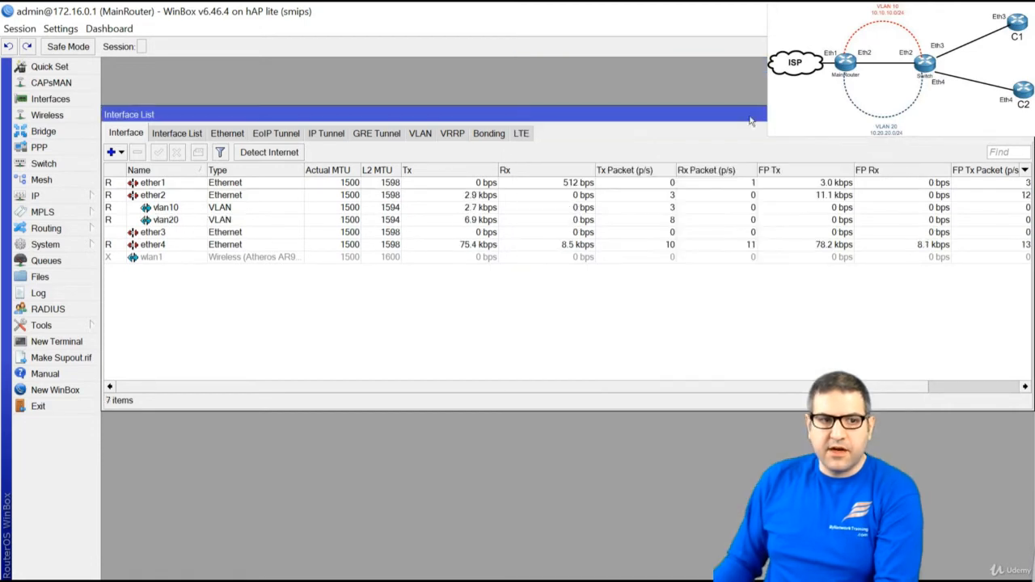
# Check vlan10, vlan20 and parent ether2 in the interface list, then close it
pyautogui.click(178, 209)
pyautogui.click(185, 218)
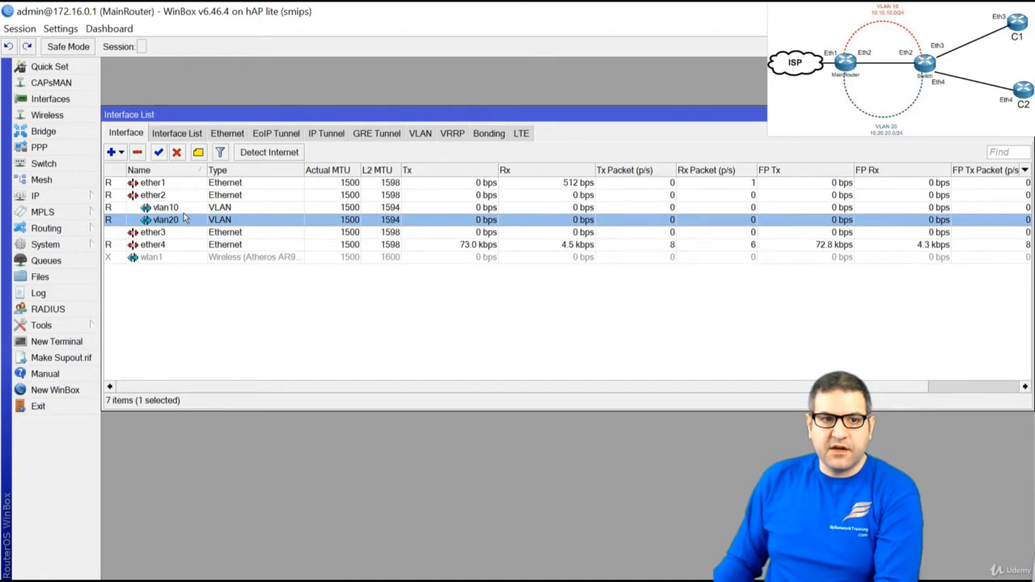
pyautogui.click(179, 207)
pyautogui.click(162, 195)
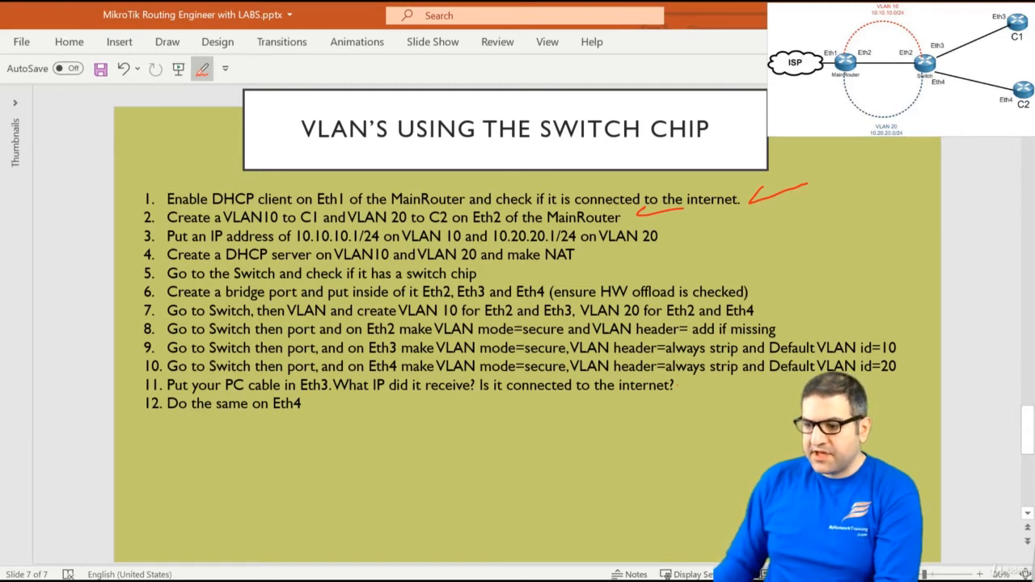
pyautogui.hotkey('alt', 'Tab')
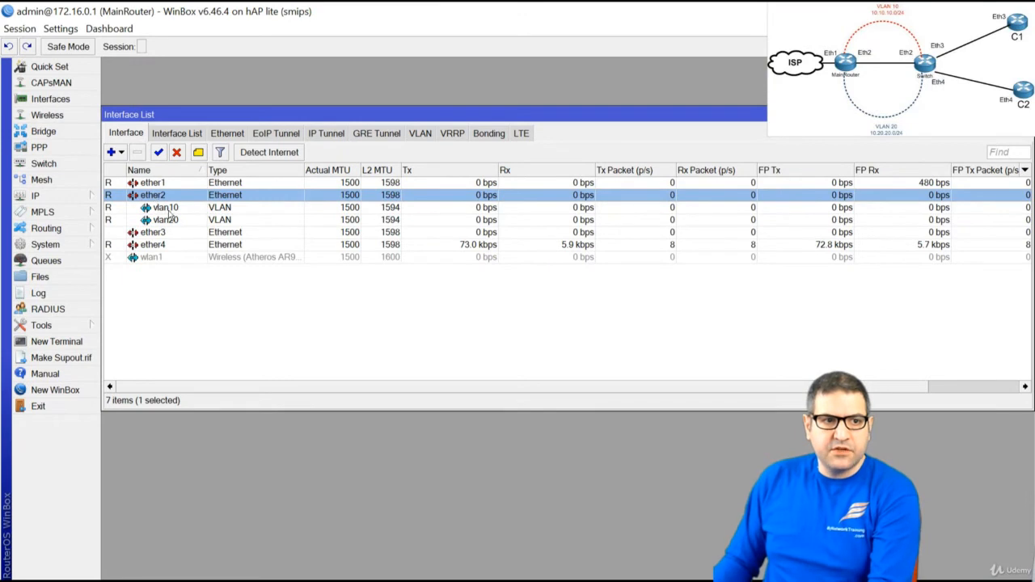
pyautogui.press('Escape')
pyautogui.click(42, 196)
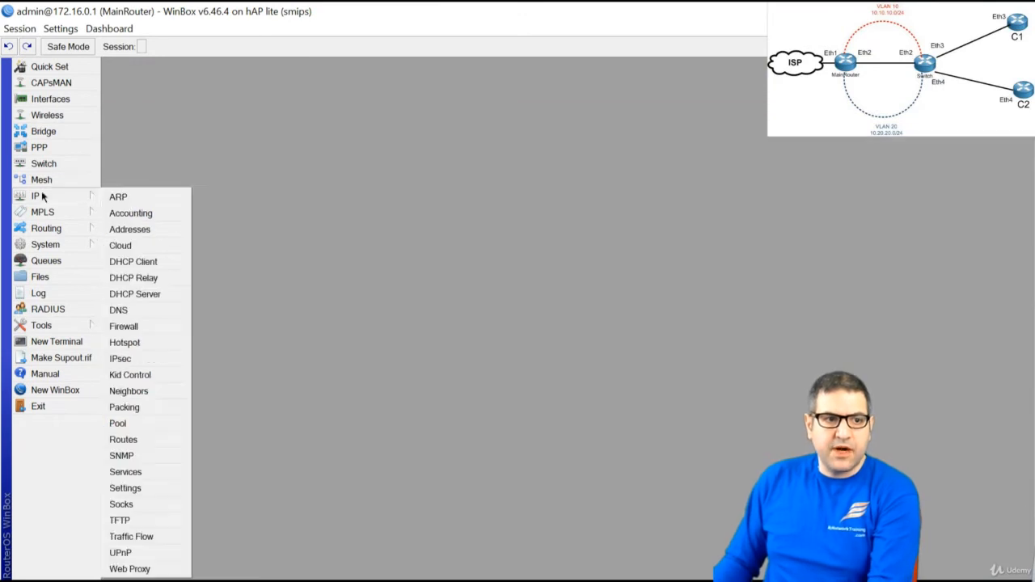
# Add IP address 10.10.10.1/24 on the vlan10 interface
pyautogui.click(130, 230)
pyautogui.click(270, 200)
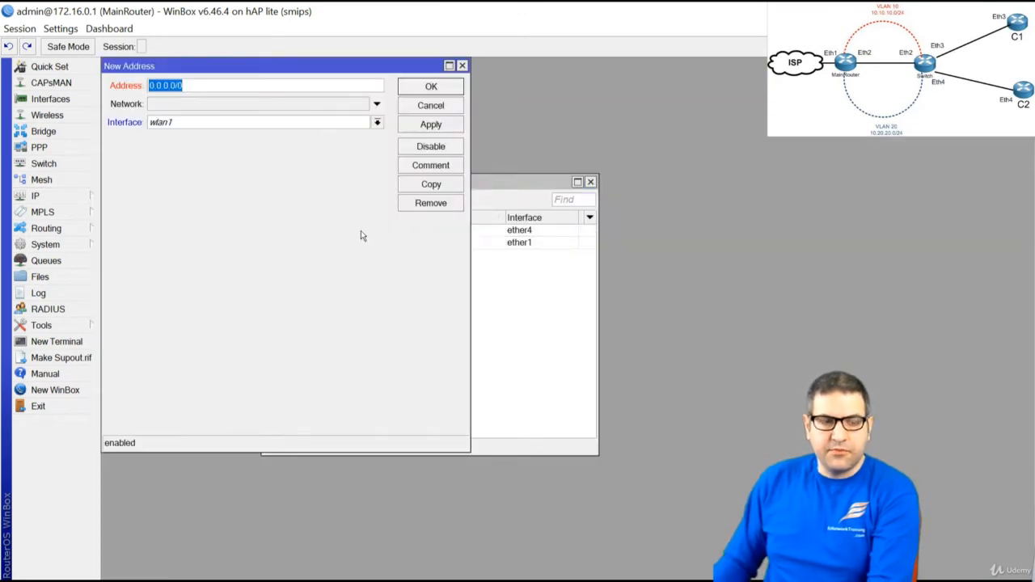
pyautogui.write('10.10.1')
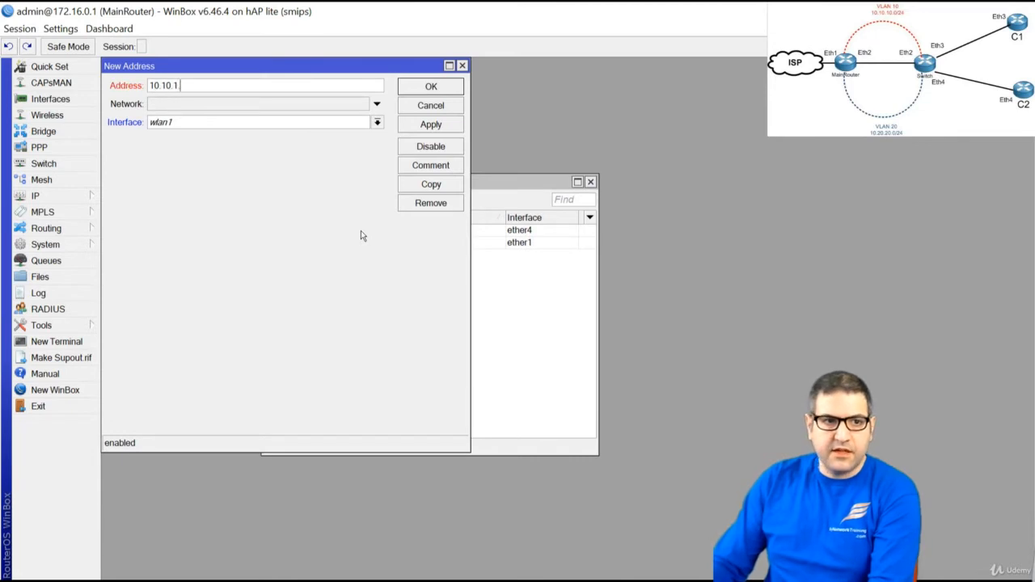
pyautogui.write('.0.1/')
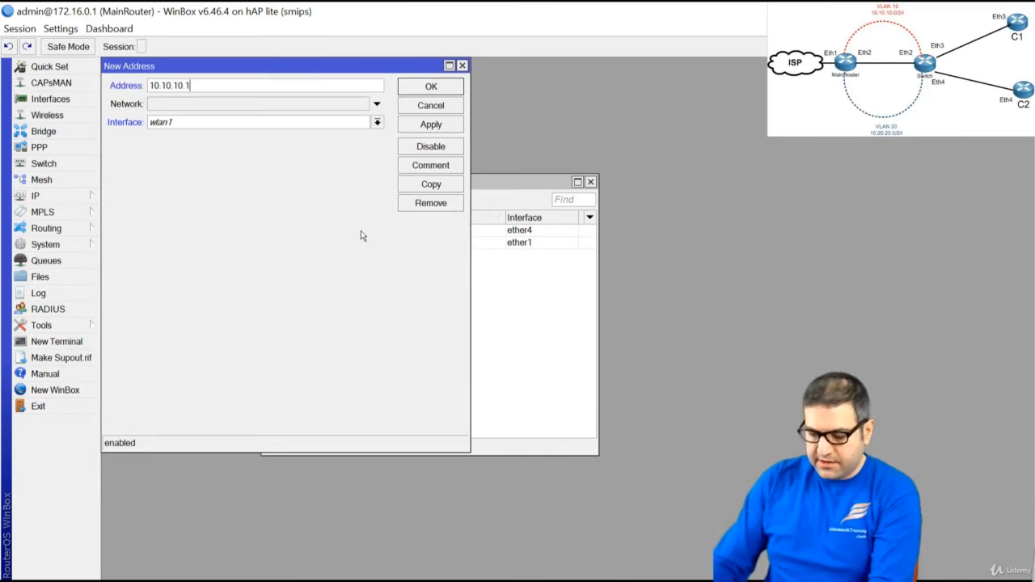
pyautogui.write('24')
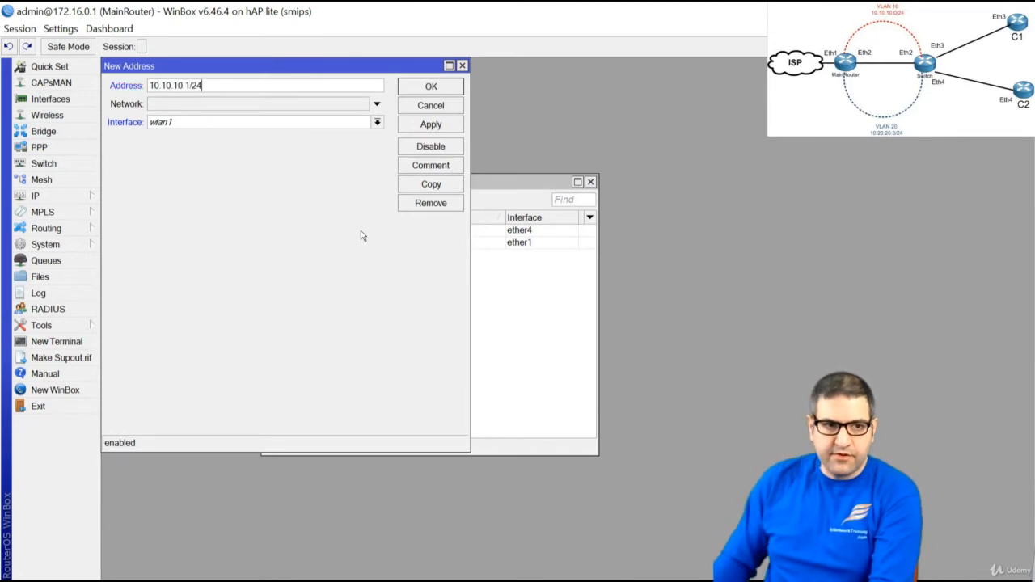
pyautogui.click(202, 124)
pyautogui.click(208, 178)
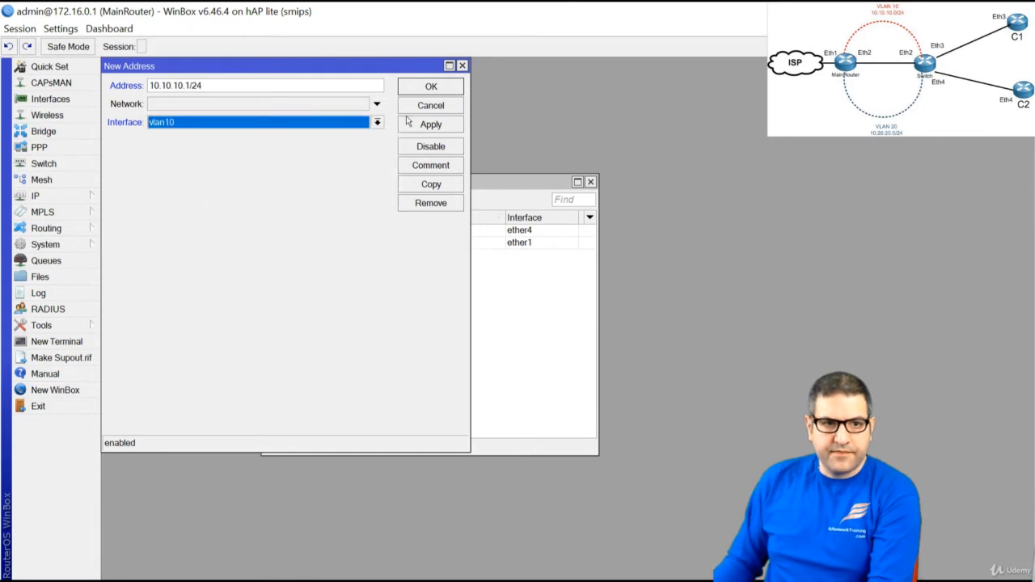
pyautogui.click(438, 129)
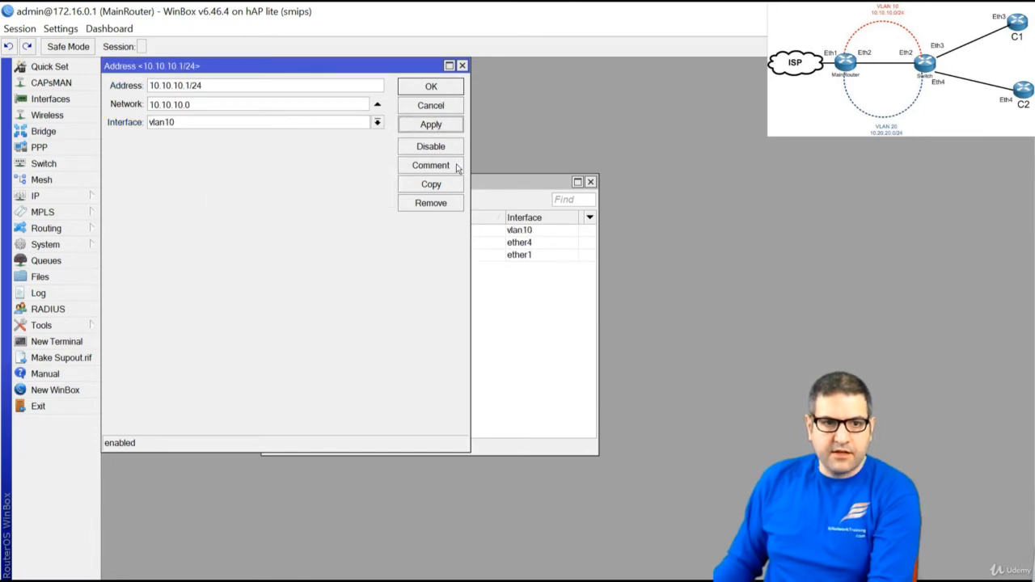
# Duplicate it as 10.20.20.1/24 on vlan20 and check both addresses in the list
pyautogui.click(445, 186)
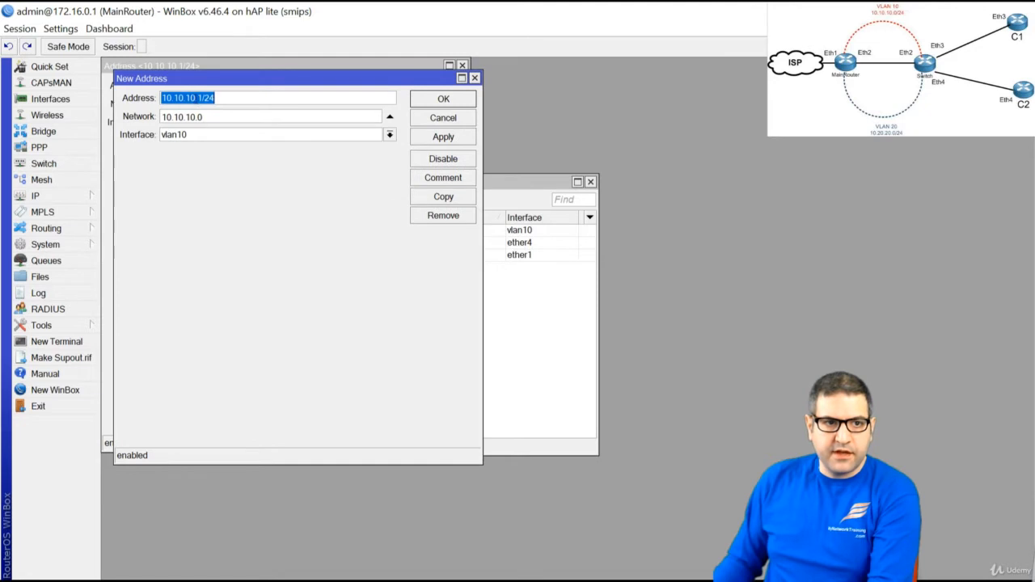
pyautogui.moveTo(196, 98); pyautogui.dragTo(174, 98)
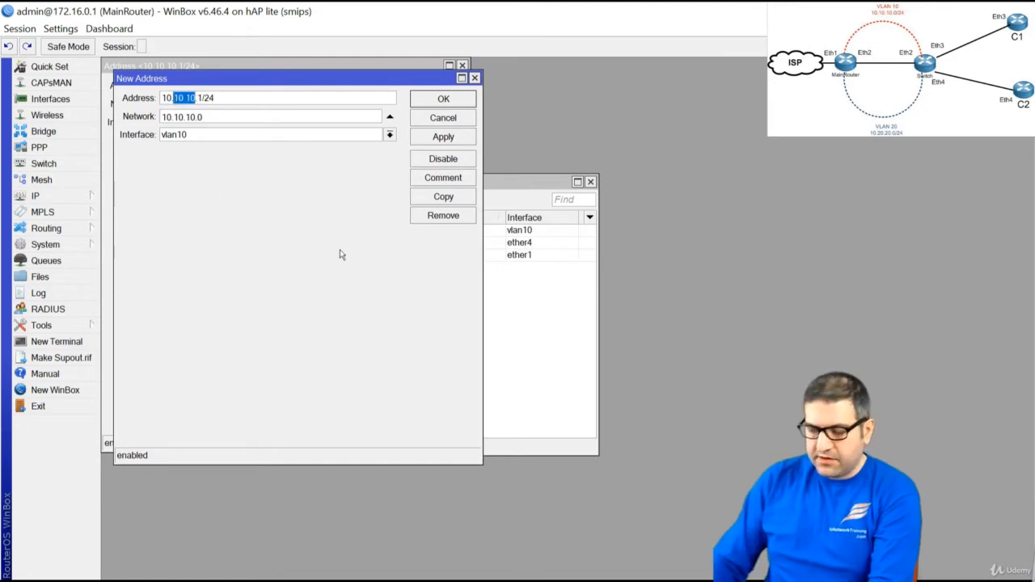
pyautogui.write('20.20')
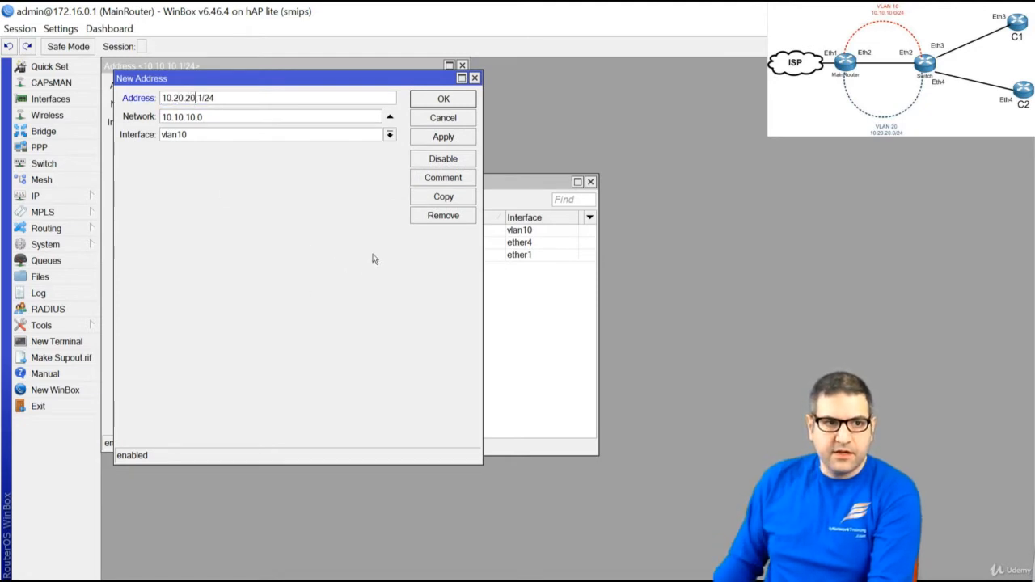
pyautogui.click(288, 135)
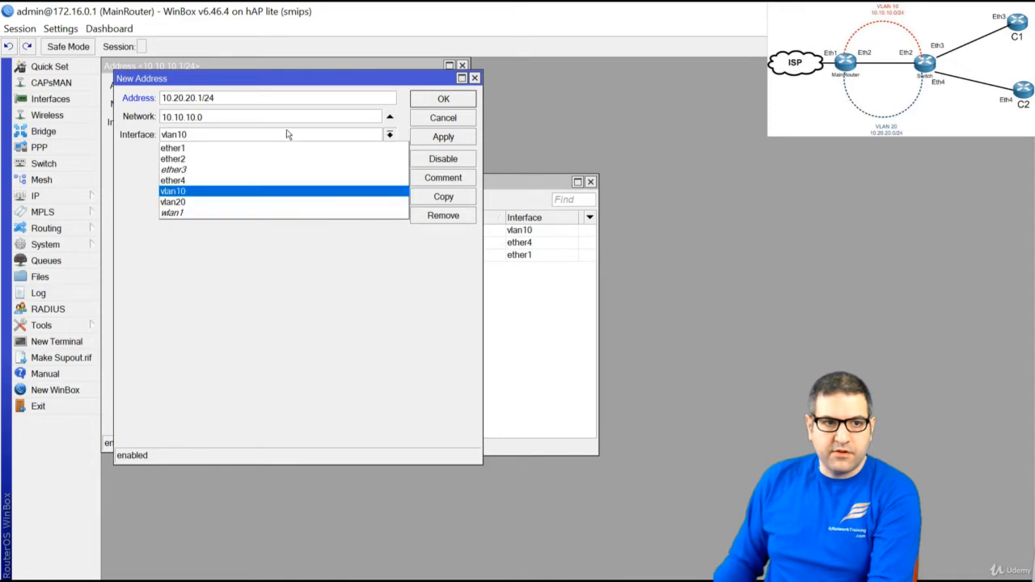
pyautogui.click(220, 204)
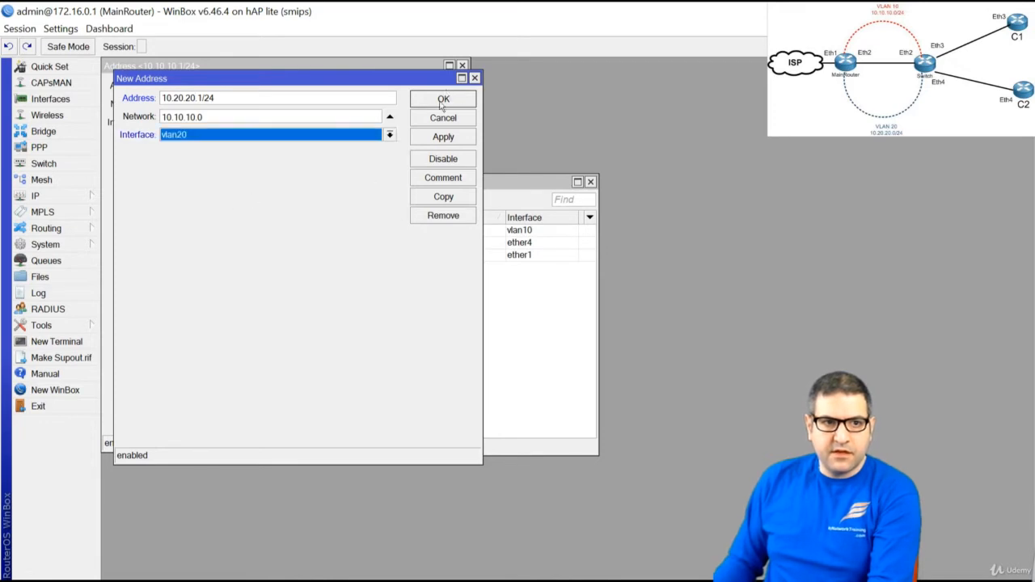
pyautogui.click(443, 138)
pyautogui.click(456, 99)
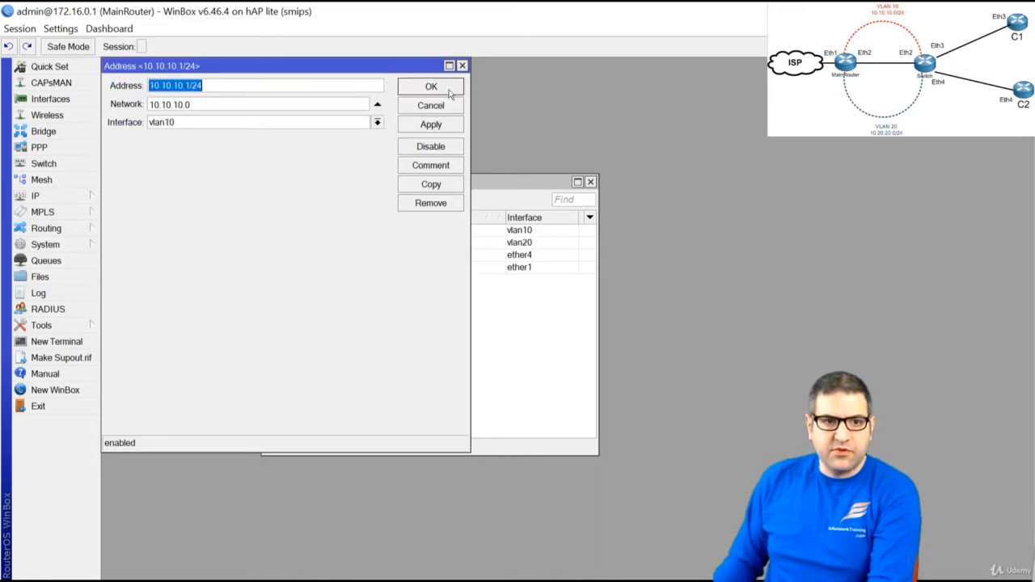
pyautogui.click(441, 86)
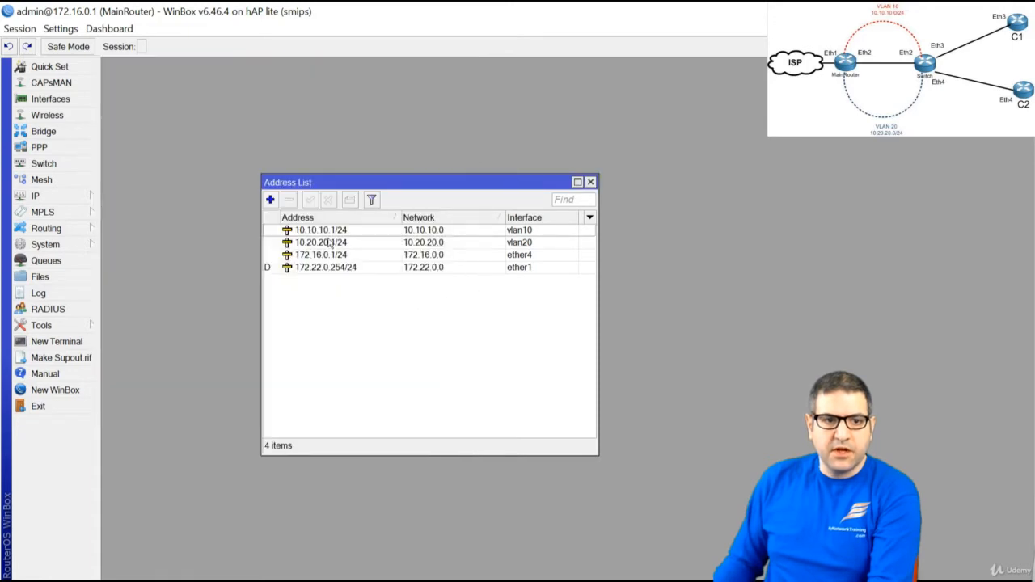
pyautogui.click(334, 232)
pyautogui.click(343, 243)
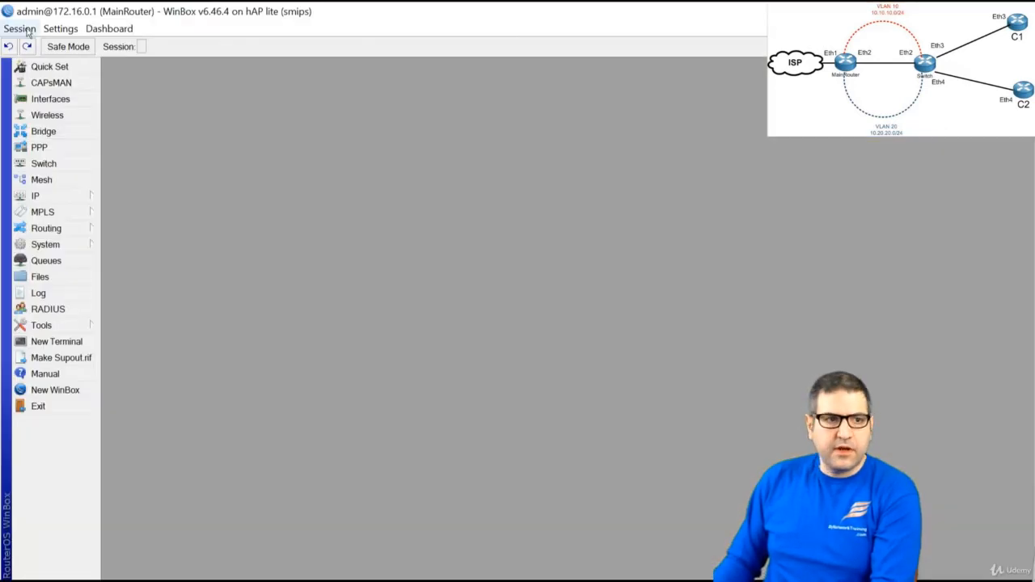
# Run DHCP Setup on vlan10 with pool 10.10.10.2-254, gateway 10.10.10.1, DNS 8.8.8.8/8.8.4.4
pyautogui.click(35, 196)
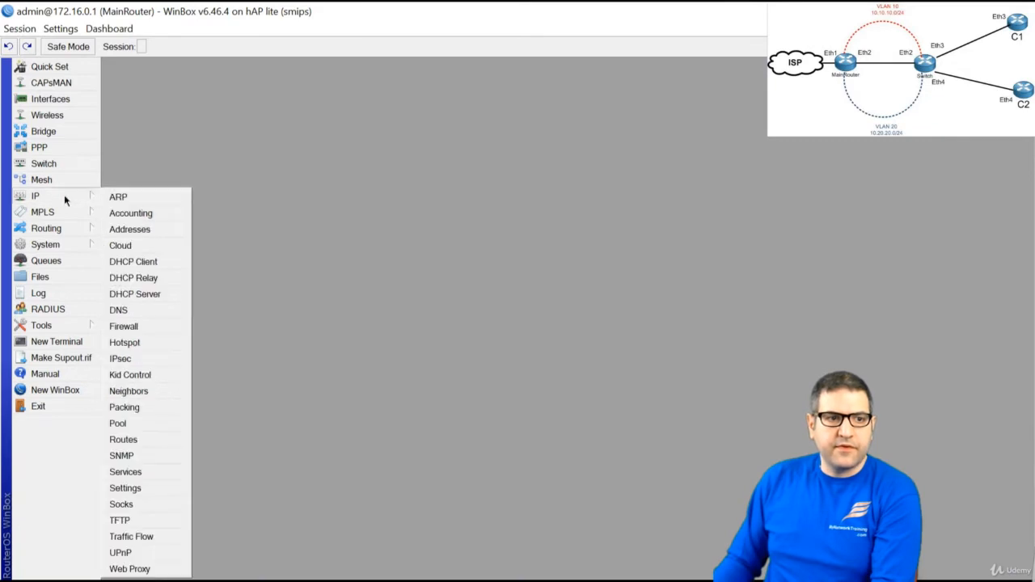
pyautogui.click(159, 295)
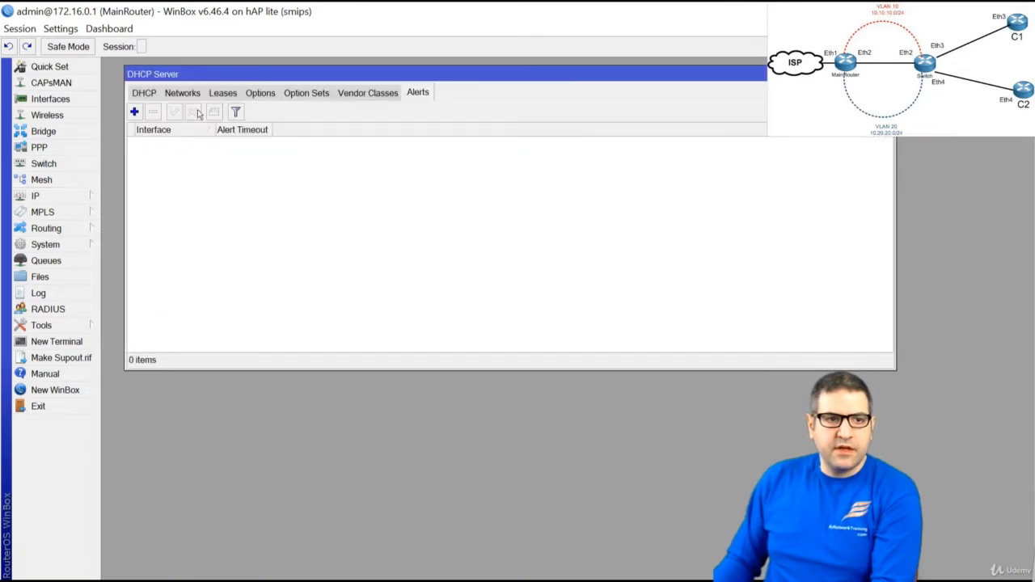
pyautogui.click(145, 95)
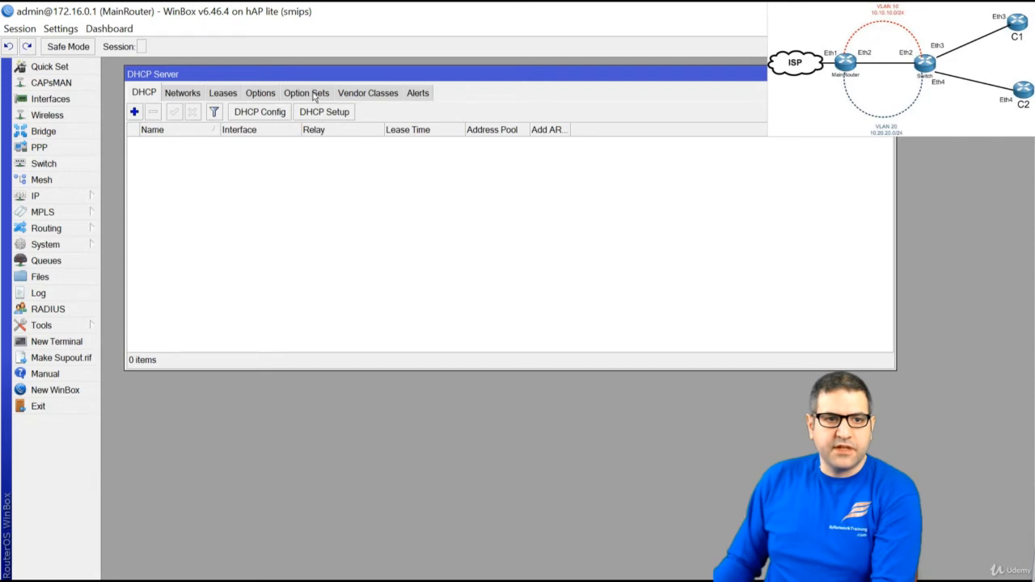
pyautogui.click(324, 111)
pyautogui.click(389, 196)
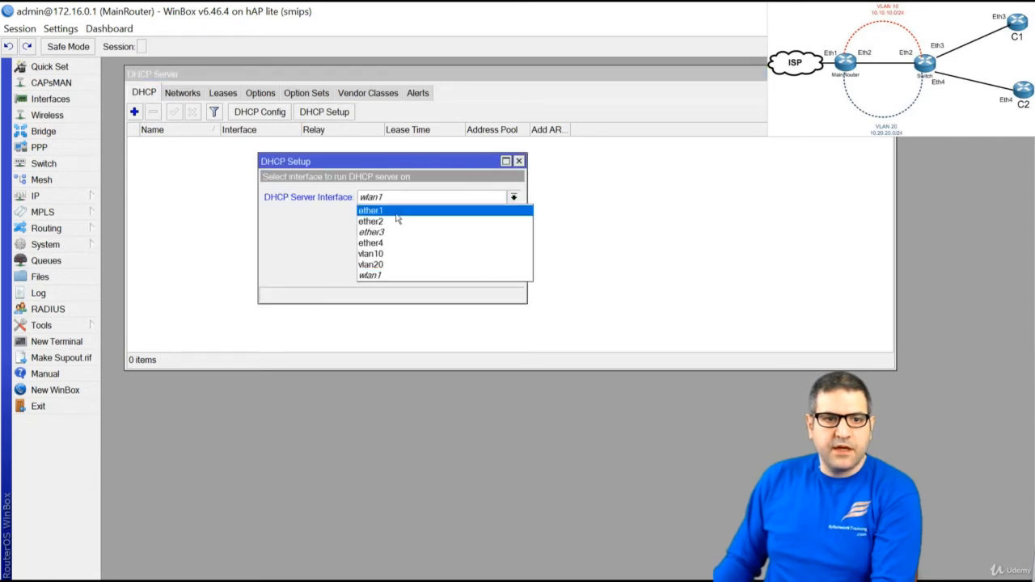
pyautogui.click(400, 256)
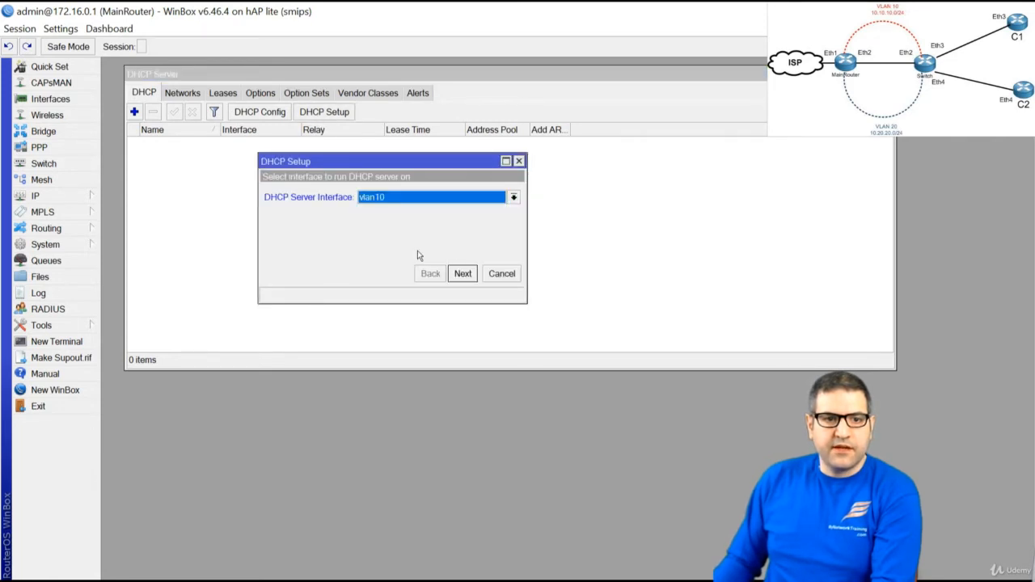
pyautogui.click(469, 279)
pyautogui.click(469, 281)
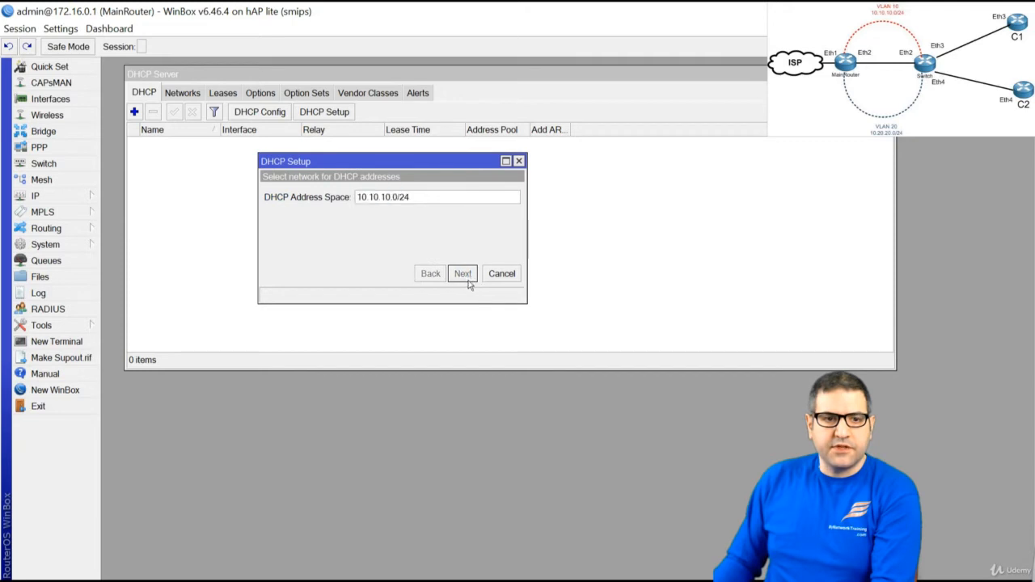
pyautogui.click(468, 278)
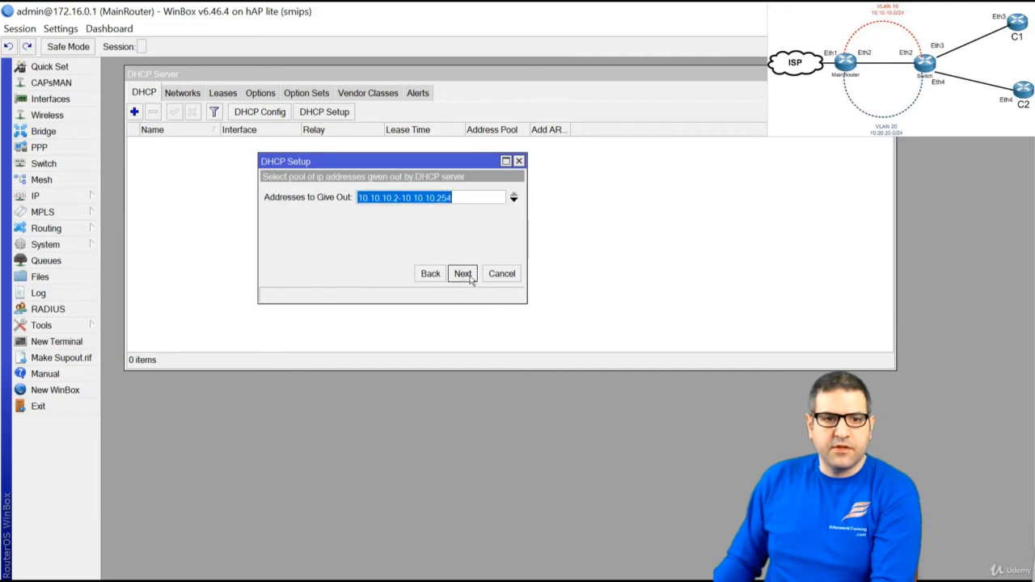
pyautogui.click(465, 280)
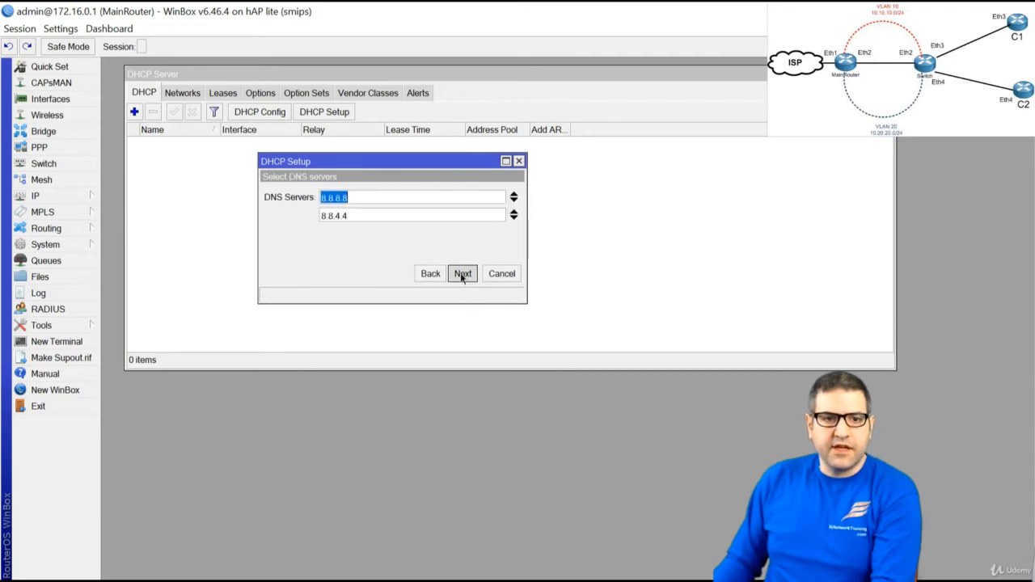
pyautogui.click(469, 277)
pyautogui.click(463, 275)
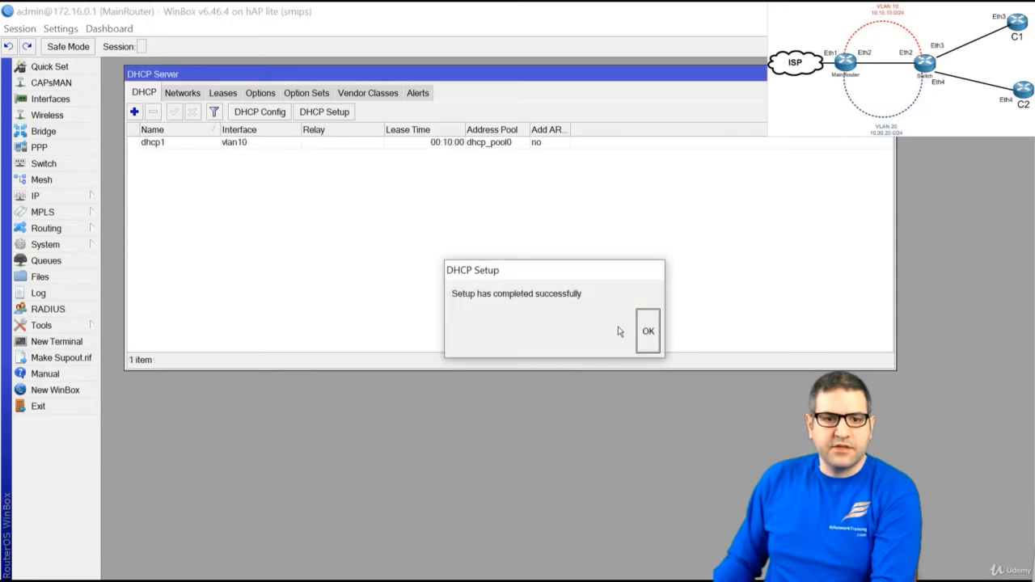
pyautogui.click(646, 333)
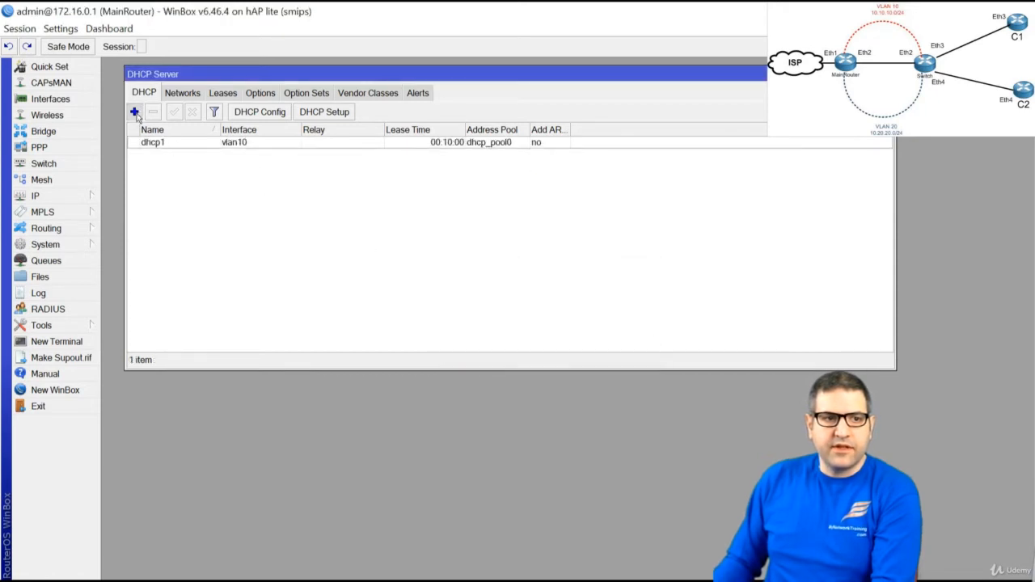
# Run DHCP Setup on vlan20 with pool 10.20.20.2-254, gateway 10.20.20.1, 10-minute leases
pyautogui.click(134, 112)
pyautogui.press('Escape')
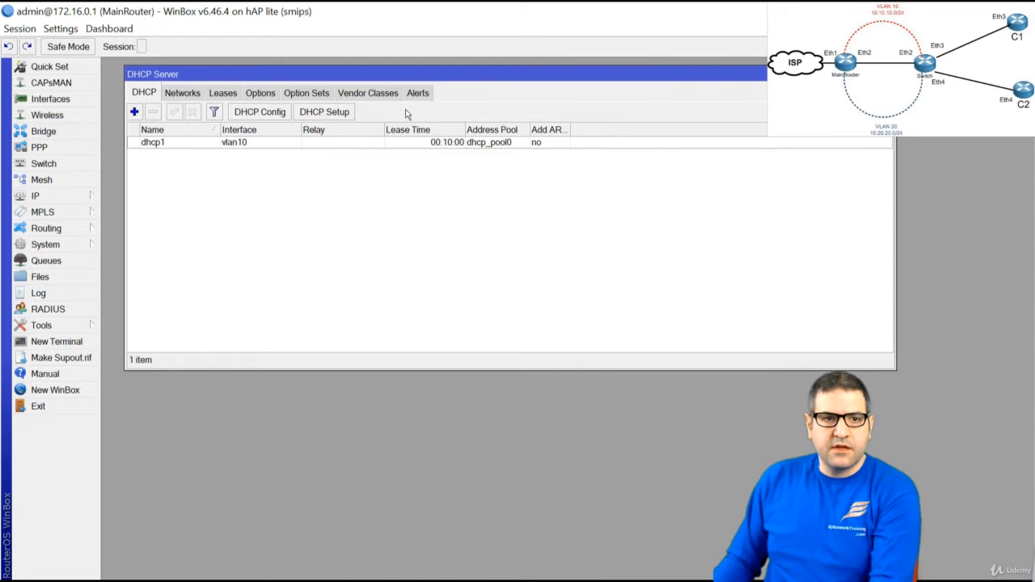
pyautogui.click(334, 112)
pyautogui.click(418, 197)
pyautogui.click(414, 265)
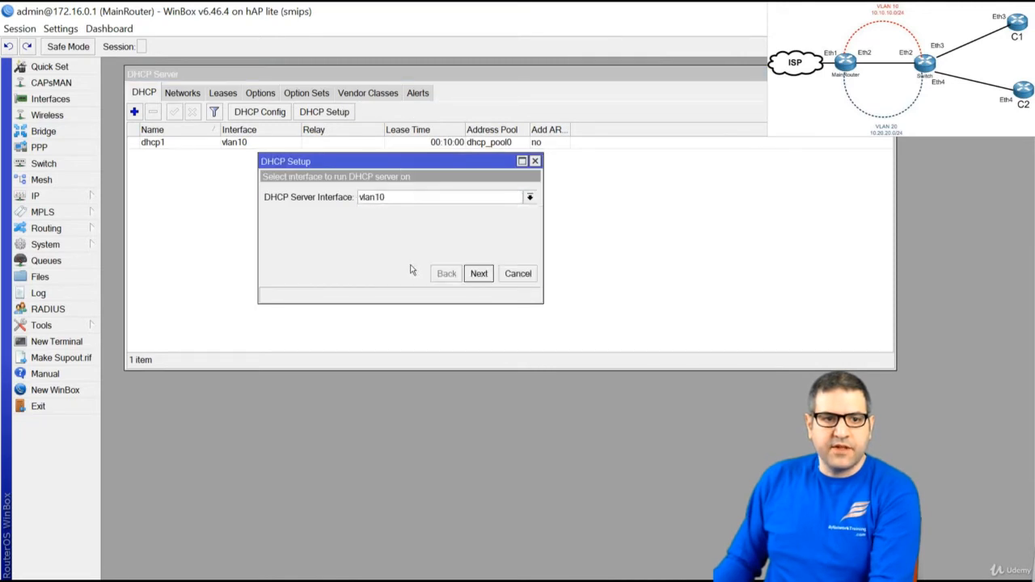
pyautogui.click(479, 274)
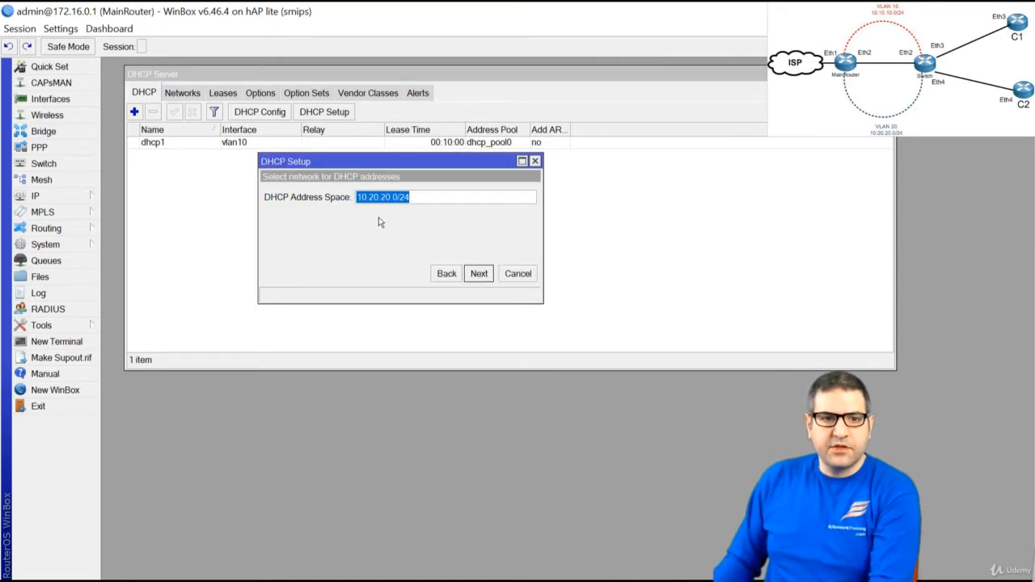
pyautogui.click(485, 280)
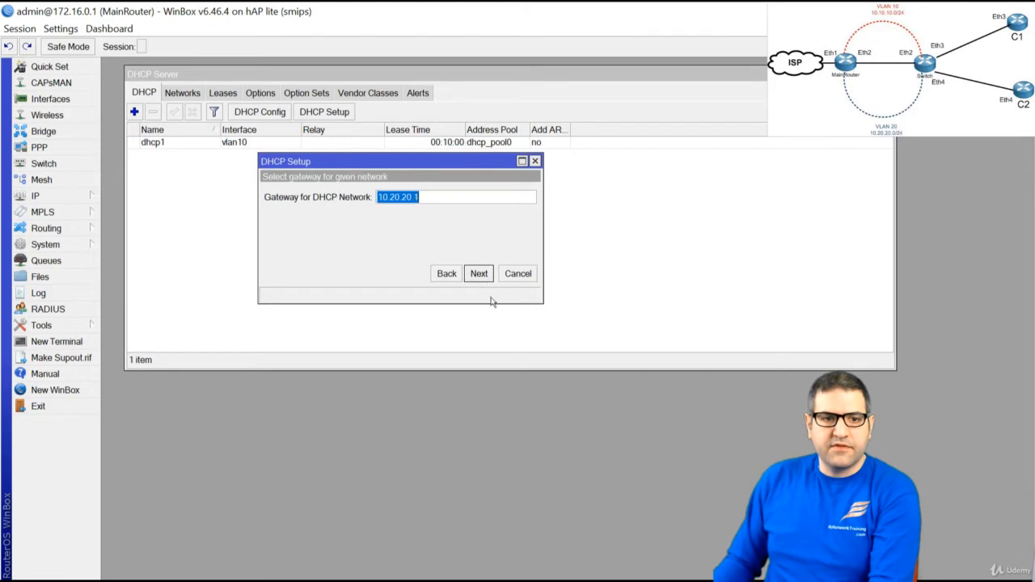
pyautogui.click(478, 276)
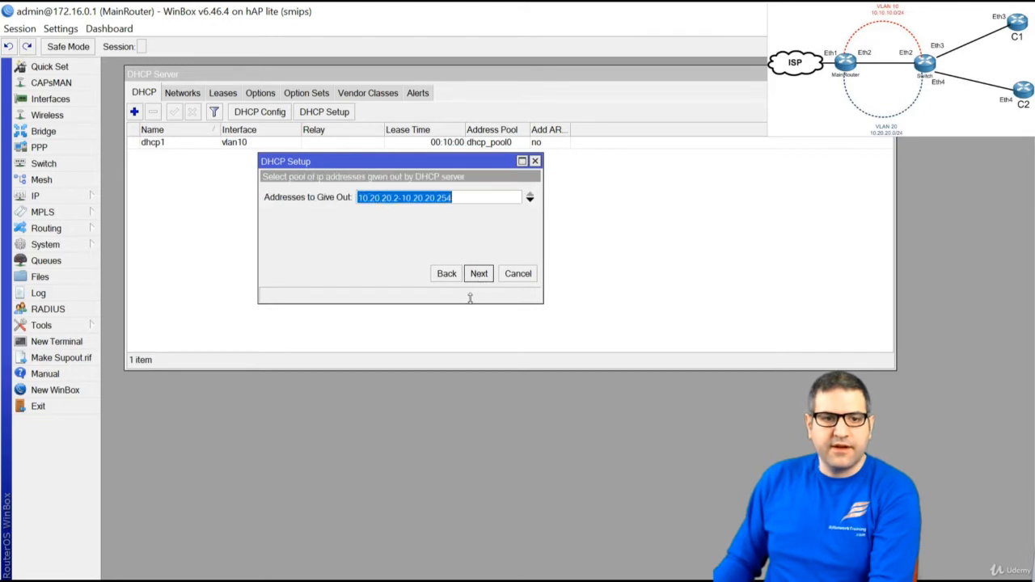
pyautogui.click(477, 279)
pyautogui.click(480, 277)
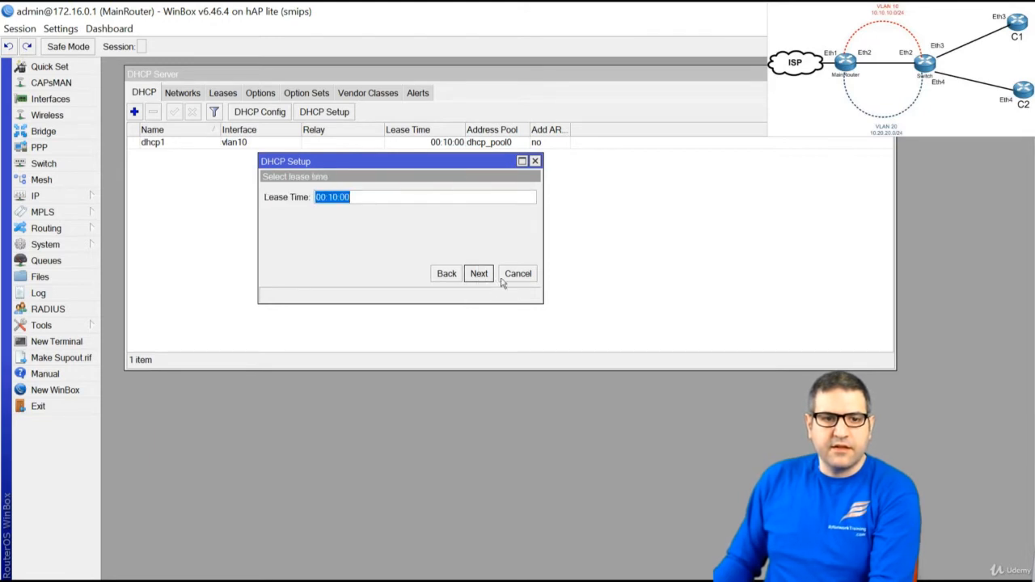
pyautogui.click(483, 275)
pyautogui.click(648, 330)
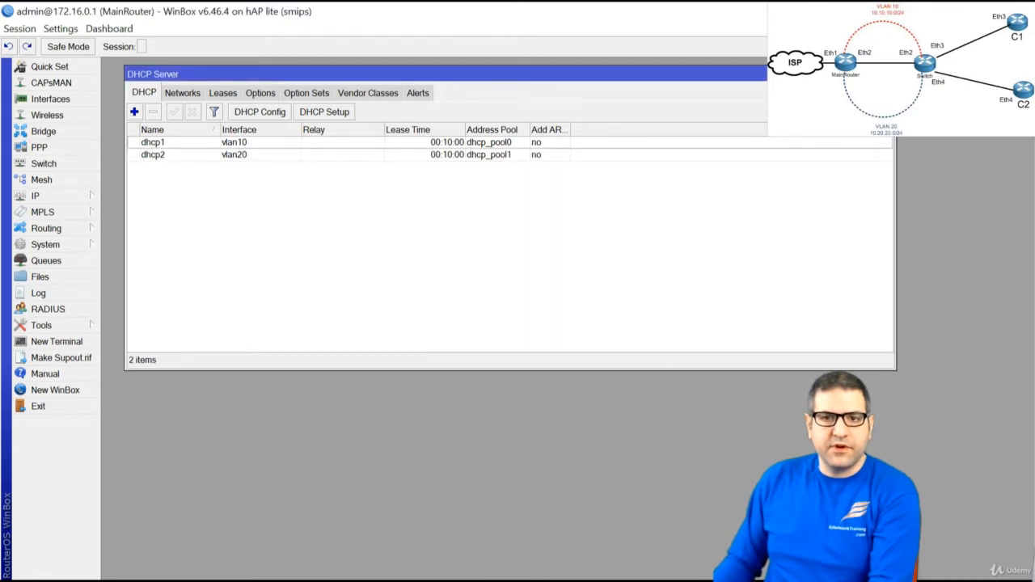
# Add a srcnat firewall NAT rule with action masquerade, then return to the WinBox loader
pyautogui.click(887, 74)
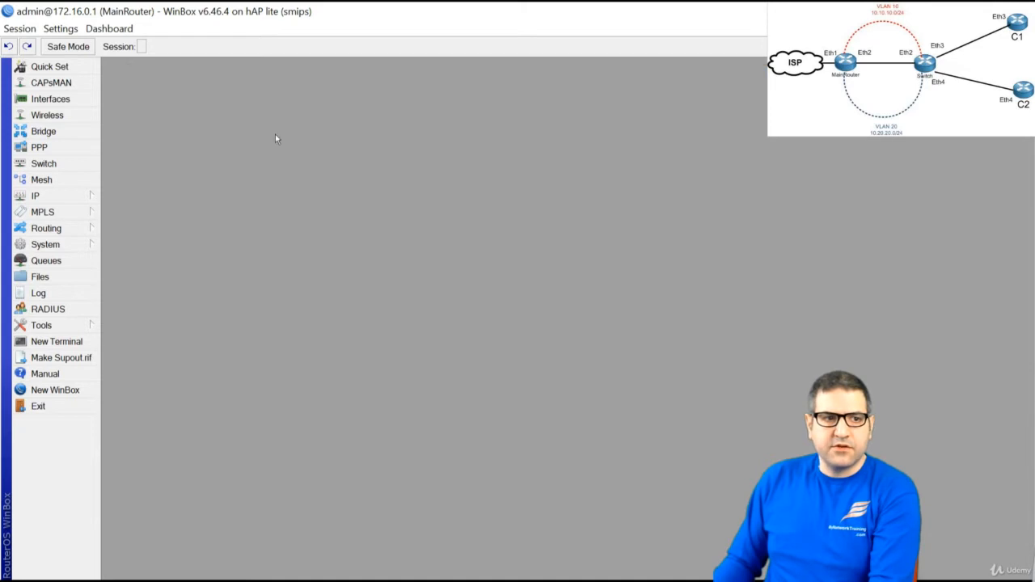
pyautogui.click(68, 198)
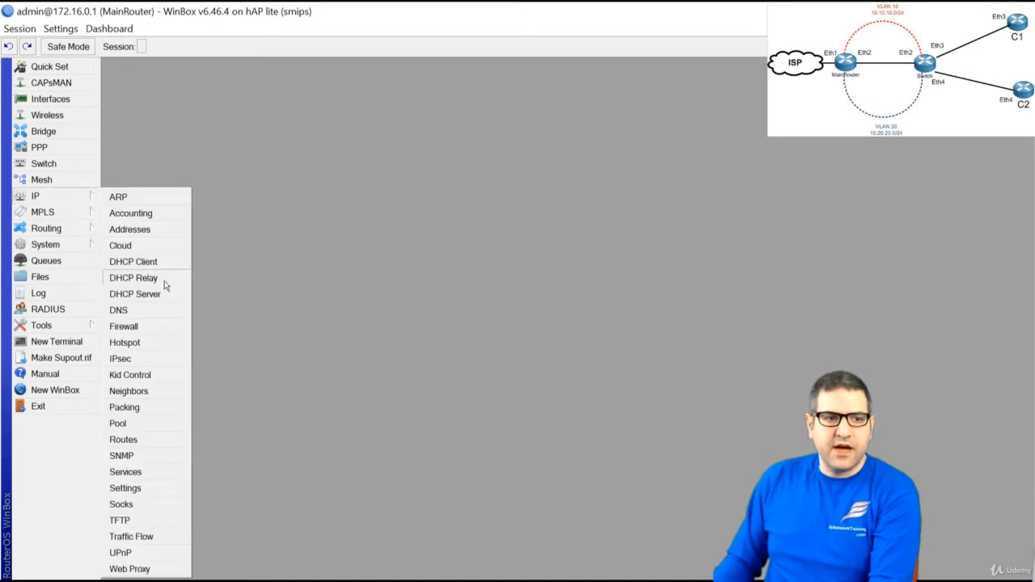
pyautogui.click(134, 330)
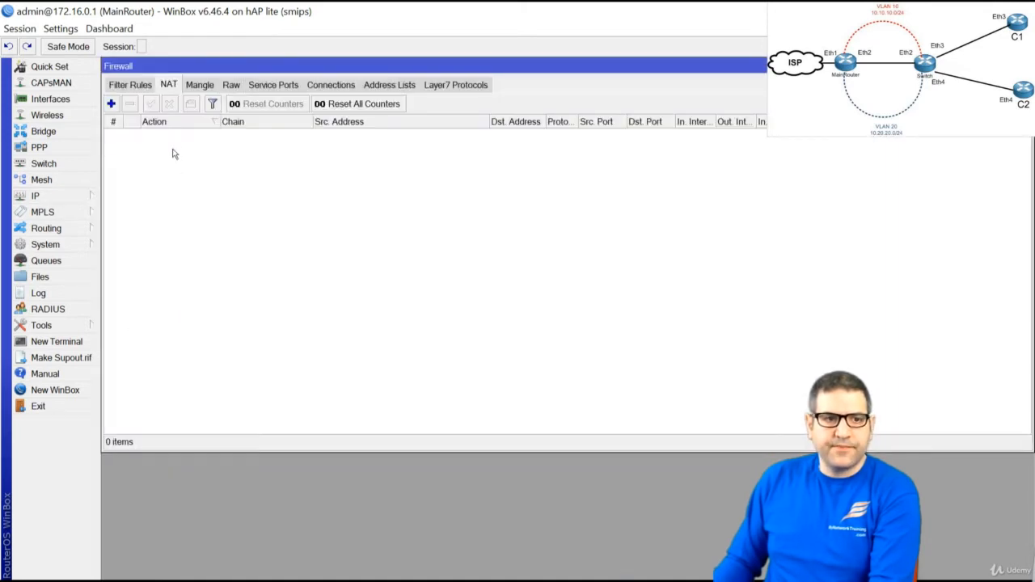
pyautogui.click(112, 103)
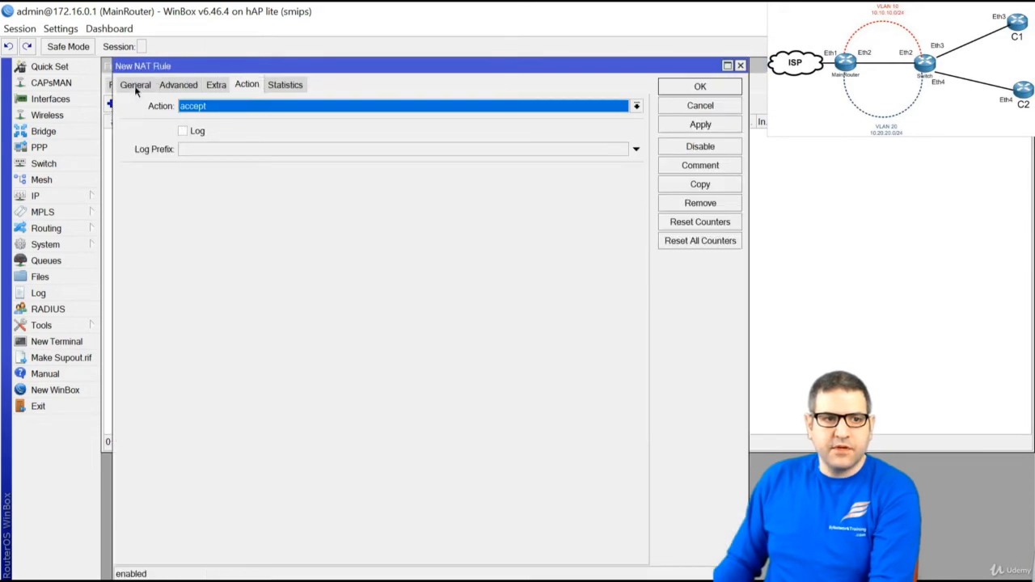
pyautogui.click(135, 85)
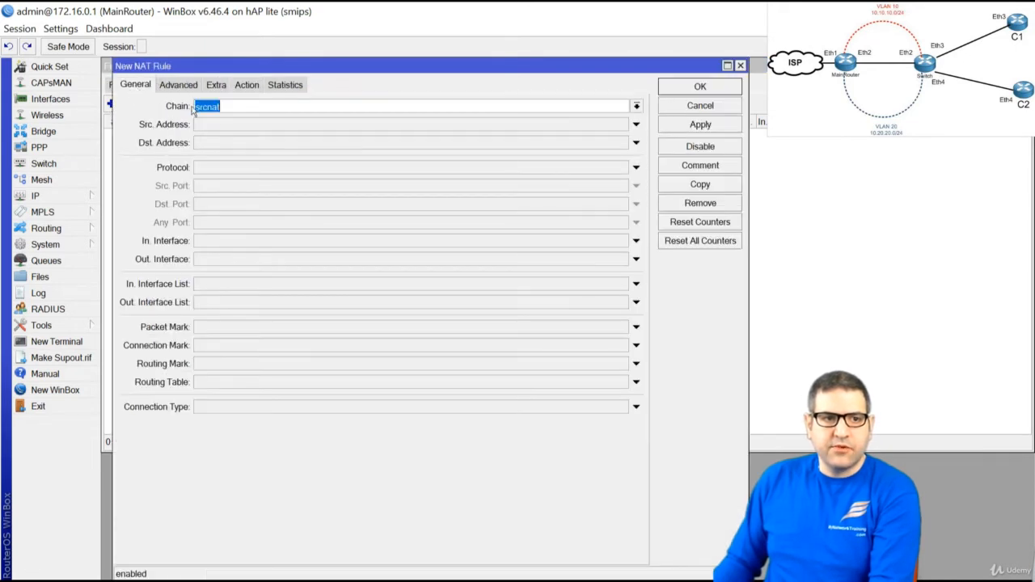
pyautogui.click(247, 85)
pyautogui.click(241, 109)
pyautogui.click(260, 190)
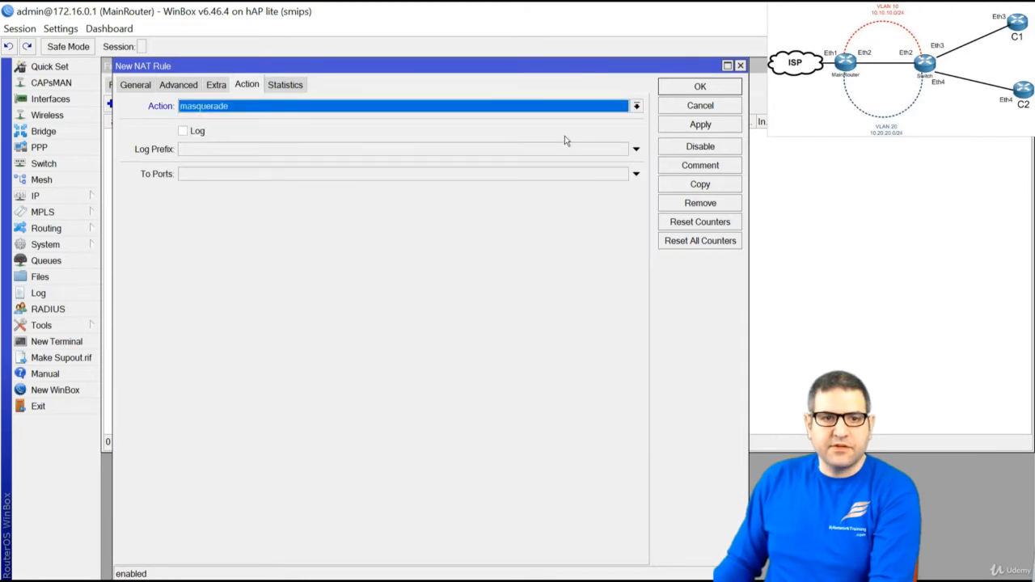
pyautogui.click(714, 87)
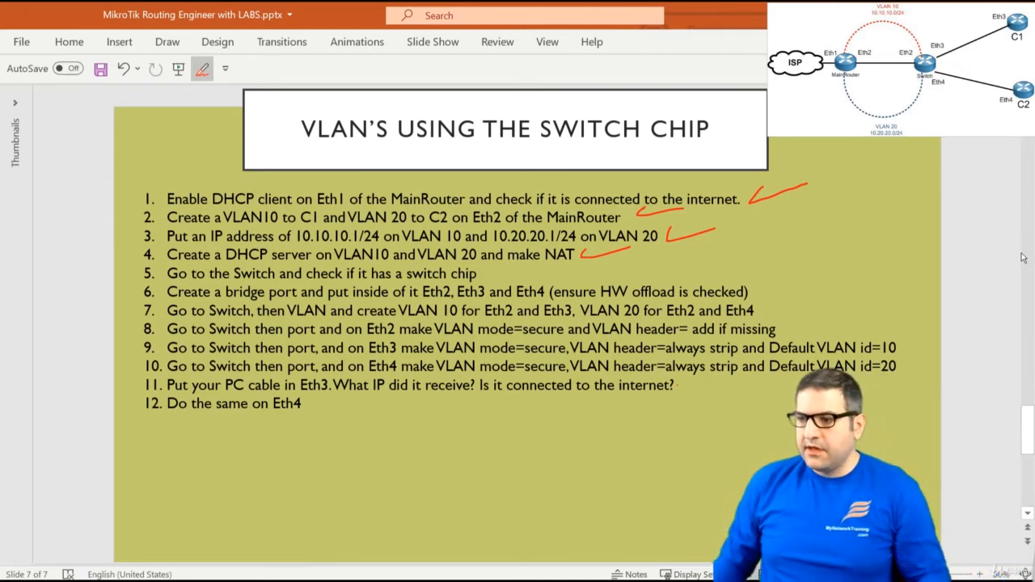
pyautogui.hotkey('alt', 'Tab')
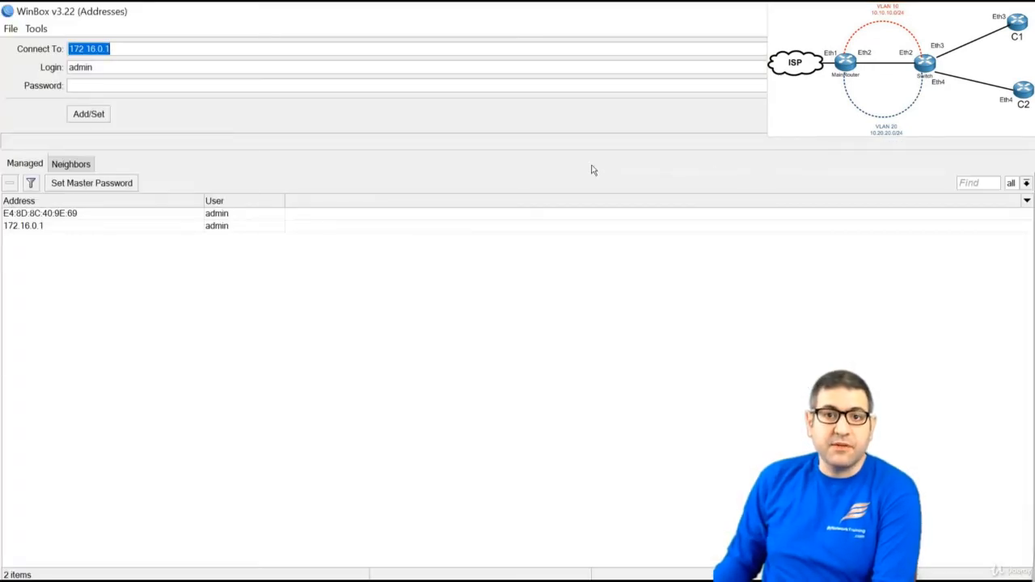
# Connect to the switch at 172.16.0.3 and verify its switch chip is an Atheros 8227
pyautogui.click(111, 49)
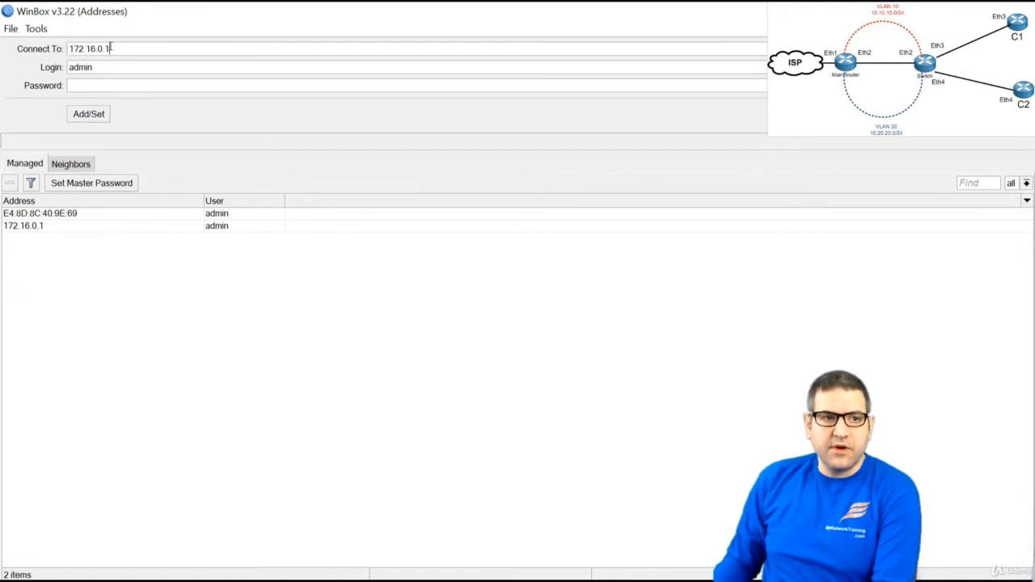
pyautogui.press('BackSpace')
pyautogui.write('3')
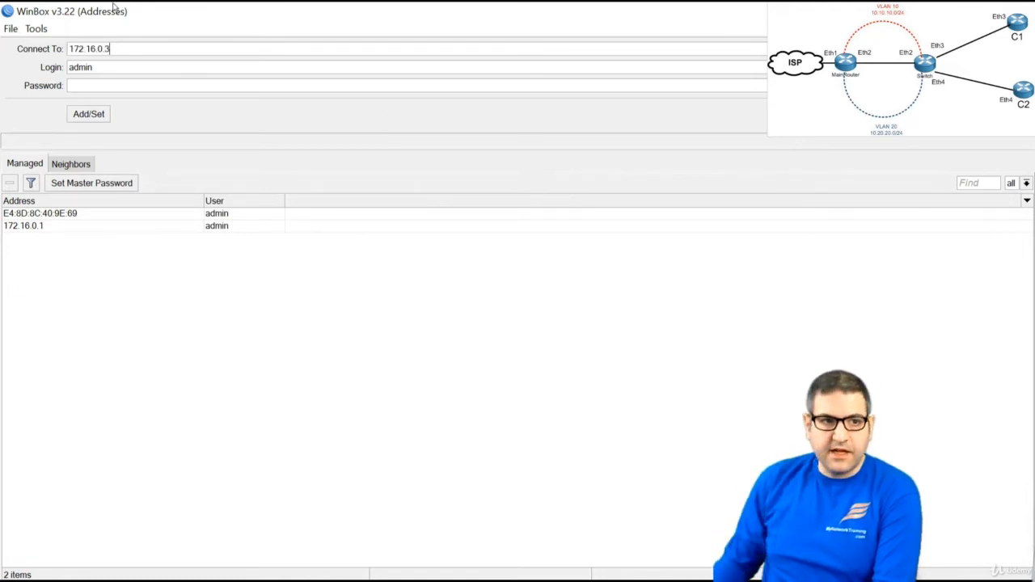
pyautogui.press('Return')
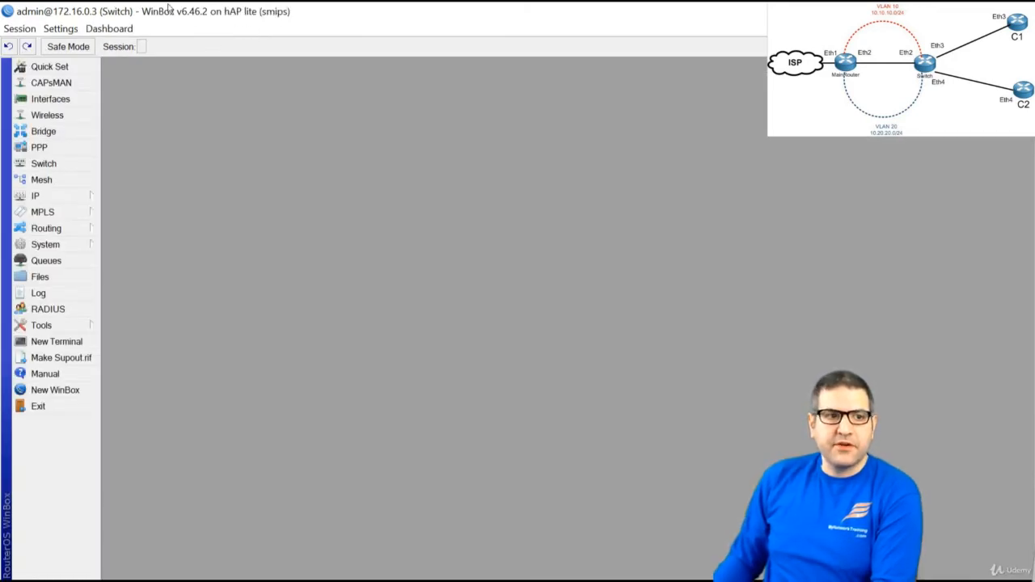
pyautogui.click(42, 165)
pyautogui.click(304, 209)
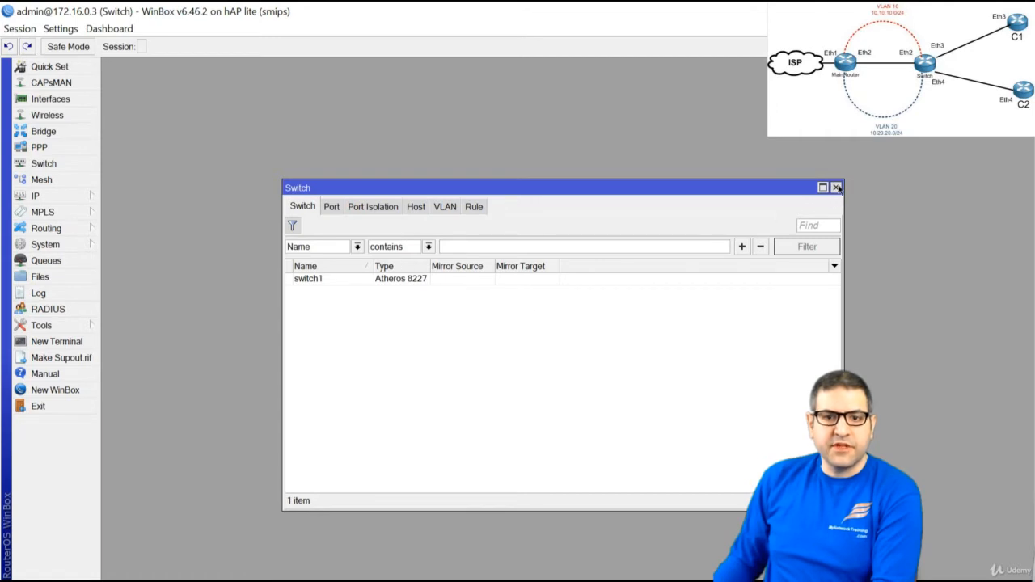
pyautogui.click(837, 187)
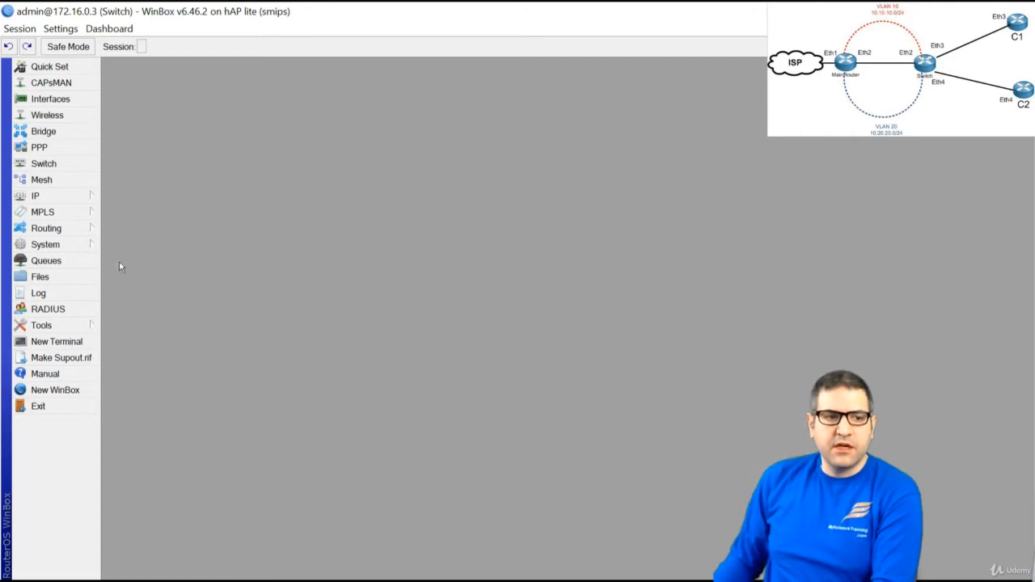
# Run 'interface ethernet switch print' in a terminal, listing switch1 as Atheros-8227
pyautogui.click(78, 346)
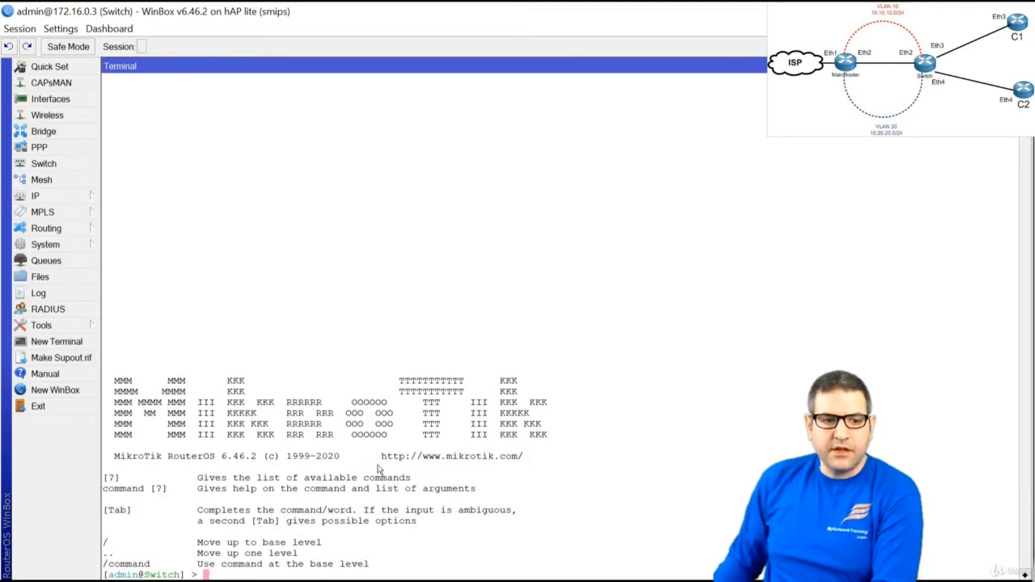
pyautogui.write('inter')
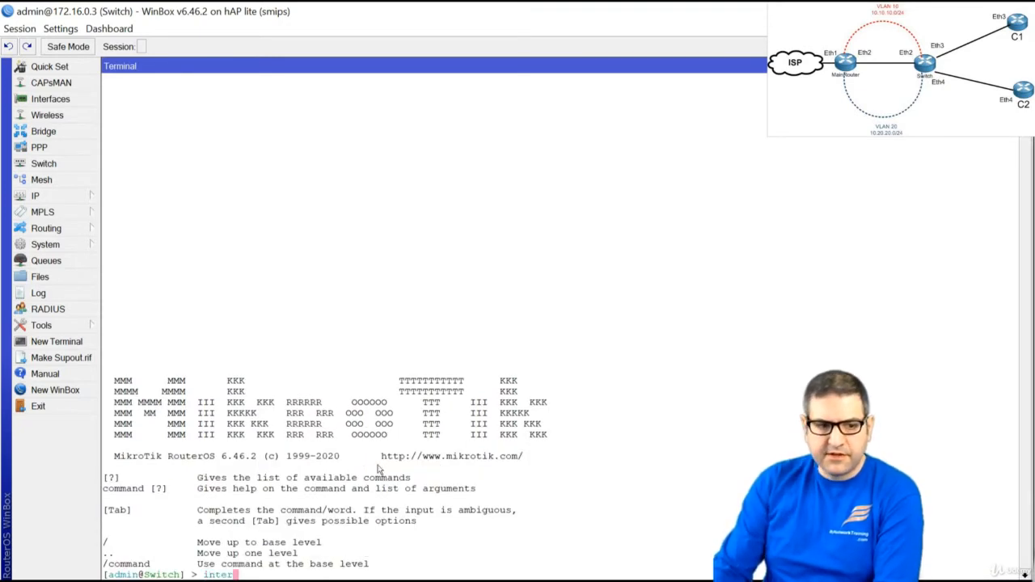
pyautogui.write('face ethernet sw')
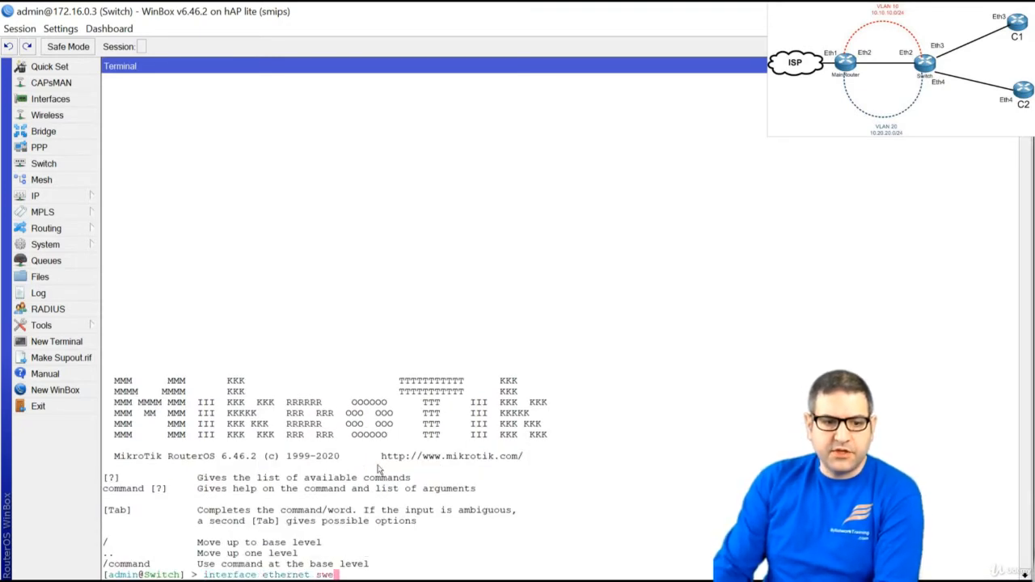
pyautogui.write('itch print')
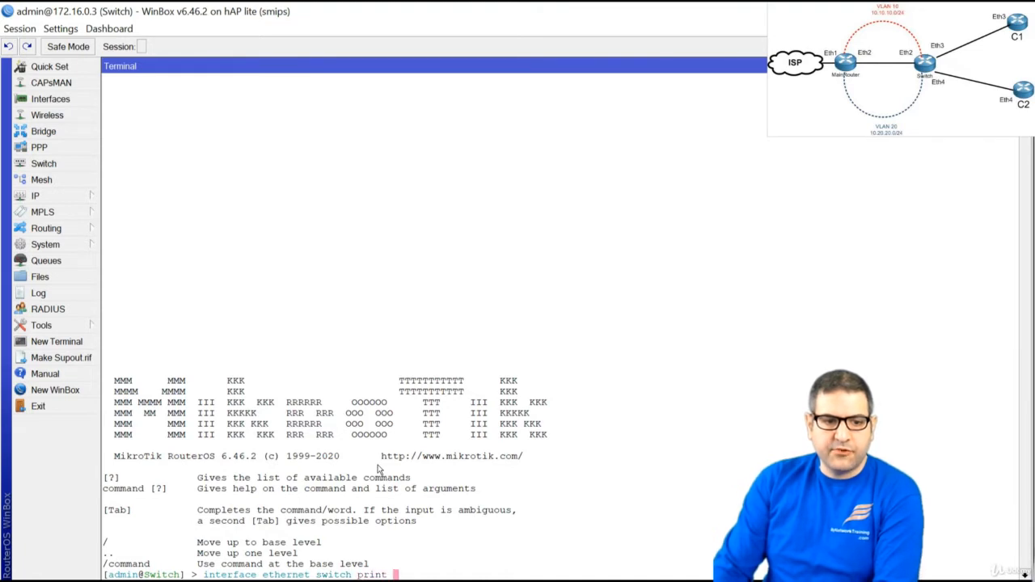
pyautogui.press('Return')
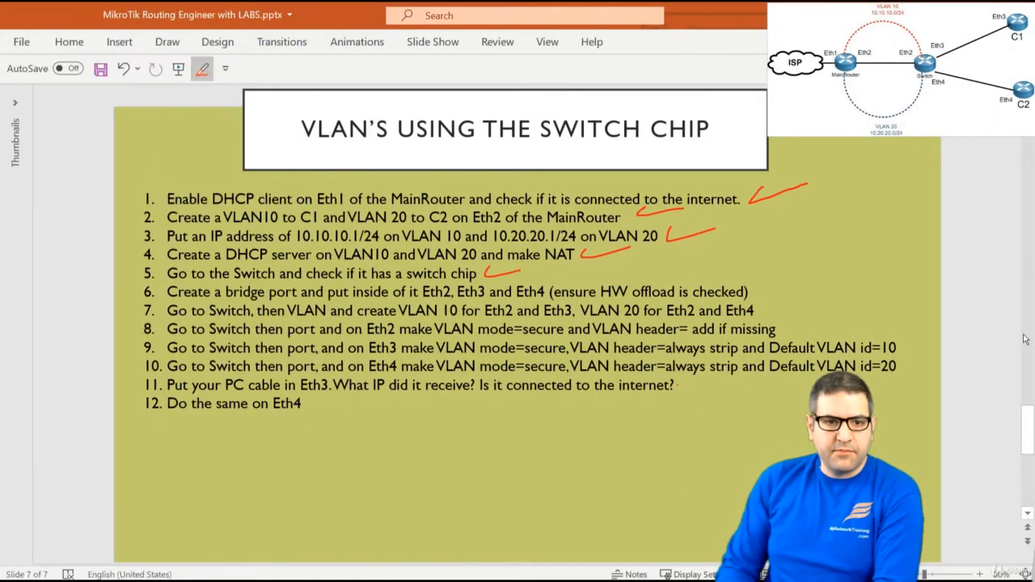
# Finish the red check mark beside step 5, then go to the Switch Chip Features wiki page
pyautogui.moveTo(520, 271); pyautogui.dragTo(534, 266)
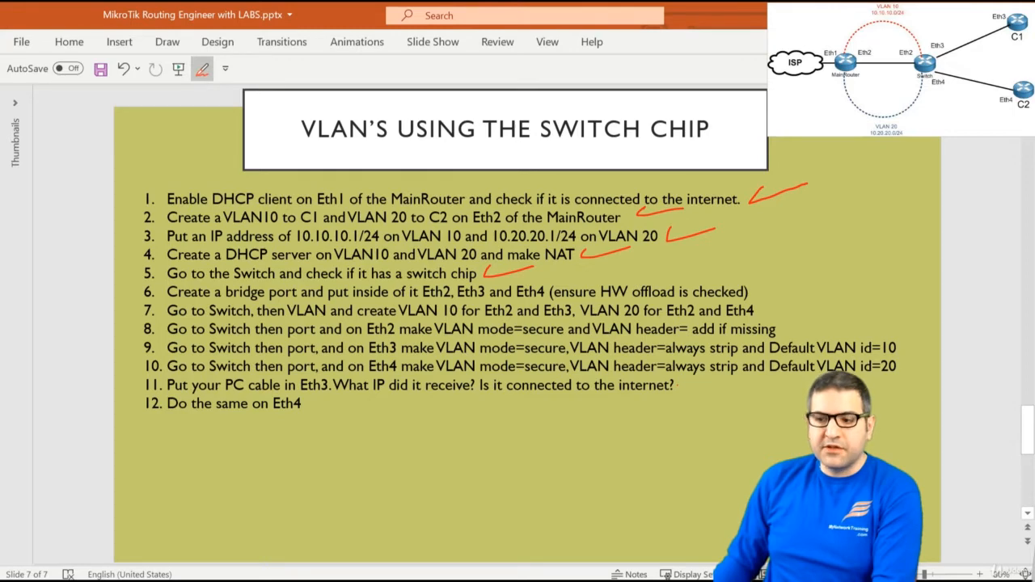
pyautogui.hotkey('alt', 'Tab')
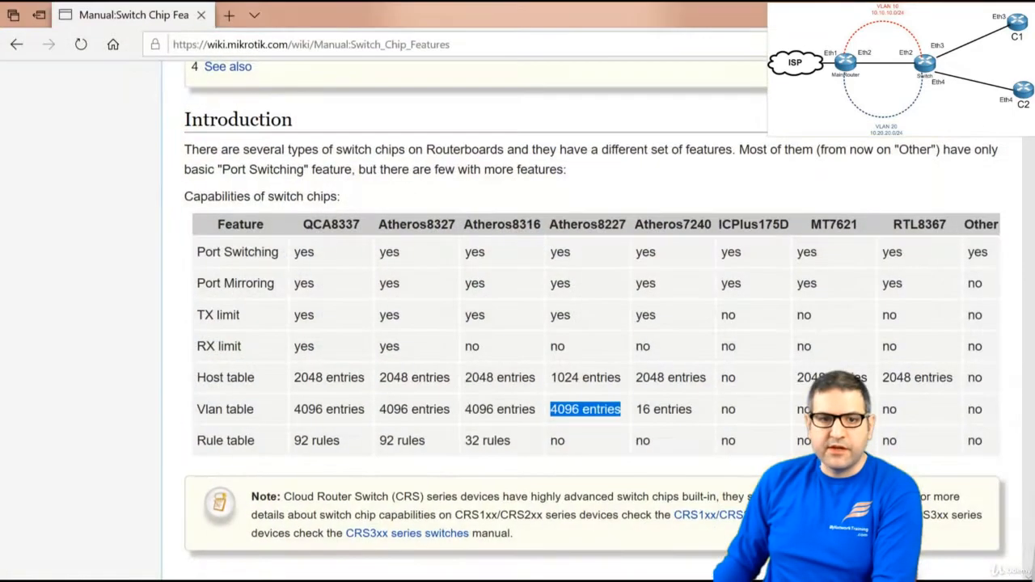
# Clear the selection in the switch chip capabilities table and return to WinBox on the switch
pyautogui.click(669, 198)
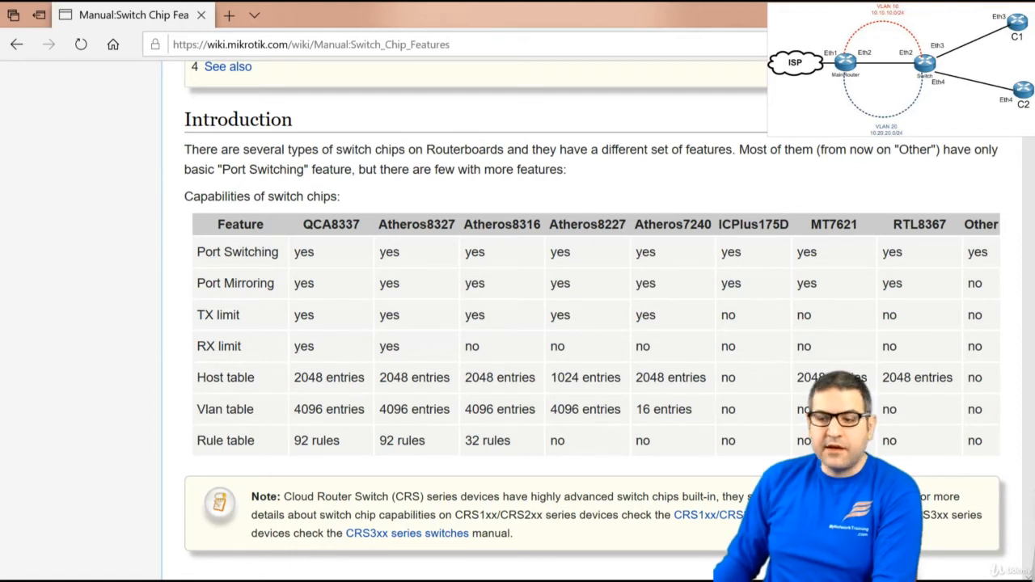
pyautogui.hotkey('alt', 'Tab')
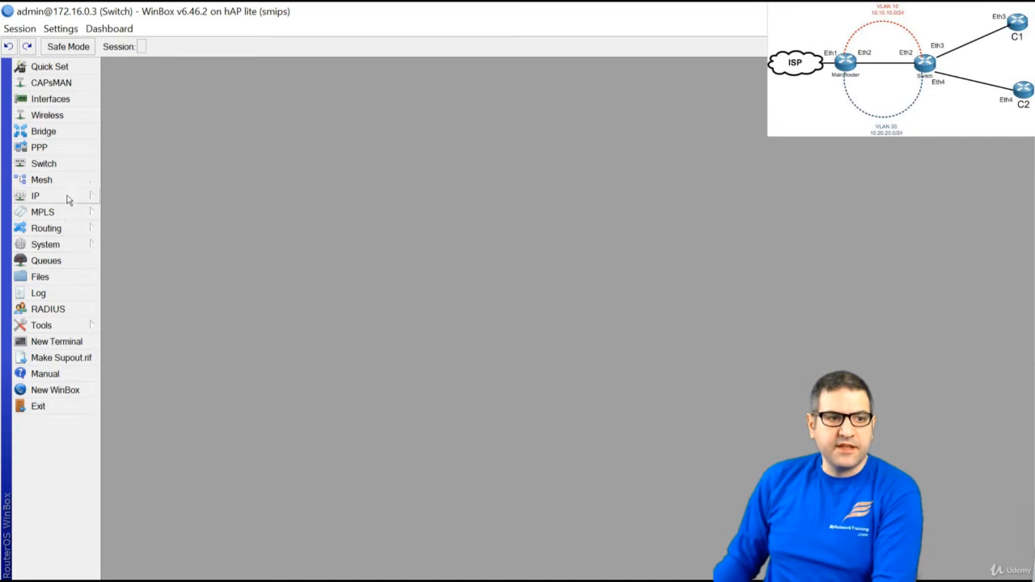
# Show the Switch window listing switch1 as Atheros 8227, then return to the wiki page
pyautogui.click(58, 163)
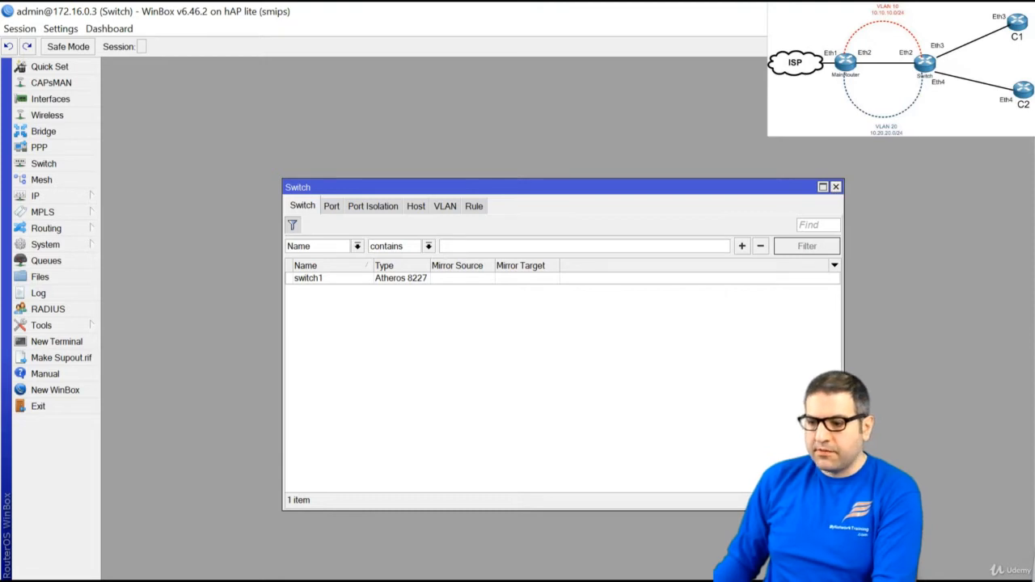
pyautogui.hotkey('alt', 'Tab')
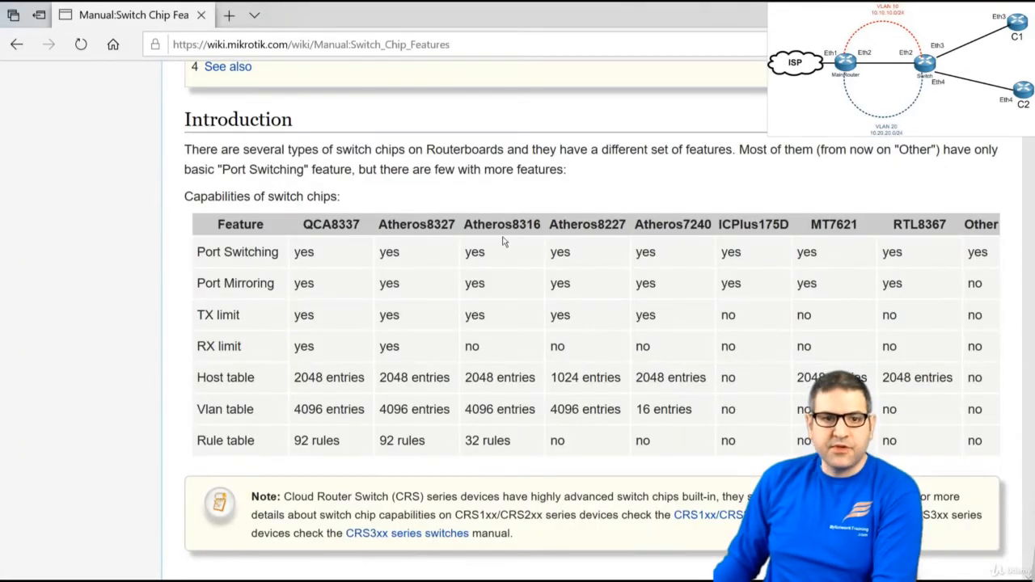
# Highlight the Atheros8227 column and its Vlan table entry count on the wiki page
pyautogui.moveTo(549, 226); pyautogui.dragTo(597, 232)
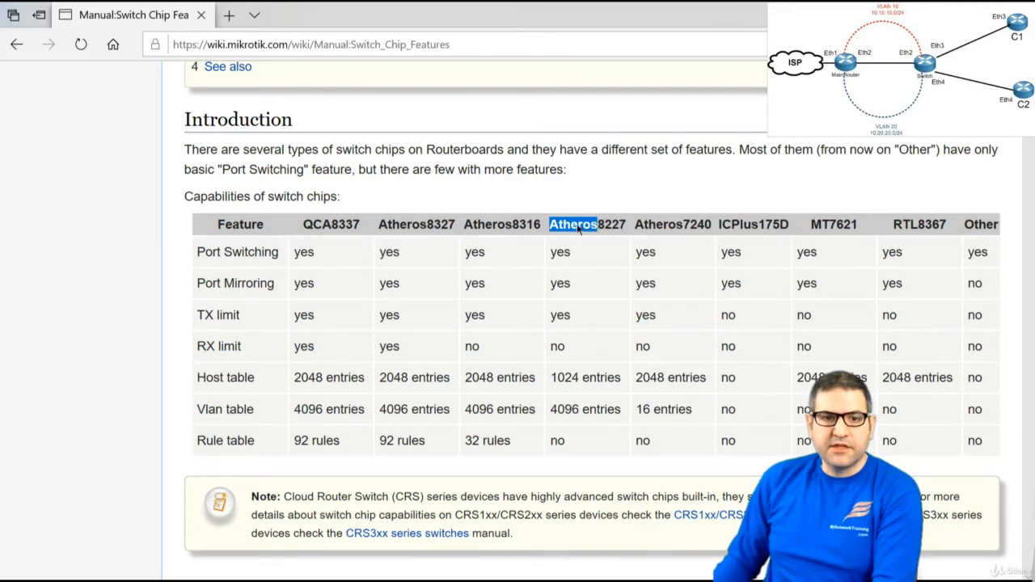
pyautogui.click(602, 260)
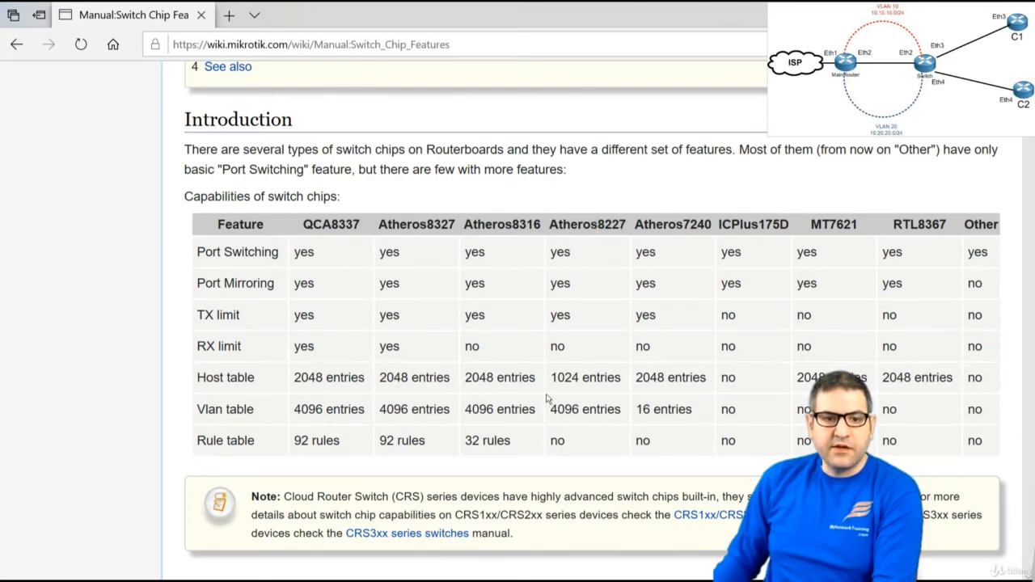
pyautogui.moveTo(550, 410); pyautogui.dragTo(620, 410)
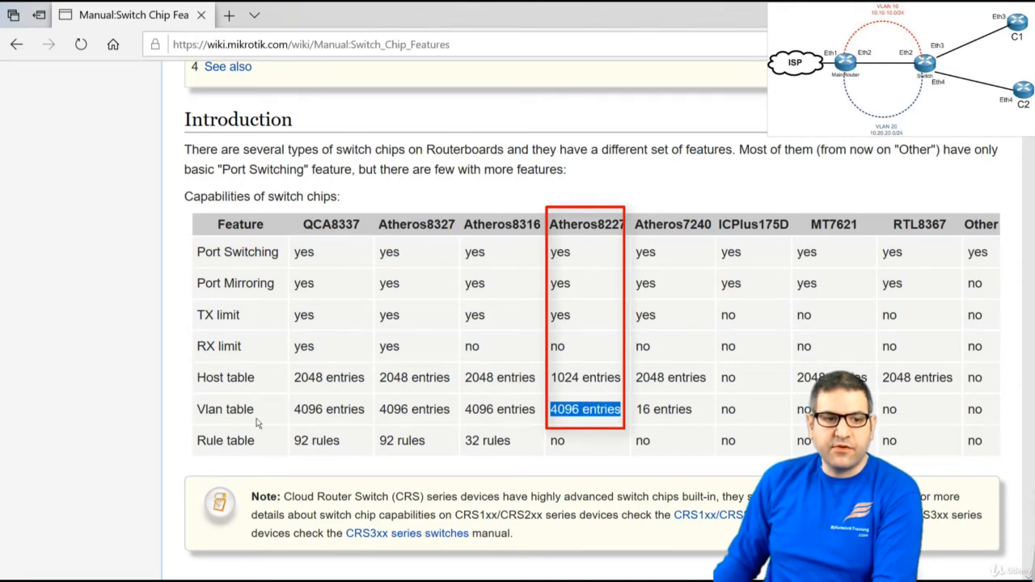
pyautogui.moveTo(257, 410); pyautogui.dragTo(64, 410)
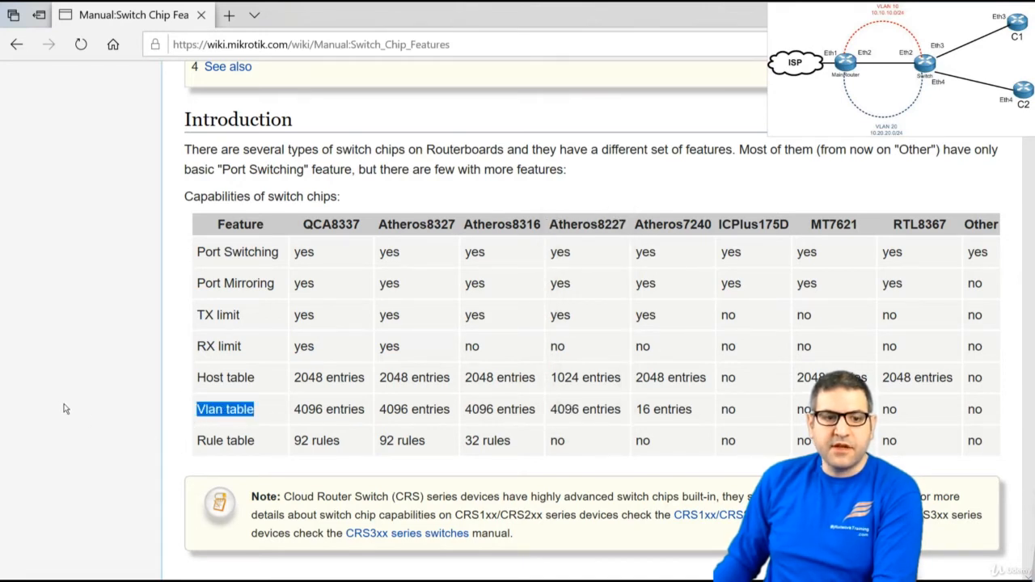
pyautogui.click(52, 334)
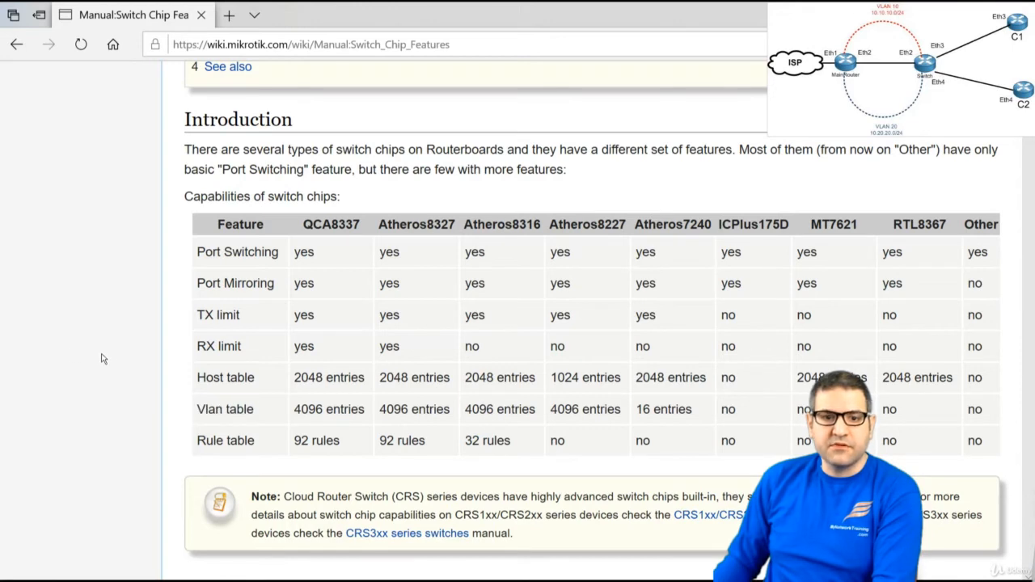
# Check the wiki page address and the ICPlus175D and MT7621 cells, then return to WinBox
pyautogui.click(457, 46)
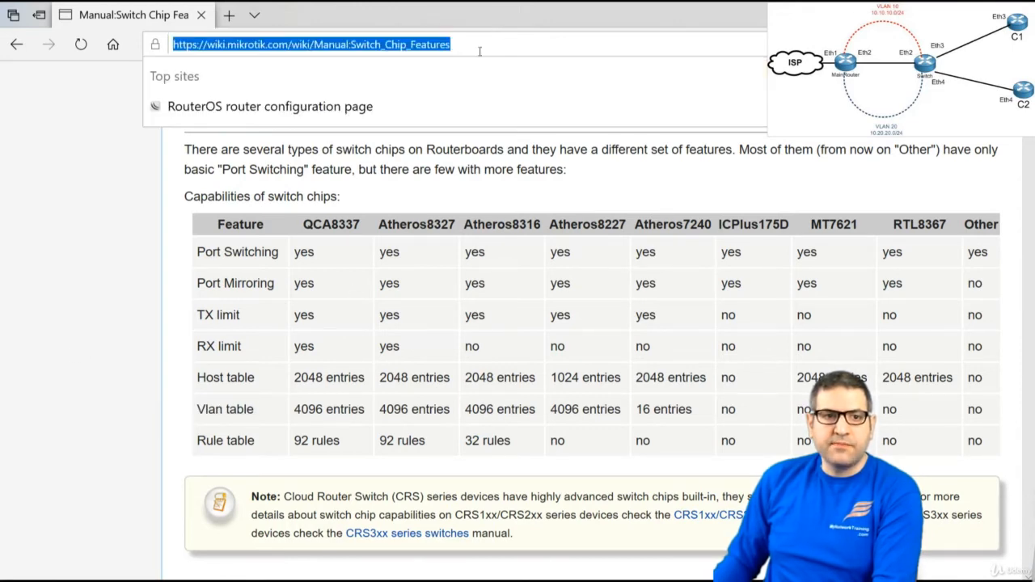
pyautogui.click(118, 226)
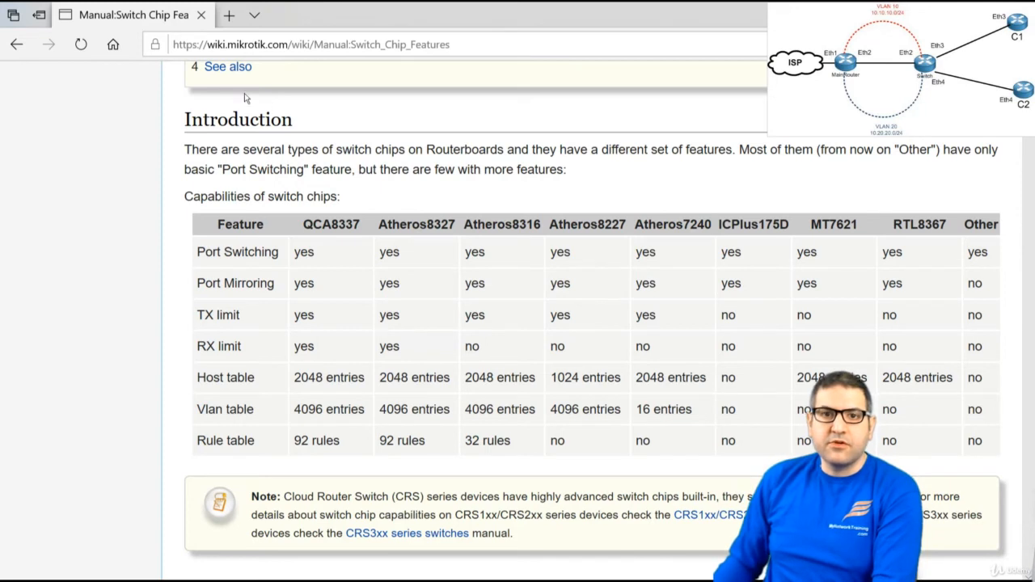
pyautogui.click(486, 47)
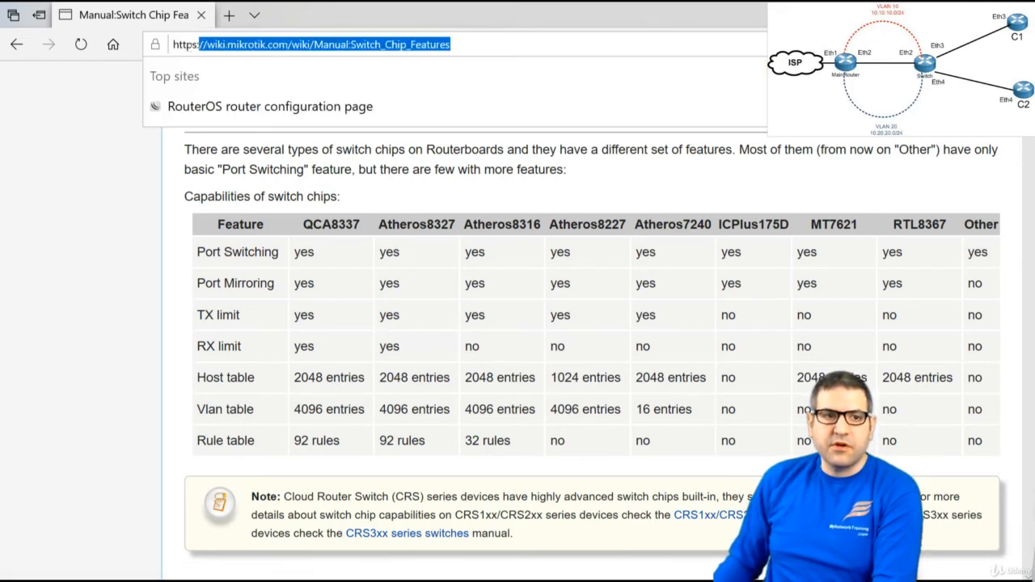
pyautogui.click(98, 173)
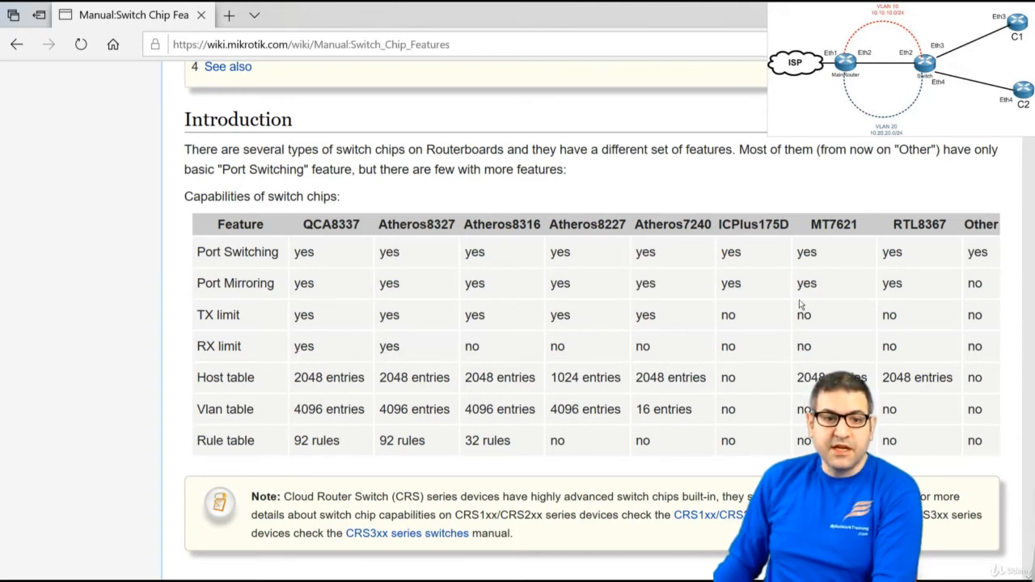
pyautogui.moveTo(720, 227); pyautogui.dragTo(798, 372)
pyautogui.click(770, 409)
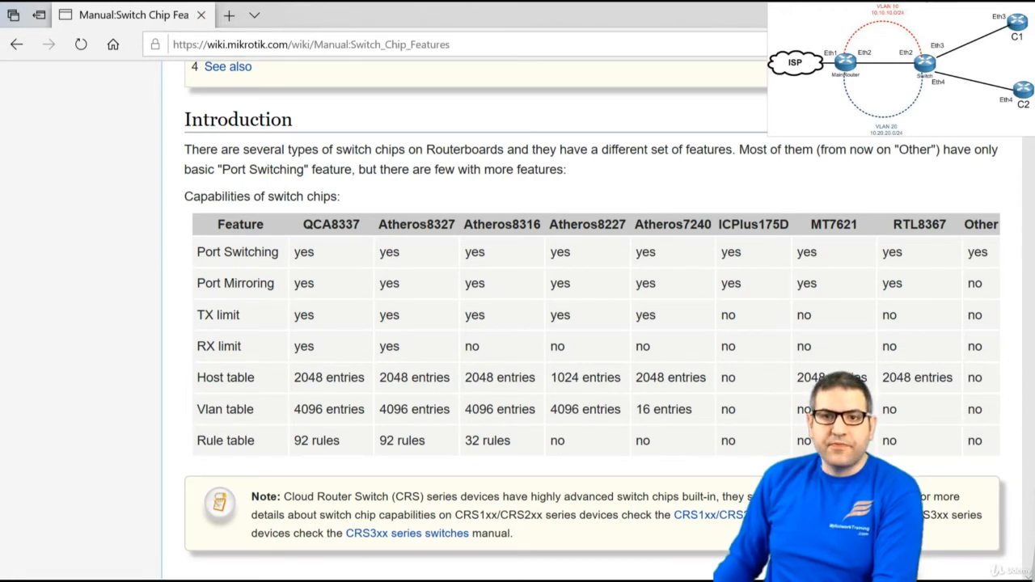
pyautogui.hotkey('alt', 'Tab')
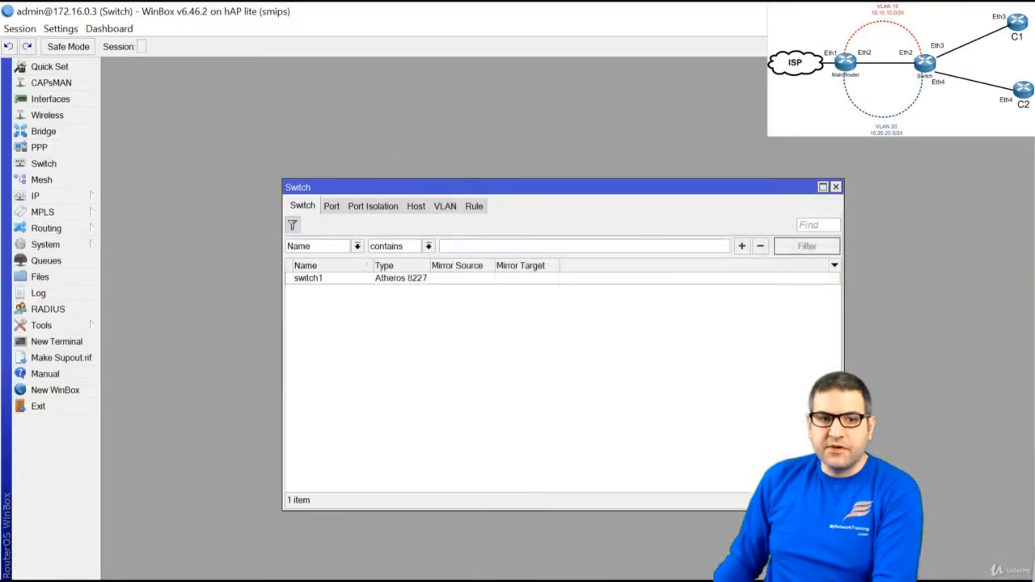
pyautogui.hotkey('alt', 'Tab')
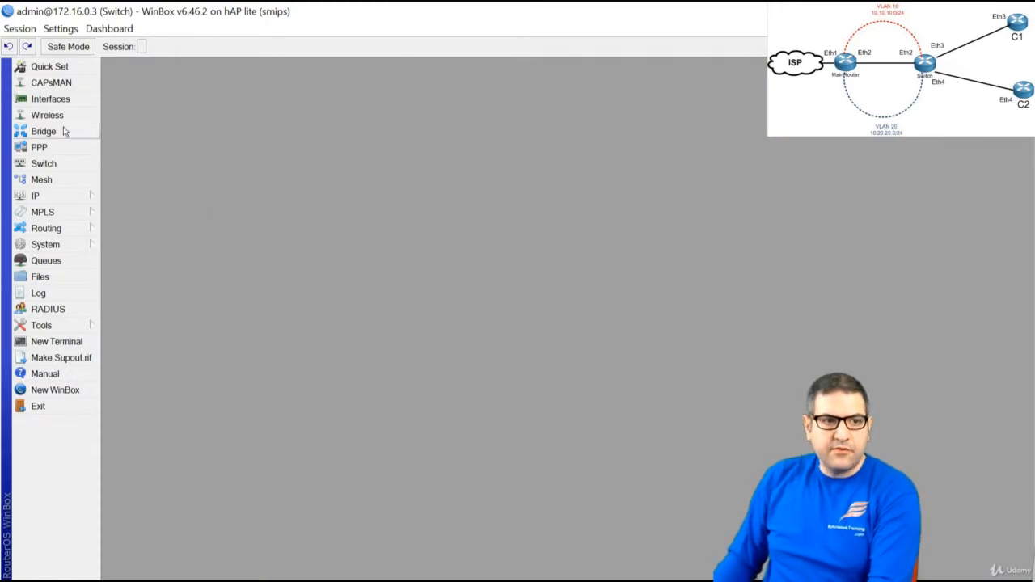
# Create bridge1 with default settings and add ether2 as its first port
pyautogui.click(65, 131)
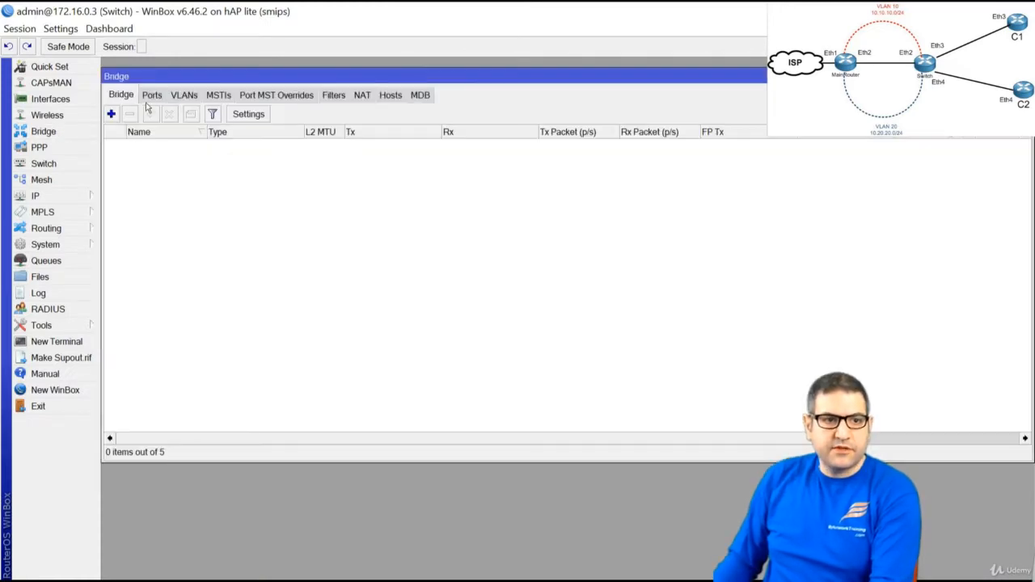
pyautogui.click(111, 114)
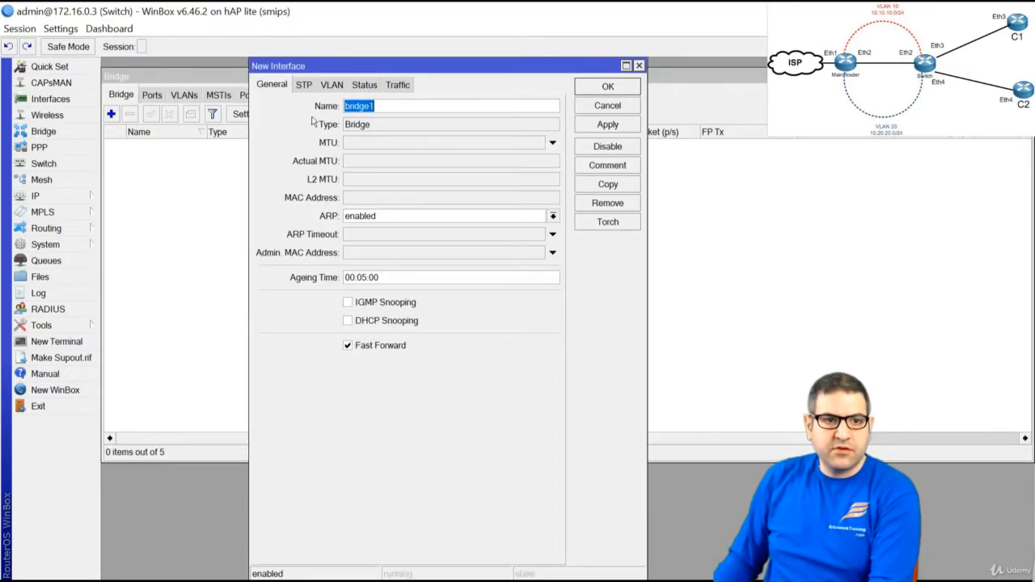
pyautogui.click(608, 88)
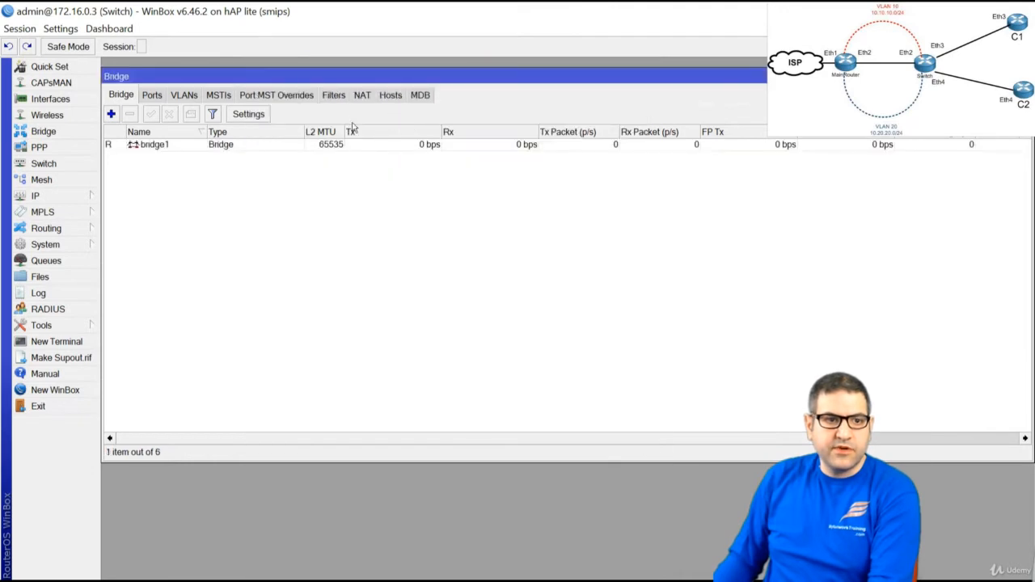
pyautogui.click(150, 96)
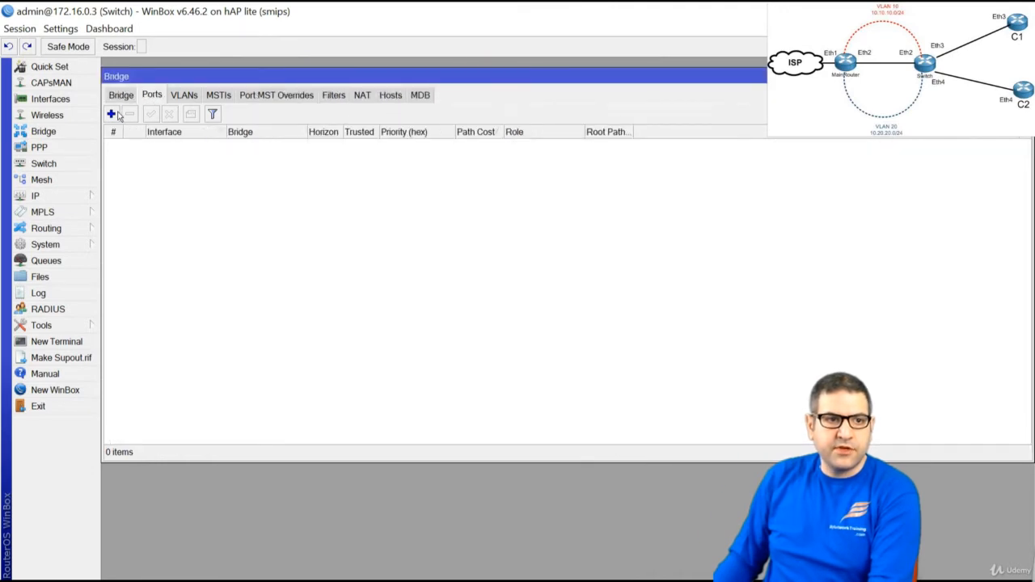
pyautogui.click(111, 114)
pyautogui.click(304, 109)
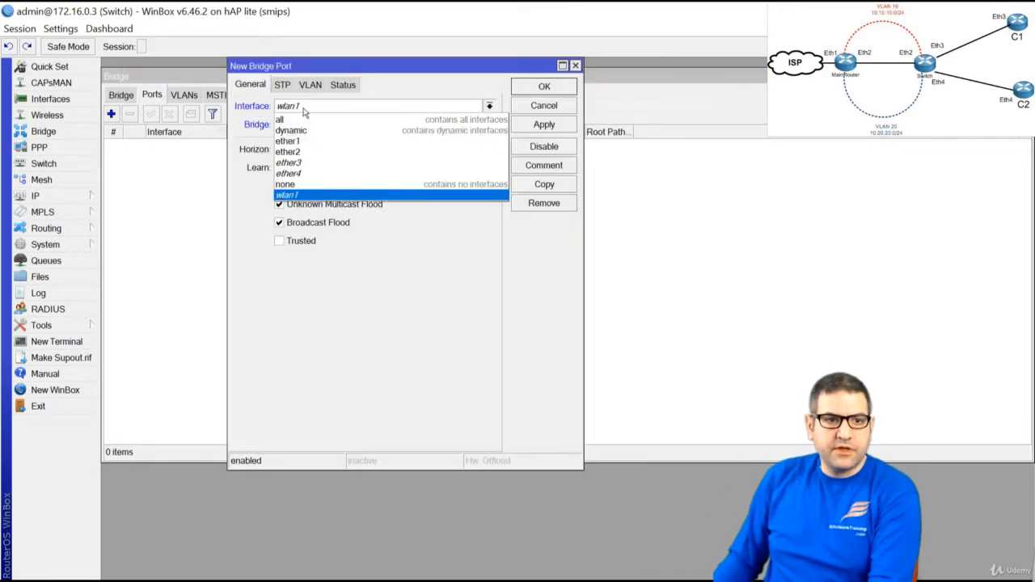
pyautogui.click(333, 151)
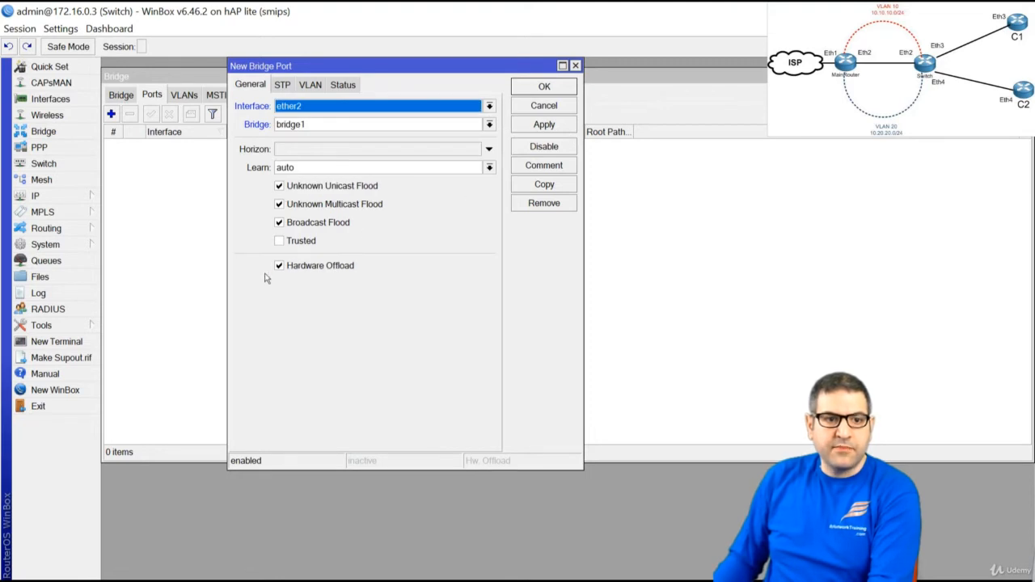
pyautogui.click(547, 124)
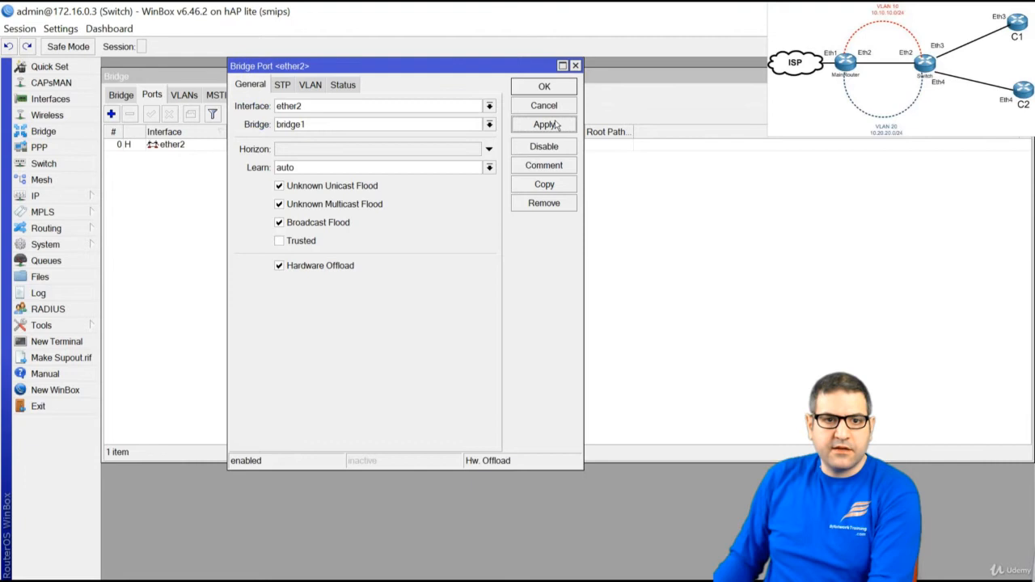
# Copy the port entry to add ether3 and ether4 to bridge1, then close the port windows
pyautogui.click(547, 184)
pyautogui.click(317, 123)
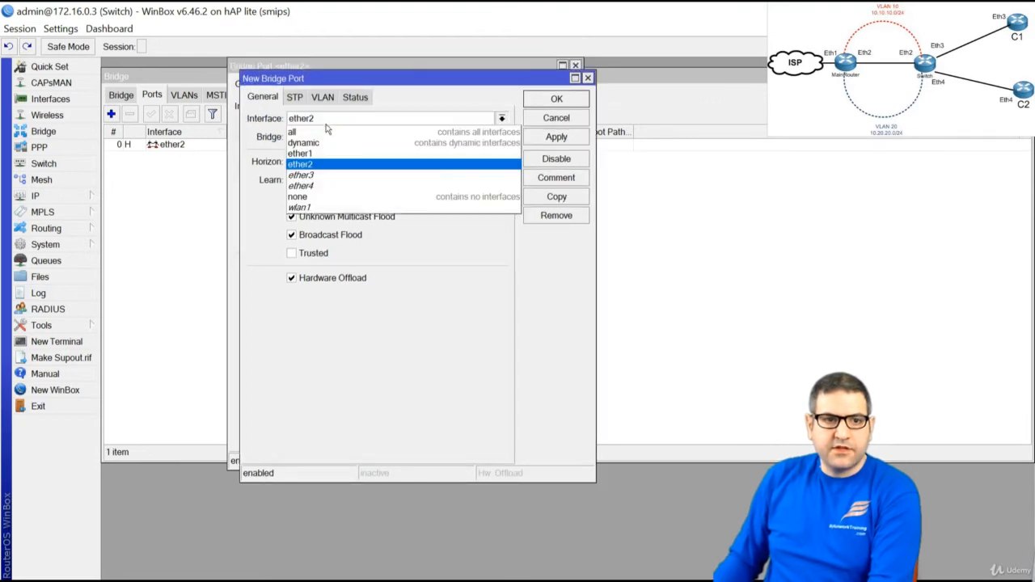
pyautogui.click(340, 180)
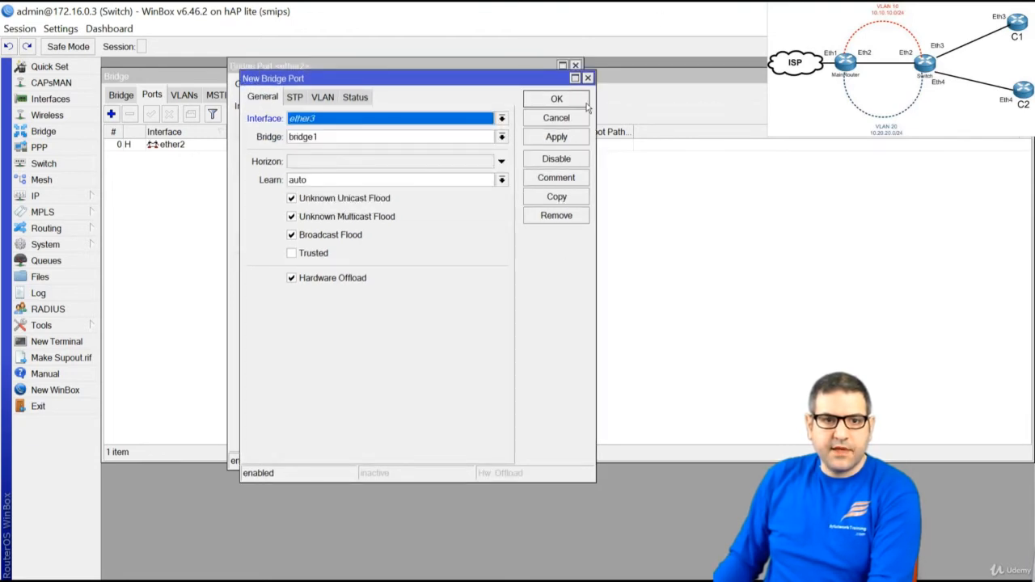
pyautogui.click(553, 139)
pyautogui.click(556, 197)
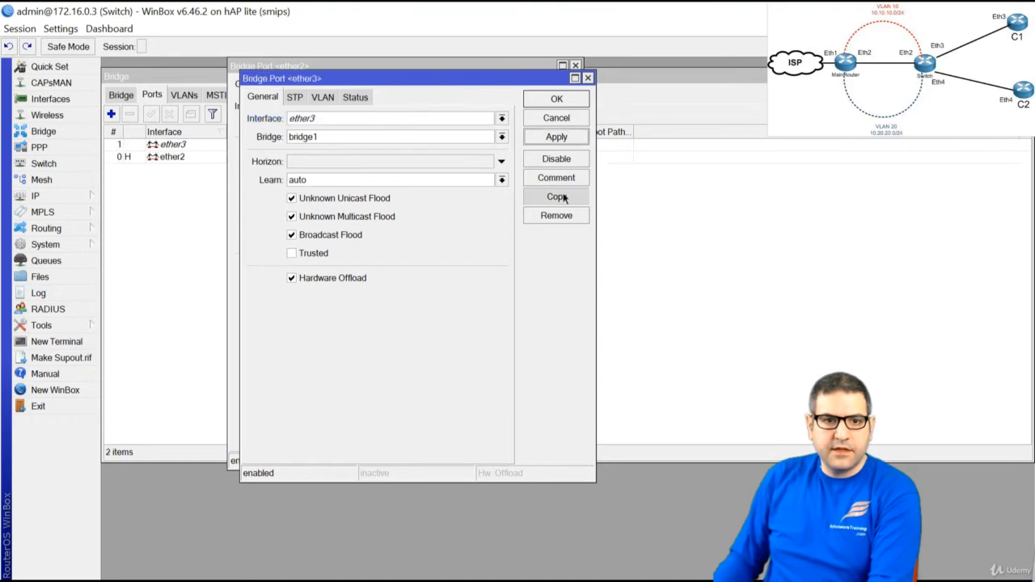
pyautogui.click(334, 133)
pyautogui.click(348, 198)
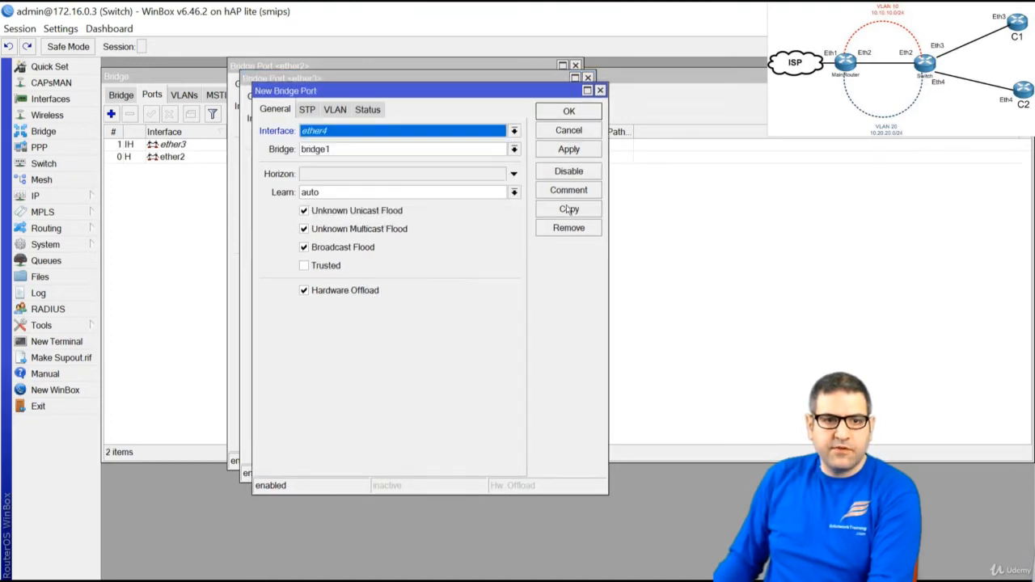
pyautogui.click(571, 152)
pyautogui.click(570, 111)
pyautogui.click(558, 101)
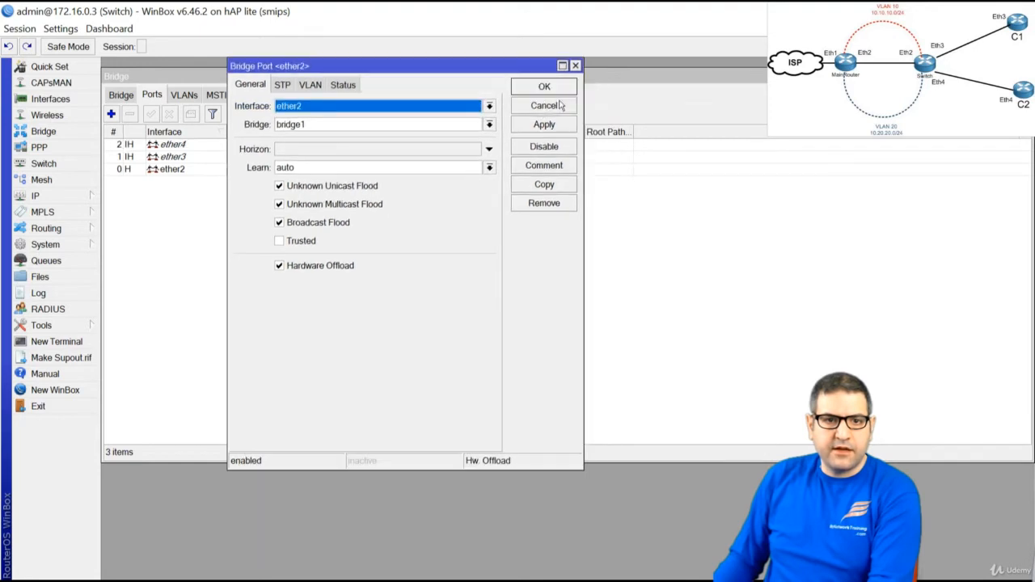
pyautogui.click(540, 89)
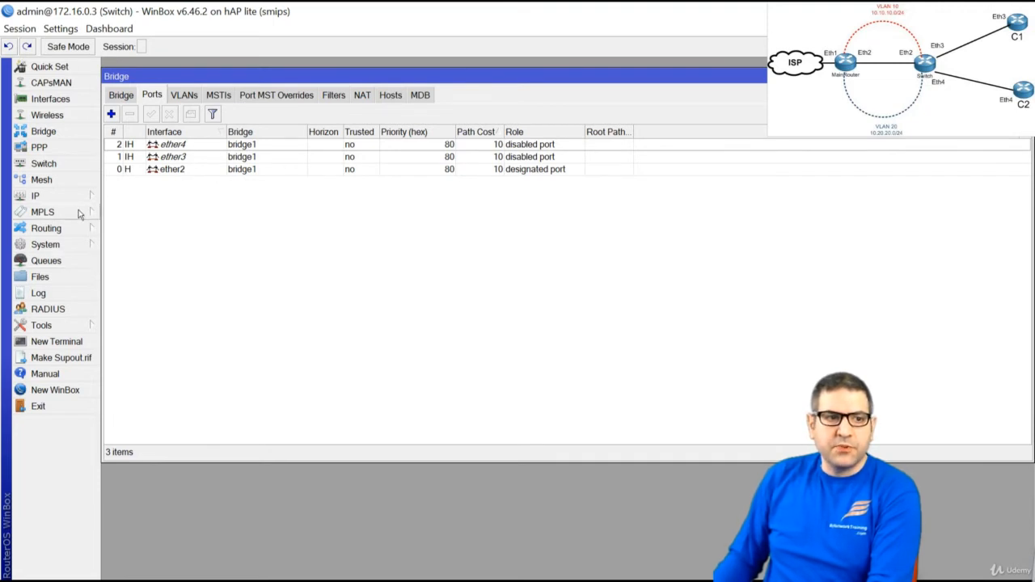
pyautogui.click(45, 164)
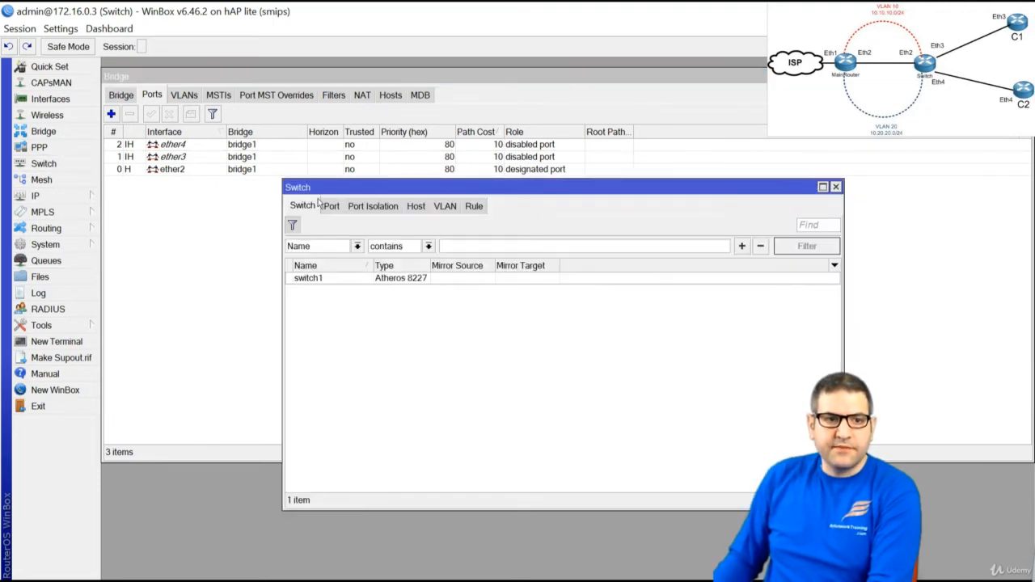
# Show the switch chip's per-port settings and review ether1–ether4, all VLAN mode disabled with default VLAN ID 0
pyautogui.click(330, 207)
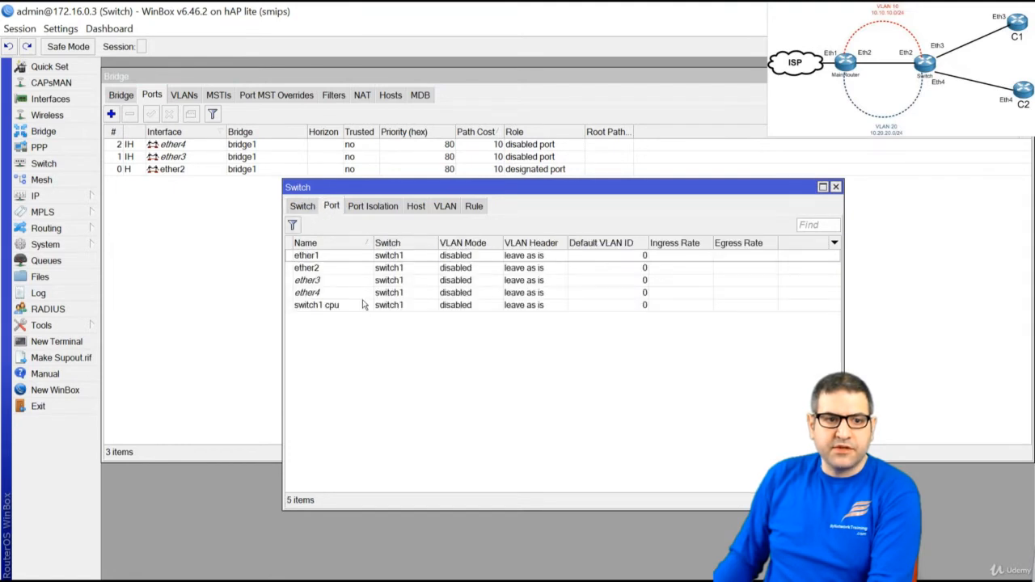
pyautogui.click(313, 256)
pyautogui.click(316, 268)
pyautogui.click(317, 281)
pyautogui.click(314, 294)
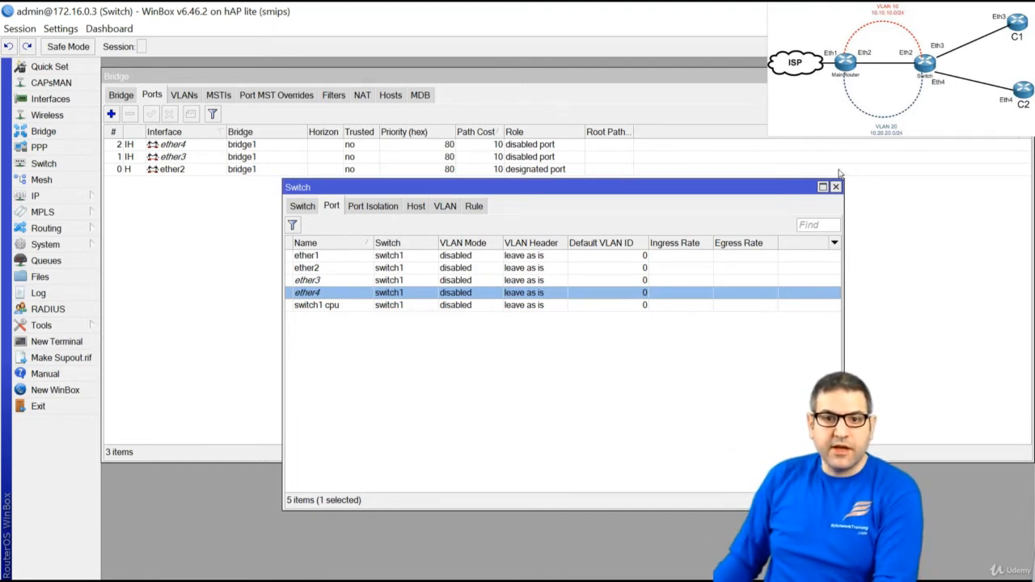
pyautogui.click(318, 335)
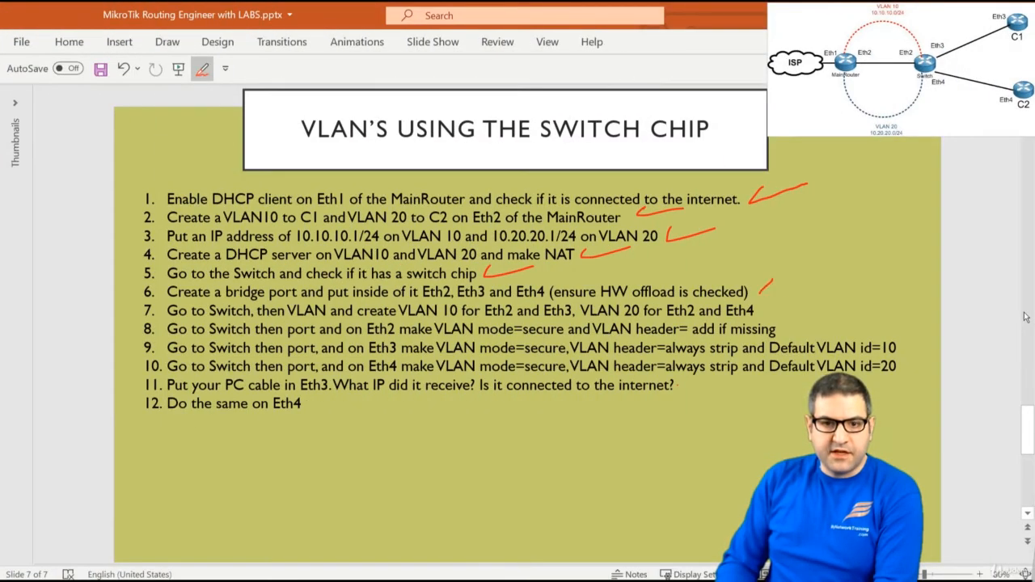
# Ink a red tick beside step 6 on the lab slide and go back to WinBox
pyautogui.moveTo(772, 283); pyautogui.dragTo(812, 282)
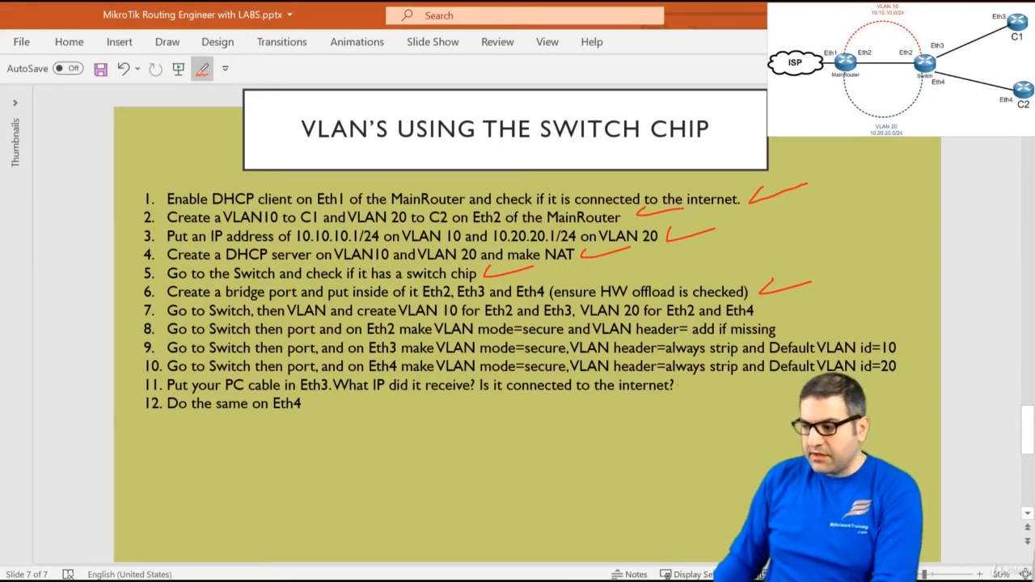
pyautogui.hotkey('alt', 'Tab')
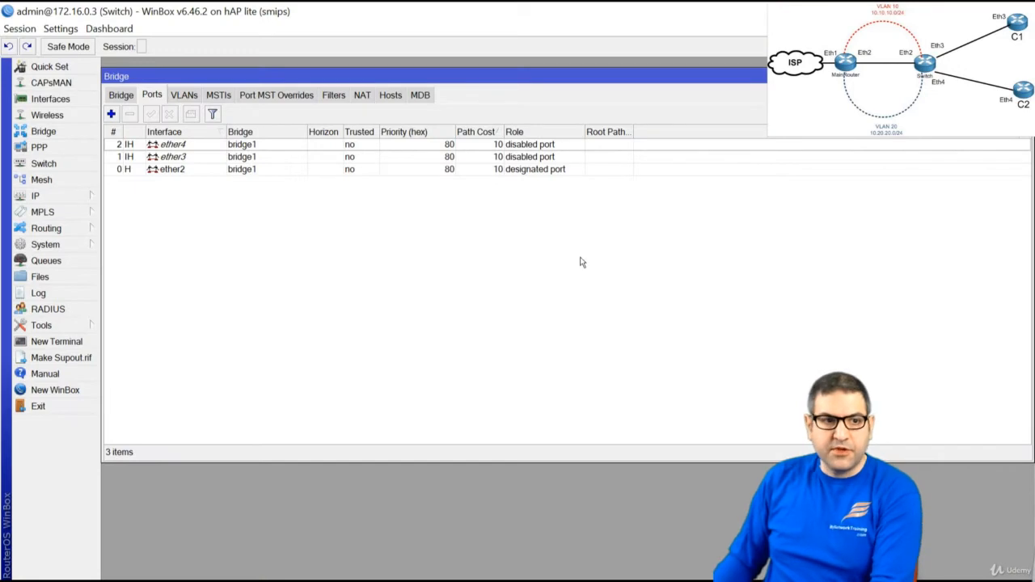
# Close the Bridge window and start a new entry in switch1's VLAN table
pyautogui.press('Escape')
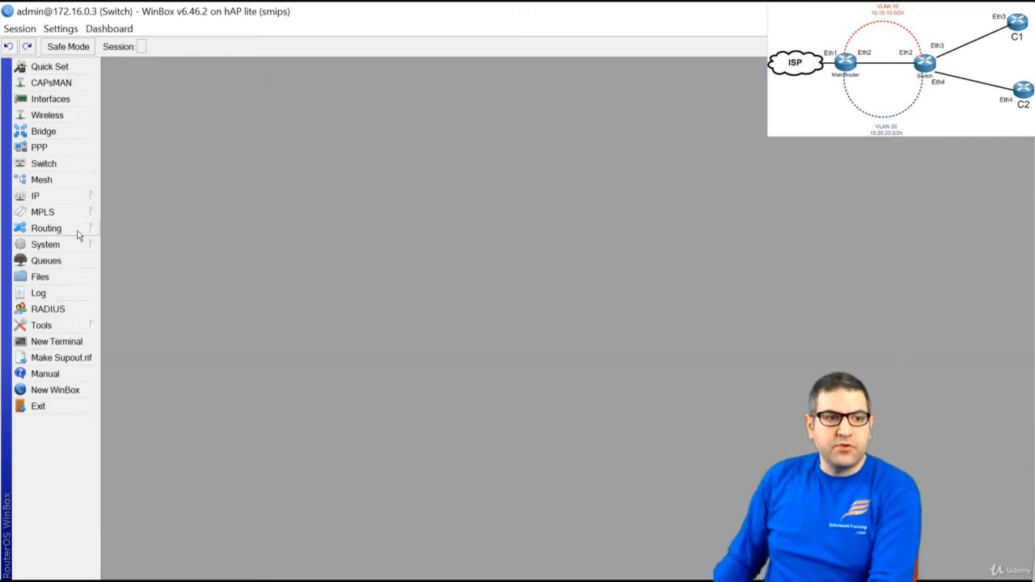
pyautogui.click(44, 164)
pyautogui.moveTo(497, 187); pyautogui.dragTo(435, 147)
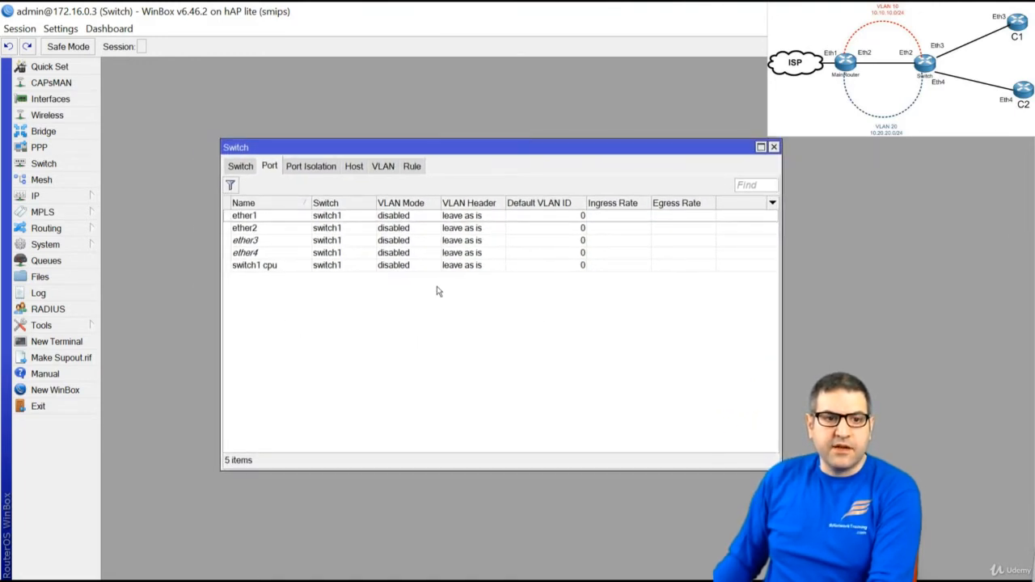
pyautogui.click(381, 168)
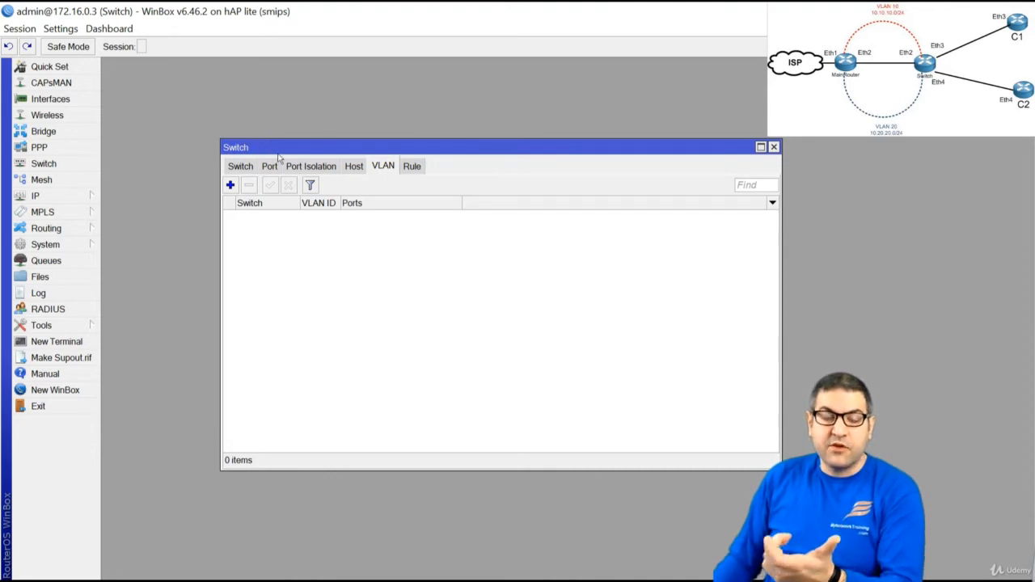
pyautogui.click(231, 186)
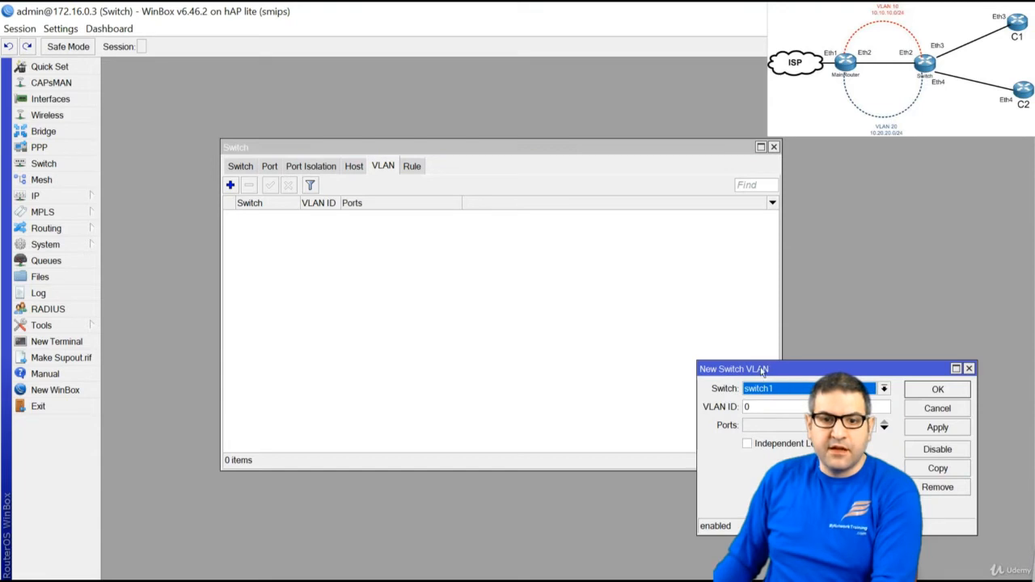
pyautogui.moveTo(764, 370); pyautogui.dragTo(427, 263)
# Give the new switch VLAN switch1, VLAN ID 10 and member ports ether2 and ether3, and save
pyautogui.click(455, 286)
pyautogui.click(459, 287)
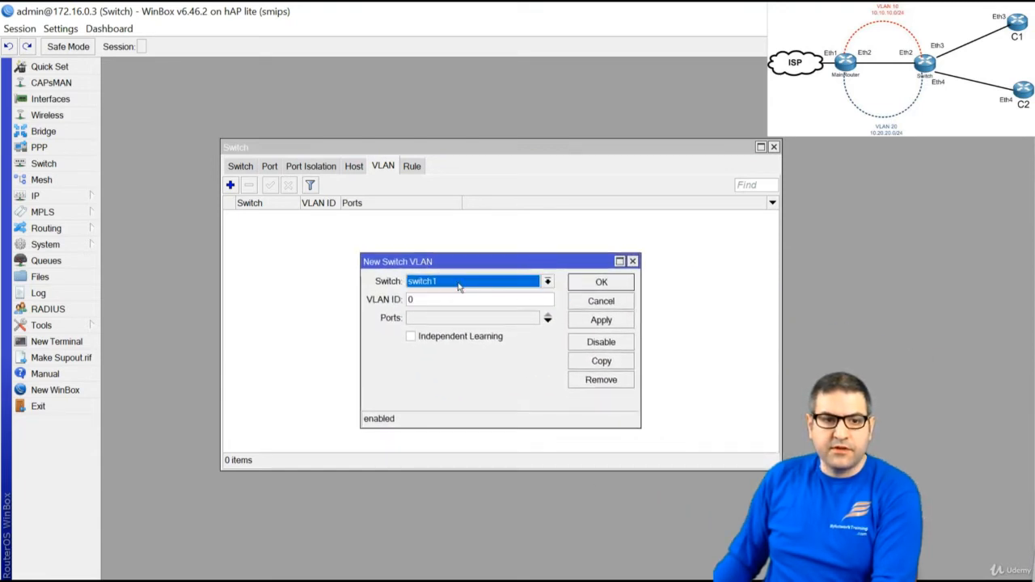
pyautogui.click(448, 303)
pyautogui.moveTo(407, 308); pyautogui.dragTo(386, 317)
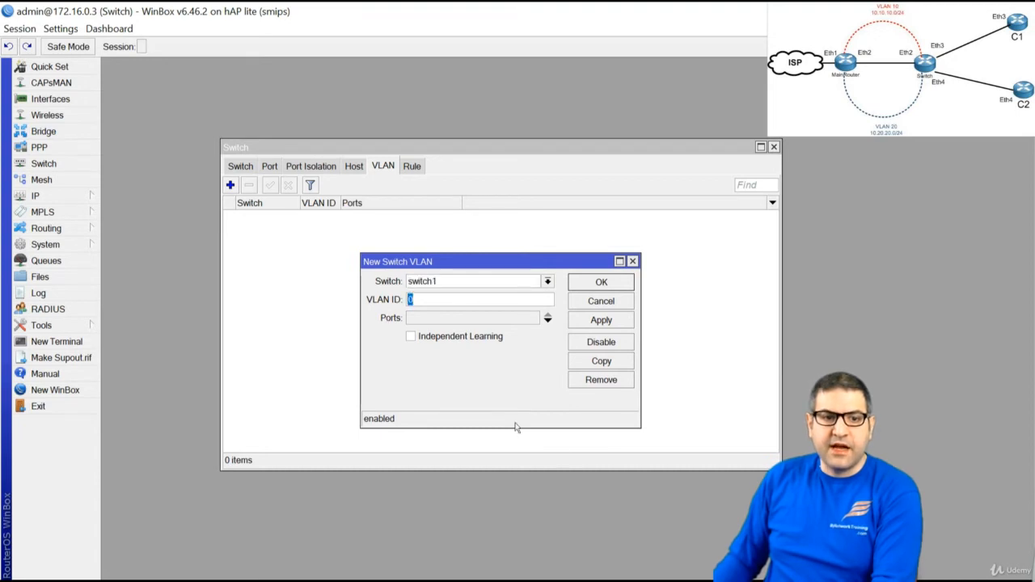
pyautogui.write('10')
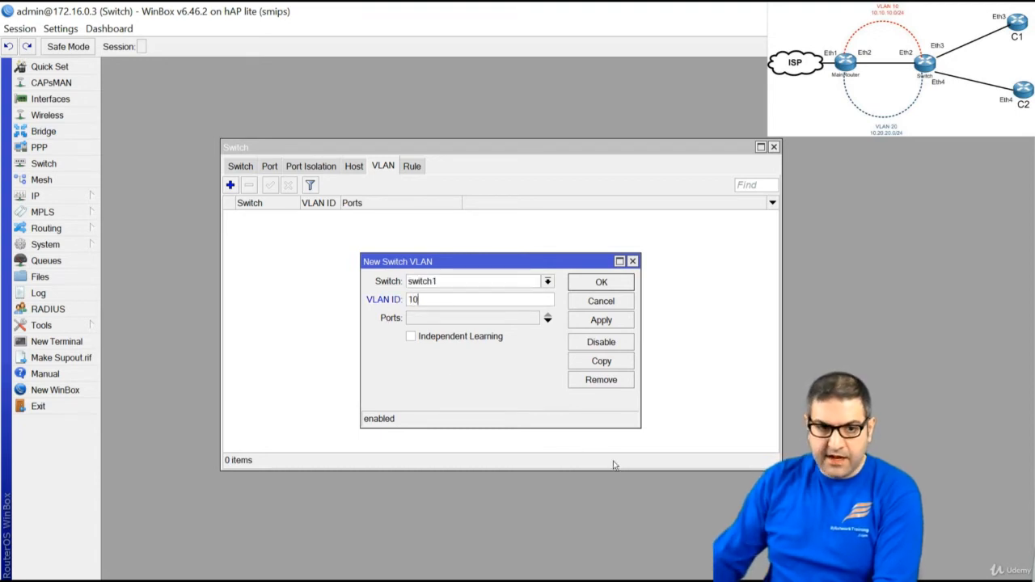
pyautogui.click(457, 319)
pyautogui.click(531, 319)
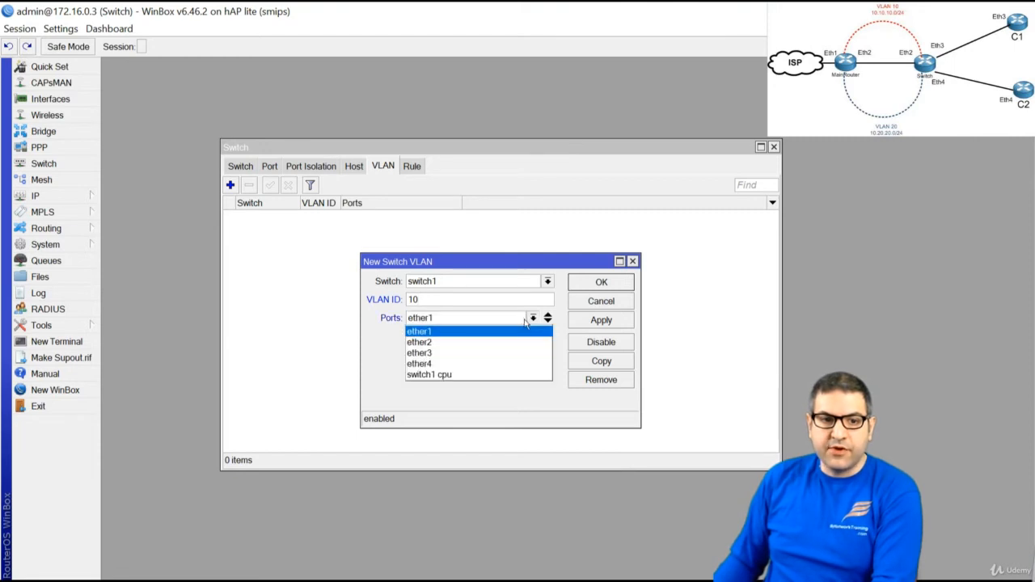
pyautogui.click(487, 342)
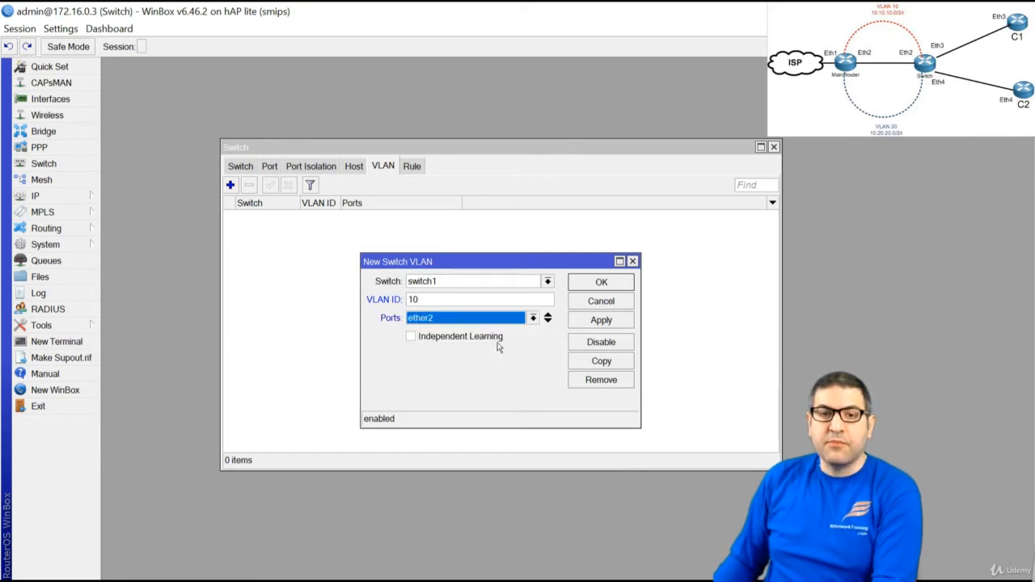
pyautogui.click(547, 316)
pyautogui.click(482, 338)
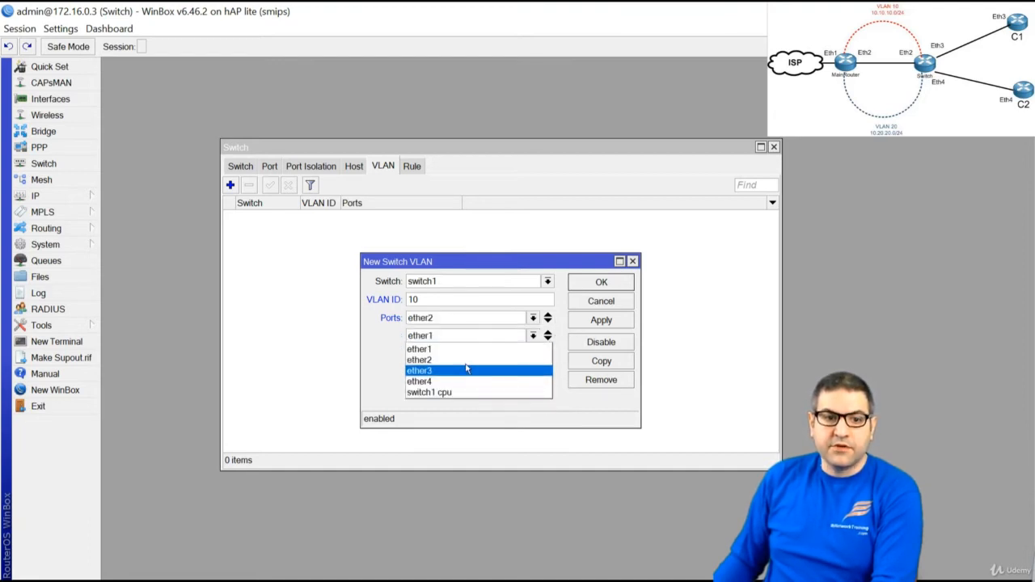
pyautogui.click(464, 371)
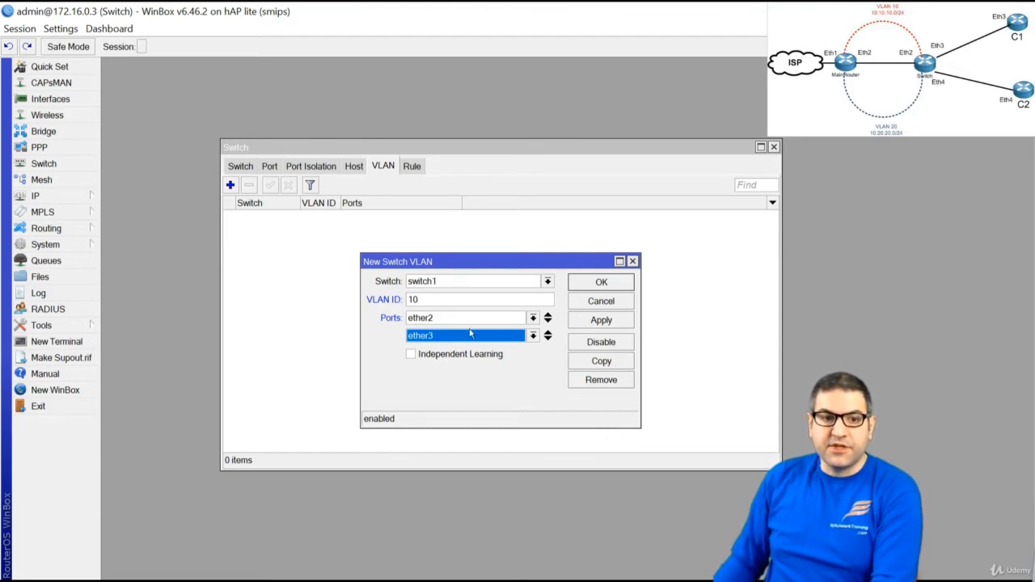
pyautogui.doubleClick(437, 299)
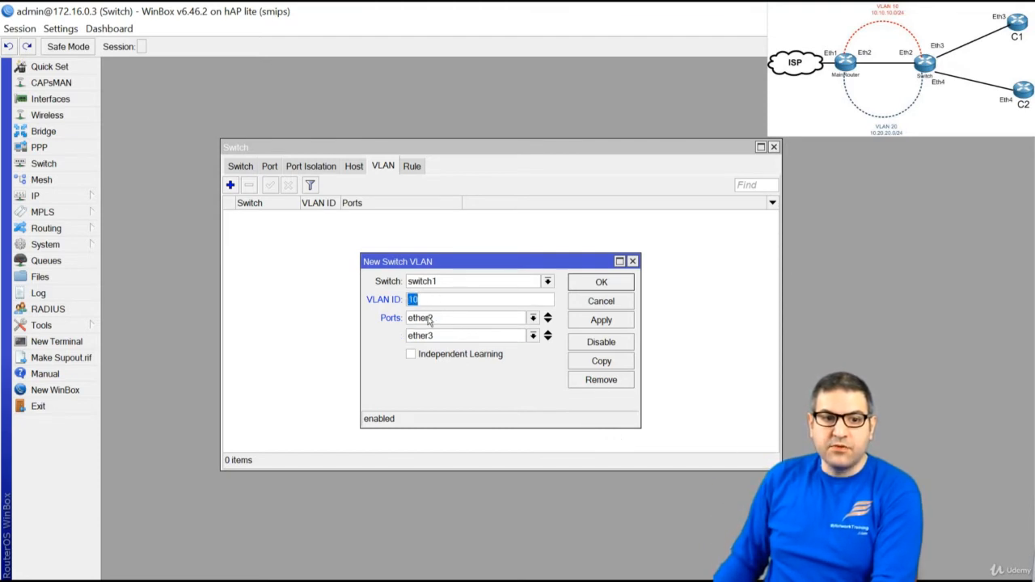
pyautogui.click(602, 283)
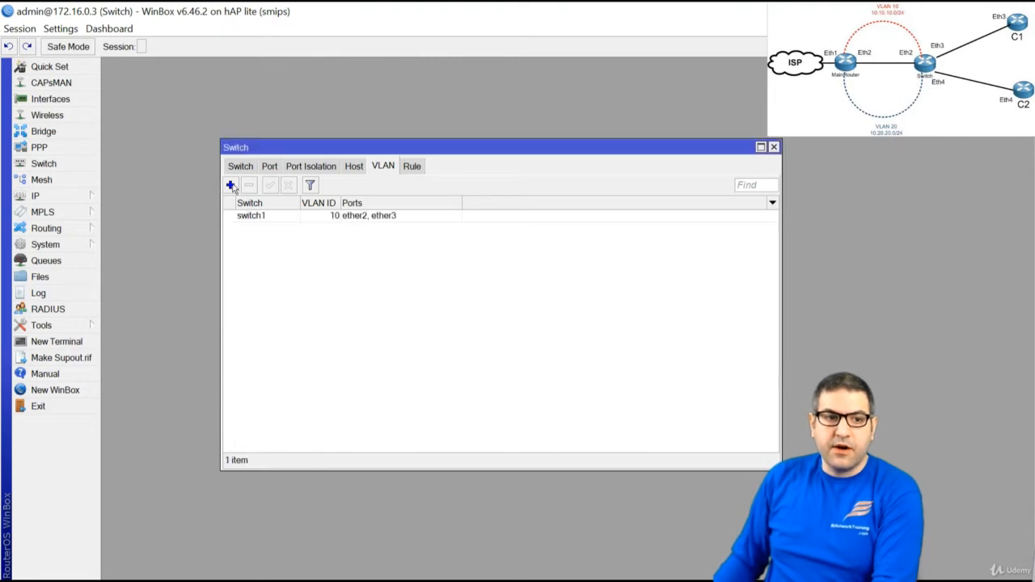
# Add switch VLAN 20 with member ports ether2 and ether4, then tick item 7 on the slide
pyautogui.click(230, 185)
pyautogui.doubleClick(447, 298)
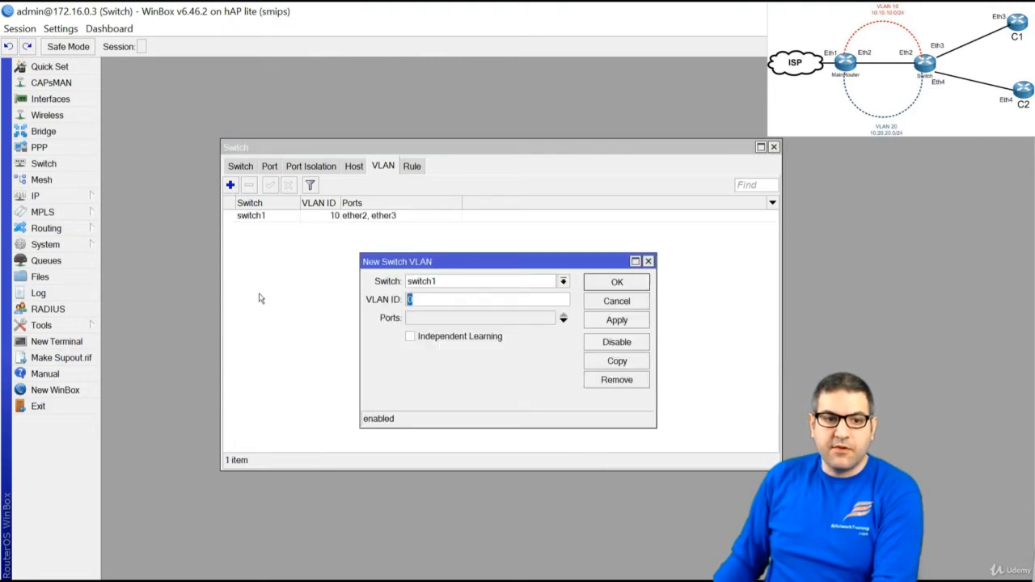
pyautogui.write('20')
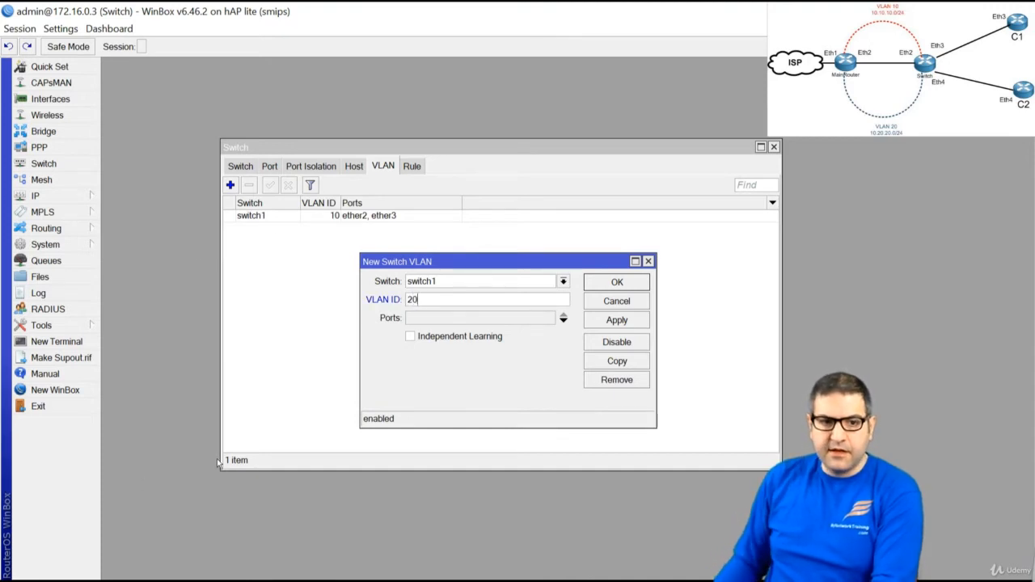
pyautogui.click(446, 317)
pyautogui.click(447, 320)
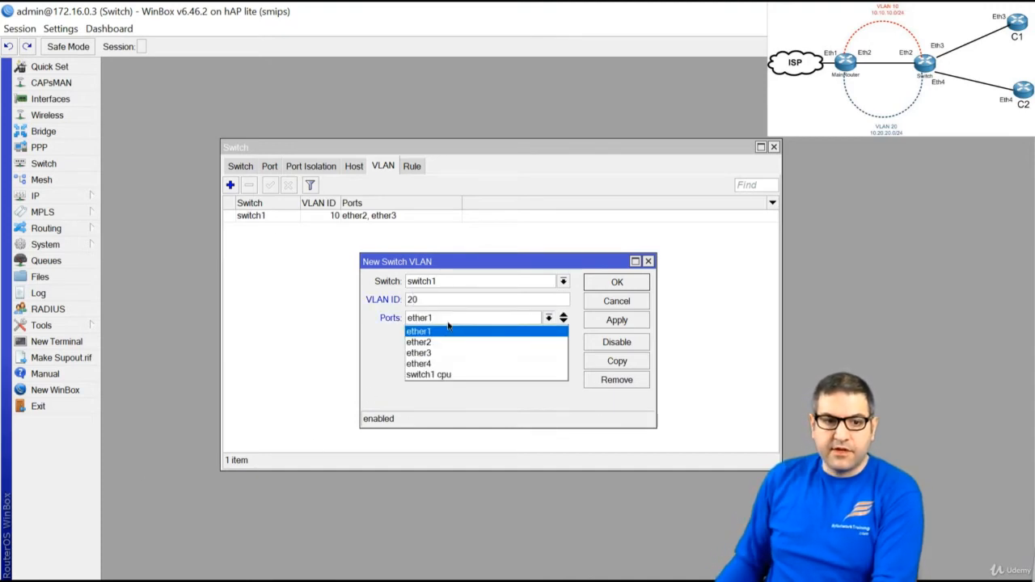
pyautogui.click(450, 342)
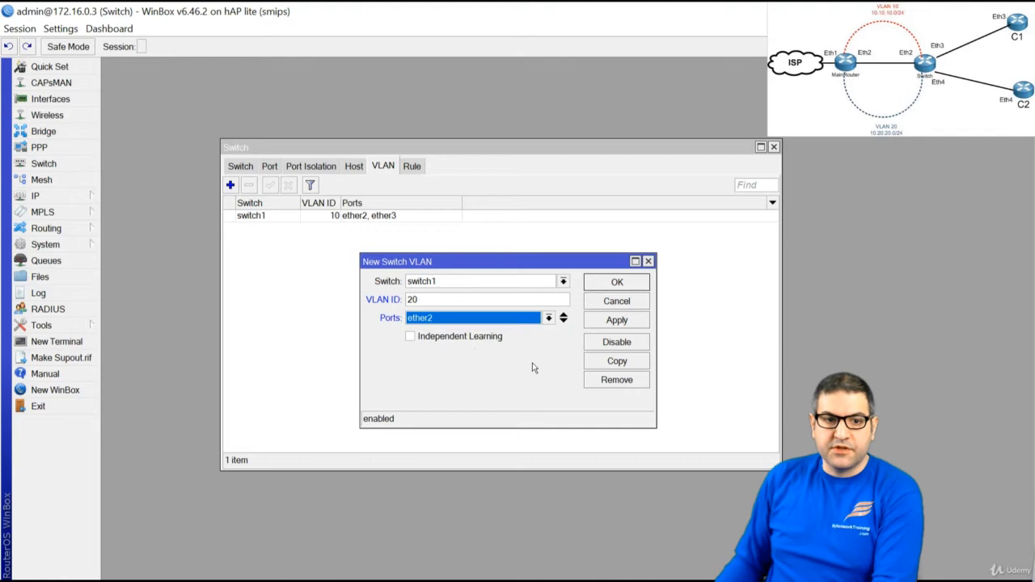
pyautogui.click(564, 321)
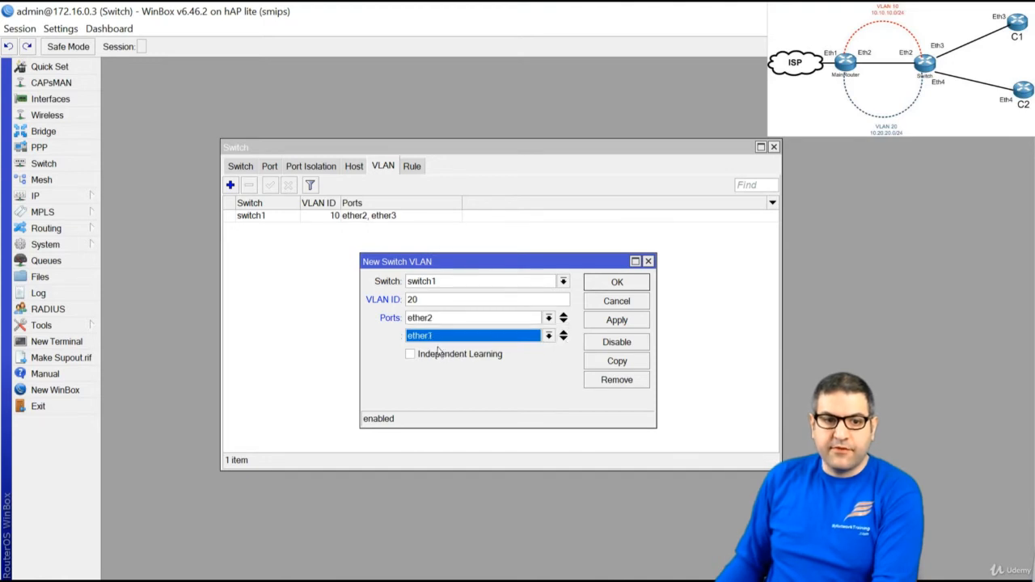
pyautogui.click(447, 336)
pyautogui.click(451, 385)
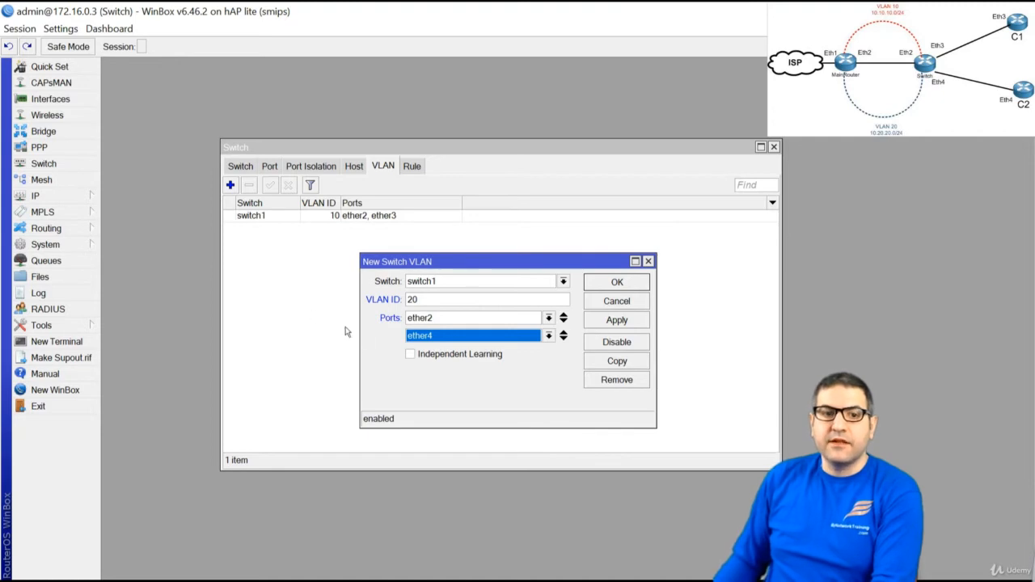
pyautogui.click(634, 283)
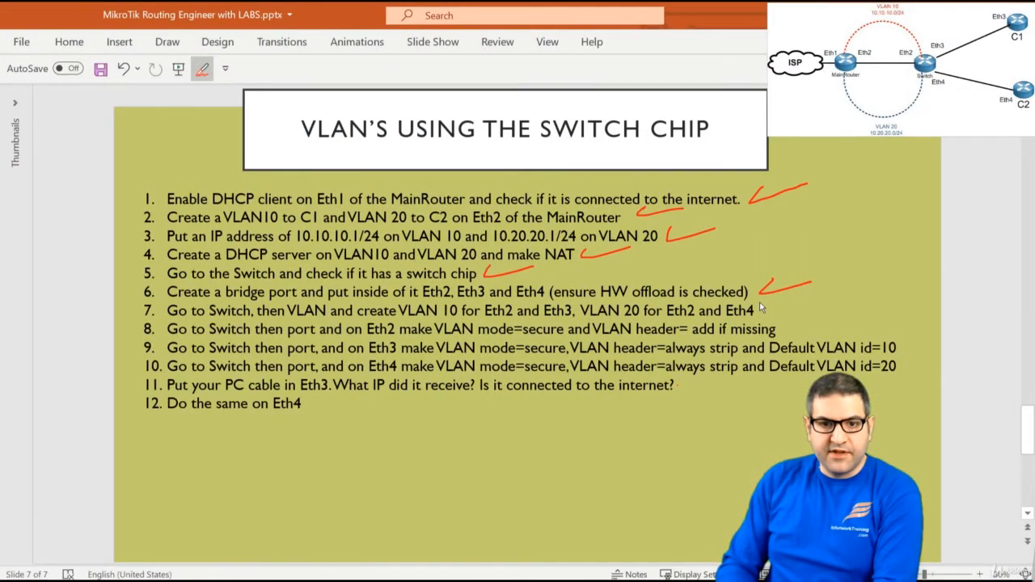
pyautogui.moveTo(762, 308); pyautogui.dragTo(820, 297)
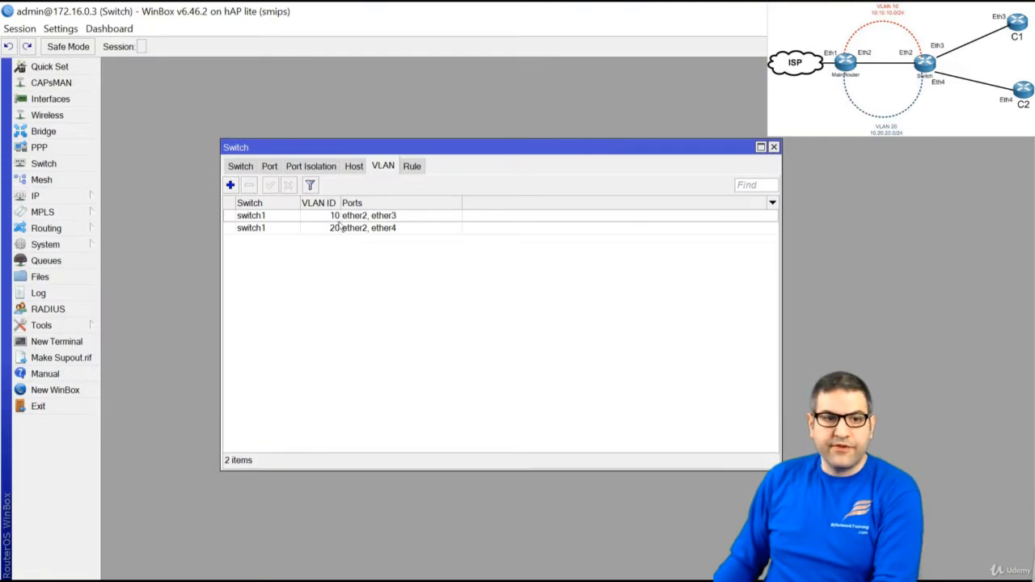
# Set ether2 to VLAN mode secure with VLAN header add if missing, then tick item 8
pyautogui.click(268, 169)
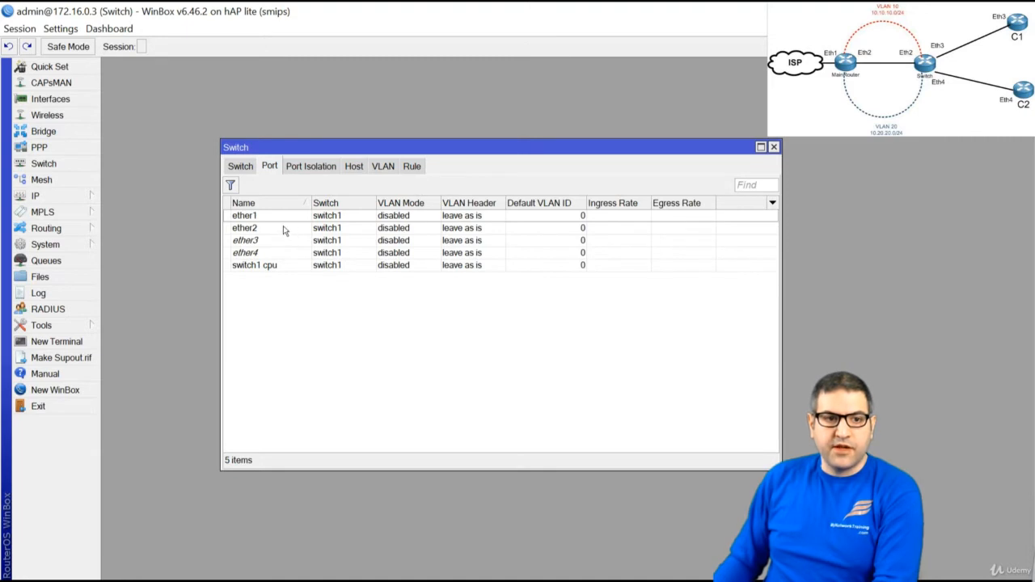
pyautogui.doubleClick(283, 228)
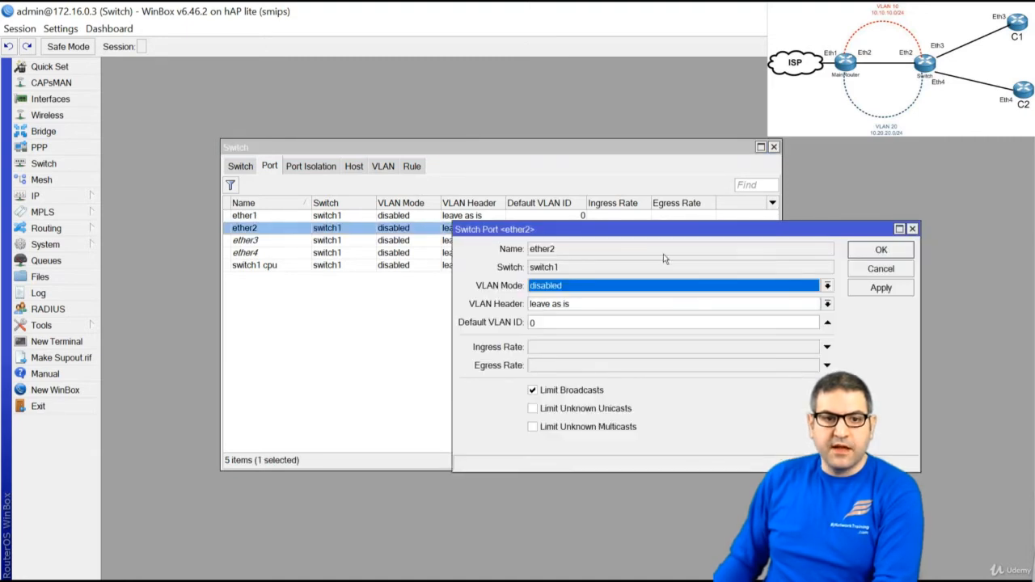
pyautogui.moveTo(649, 229); pyautogui.dragTo(542, 229)
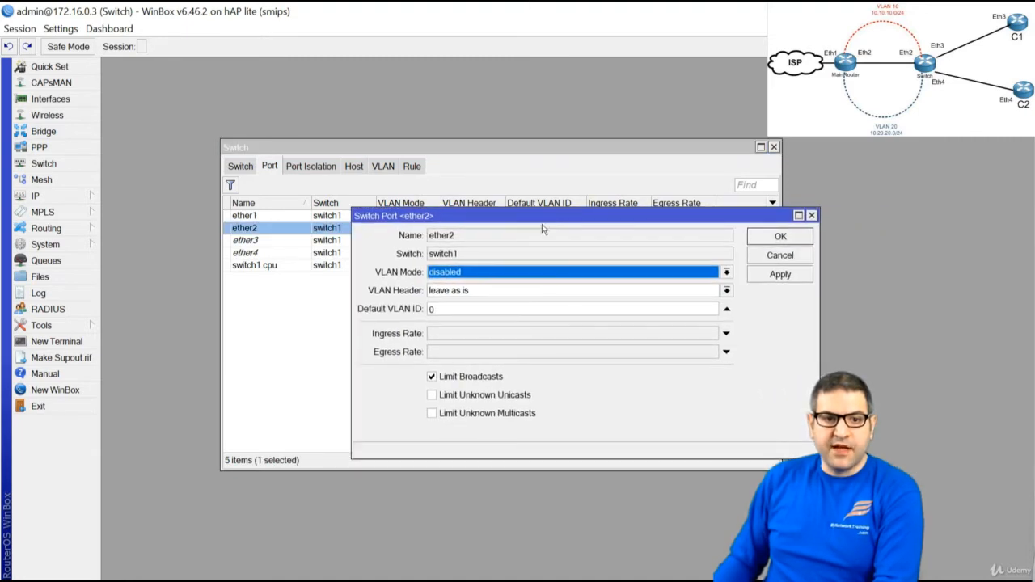
pyautogui.click(534, 276)
pyautogui.click(511, 319)
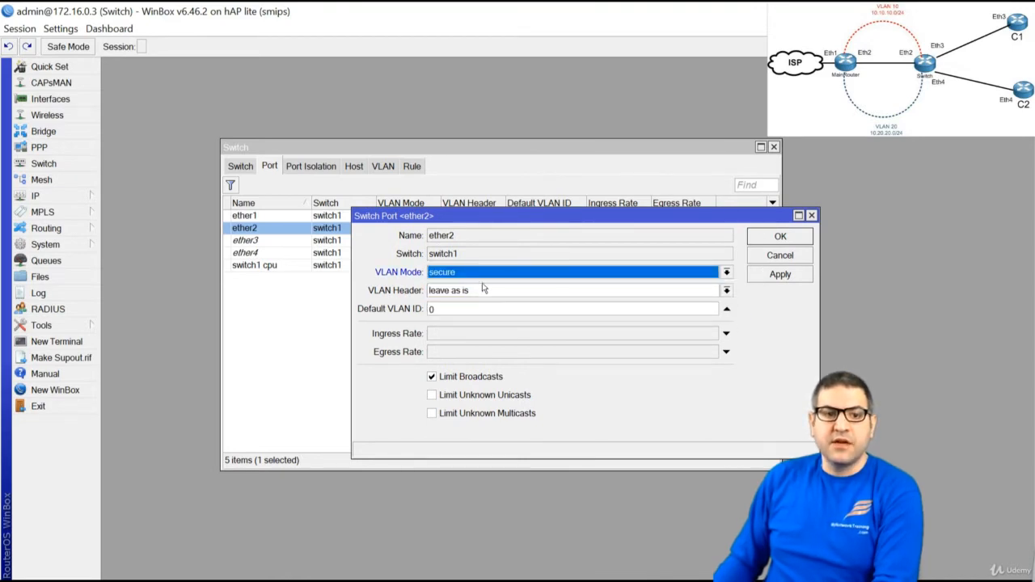
pyautogui.click(455, 293)
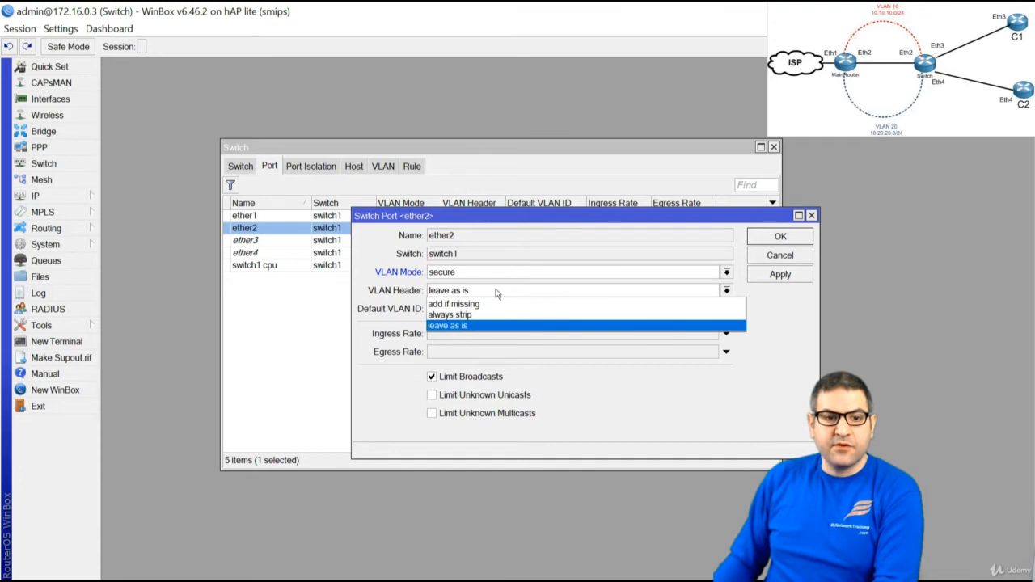
pyautogui.click(486, 304)
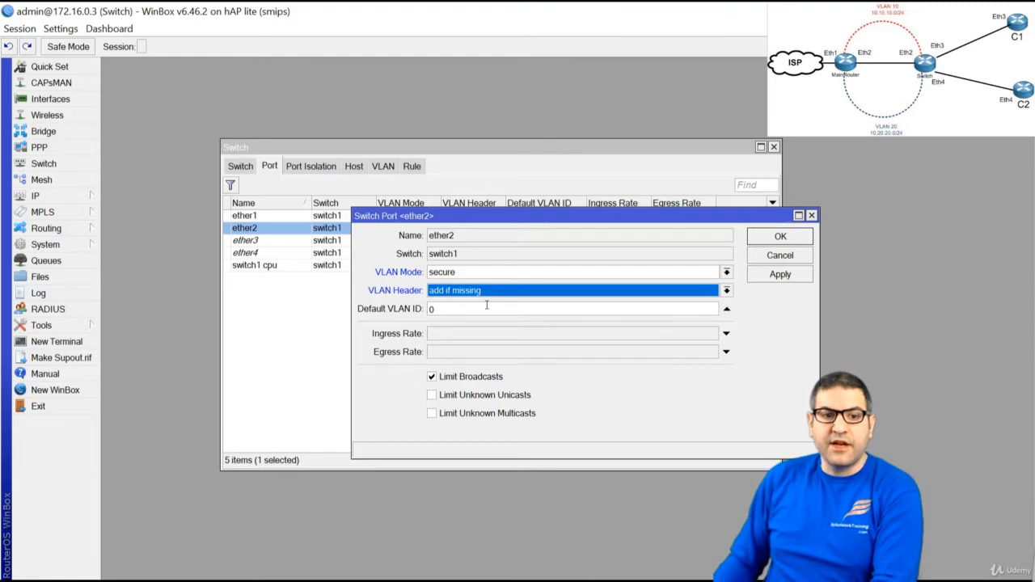
pyautogui.click(788, 236)
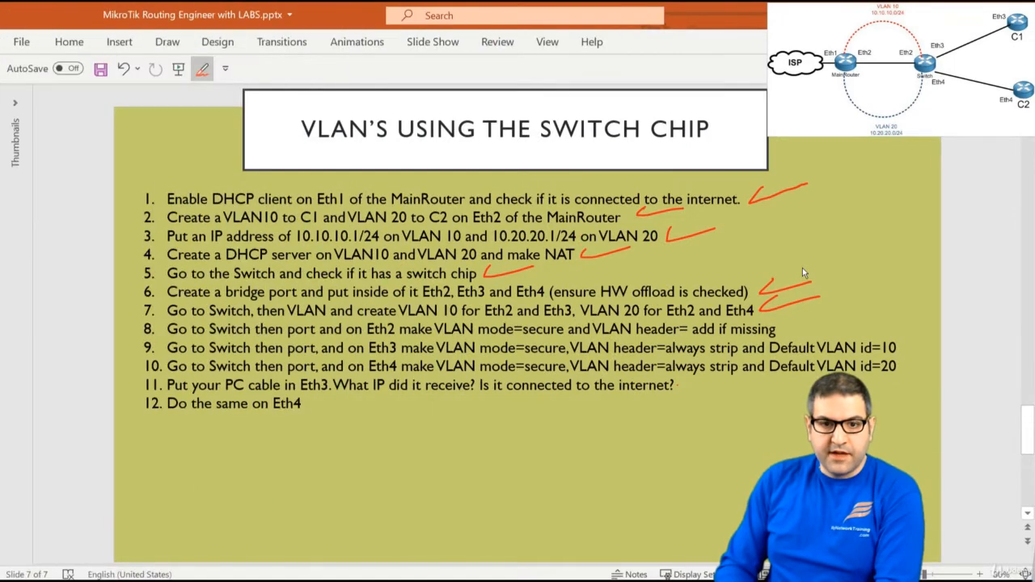
pyautogui.moveTo(789, 327)
pyautogui.mouseDown()
pyautogui.moveTo(798, 315)
pyautogui.moveTo(854, 310)
pyautogui.mouseUp()
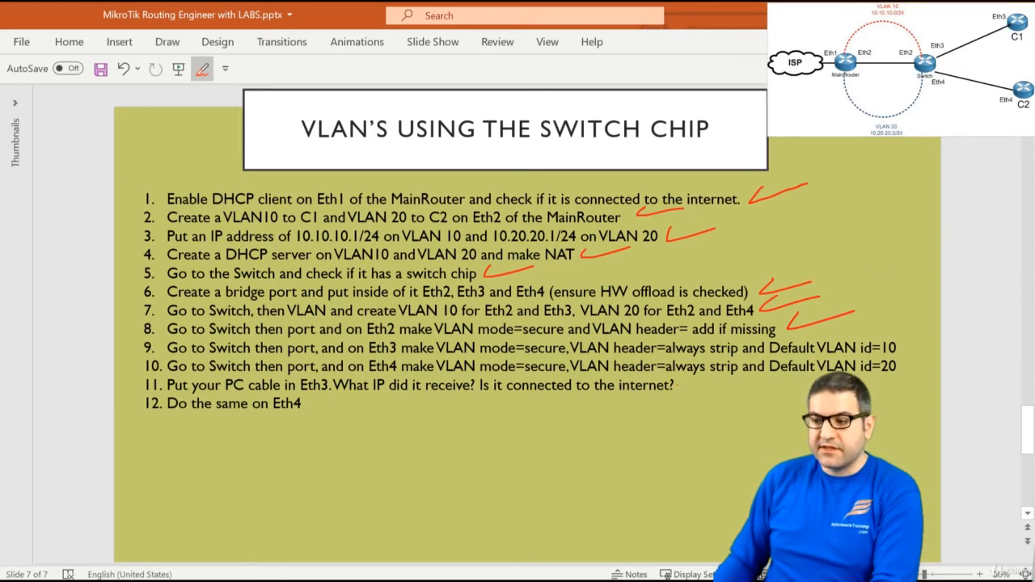
pyautogui.hotkey('alt', 'Tab')
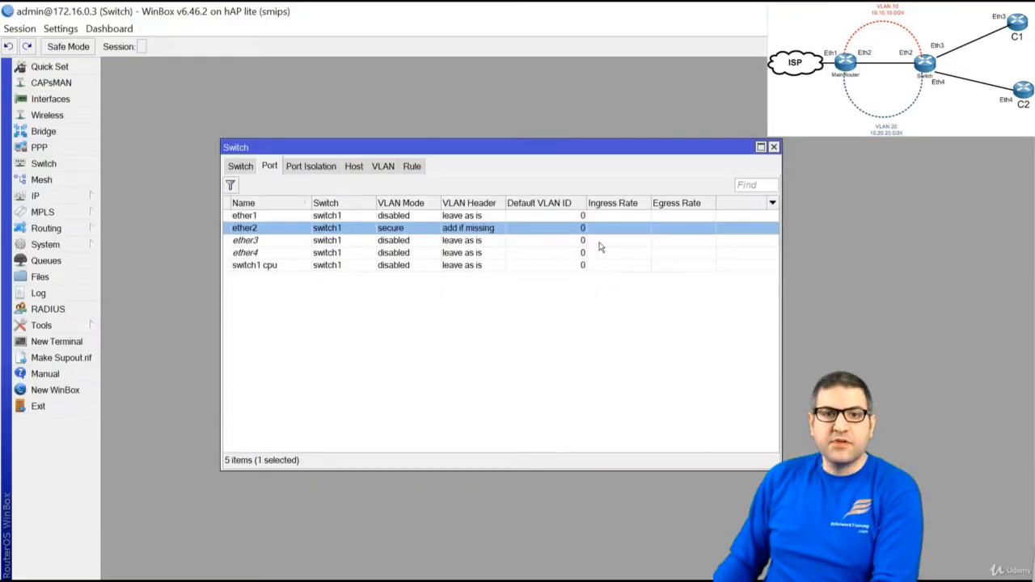
# Set ether3 to VLAN mode secure, VLAN header always strip, and default VLAN ID 10
pyautogui.doubleClick(250, 242)
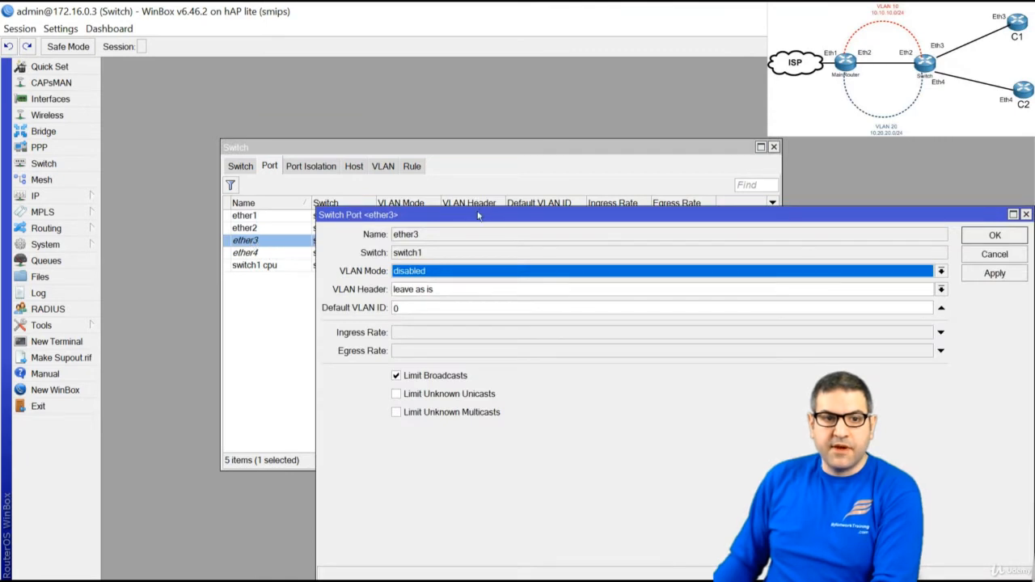
pyautogui.moveTo(478, 216); pyautogui.dragTo(381, 194)
pyautogui.click(365, 249)
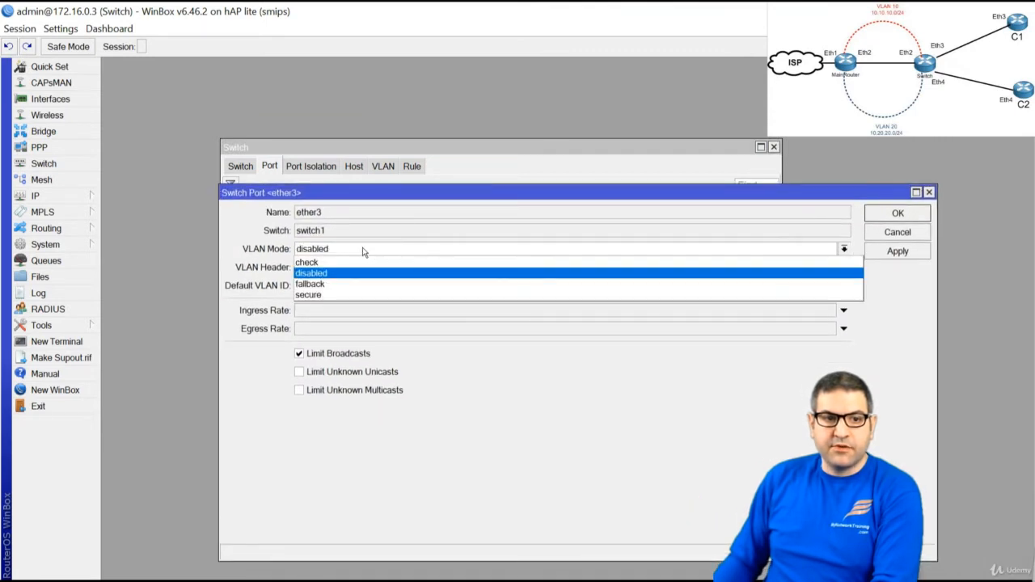
pyautogui.click(353, 297)
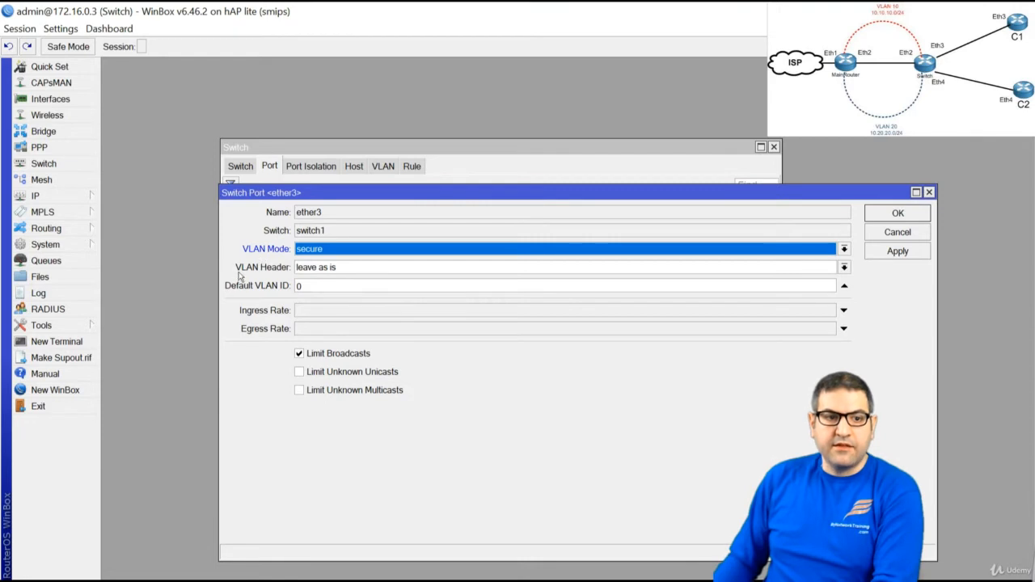
pyautogui.click(376, 269)
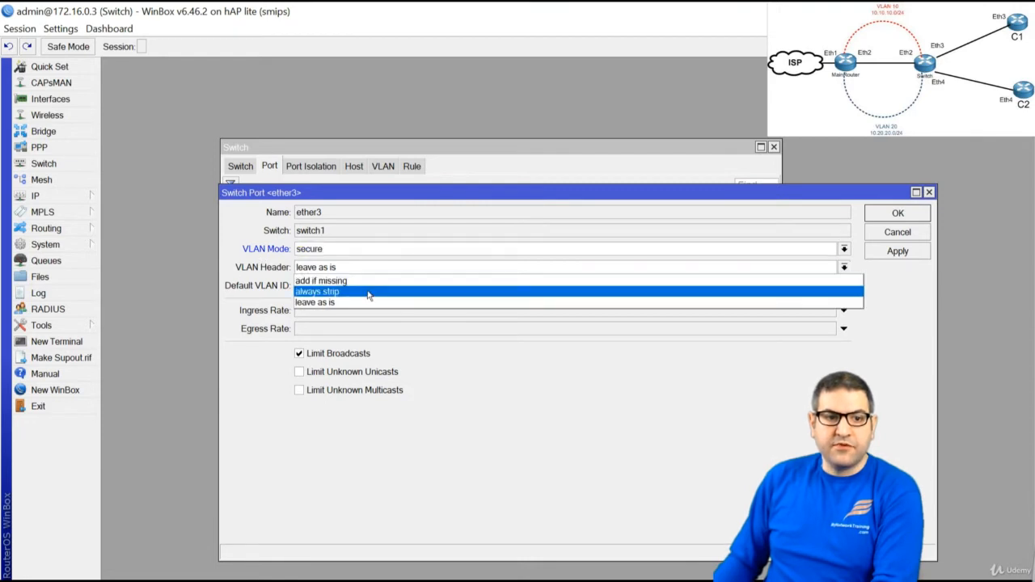
pyautogui.click(368, 292)
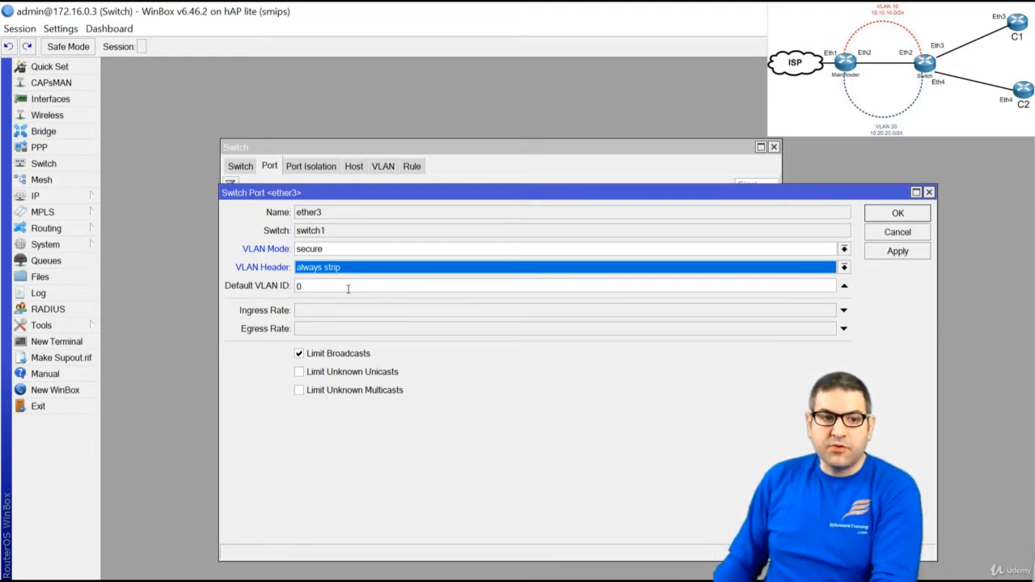
pyautogui.press('Tab')
pyautogui.write('10')
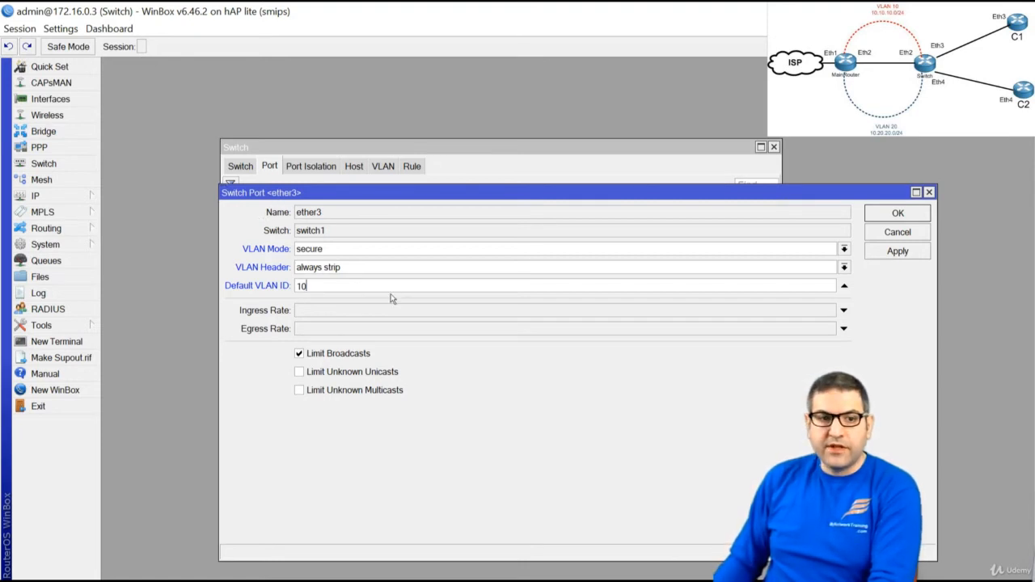
pyautogui.click(900, 213)
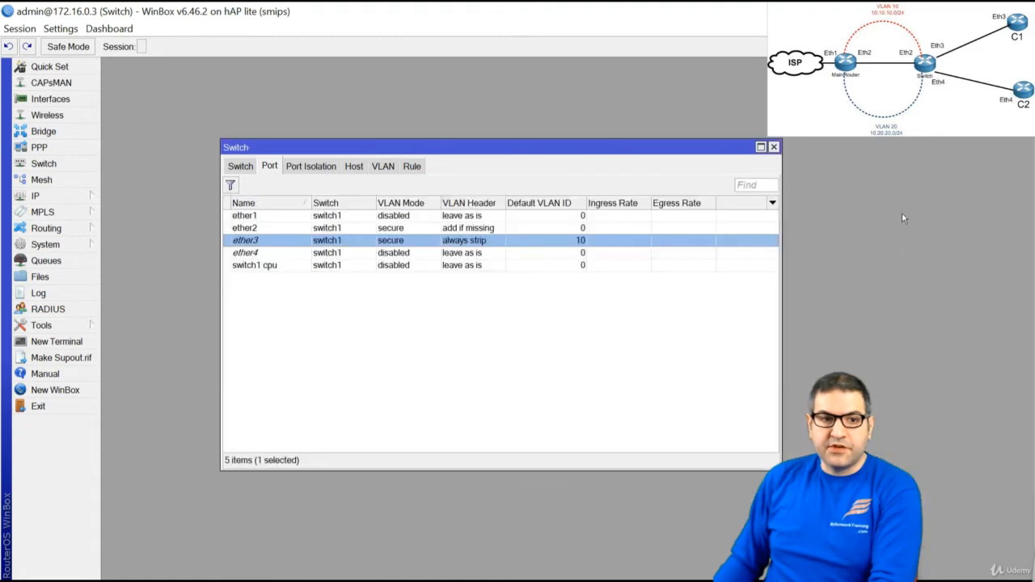
# Open ether4's switch port settings and resize the window to uncover the port list
pyautogui.doubleClick(340, 259)
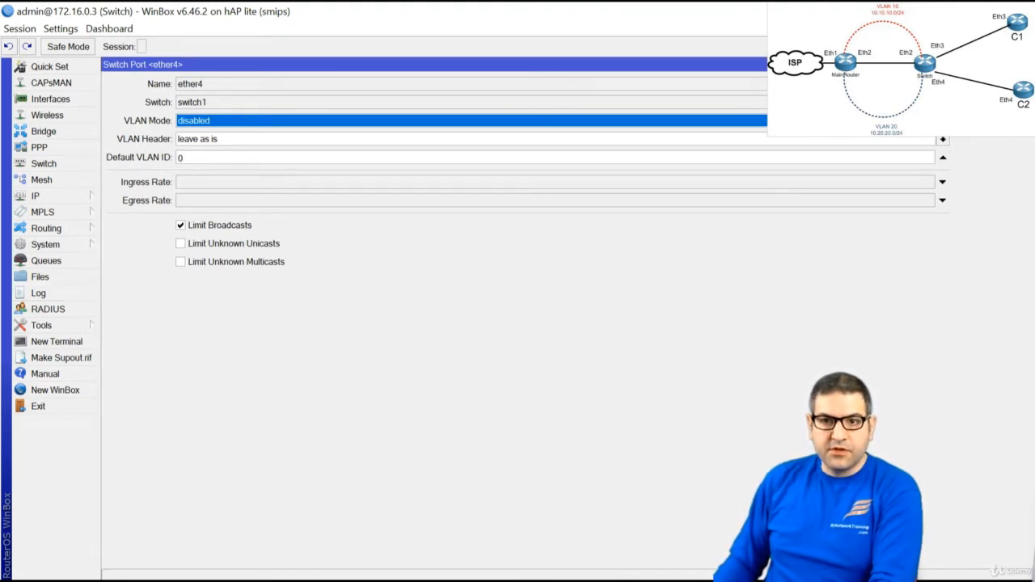
pyautogui.click(1011, 64)
pyautogui.moveTo(954, 66); pyautogui.dragTo(900, 105)
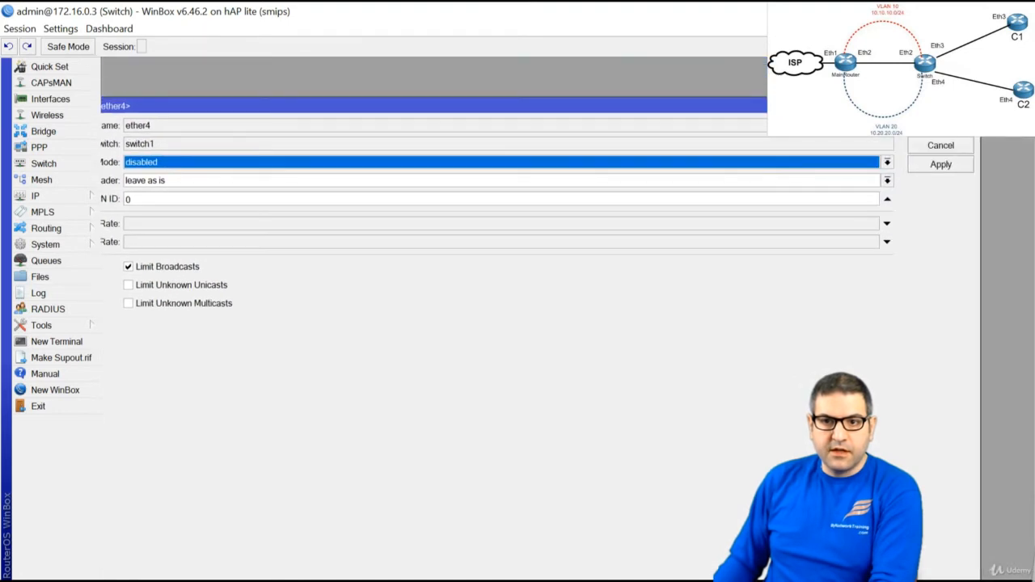
pyautogui.moveTo(980, 318); pyautogui.dragTo(573, 318)
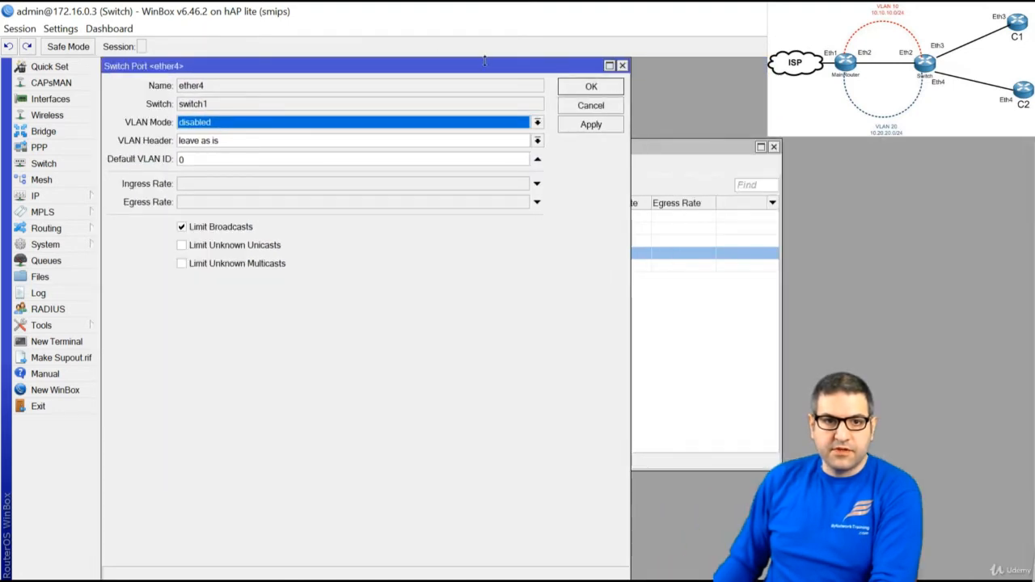
pyautogui.moveTo(485, 59); pyautogui.dragTo(702, 175)
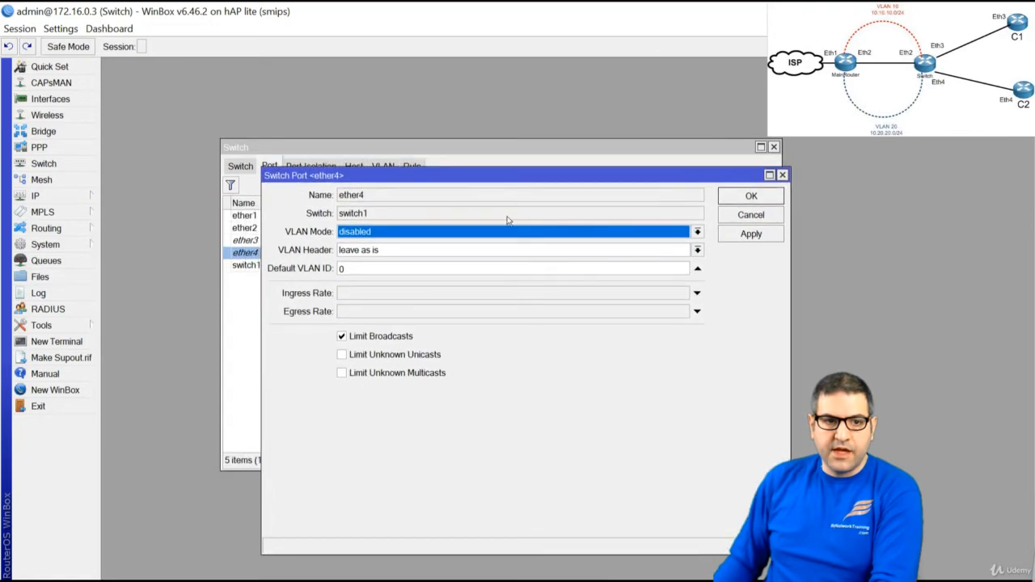
# Set ether4 to secure, always strip, default VLAN ID 20, and tick item 10 on the slide
pyautogui.click(374, 234)
pyautogui.click(377, 281)
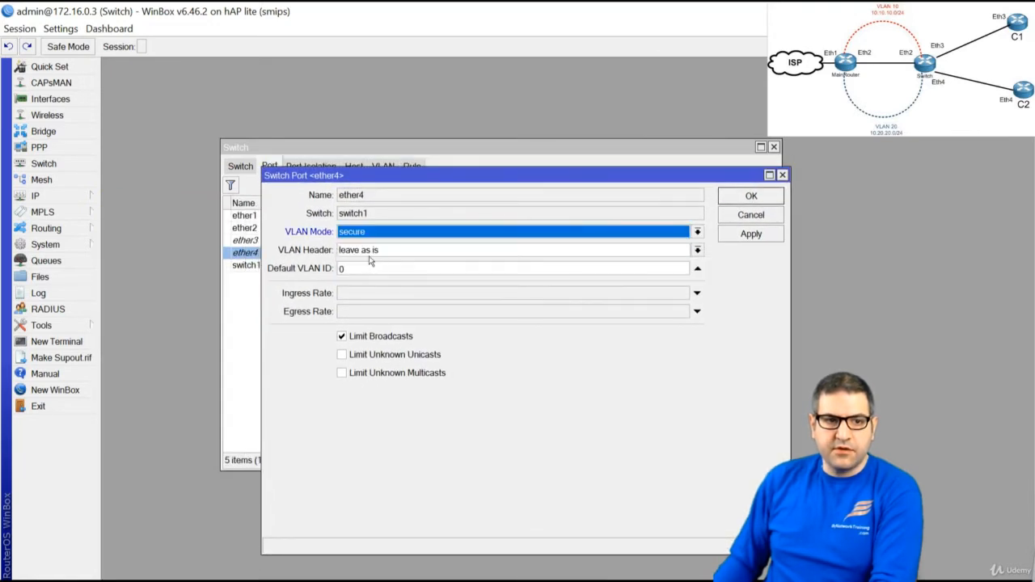
pyautogui.click(372, 252)
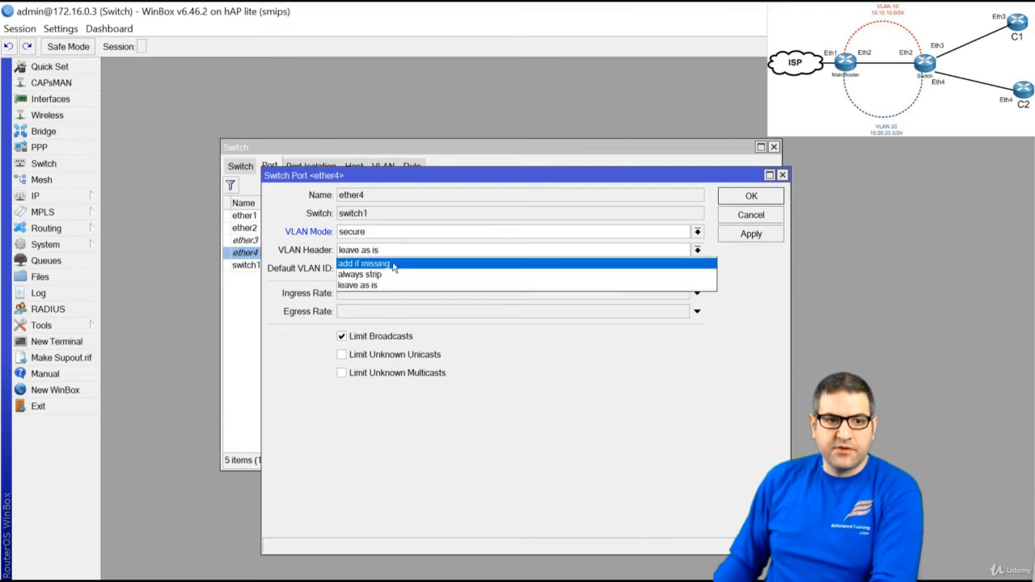
pyautogui.click(391, 275)
pyautogui.press('Tab')
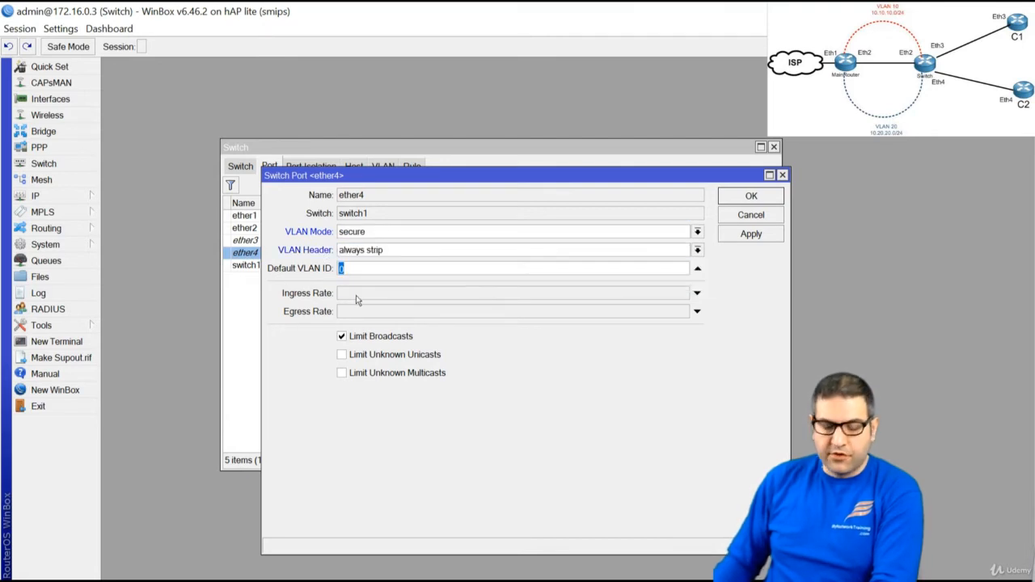
pyautogui.write('20')
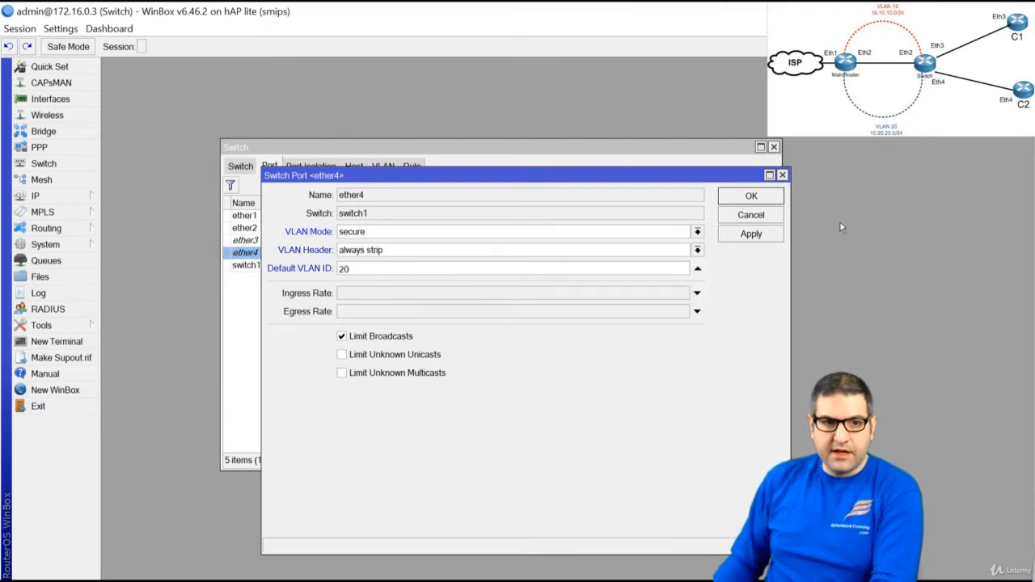
pyautogui.click(750, 198)
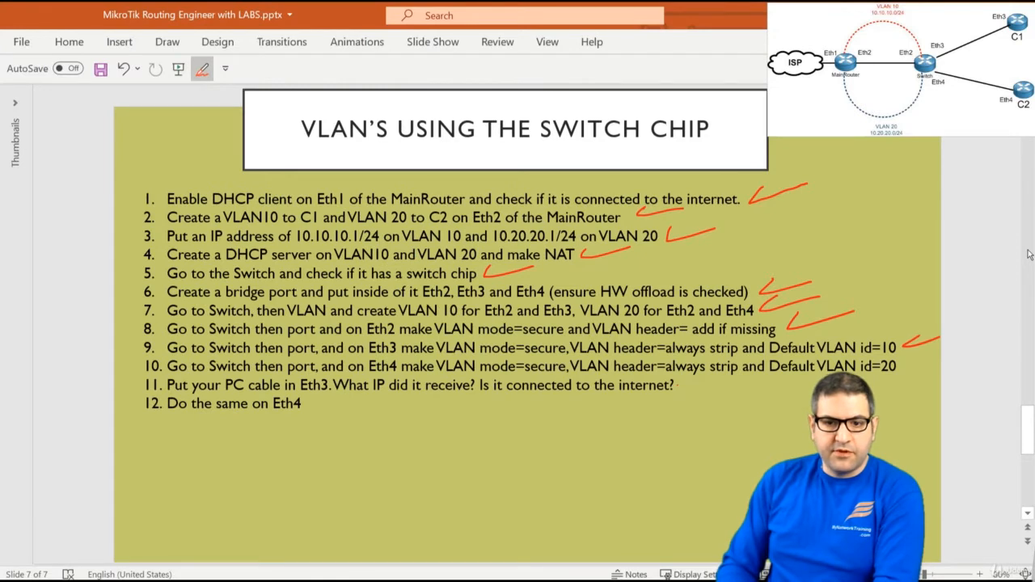
pyautogui.moveTo(924, 361); pyautogui.dragTo(935, 359)
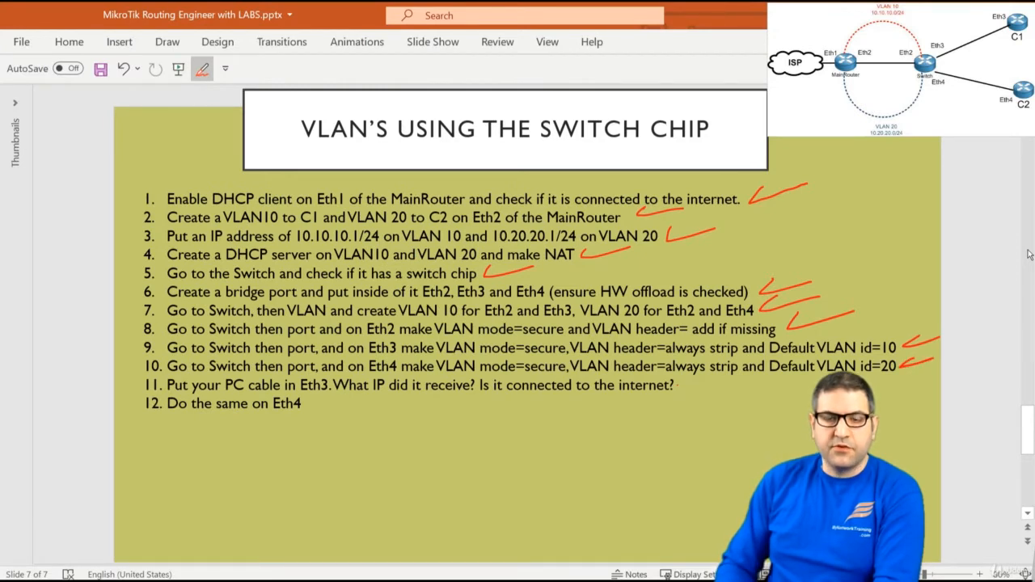
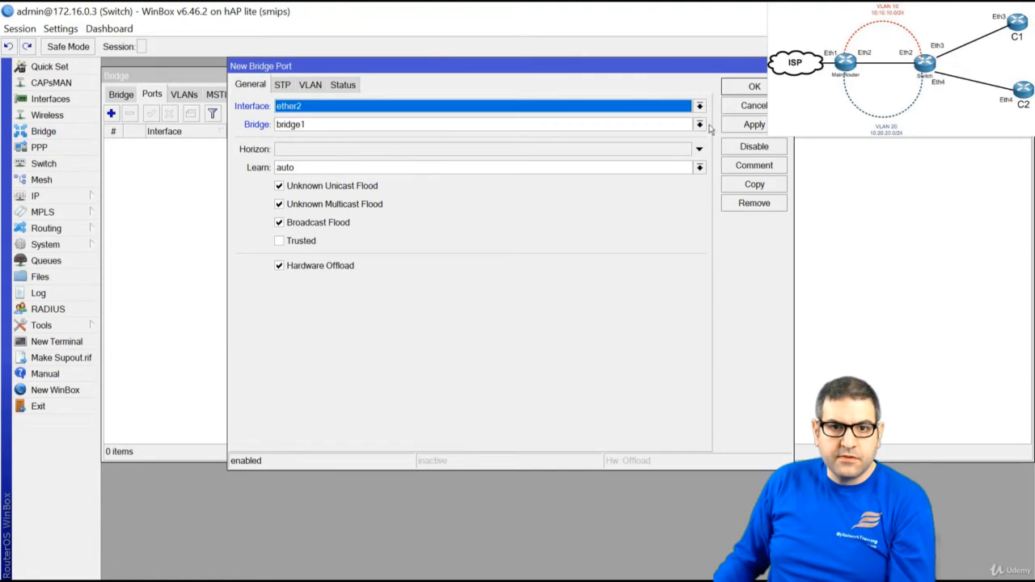
# Save ether2's bridge port with hardware offload off, then copy it to add ether3
pyautogui.click(323, 268)
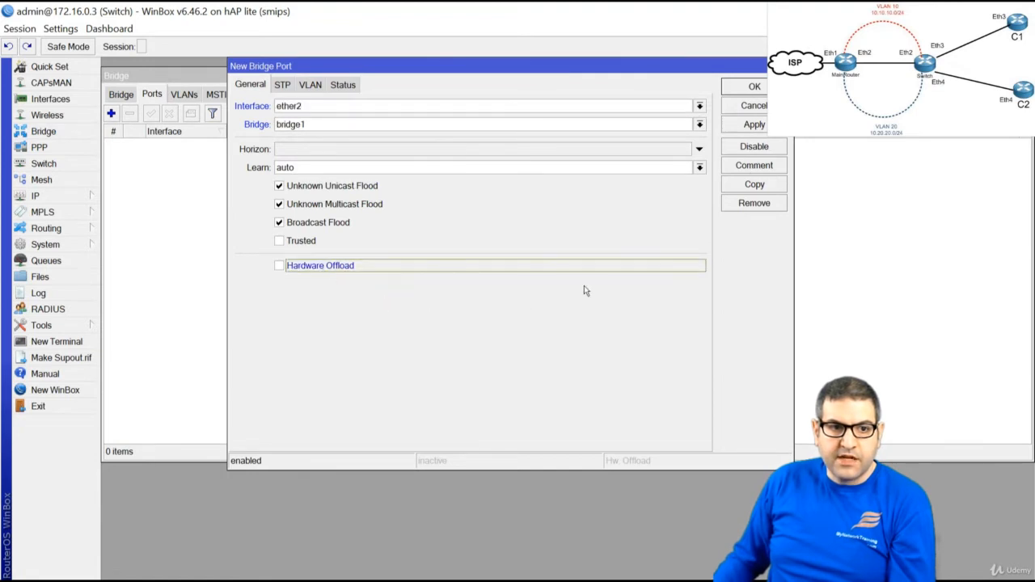
pyautogui.click(753, 124)
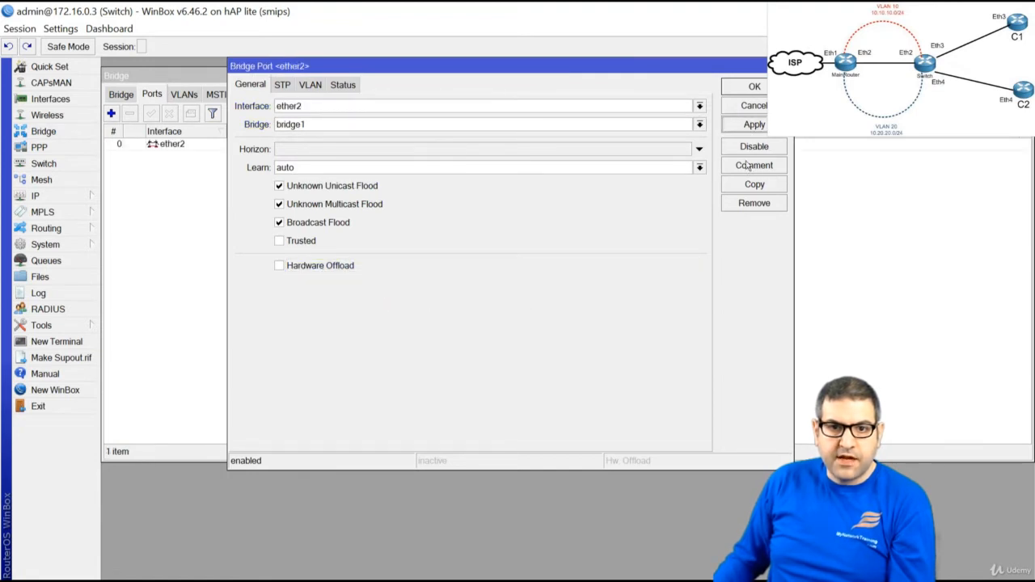
pyautogui.click(754, 184)
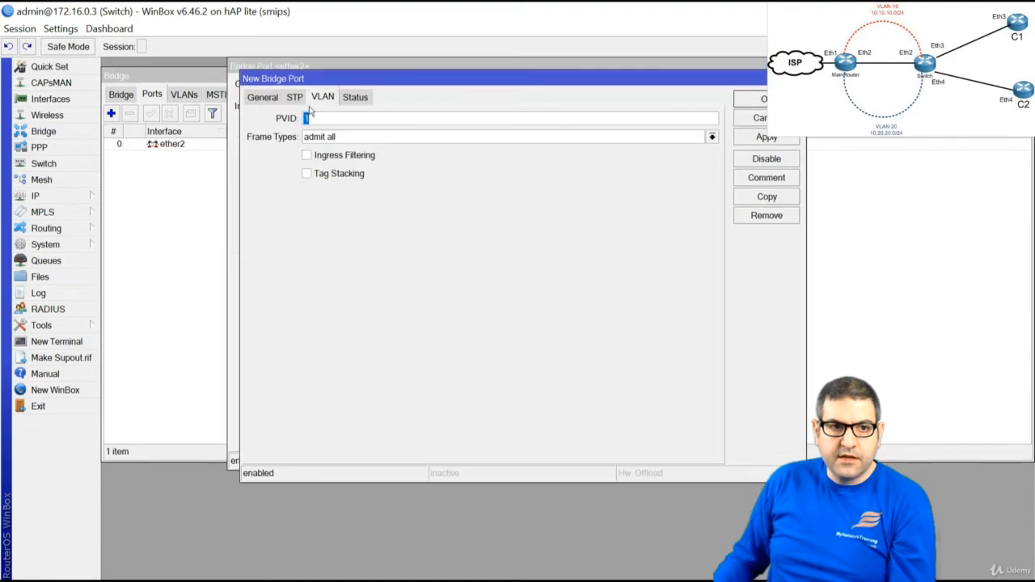
pyautogui.click(262, 97)
pyautogui.click(346, 118)
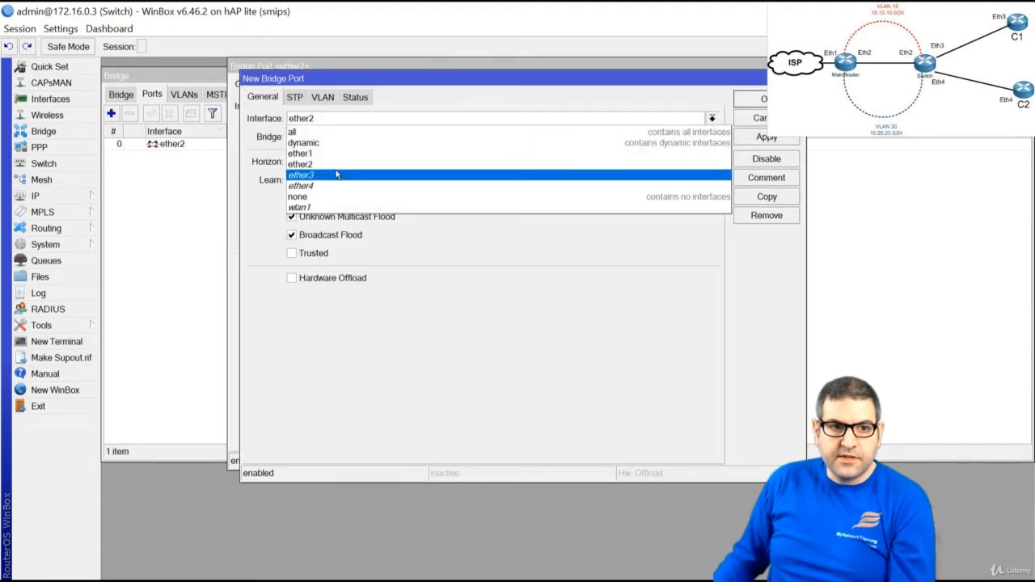
pyautogui.click(336, 172)
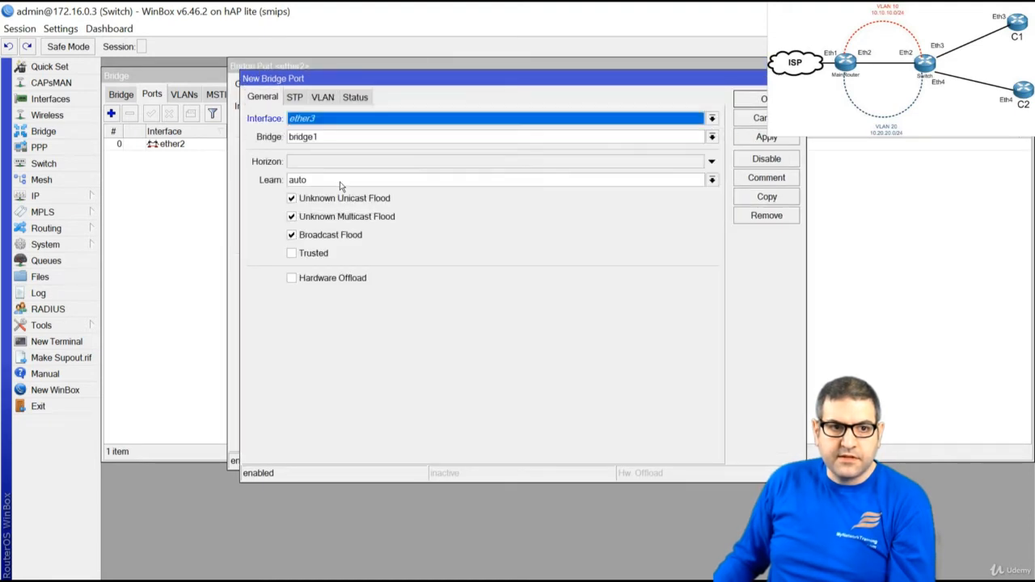
pyautogui.click(762, 101)
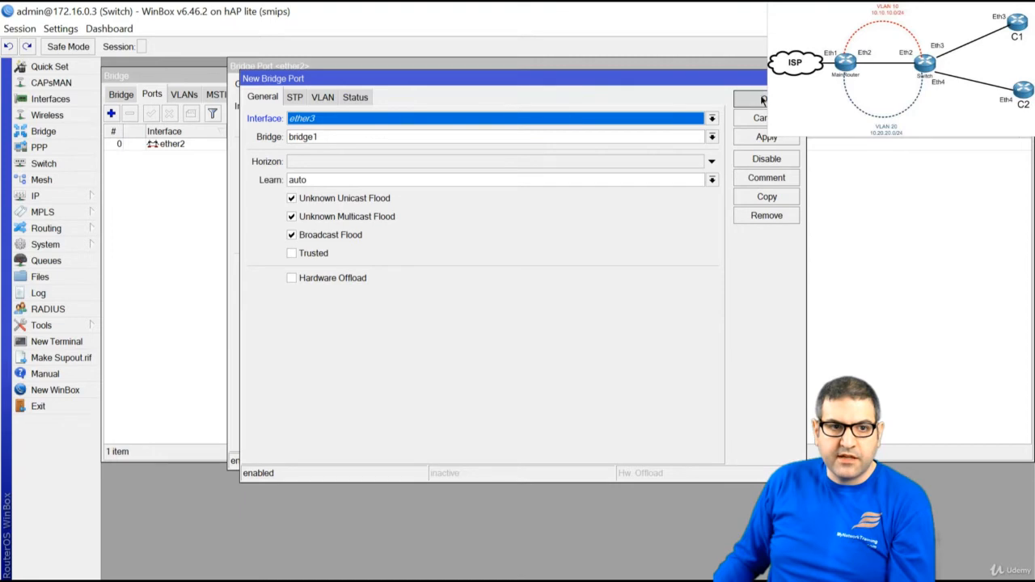
pyautogui.click(769, 137)
# Copy the ether3 port to add ether4 to bridge1 and close all port dialogs
pyautogui.click(768, 197)
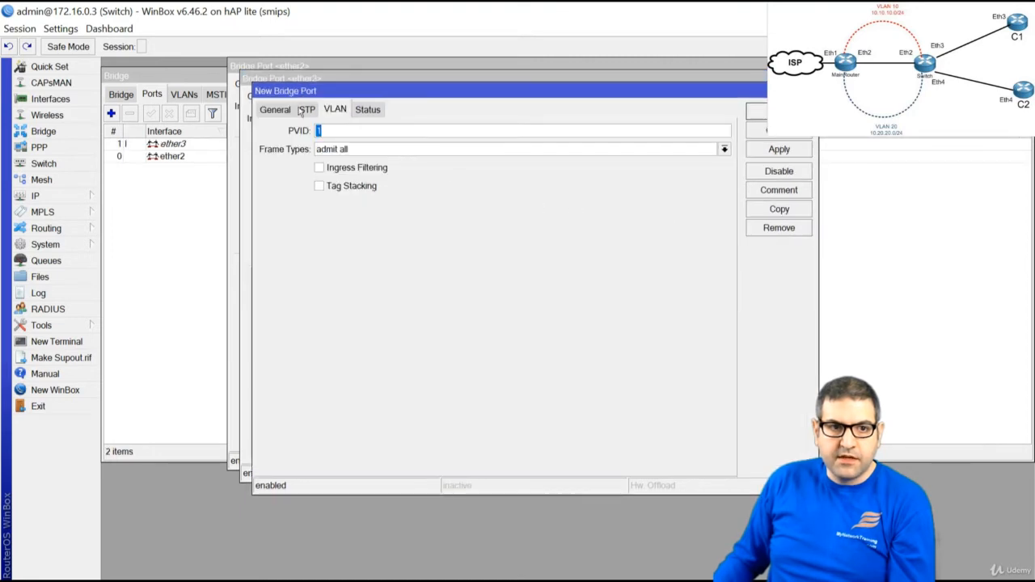
pyautogui.click(274, 109)
pyautogui.click(356, 131)
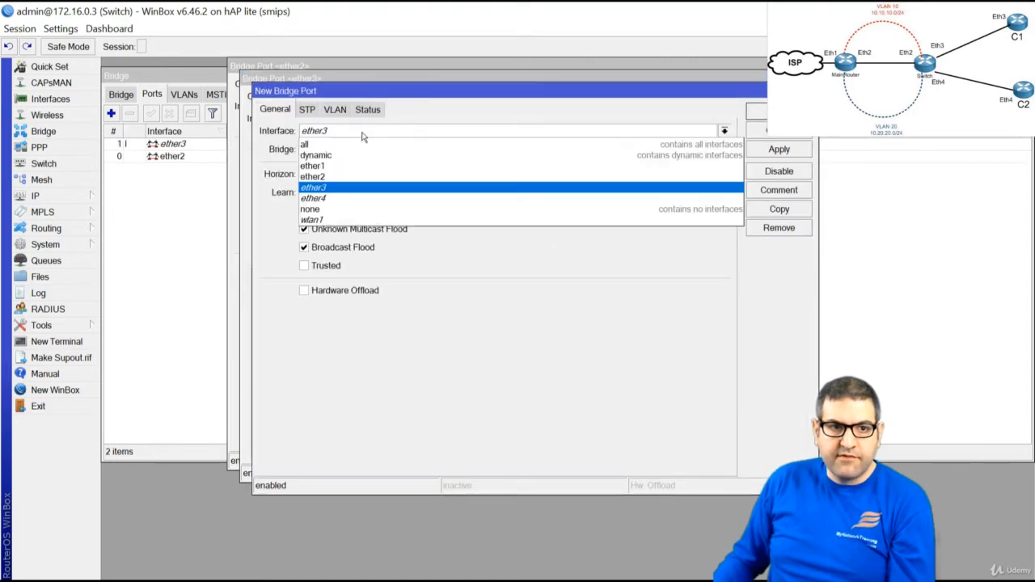
pyautogui.click(371, 198)
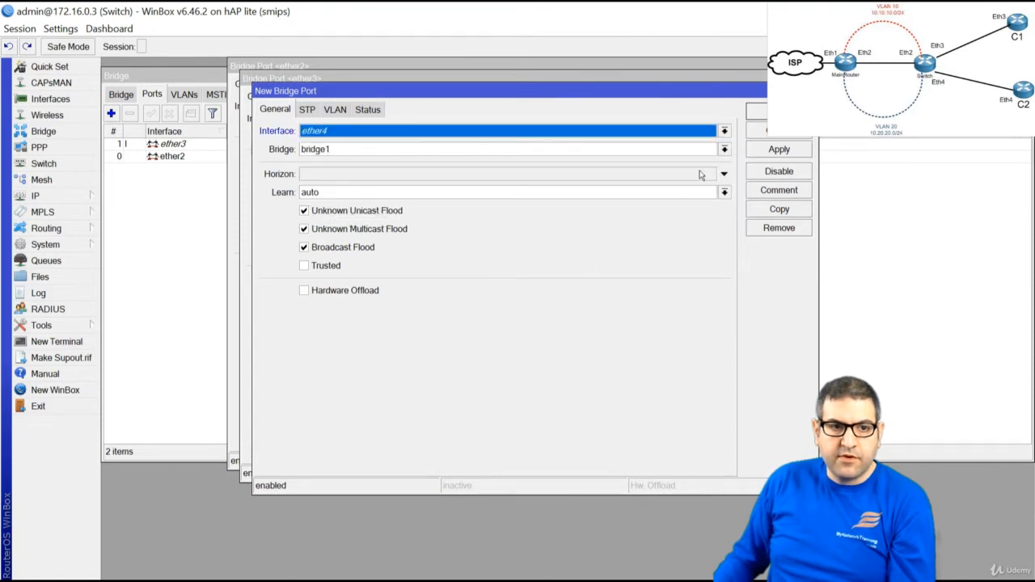
pyautogui.click(777, 112)
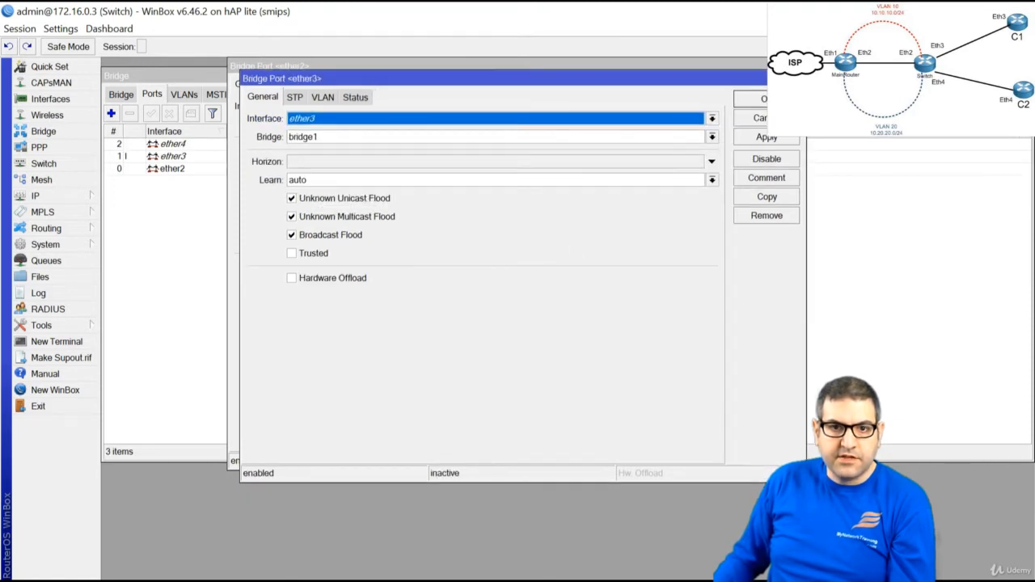
pyautogui.click(763, 98)
pyautogui.click(755, 83)
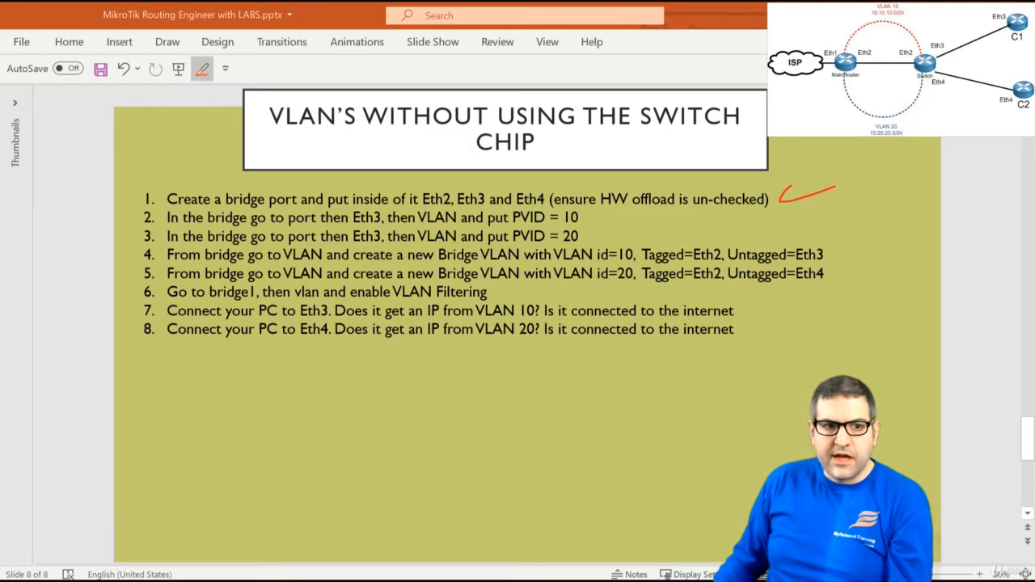
pyautogui.hotkey('alt', 'Tab')
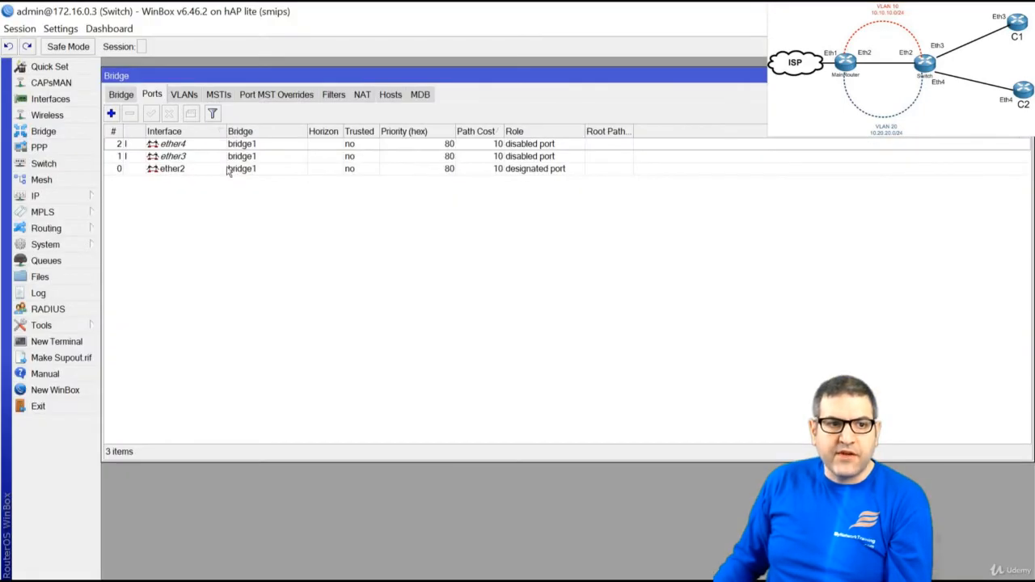
# Set PVID 10 on bridge port ether3 and PVID 20 on ether4
pyautogui.doubleClick(173, 158)
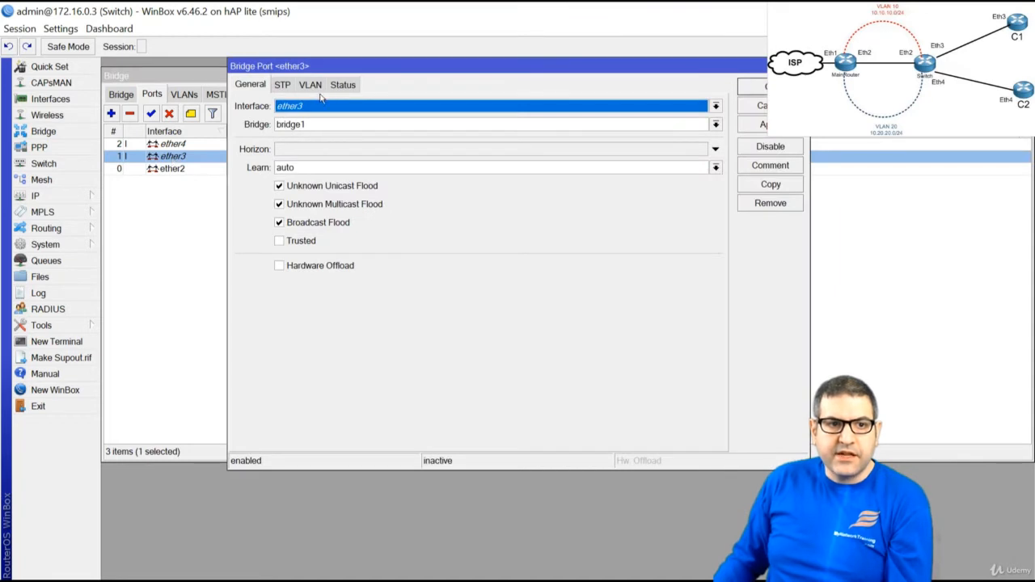
pyautogui.click(312, 85)
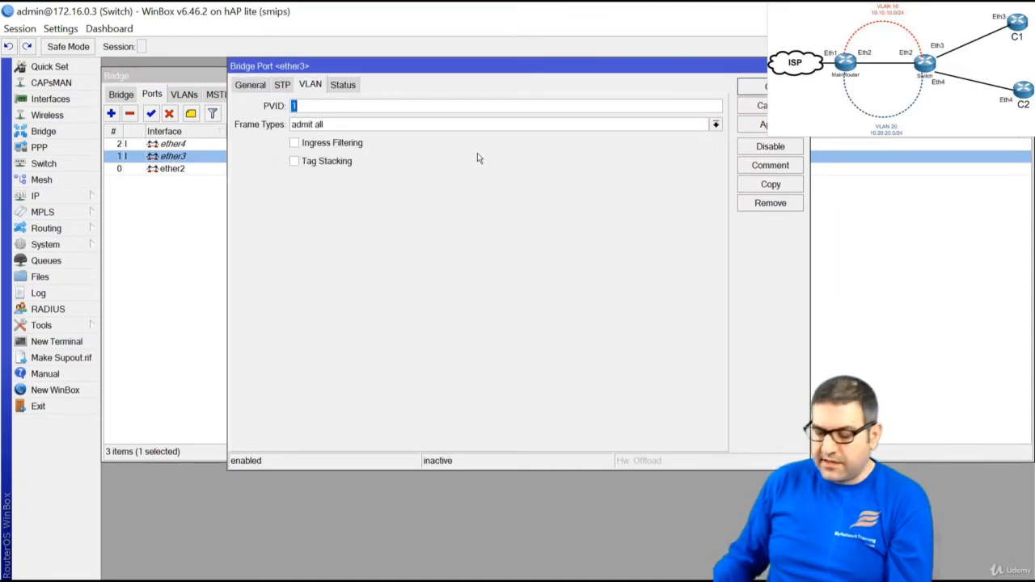
pyautogui.write('10')
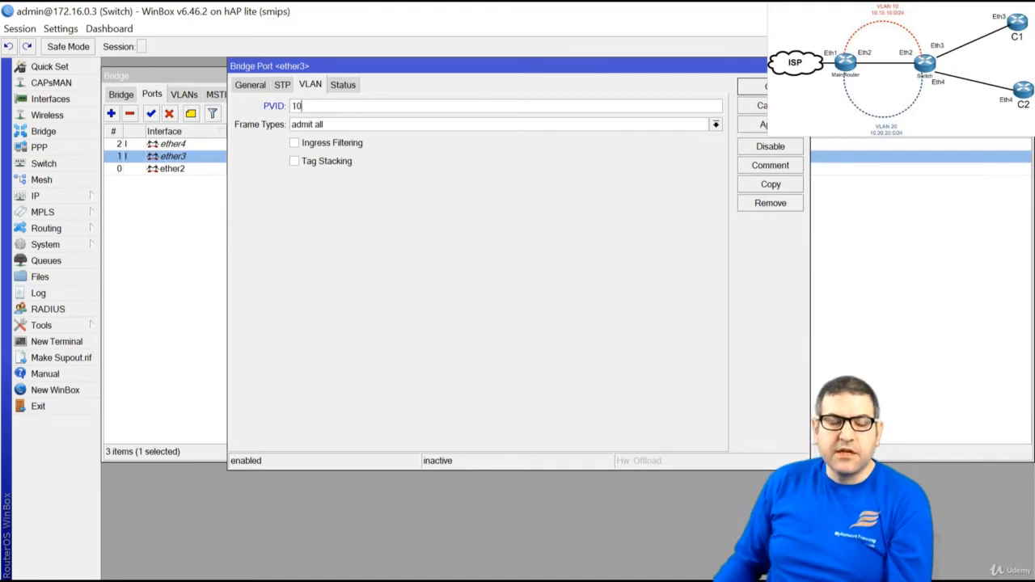
pyautogui.click(758, 86)
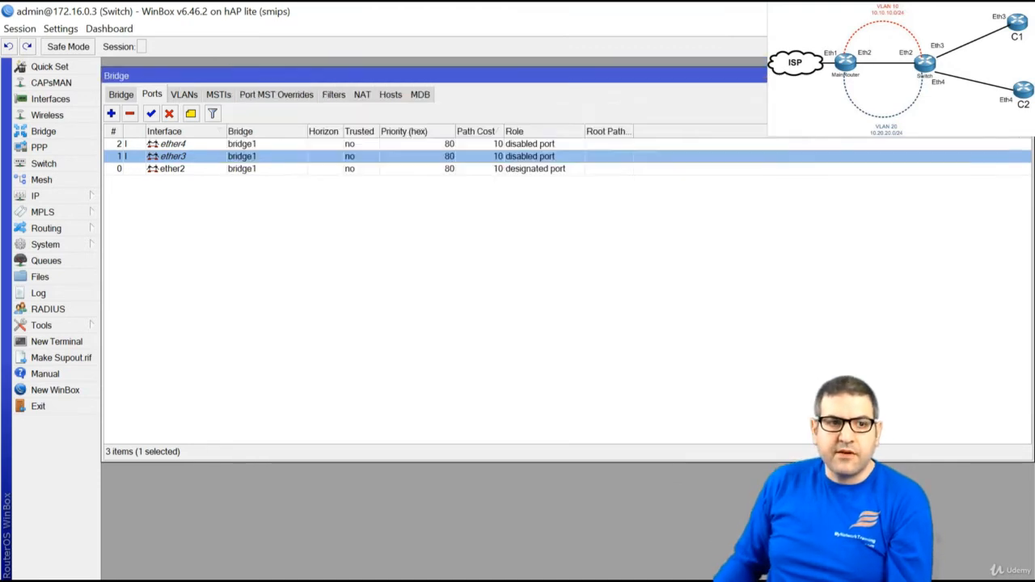
pyautogui.doubleClick(188, 145)
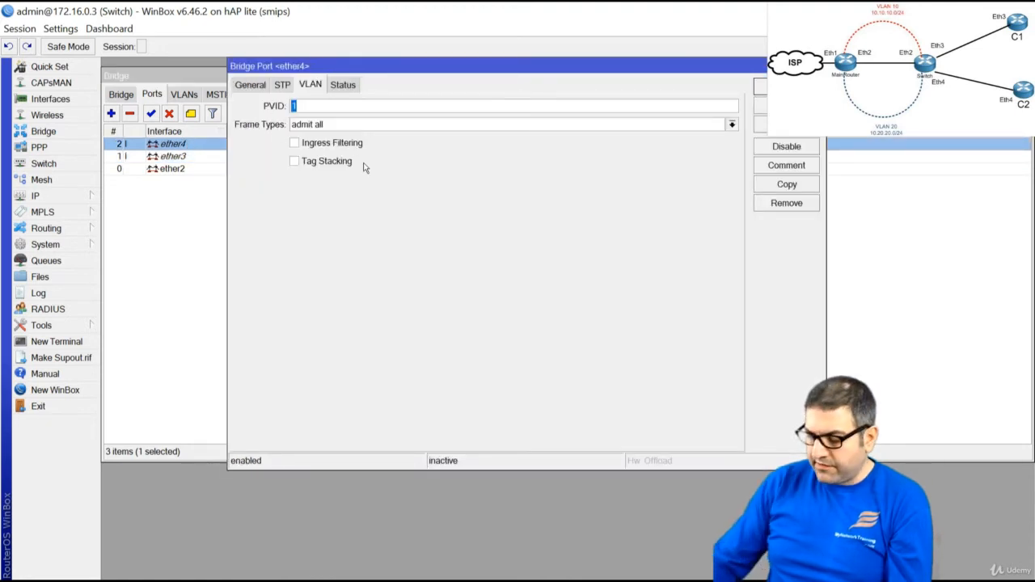
pyautogui.write('20')
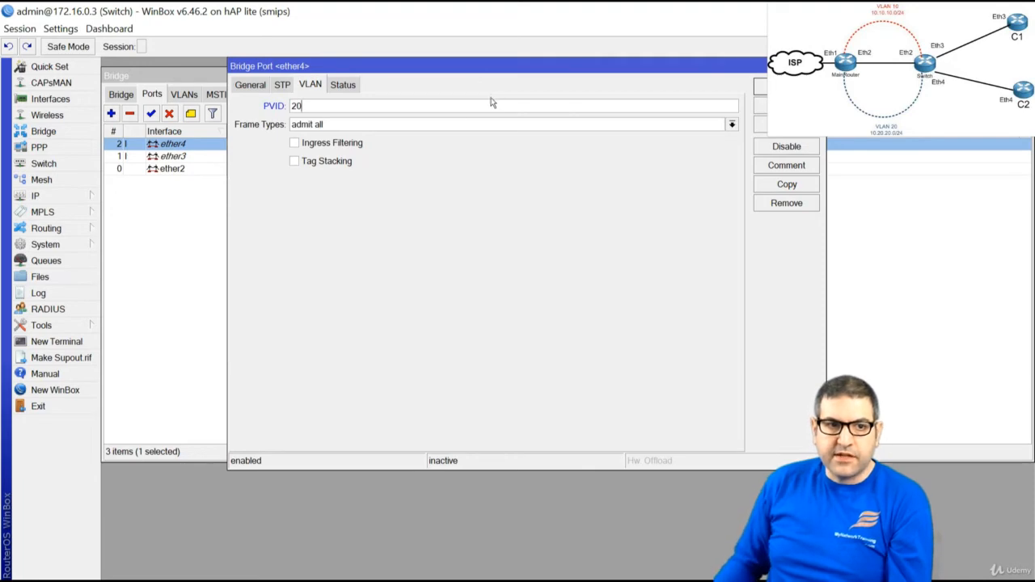
pyautogui.click(784, 87)
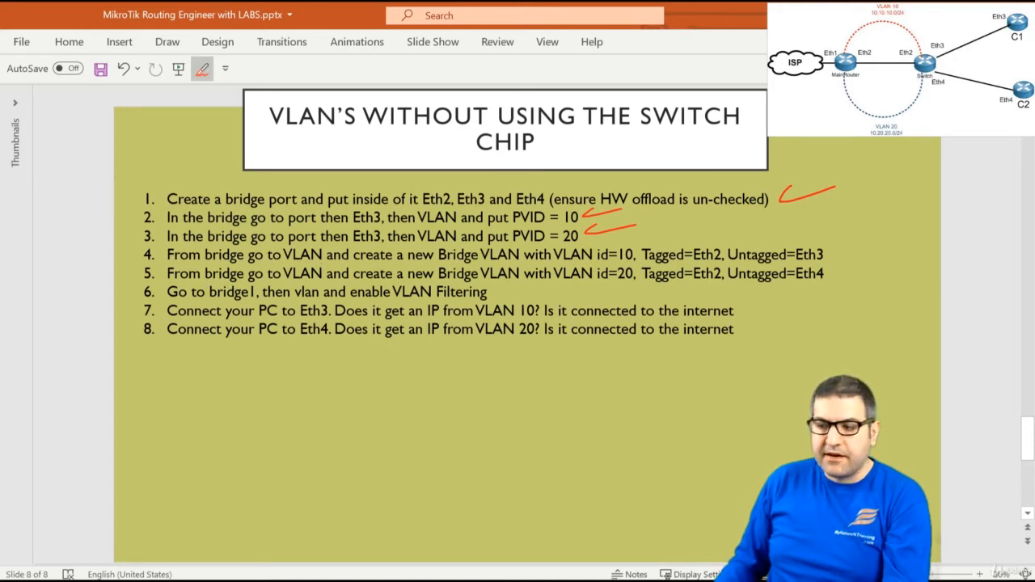
# Switch from the checklist slide back to WinBox's bridge port list
pyautogui.hotkey('alt', 'Tab')
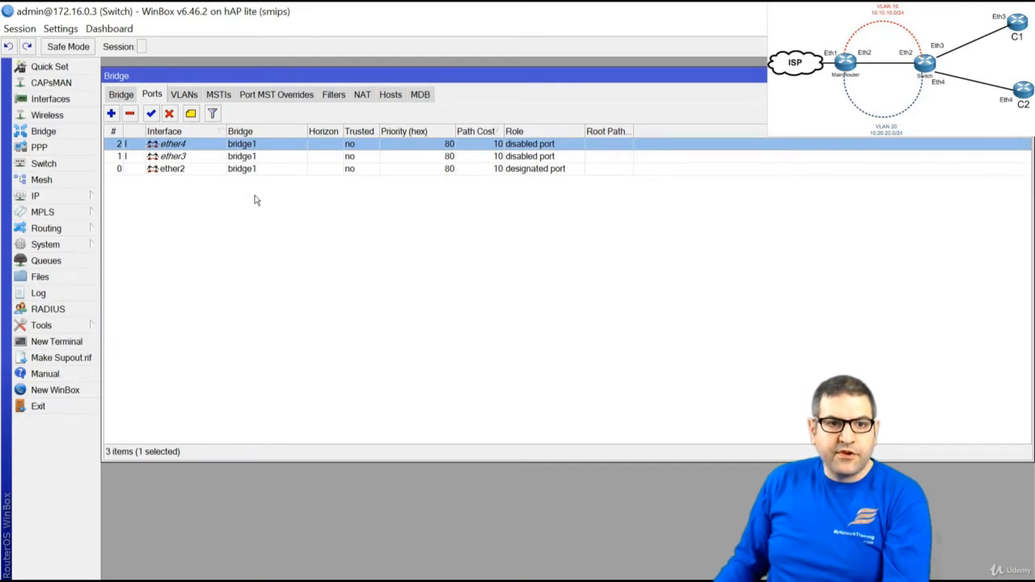
# Recheck that ether4 has PVID 20 and ether3 has PVID 10
pyautogui.doubleClick(187, 145)
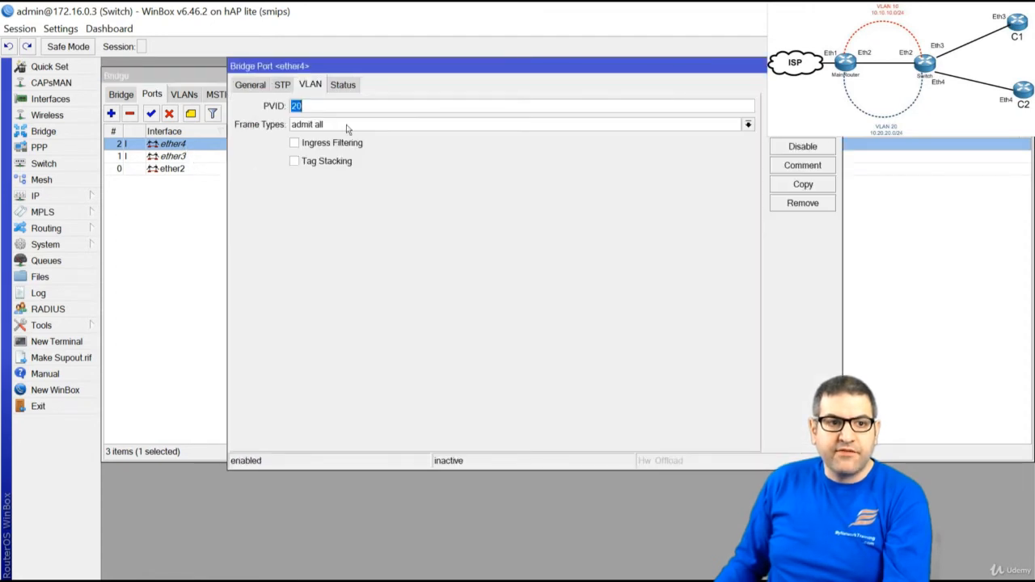
pyautogui.press('Escape')
pyautogui.doubleClick(180, 157)
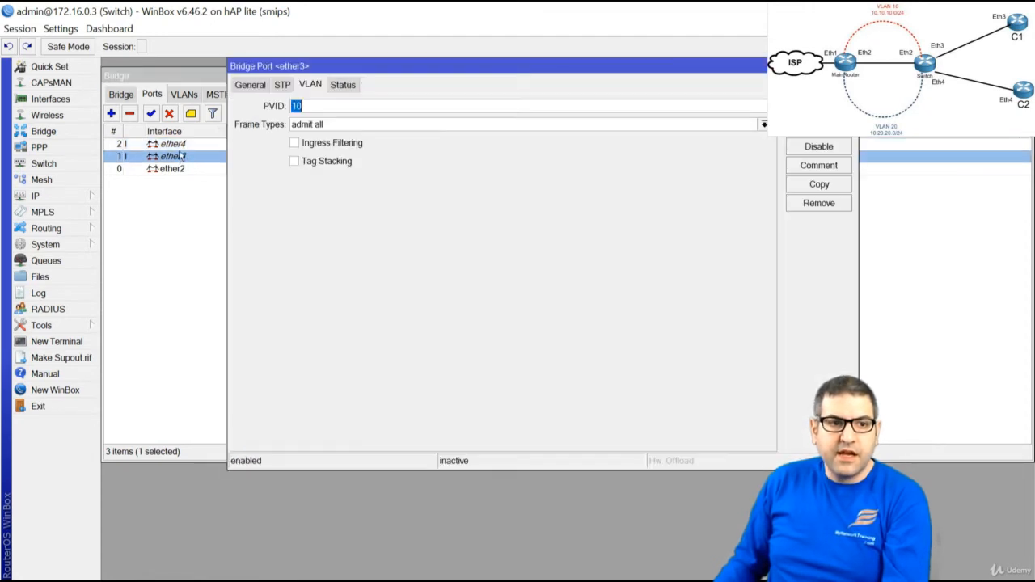
pyautogui.press('Escape')
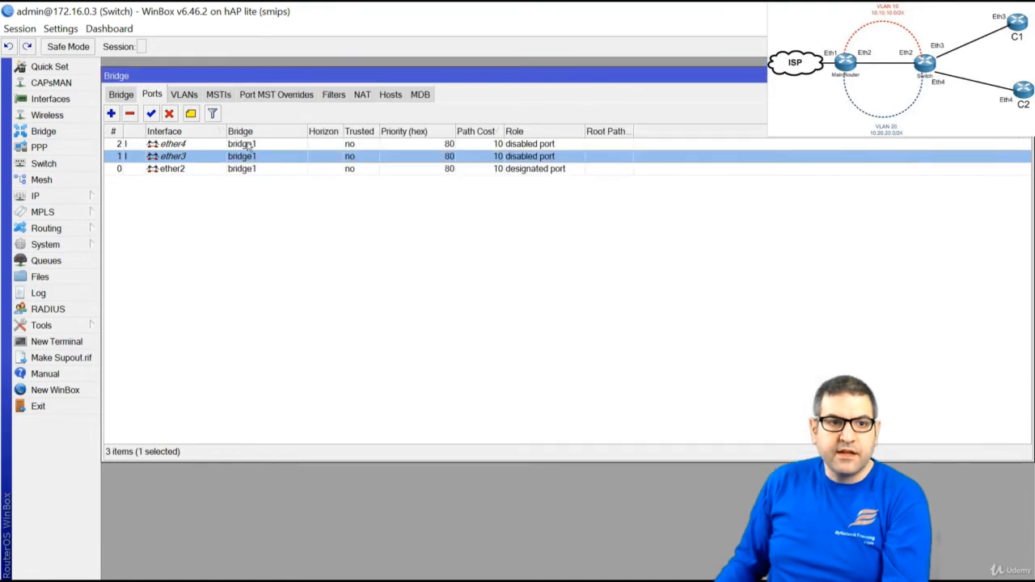
# Start a new bridge VLAN entry on bridge1 with VLAN ID 10
pyautogui.click(183, 95)
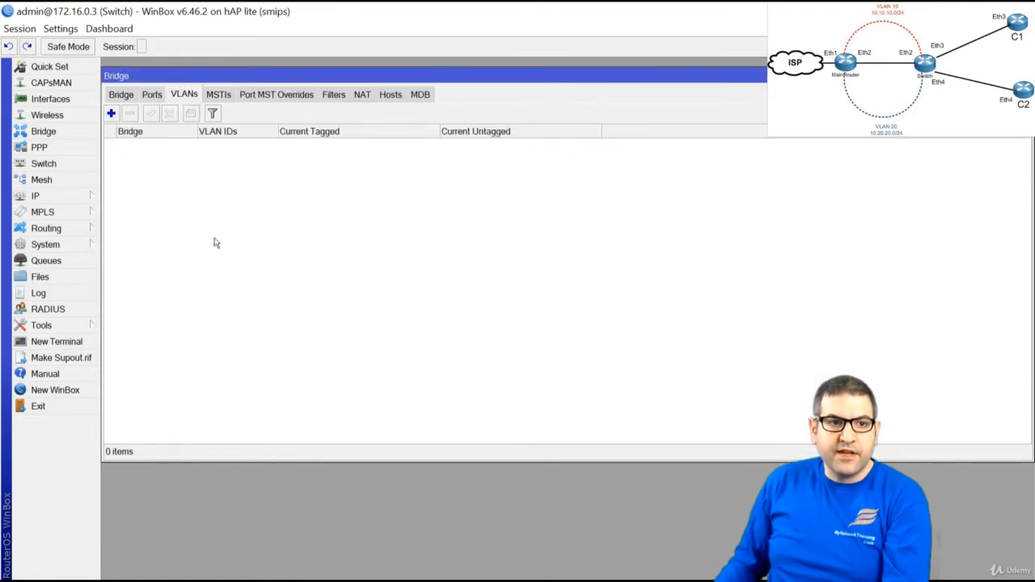
pyautogui.click(112, 114)
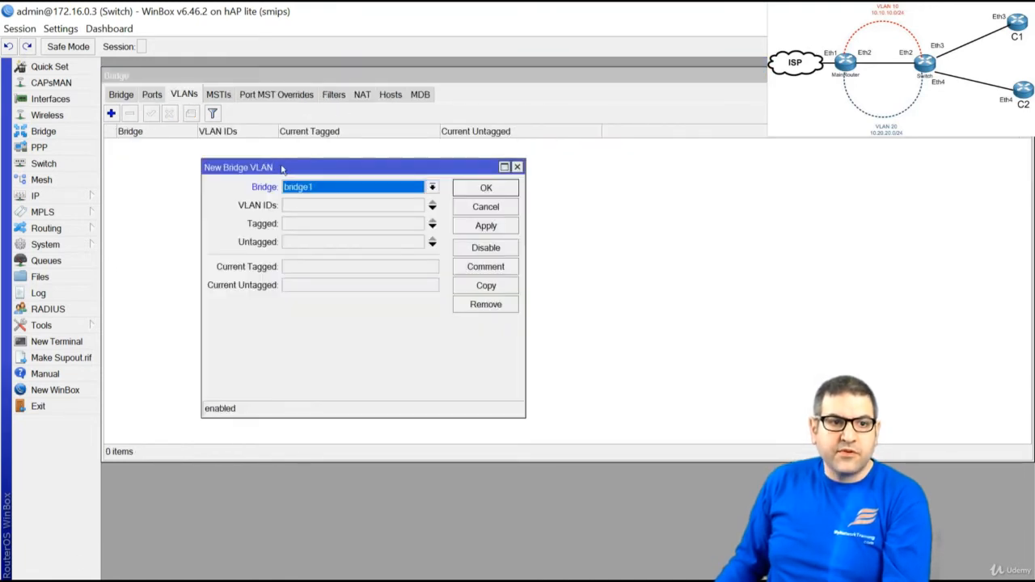
pyautogui.moveTo(283, 169); pyautogui.dragTo(263, 162)
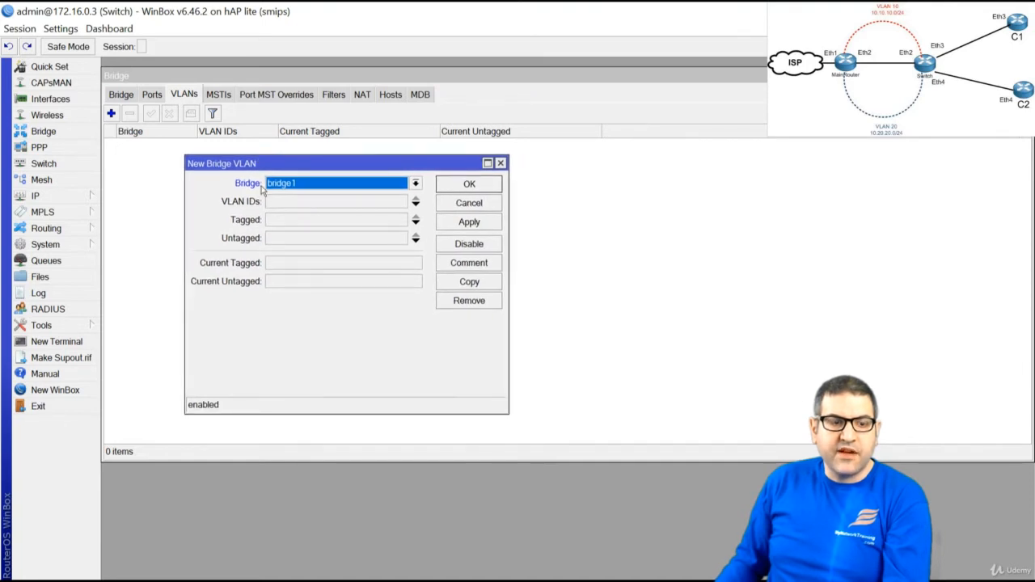
pyautogui.click(275, 183)
pyautogui.click(307, 200)
pyautogui.click(303, 208)
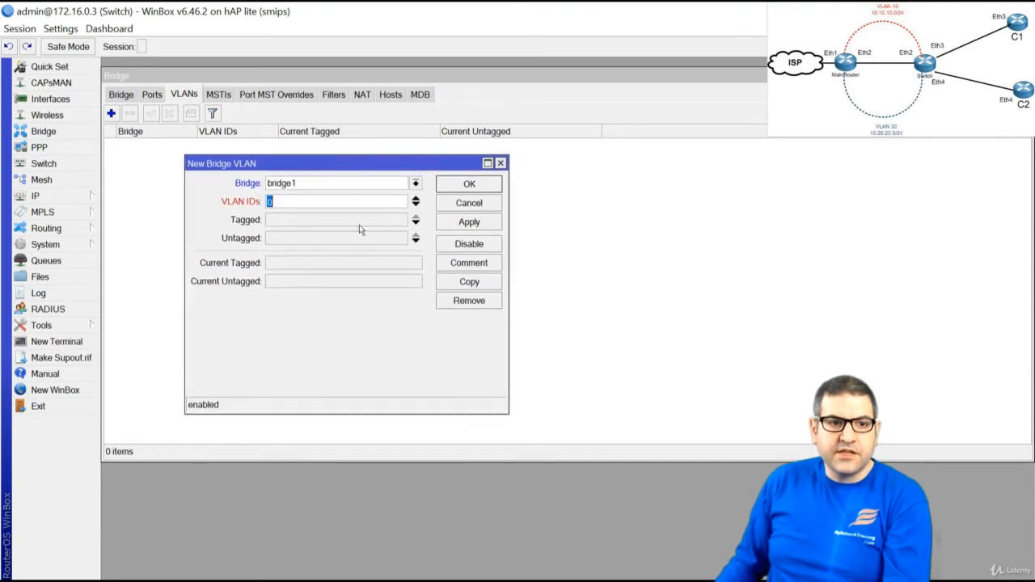
pyautogui.write('10')
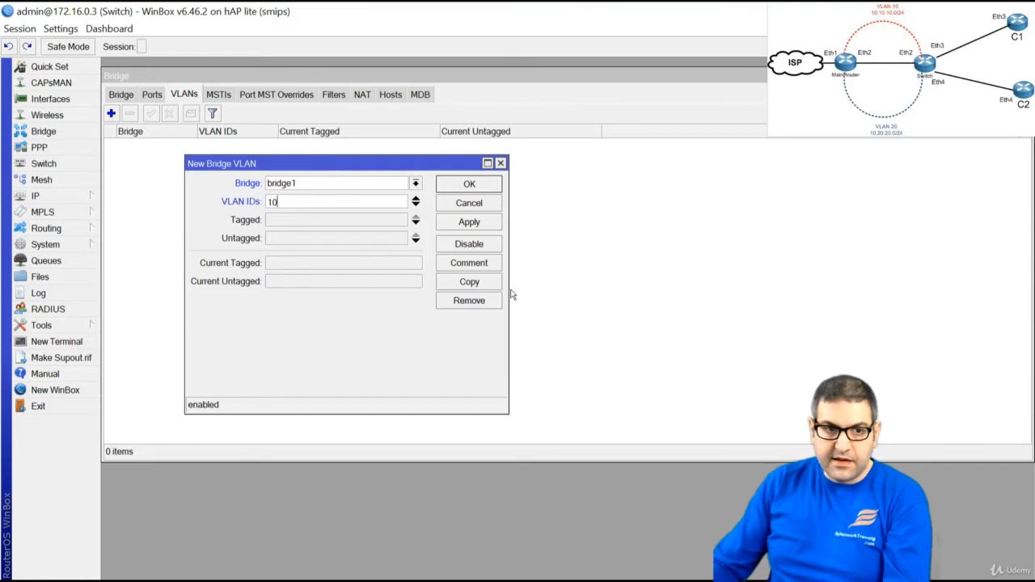
# Tag ether2 and make ether3 untagged for VLAN 10, then save the entry
pyautogui.click(341, 223)
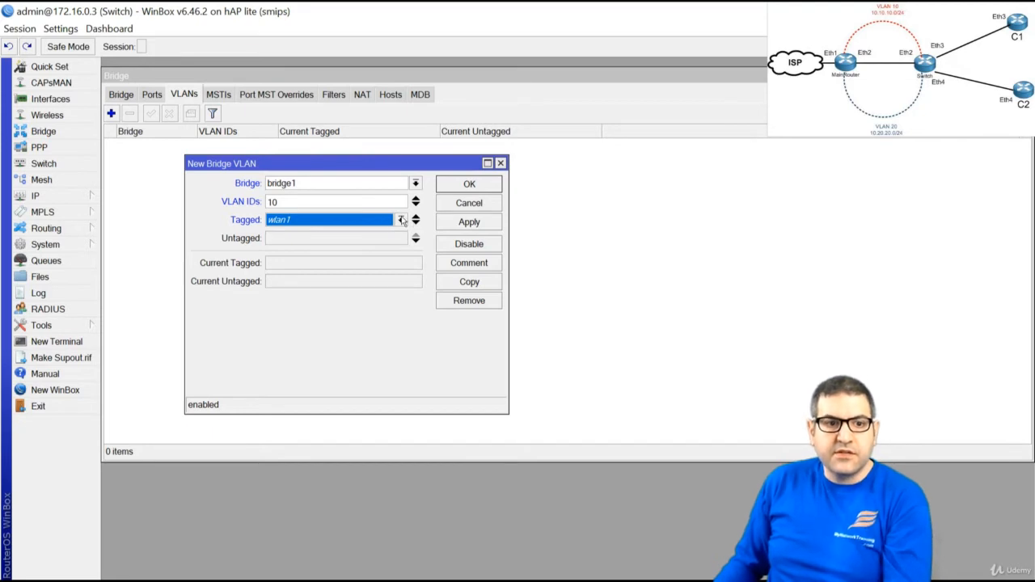
pyautogui.click(400, 220)
pyautogui.click(368, 255)
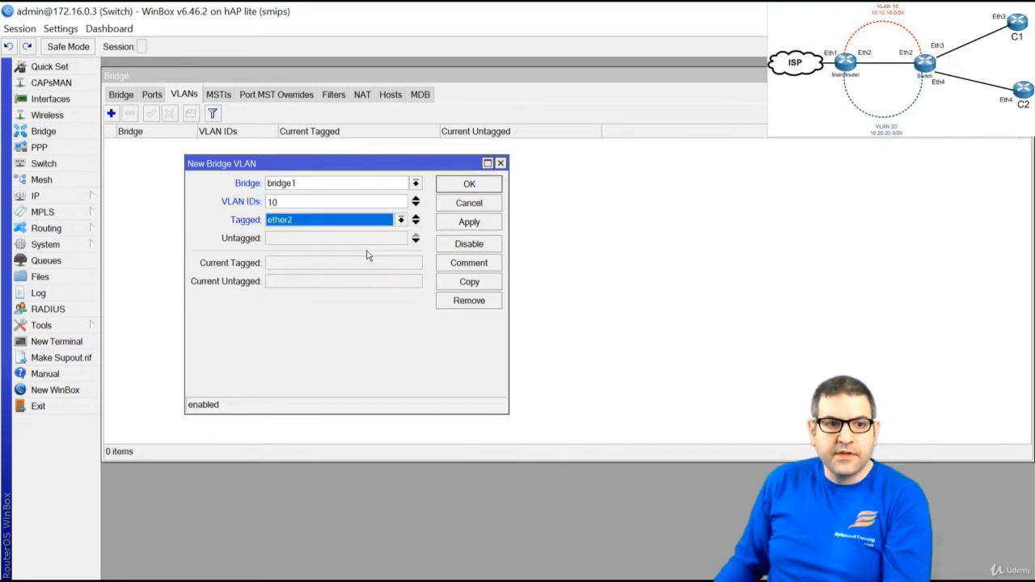
pyautogui.click(335, 238)
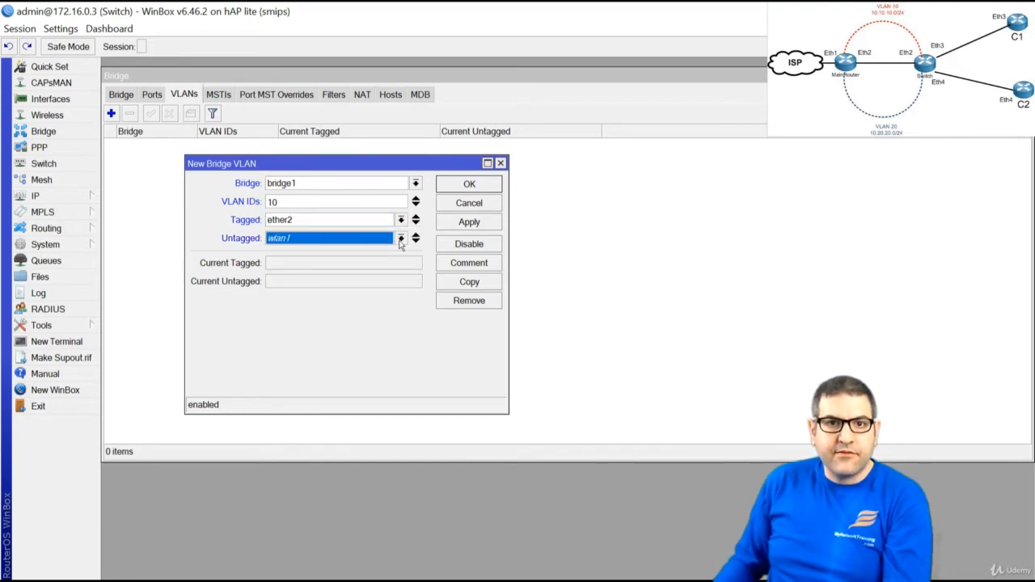
pyautogui.click(400, 239)
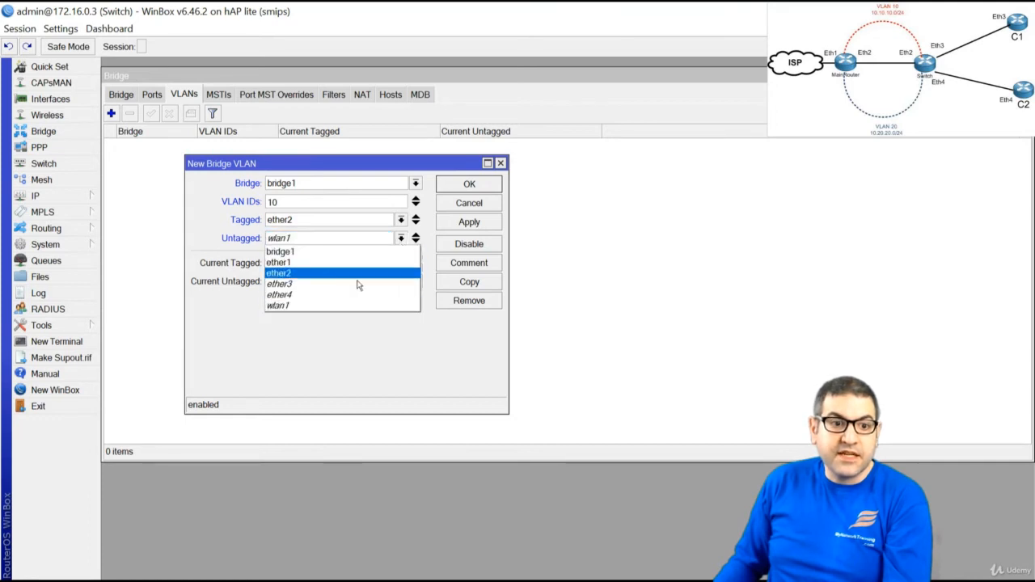
pyautogui.click(356, 283)
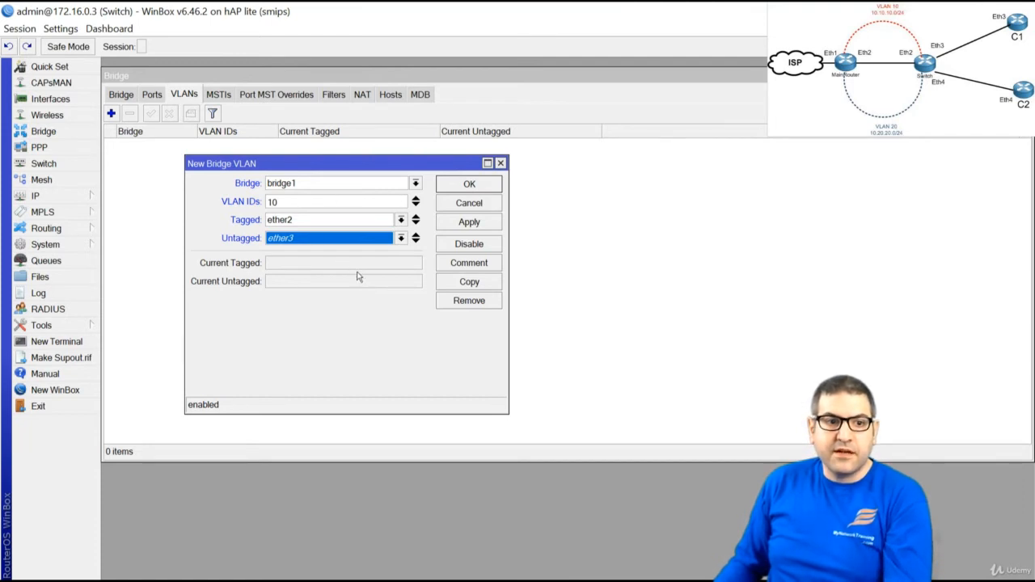
pyautogui.click(481, 224)
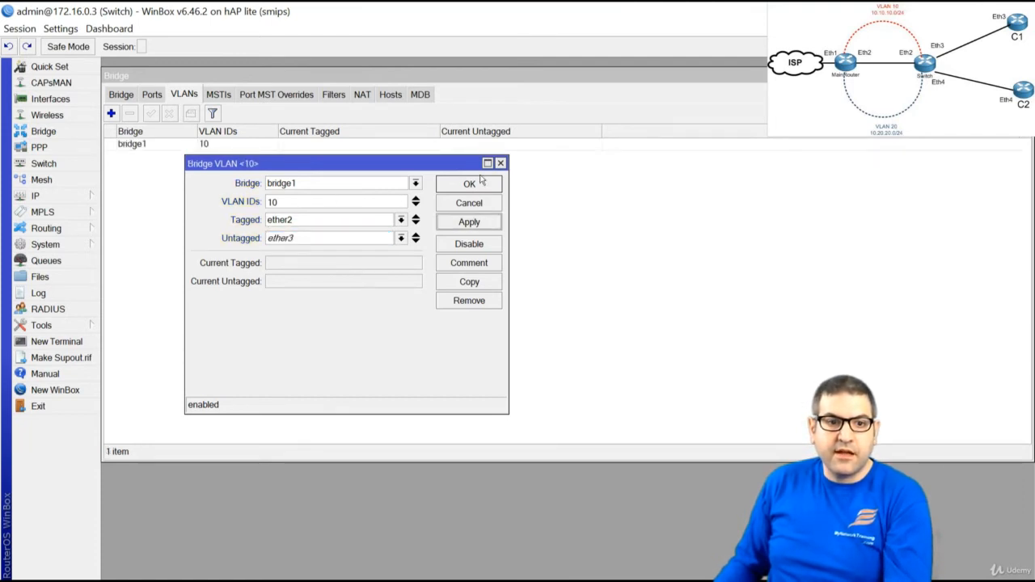
pyautogui.click(475, 185)
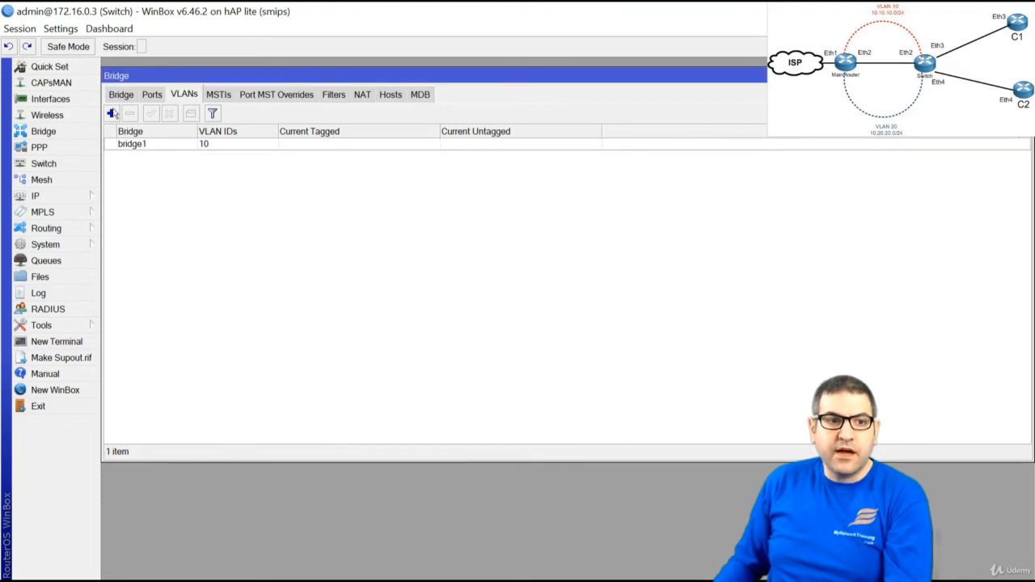
# Create a VLAN ID 20 entry with ether2 tagged and ether4 untagged, and save it
pyautogui.click(111, 113)
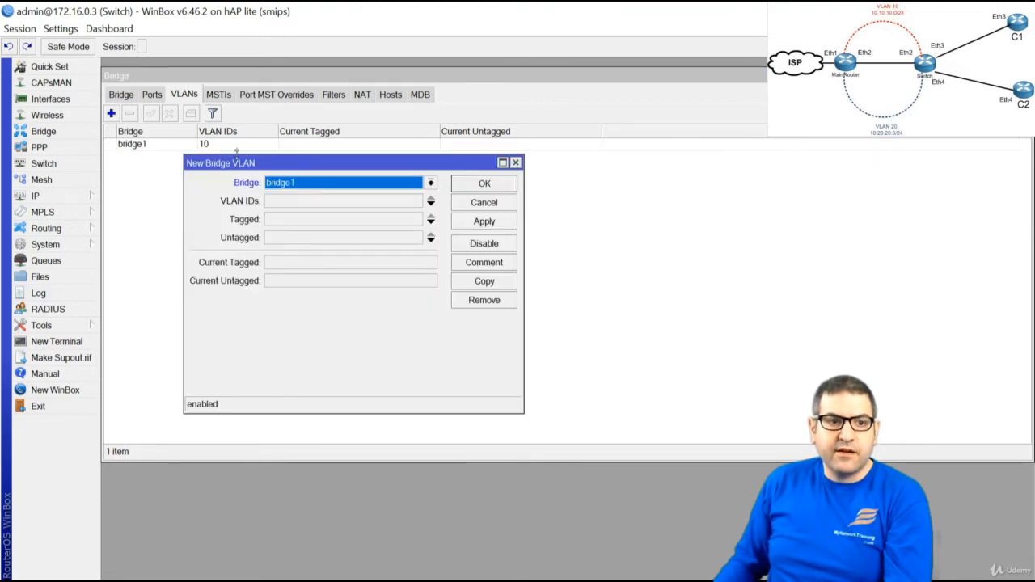
pyautogui.click(288, 202)
pyautogui.write('20')
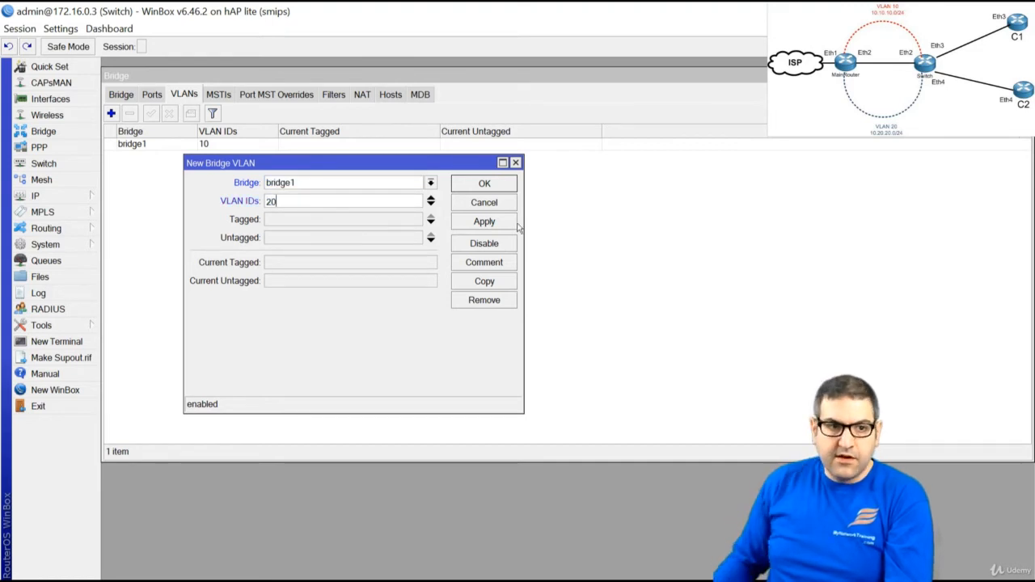
pyautogui.click(300, 227)
pyautogui.click(300, 227)
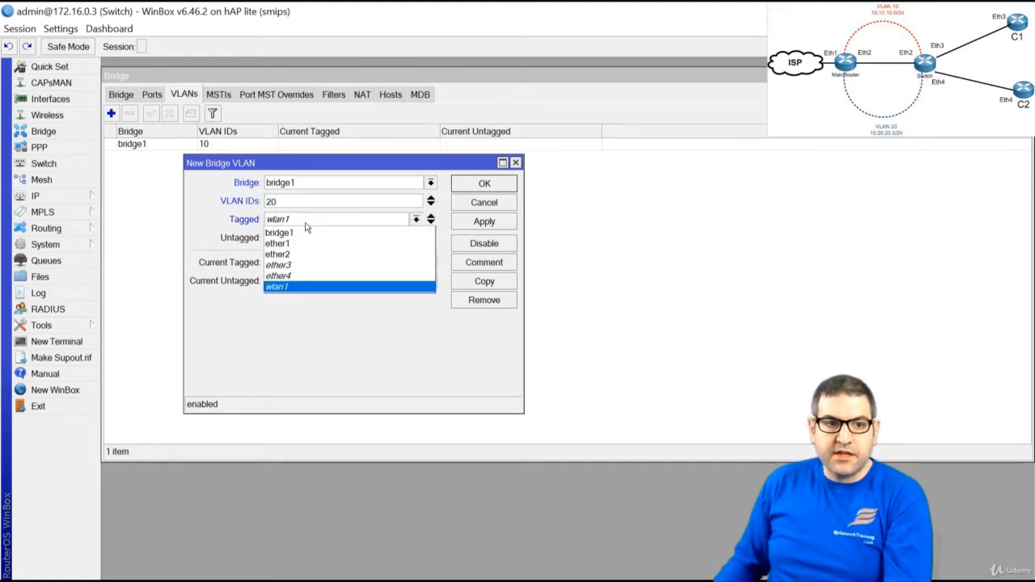
pyautogui.click(305, 247)
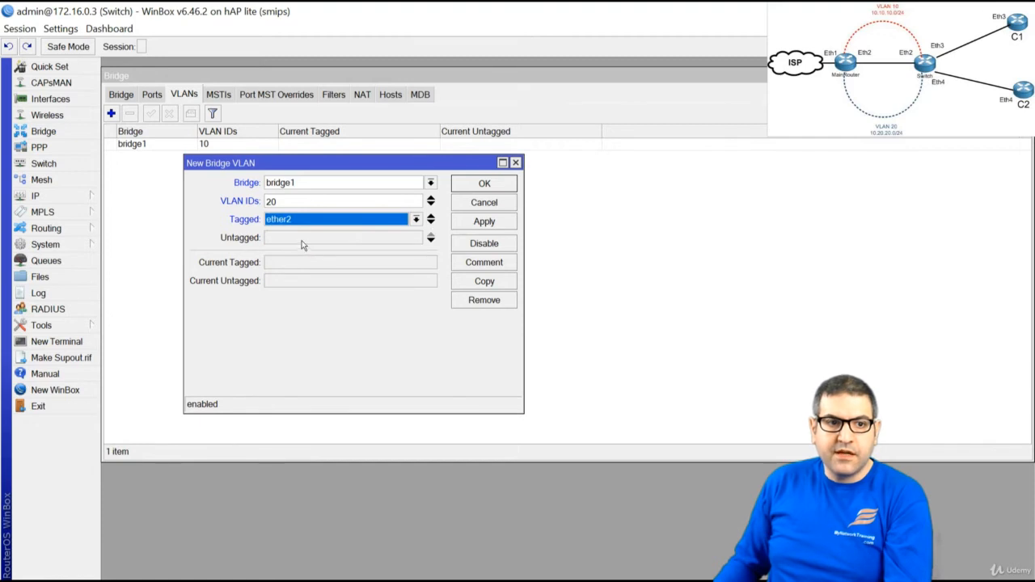
pyautogui.click(312, 240)
pyautogui.click(326, 243)
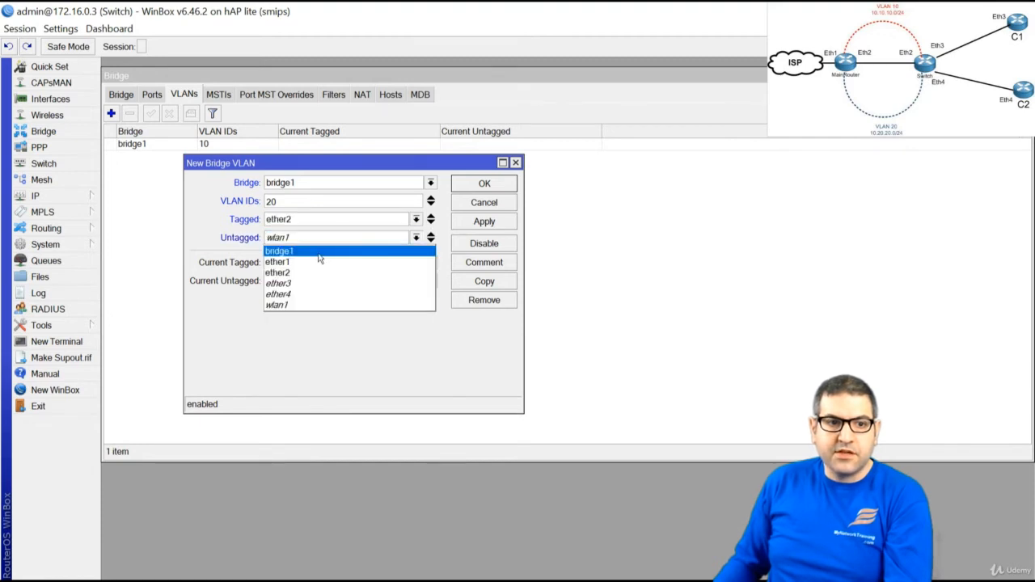
pyautogui.click(294, 294)
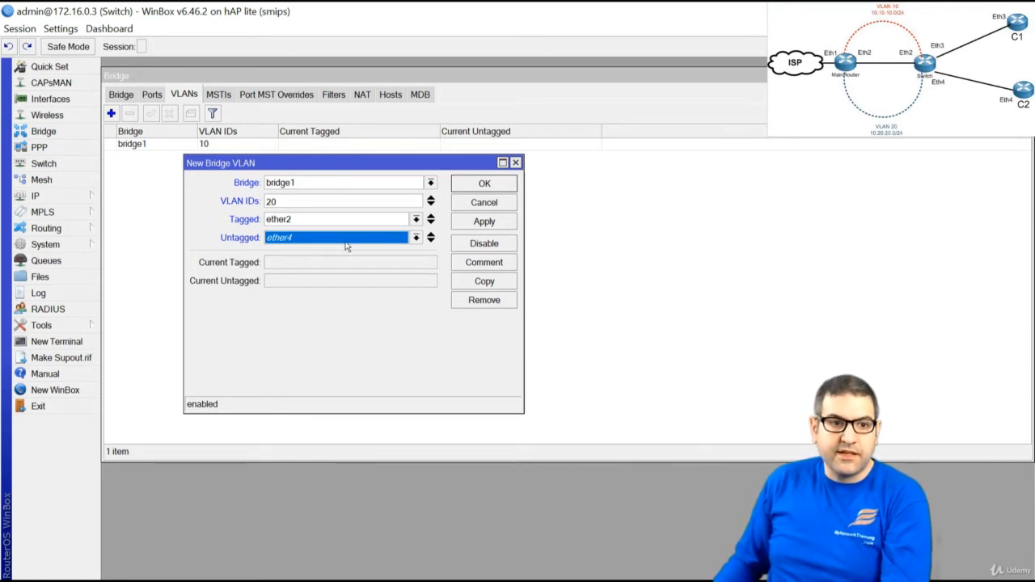
pyautogui.click(486, 185)
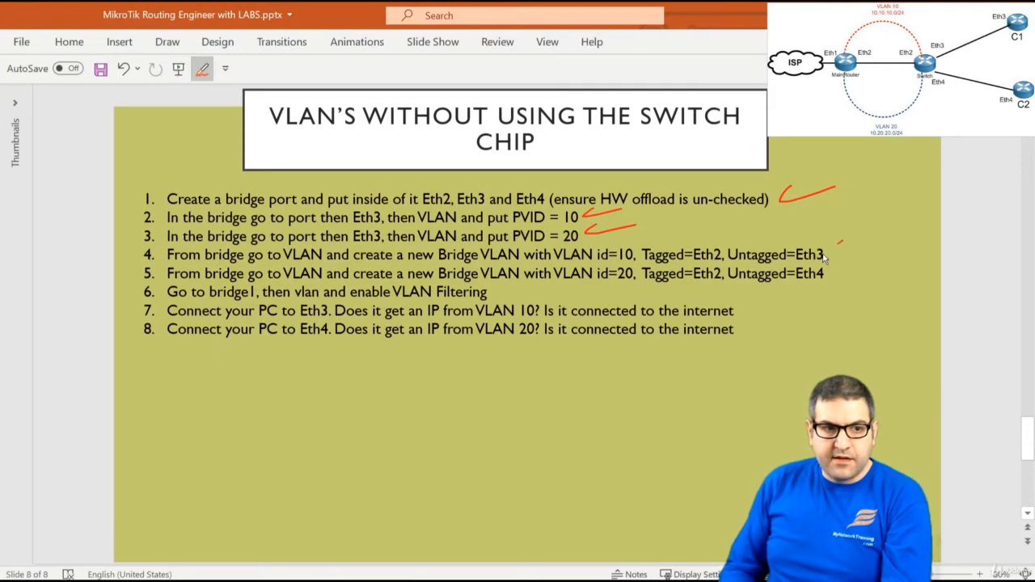
# Draw a red check mark beside checklist item 4 on the slide
pyautogui.moveTo(835, 250); pyautogui.dragTo(880, 236)
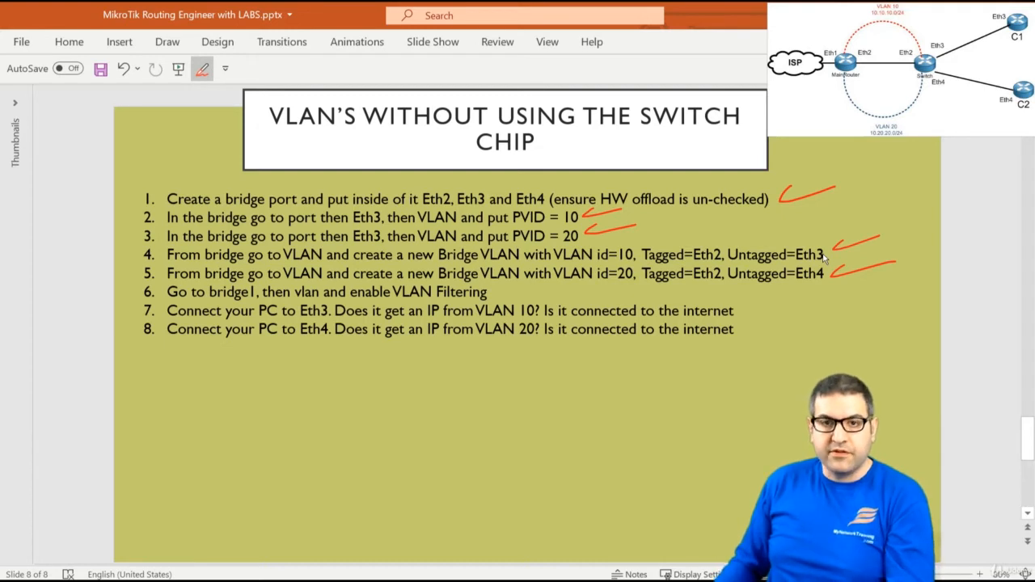
# Tick VLAN Filtering on bridge1's VLAN settings and save the bridge
pyautogui.click(935, 15)
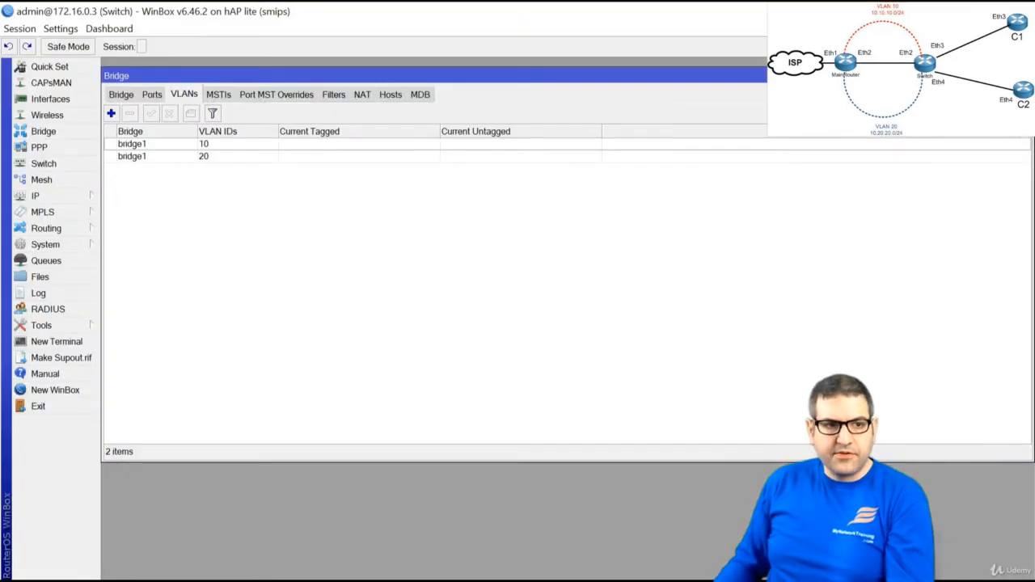
pyautogui.click(120, 95)
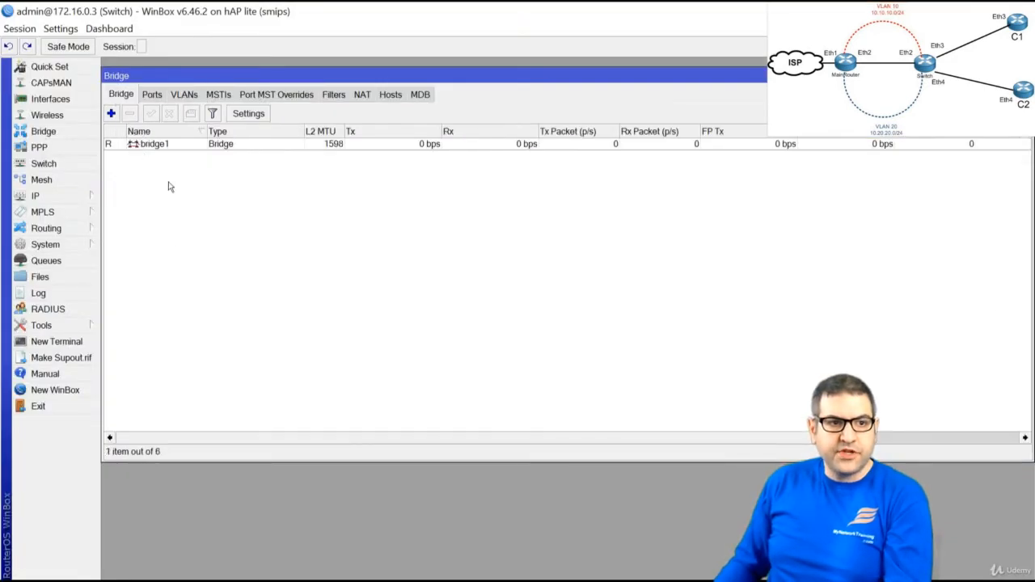
pyautogui.doubleClick(153, 146)
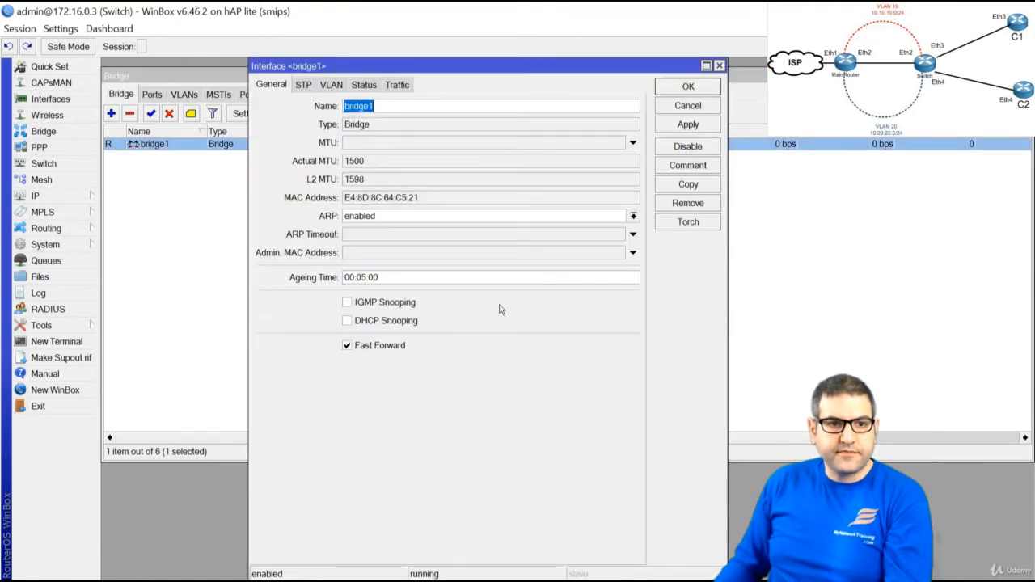
pyautogui.click(330, 86)
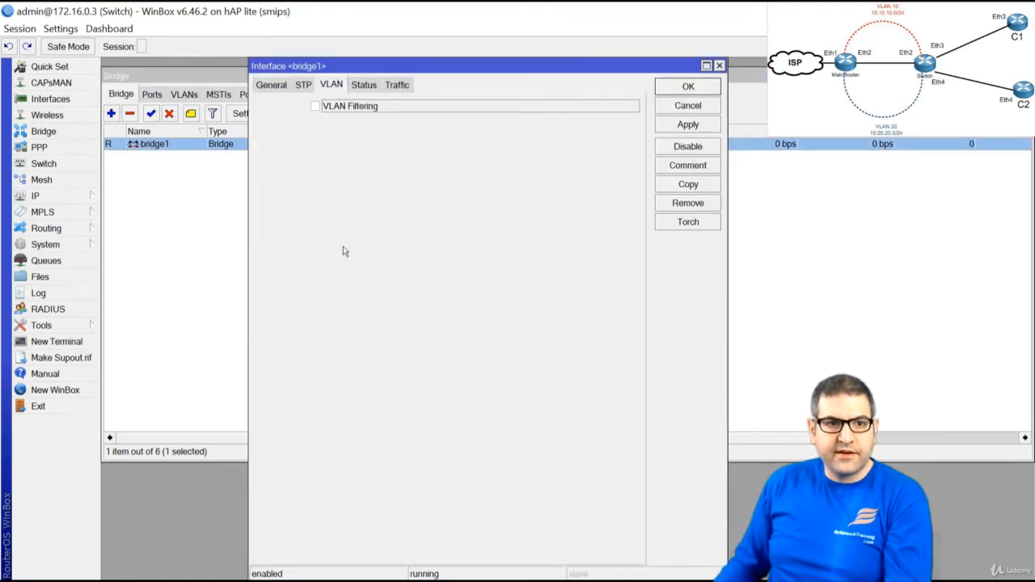
pyautogui.click(315, 107)
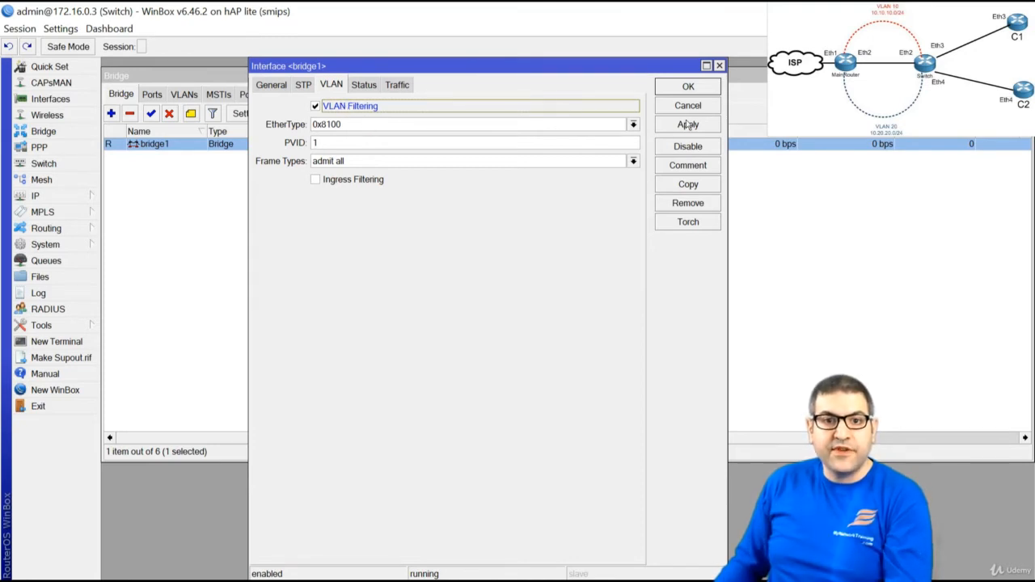
pyautogui.click(700, 87)
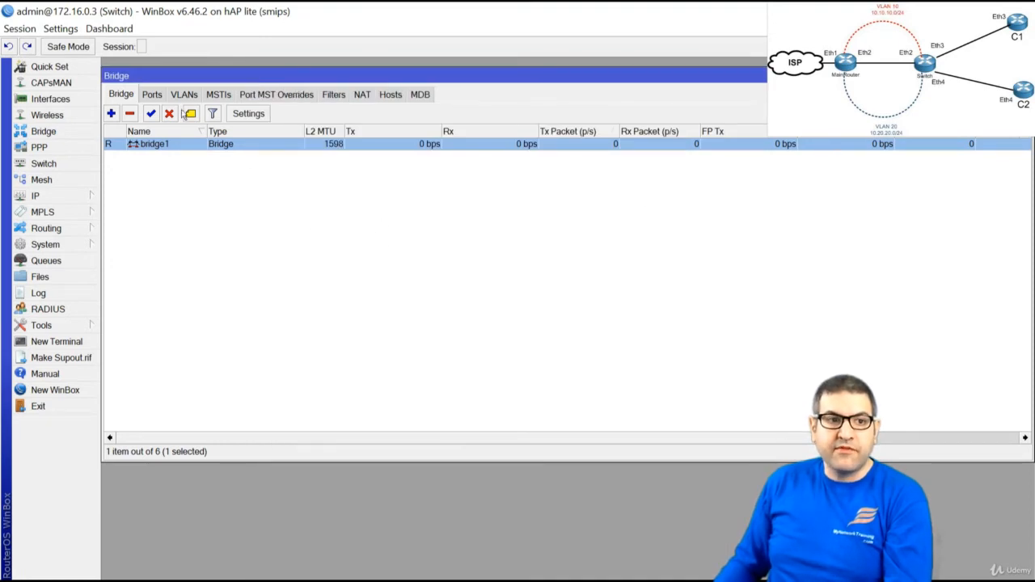
# Check in the Ports list that ether4 has PVID 20 and ether3 has PVID 10
pyautogui.click(160, 96)
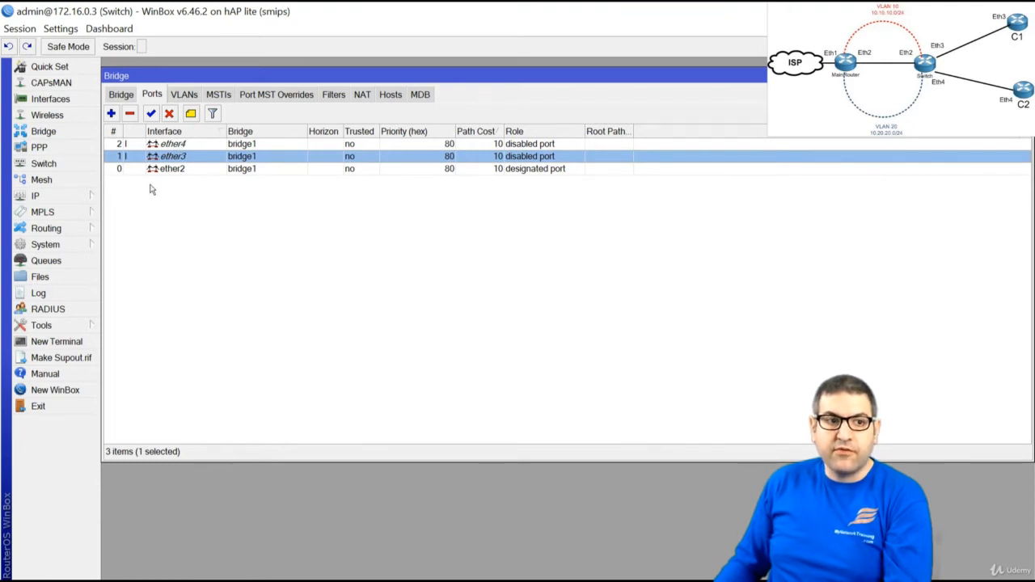
pyautogui.doubleClick(174, 144)
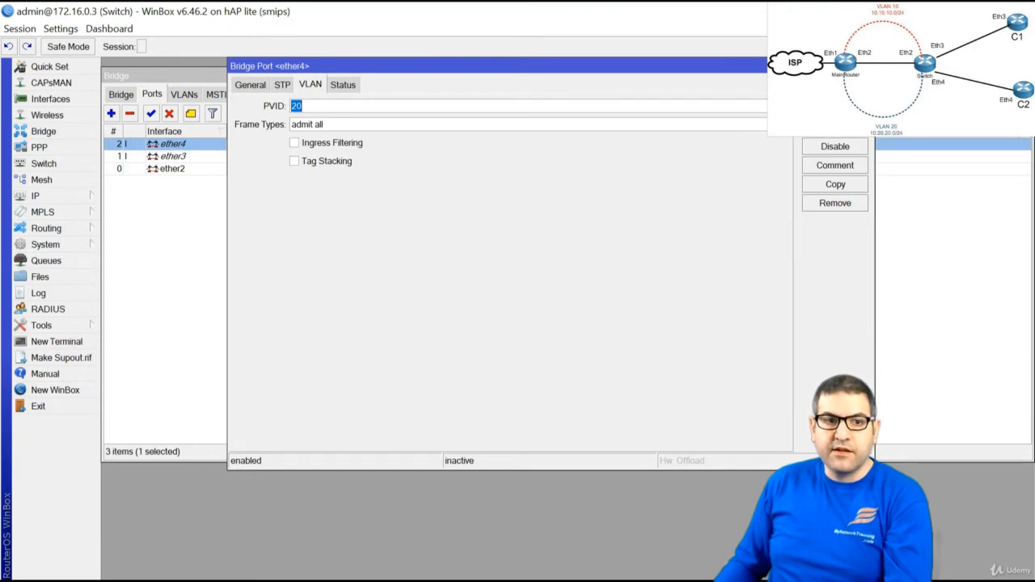
pyautogui.press('Return')
pyautogui.doubleClick(174, 158)
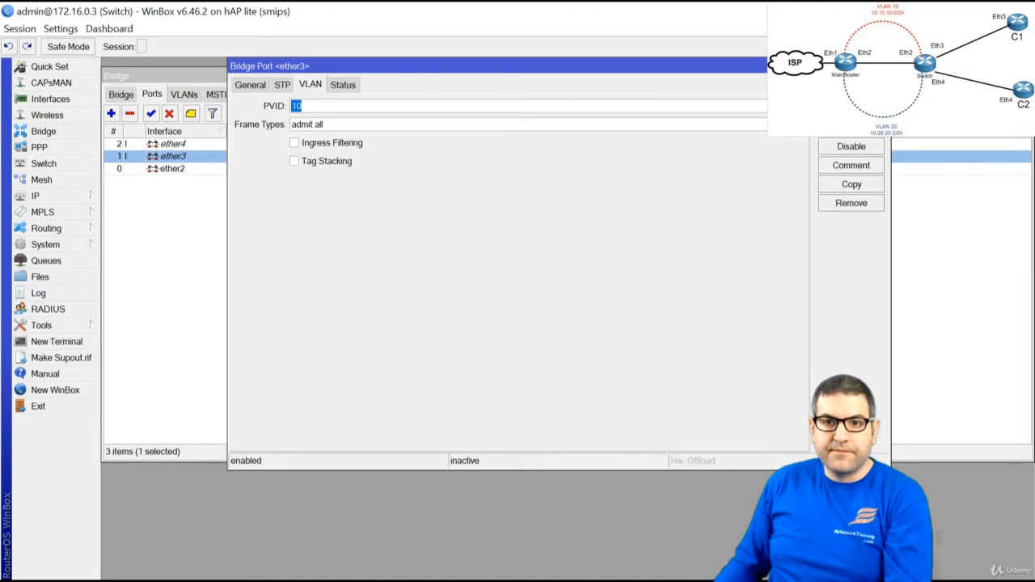
pyautogui.press('Return')
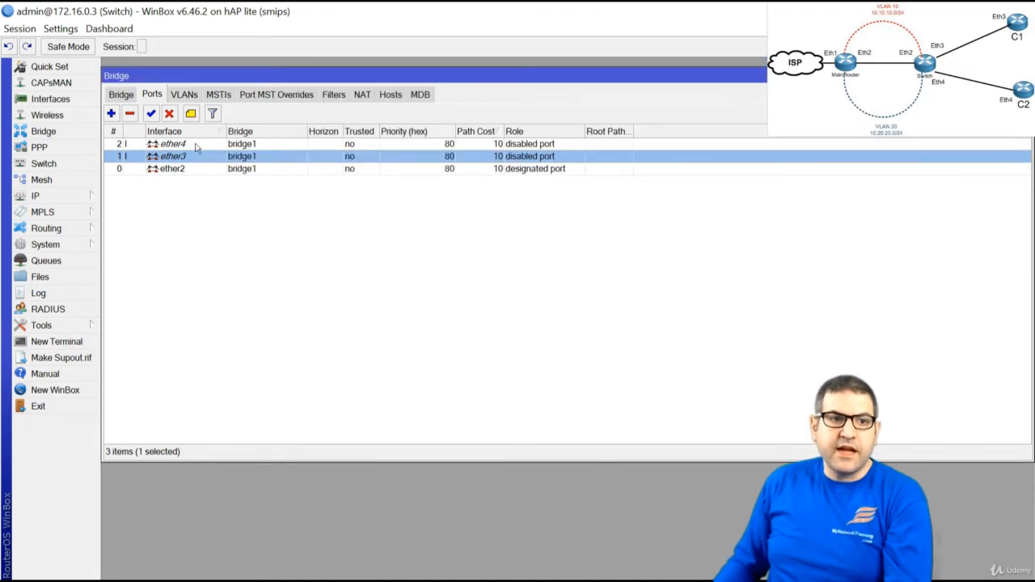
# Review the VLAN 10 and VLAN 20 entries in the bridge VLAN table
pyautogui.click(185, 95)
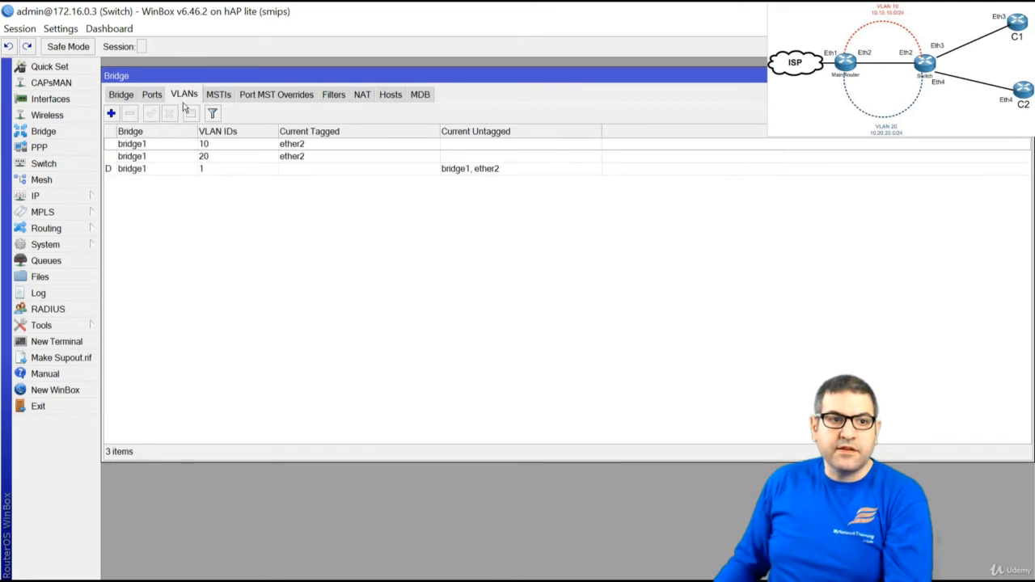
pyautogui.doubleClick(143, 146)
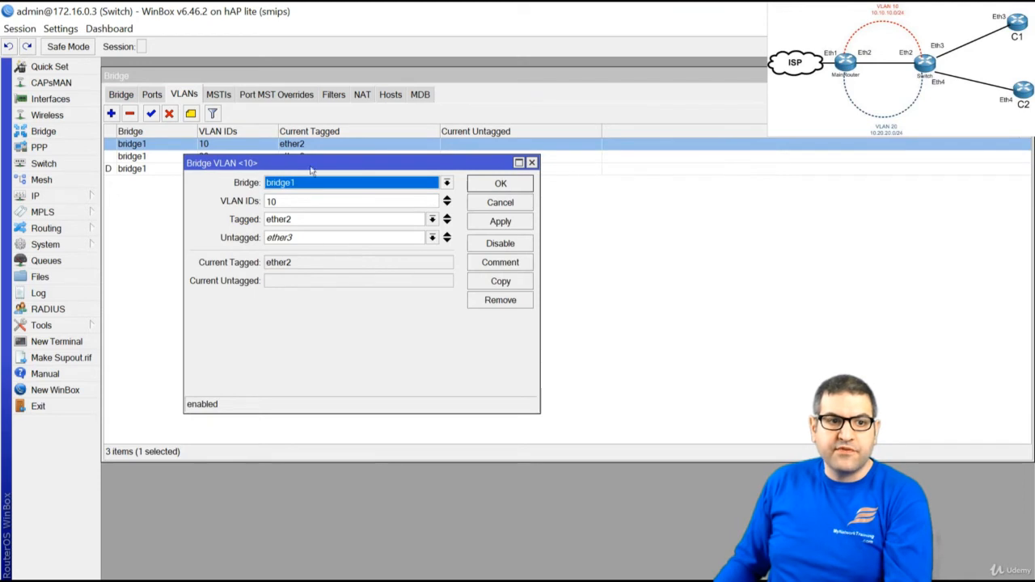
pyautogui.moveTo(336, 203); pyautogui.dragTo(223, 204)
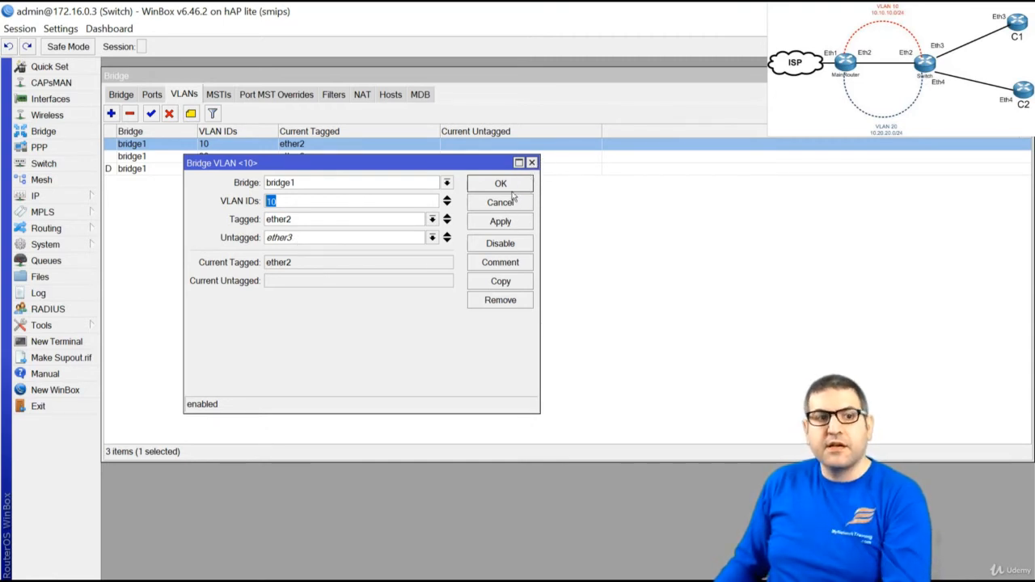
pyautogui.click(532, 162)
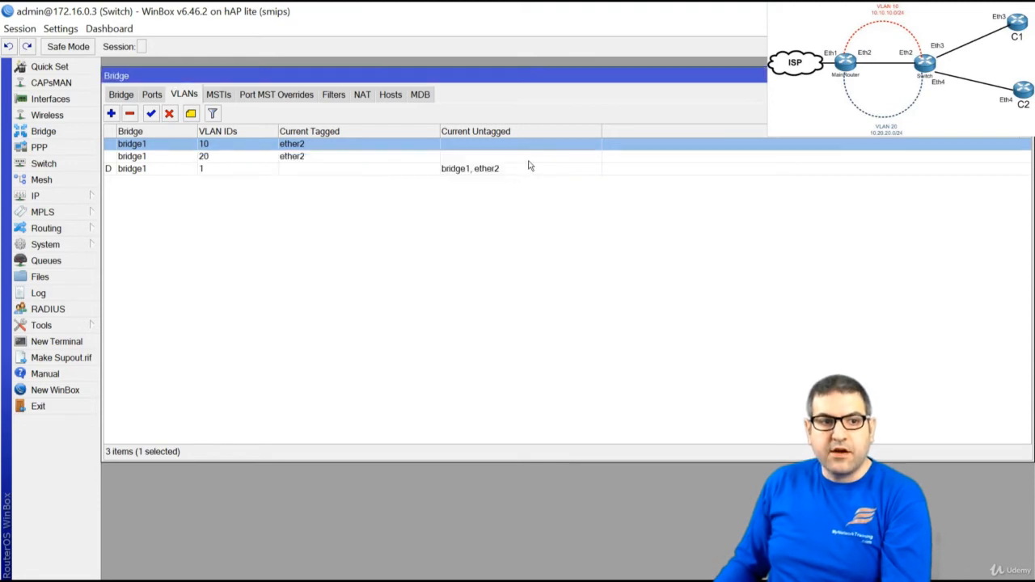
pyautogui.doubleClick(159, 156)
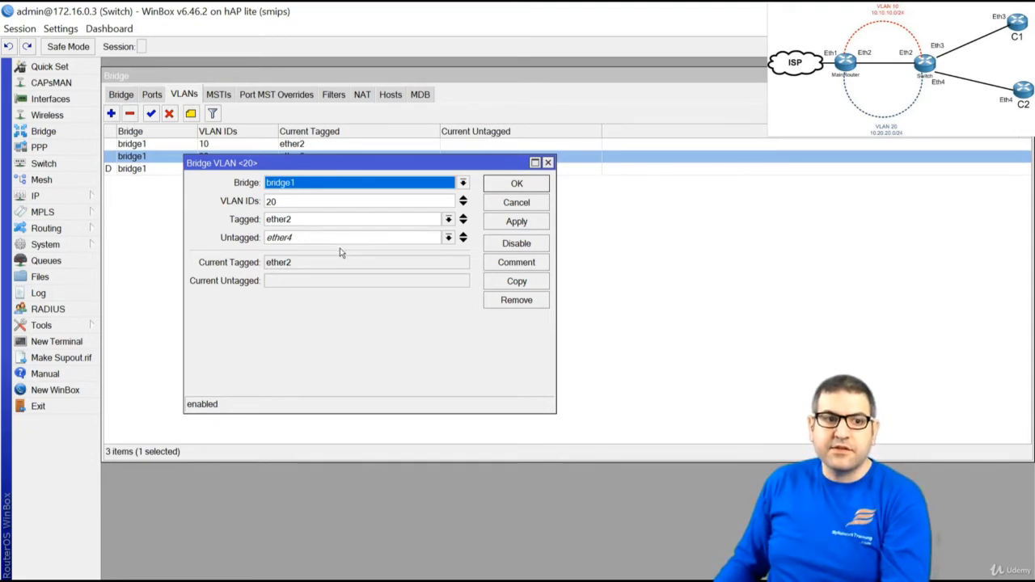
pyautogui.press('Escape')
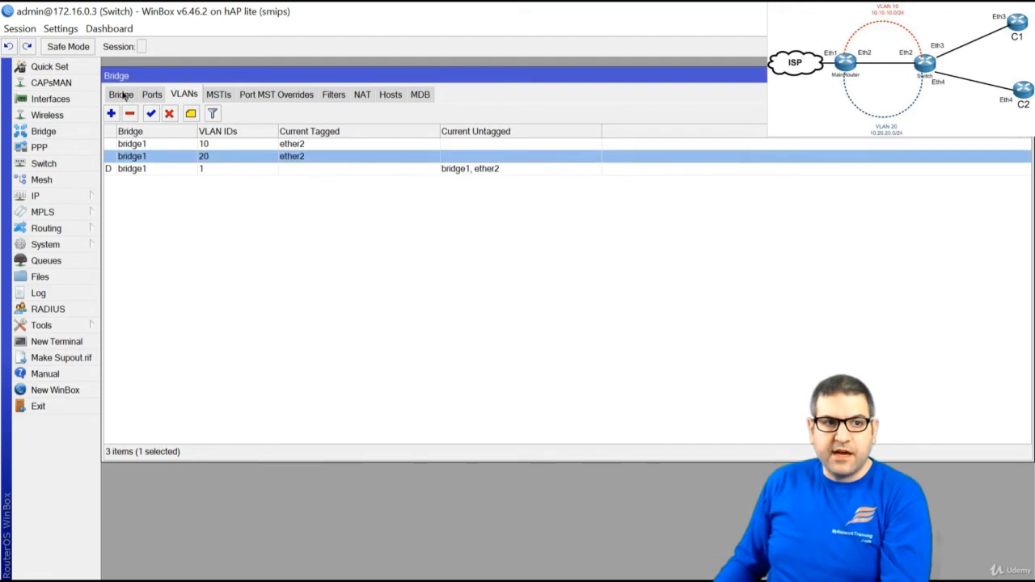
# Confirm VLAN filtering is still enabled in bridge1's settings
pyautogui.click(121, 95)
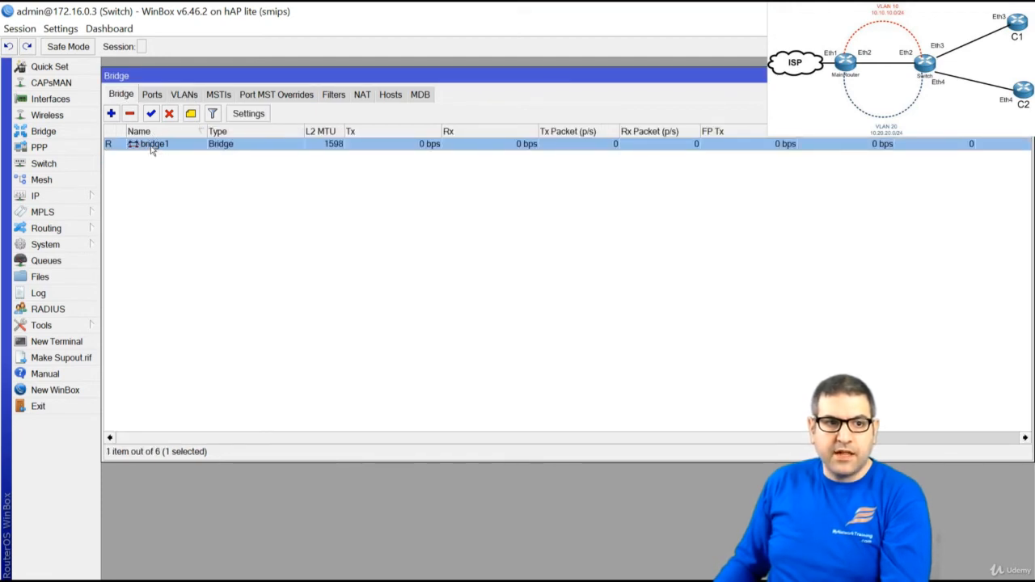
pyautogui.doubleClick(152, 149)
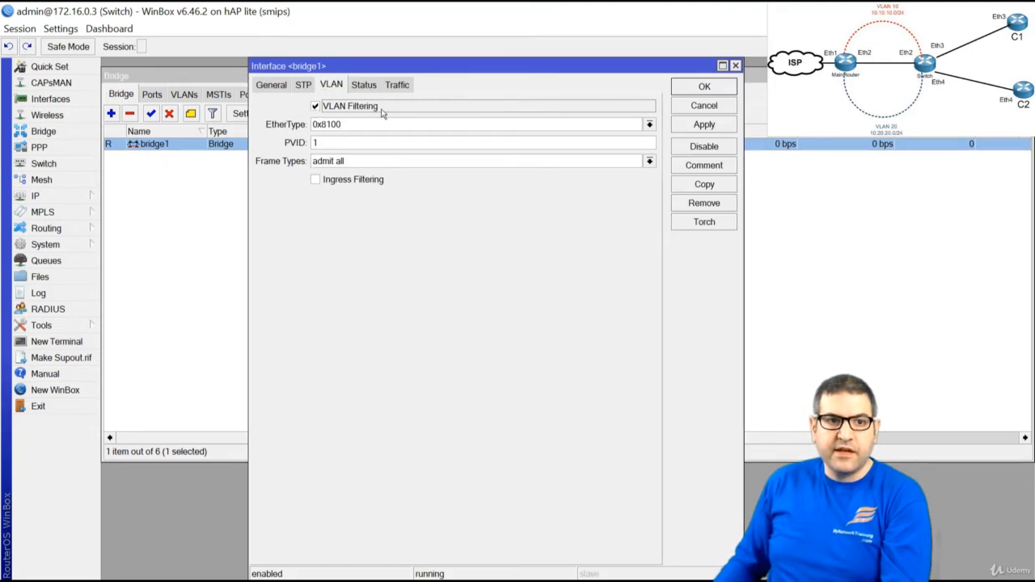
pyautogui.click(704, 87)
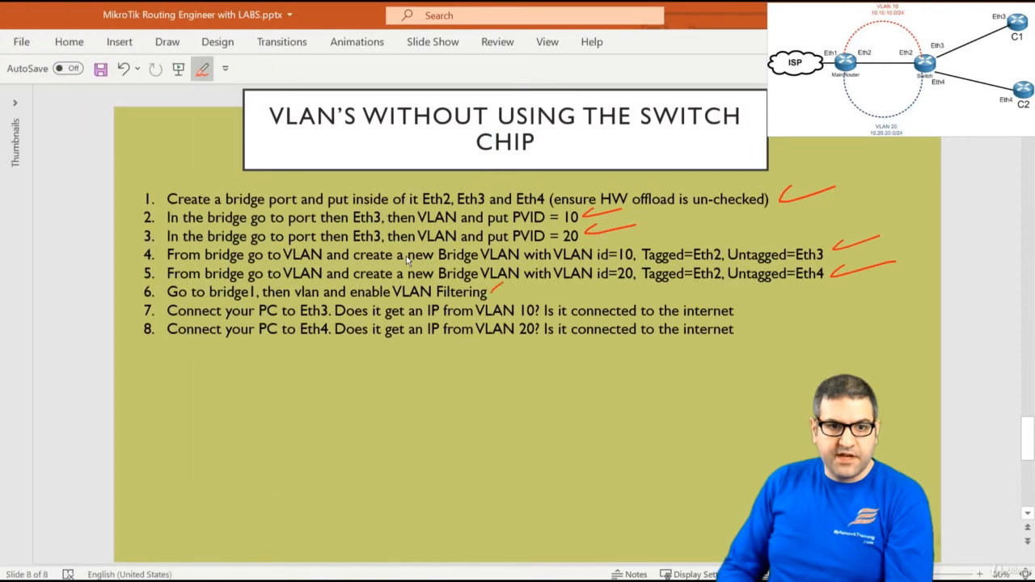
# Draw a red check mark beside checklist item 6, VLAN filtering
pyautogui.moveTo(492, 292); pyautogui.dragTo(534, 285)
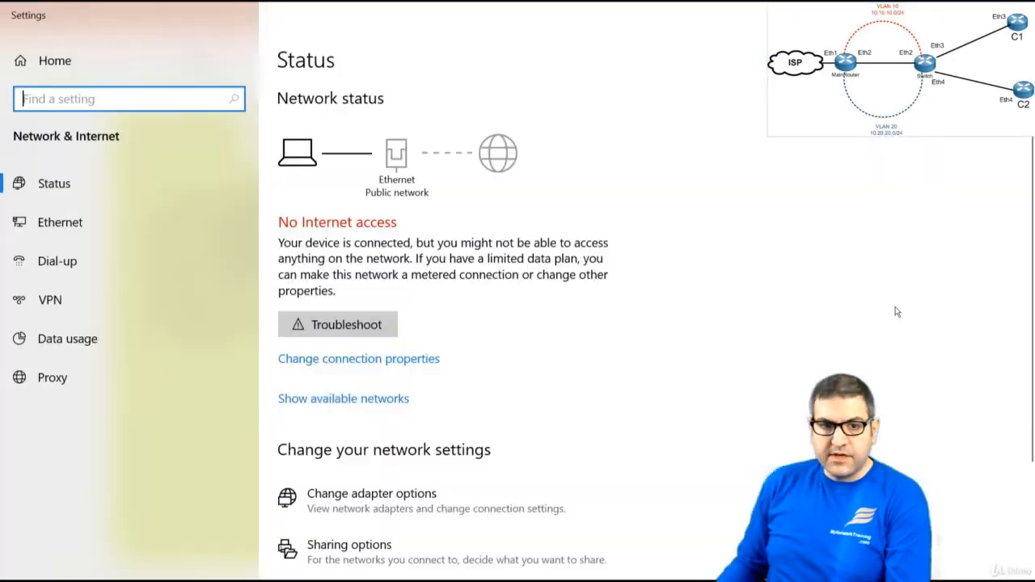
pyautogui.scroll(-3, 388, 486)
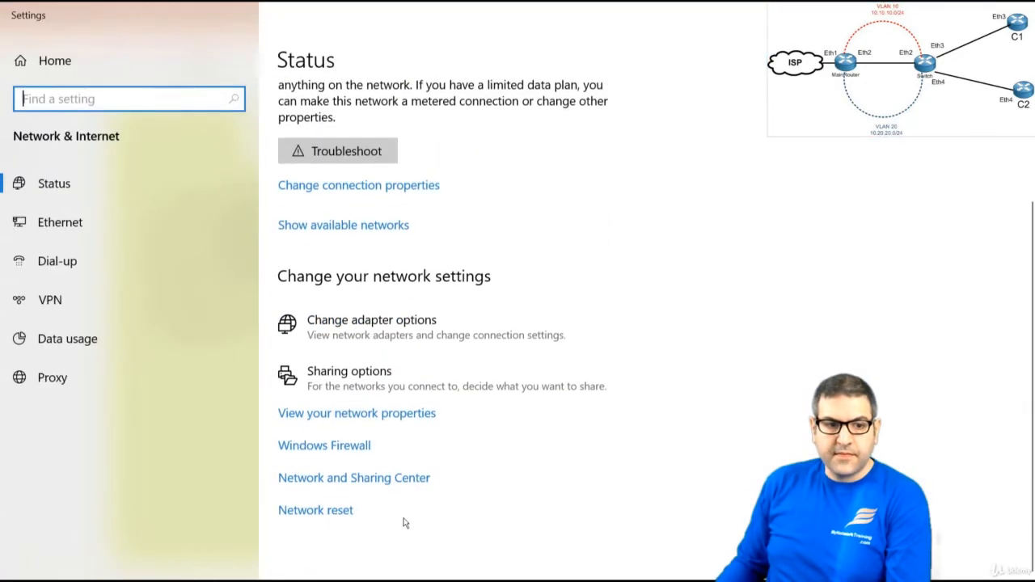
# Open the network adapters list and see a ping to 8.8.8.8 fail
pyautogui.click(373, 482)
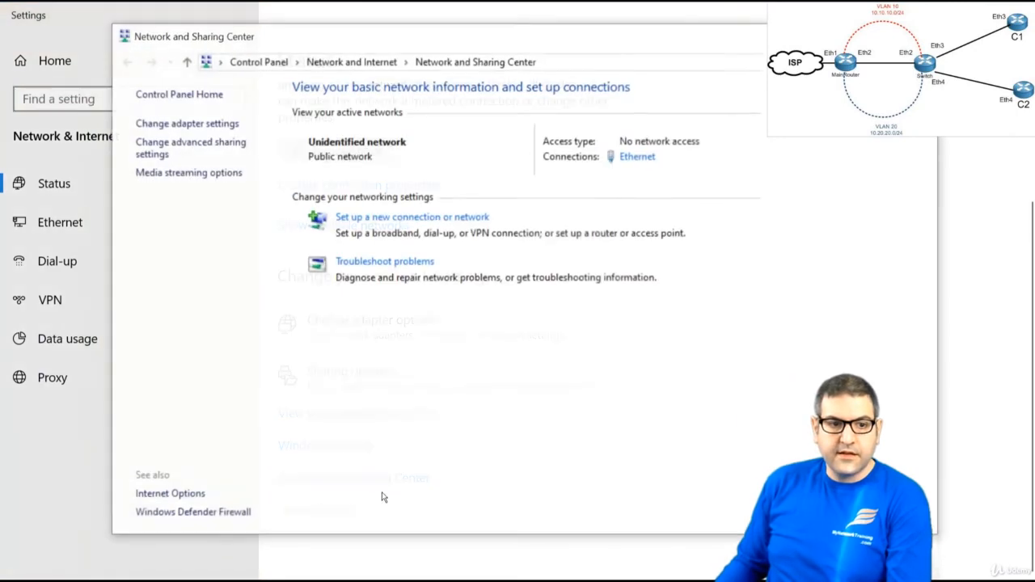
pyautogui.click(195, 124)
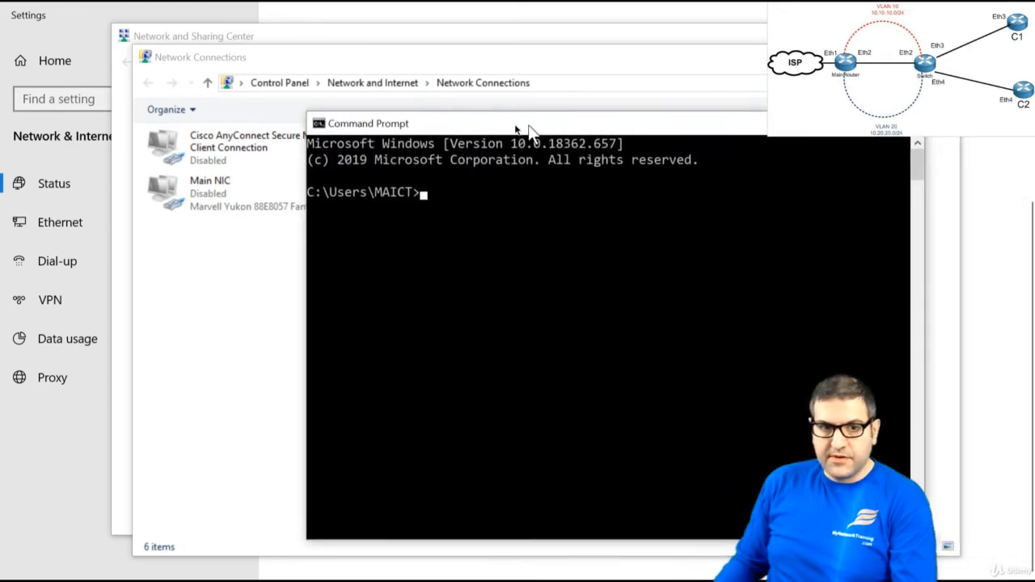
pyautogui.moveTo(527, 132); pyautogui.dragTo(424, 144)
pyautogui.write('p')
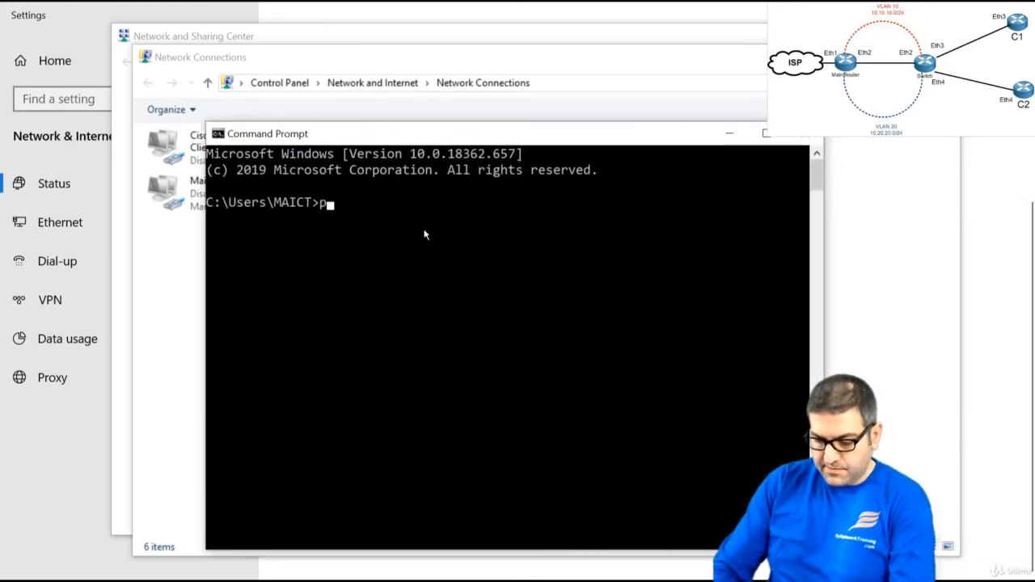
pyautogui.write('ing 8.8.8.8')
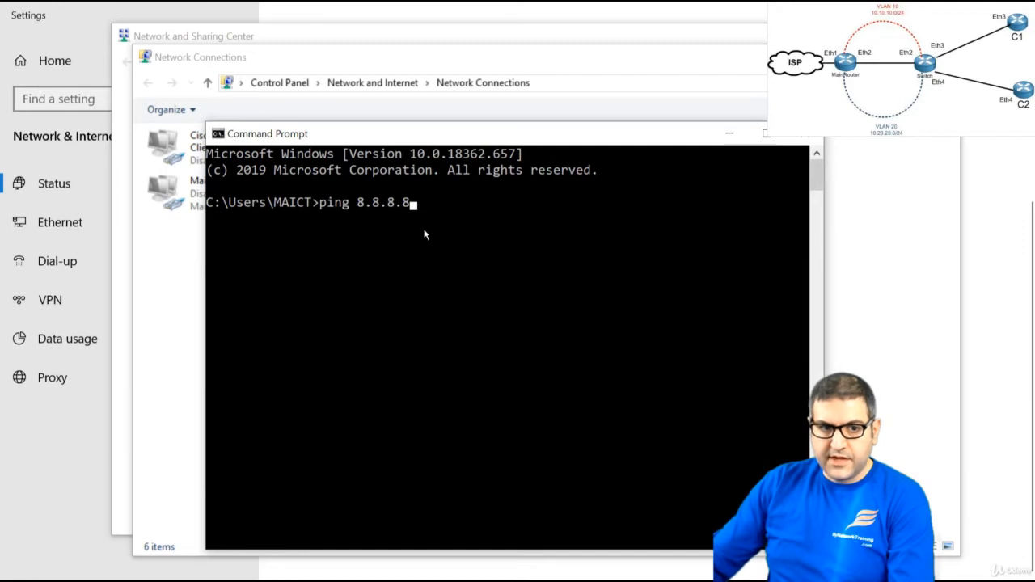
pyautogui.press('Return')
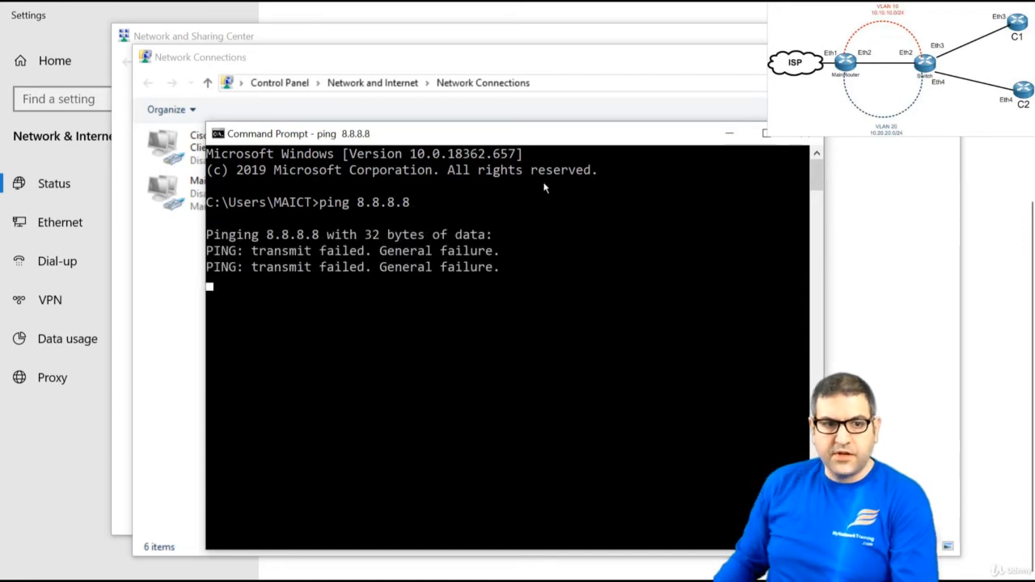
pyautogui.hotkey('ctrl', 'c')
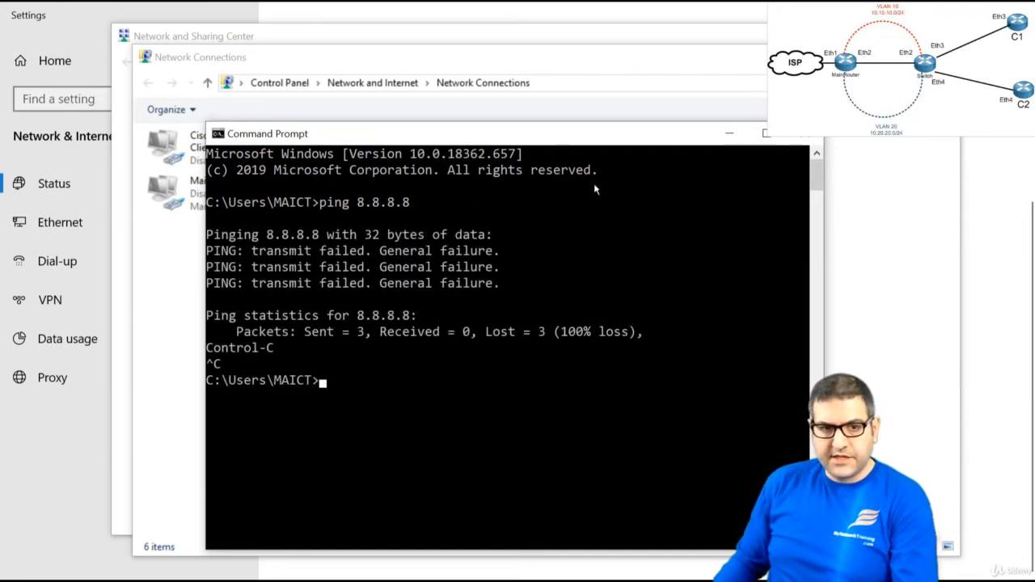
# Switch the Ethernet adapter's TCP/IPv4 to automatic IP address and automatic DNS, and confirm
pyautogui.click(729, 133)
pyautogui.rightClick(393, 144)
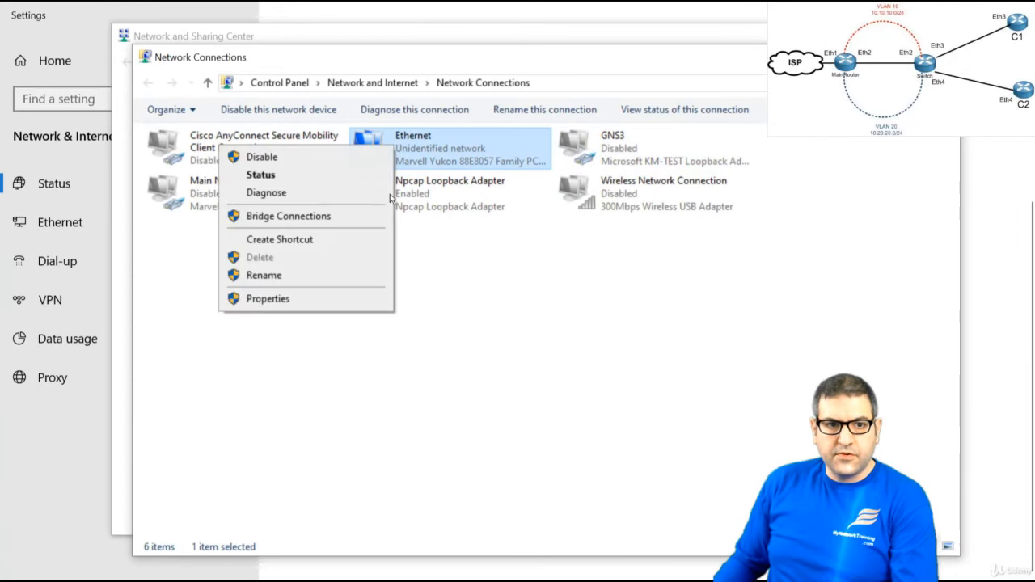
pyautogui.click(325, 298)
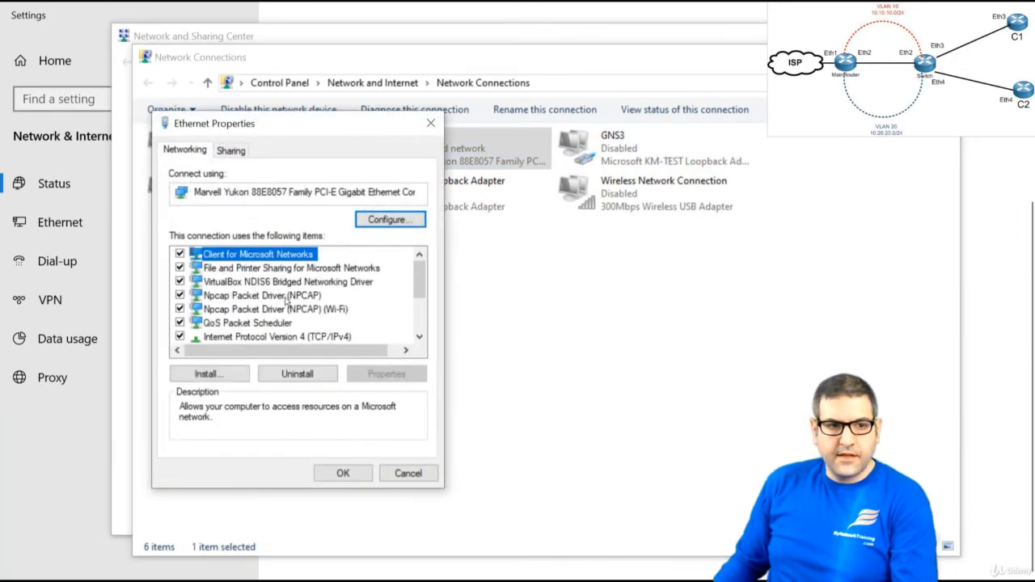
pyautogui.click(283, 336)
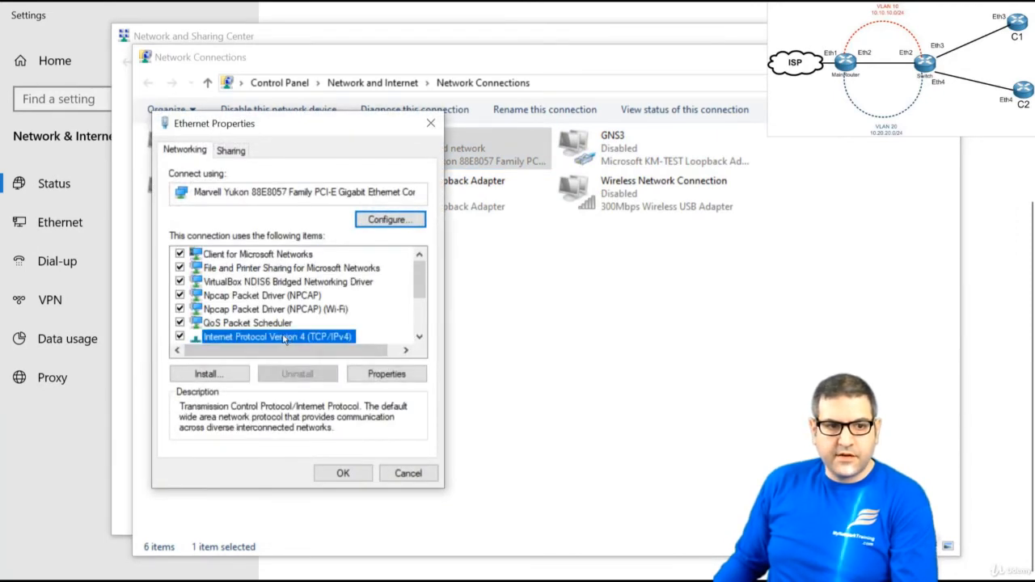
pyautogui.doubleClick(283, 337)
pyautogui.click(218, 284)
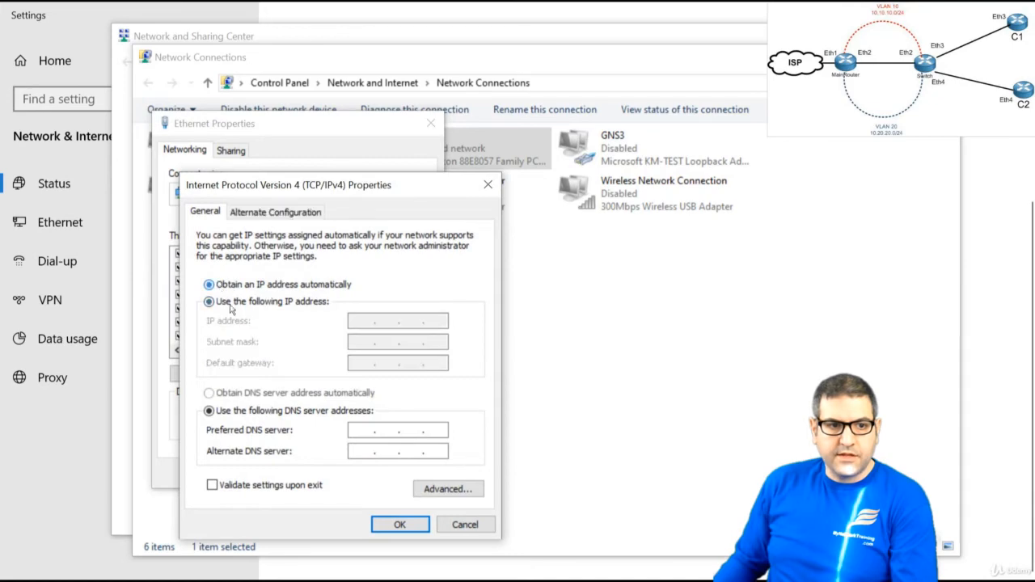
pyautogui.click(249, 393)
pyautogui.click(395, 524)
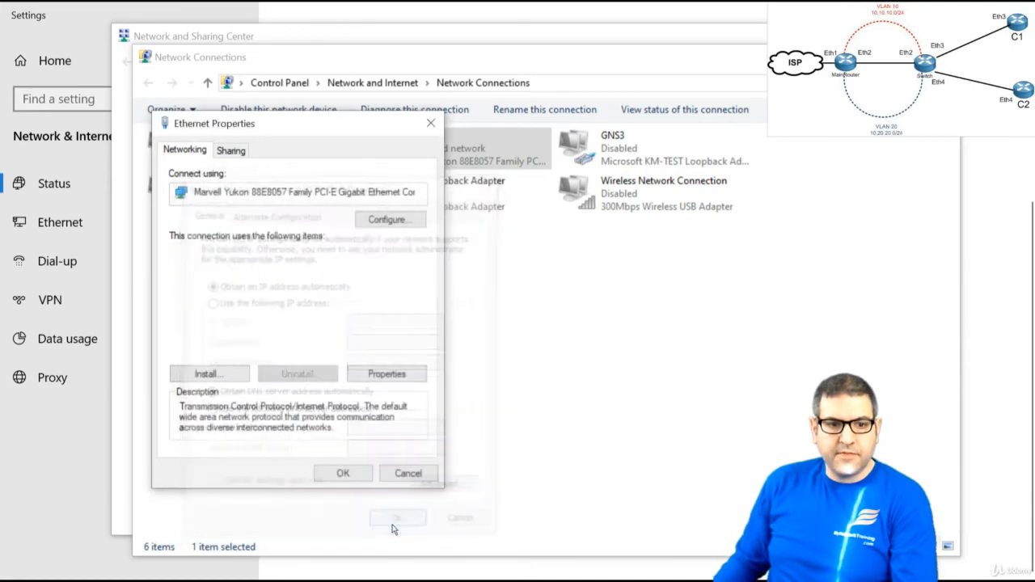
pyautogui.click(342, 474)
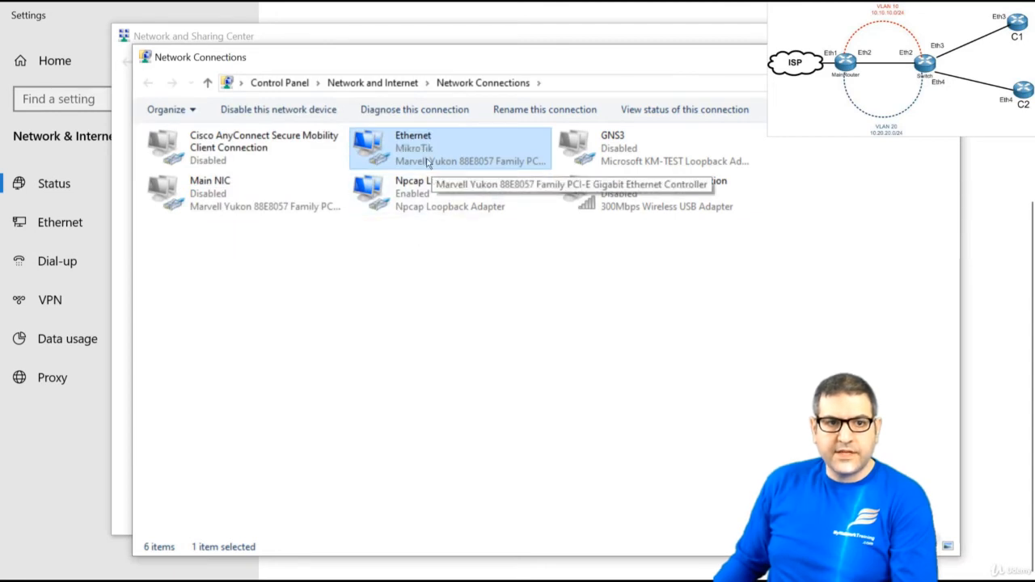
# Run ipconfig and ping 8.8.8.8 to confirm a 10.10.10.x address with internet reach
pyautogui.hotkey('alt', 'Tab')
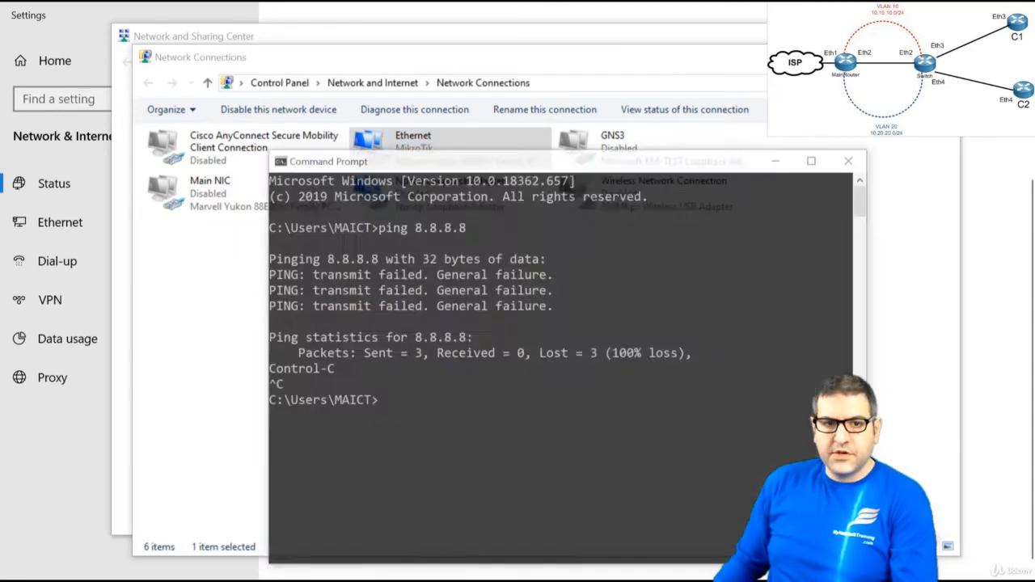
pyautogui.write('ipconfig')
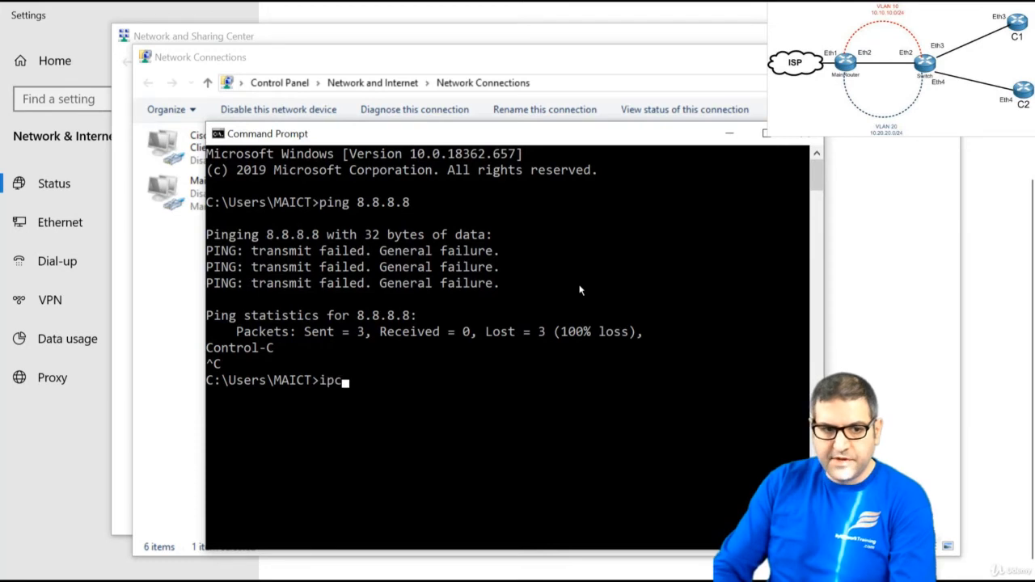
pyautogui.press('Return')
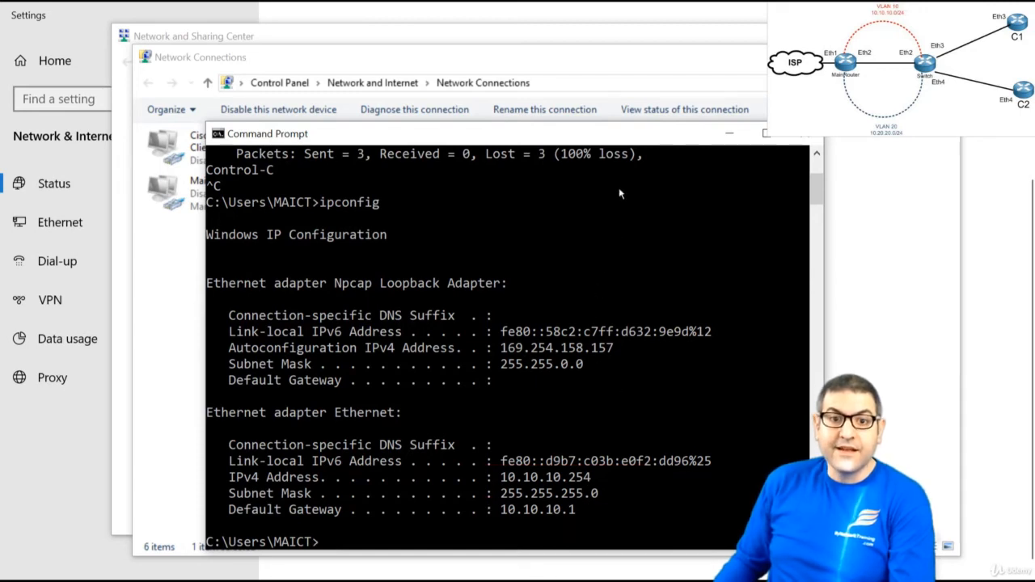
pyautogui.moveTo(612, 133); pyautogui.dragTo(609, 81)
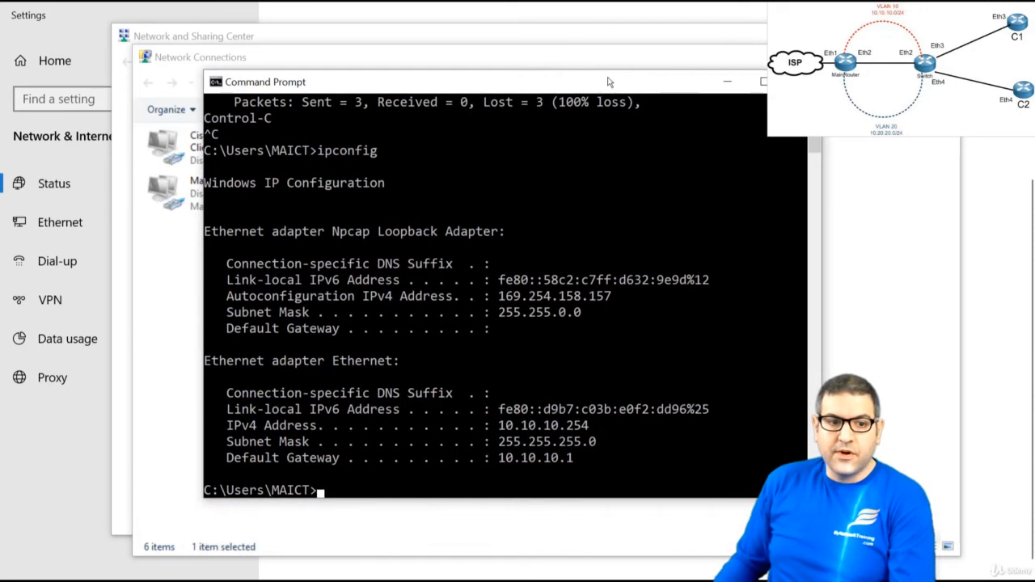
pyautogui.write('ping 8.8.8.8')
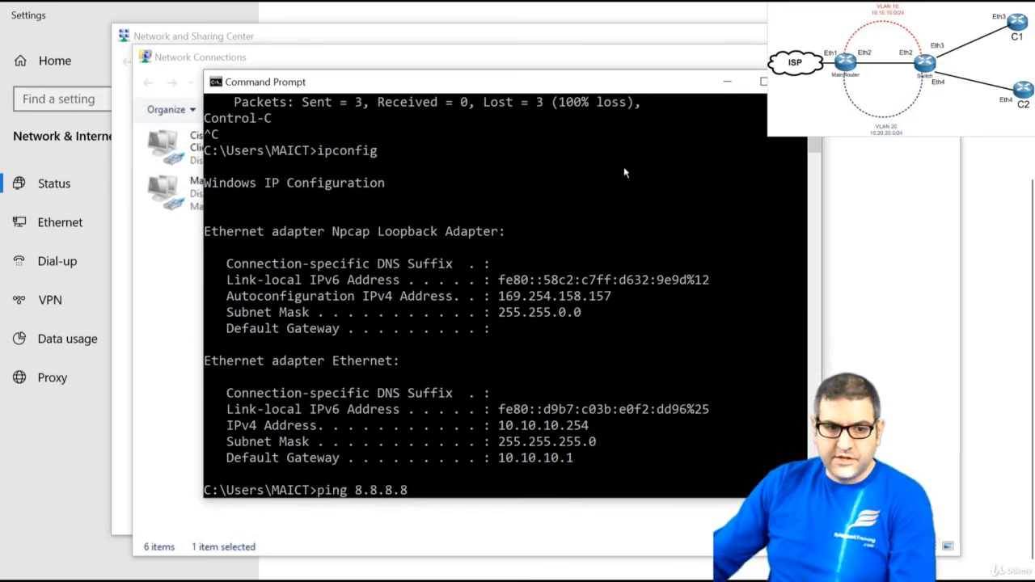
pyautogui.press('Return')
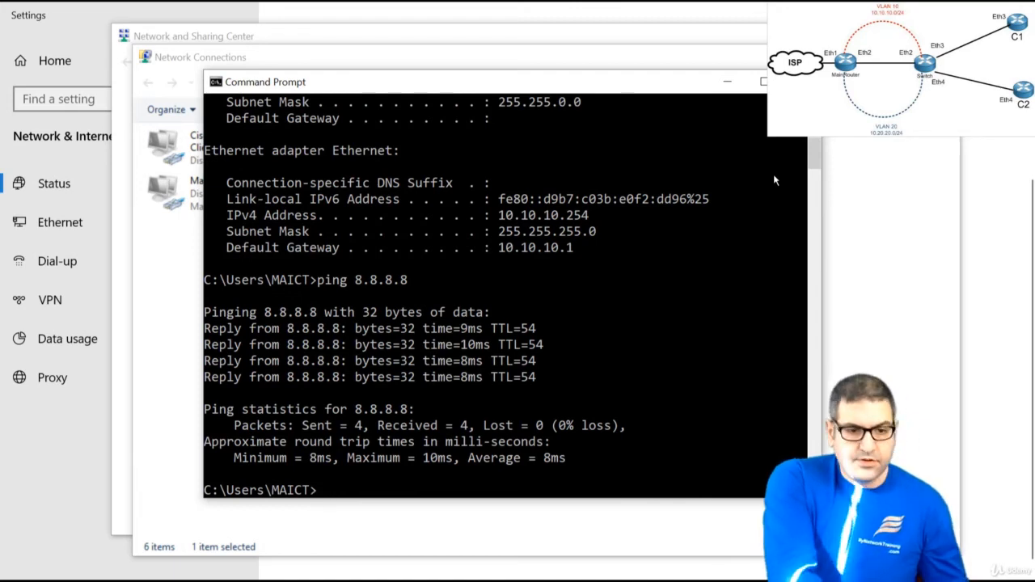
# After moving the cable, rerun ipconfig and ping 8.8.8.8, showing 10.20.20.251 with 0% loss
pyautogui.click(873, 213)
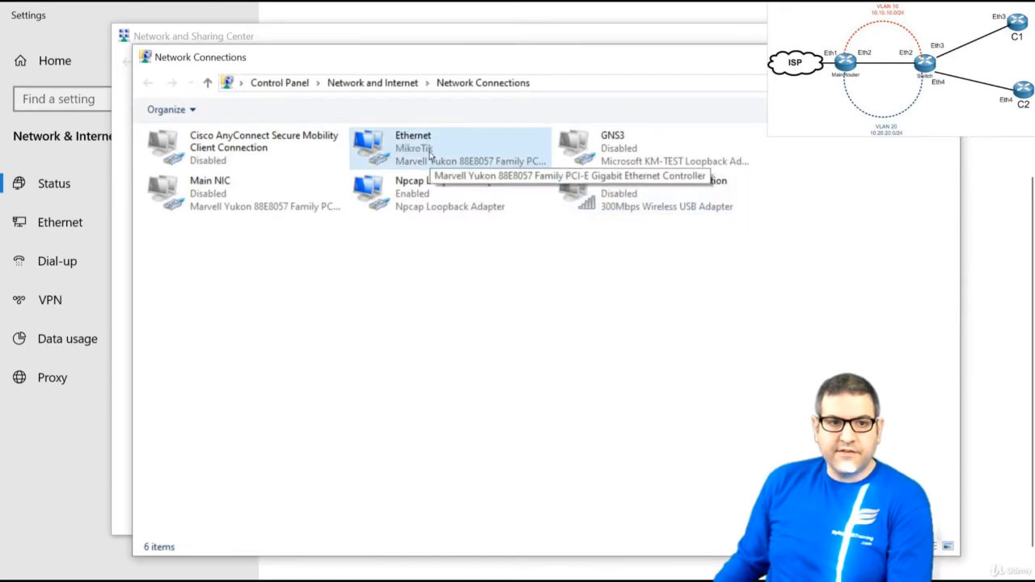
pyautogui.hotkey('alt', 'Tab')
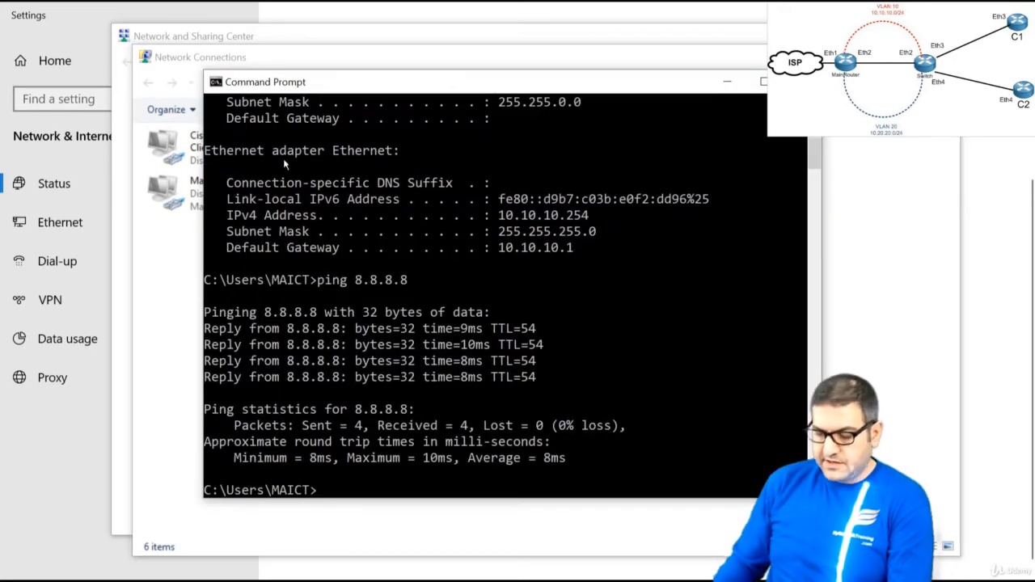
pyautogui.write('ipconfig')
pyautogui.press('Return')
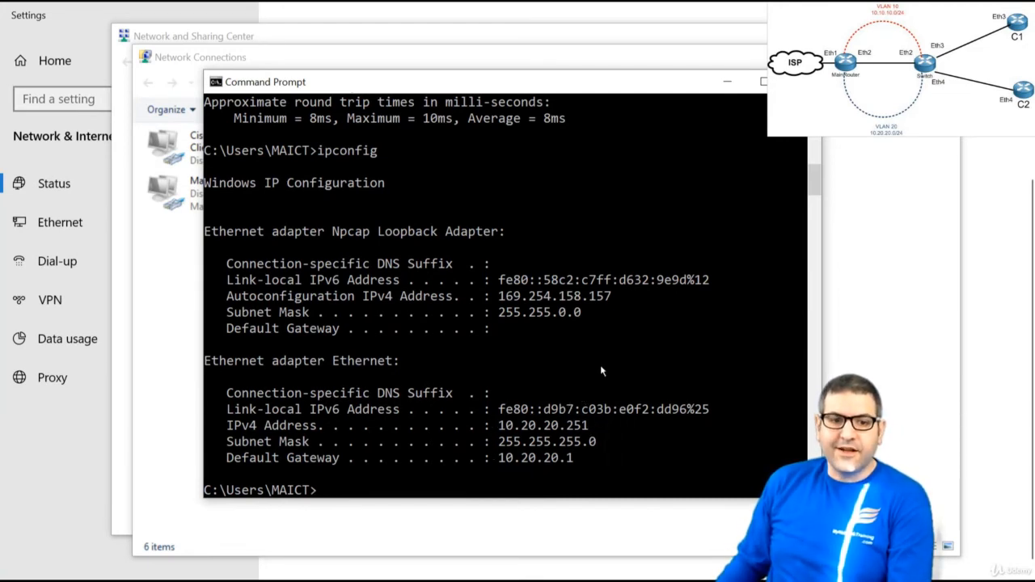
pyautogui.press('Up')
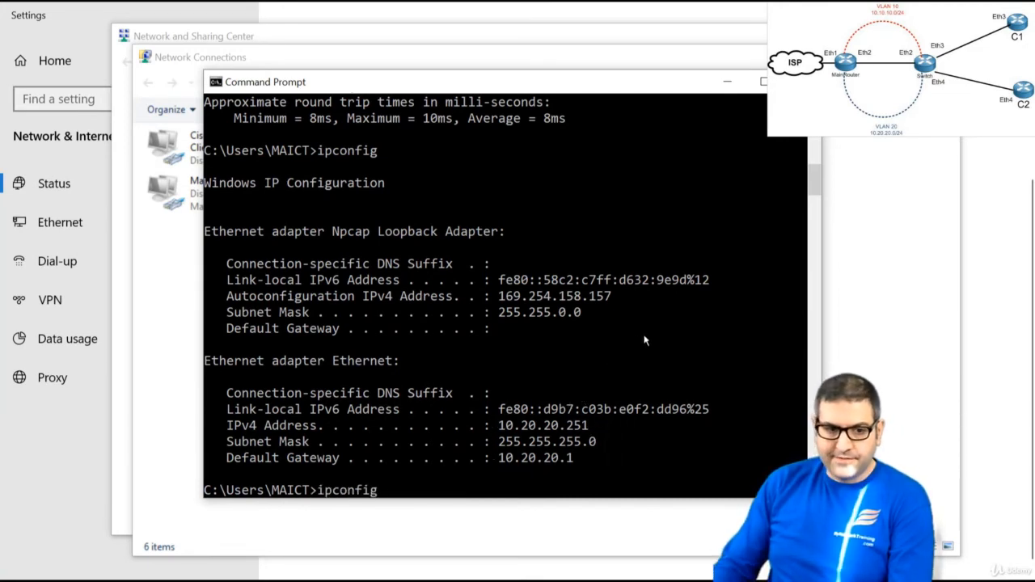
pyautogui.press('Up')
pyautogui.press('Return')
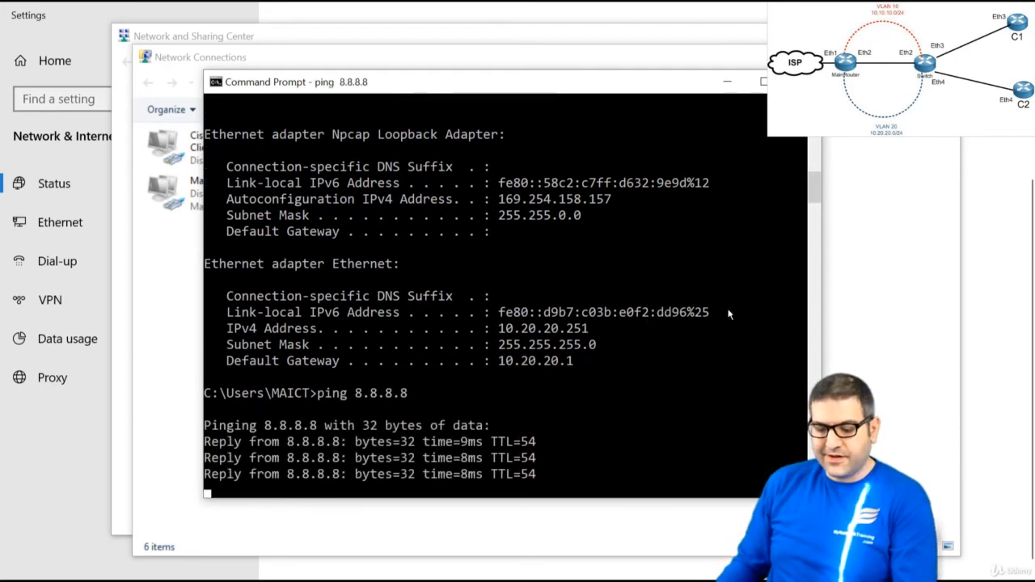
pyautogui.press('Return')
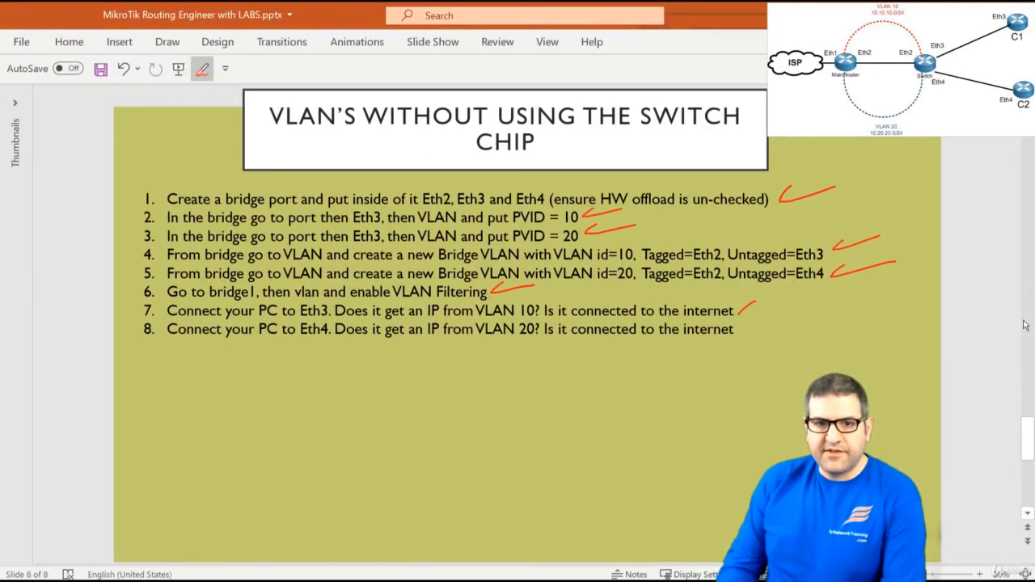
# Draw a red check mark beside the seventh item, the Eth3 PC getting a VLAN 10 address
pyautogui.moveTo(739, 313)
pyautogui.mouseDown()
pyautogui.moveTo(788, 301)
pyautogui.moveTo(799, 320)
pyautogui.mouseUp()
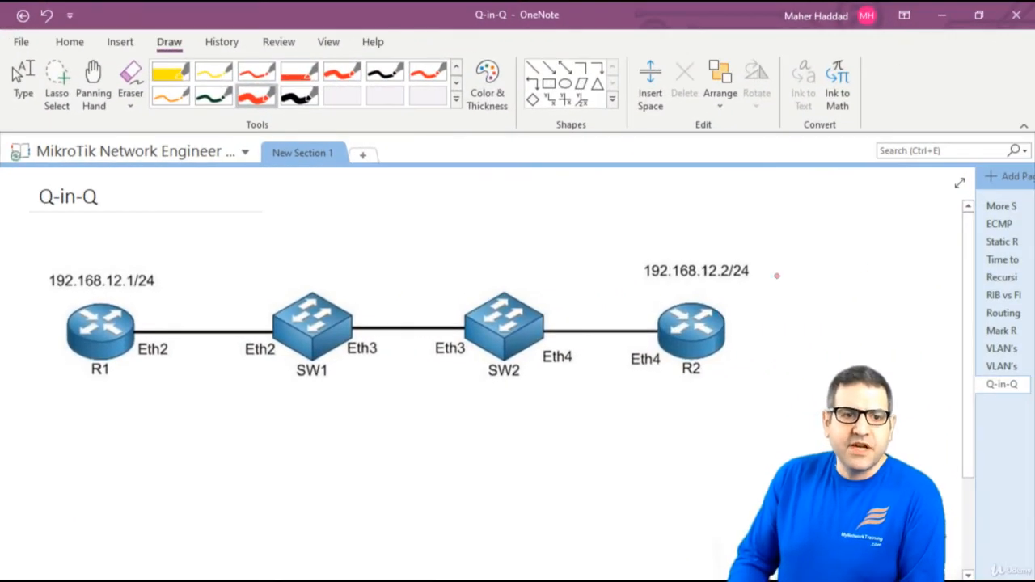
# Box SW1 and SW2 as ISP, label R1 'C1 VLAN 10' and R2 'C2 VLAN 20', with separating arcs
pyautogui.moveTo(250, 254)
pyautogui.mouseDown()
pyautogui.moveTo(253, 396)
pyautogui.moveTo(578, 401)
pyautogui.moveTo(575, 270)
pyautogui.moveTo(250, 256)
pyautogui.mouseUp()
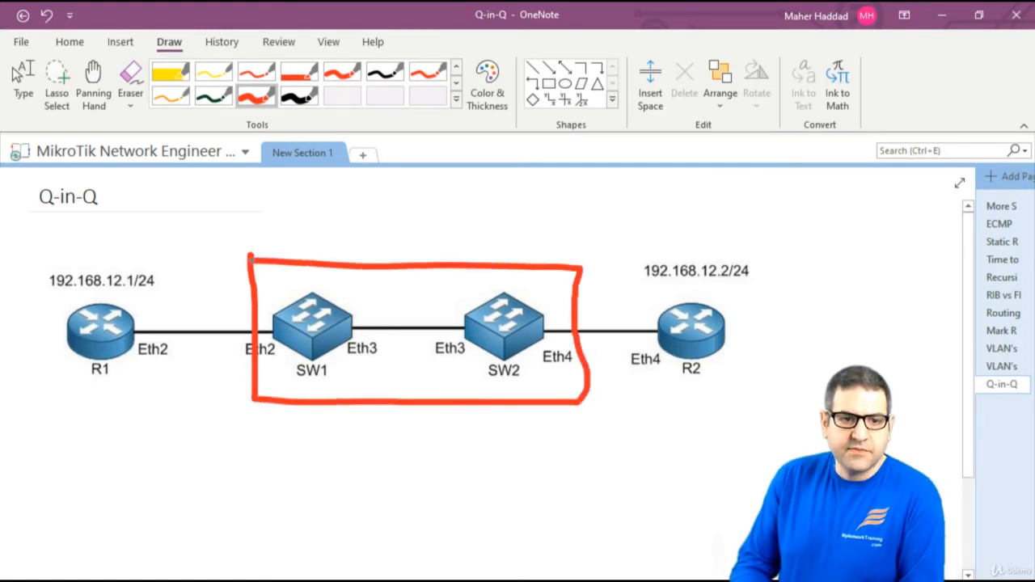
pyautogui.moveTo(346, 232); pyautogui.dragTo(370, 252)
pyautogui.moveTo(401, 235); pyautogui.dragTo(380, 252)
pyautogui.moveTo(419, 228)
pyautogui.mouseDown()
pyautogui.moveTo(419, 253)
pyautogui.moveTo(440, 237)
pyautogui.mouseUp()
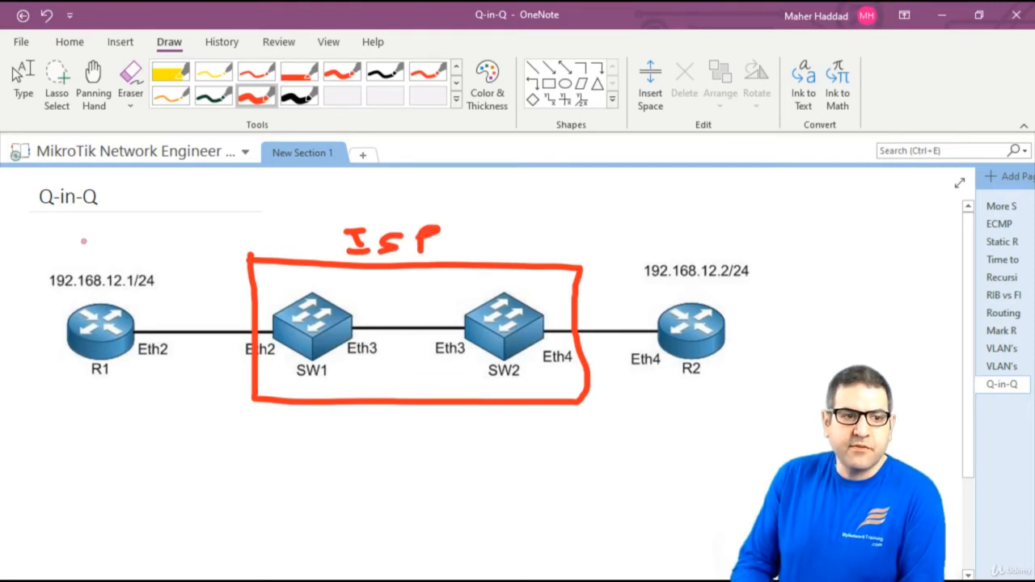
pyautogui.moveTo(95, 233)
pyautogui.mouseDown()
pyautogui.moveTo(83, 233)
pyautogui.moveTo(105, 255)
pyautogui.mouseUp()
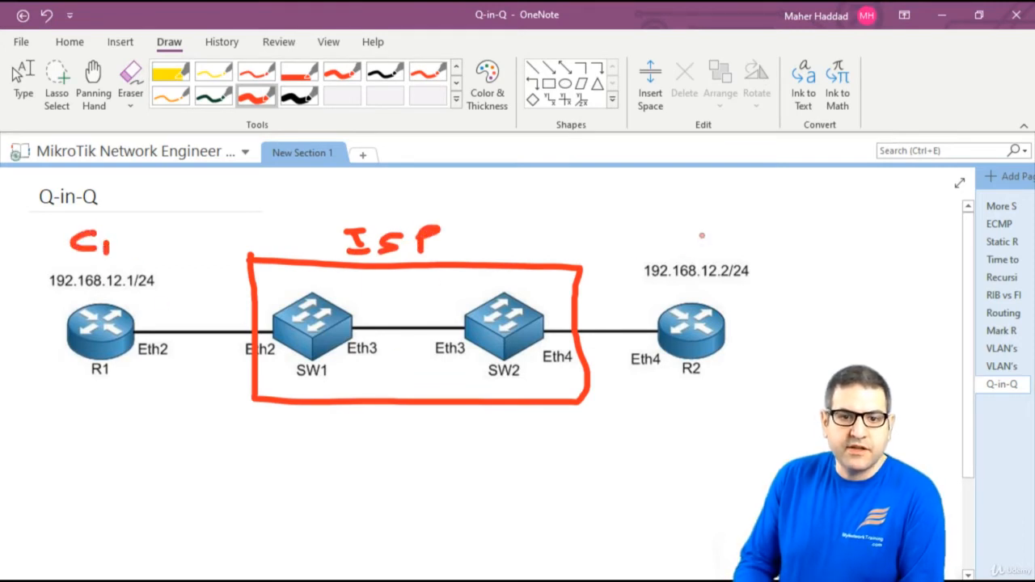
pyautogui.moveTo(719, 217)
pyautogui.mouseDown()
pyautogui.moveTo(696, 220)
pyautogui.moveTo(724, 242)
pyautogui.moveTo(749, 244)
pyautogui.mouseUp()
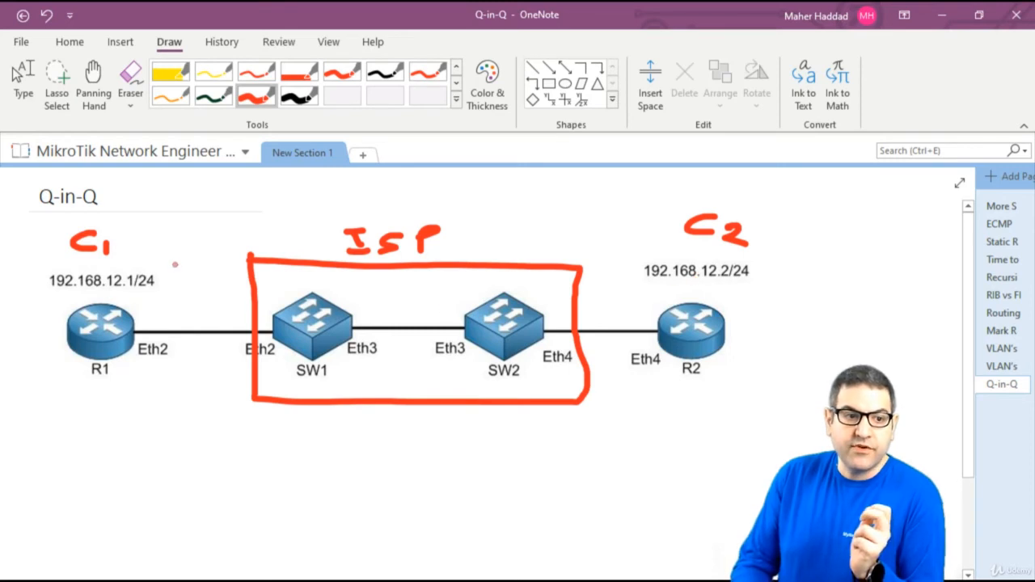
pyautogui.moveTo(161, 257); pyautogui.dragTo(123, 385)
pyautogui.moveTo(653, 240); pyautogui.dragTo(666, 388)
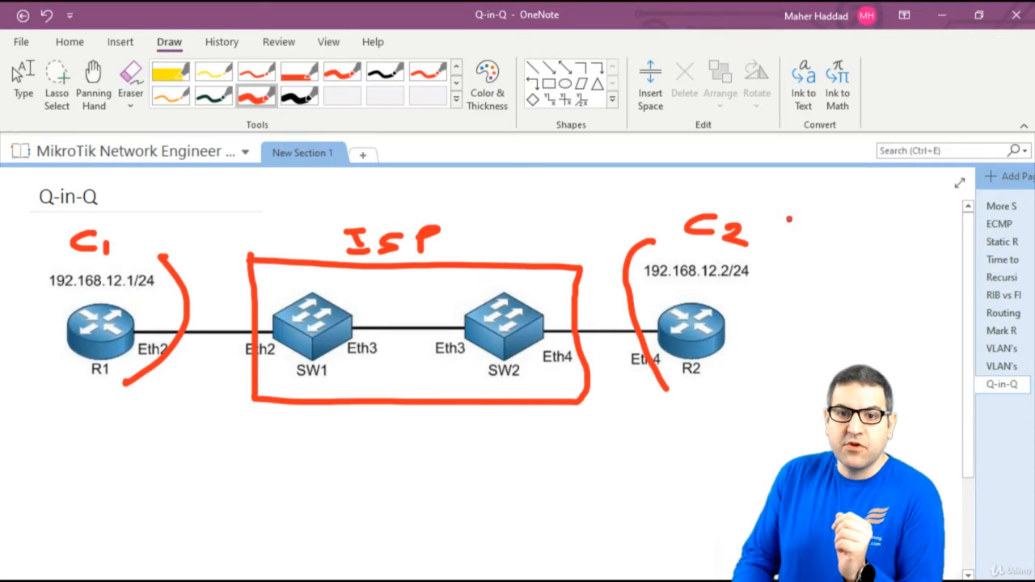
pyautogui.moveTo(788, 219)
pyautogui.mouseDown()
pyautogui.moveTo(815, 215)
pyautogui.moveTo(836, 235)
pyautogui.moveTo(872, 237)
pyautogui.moveTo(891, 214)
pyautogui.moveTo(914, 214)
pyautogui.moveTo(931, 237)
pyautogui.mouseUp()
pyautogui.moveTo(944, 226); pyautogui.dragTo(943, 228)
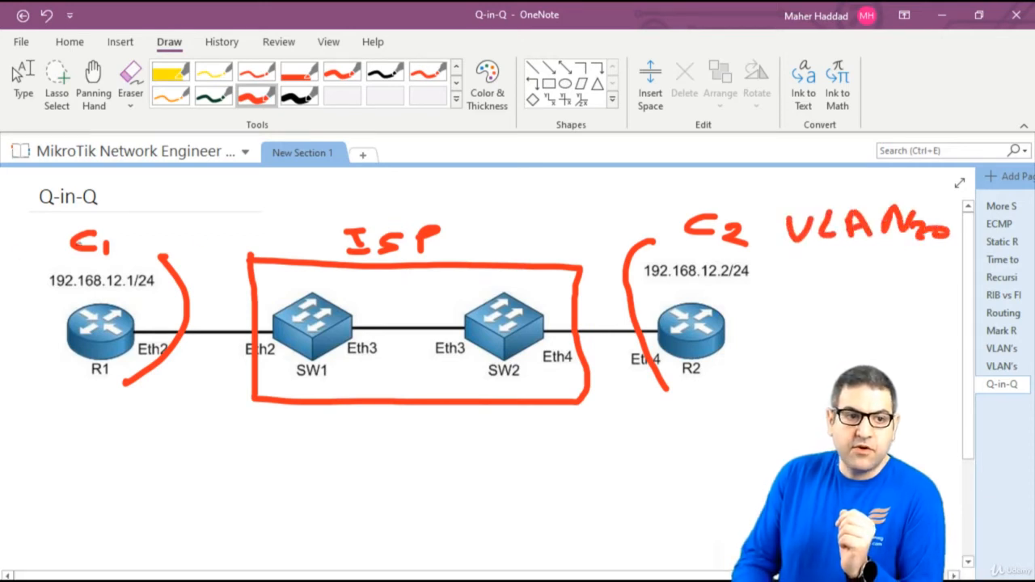
pyautogui.moveTo(125, 217)
pyautogui.mouseDown()
pyautogui.moveTo(132, 235)
pyautogui.moveTo(145, 217)
pyautogui.mouseUp()
pyautogui.moveTo(157, 215)
pyautogui.mouseDown()
pyautogui.moveTo(157, 242)
pyautogui.moveTo(195, 243)
pyautogui.moveTo(212, 220)
pyautogui.moveTo(238, 241)
pyautogui.mouseUp()
pyautogui.moveTo(261, 223); pyautogui.dragTo(262, 225)
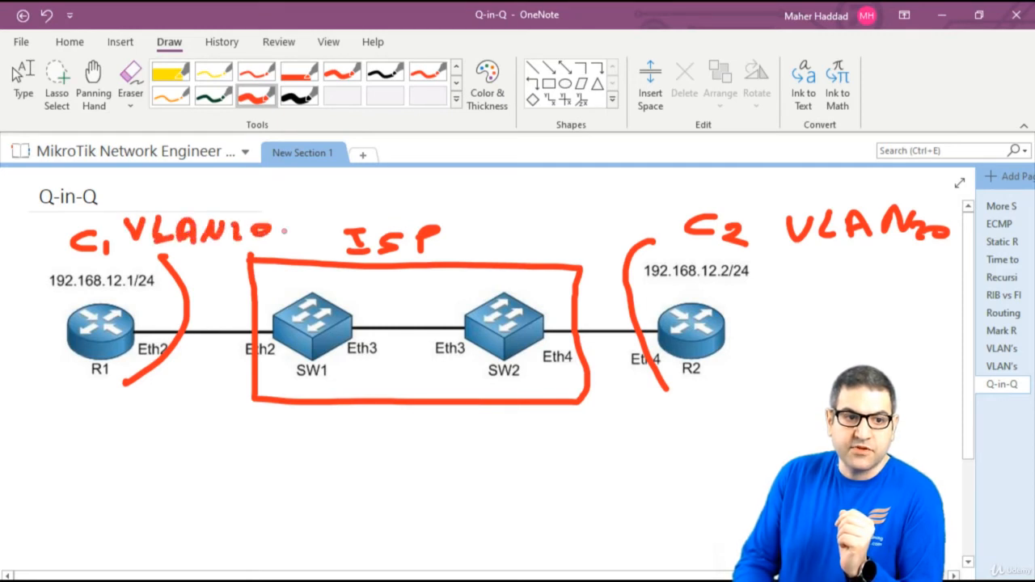
# Write a black 10 after ISP and below the box, with a red 20 under it
pyautogui.click(299, 96)
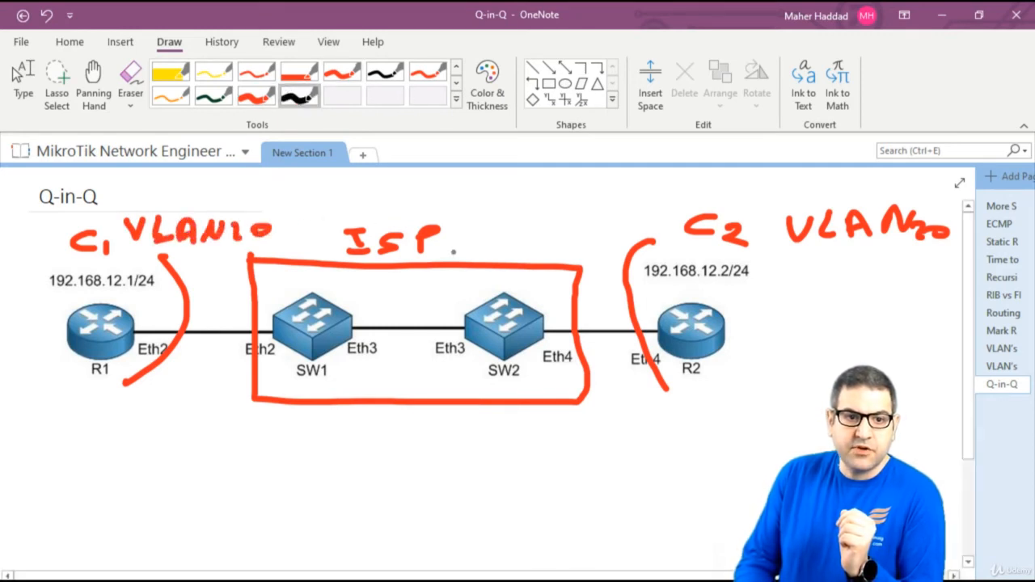
pyautogui.moveTo(452, 235)
pyautogui.mouseDown()
pyautogui.moveTo(442, 254)
pyautogui.moveTo(477, 238)
pyautogui.mouseUp()
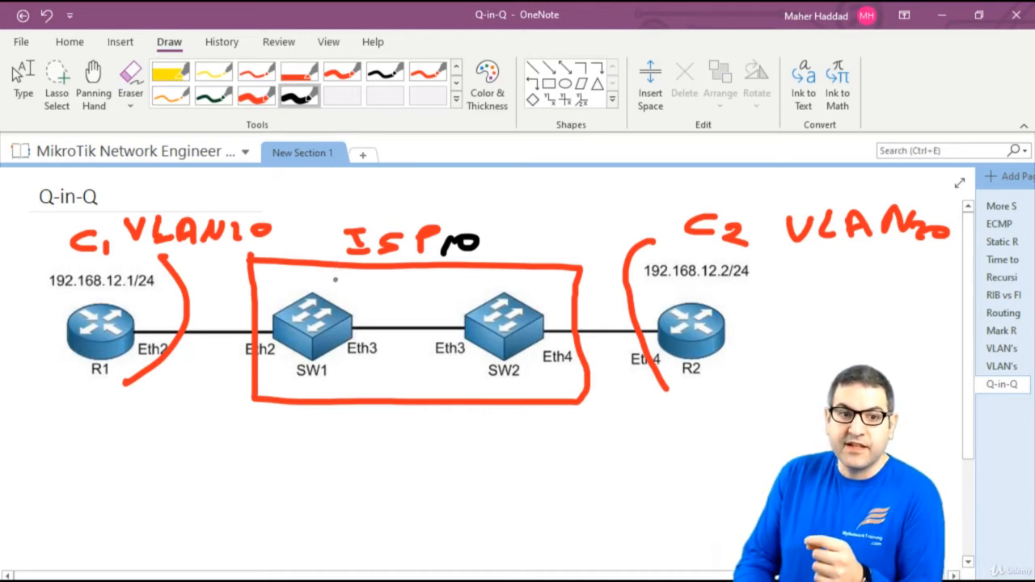
pyautogui.moveTo(444, 252); pyautogui.dragTo(462, 229)
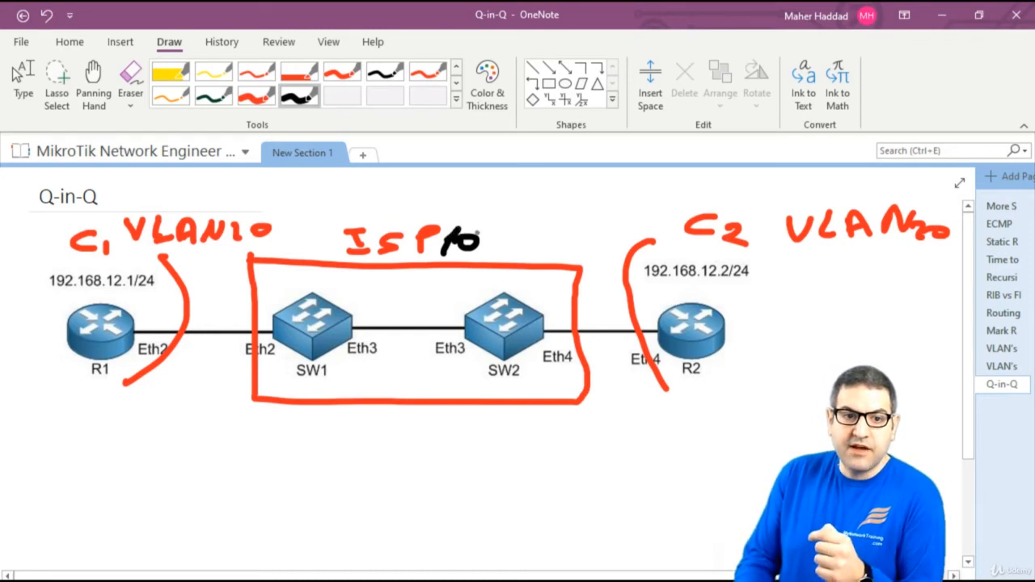
pyautogui.moveTo(386, 443); pyautogui.dragTo(385, 471)
pyautogui.moveTo(409, 446)
pyautogui.mouseDown()
pyautogui.moveTo(406, 464)
pyautogui.moveTo(409, 446)
pyautogui.mouseUp()
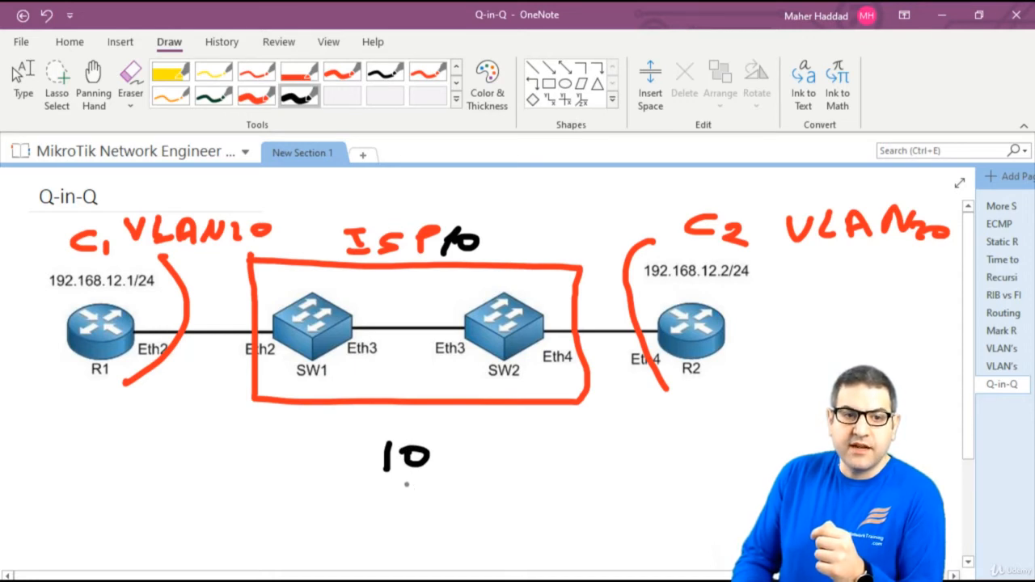
pyautogui.click(256, 95)
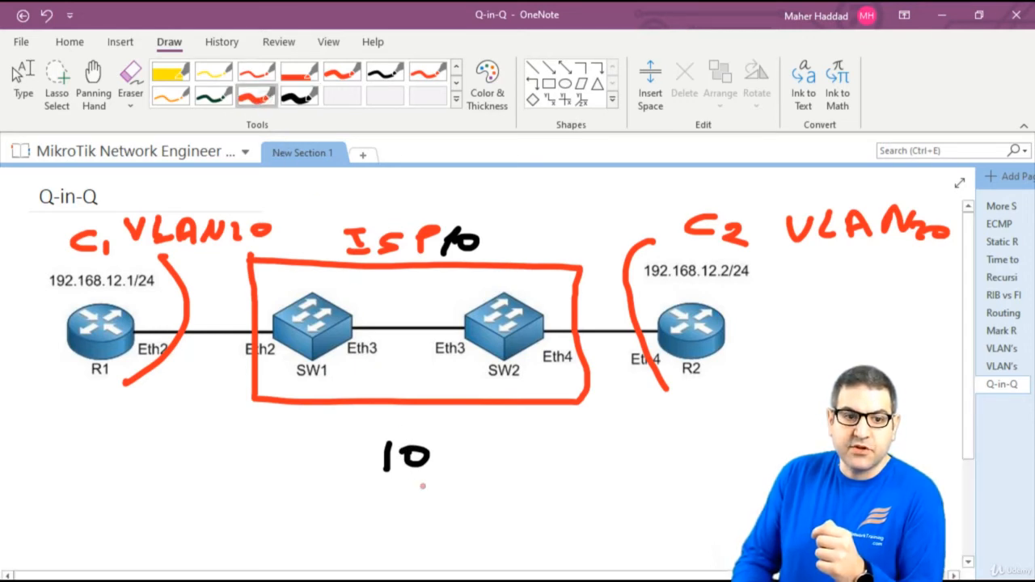
pyautogui.moveTo(395, 484)
pyautogui.mouseDown()
pyautogui.moveTo(414, 502)
pyautogui.moveTo(430, 487)
pyautogui.mouseUp()
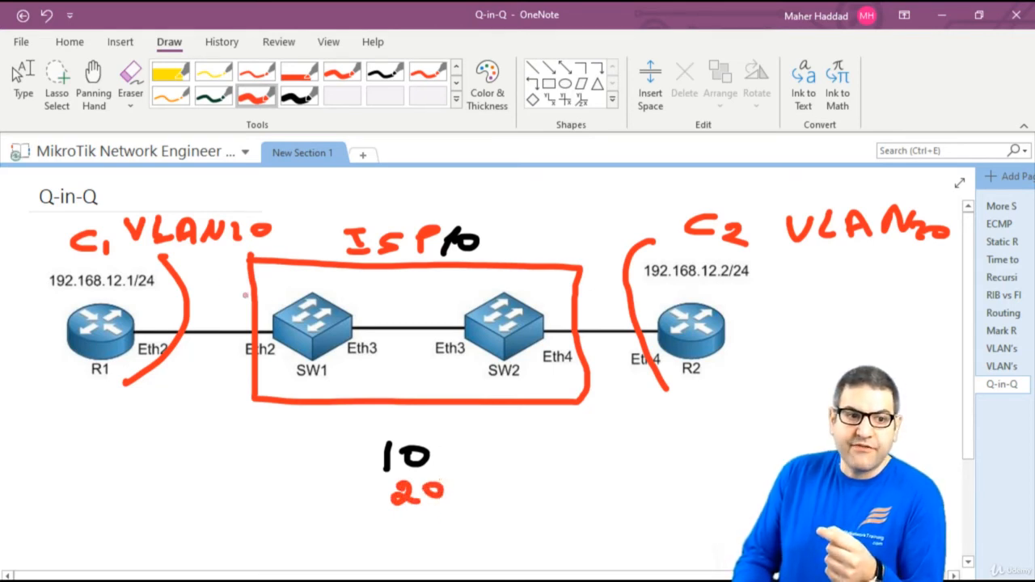
# Ink red arrows tracing traffic from R1 through SW1 and SW2 to R2 and back
pyautogui.moveTo(191, 310)
pyautogui.mouseDown()
pyautogui.moveTo(251, 303)
pyautogui.moveTo(244, 312)
pyautogui.mouseUp()
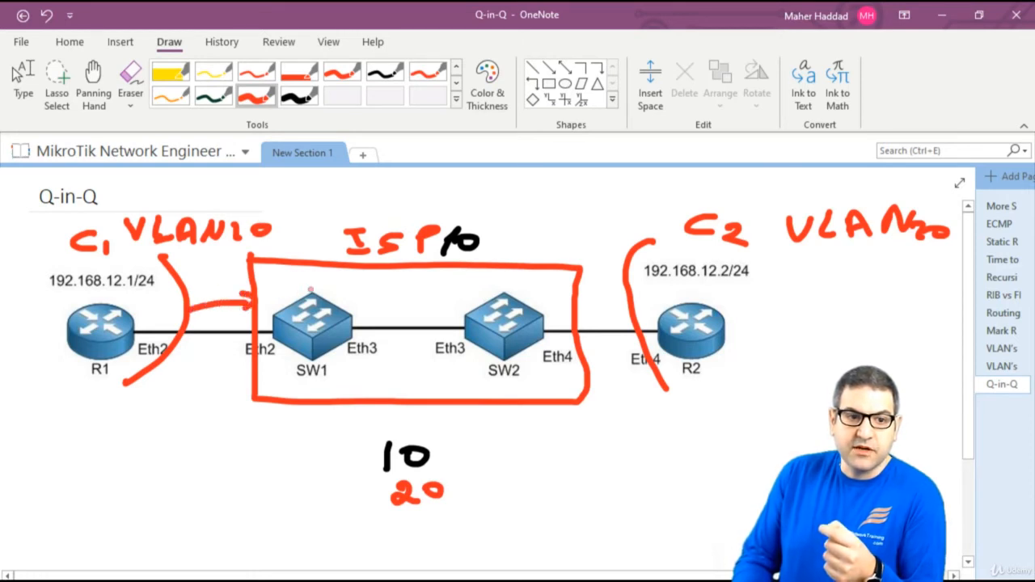
pyautogui.moveTo(334, 288)
pyautogui.mouseDown()
pyautogui.moveTo(471, 286)
pyautogui.moveTo(456, 294)
pyautogui.mouseUp()
pyautogui.moveTo(530, 297)
pyautogui.mouseDown()
pyautogui.moveTo(631, 306)
pyautogui.moveTo(613, 312)
pyautogui.mouseUp()
pyautogui.moveTo(662, 396); pyautogui.dragTo(609, 392)
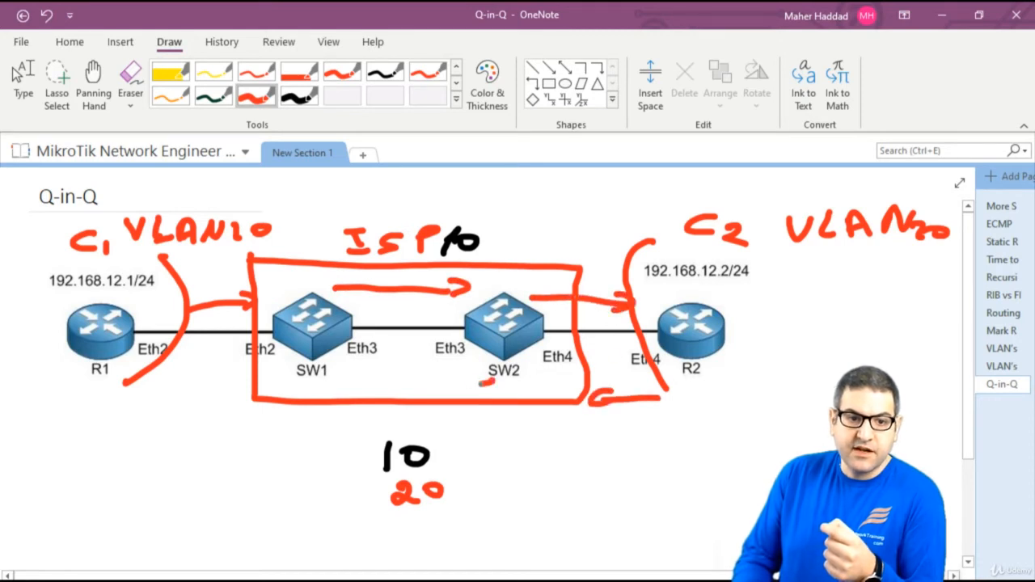
pyautogui.moveTo(485, 383)
pyautogui.mouseDown()
pyautogui.moveTo(368, 387)
pyautogui.moveTo(385, 393)
pyautogui.mouseUp()
pyautogui.moveTo(276, 372); pyautogui.dragTo(214, 372)
pyautogui.moveTo(217, 364)
pyautogui.mouseDown()
pyautogui.moveTo(189, 382)
pyautogui.moveTo(224, 387)
pyautogui.mouseUp()
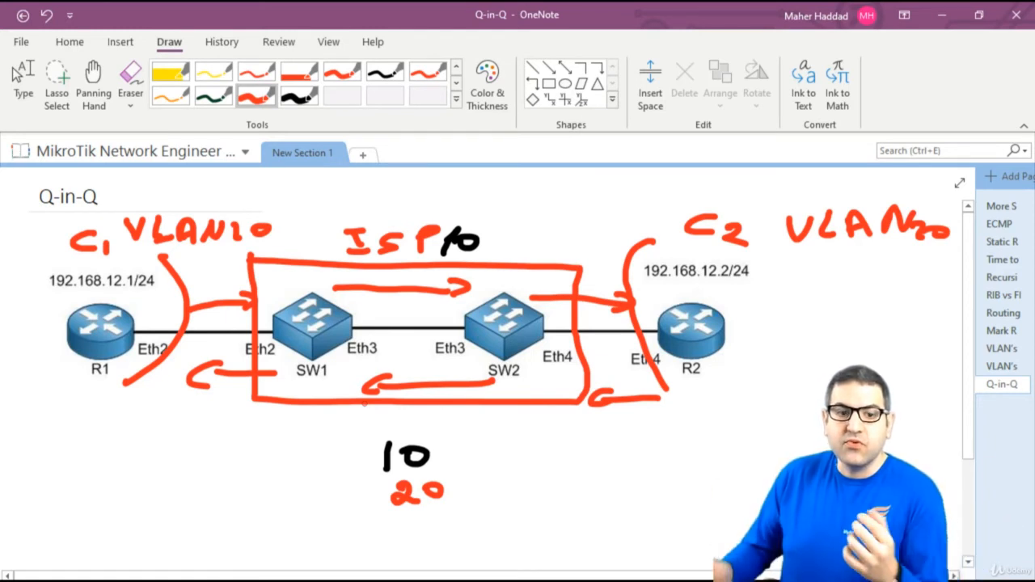
pyautogui.click(308, 98)
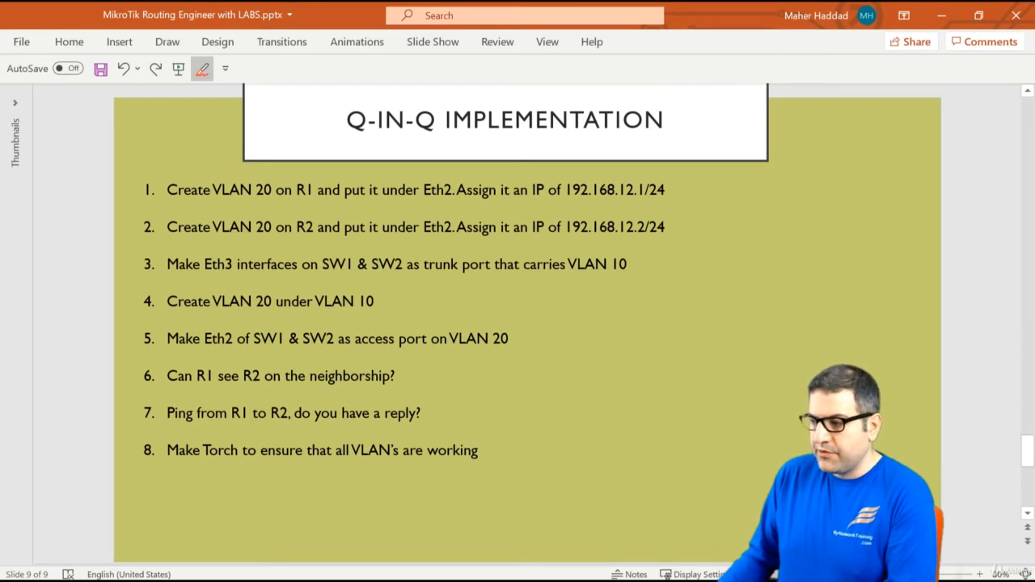
# Write a red 20 above R1's and R2's addresses and draw up arrows under R1's Eth2 and R2's Eth4
pyautogui.hotkey('alt', 'Tab')
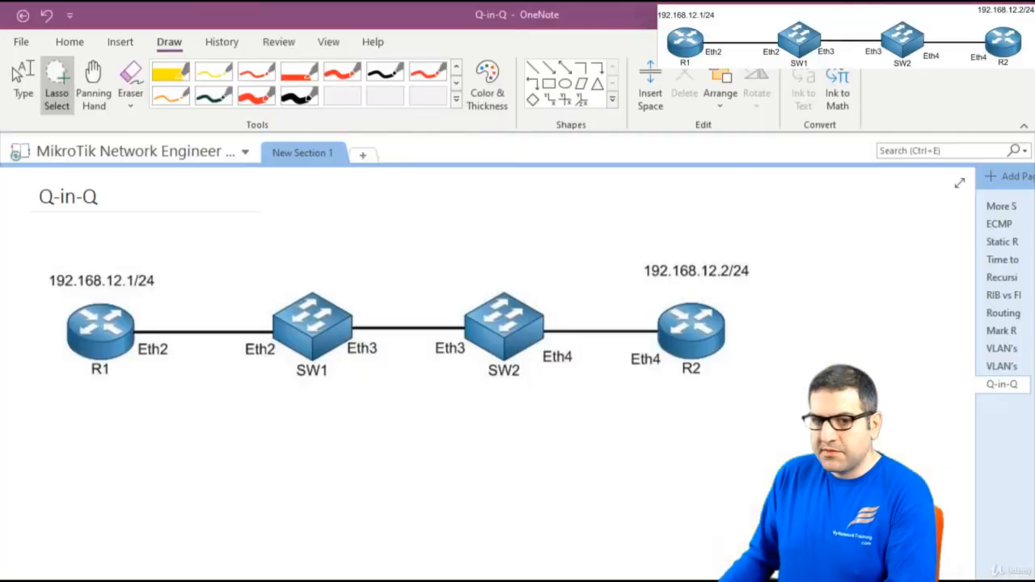
pyautogui.click(257, 99)
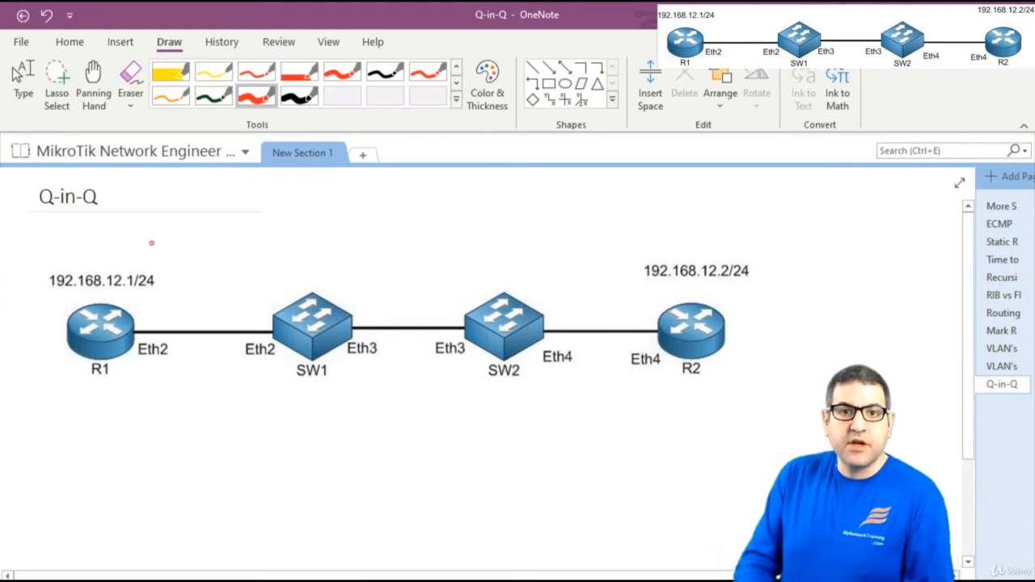
pyautogui.moveTo(99, 241)
pyautogui.mouseDown()
pyautogui.moveTo(113, 244)
pyautogui.moveTo(116, 261)
pyautogui.moveTo(132, 243)
pyautogui.mouseUp()
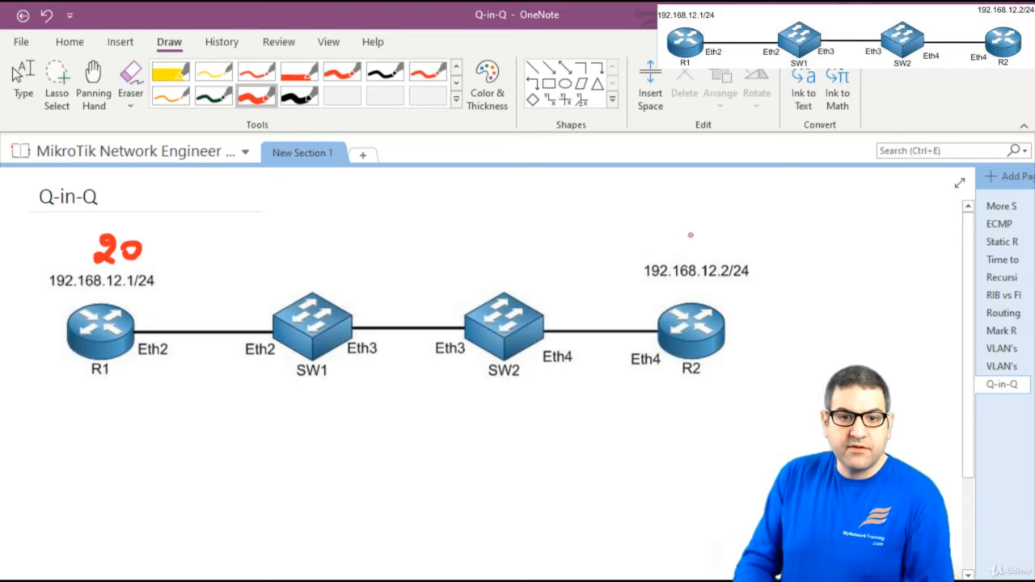
pyautogui.moveTo(694, 231)
pyautogui.mouseDown()
pyautogui.moveTo(681, 249)
pyautogui.moveTo(692, 254)
pyautogui.mouseUp()
pyautogui.moveTo(725, 236)
pyautogui.mouseDown()
pyautogui.moveTo(711, 247)
pyautogui.moveTo(728, 234)
pyautogui.mouseUp()
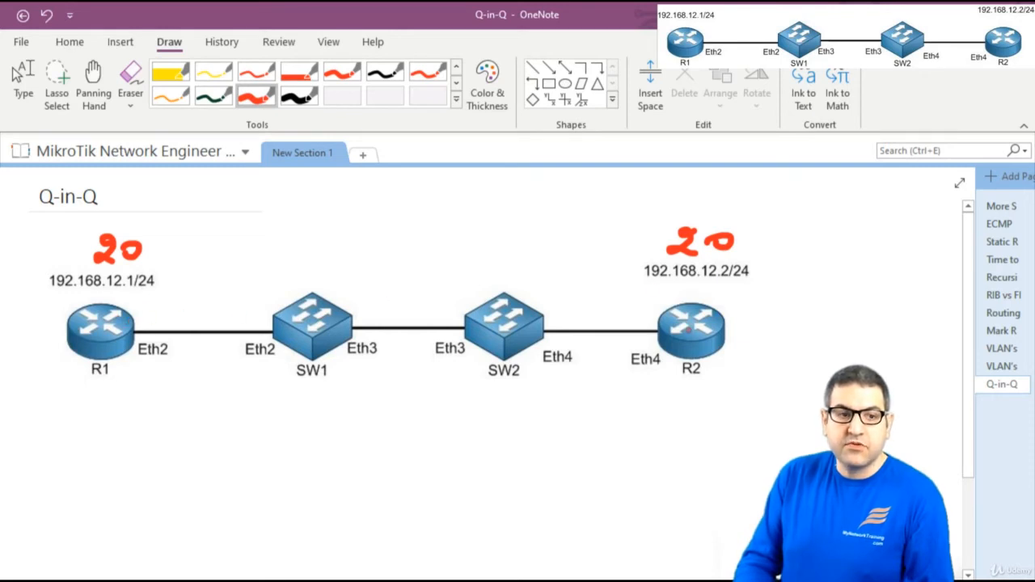
pyautogui.moveTo(131, 372)
pyautogui.mouseDown()
pyautogui.moveTo(144, 384)
pyautogui.moveTo(153, 374)
pyautogui.mouseUp()
pyautogui.moveTo(650, 376)
pyautogui.mouseDown()
pyautogui.moveTo(650, 393)
pyautogui.moveTo(658, 375)
pyautogui.moveTo(664, 385)
pyautogui.mouseUp()
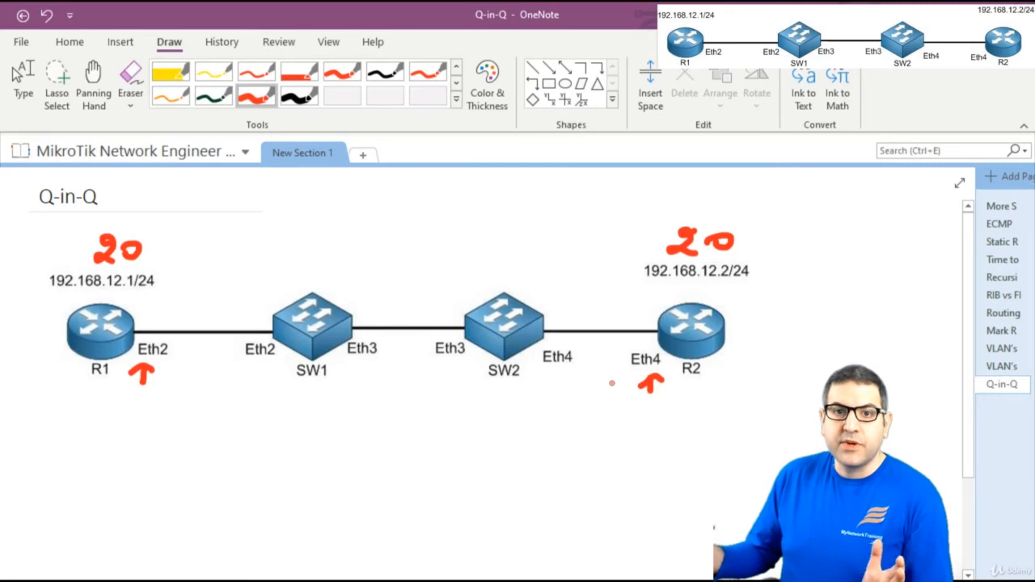
pyautogui.click(16, 73)
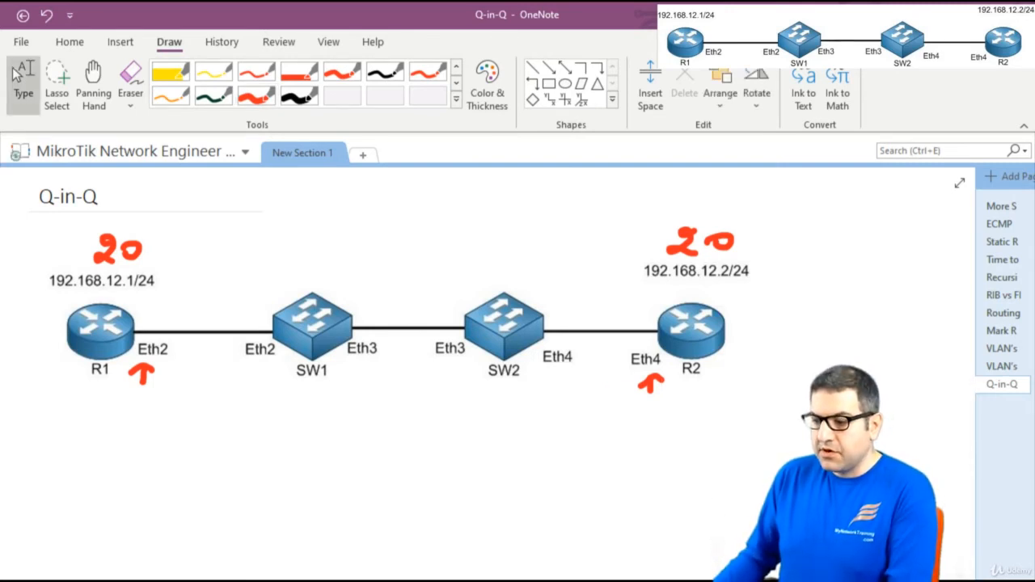
pyautogui.hotkey('alt', 'Tab')
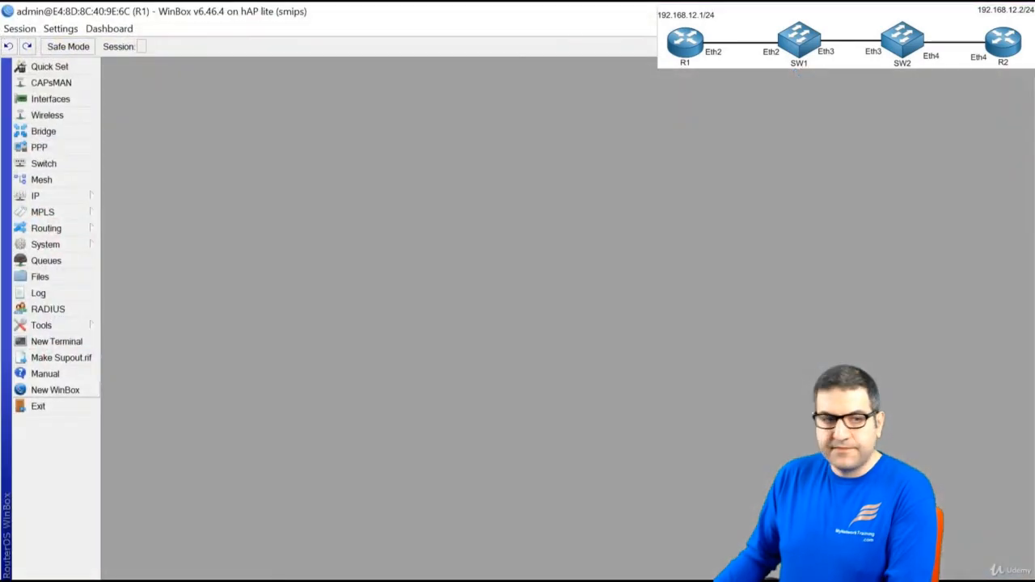
# In R1's Interfaces list, add VLAN interface vlan20 with VLAN ID 20 on ether2
pyautogui.click(68, 99)
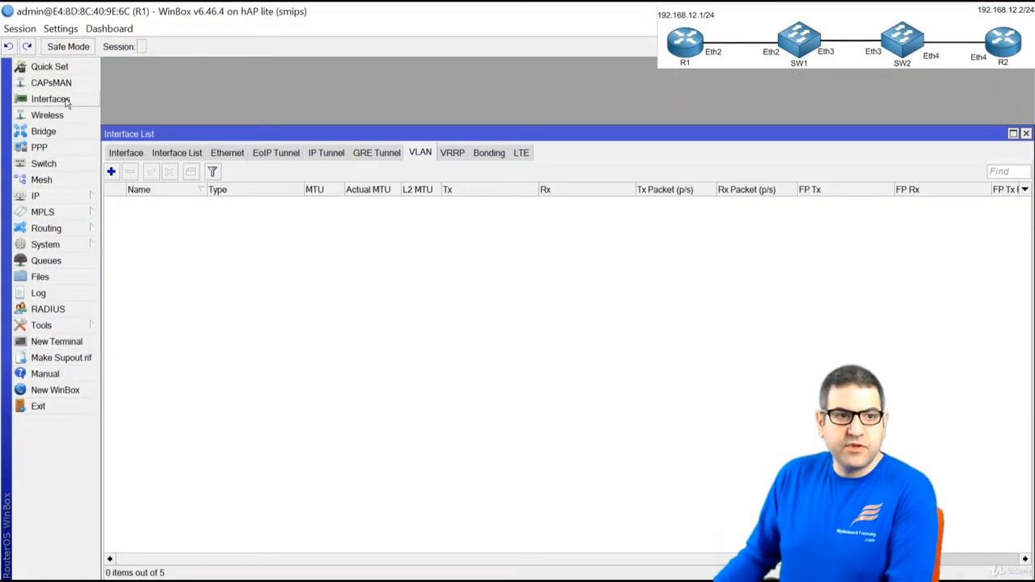
pyautogui.doubleClick(170, 132)
pyautogui.click(127, 84)
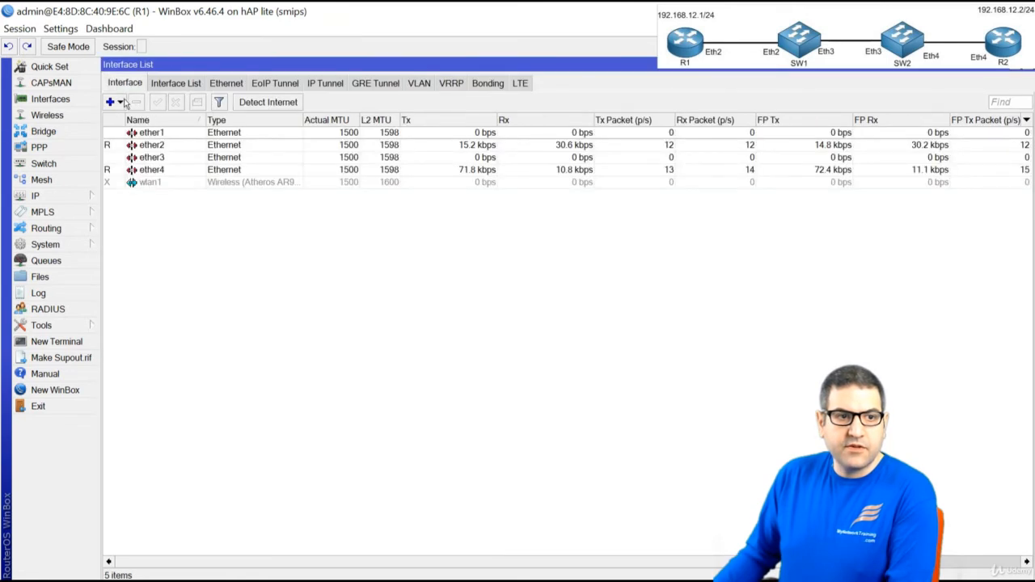
pyautogui.click(114, 102)
pyautogui.click(188, 173)
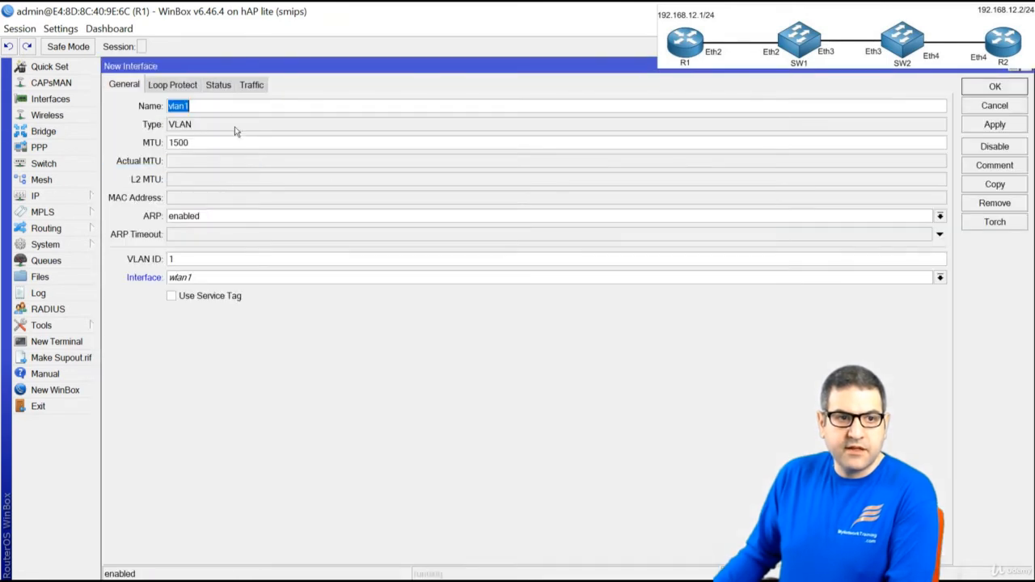
pyautogui.click(225, 105)
pyautogui.press('BackSpace')
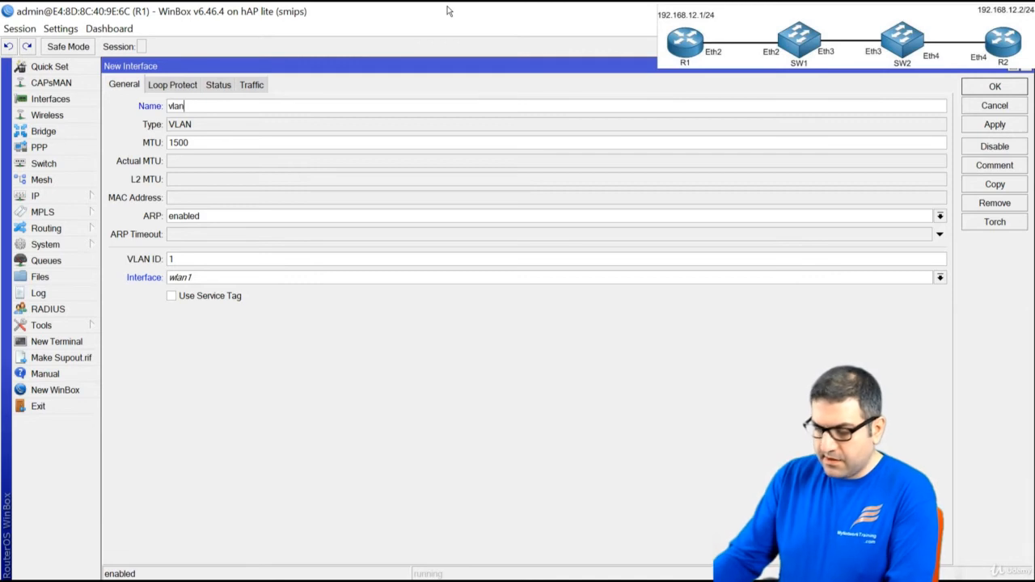
pyautogui.write('20')
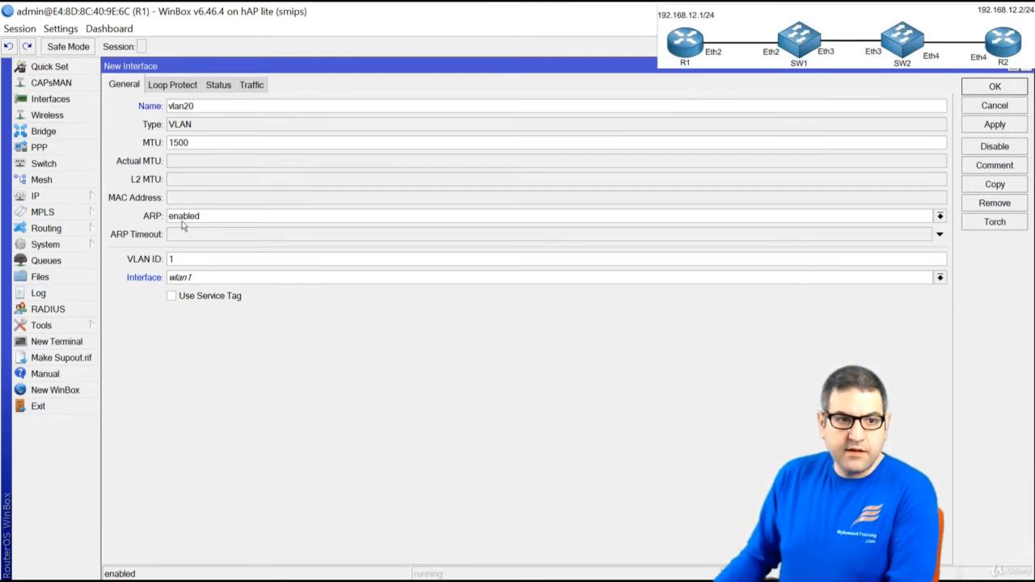
pyautogui.doubleClick(170, 259)
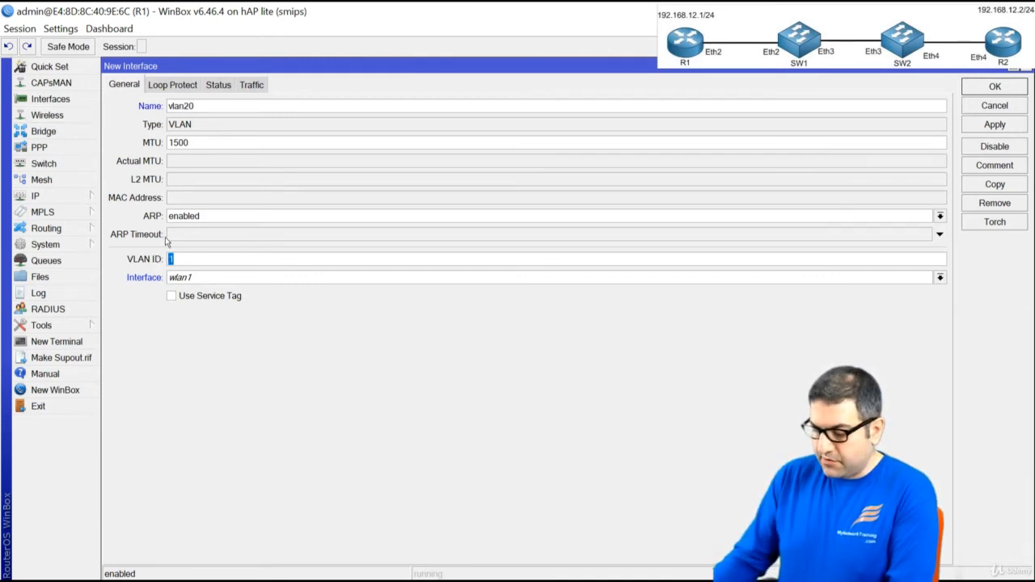
pyautogui.write('20')
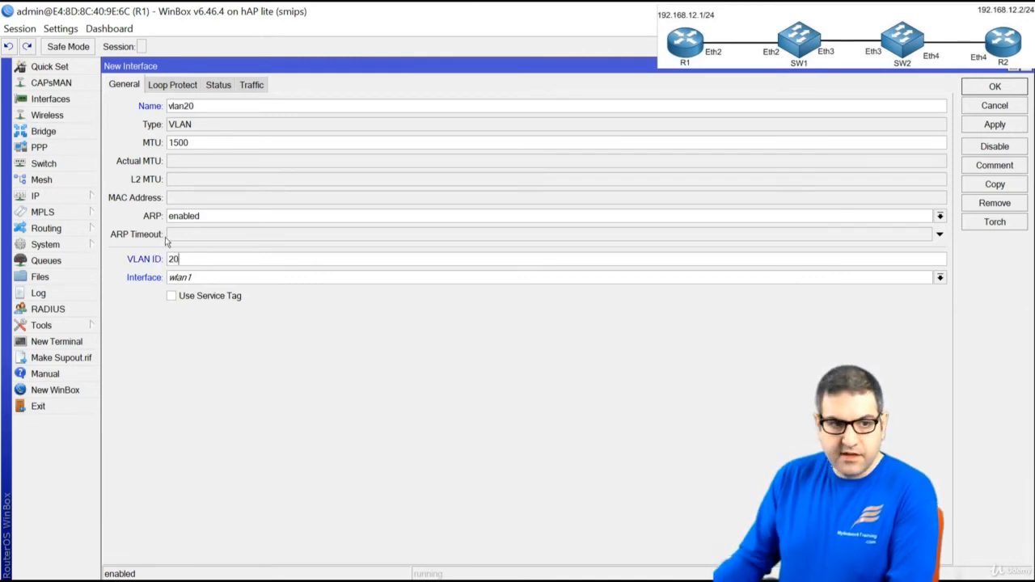
pyautogui.click(270, 280)
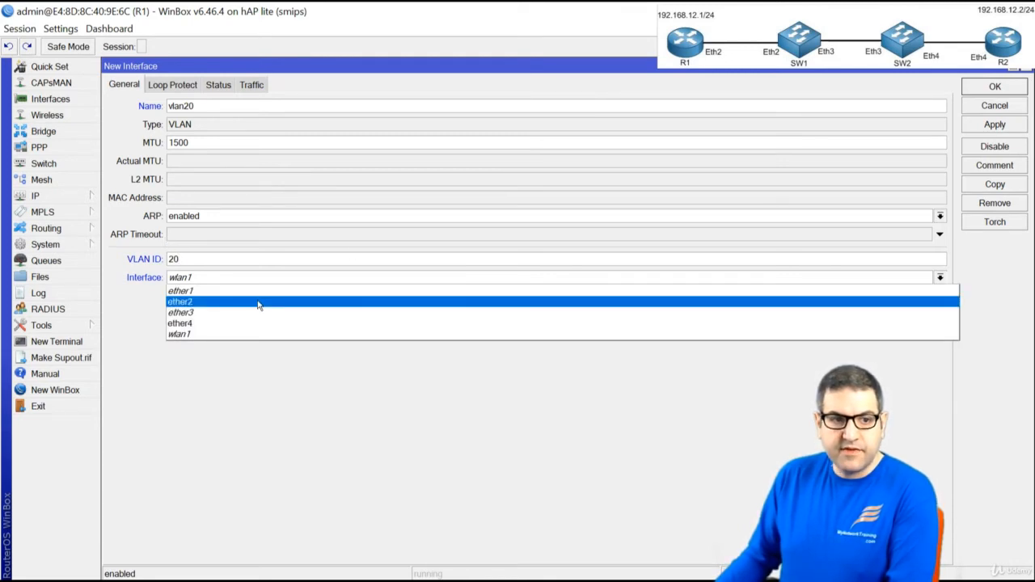
pyautogui.click(259, 303)
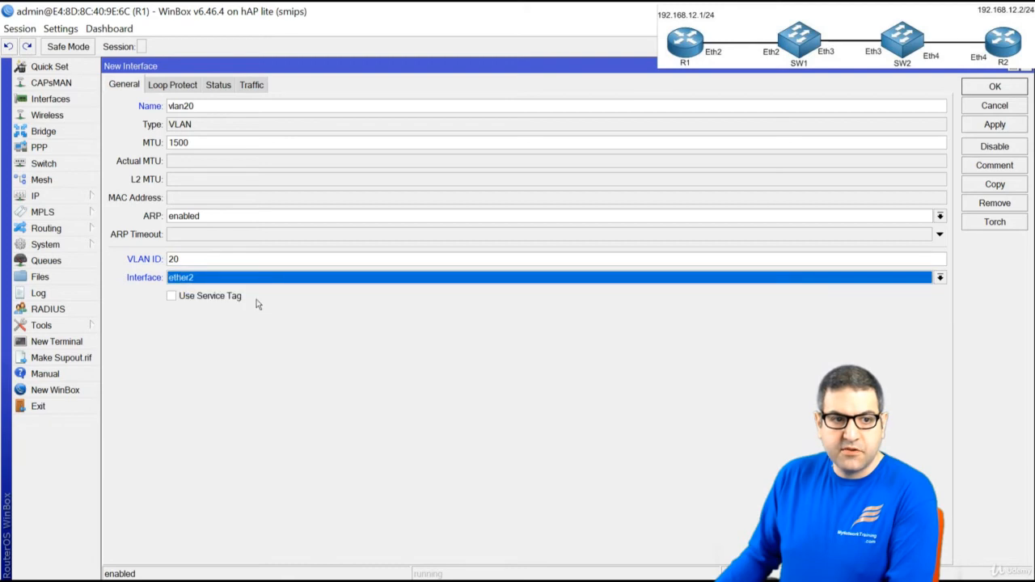
pyautogui.click(987, 87)
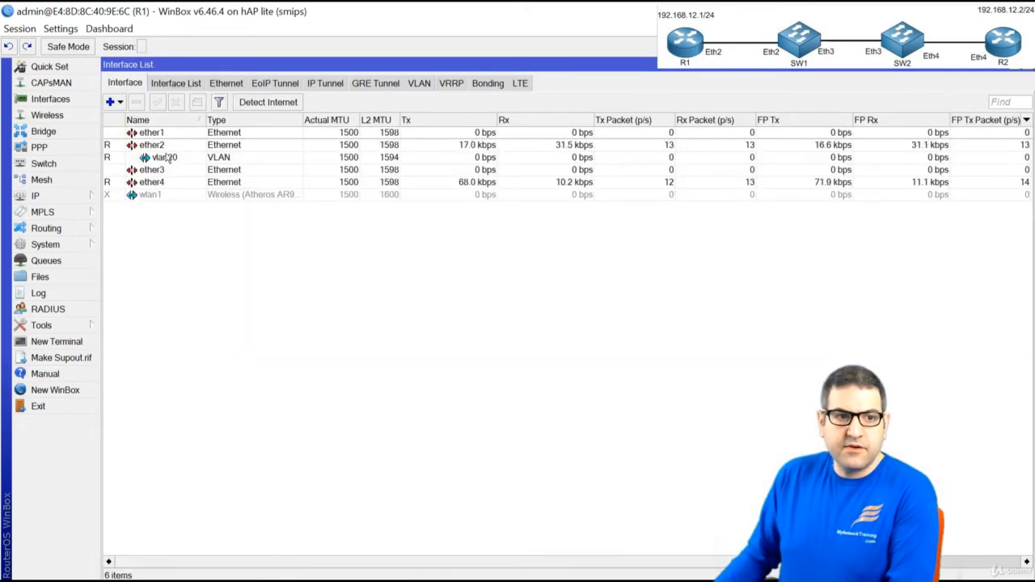
pyautogui.click(168, 158)
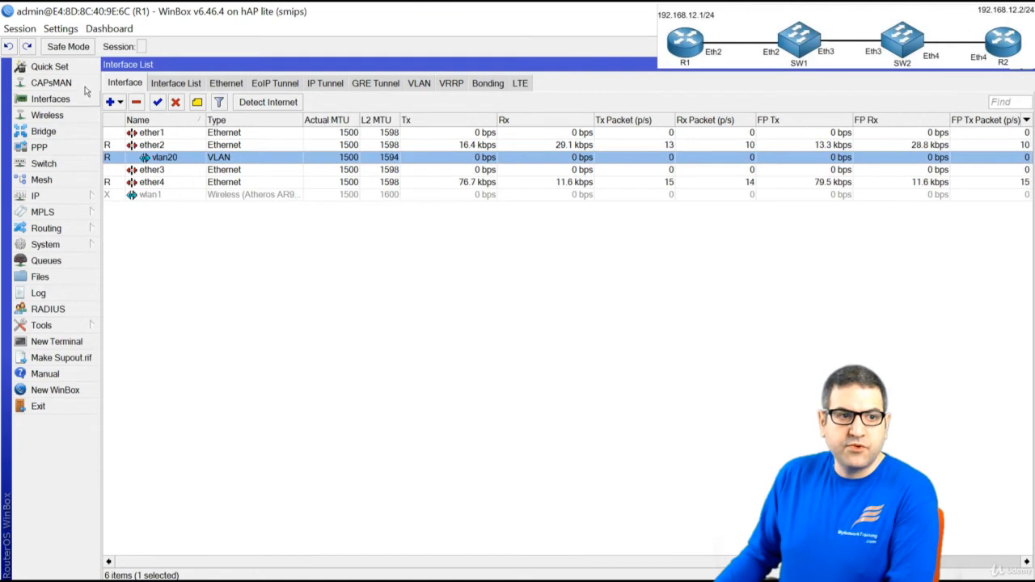
# In R1's IP Addresses list, add 192.168.12.1/24 on interface vlan20
pyautogui.click(76, 196)
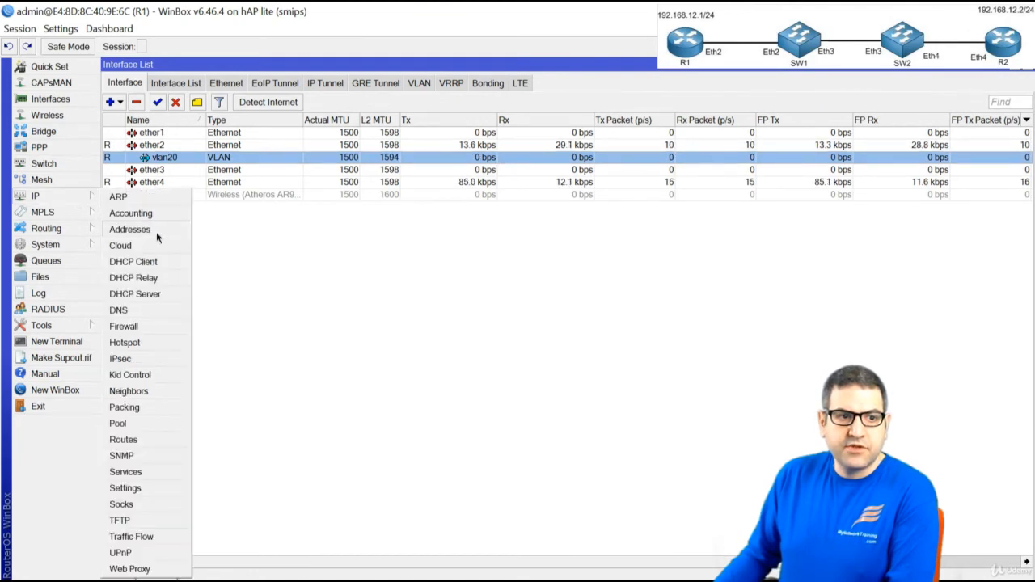
pyautogui.click(130, 229)
pyautogui.click(305, 234)
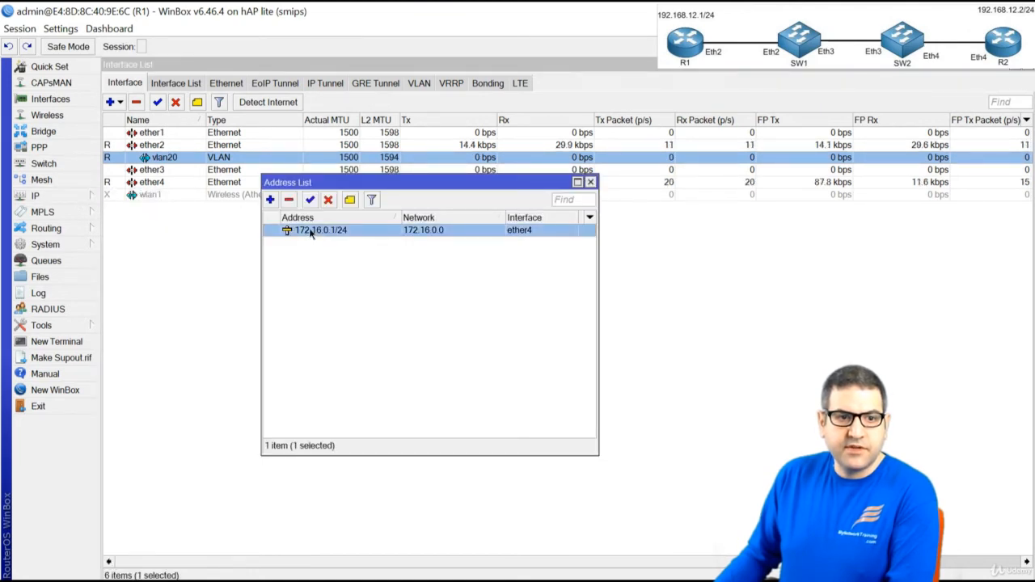
pyautogui.click(271, 201)
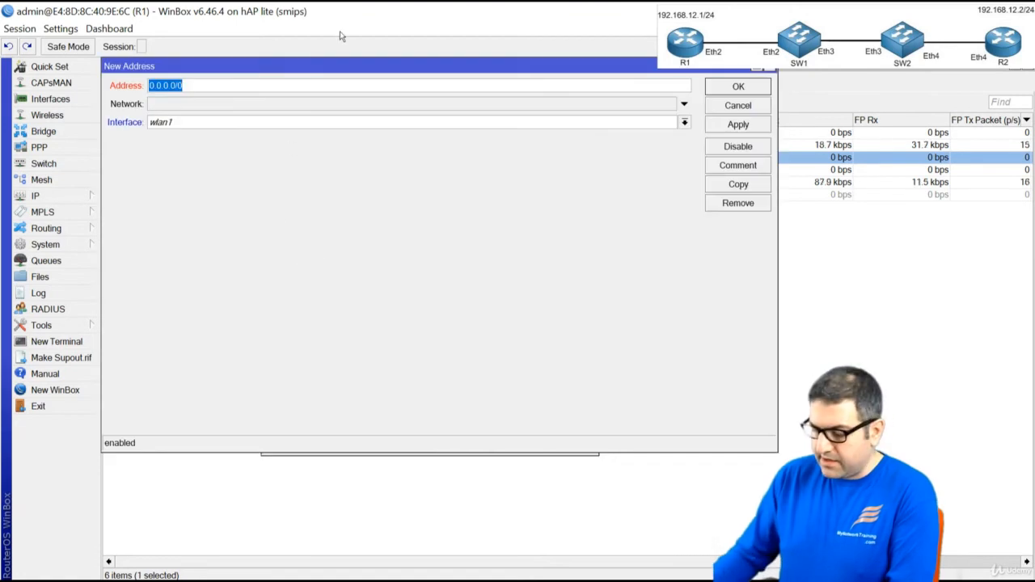
pyautogui.write('192.168.12.1')
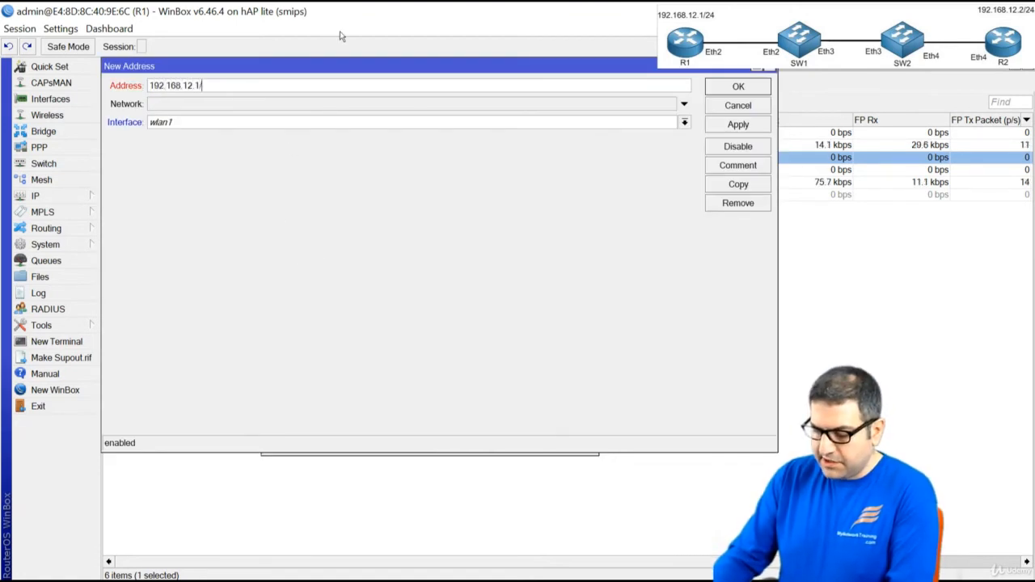
pyautogui.write('/24')
pyautogui.click(187, 122)
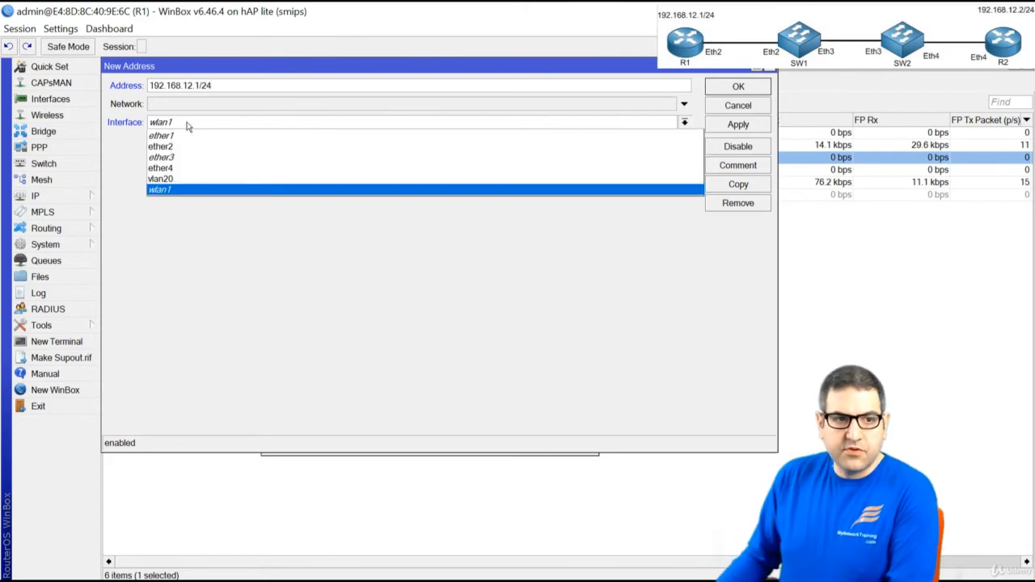
pyautogui.click(248, 188)
pyautogui.click(738, 86)
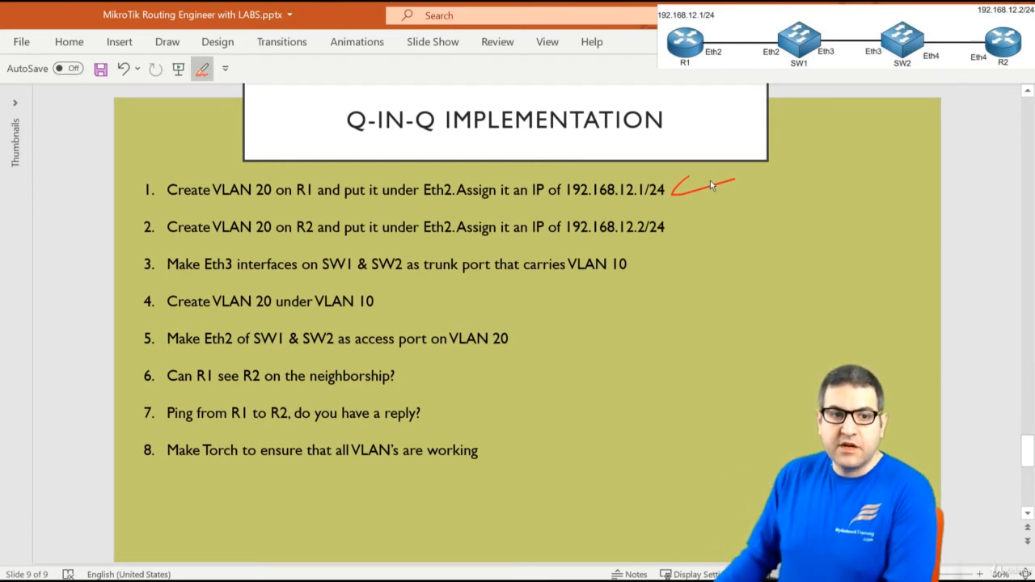
# Change Eth2 to Eth4 in the second checklist line
pyautogui.click(453, 228)
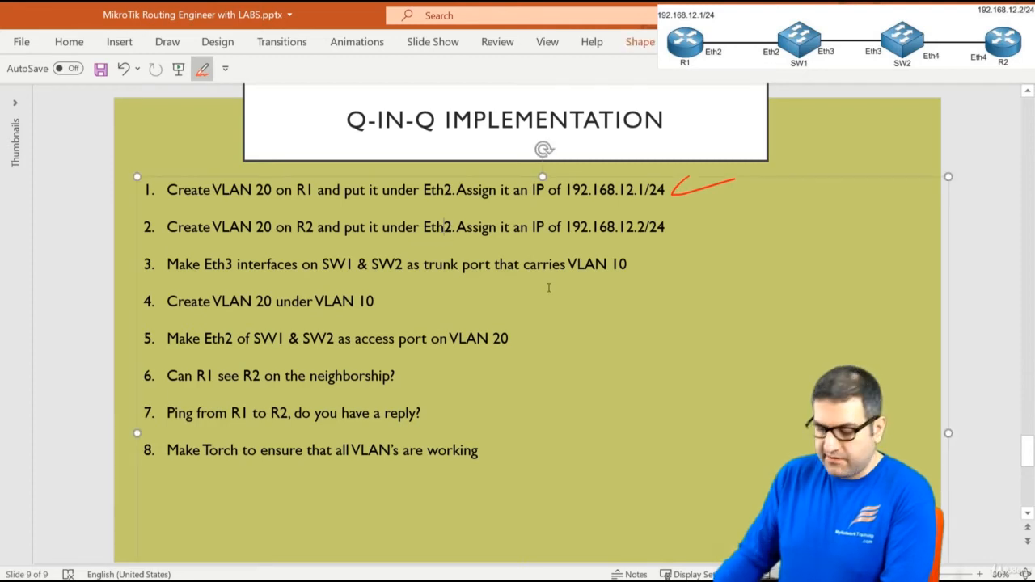
pyautogui.press('BackSpace')
pyautogui.write('4')
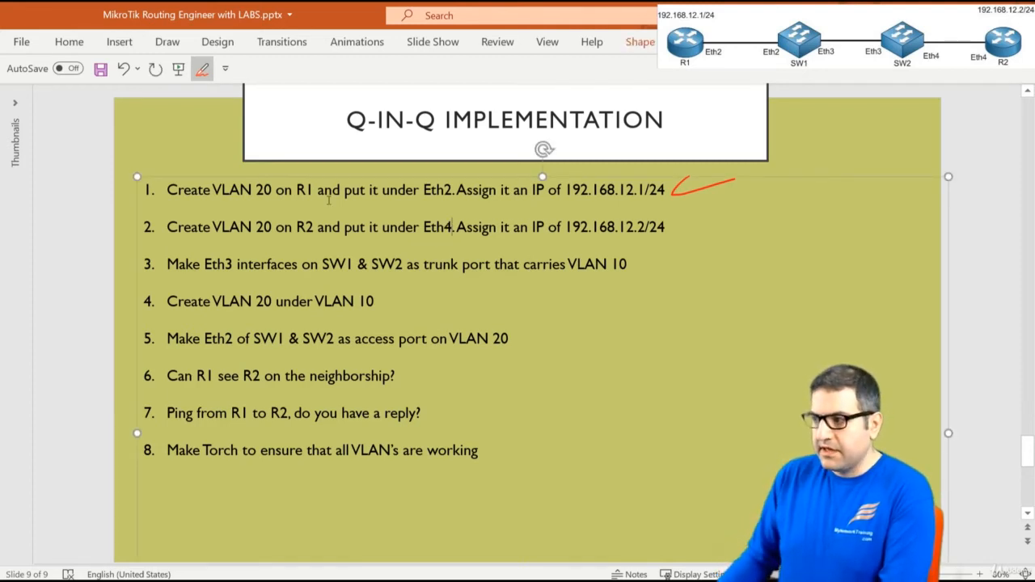
# Select the red pen from the Draw tools for ticking items
pyautogui.click(167, 41)
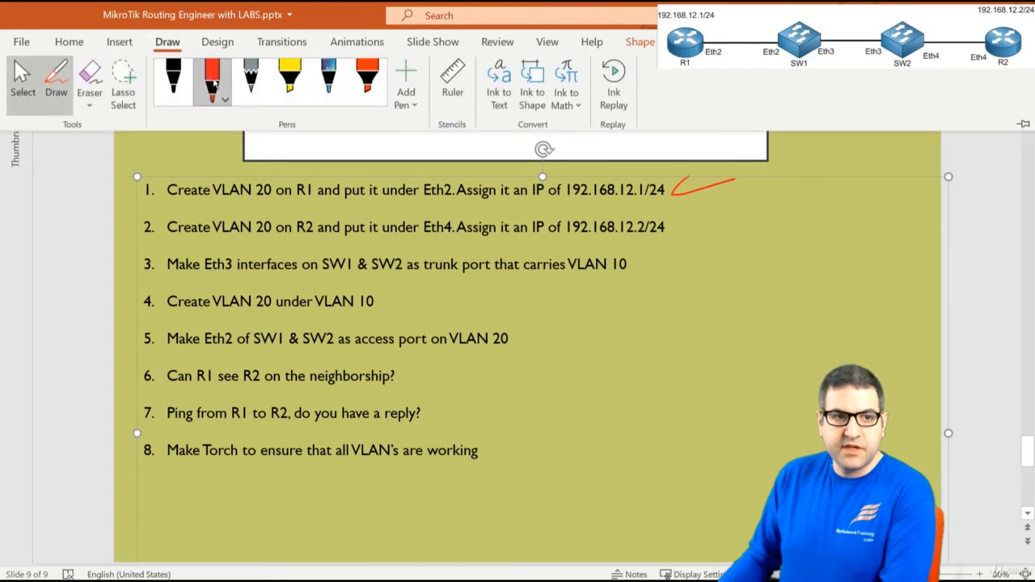
pyautogui.click(215, 83)
pyautogui.click(717, 240)
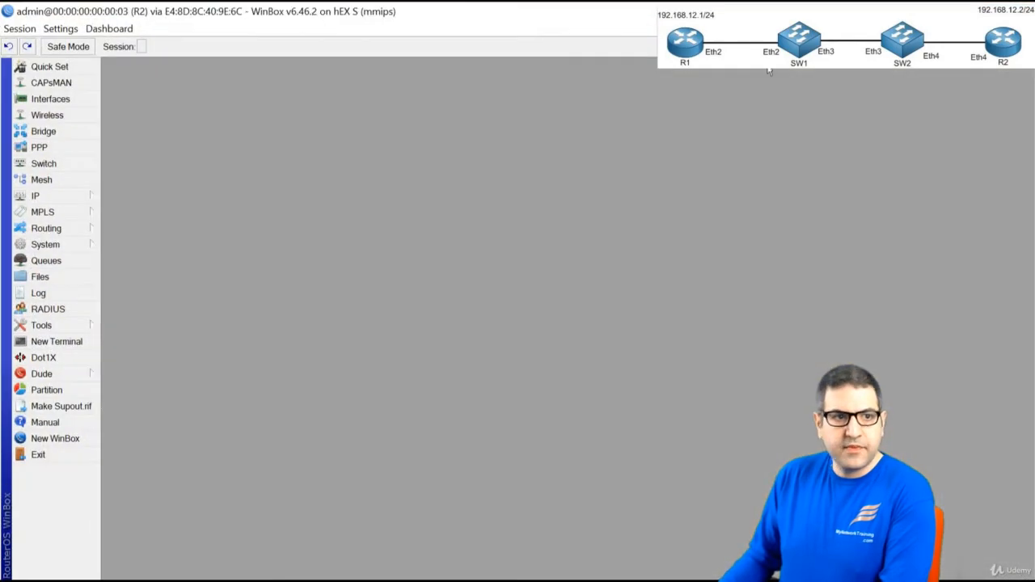
# On R2, create VLAN interface vlan20 with VLAN ID 20 on ether4
pyautogui.click(68, 100)
pyautogui.click(124, 153)
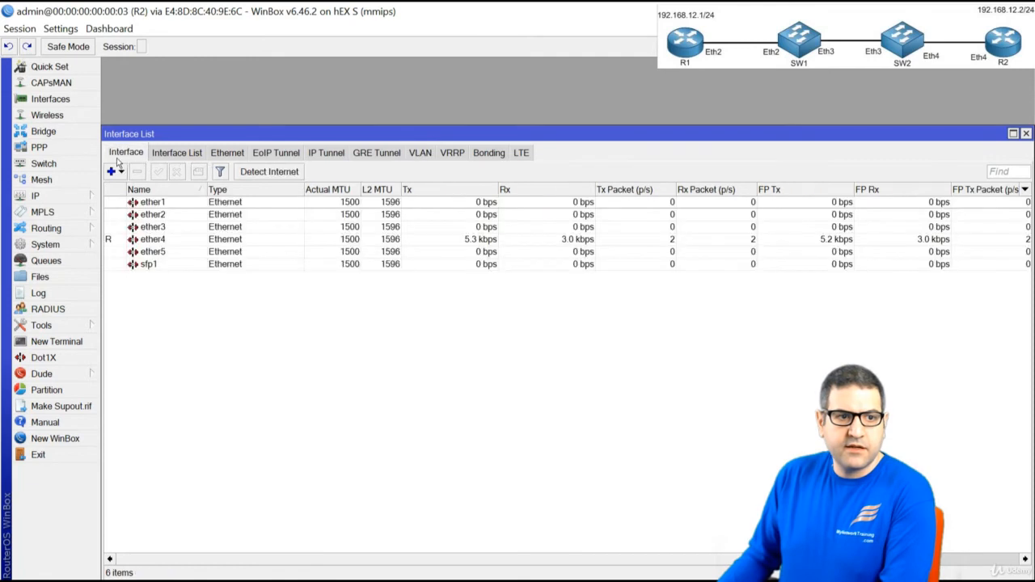
pyautogui.click(113, 170)
pyautogui.click(139, 190)
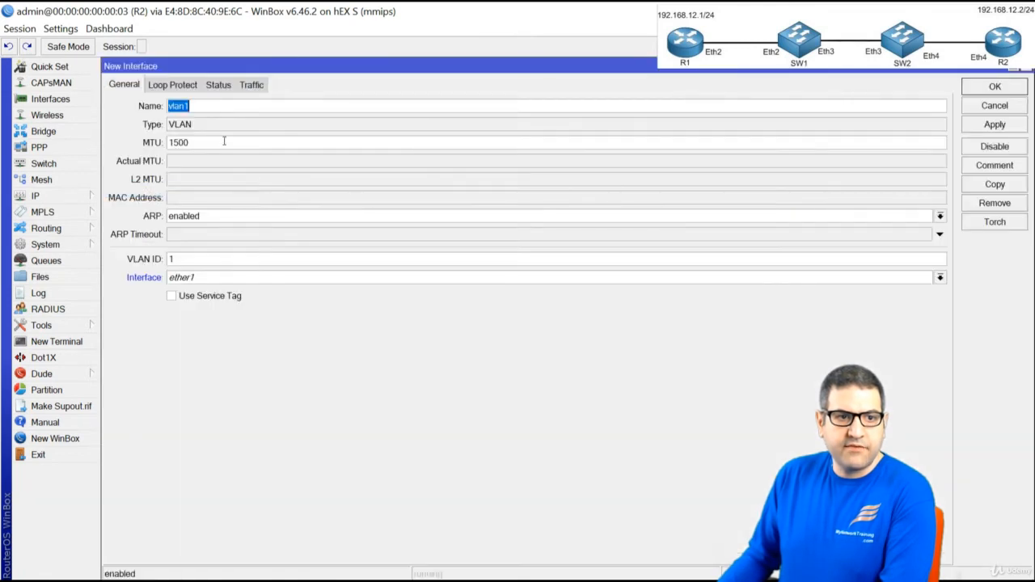
pyautogui.click(308, 105)
pyautogui.press('BackSpace')
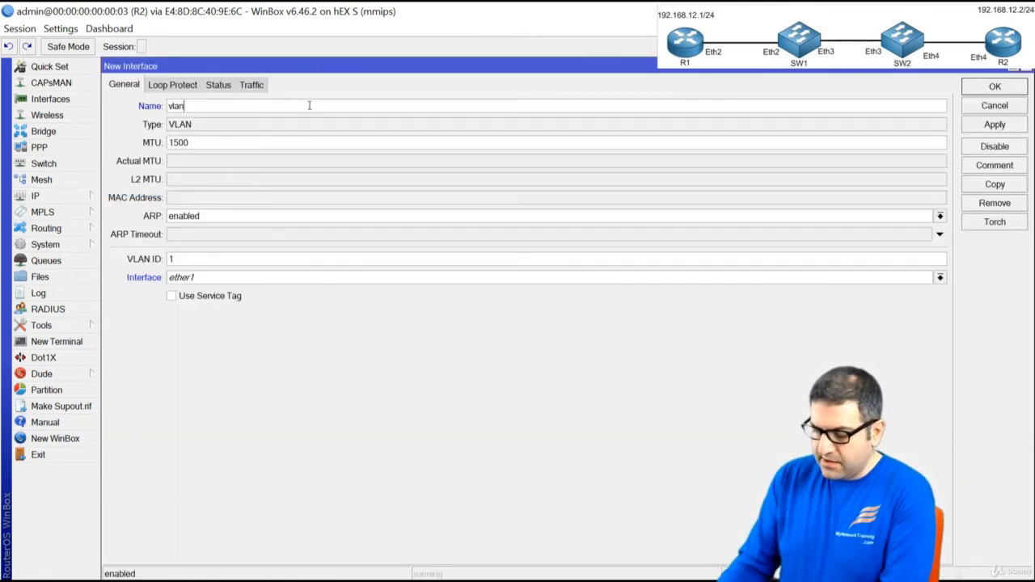
pyautogui.write('20')
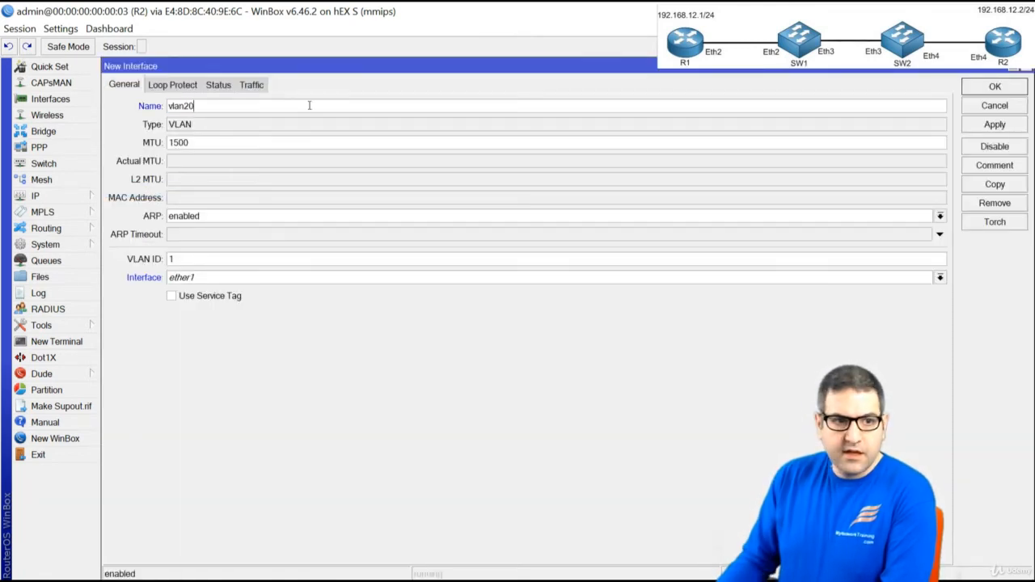
pyautogui.doubleClick(171, 259)
pyautogui.write('20')
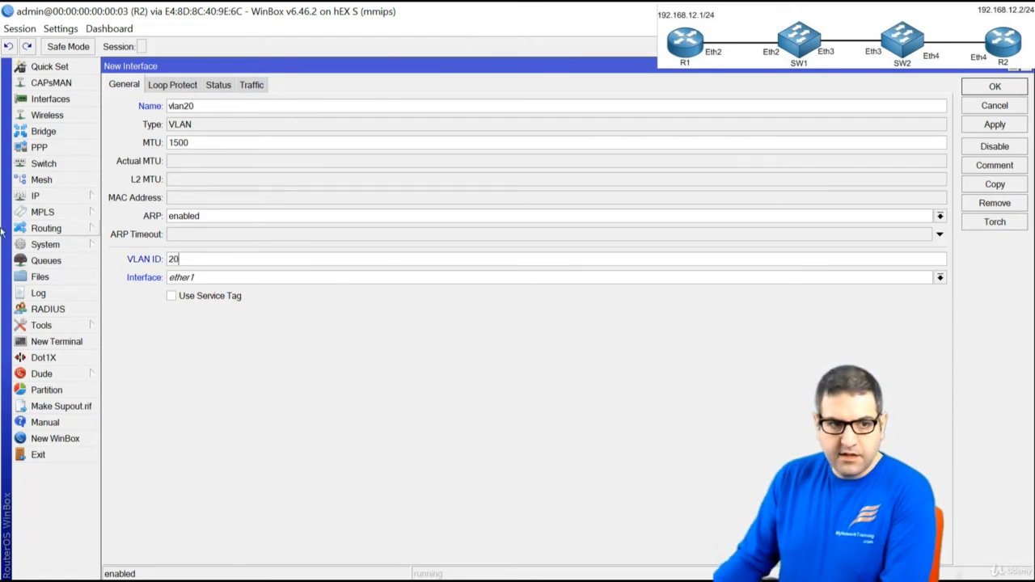
pyautogui.click(230, 277)
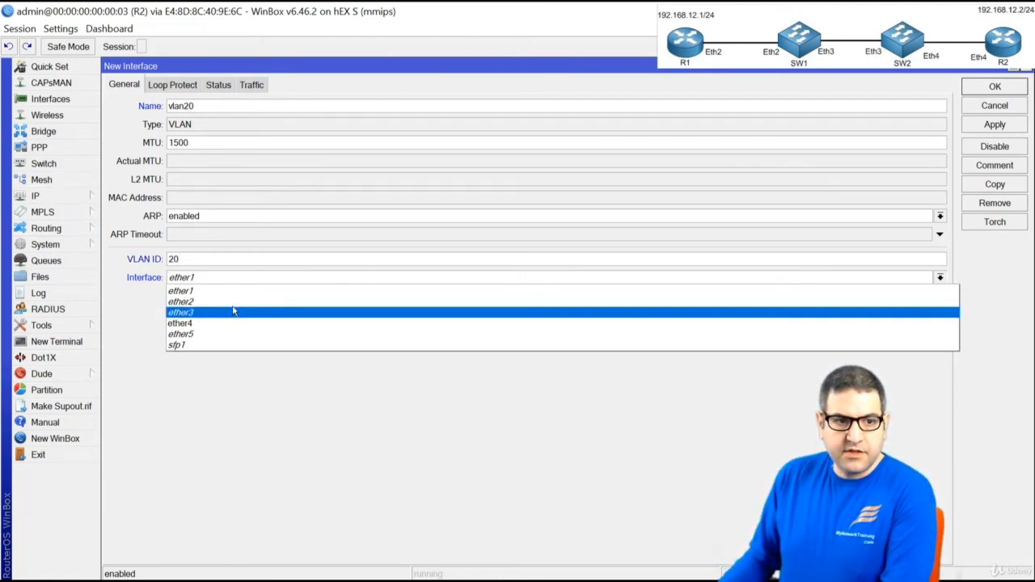
pyautogui.click(231, 314)
pyautogui.click(1012, 87)
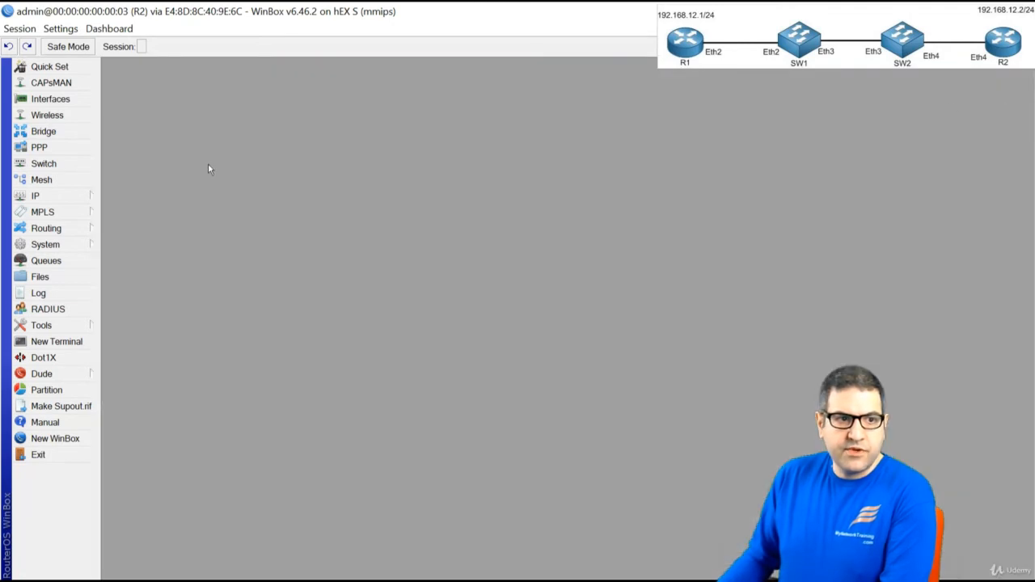
# Assign the address 192.168.12.2/24 to R2's vlan20
pyautogui.click(48, 196)
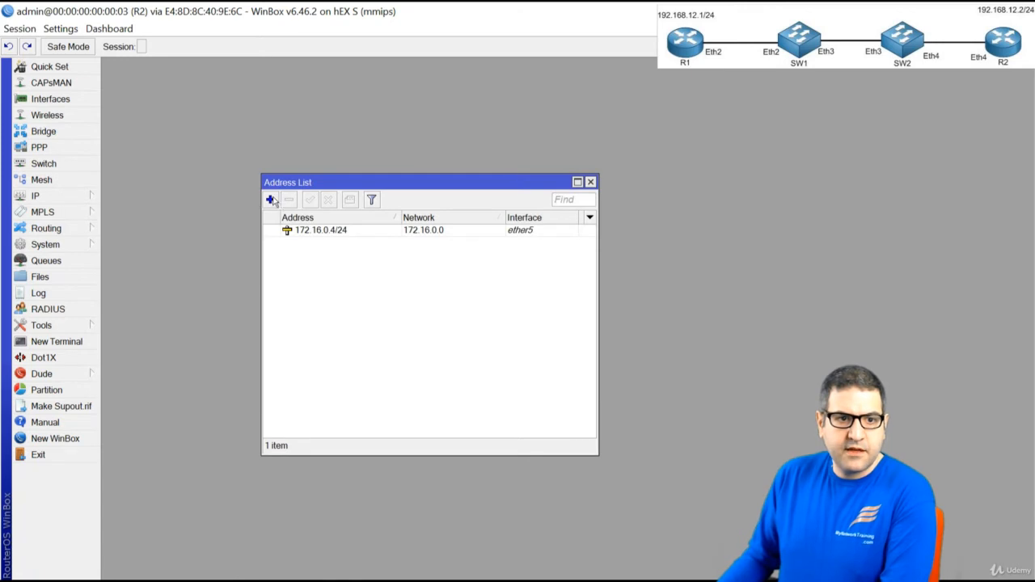
pyautogui.click(270, 199)
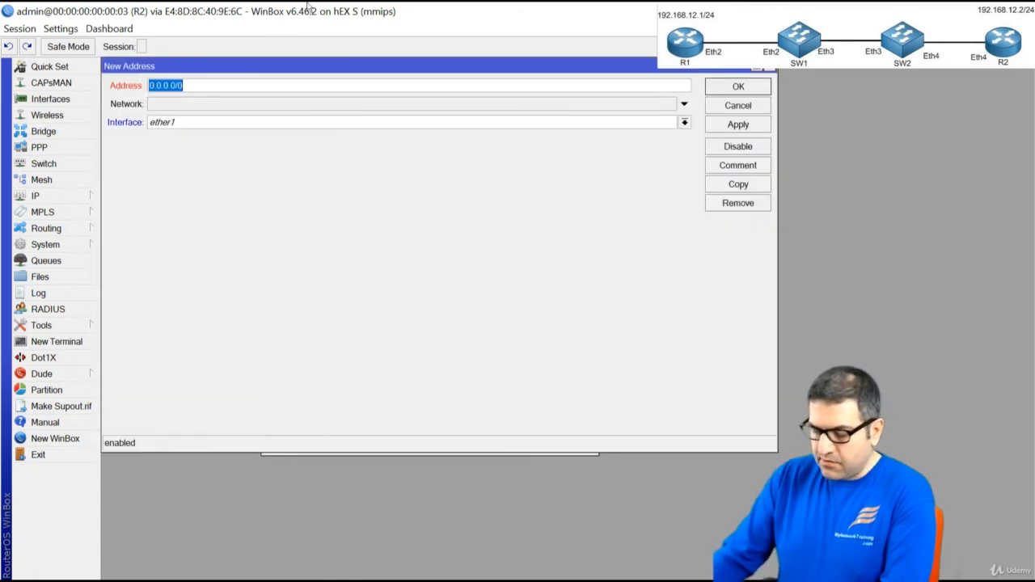
pyautogui.write('192.168.12.2/24')
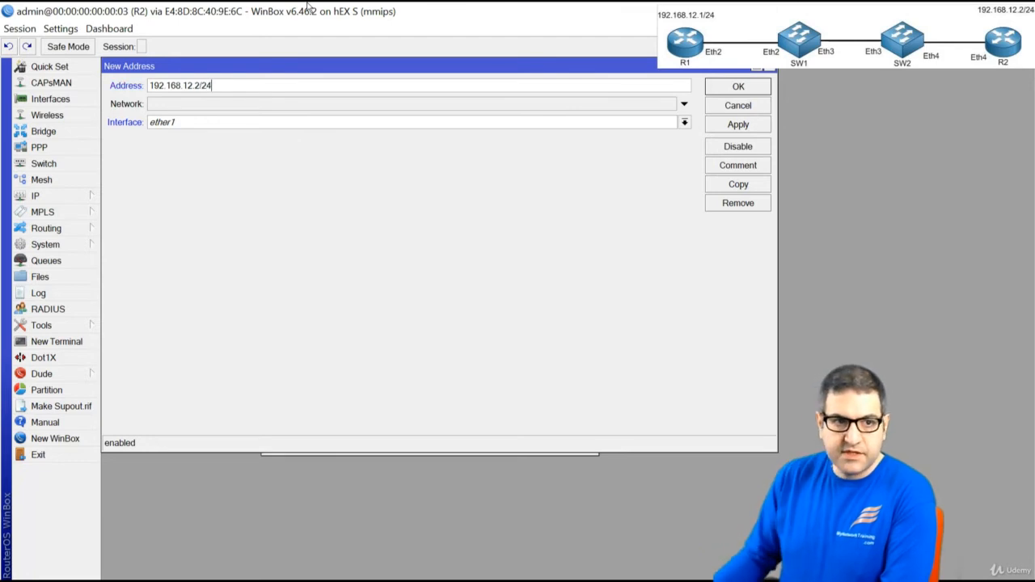
pyautogui.click(258, 121)
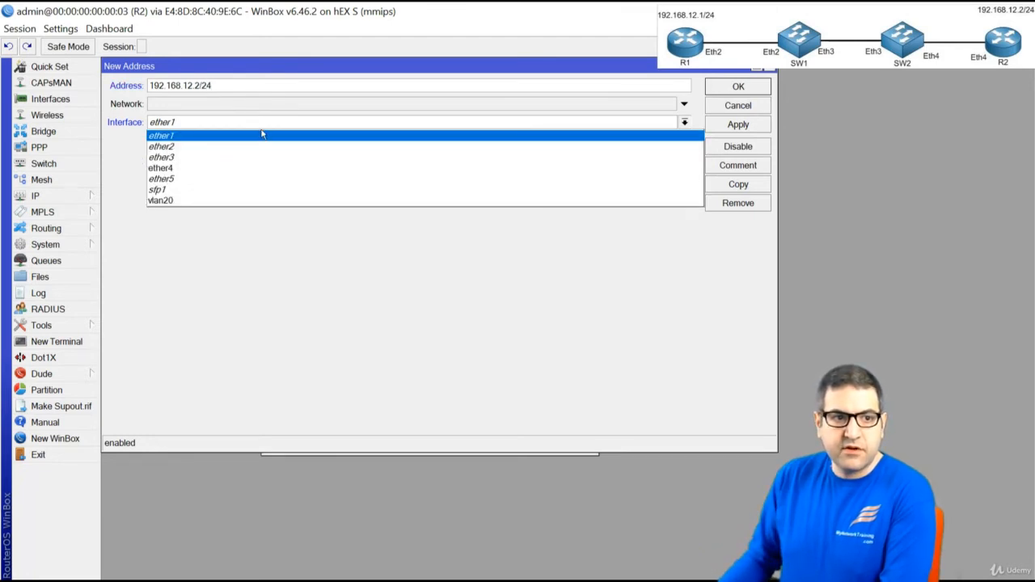
pyautogui.click(258, 199)
pyautogui.click(736, 87)
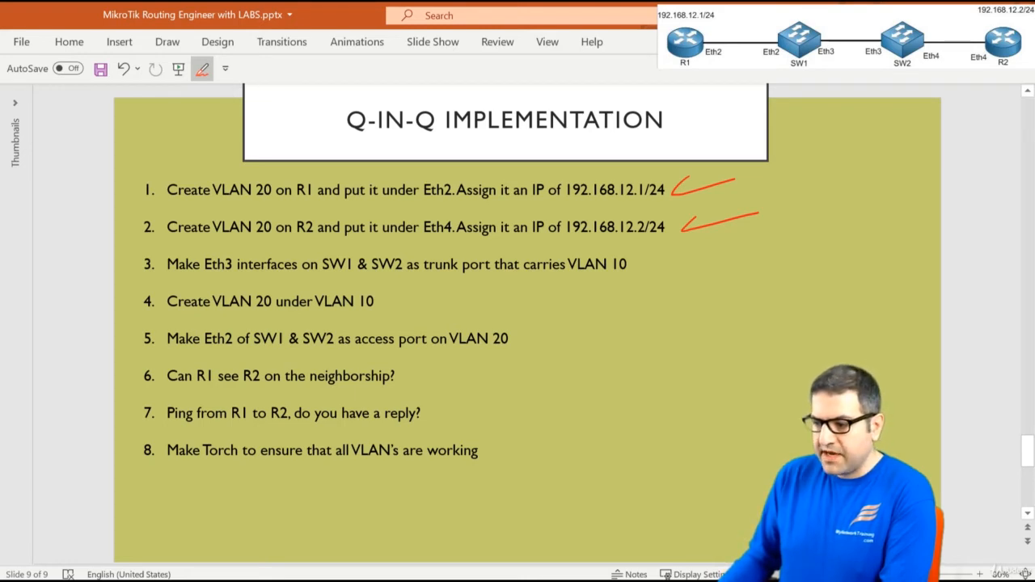
# With the black pen, draw an arc over the SW1–SW2 Eth3 link and write 10 above it
pyautogui.hotkey('alt', 'Tab')
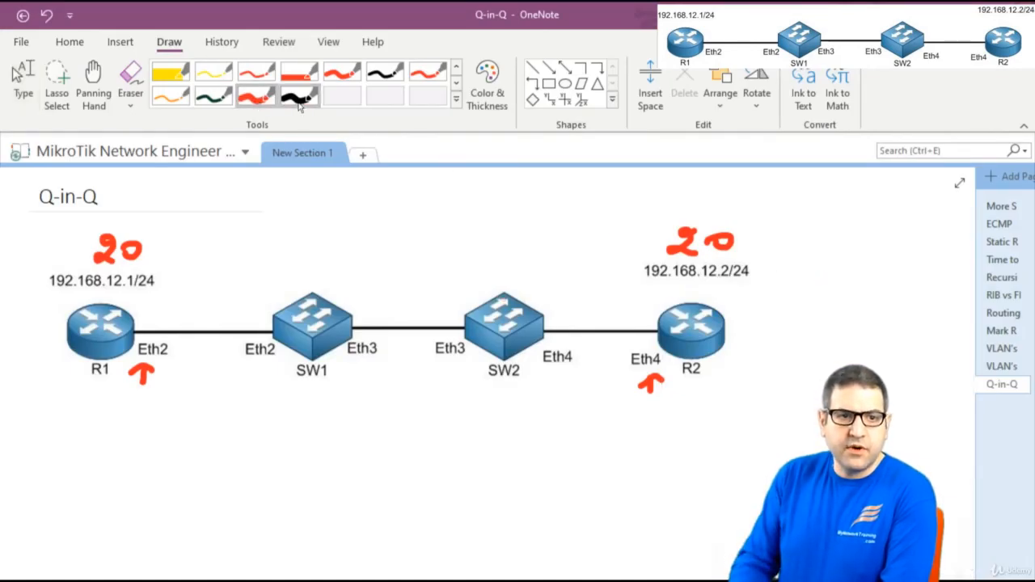
pyautogui.click(299, 99)
pyautogui.moveTo(357, 323)
pyautogui.mouseDown()
pyautogui.moveTo(433, 290)
pyautogui.moveTo(479, 304)
pyautogui.mouseUp()
pyautogui.moveTo(399, 251)
pyautogui.mouseDown()
pyautogui.moveTo(396, 272)
pyautogui.moveTo(410, 255)
pyautogui.mouseUp()
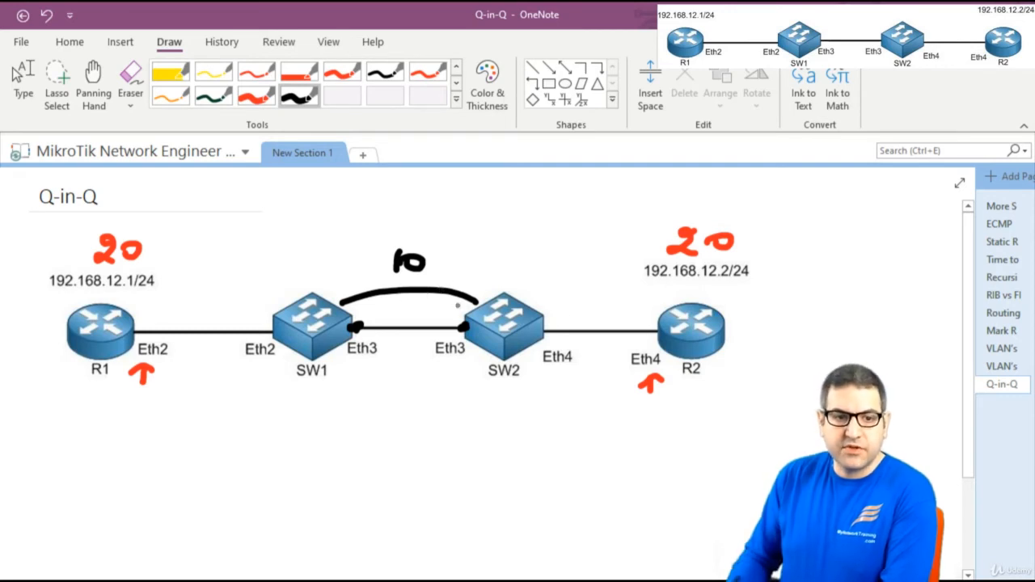
pyautogui.click(18, 76)
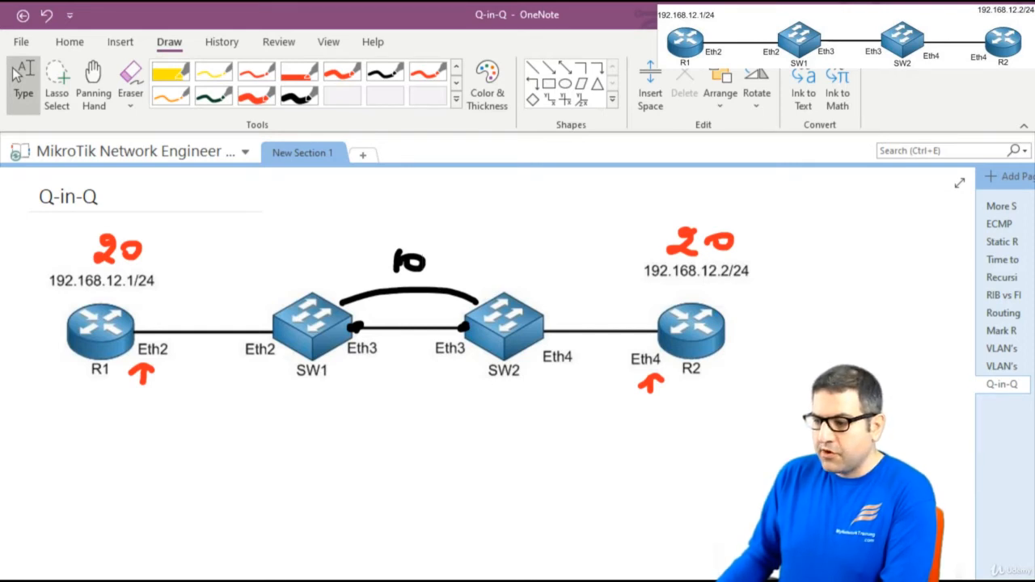
pyautogui.hotkey('alt', 'Tab')
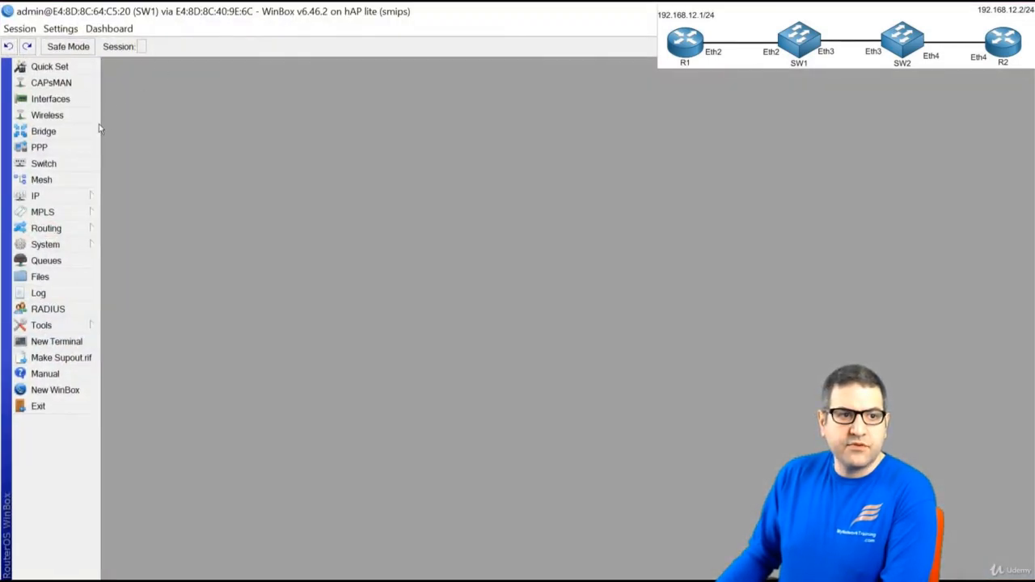
# On SW1, add interface vlan10 with VLAN ID 10 on ether3
pyautogui.click(71, 102)
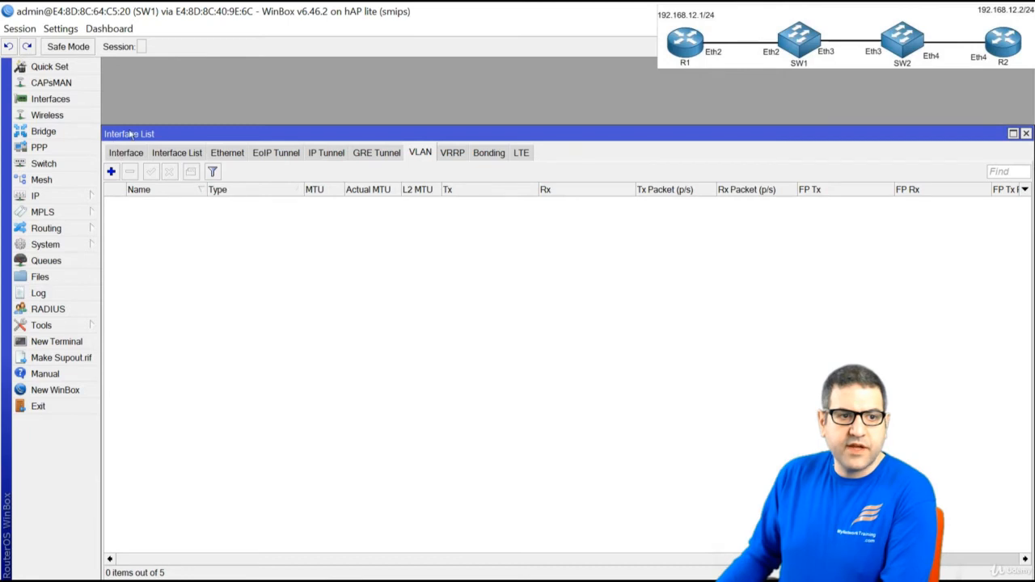
pyautogui.click(125, 152)
pyautogui.click(111, 171)
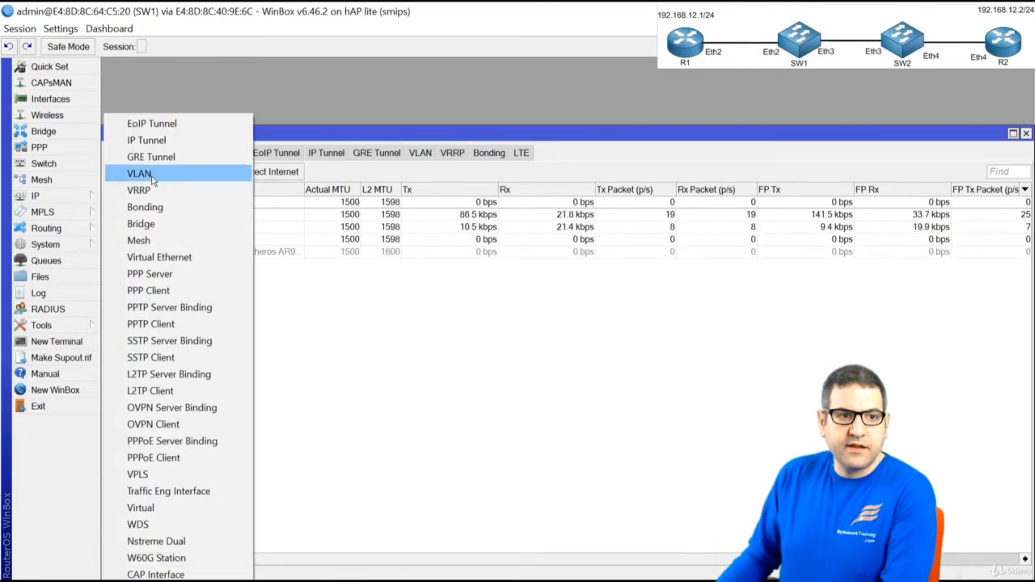
pyautogui.click(151, 176)
pyautogui.click(242, 106)
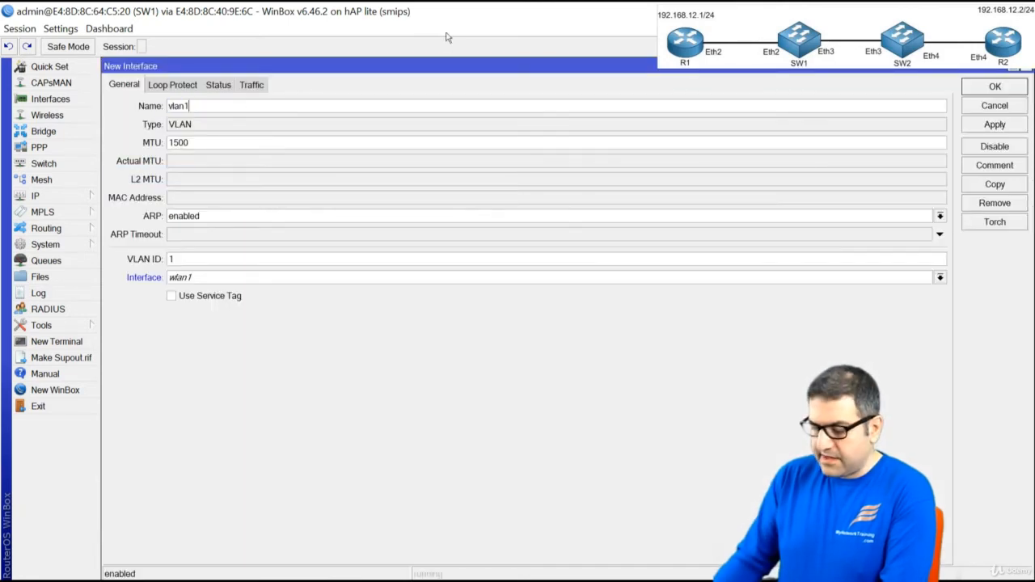
pyautogui.write('0')
pyautogui.press('Tab')
pyautogui.press('Tab')
pyautogui.press('Tab')
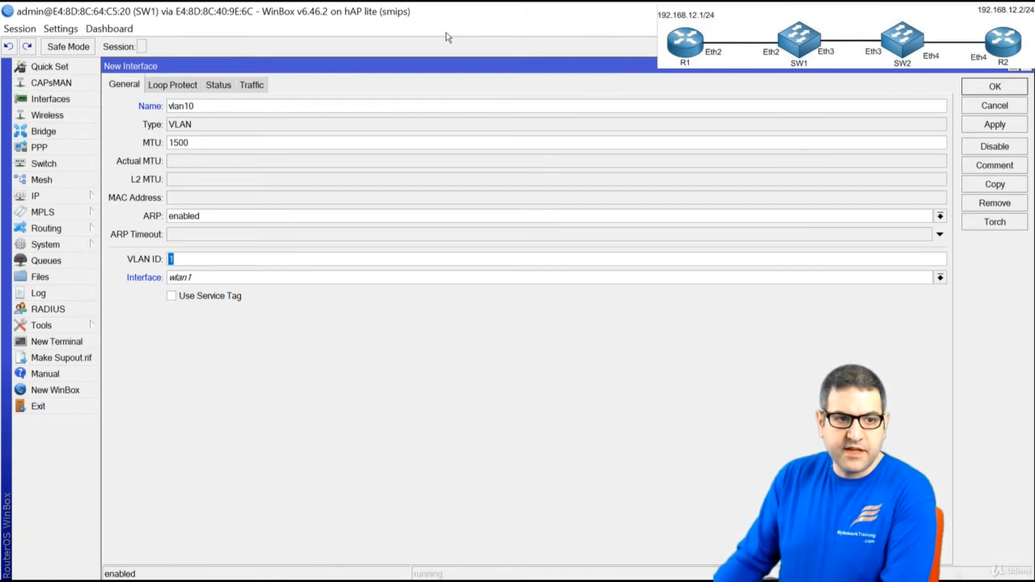
pyautogui.write('10')
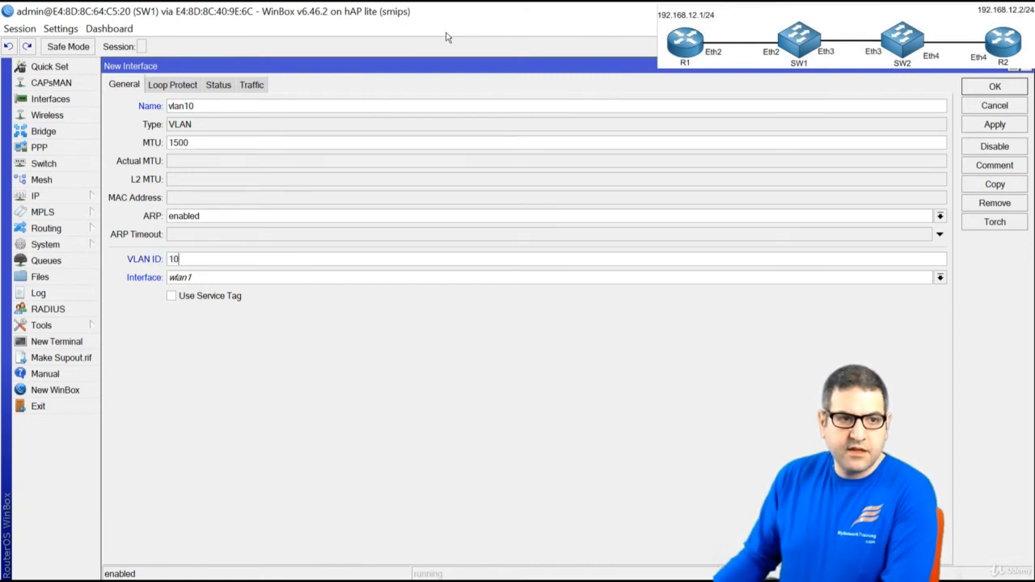
pyautogui.click(289, 278)
pyautogui.click(281, 313)
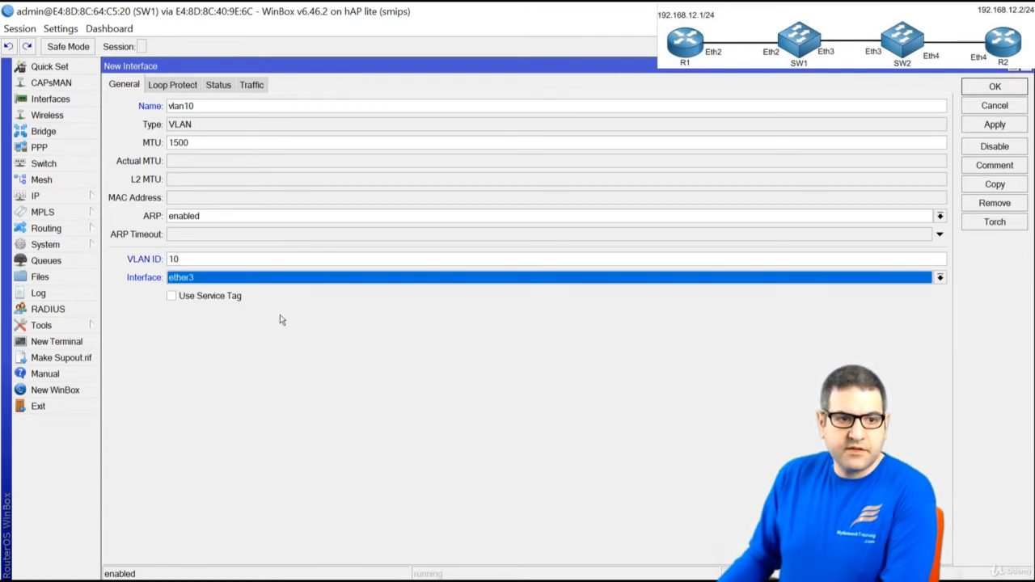
pyautogui.click(985, 92)
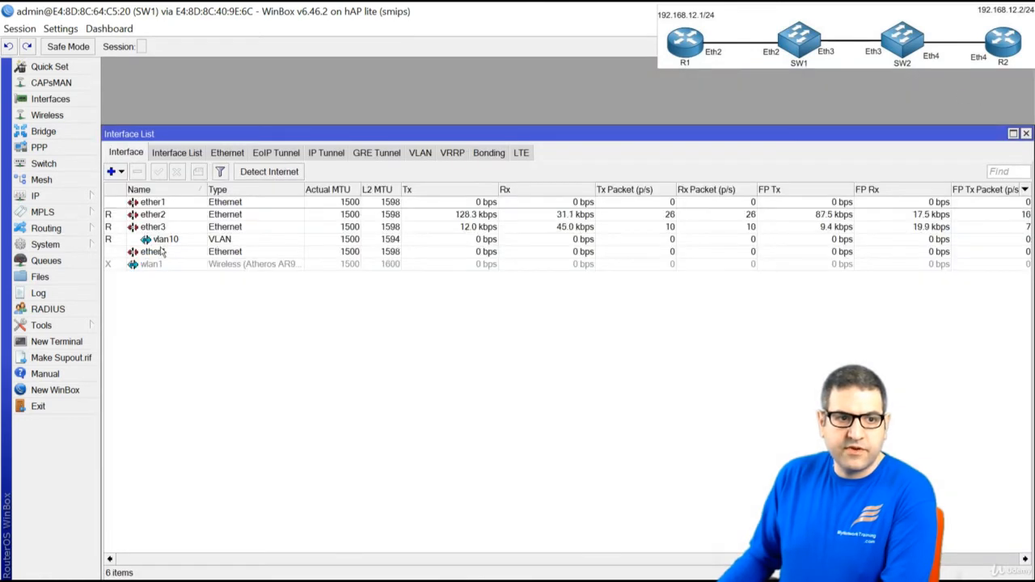
pyautogui.click(162, 239)
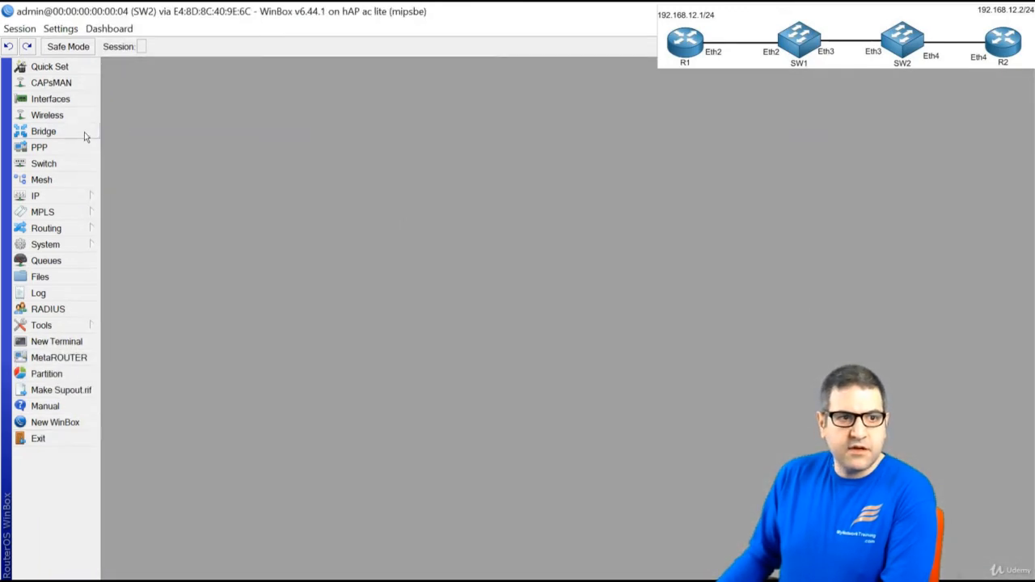
# On SW2, add vlan10 with VLAN ID 10 on ether3, then tick checklist step 3
pyautogui.click(65, 100)
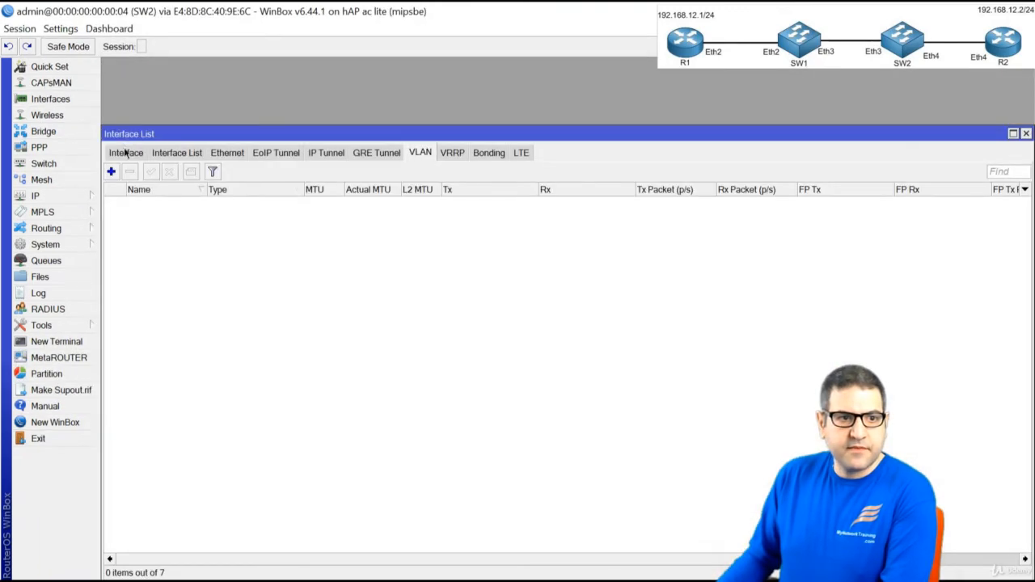
pyautogui.click(126, 154)
pyautogui.click(114, 172)
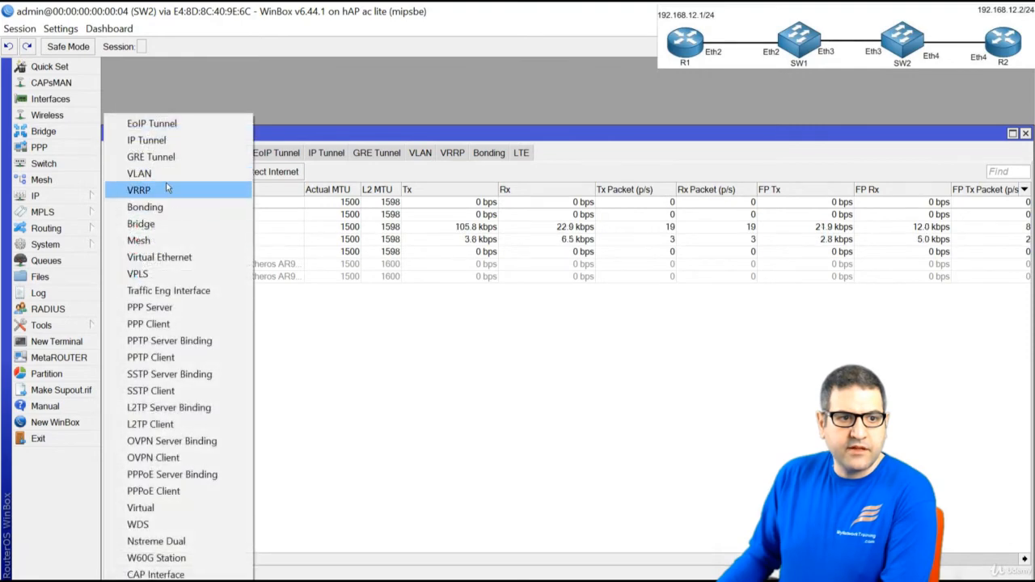
pyautogui.click(162, 174)
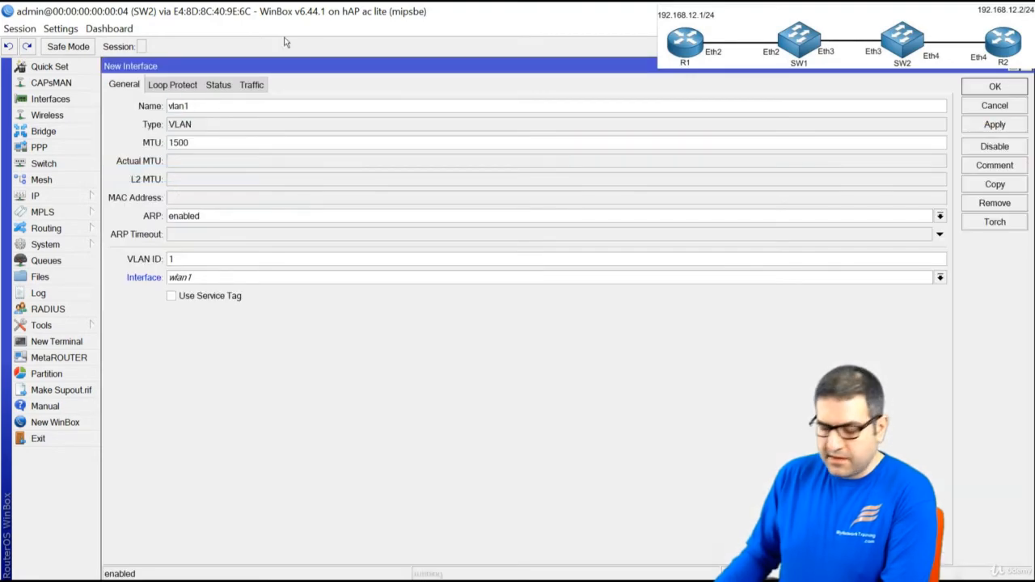
pyautogui.write('0')
pyautogui.press('Tab')
pyautogui.press('Tab')
pyautogui.press('Tab')
pyautogui.press('Tab')
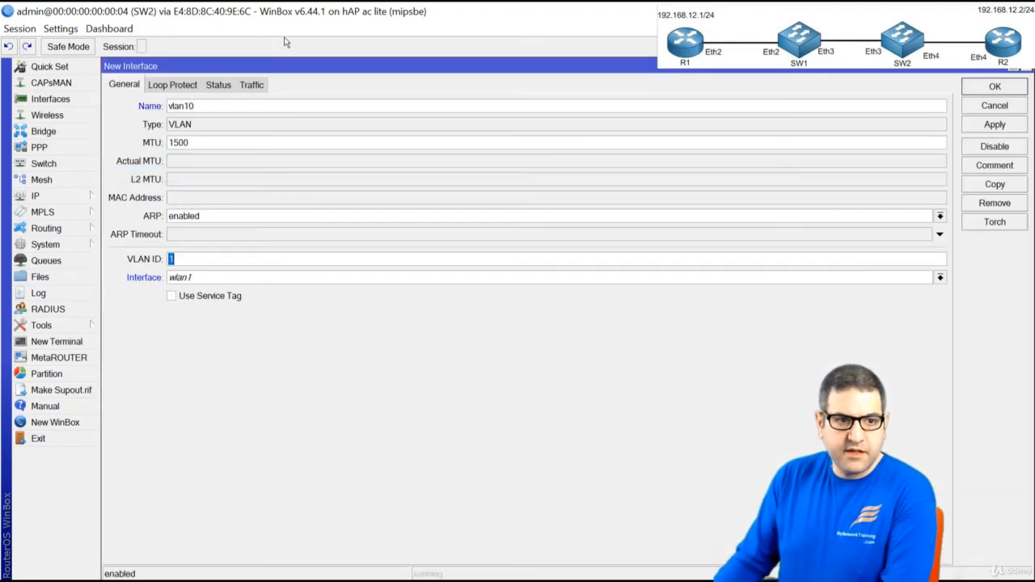
pyautogui.write('10')
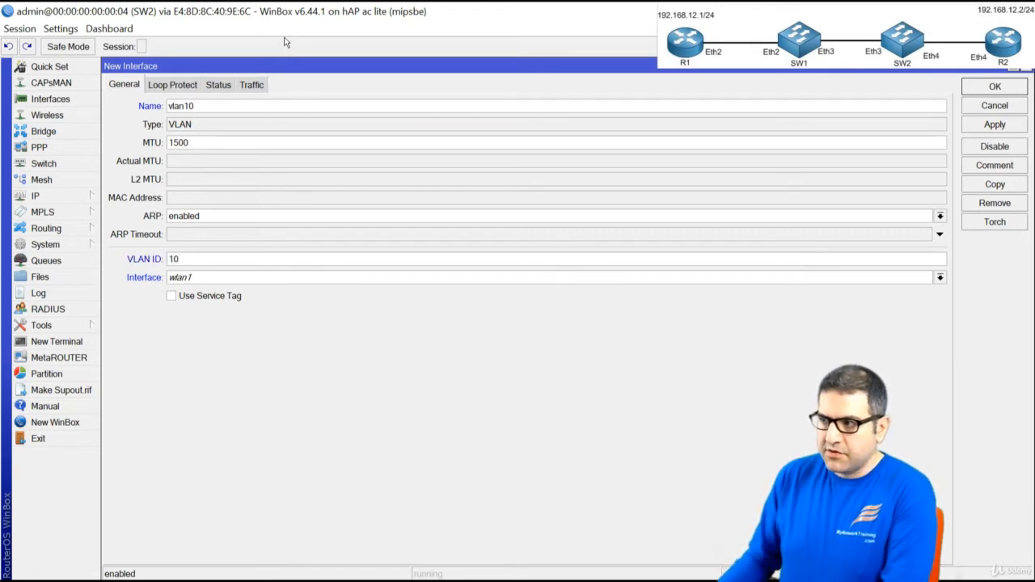
pyautogui.click(227, 276)
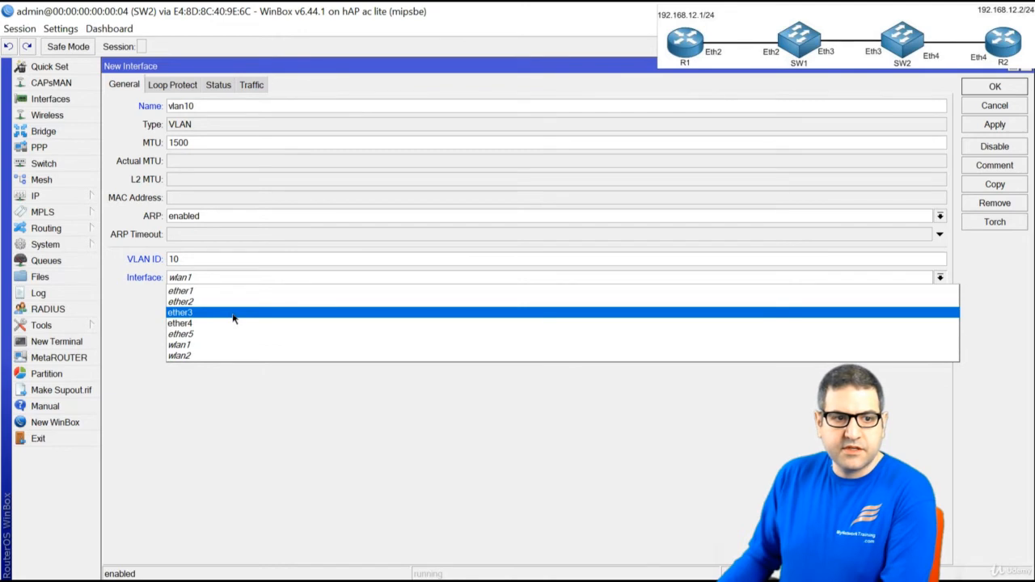
pyautogui.click(233, 318)
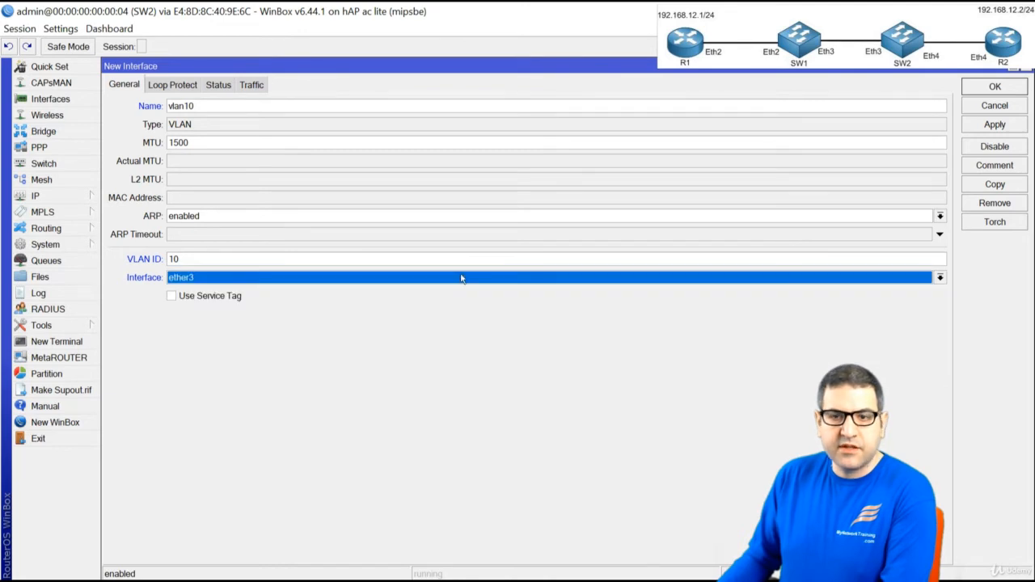
pyautogui.click(995, 87)
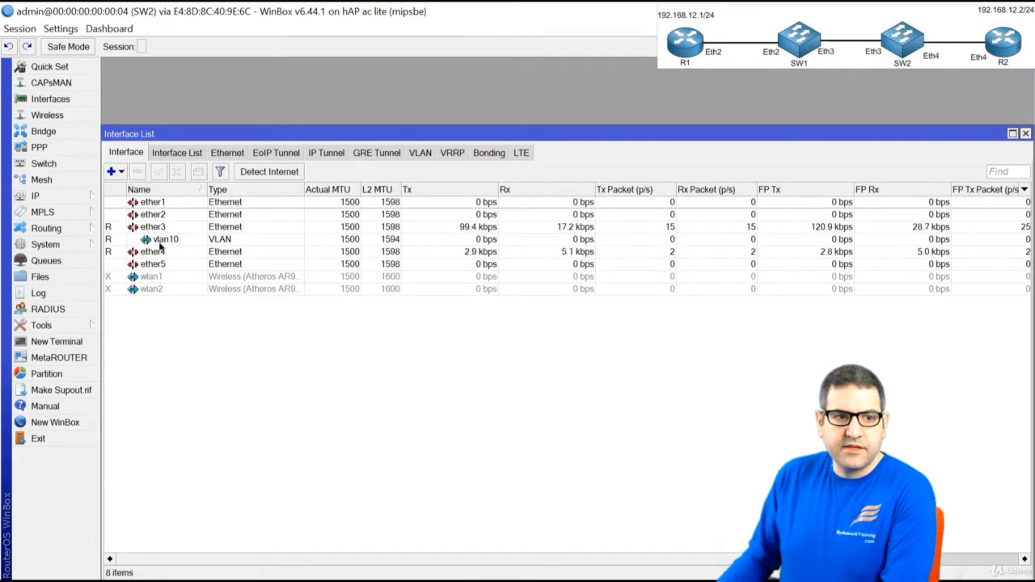
pyautogui.click(164, 240)
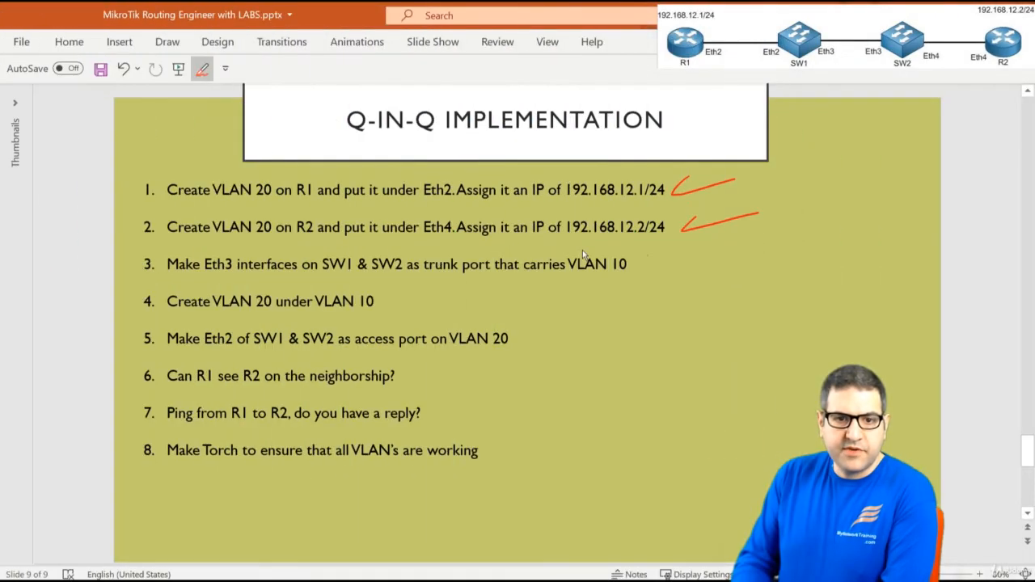
pyautogui.moveTo(635, 269); pyautogui.dragTo(695, 256)
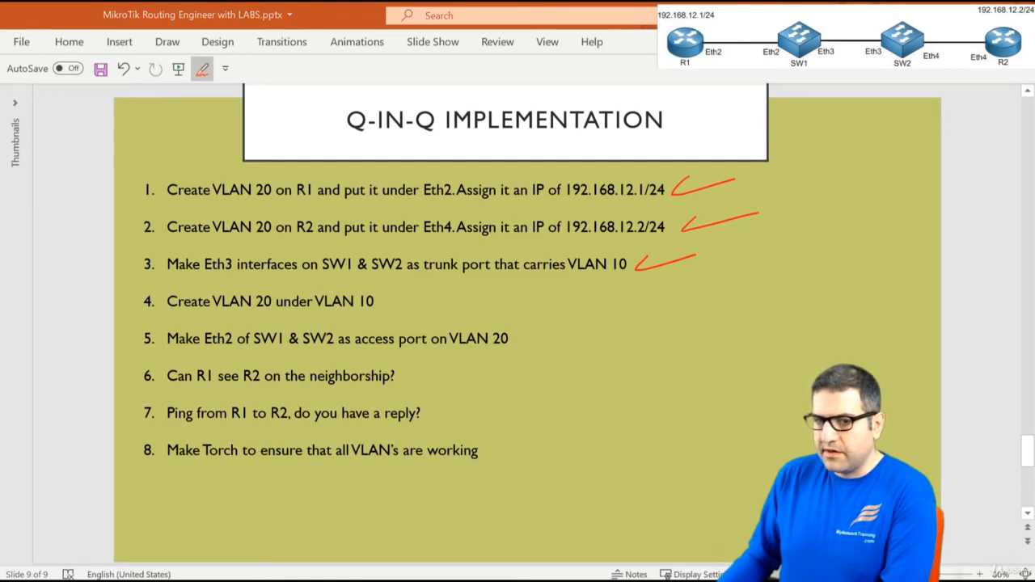
# Ink a red arrow from R1 into SW1 and red 20s above SW1 and under the 10
pyautogui.hotkey('alt', 'Tab')
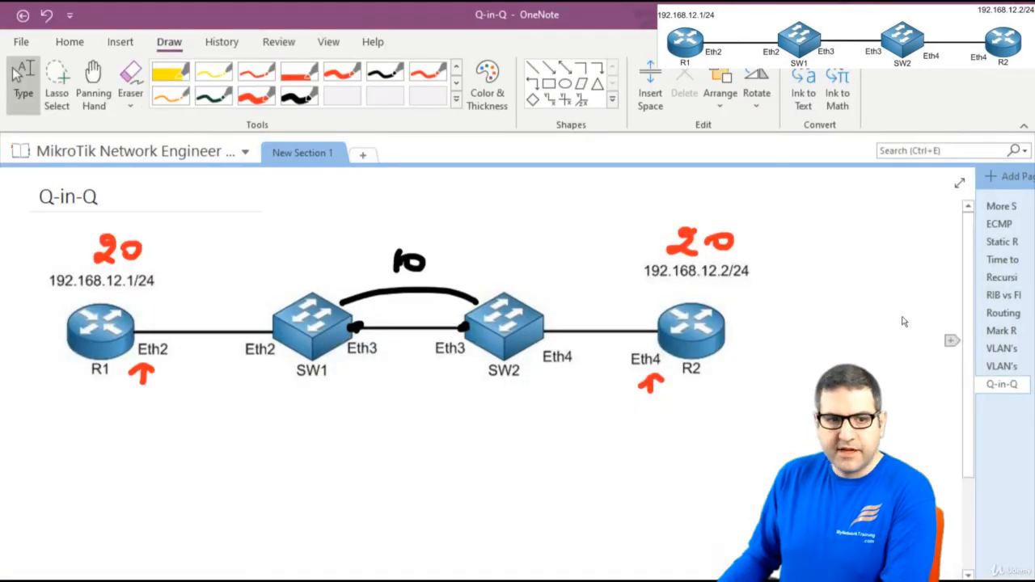
pyautogui.click(256, 97)
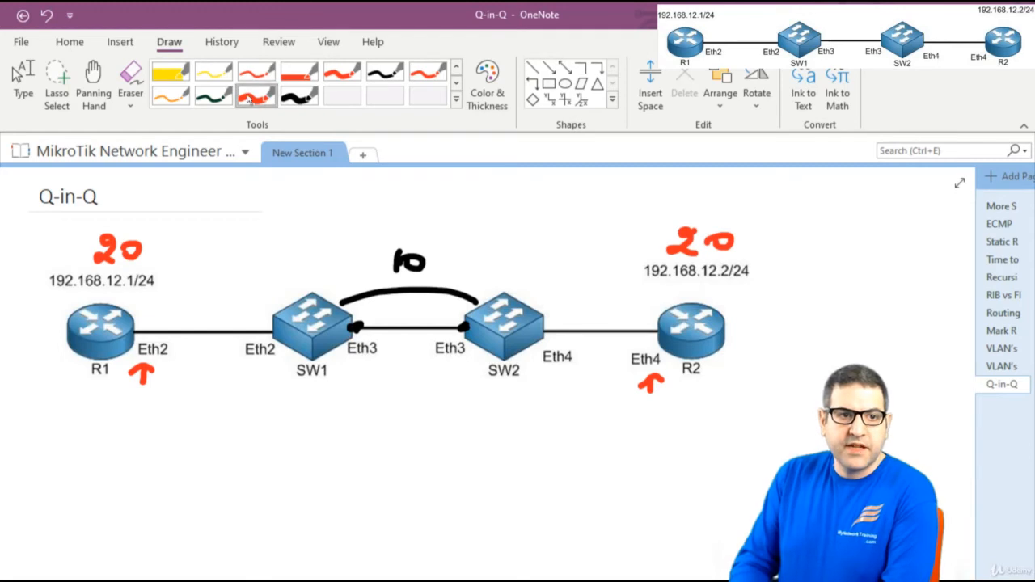
pyautogui.moveTo(171, 293)
pyautogui.mouseDown()
pyautogui.moveTo(272, 299)
pyautogui.moveTo(264, 305)
pyautogui.mouseUp()
pyautogui.moveTo(262, 262)
pyautogui.mouseDown()
pyautogui.moveTo(283, 277)
pyautogui.moveTo(296, 264)
pyautogui.mouseUp()
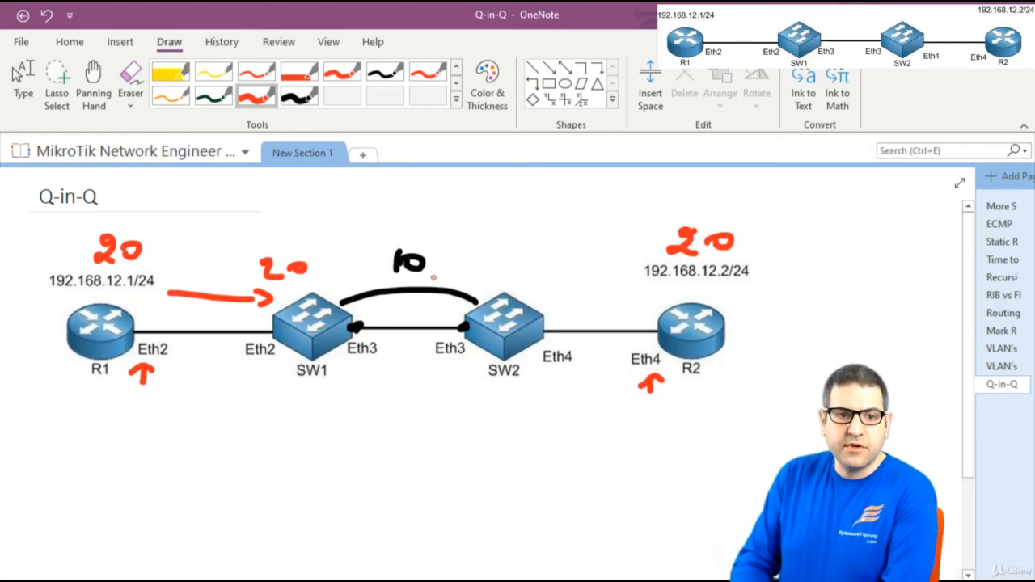
pyautogui.moveTo(414, 277)
pyautogui.mouseDown()
pyautogui.moveTo(427, 287)
pyautogui.moveTo(445, 281)
pyautogui.mouseUp()
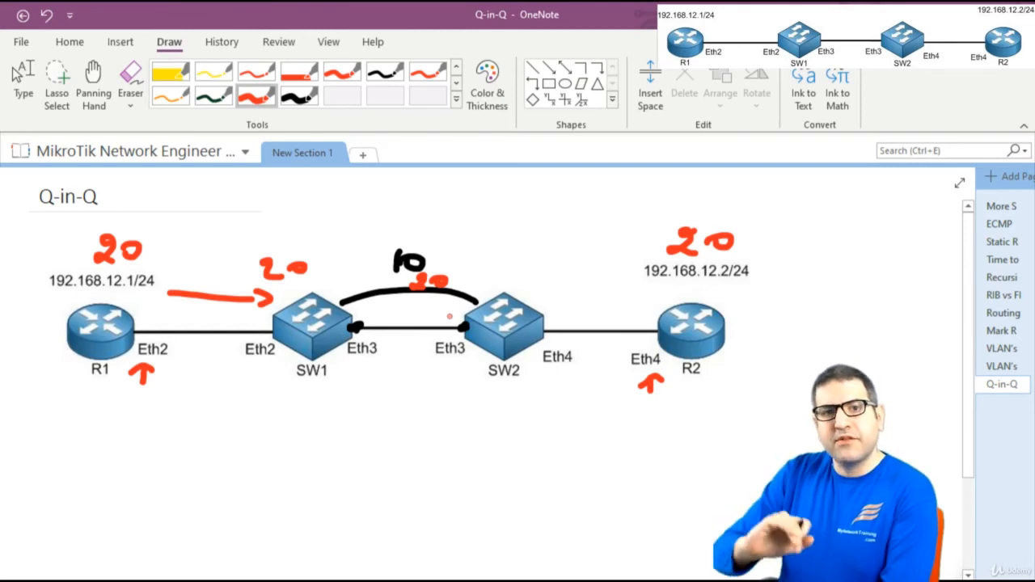
pyautogui.press('Escape')
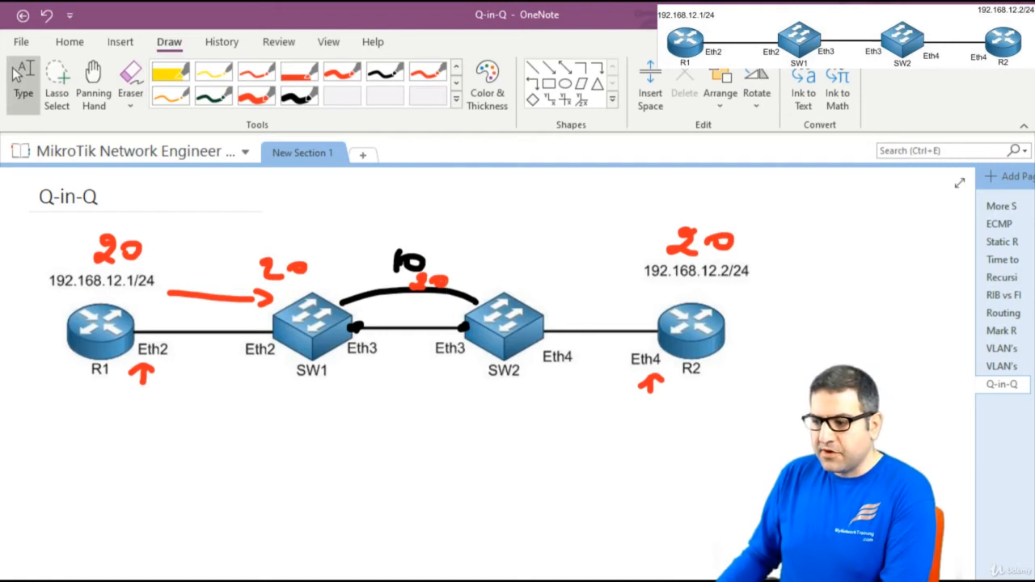
pyautogui.hotkey('alt', 'Tab')
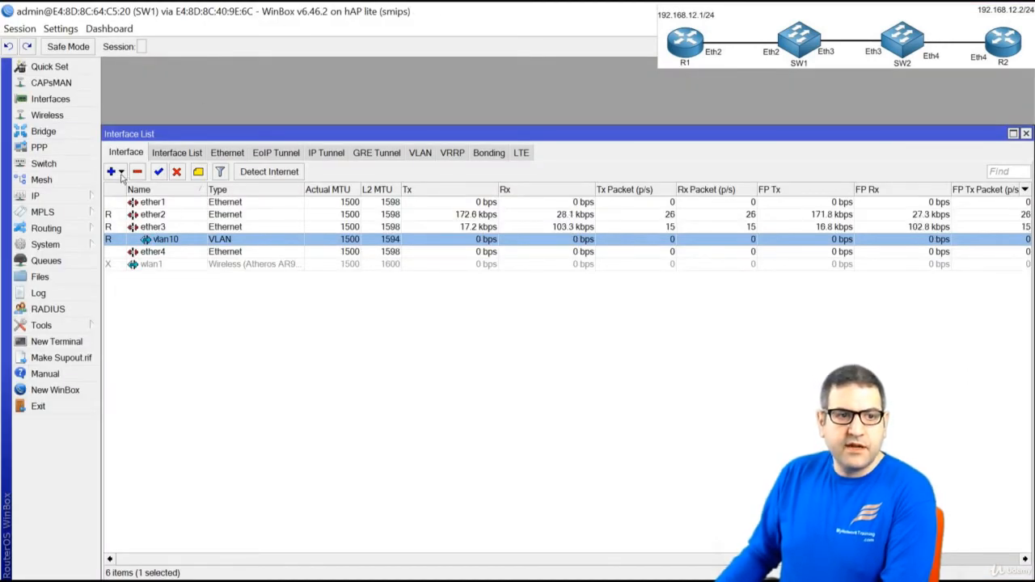
# On SW1, create vlan20 with VLAN ID 20 nested under vlan10
pyautogui.click(122, 176)
pyautogui.click(154, 174)
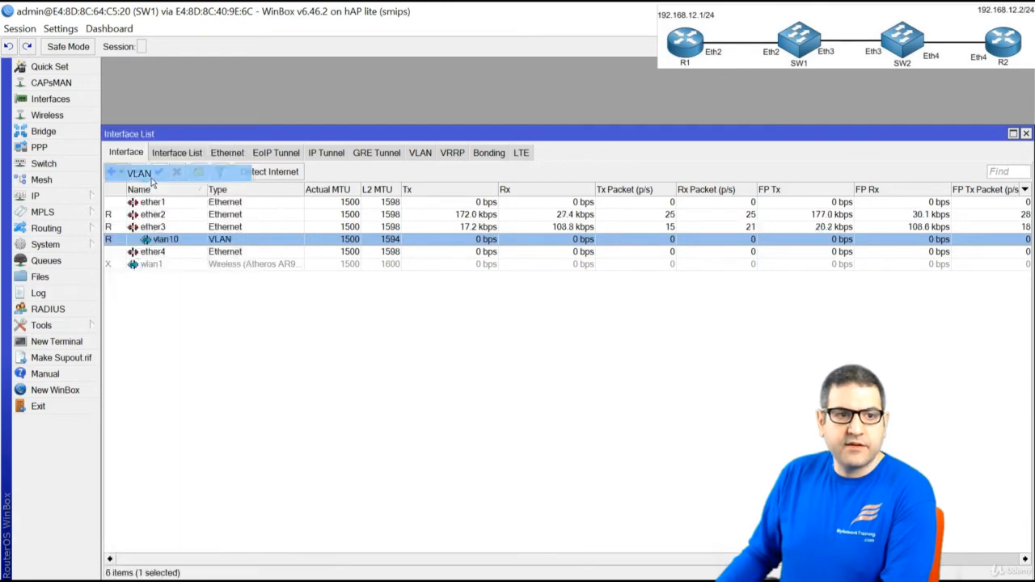
pyautogui.click(222, 105)
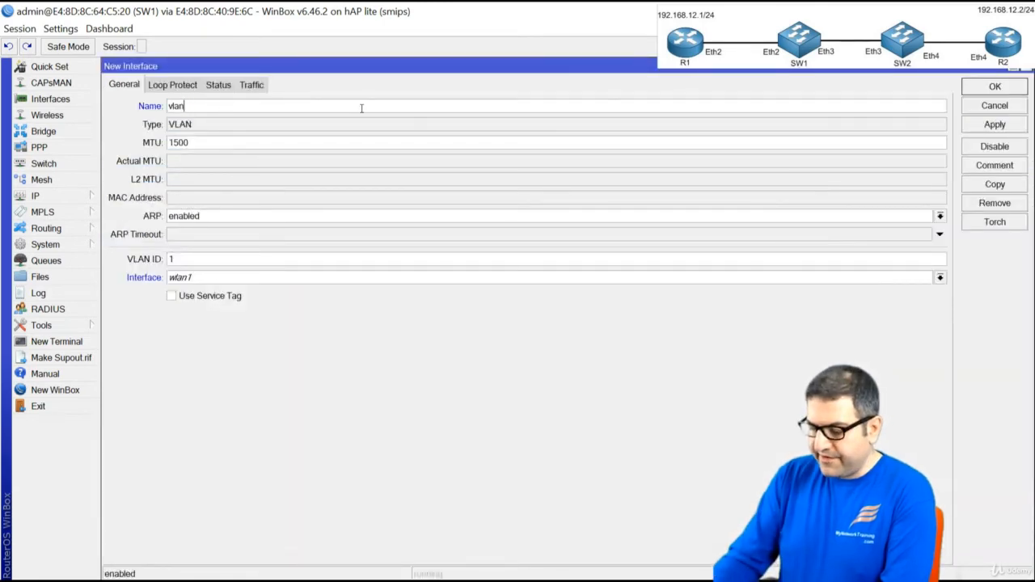
pyautogui.write('20')
pyautogui.press('Tab')
pyautogui.press('Tab')
pyautogui.press('Tab')
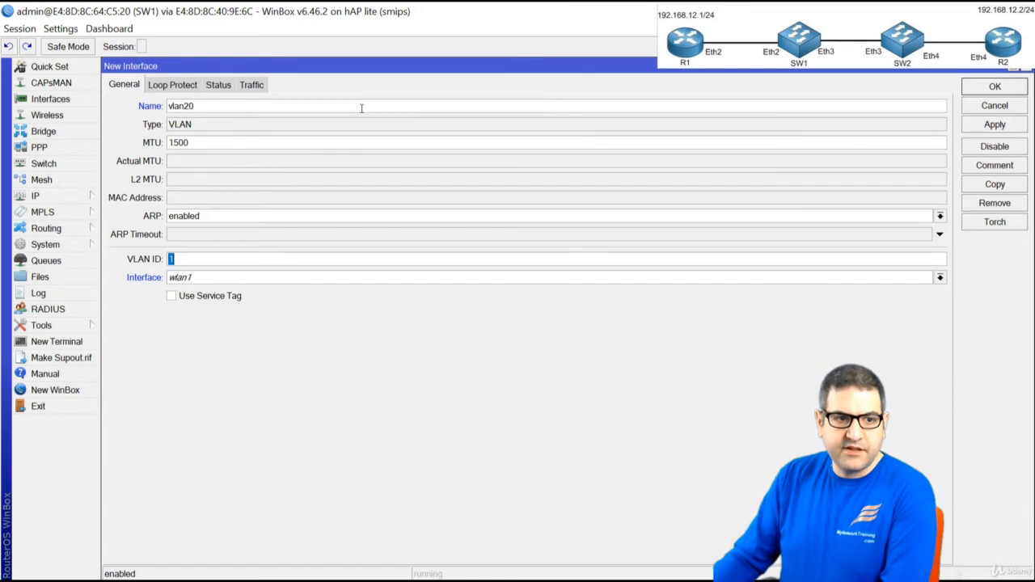
pyautogui.write('20')
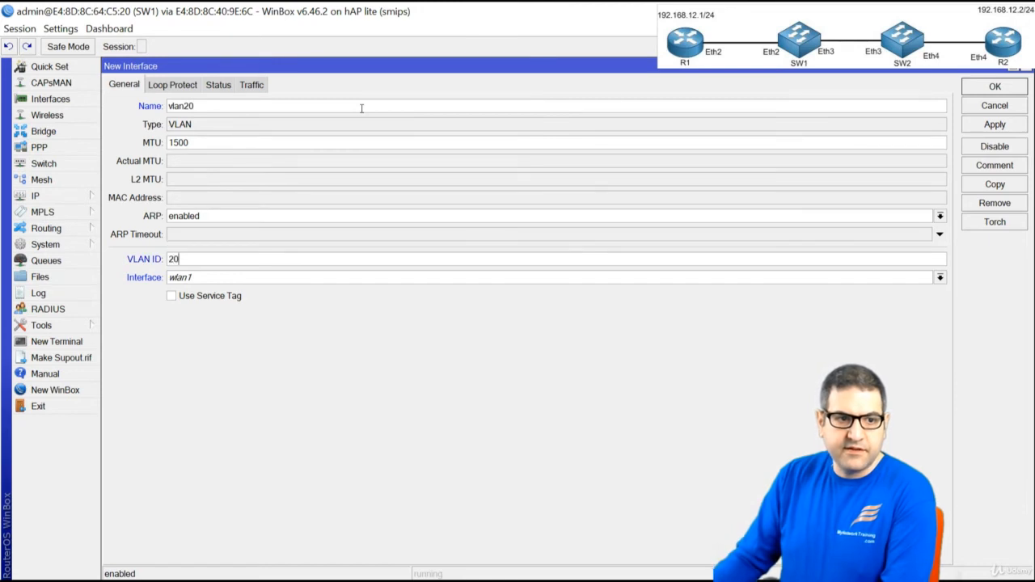
pyautogui.click(284, 276)
pyautogui.click(286, 334)
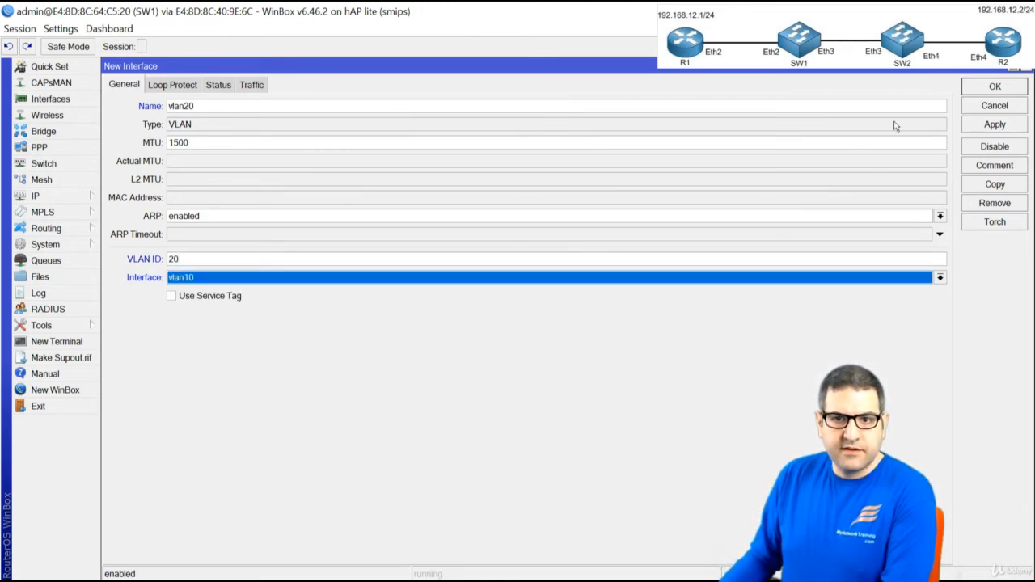
pyautogui.click(988, 91)
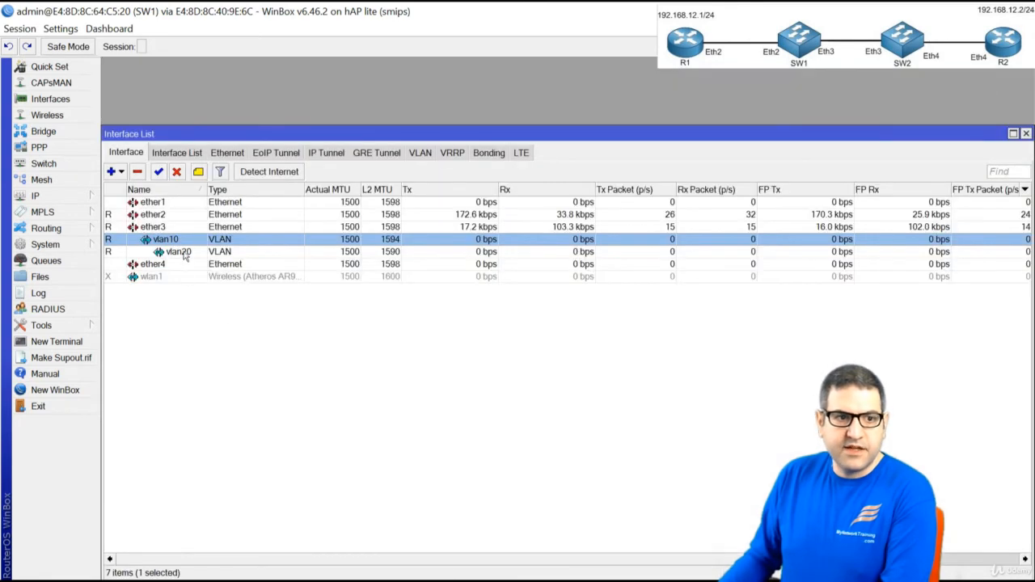
pyautogui.click(190, 253)
pyautogui.click(191, 242)
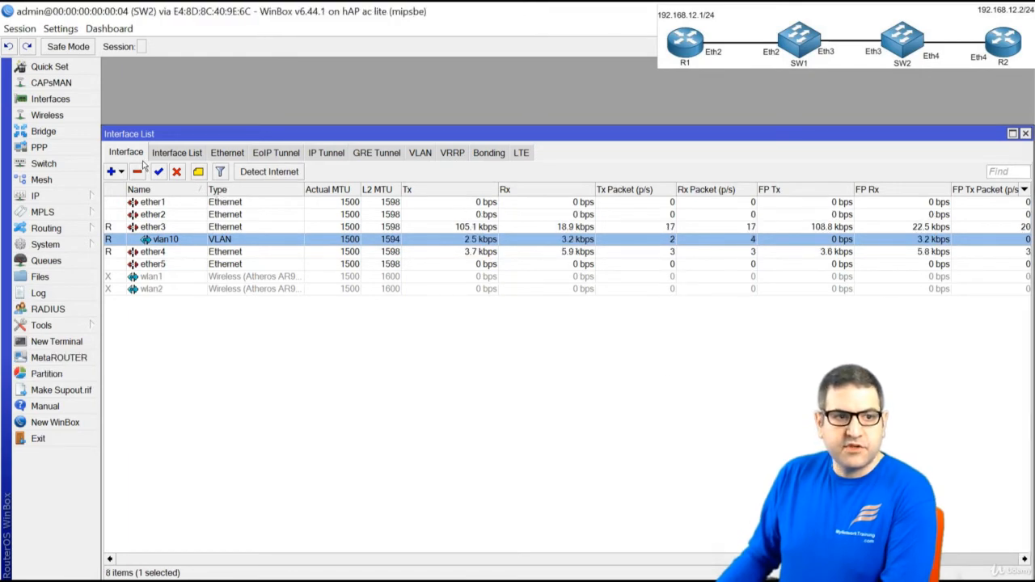
# On SW2, create vlan20 with VLAN ID 20 under vlan10, then tick checklist step 4
pyautogui.click(111, 172)
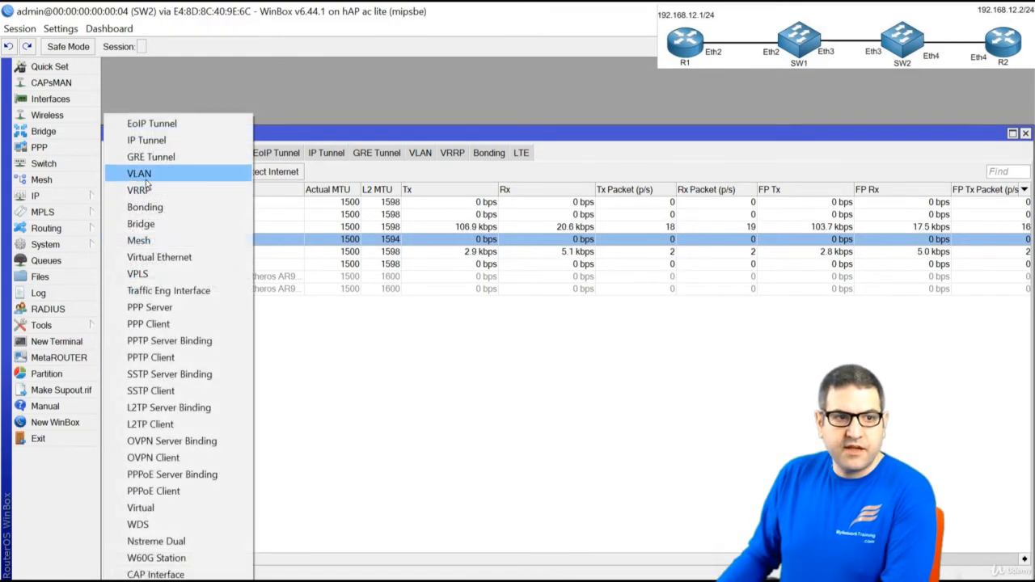
pyautogui.click(137, 173)
pyautogui.write('vlan20')
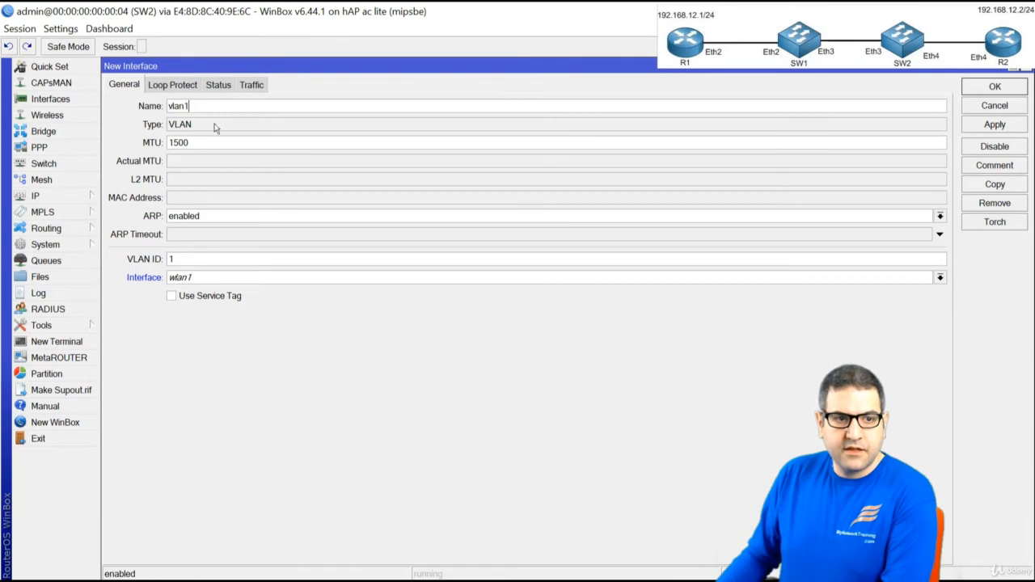
pyautogui.press('Tab')
pyautogui.press('Tab')
pyautogui.press('Tab')
pyautogui.write('20')
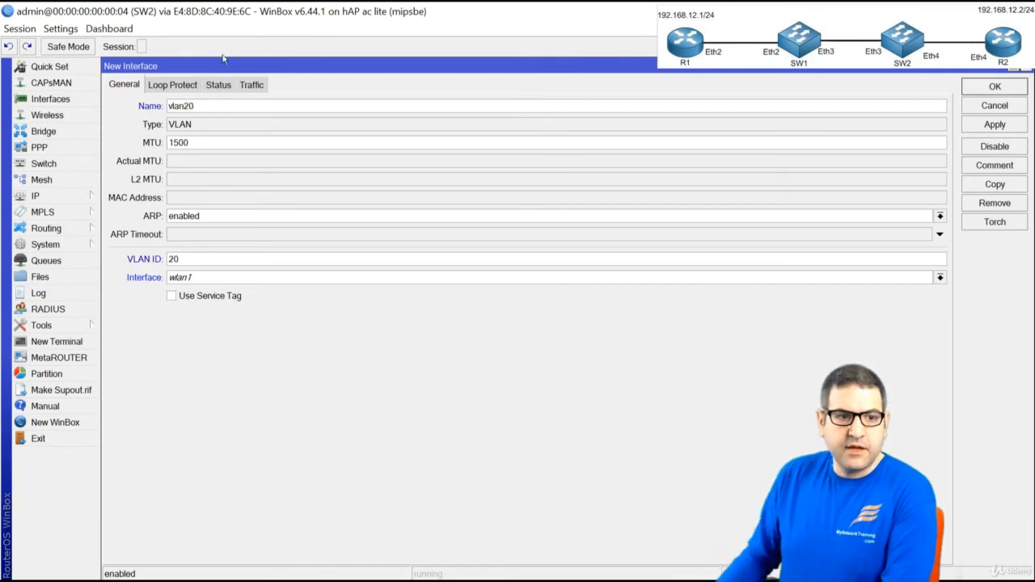
pyautogui.click(202, 285)
pyautogui.click(232, 350)
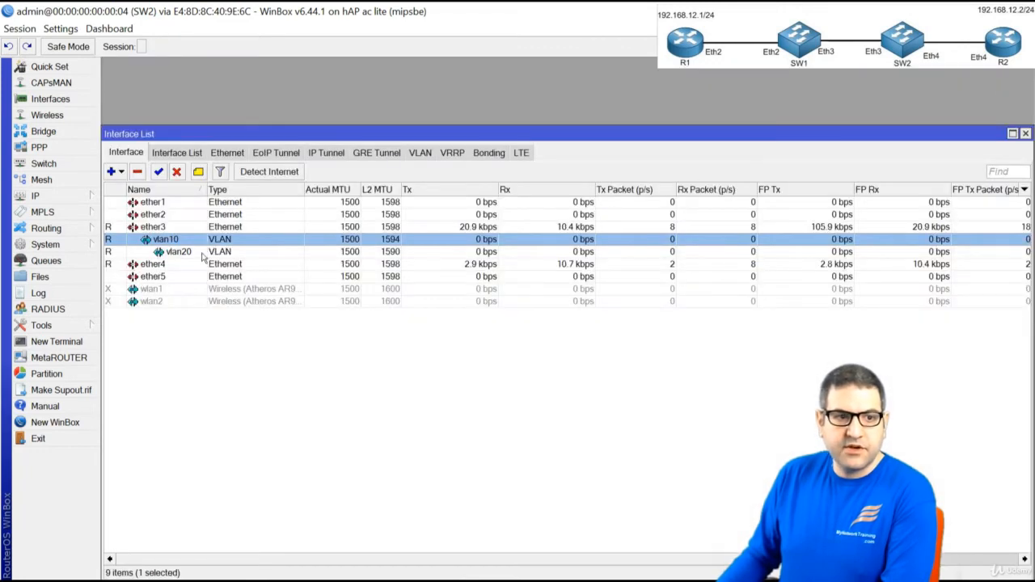
pyautogui.click(193, 253)
pyautogui.click(178, 240)
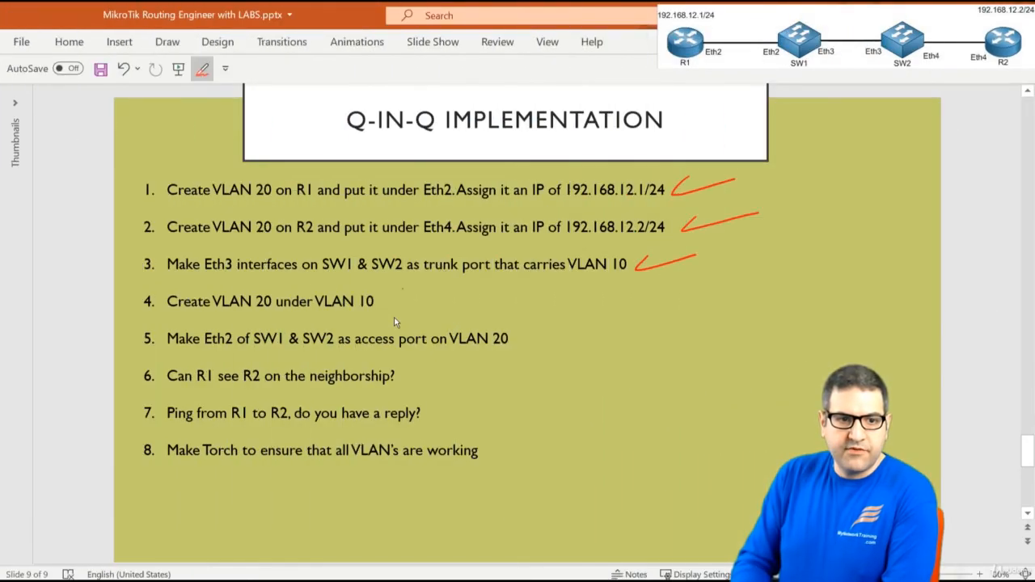
pyautogui.moveTo(398, 298); pyautogui.dragTo(451, 289)
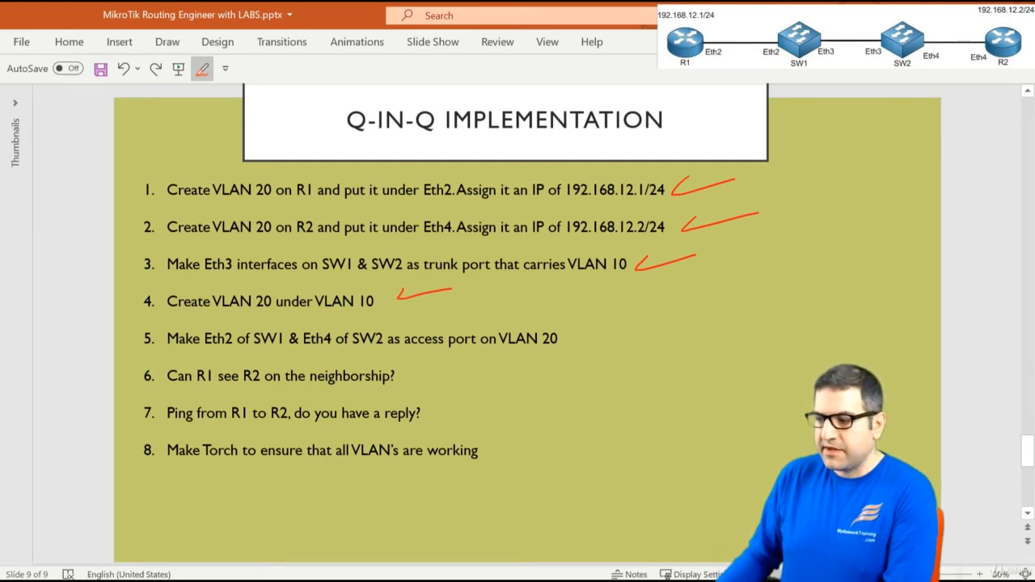
# Write red 20s below SW1's Eth2 and SW2's Eth4 on the diagram
pyautogui.hotkey('alt', 'Tab')
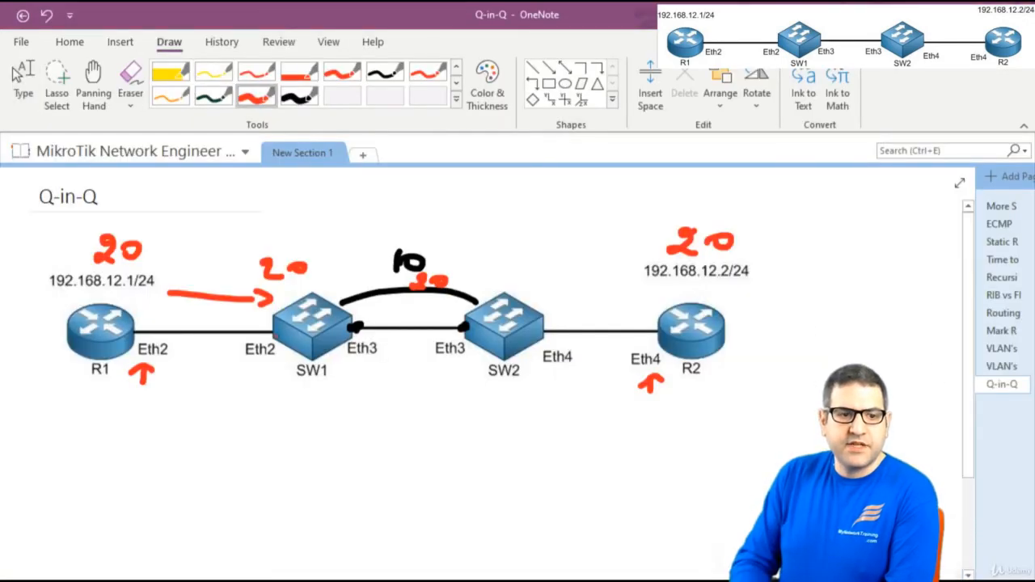
pyautogui.rightClick(268, 332)
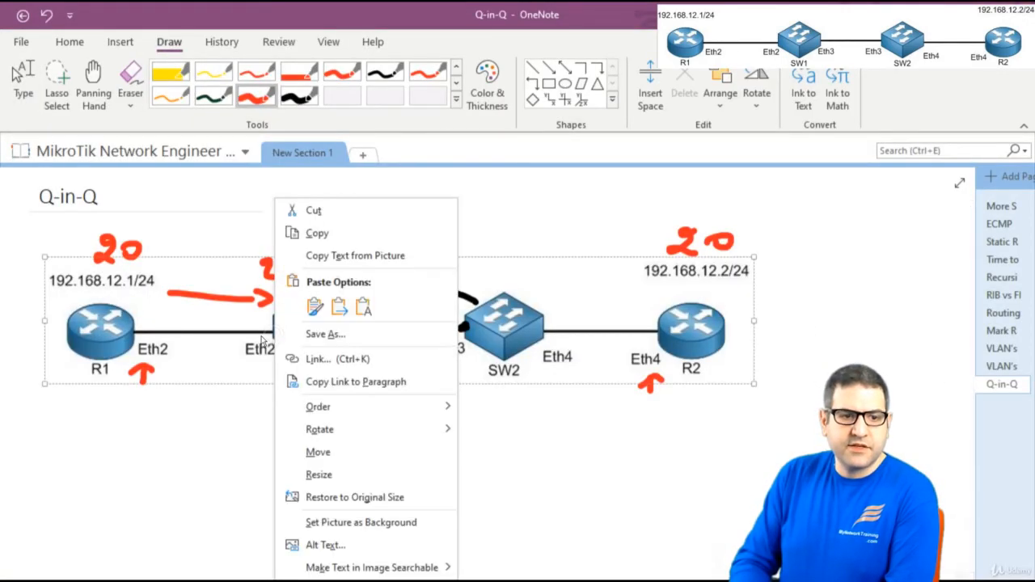
pyautogui.press('Escape')
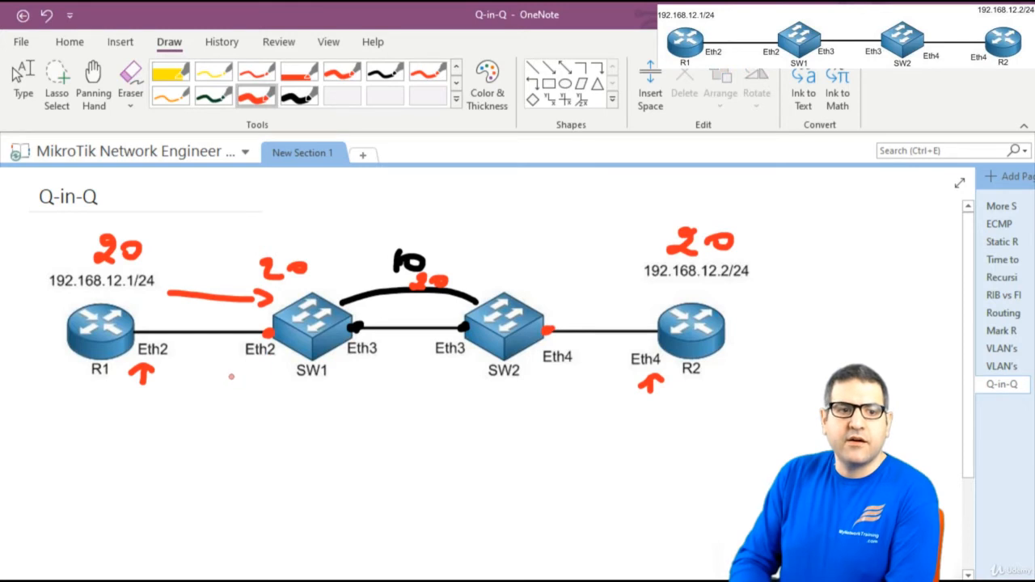
pyautogui.moveTo(243, 376)
pyautogui.mouseDown()
pyautogui.moveTo(232, 390)
pyautogui.moveTo(255, 390)
pyautogui.mouseUp()
pyautogui.moveTo(273, 378); pyautogui.dragTo(271, 379)
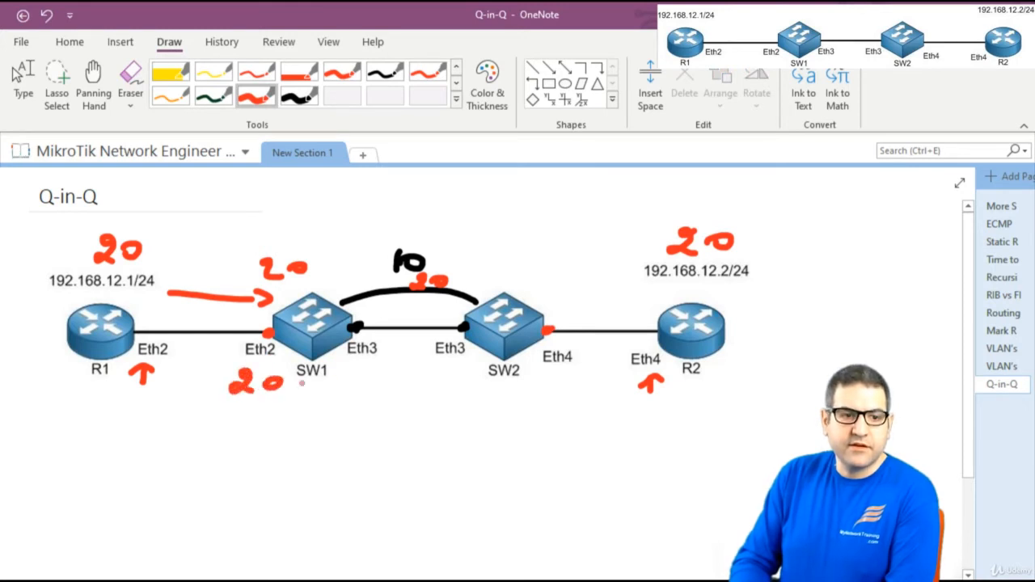
pyautogui.moveTo(539, 381)
pyautogui.mouseDown()
pyautogui.moveTo(536, 394)
pyautogui.moveTo(558, 395)
pyautogui.mouseUp()
pyautogui.moveTo(572, 380); pyautogui.dragTo(572, 381)
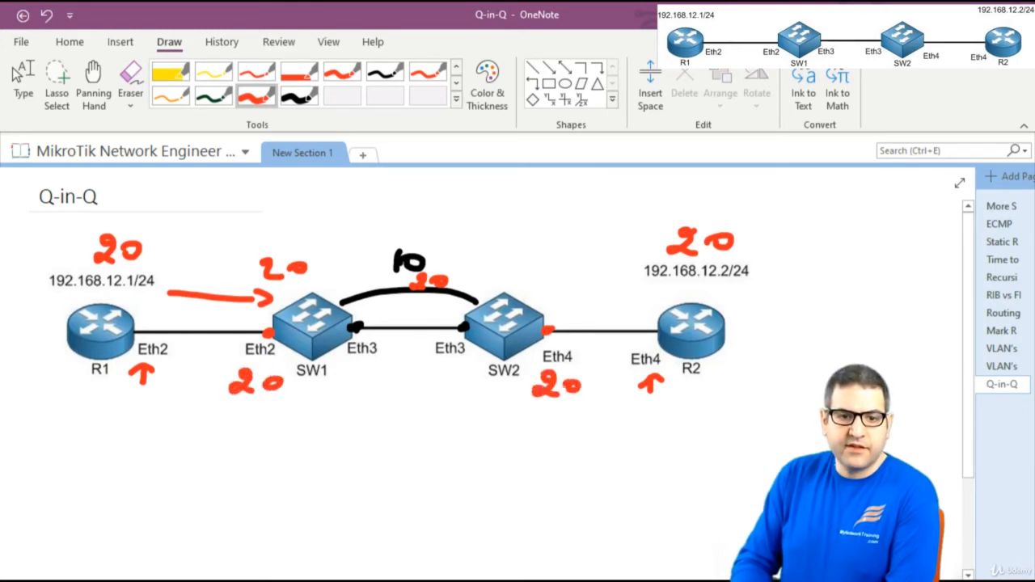
# Draw red two-way traffic arrows near R2 and an arrow from SW1 back to R1
pyautogui.moveTo(656, 301)
pyautogui.mouseDown()
pyautogui.moveTo(578, 304)
pyautogui.moveTo(598, 309)
pyautogui.mouseUp()
pyautogui.moveTo(569, 349)
pyautogui.mouseDown()
pyautogui.moveTo(639, 346)
pyautogui.moveTo(621, 359)
pyautogui.mouseUp()
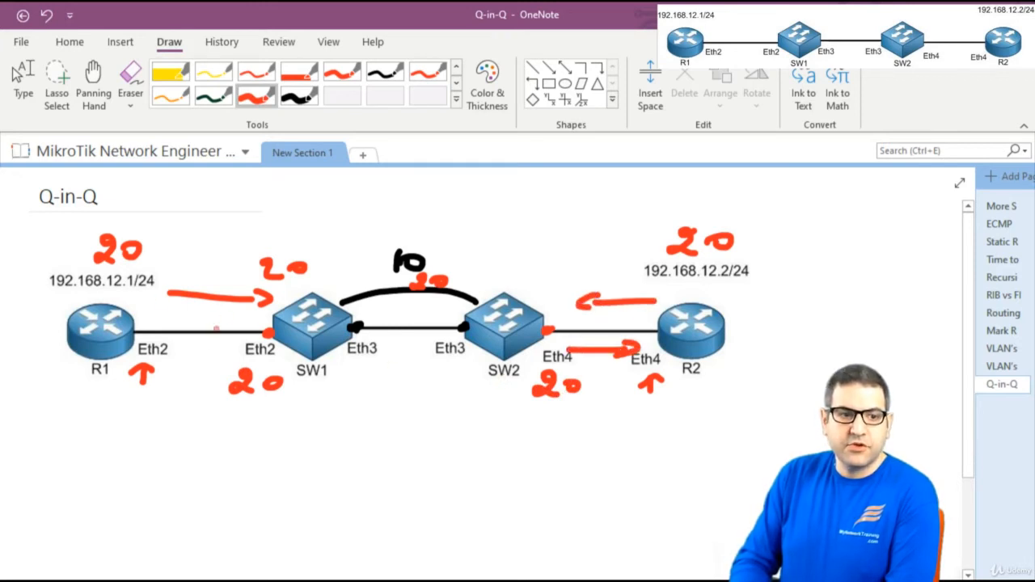
pyautogui.moveTo(226, 367); pyautogui.dragTo(180, 365)
pyautogui.moveTo(199, 354)
pyautogui.mouseDown()
pyautogui.moveTo(178, 363)
pyautogui.moveTo(195, 376)
pyautogui.mouseUp()
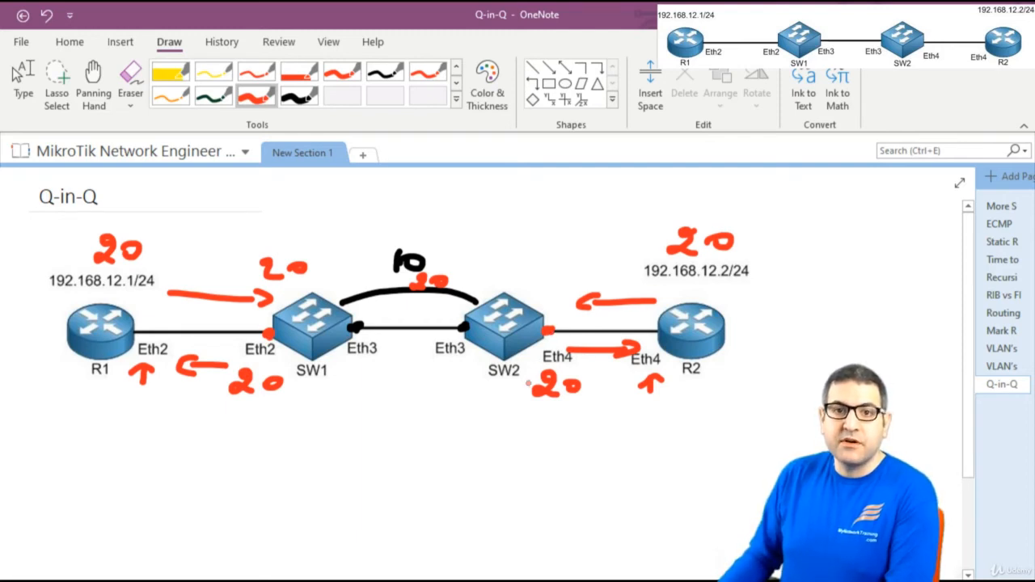
pyautogui.click(23, 81)
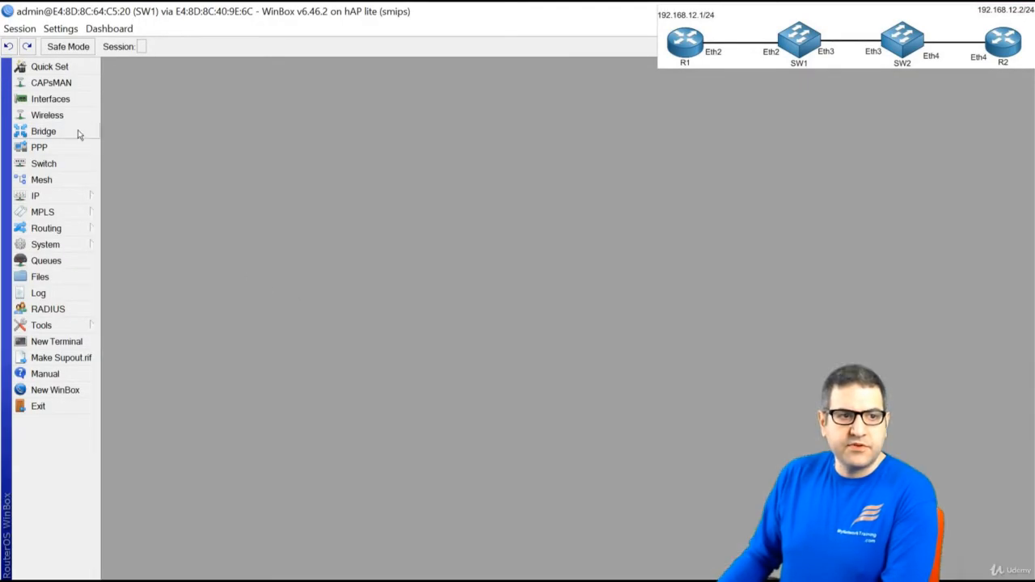
# Create bridge1 on SW1
pyautogui.click(71, 130)
pyautogui.click(111, 104)
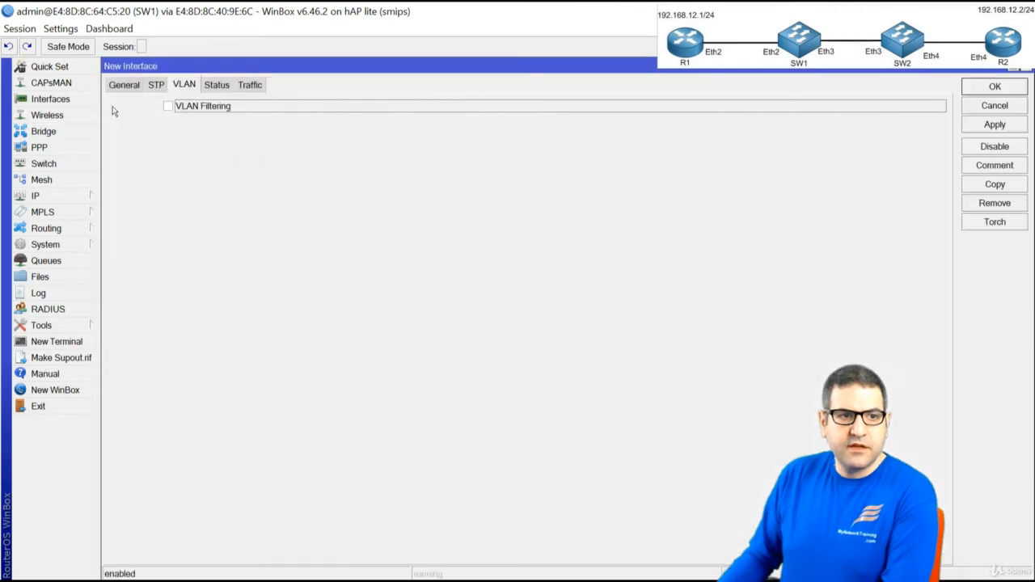
pyautogui.click(133, 89)
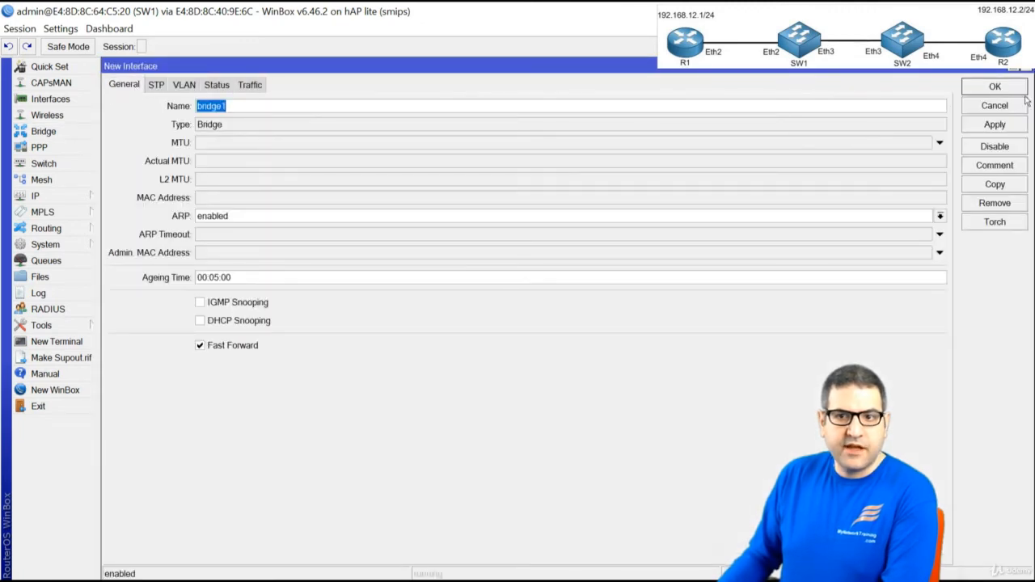
pyautogui.press('Return')
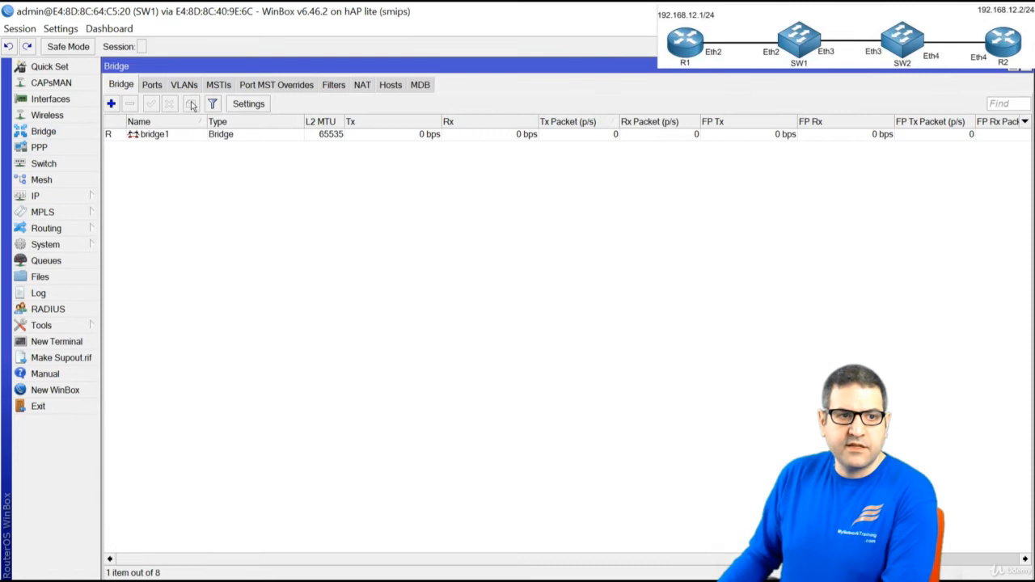
# Add vlan20 and ether2 as ports of bridge1 and check both port entries
pyautogui.click(154, 86)
pyautogui.click(118, 106)
pyautogui.click(201, 107)
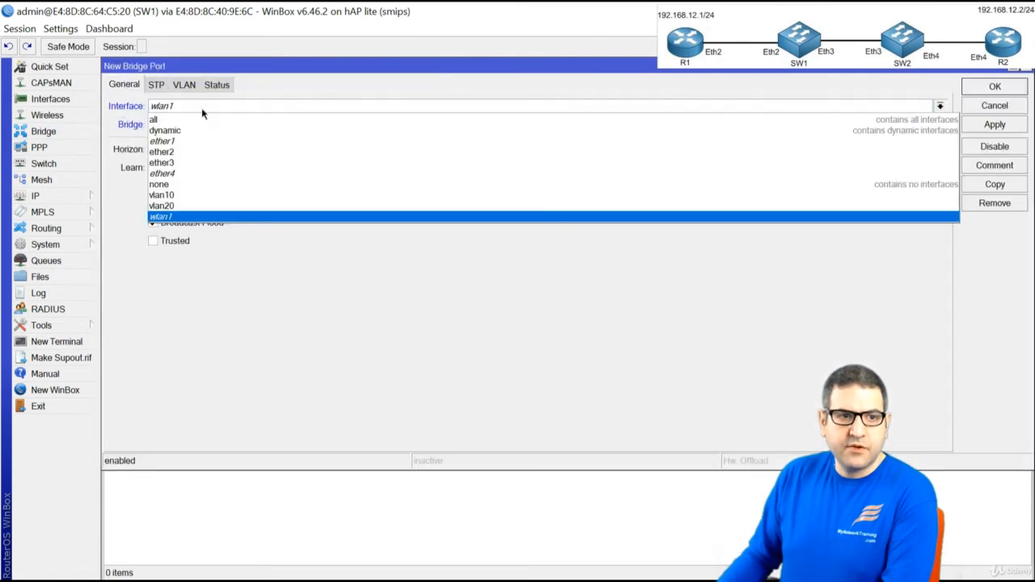
pyautogui.click(222, 207)
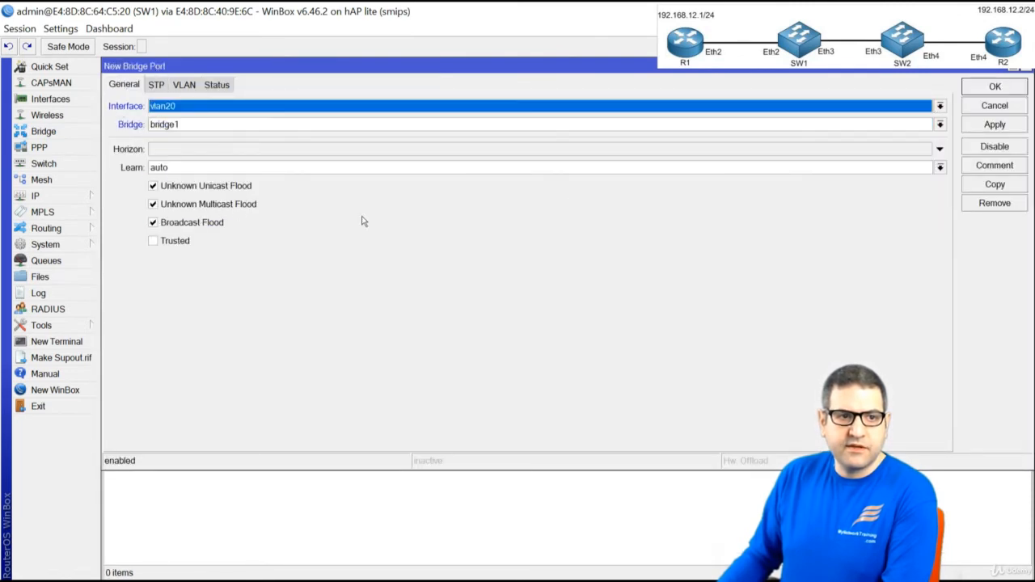
pyautogui.click(993, 86)
pyautogui.click(116, 106)
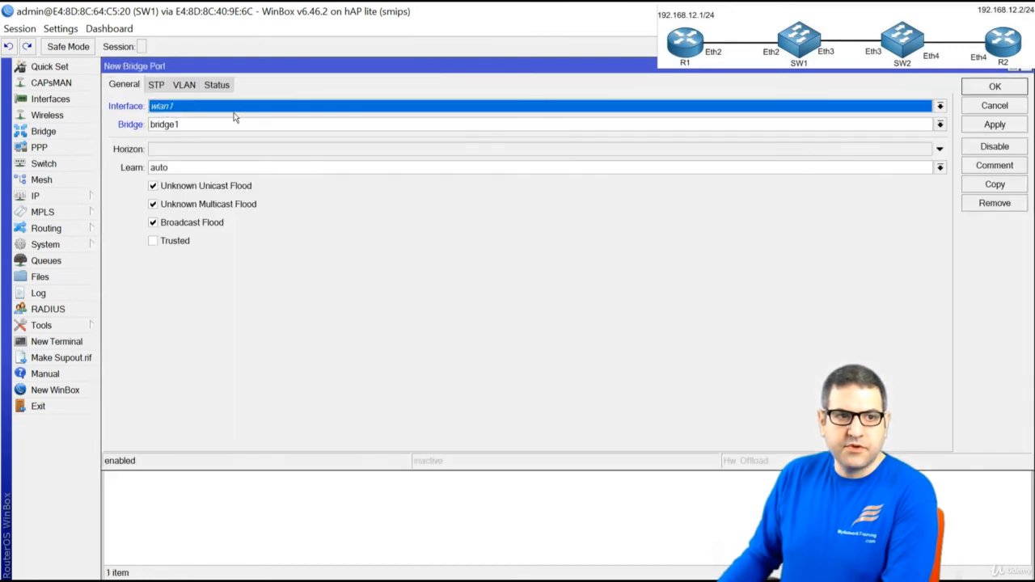
pyautogui.click(234, 117)
pyautogui.click(227, 159)
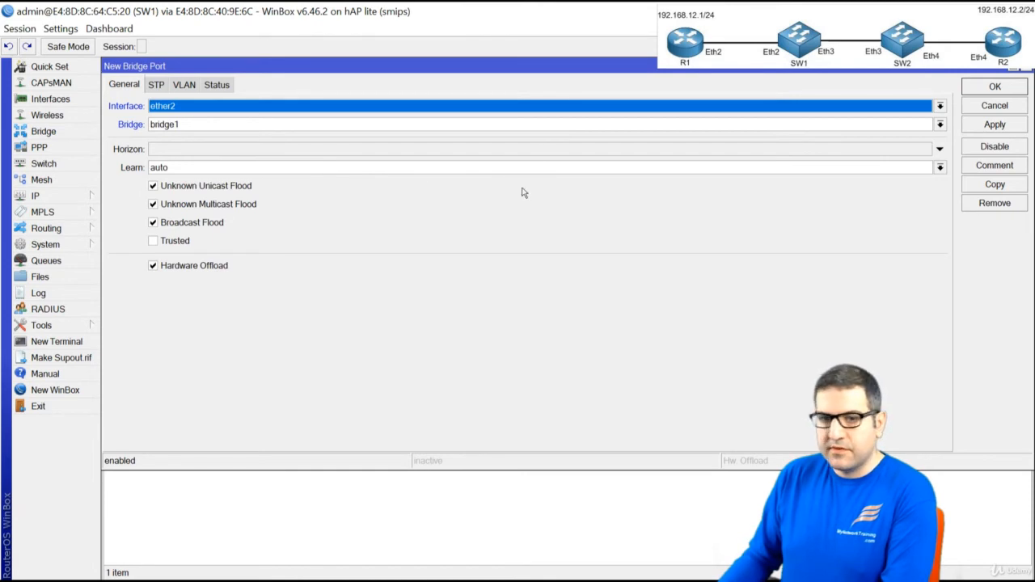
pyautogui.click(1010, 91)
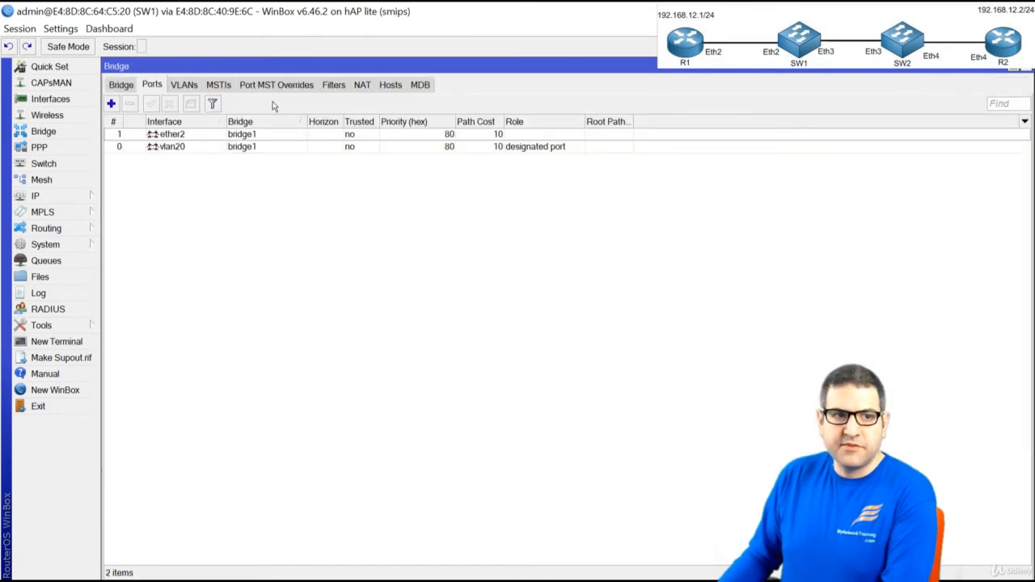
pyautogui.click(179, 136)
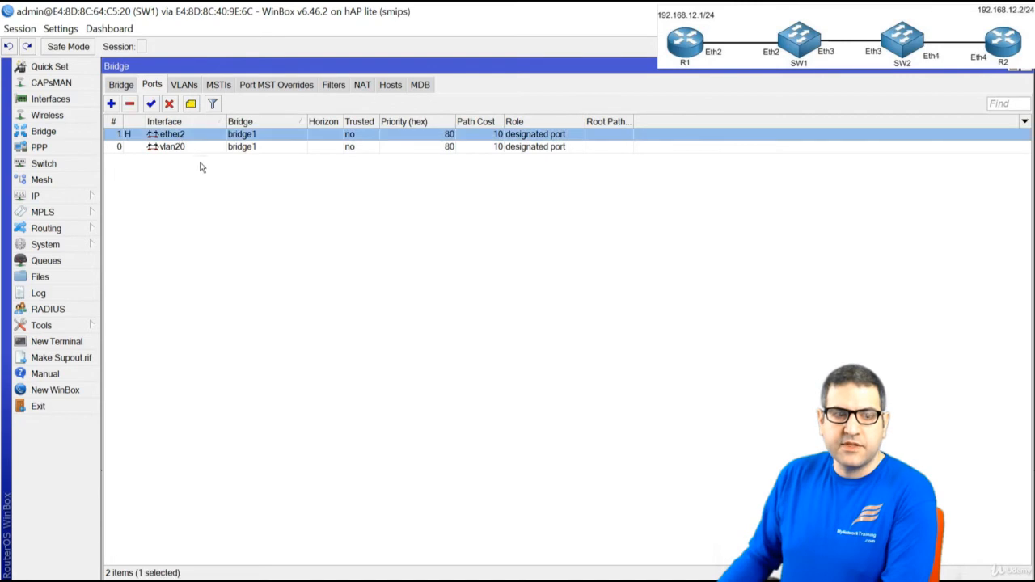
pyautogui.click(193, 148)
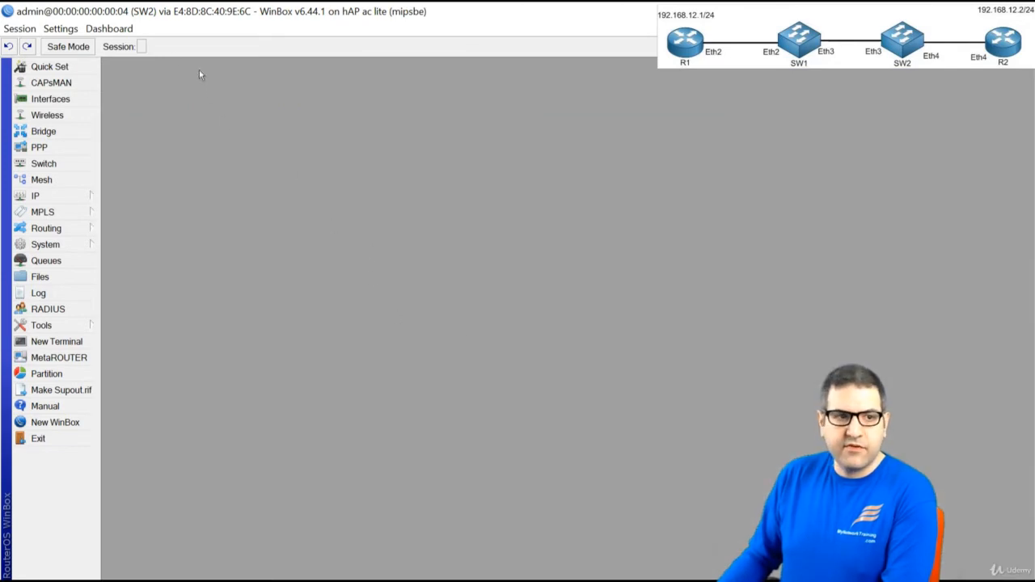
# Create bridge1 on SW2
pyautogui.click(63, 131)
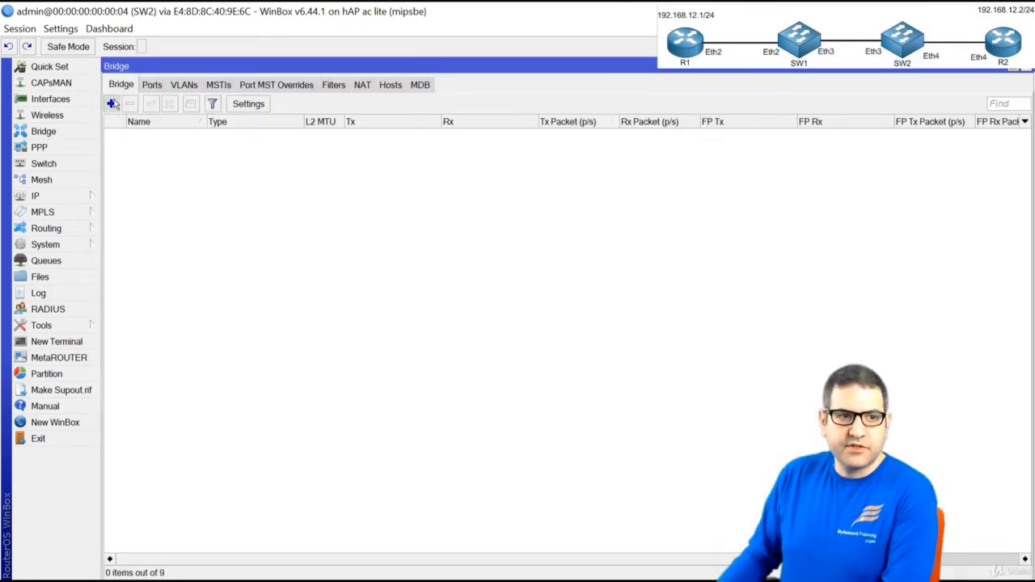
pyautogui.click(113, 104)
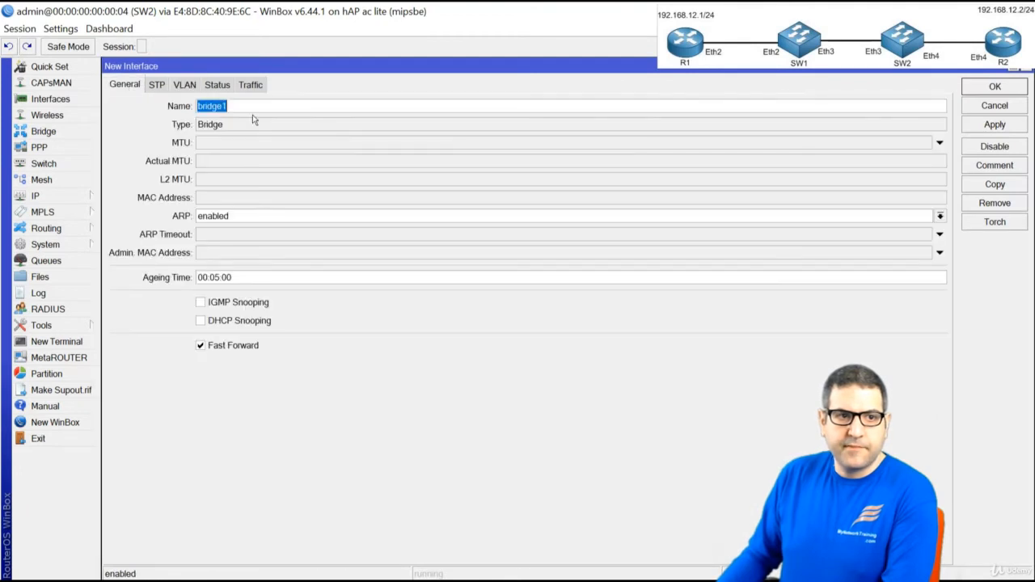
pyautogui.click(994, 87)
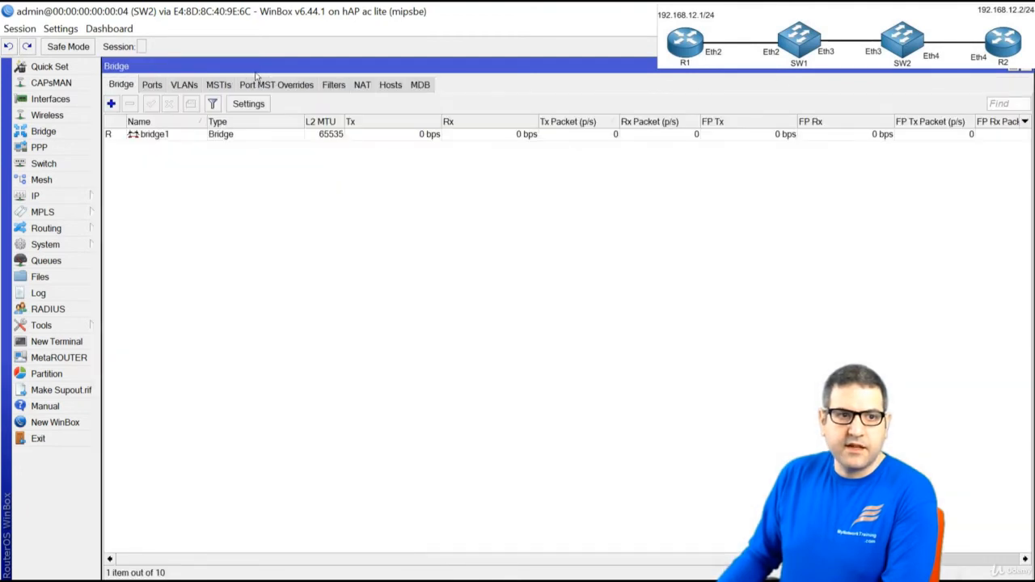
# Add vlan20 and ether4 as ports of SW2's bridge1
pyautogui.click(153, 86)
pyautogui.click(111, 104)
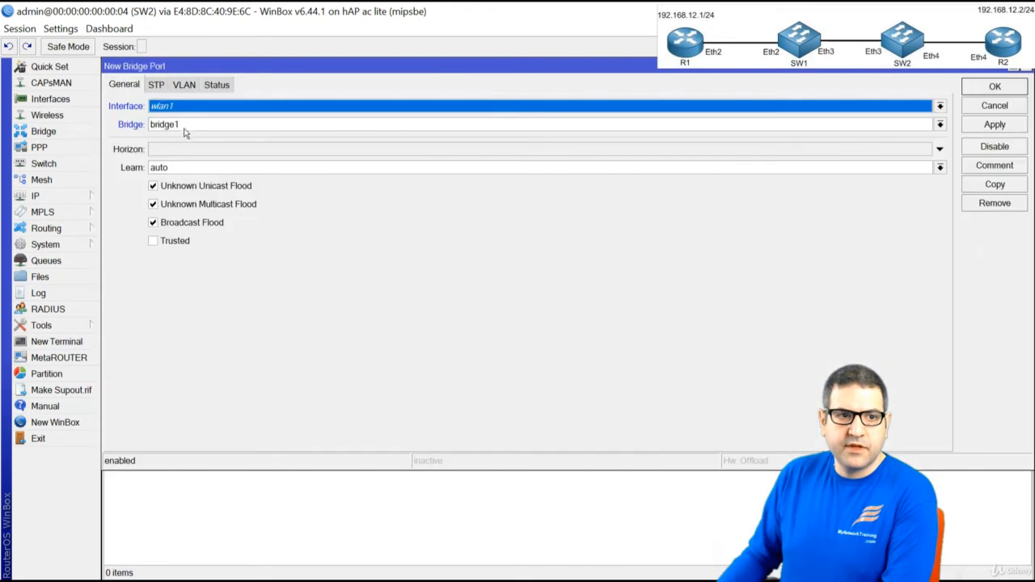
pyautogui.click(195, 110)
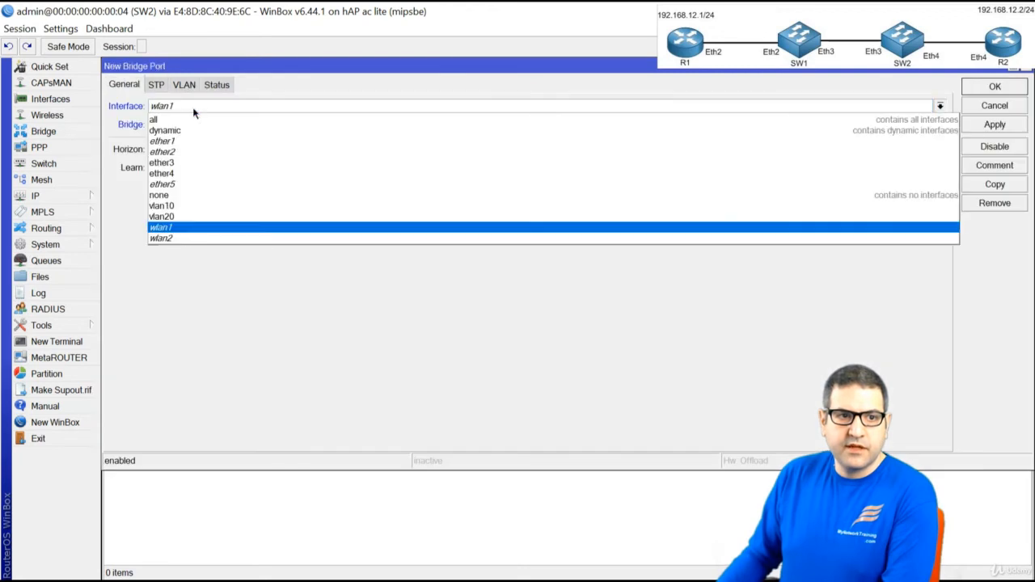
pyautogui.click(210, 216)
pyautogui.click(994, 87)
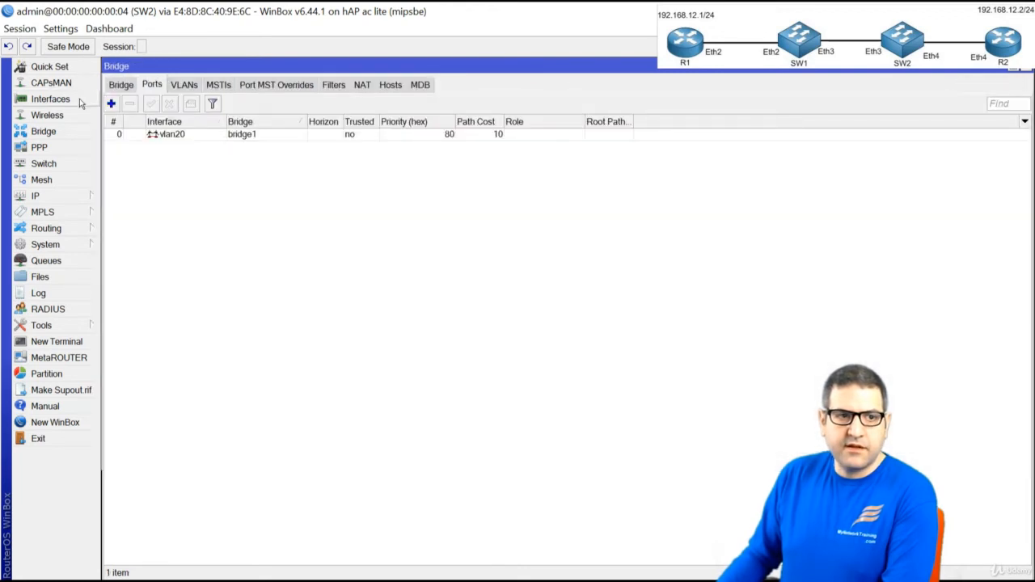
pyautogui.click(111, 103)
pyautogui.click(227, 110)
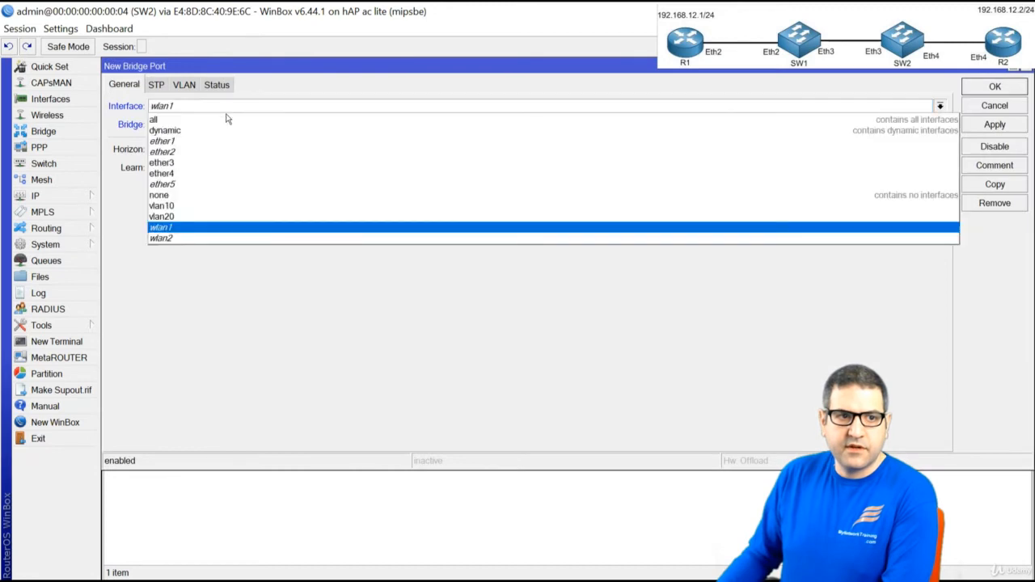
pyautogui.click(218, 173)
pyautogui.click(994, 87)
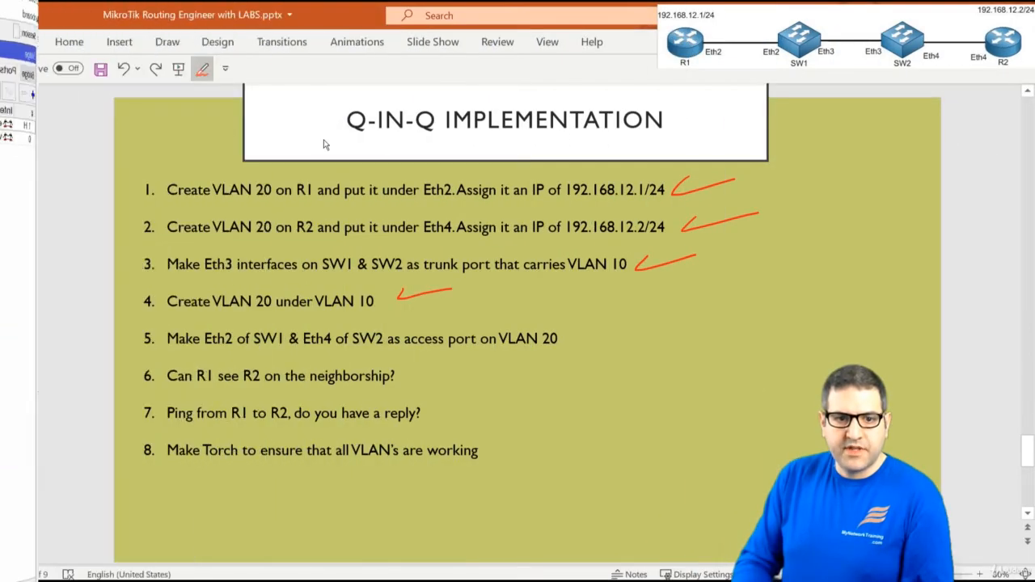
# Tick a checklist item and write red 20s under R1 and R2's Eth4
pyautogui.moveTo(575, 332); pyautogui.dragTo(645, 323)
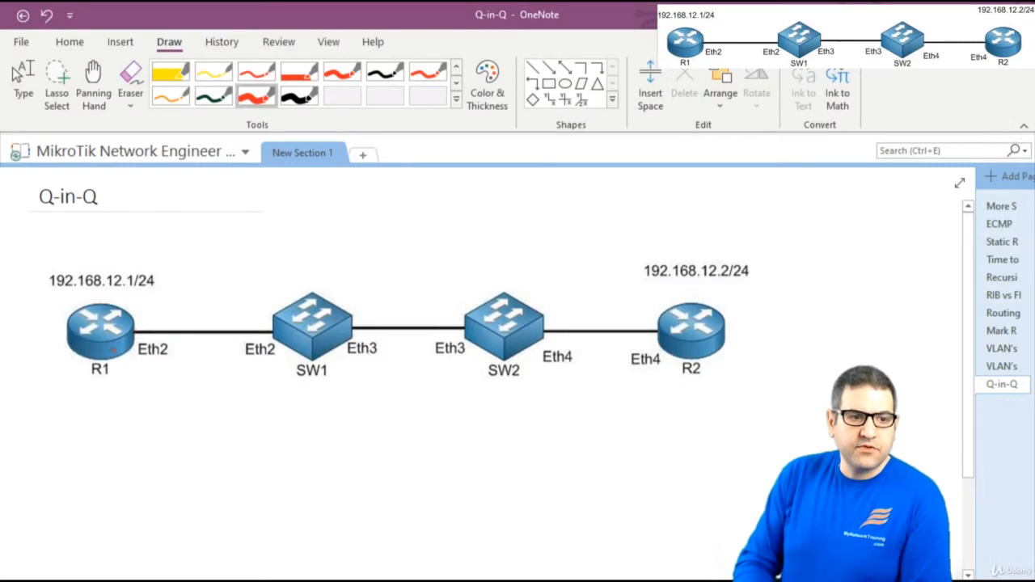
pyautogui.moveTo(116, 377)
pyautogui.mouseDown()
pyautogui.moveTo(113, 388)
pyautogui.moveTo(141, 385)
pyautogui.mouseUp()
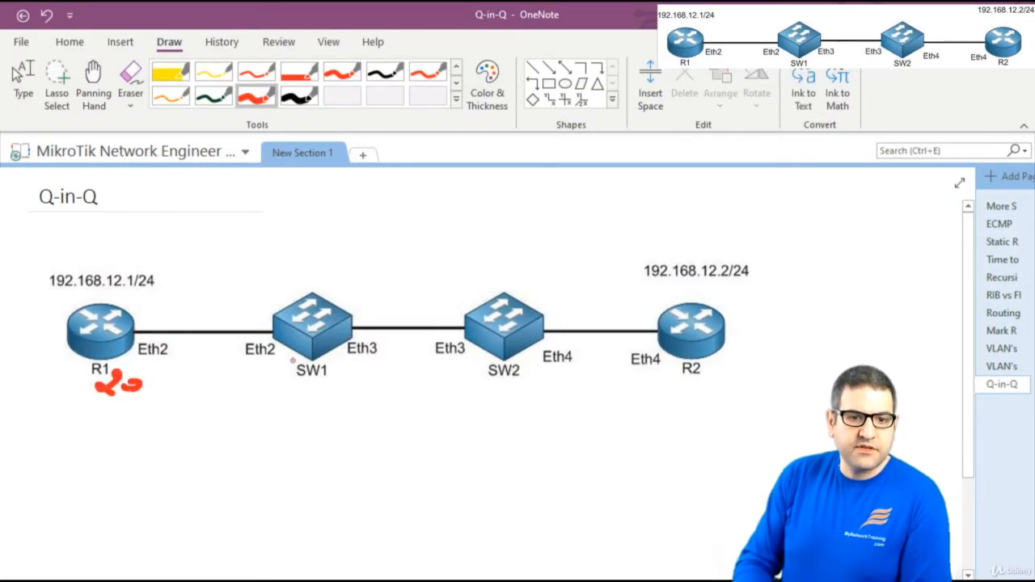
pyautogui.moveTo(650, 378)
pyautogui.mouseDown()
pyautogui.moveTo(639, 393)
pyautogui.moveTo(675, 388)
pyautogui.mouseUp()
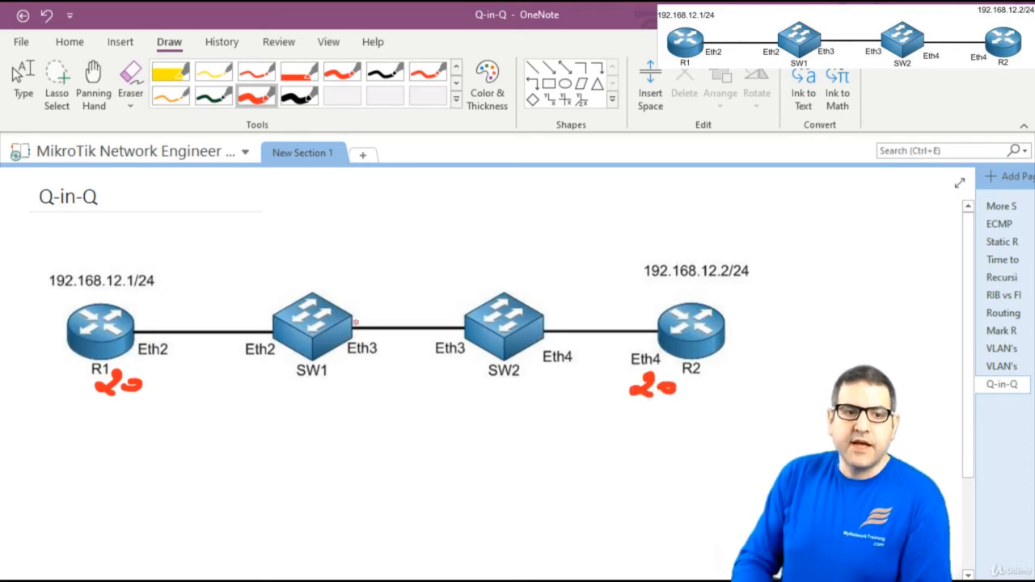
# In black ink, write 10 above SW1 and SW2 and draw the VLAN 10 tunnel arc
pyautogui.click(299, 95)
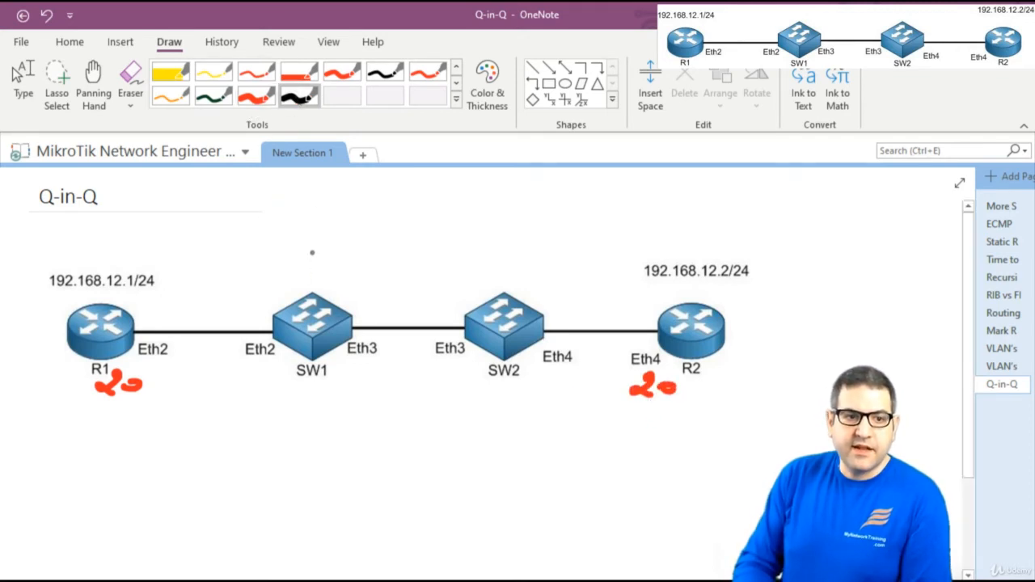
pyautogui.moveTo(312, 247)
pyautogui.mouseDown()
pyautogui.moveTo(307, 265)
pyautogui.moveTo(337, 257)
pyautogui.mouseUp()
pyautogui.moveTo(488, 265)
pyautogui.mouseDown()
pyautogui.moveTo(487, 281)
pyautogui.moveTo(508, 273)
pyautogui.mouseUp()
pyautogui.moveTo(324, 299)
pyautogui.mouseDown()
pyautogui.moveTo(437, 284)
pyautogui.moveTo(477, 310)
pyautogui.mouseUp()
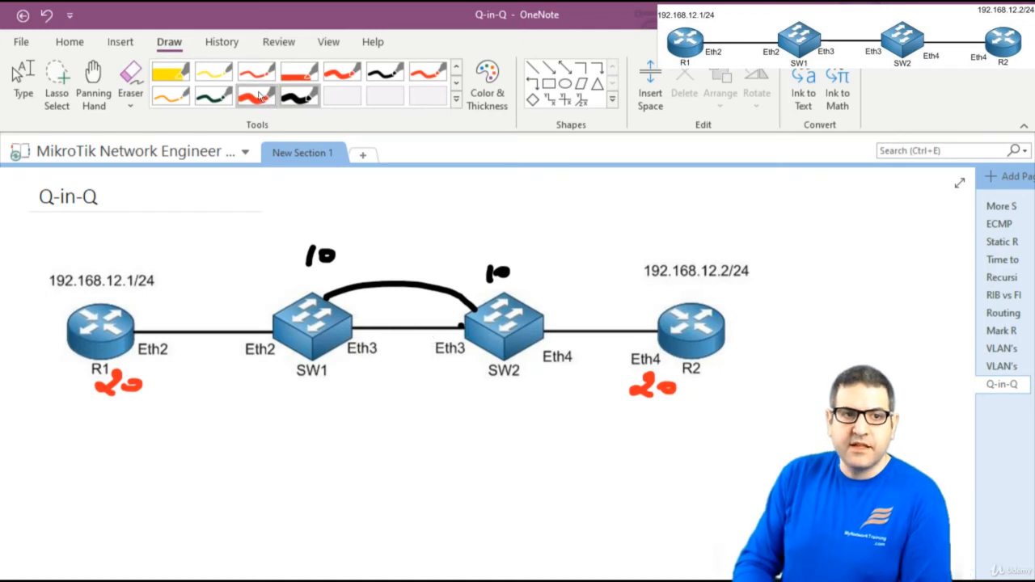
# In red, write 20 under each 10 and below SW1's Eth2 and SW2's Eth4
pyautogui.click(257, 95)
pyautogui.moveTo(308, 277); pyautogui.dragTo(335, 279)
pyautogui.moveTo(513, 283)
pyautogui.mouseDown()
pyautogui.moveTo(501, 294)
pyautogui.moveTo(518, 293)
pyautogui.mouseUp()
pyautogui.moveTo(526, 286); pyautogui.dragTo(530, 288)
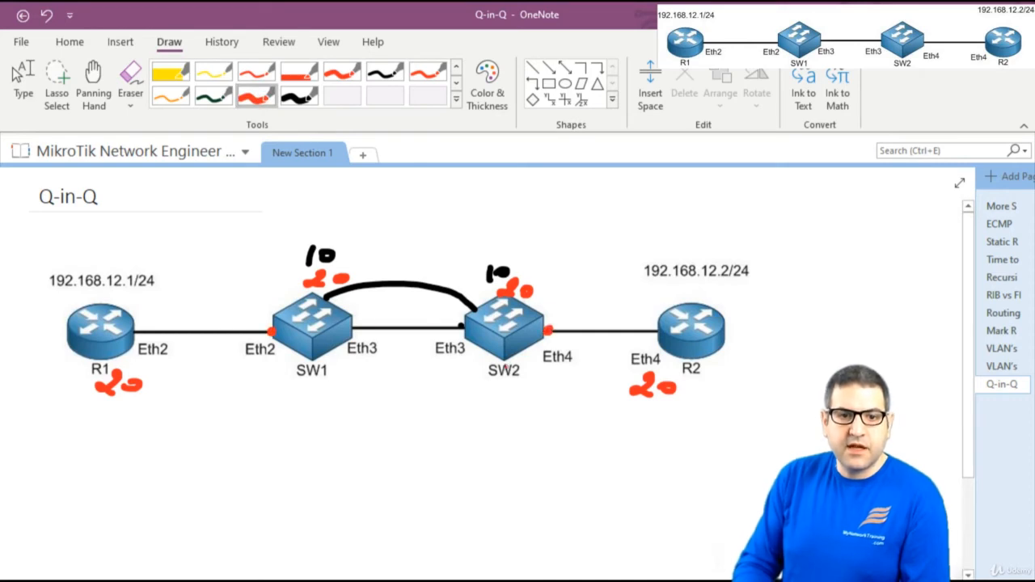
pyautogui.moveTo(254, 365); pyautogui.dragTo(272, 382)
pyautogui.moveTo(285, 370); pyautogui.dragTo(294, 373)
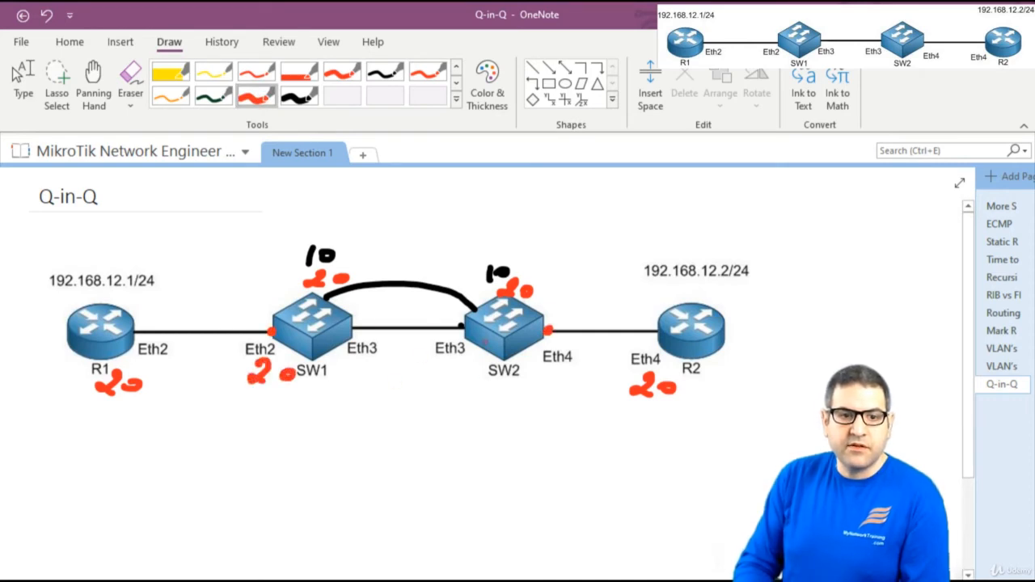
pyautogui.moveTo(537, 369)
pyautogui.mouseDown()
pyautogui.moveTo(540, 382)
pyautogui.moveTo(552, 378)
pyautogui.mouseUp()
pyautogui.moveTo(559, 371); pyautogui.dragTo(571, 374)
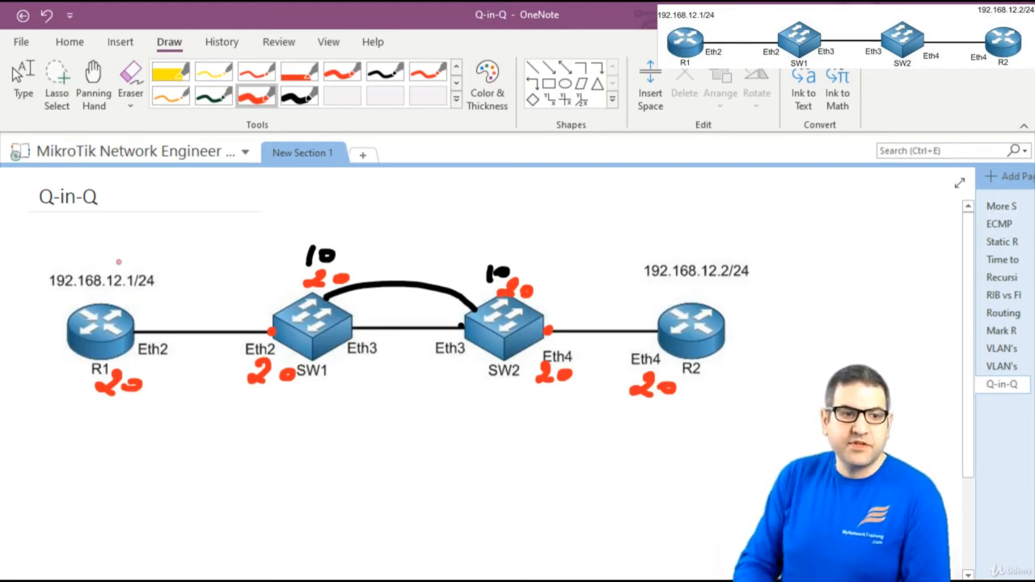
# Mark R1's 192.168.12.1/24 and R2's 192.168.12.2/24 addresses in red
pyautogui.moveTo(105, 247)
pyautogui.mouseDown()
pyautogui.moveTo(106, 260)
pyautogui.moveTo(132, 252)
pyautogui.mouseUp()
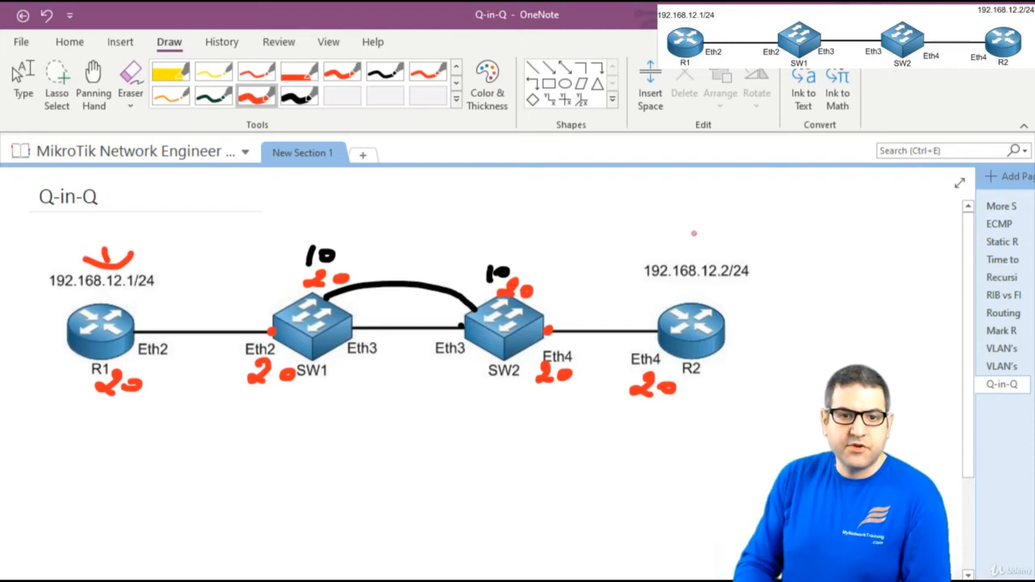
pyautogui.moveTo(693, 234); pyautogui.dragTo(691, 256)
pyautogui.moveTo(679, 245)
pyautogui.mouseDown()
pyautogui.moveTo(690, 258)
pyautogui.moveTo(705, 246)
pyautogui.mouseUp()
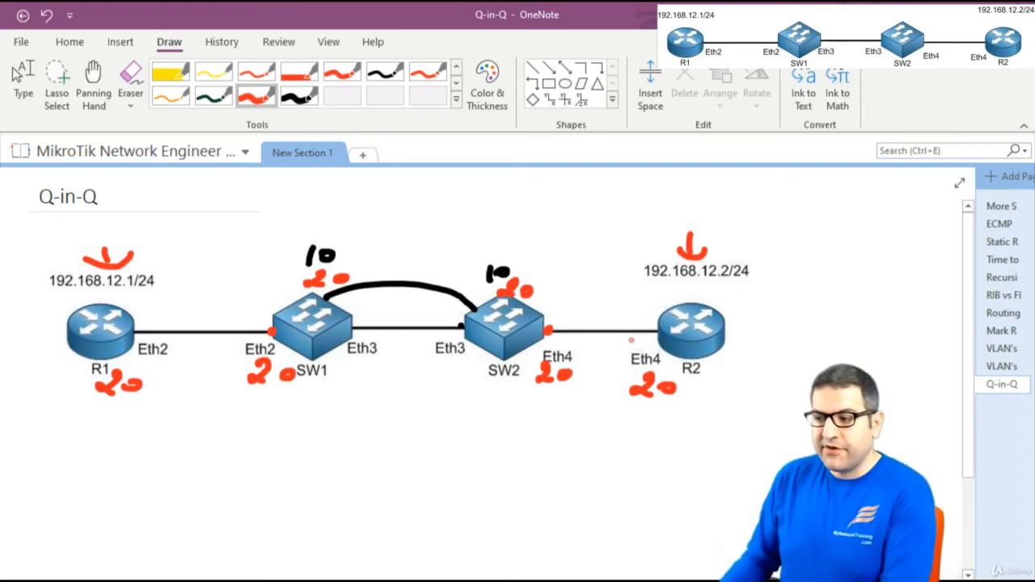
pyautogui.click(17, 74)
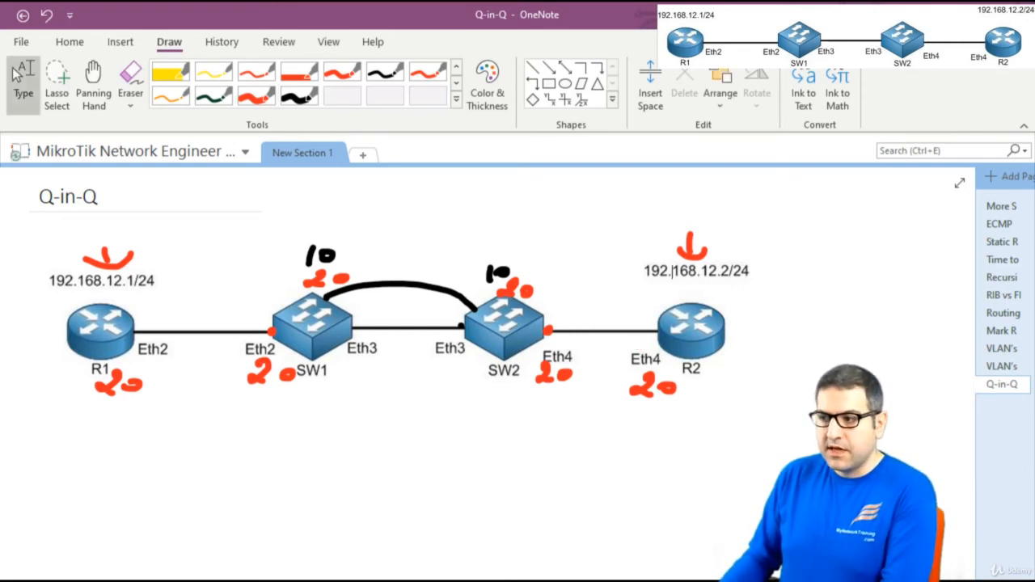
pyautogui.hotkey('alt', 'Tab')
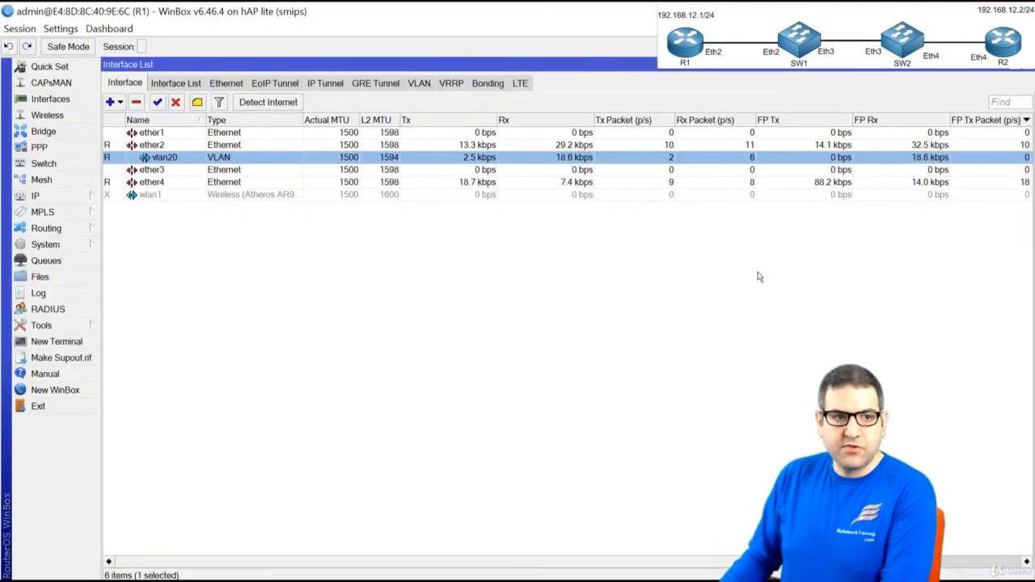
# Find R2 on vlan20 in R1's neighbour list and ping 192.168.12.2 from a terminal
pyautogui.click(1026, 64)
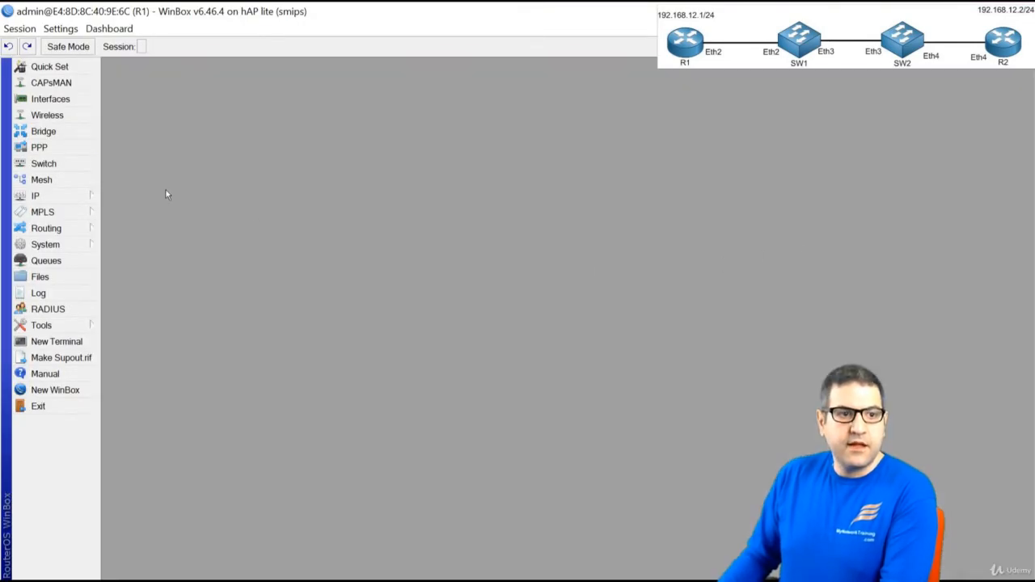
pyautogui.click(91, 198)
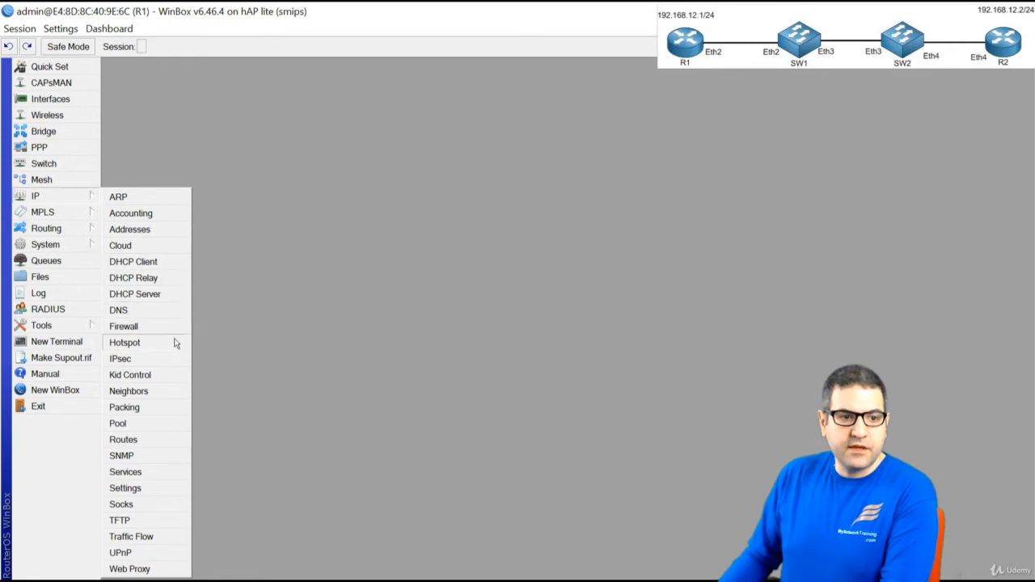
pyautogui.click(157, 390)
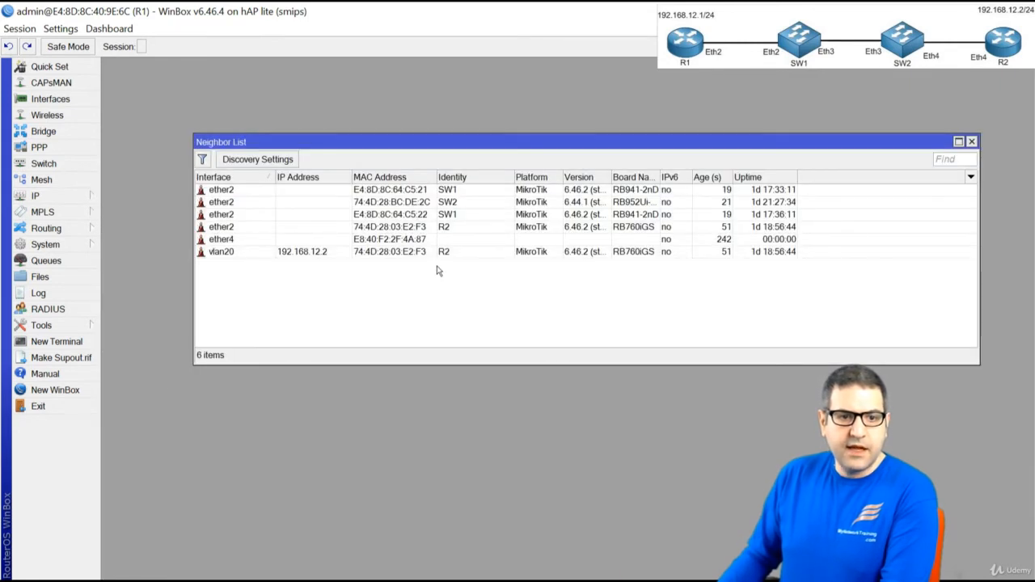
pyautogui.click(329, 254)
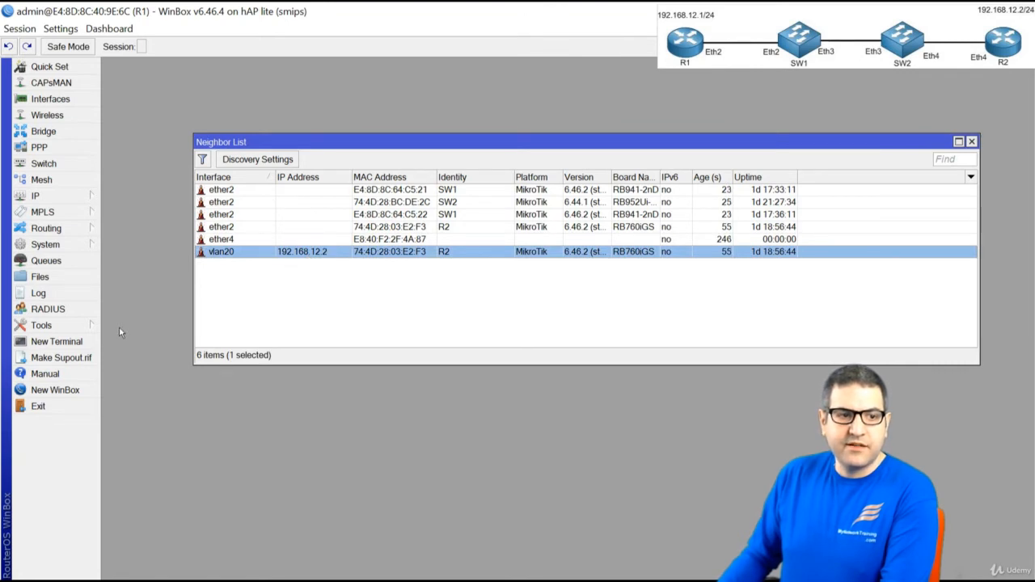
pyautogui.click(80, 341)
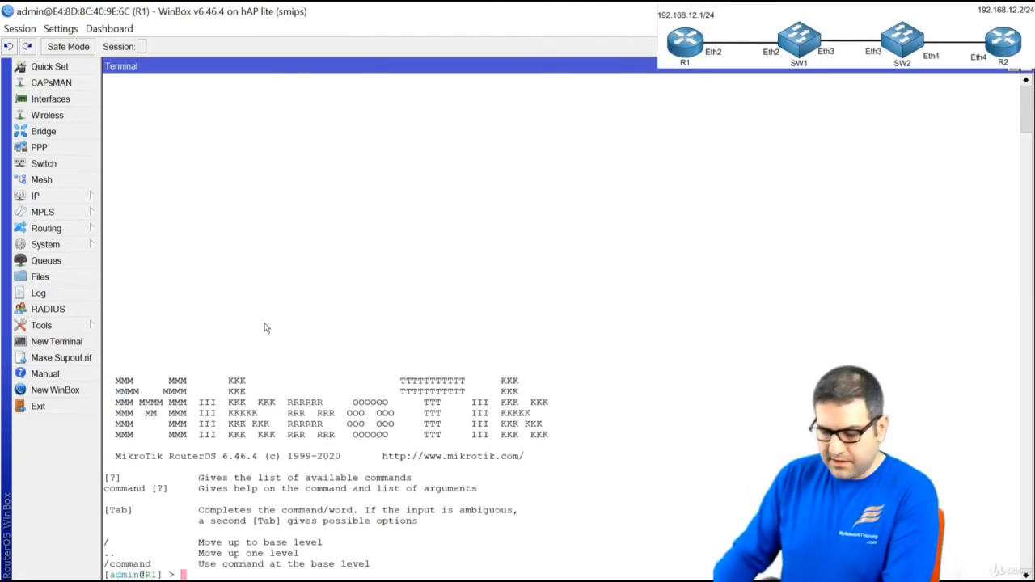
pyautogui.write('pi')
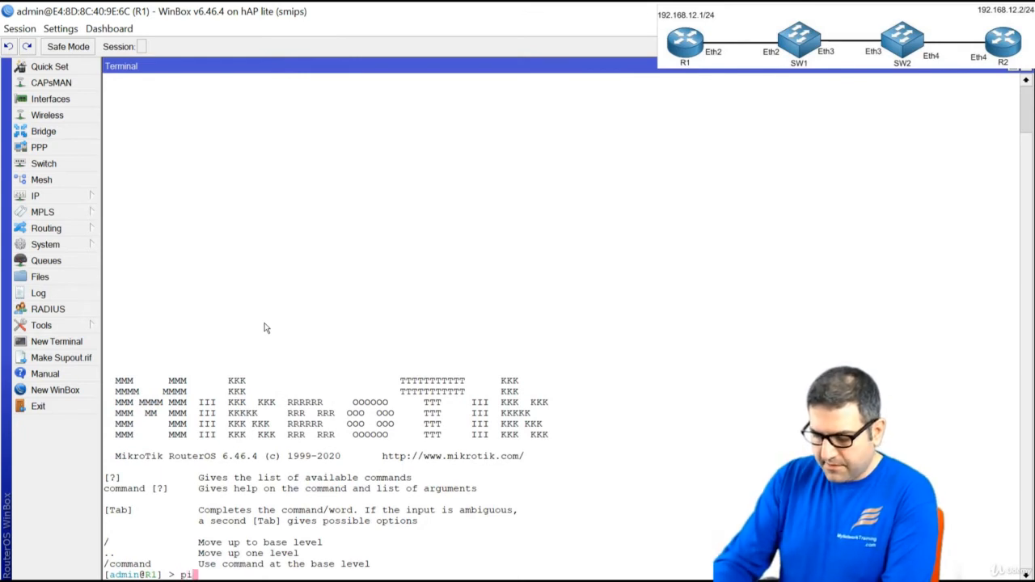
pyautogui.write('ng 192.1')
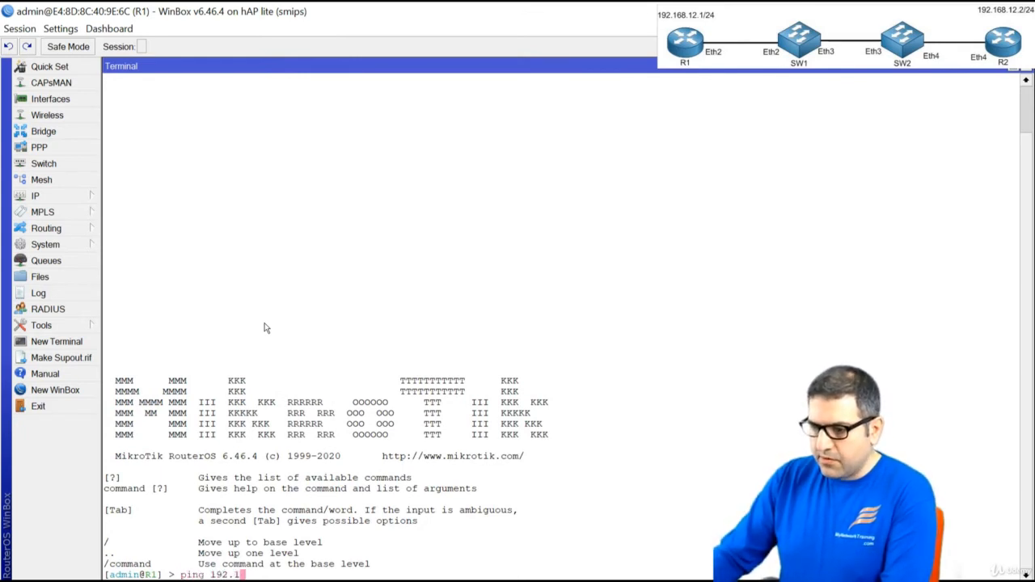
pyautogui.write('68.12.2')
pyautogui.press('Return')
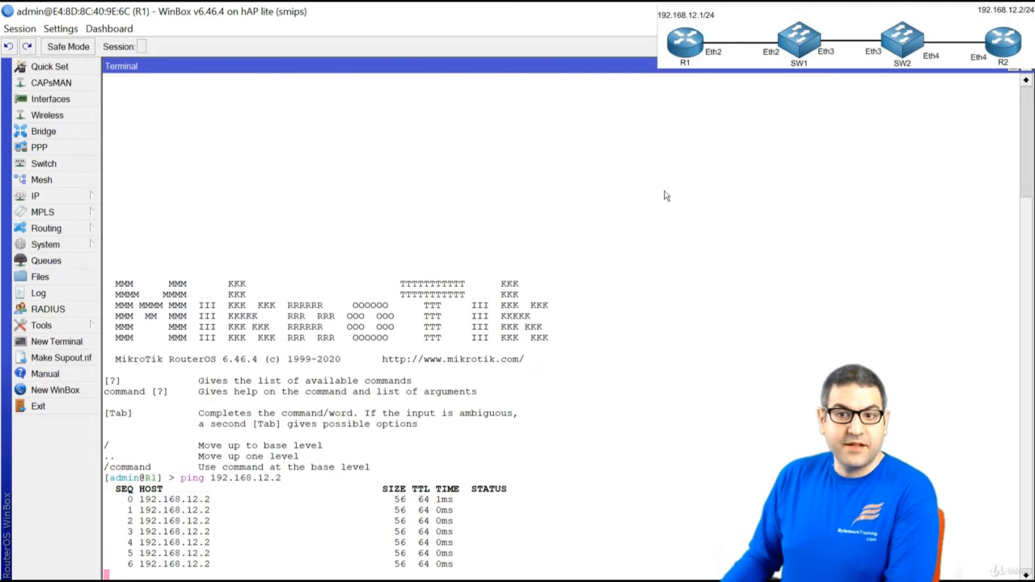
pyautogui.hotkey('ctrl', 'c')
pyautogui.click(1027, 70)
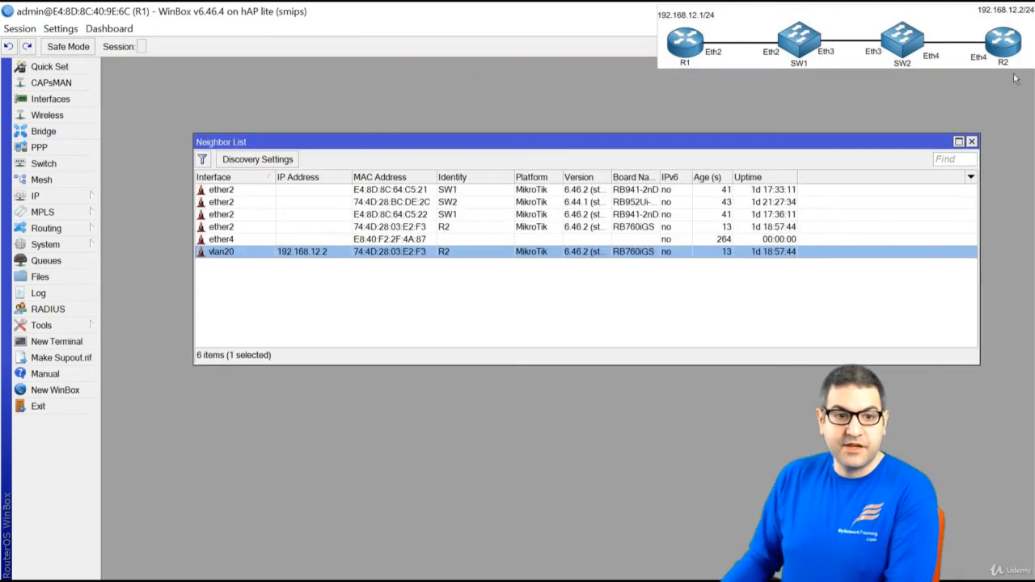
# MAC-ping R2 from its vlan20 neighbour entry and review the replies
pyautogui.rightClick(406, 252)
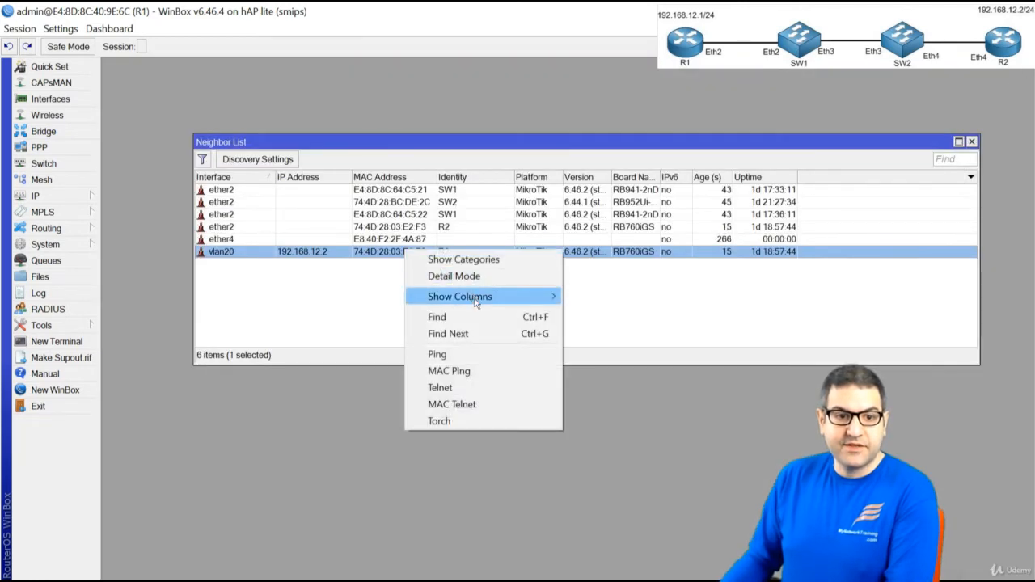
pyautogui.click(489, 371)
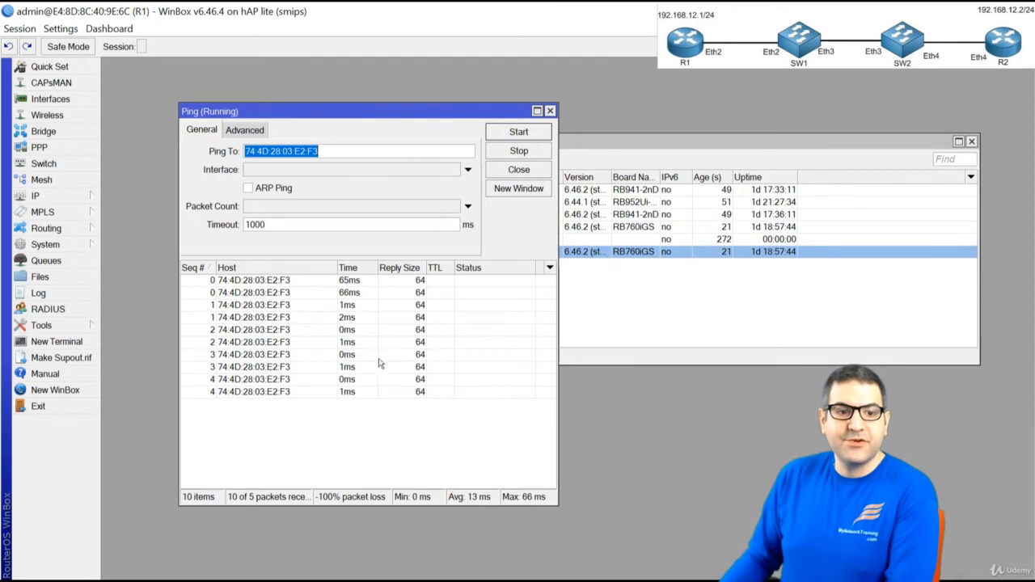
pyautogui.click(550, 110)
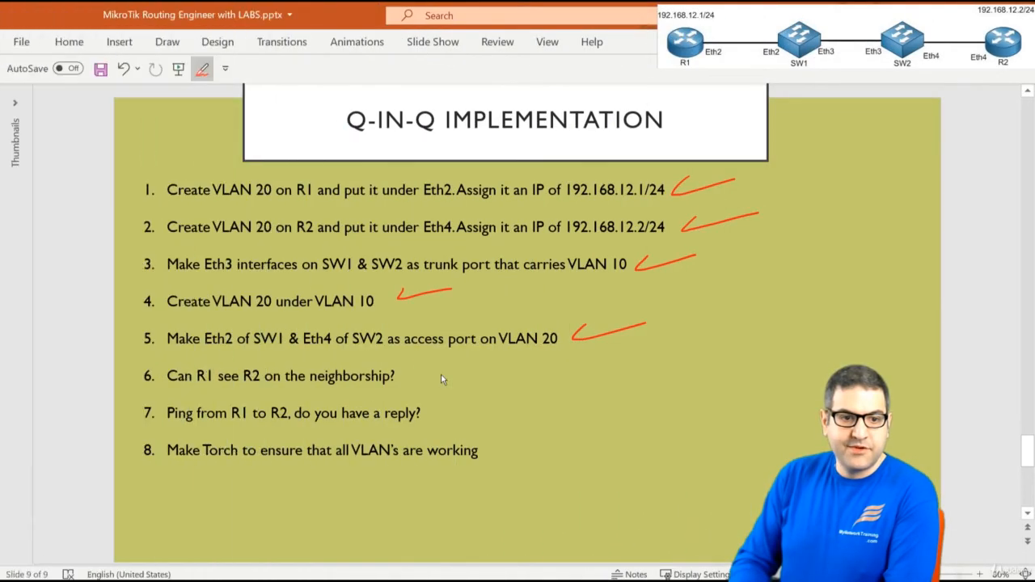
# Tick checklist items 6 and 7 and close R1's Neighbor List
pyautogui.moveTo(409, 372); pyautogui.dragTo(467, 364)
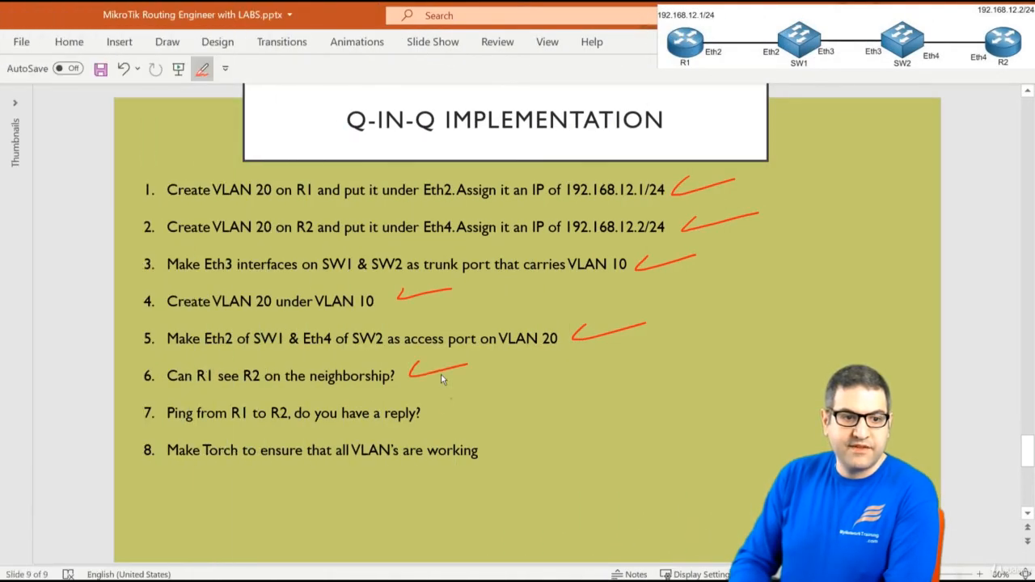
pyautogui.moveTo(437, 404); pyautogui.dragTo(491, 398)
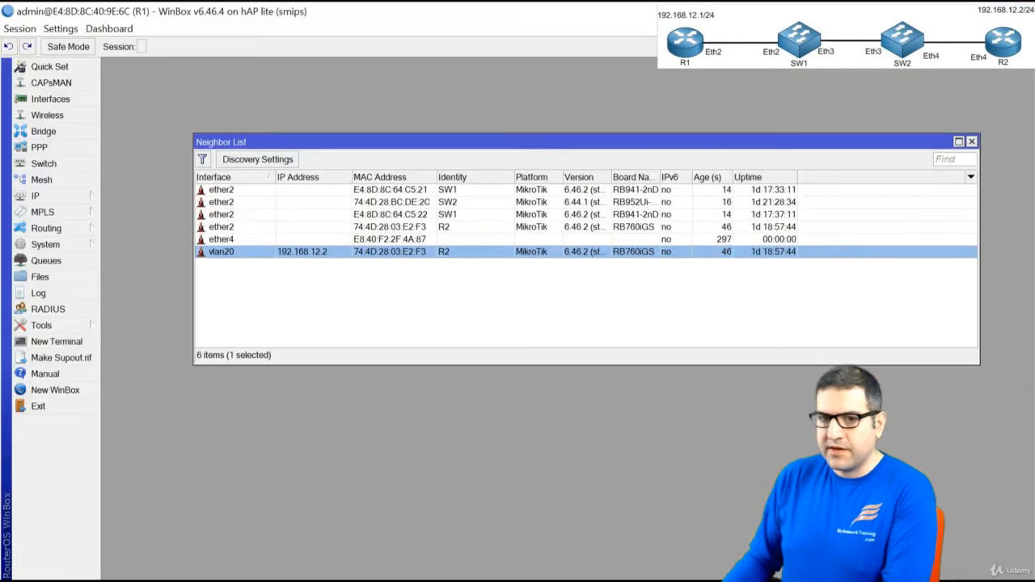
pyautogui.click(972, 142)
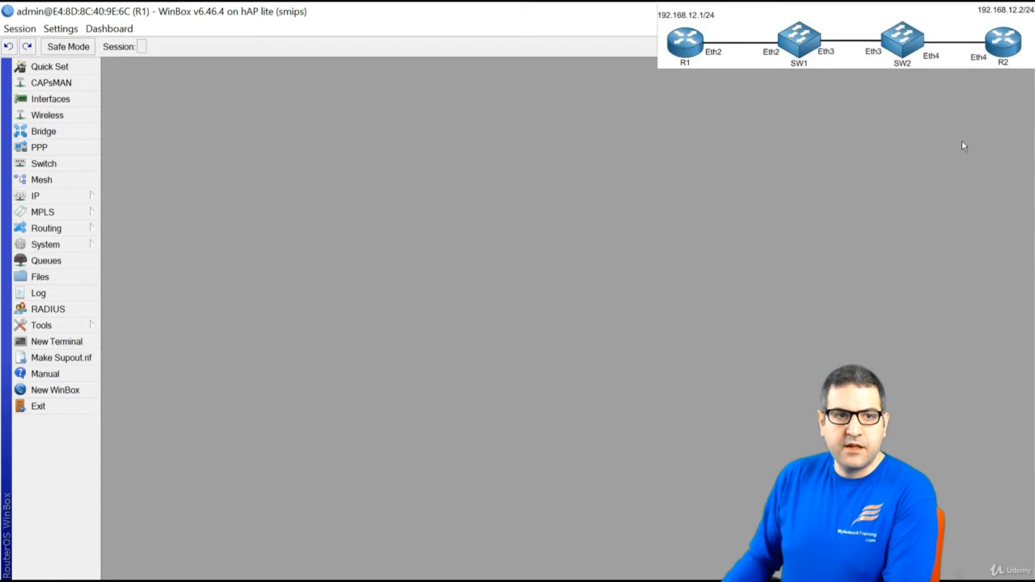
# In a smaller, repositioned R1 terminal, run a continuous ping to 192.168.12.2
pyautogui.click(81, 341)
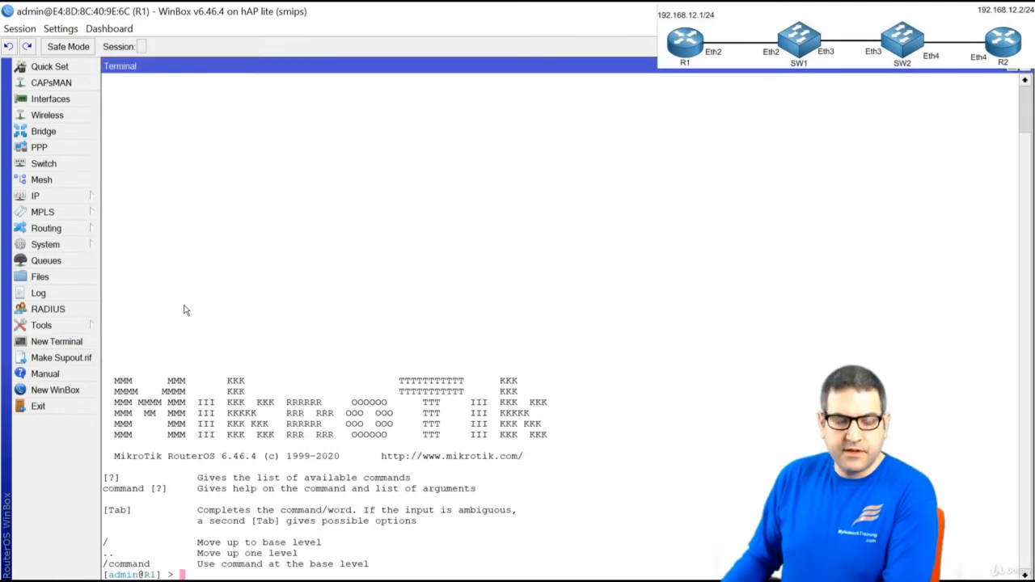
pyautogui.click(988, 71)
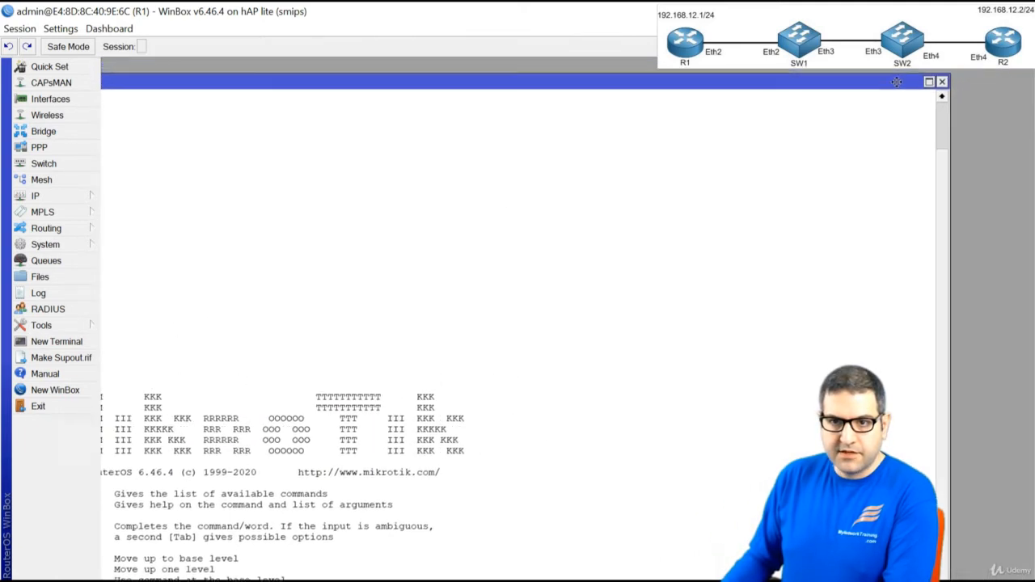
pyautogui.moveTo(927, 79); pyautogui.dragTo(444, 289)
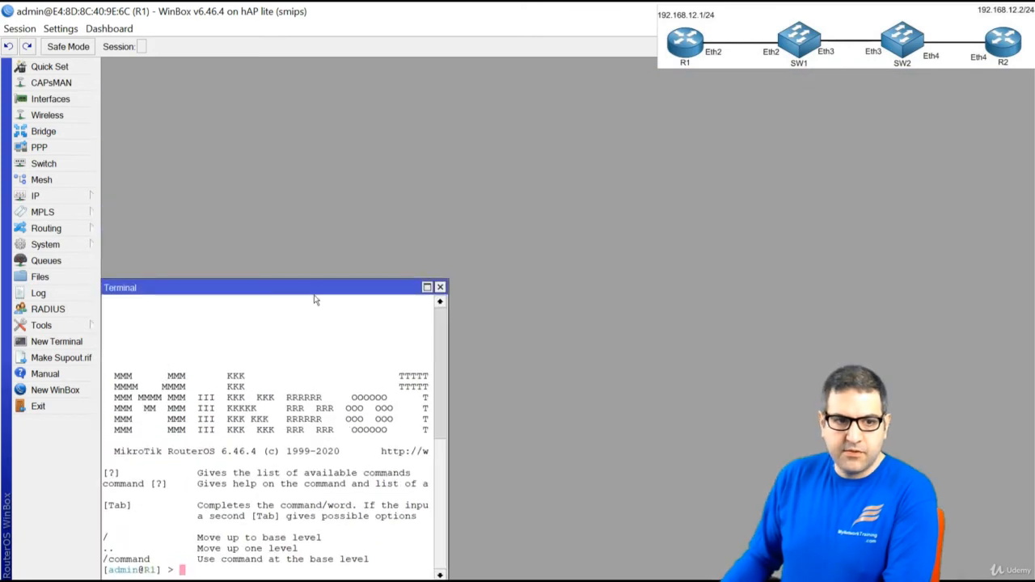
pyautogui.moveTo(315, 297); pyautogui.dragTo(371, 130)
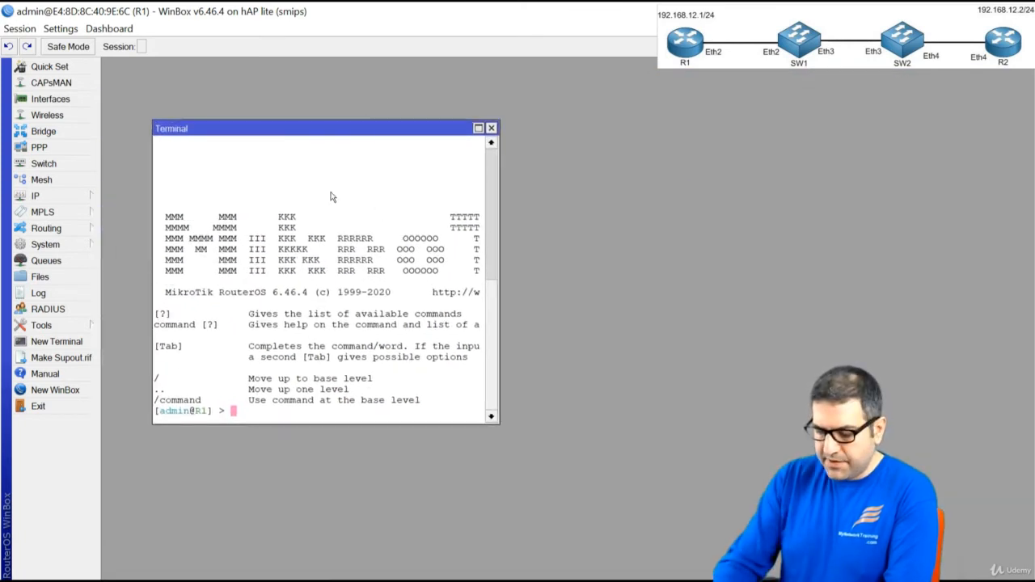
pyautogui.write('ping 192.168.12.2')
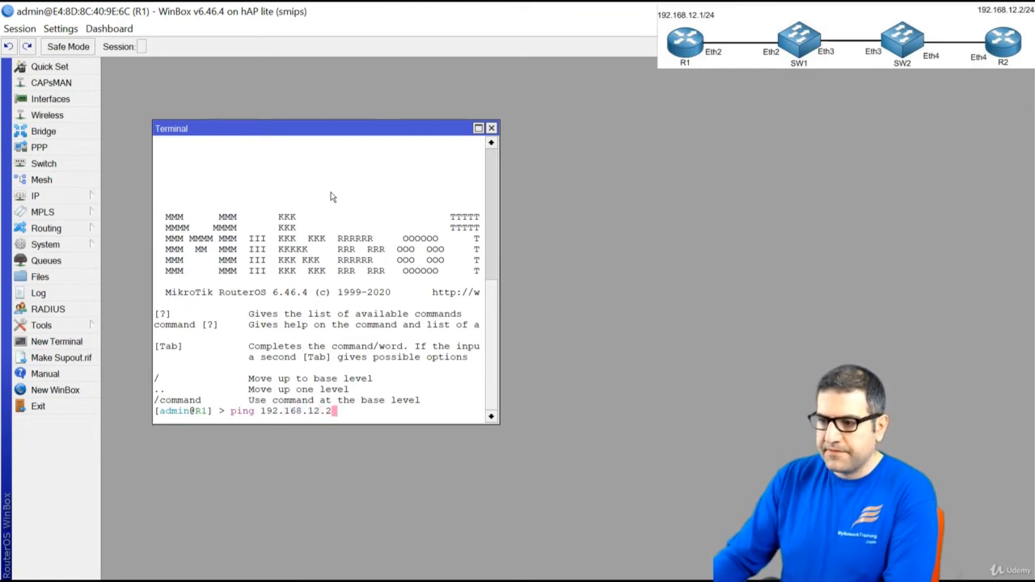
pyautogui.press('Return')
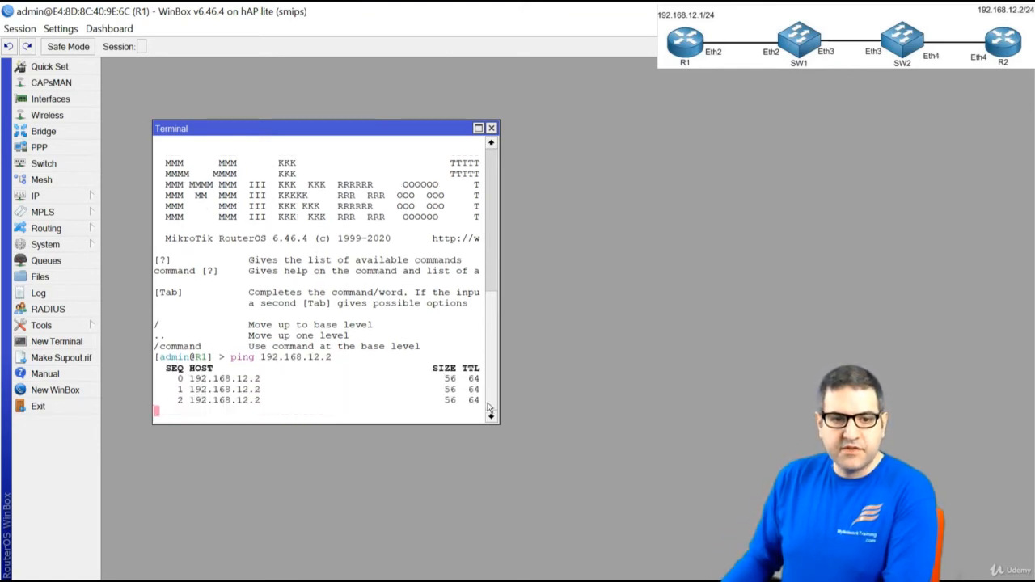
pyautogui.moveTo(499, 418); pyautogui.dragTo(574, 456)
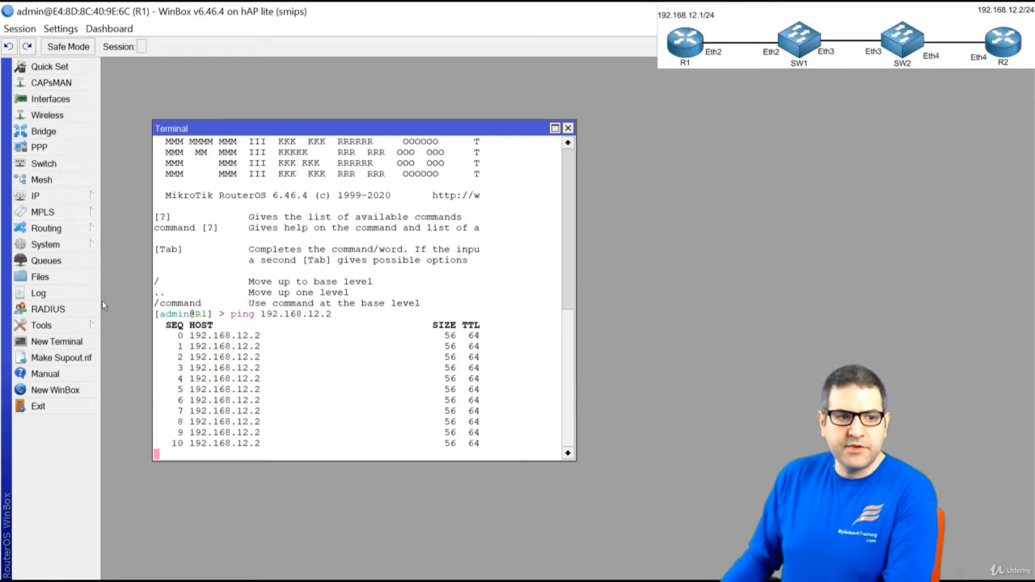
# Start Torch on R1's ether2 collecting VLAN Id, without IPv6 source and destination addresses
pyautogui.click(69, 327)
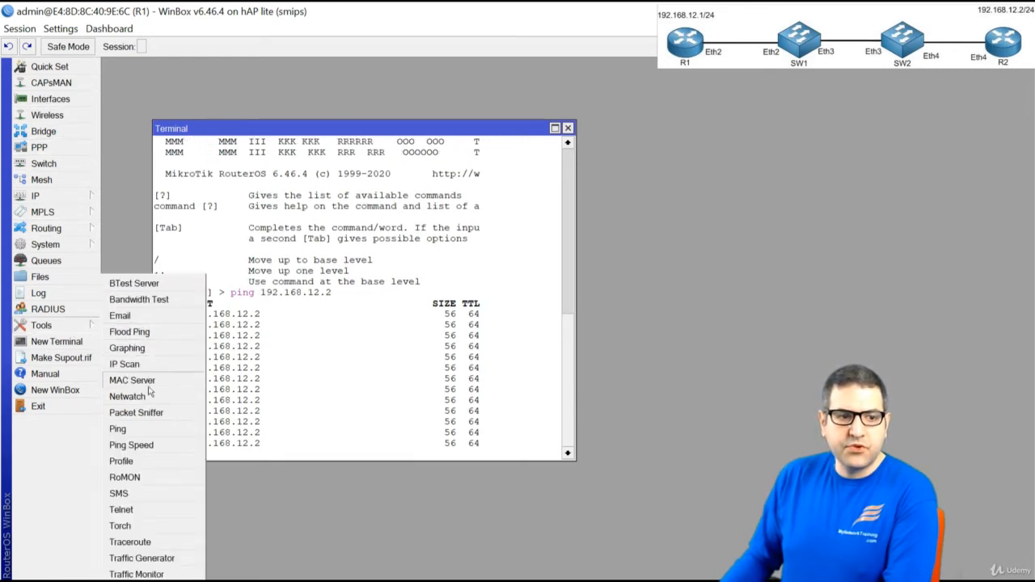
pyautogui.click(160, 527)
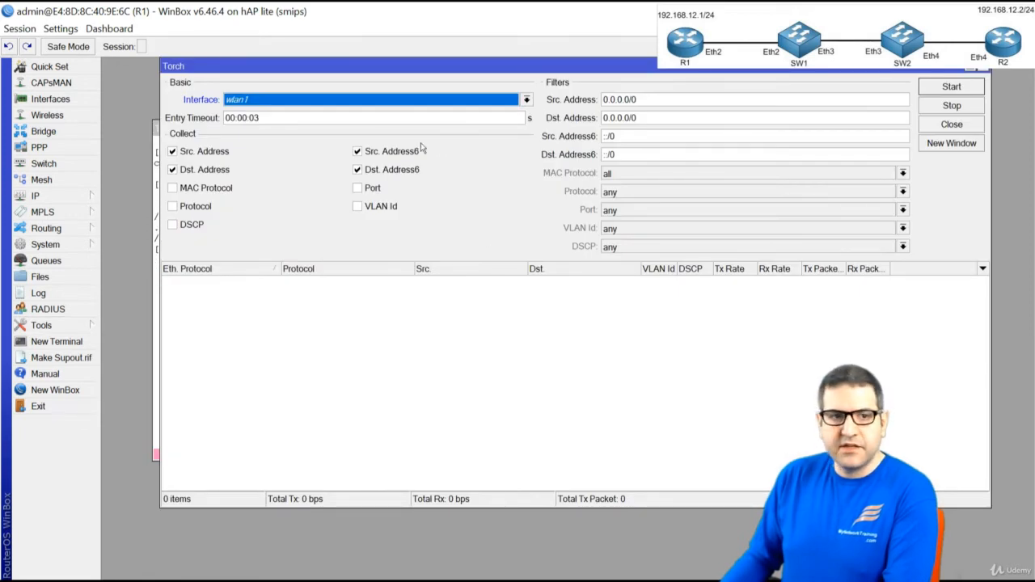
pyautogui.click(341, 98)
pyautogui.click(334, 125)
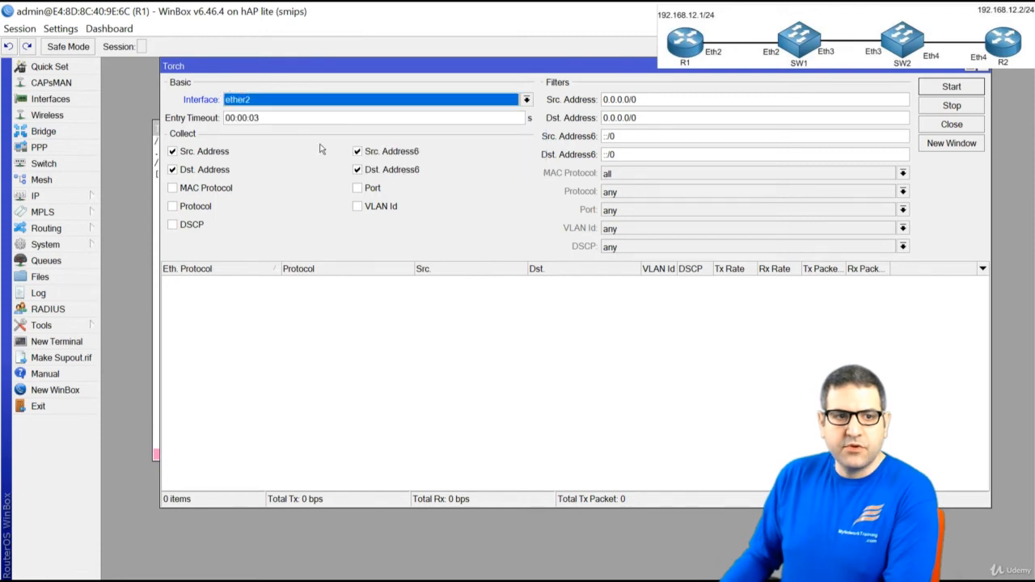
pyautogui.click(358, 170)
pyautogui.click(360, 153)
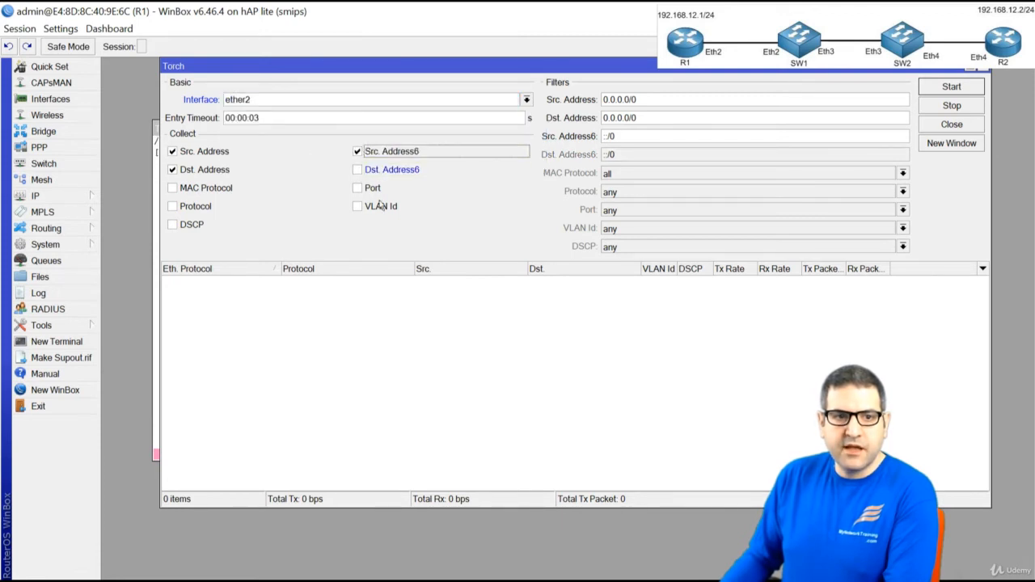
pyautogui.click(358, 207)
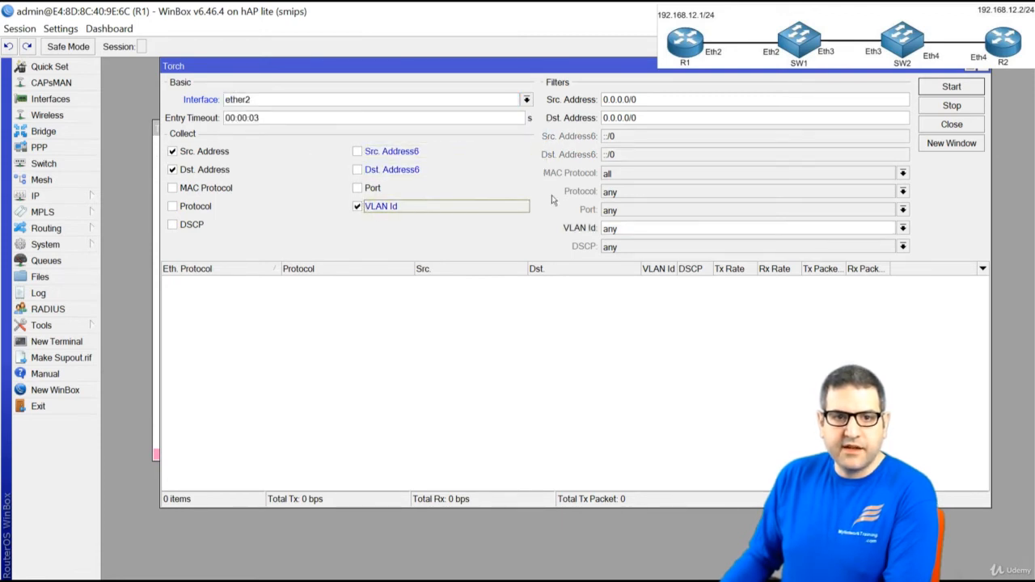
pyautogui.click(932, 91)
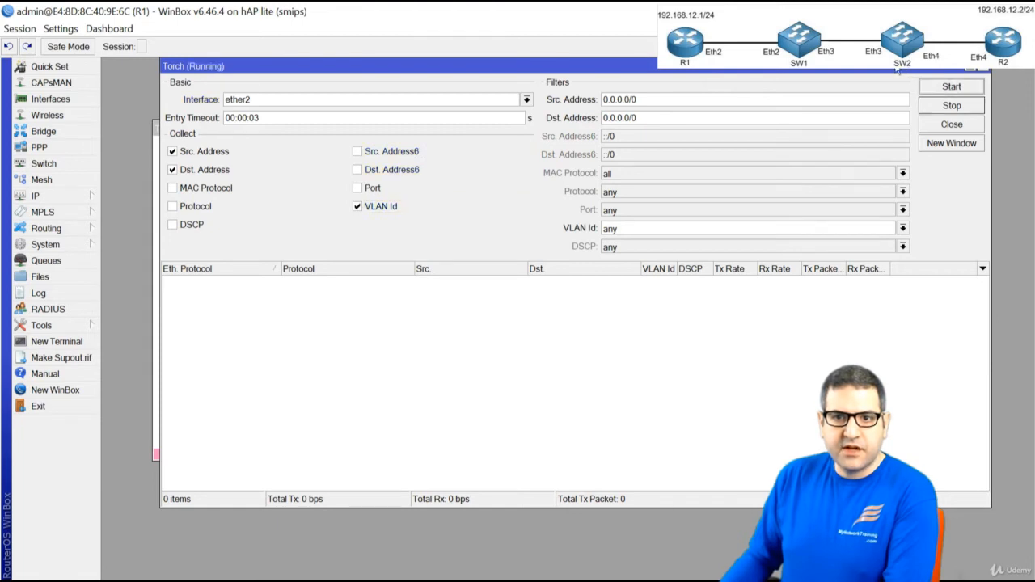
# Pick out the VLAN 20 ping traffic row, then switch to SW1's WinBox session
pyautogui.moveTo(898, 71); pyautogui.dragTo(842, 71)
pyautogui.moveTo(581, 249); pyautogui.dragTo(613, 289)
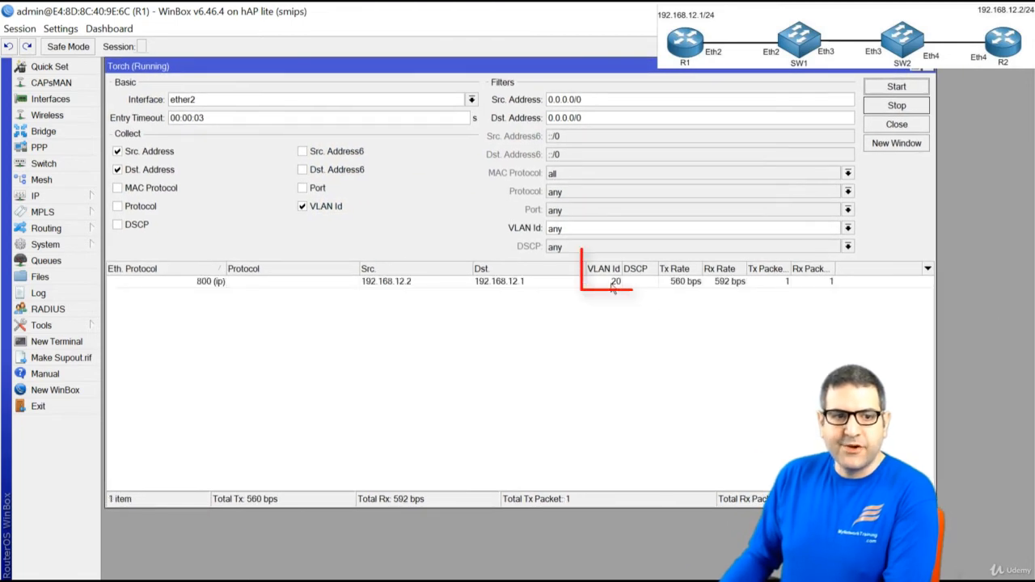
pyautogui.click(612, 285)
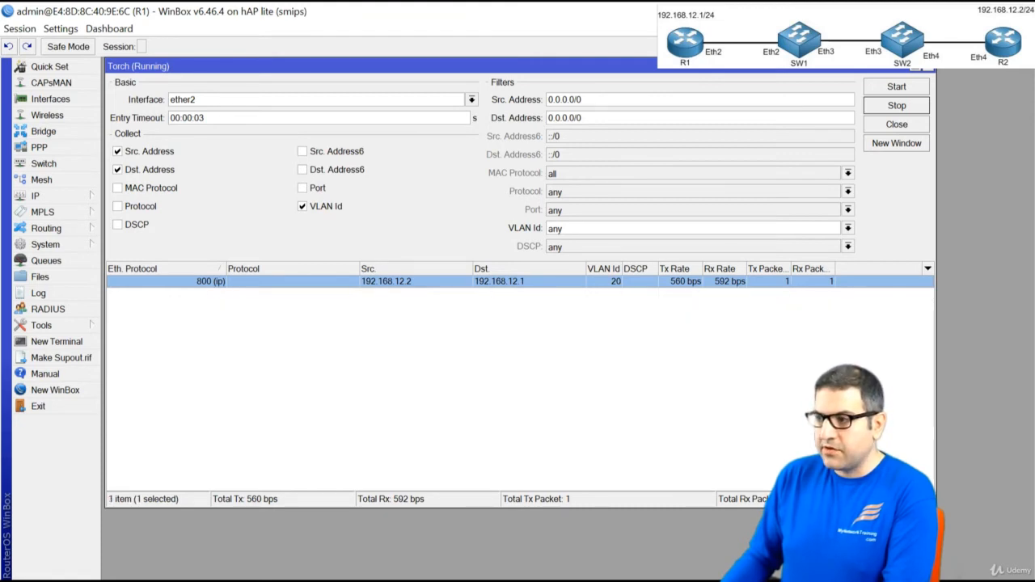
pyautogui.hotkey('alt', 'Tab')
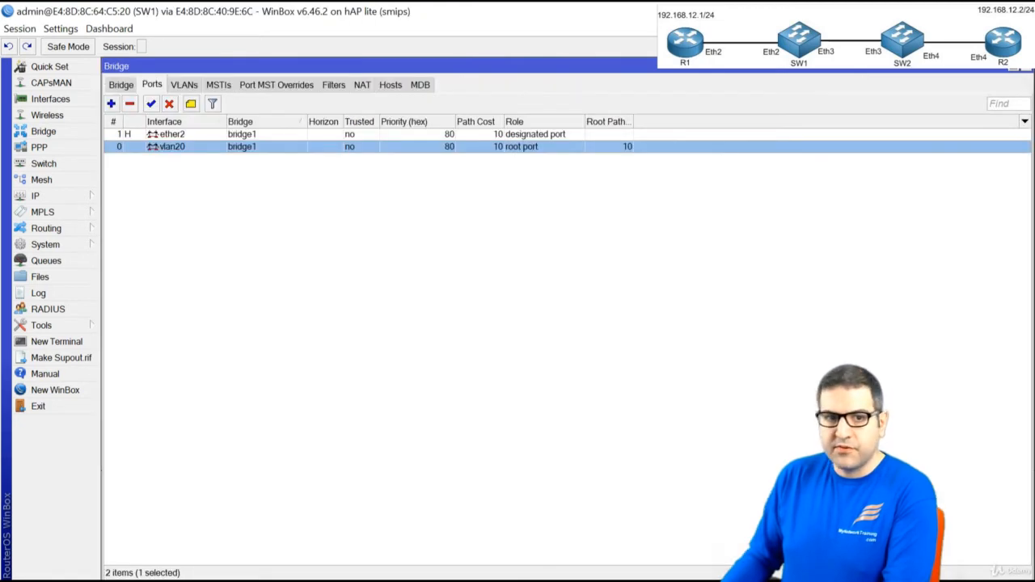
# Close SW1's bridge ports and start Torch on ether2 with VLAN Id, without IPv6 addresses
pyautogui.click(1027, 72)
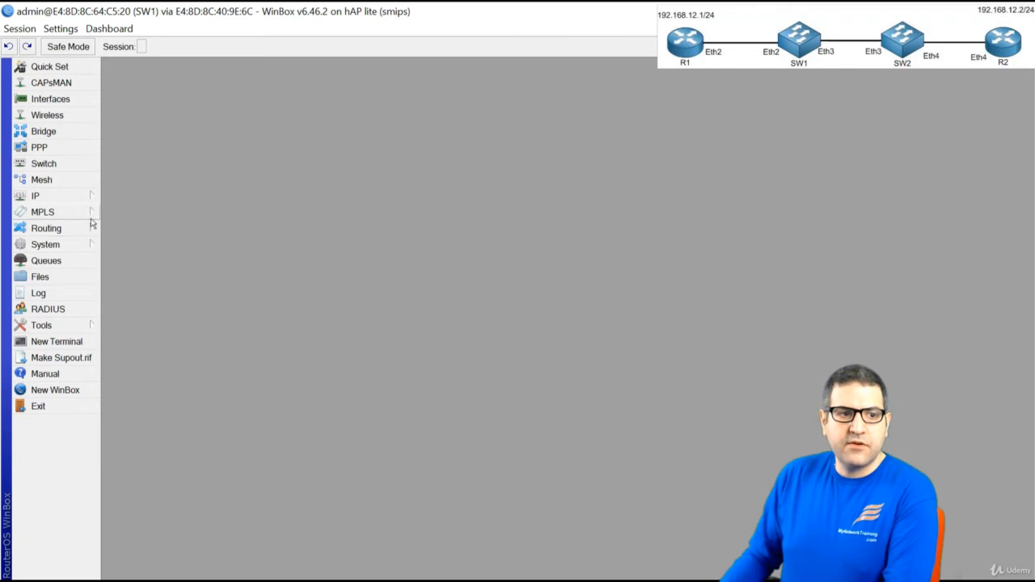
pyautogui.click(66, 328)
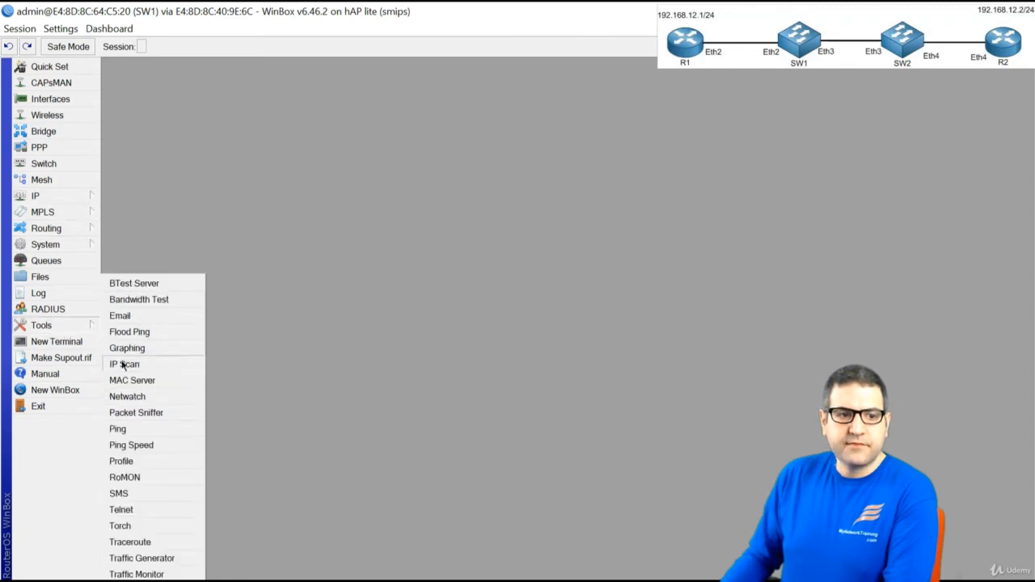
pyautogui.click(158, 527)
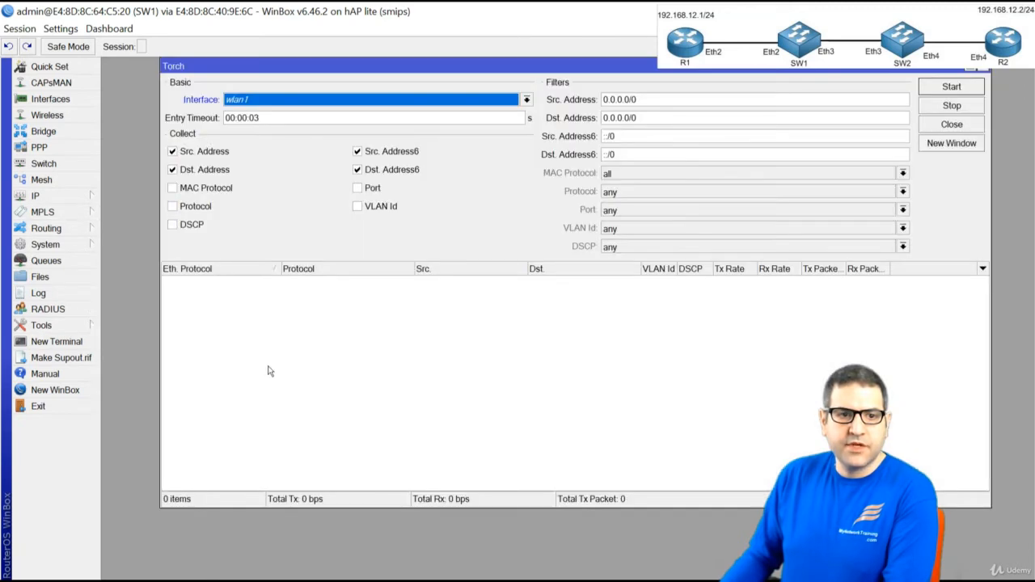
pyautogui.click(277, 101)
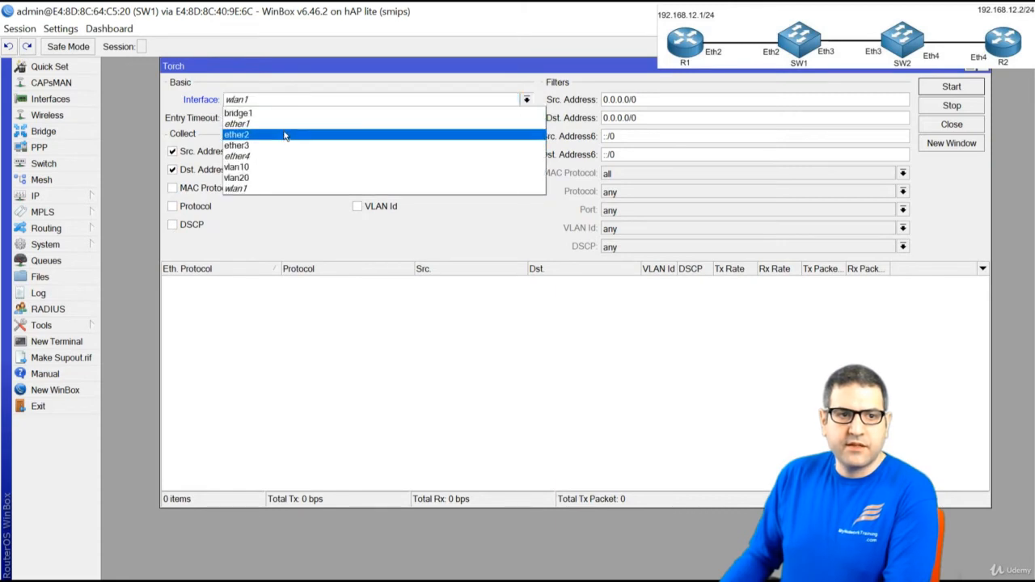
pyautogui.click(285, 135)
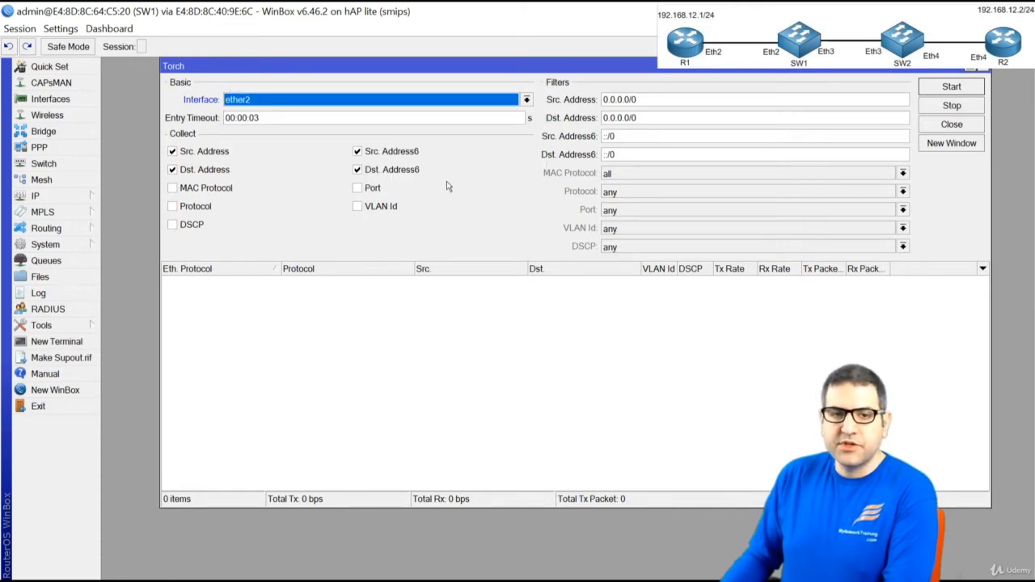
pyautogui.click(367, 208)
pyautogui.click(388, 171)
pyautogui.click(392, 153)
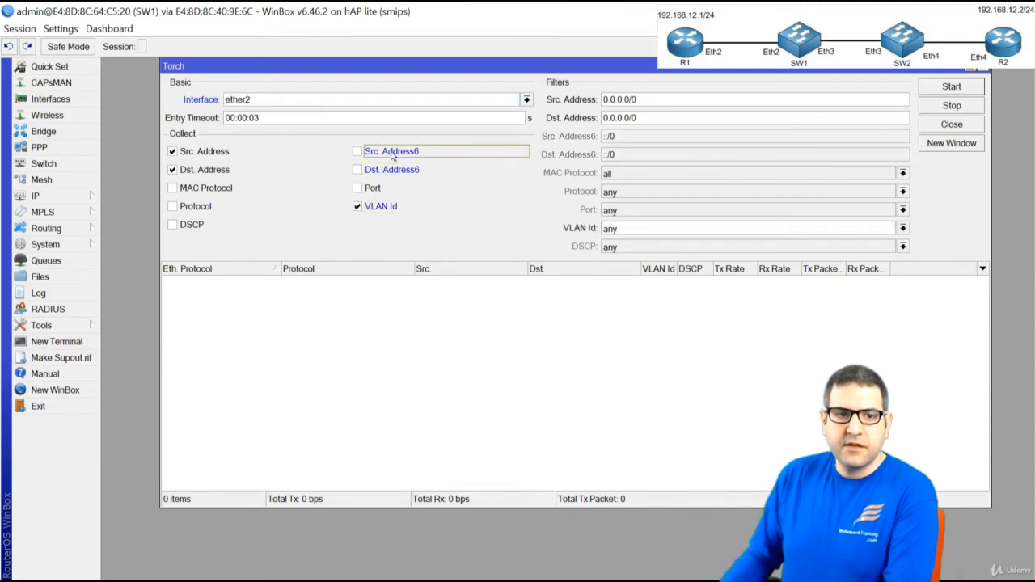
pyautogui.click(970, 87)
# Select the 192.168.12.1→192.168.12.2 VLAN 20 row, then retarget Torch to ether3
pyautogui.moveTo(880, 74); pyautogui.dragTo(820, 77)
pyautogui.click(608, 283)
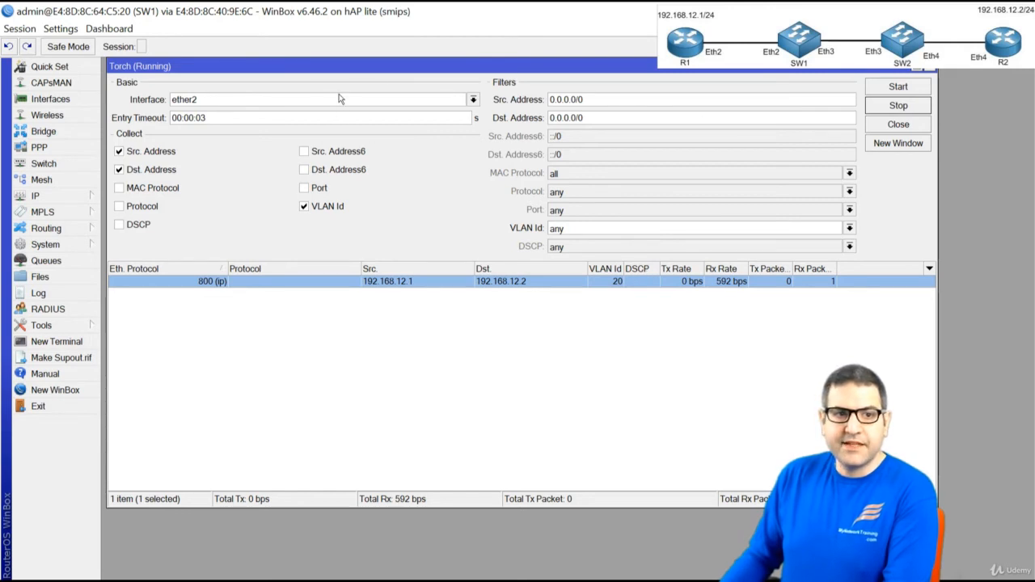
pyautogui.click(340, 98)
pyautogui.click(315, 144)
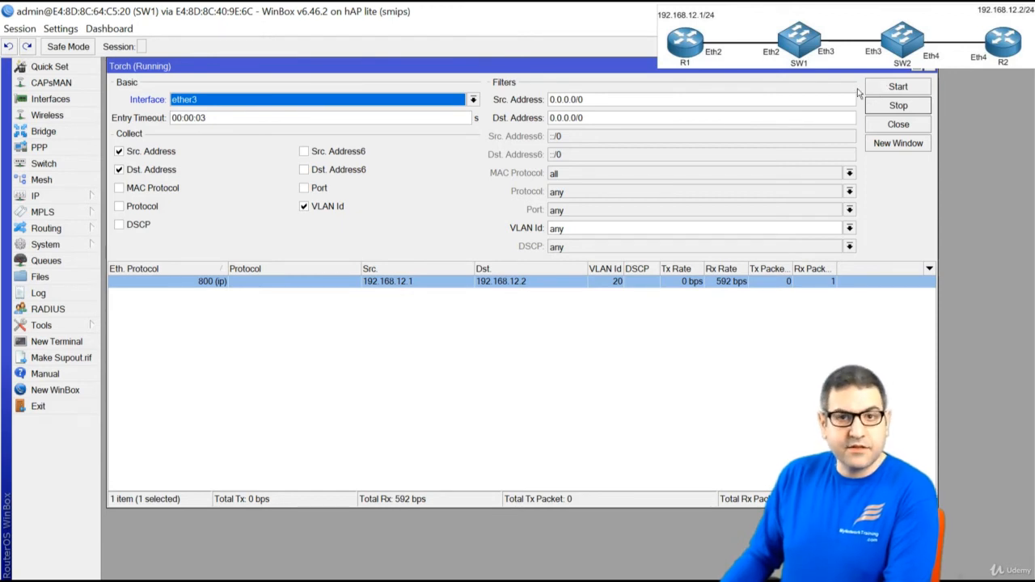
# Restart Torch on SW1's ether3 to see the ping traffic tagged outer VLAN 10
pyautogui.click(894, 87)
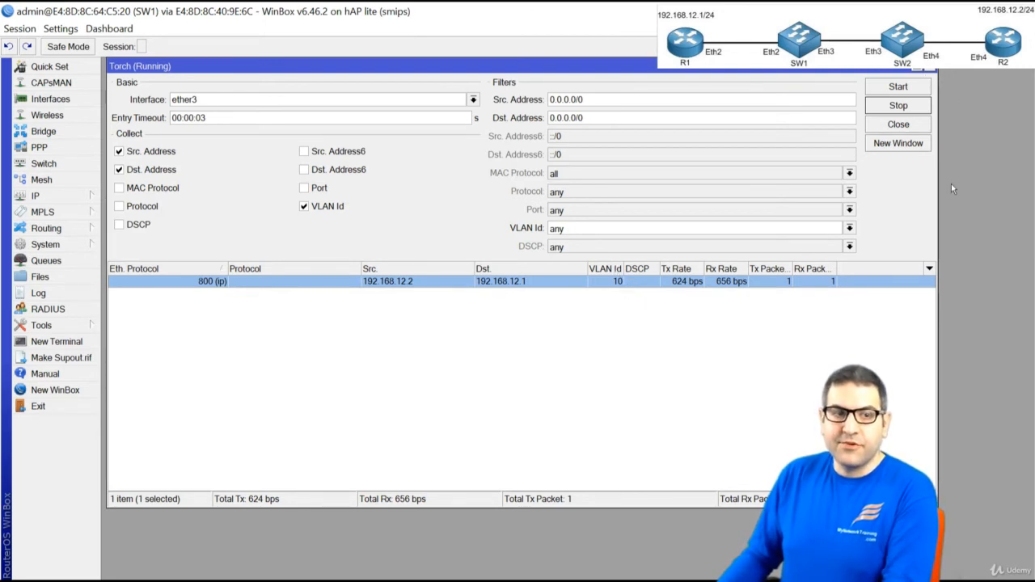
# On SW2, close bridge ports and start Torch on ether3 with VLAN Id, without IPv6 addresses
pyautogui.click(942, 11)
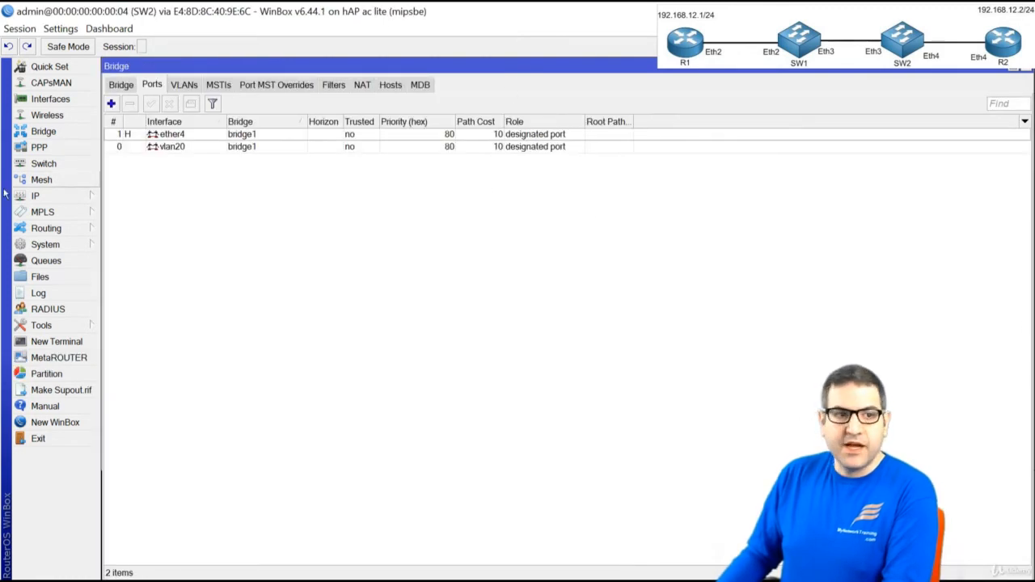
pyautogui.press('Escape')
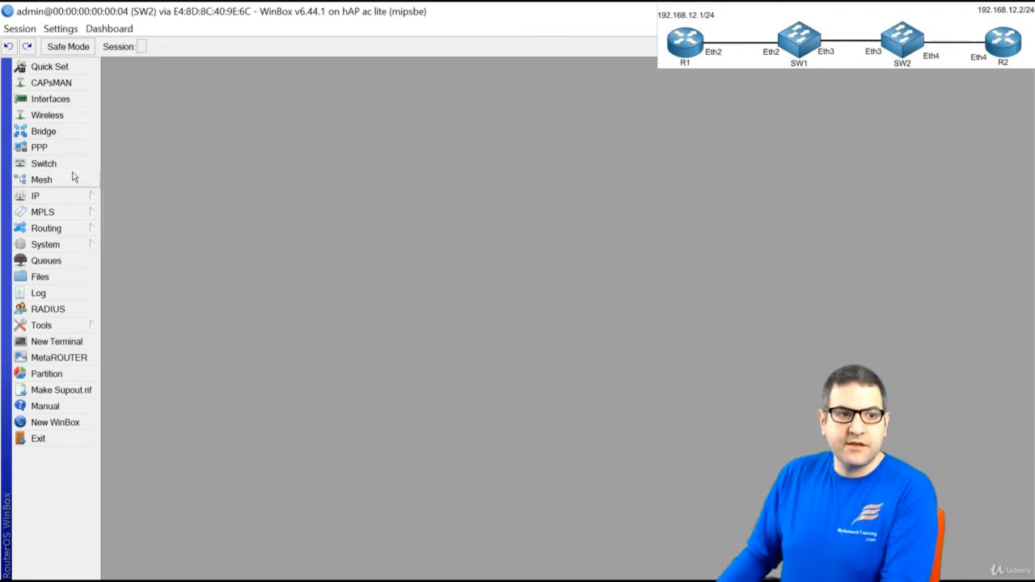
pyautogui.click(70, 330)
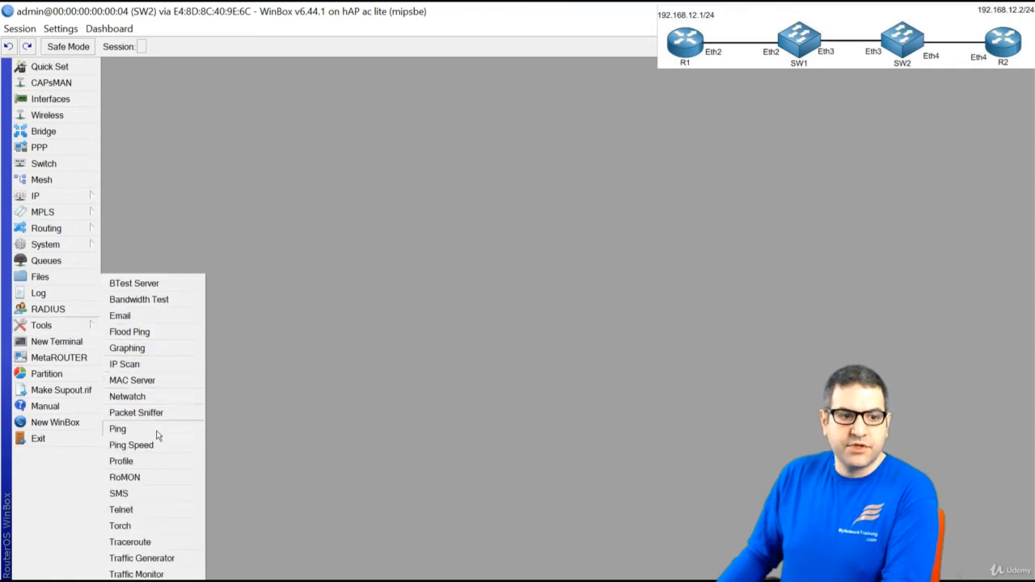
pyautogui.click(151, 521)
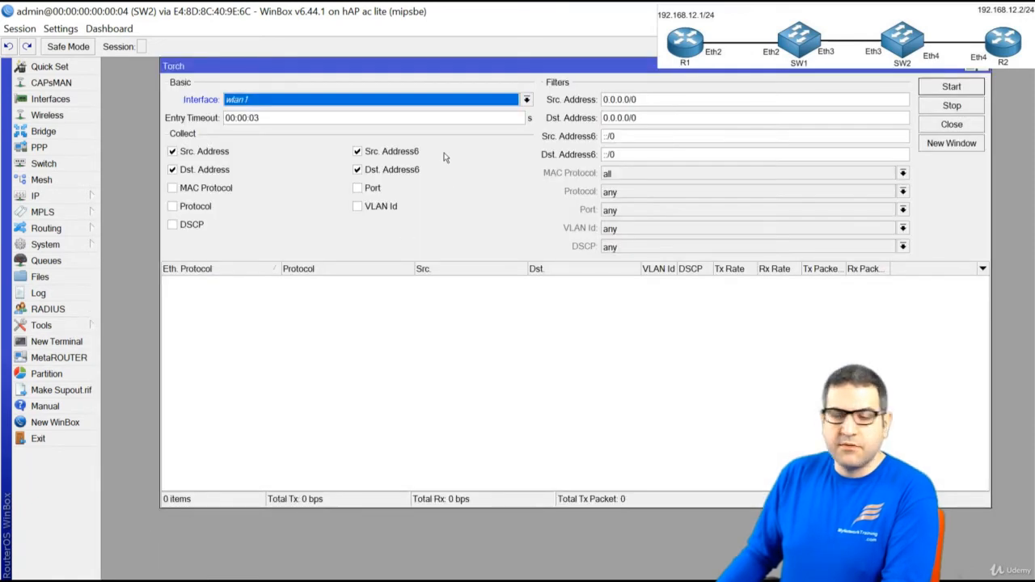
pyautogui.click(364, 102)
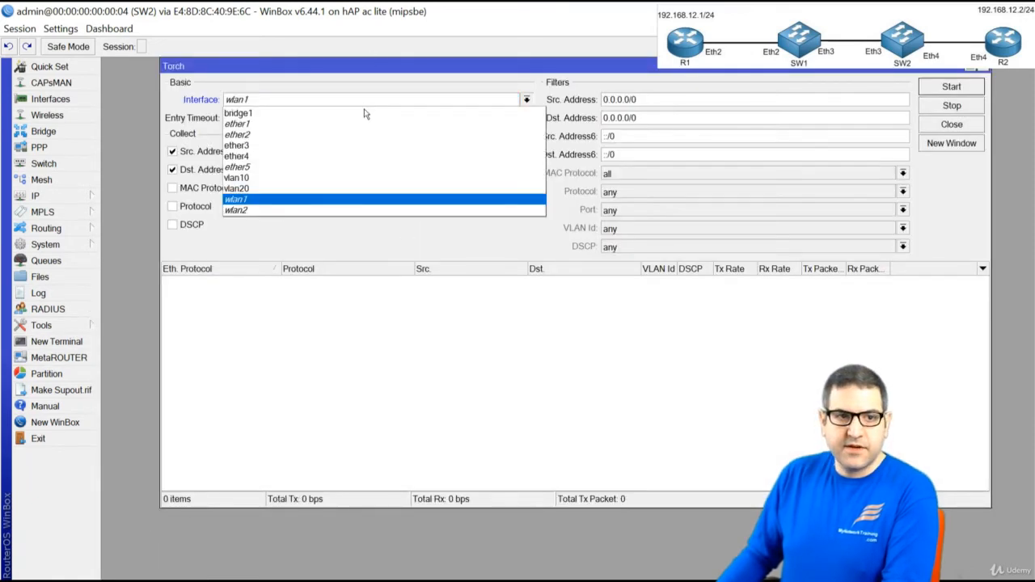
pyautogui.click(331, 146)
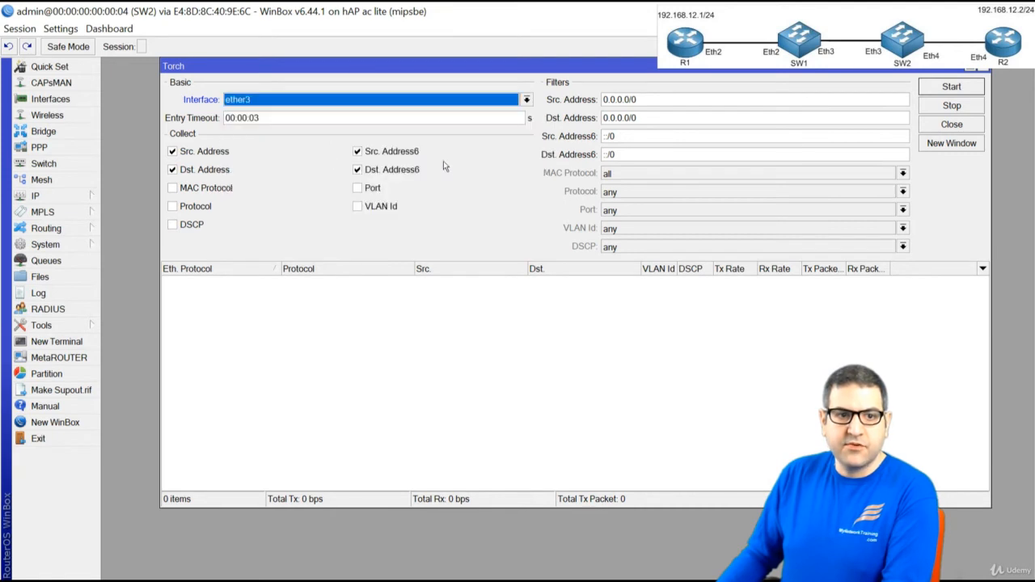
pyautogui.click(386, 169)
pyautogui.click(372, 152)
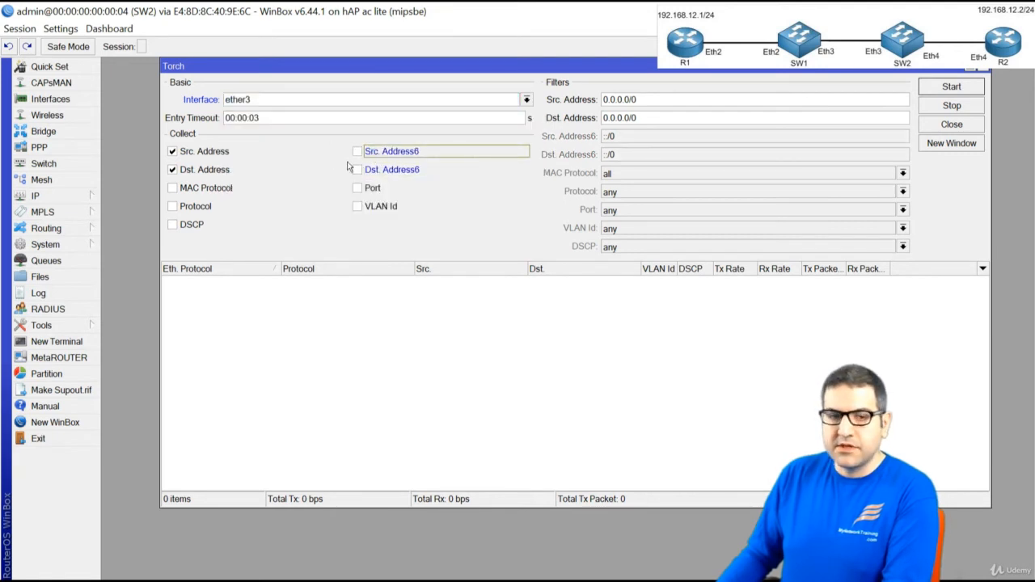
pyautogui.click(358, 206)
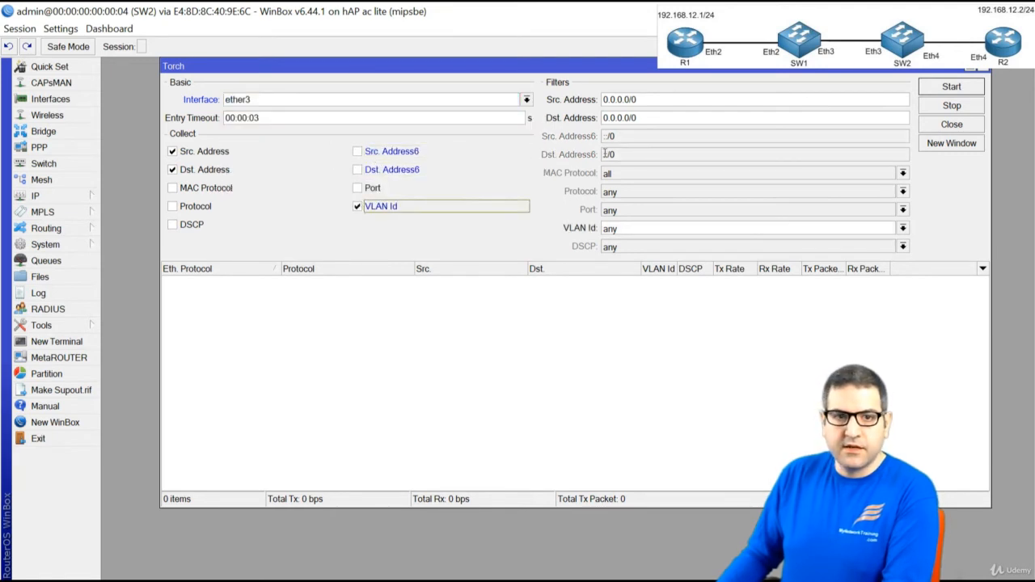
pyautogui.click(950, 87)
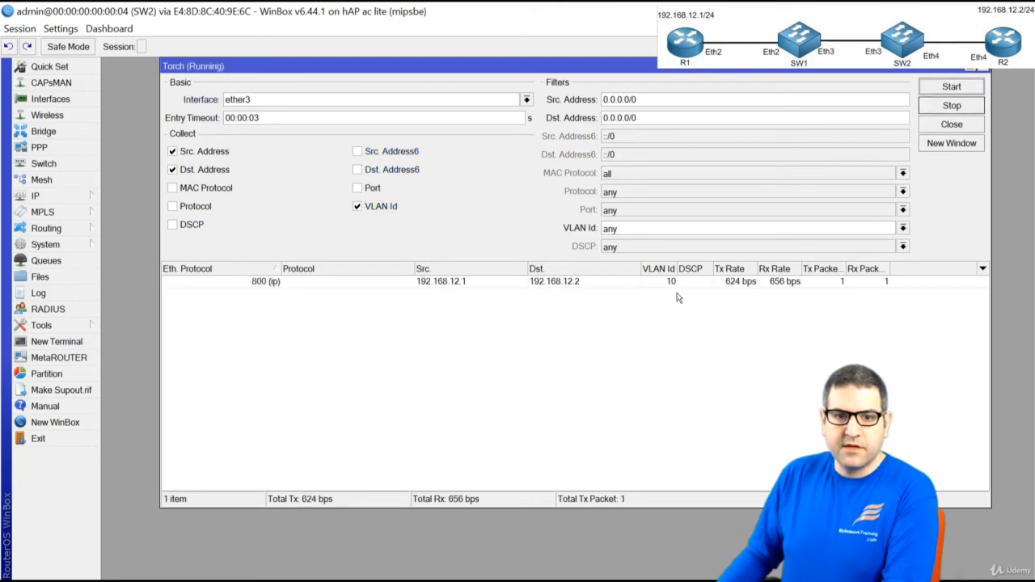
# Select the VLAN 10 traffic row, then rerun Torch on ether4 to show VLAN 20
pyautogui.click(676, 284)
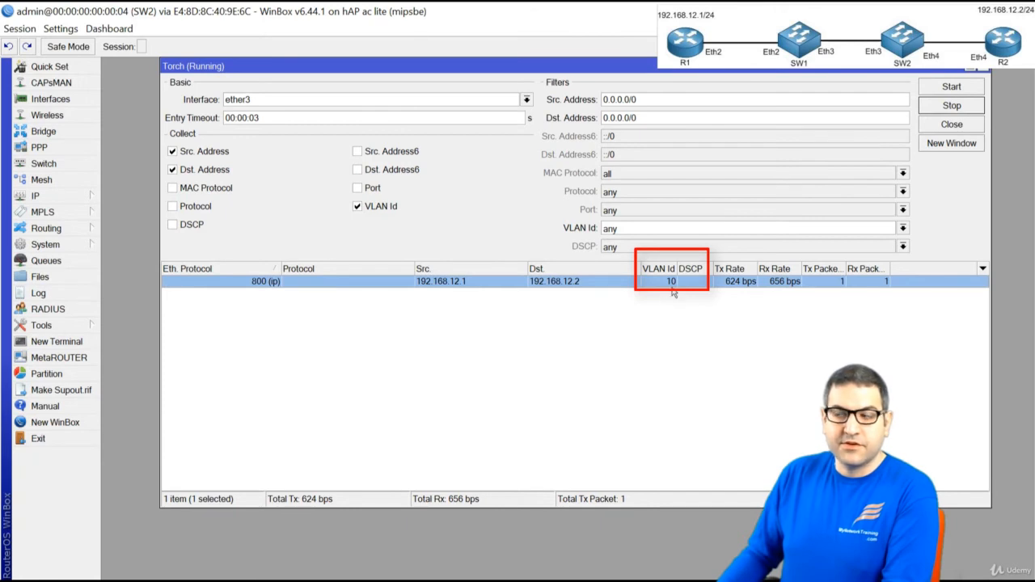
pyautogui.click(406, 100)
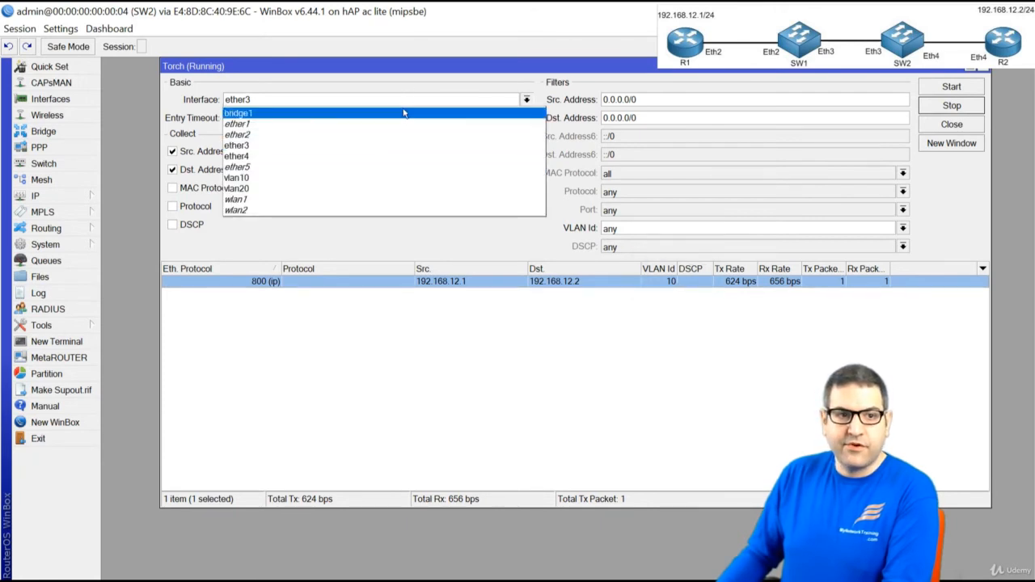
pyautogui.click(380, 159)
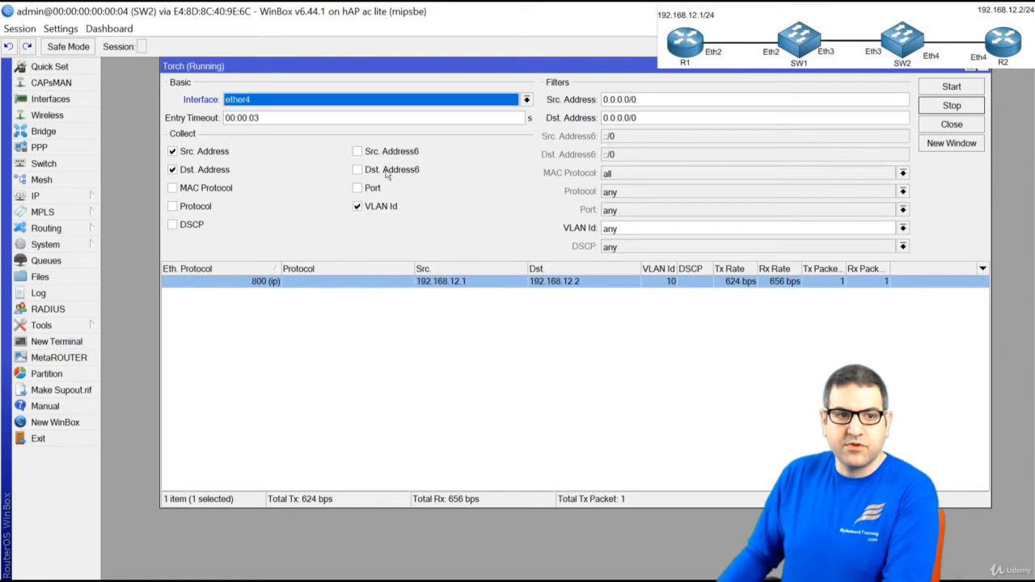
pyautogui.click(960, 85)
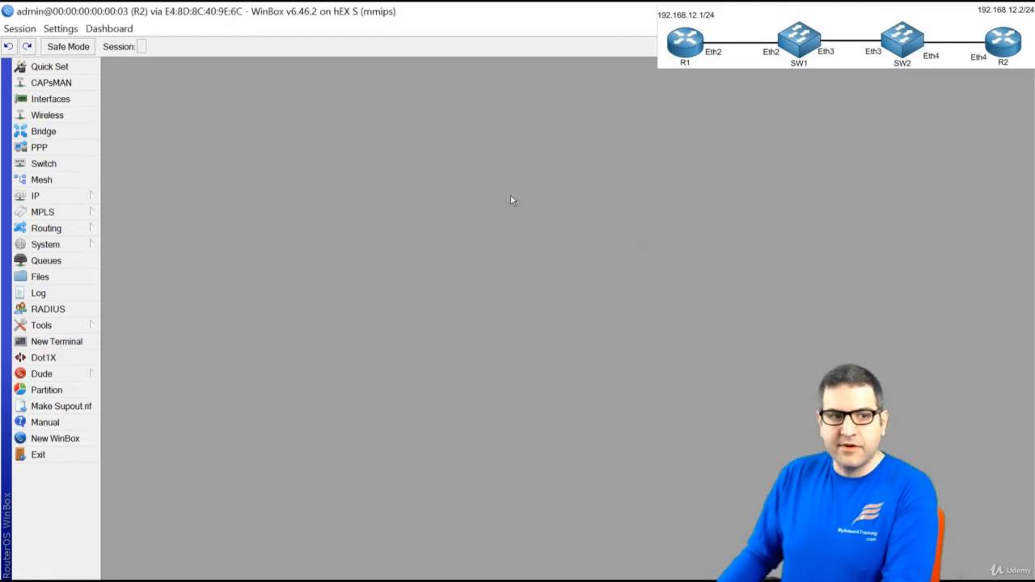
# Set up Torch on R2's ether4 collecting VLAN Id, without IPv6 source and destination addresses
pyautogui.click(91, 325)
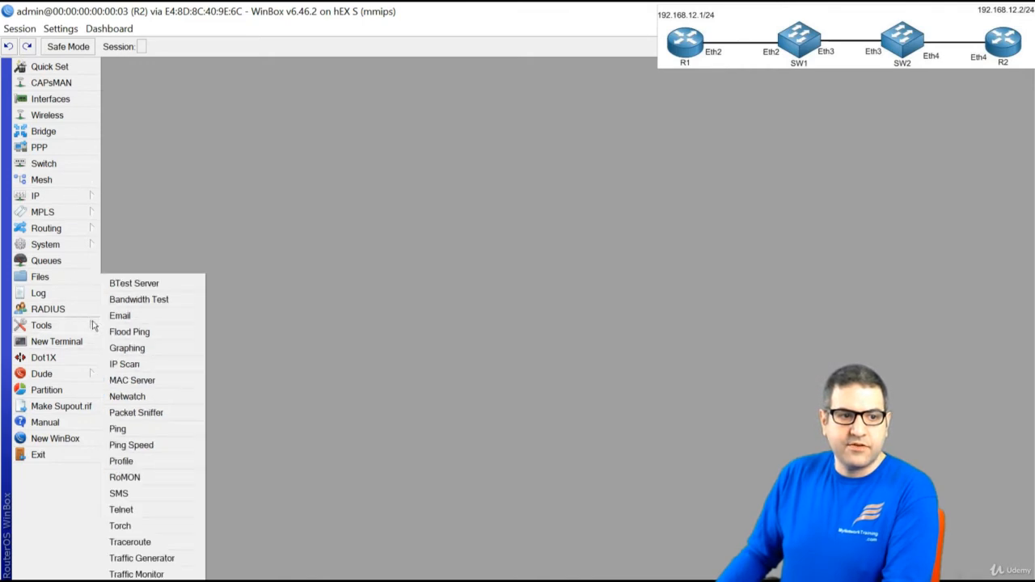
pyautogui.click(154, 527)
pyautogui.click(423, 101)
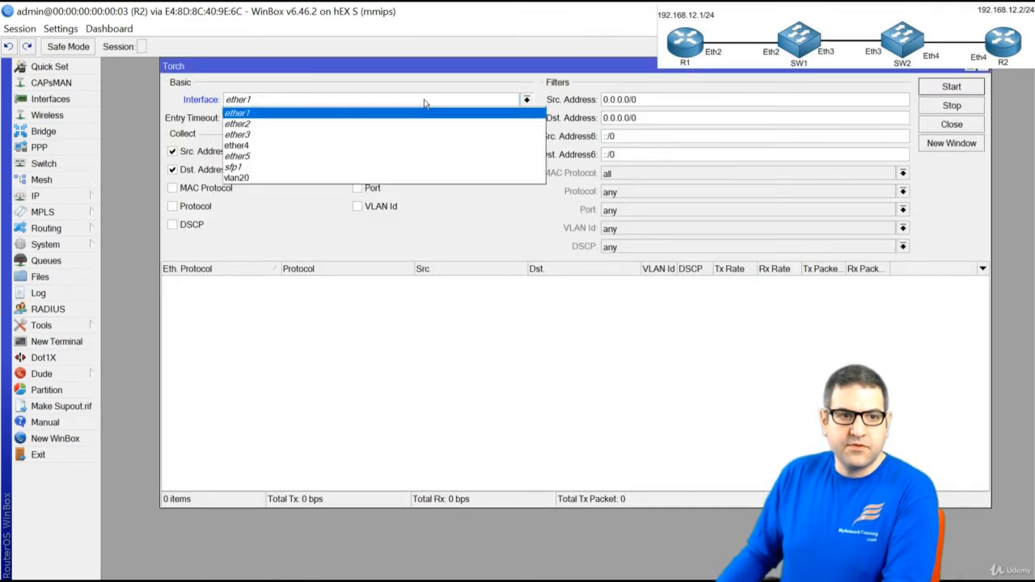
pyautogui.click(399, 144)
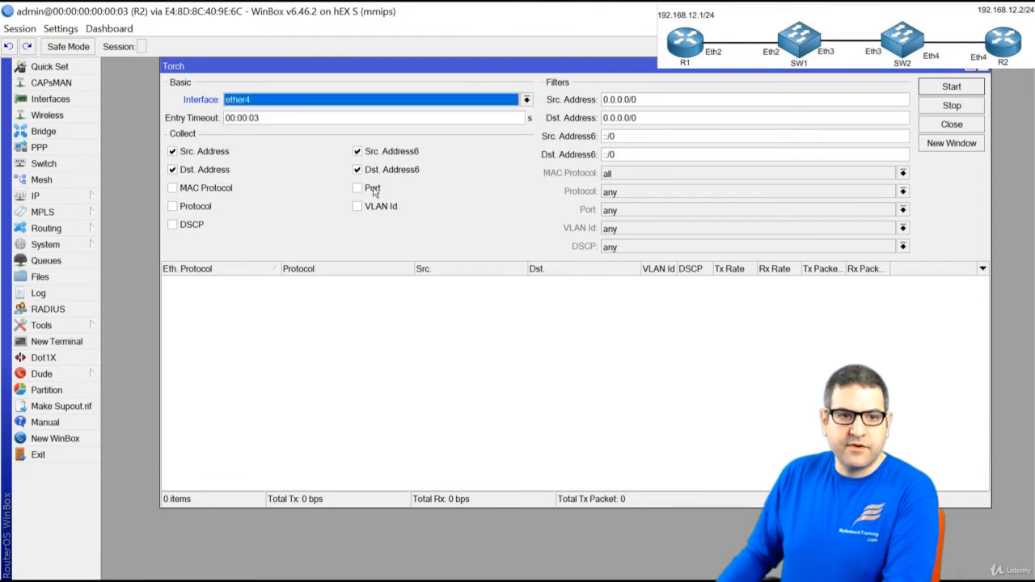
pyautogui.click(394, 208)
pyautogui.click(410, 152)
pyautogui.click(404, 170)
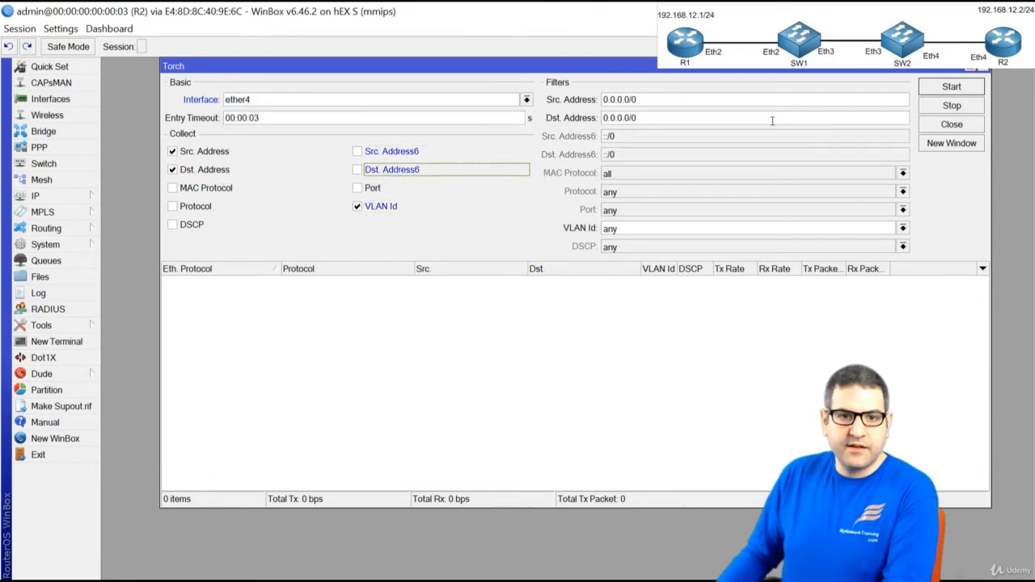
# Start the capture, select the VLAN 20 row, and tick checklist item 8 in PowerPoint
pyautogui.click(970, 87)
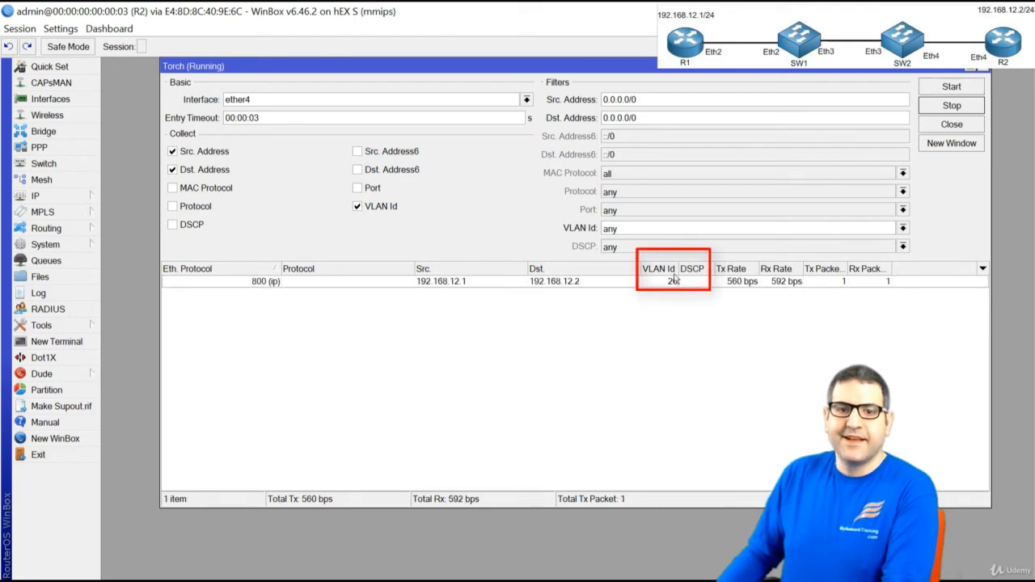
pyautogui.click(661, 283)
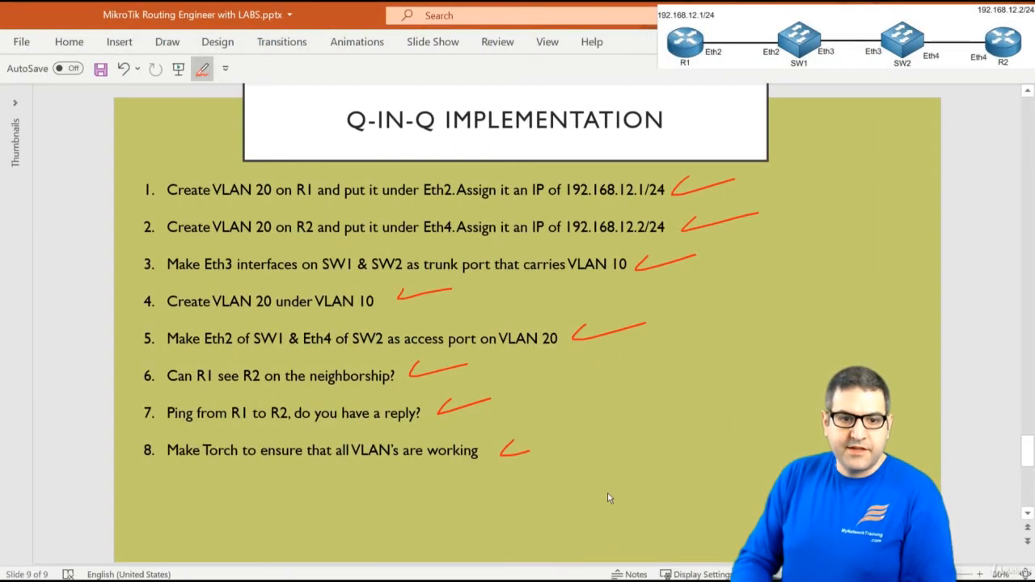
pyautogui.moveTo(529, 451); pyautogui.dragTo(563, 438)
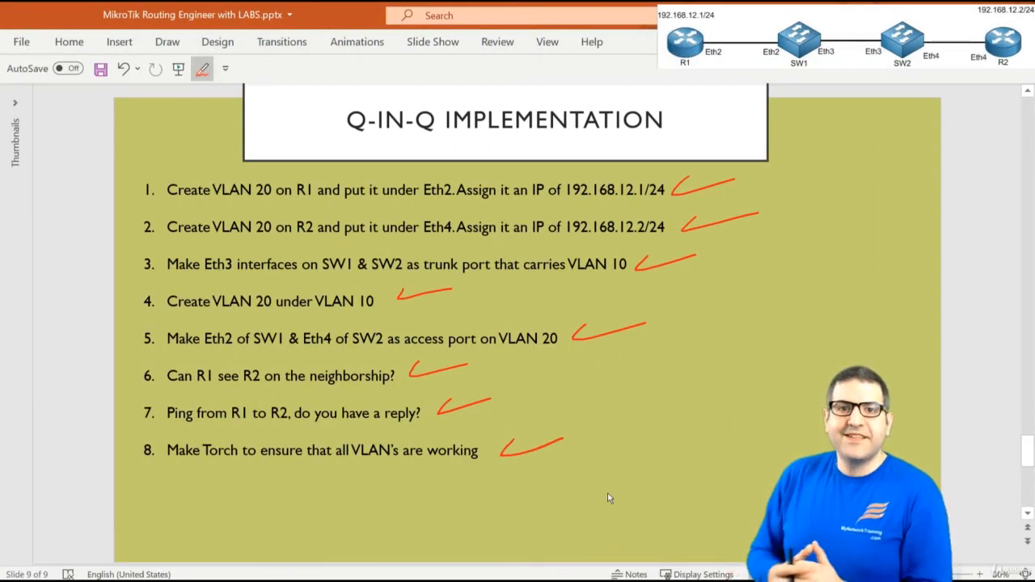
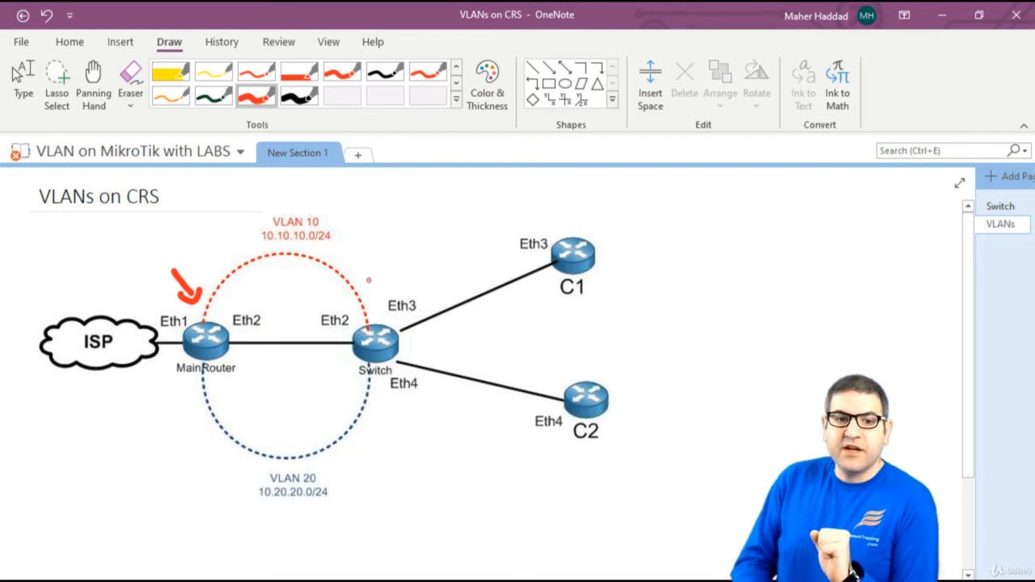
# In red ink, draw an arrow at the Switch and write 10 and 20 beside Eth3 and Eth4
pyautogui.moveTo(367, 273); pyautogui.dragTo(374, 311)
pyautogui.moveTo(364, 298); pyautogui.dragTo(383, 298)
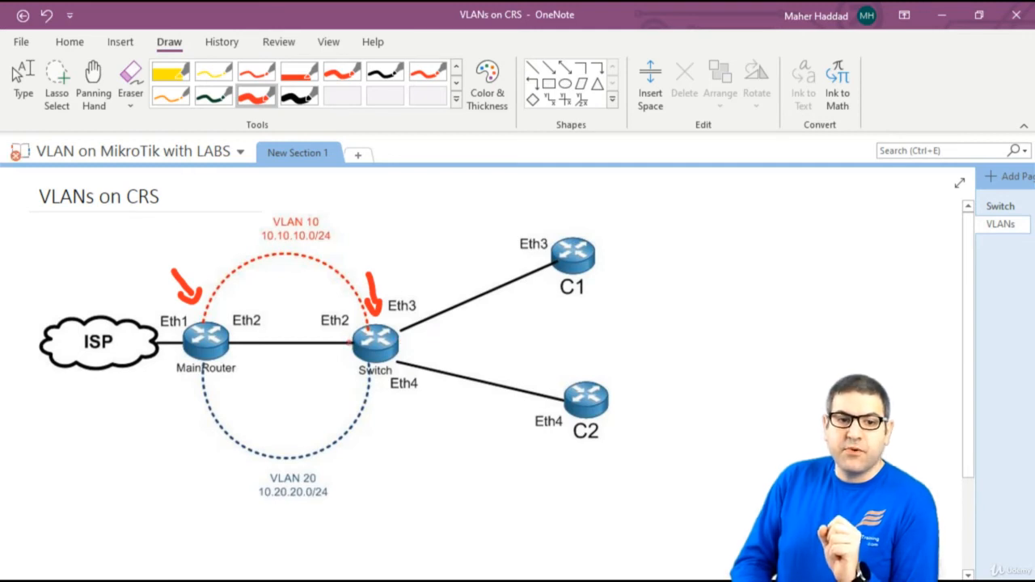
pyautogui.click(400, 332)
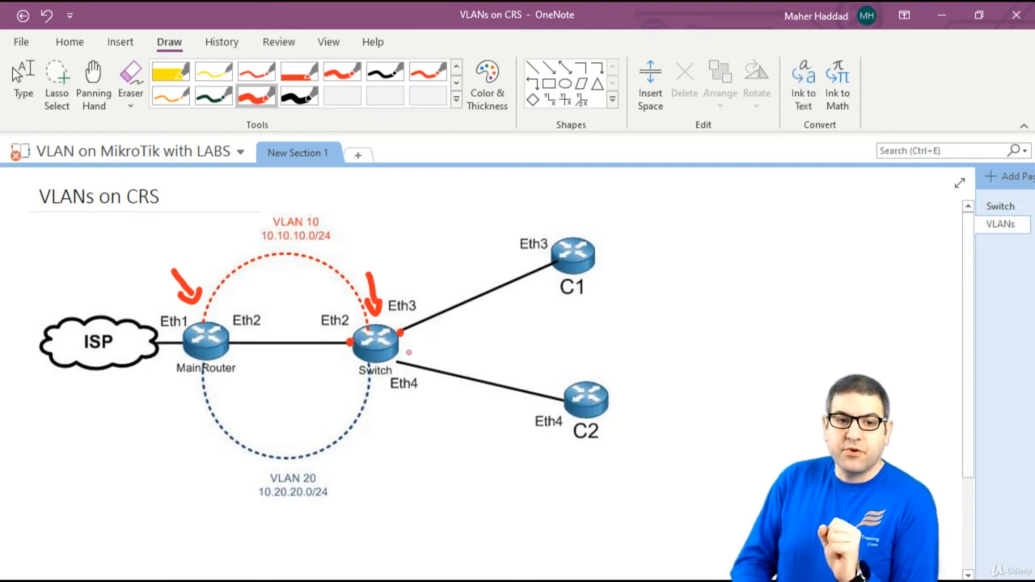
pyautogui.click(394, 359)
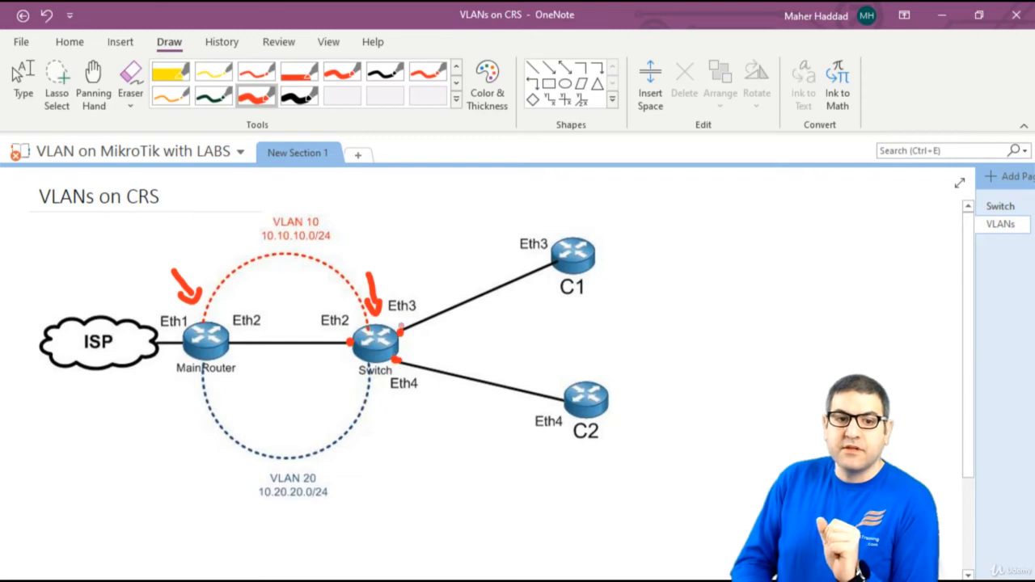
pyautogui.moveTo(397, 269)
pyautogui.mouseDown()
pyautogui.moveTo(398, 283)
pyautogui.moveTo(411, 278)
pyautogui.mouseUp()
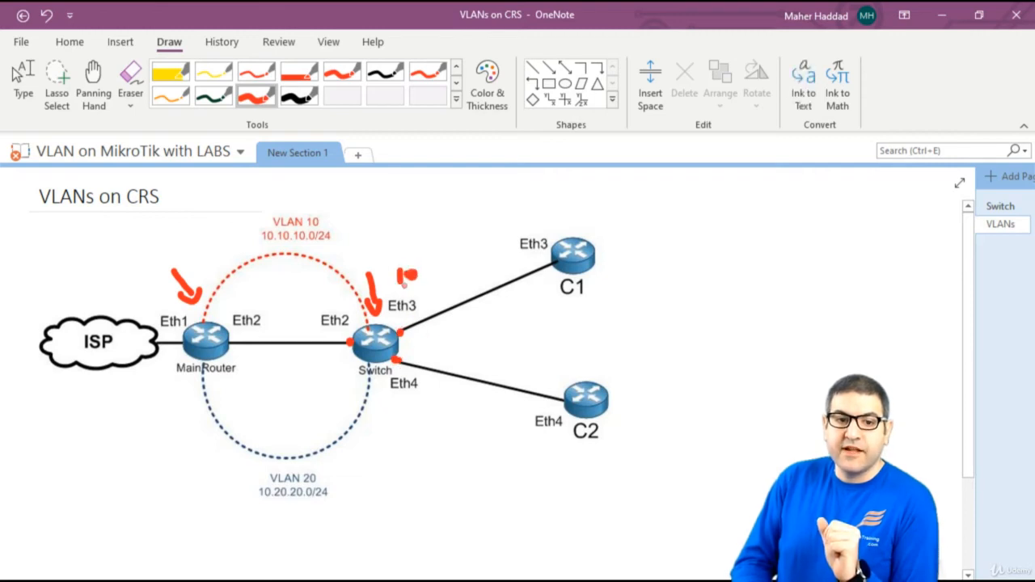
pyautogui.moveTo(402, 398); pyautogui.dragTo(413, 418)
pyautogui.moveTo(422, 405); pyautogui.dragTo(429, 411)
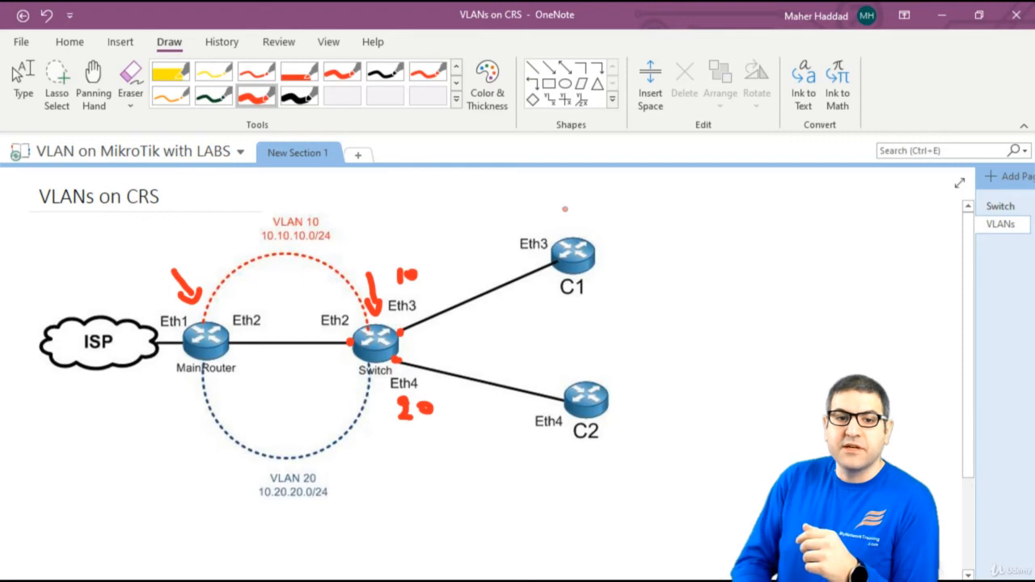
# Write the address range 10.10.10.X above client C1
pyautogui.moveTo(559, 199)
pyautogui.mouseDown()
pyautogui.moveTo(560, 215)
pyautogui.moveTo(576, 200)
pyautogui.moveTo(647, 212)
pyautogui.mouseUp()
pyautogui.click(592, 207)
pyautogui.click(636, 208)
pyautogui.moveTo(664, 199); pyautogui.dragTo(713, 212)
pyautogui.click(680, 209)
pyautogui.moveTo(715, 193); pyautogui.dragTo(684, 224)
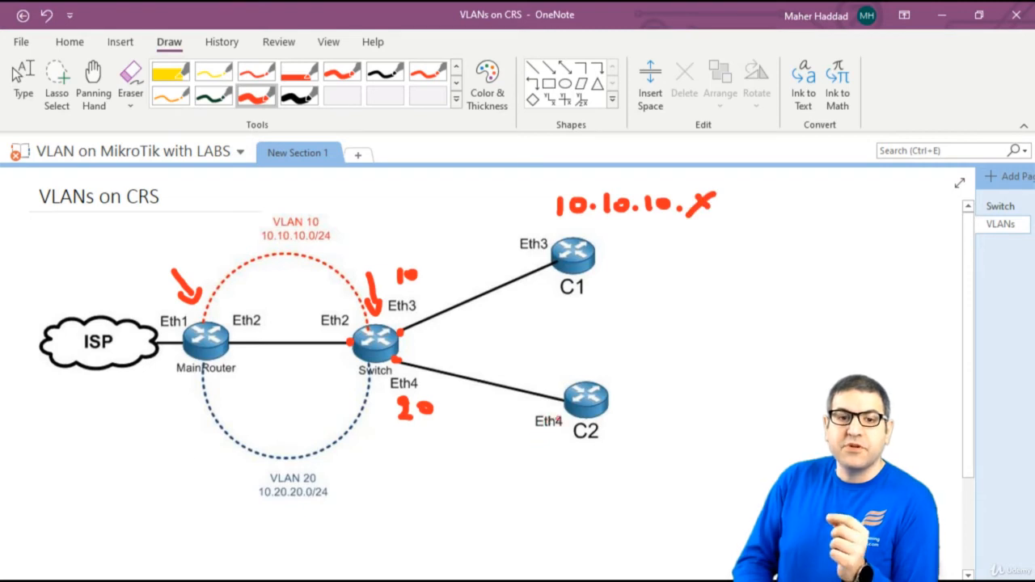
# Write the address range 10.20.20. below client C2
pyautogui.moveTo(538, 449)
pyautogui.mouseDown()
pyautogui.moveTo(536, 468)
pyautogui.moveTo(552, 455)
pyautogui.moveTo(597, 465)
pyautogui.moveTo(606, 450)
pyautogui.moveTo(644, 464)
pyautogui.moveTo(657, 451)
pyautogui.moveTo(692, 459)
pyautogui.moveTo(681, 459)
pyautogui.mouseUp()
pyautogui.click(570, 460)
pyautogui.click(620, 460)
pyautogui.click(668, 453)
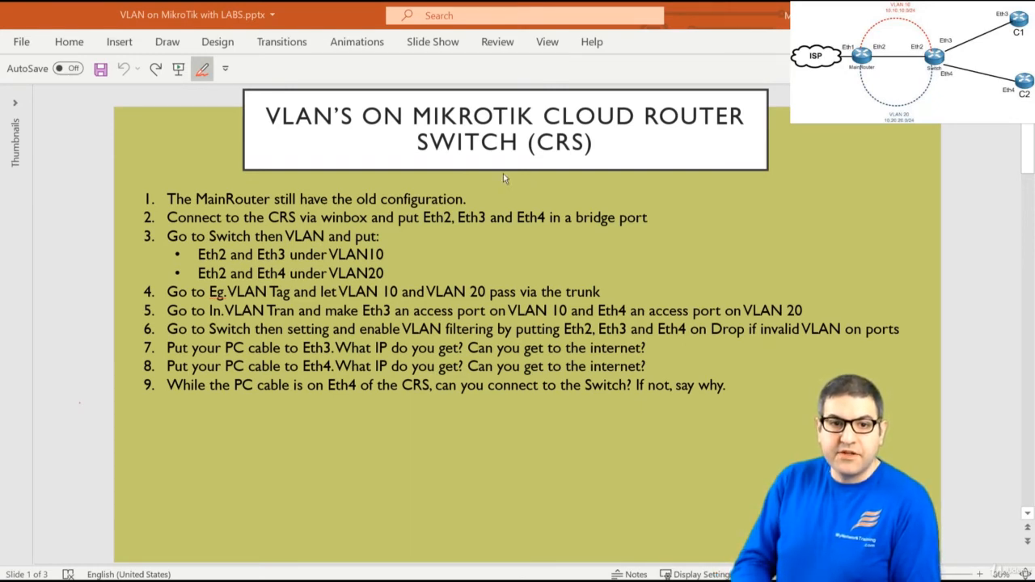
# Draw a check mark beside item 1 on the CRS VLAN lab slide
pyautogui.moveTo(476, 199); pyautogui.dragTo(525, 187)
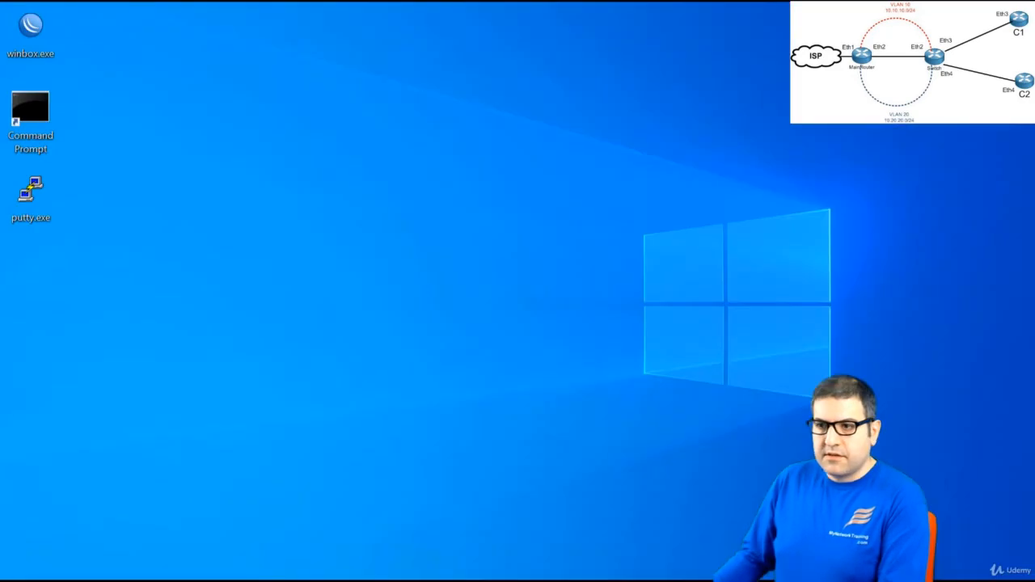
# Launch WinBox and connect to the CRS109 Switch from the Neighbors list
pyautogui.doubleClick(310, 50)
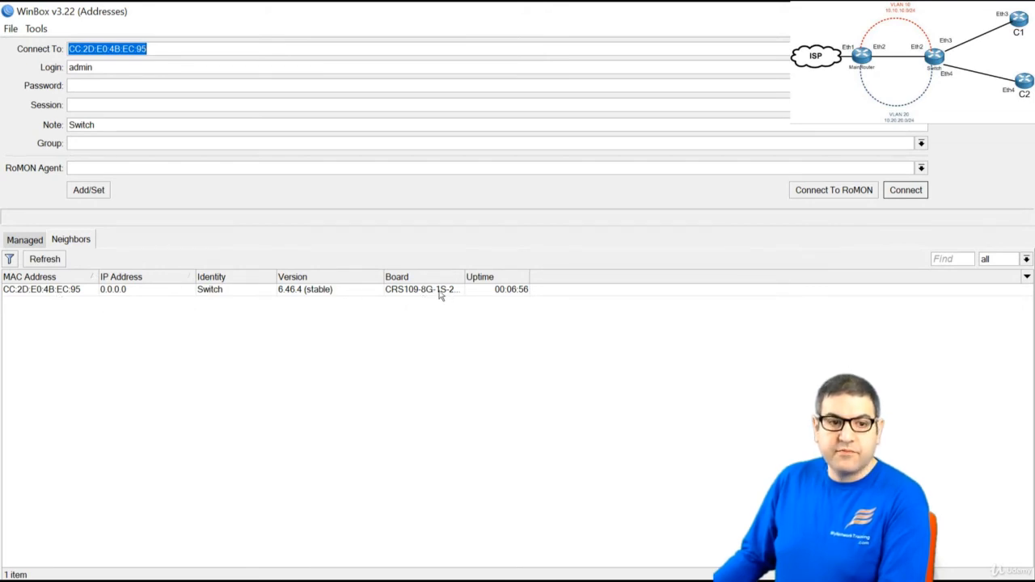
pyautogui.click(47, 292)
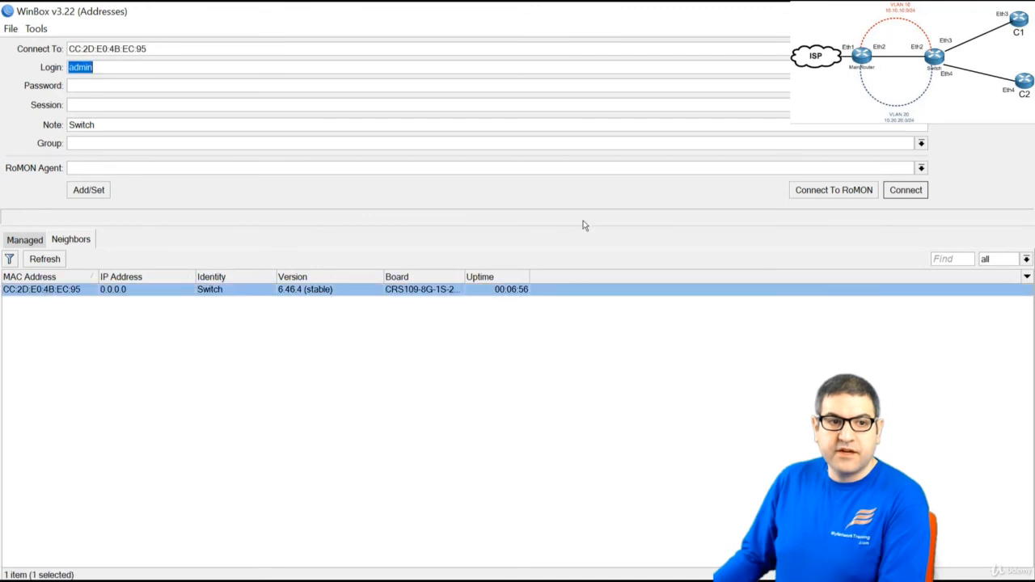
pyautogui.click(907, 190)
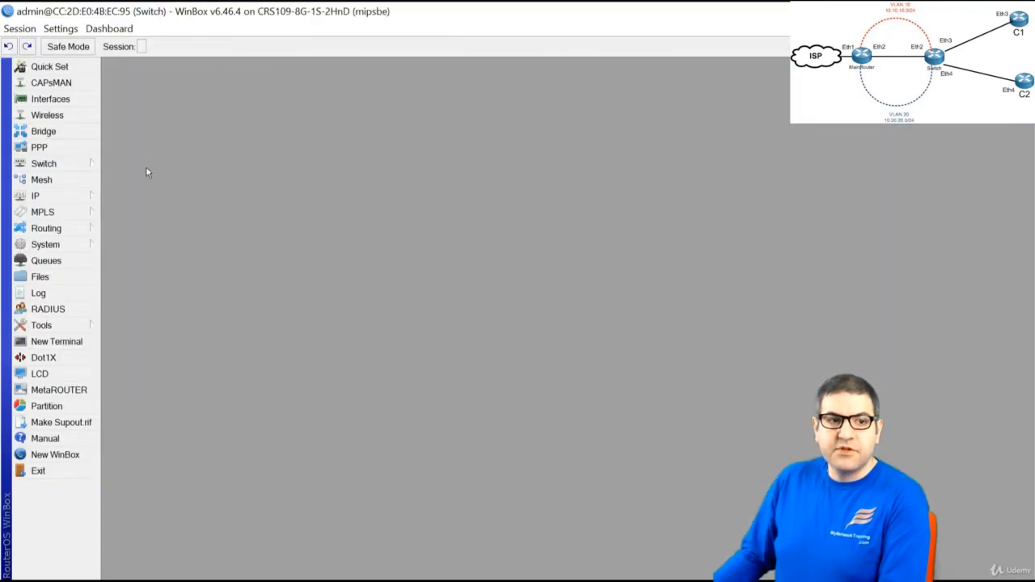
pyautogui.click(63, 343)
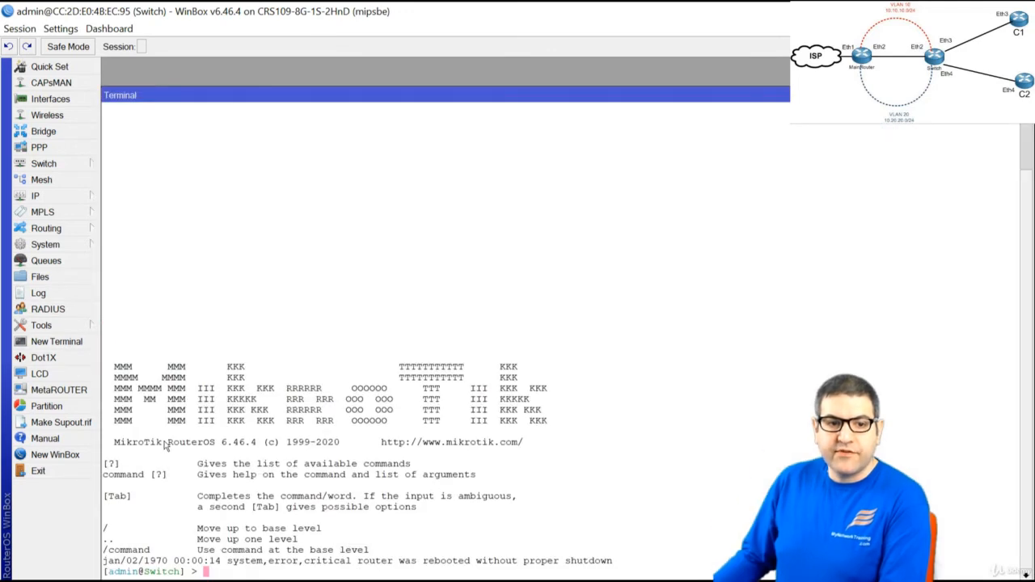
pyautogui.write('export')
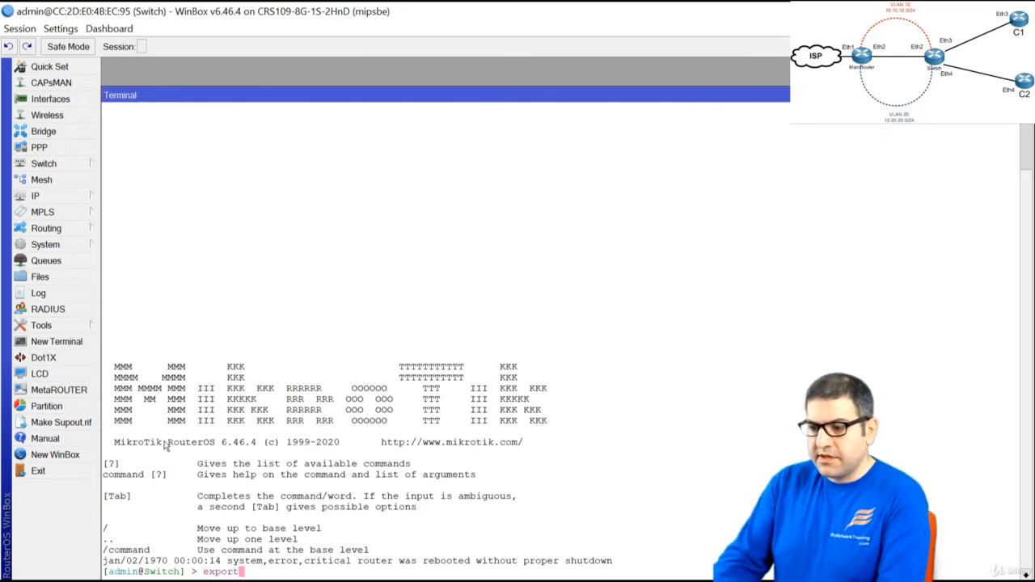
pyautogui.press('Return')
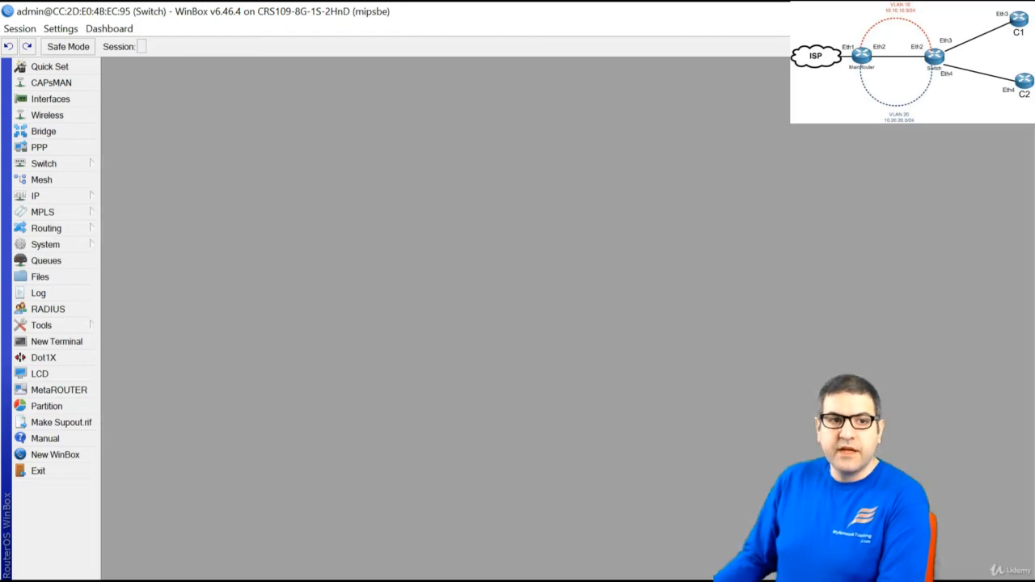
# Create a new bridge named bridge1
pyautogui.click(78, 135)
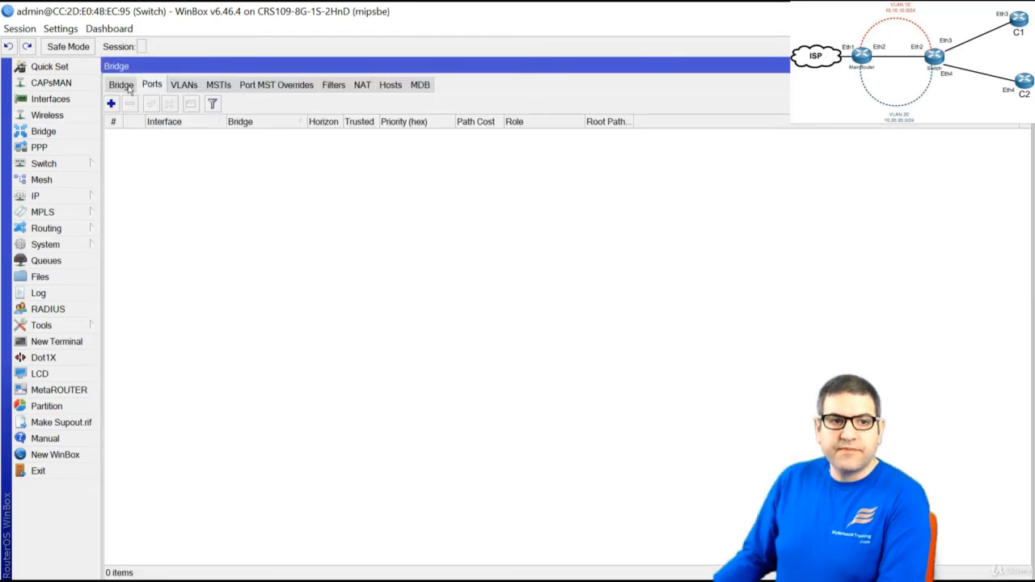
pyautogui.click(127, 87)
pyautogui.click(112, 104)
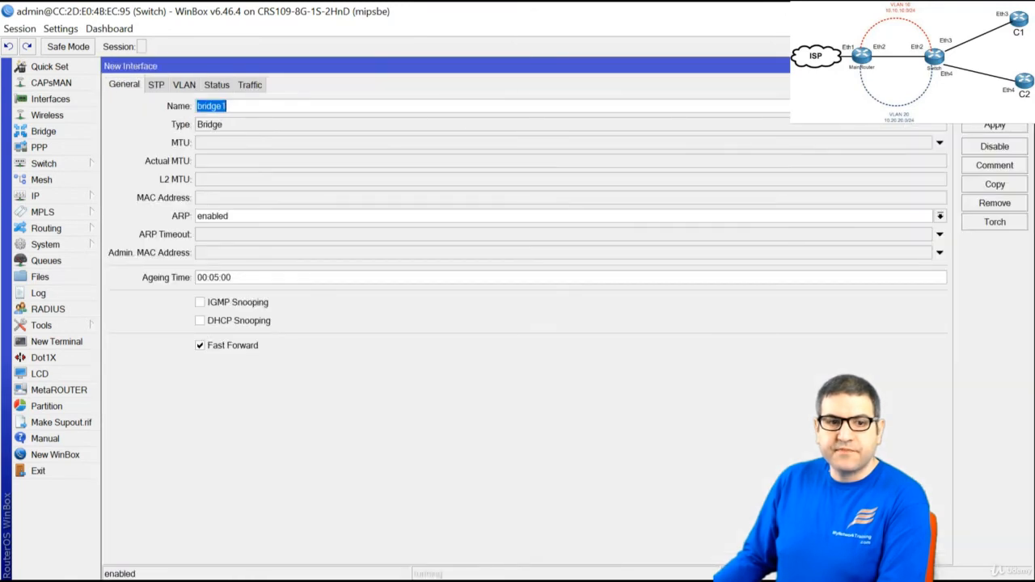
pyautogui.press('Return')
# Add ether2 and ether3 as ports of bridge1
pyautogui.click(150, 84)
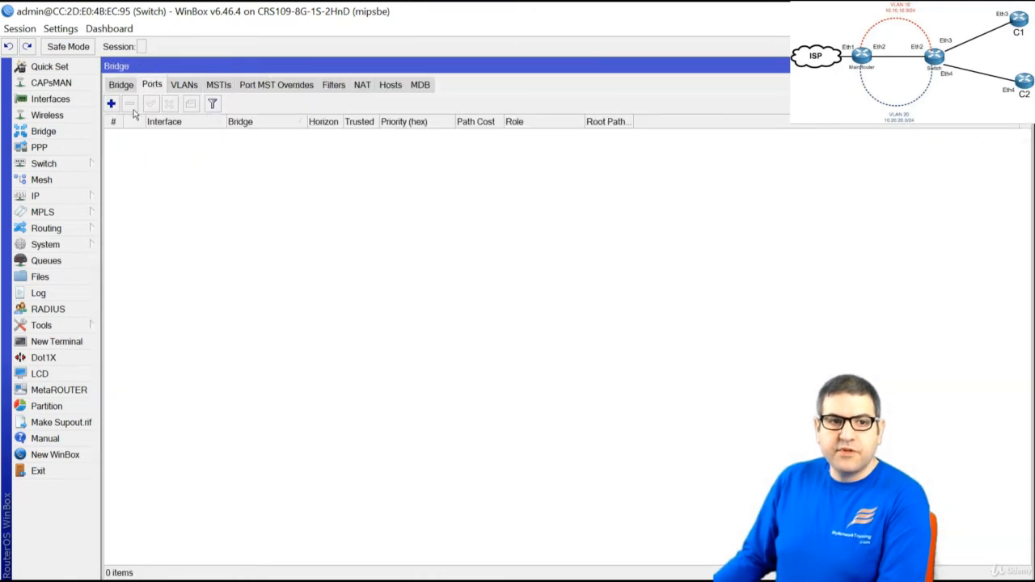
pyautogui.click(111, 103)
pyautogui.click(181, 108)
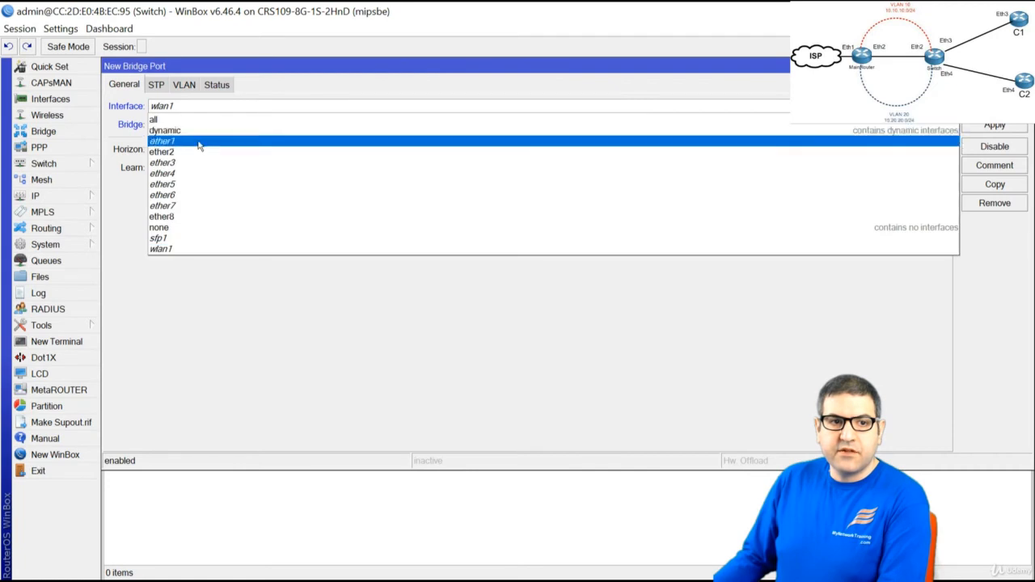
pyautogui.click(194, 152)
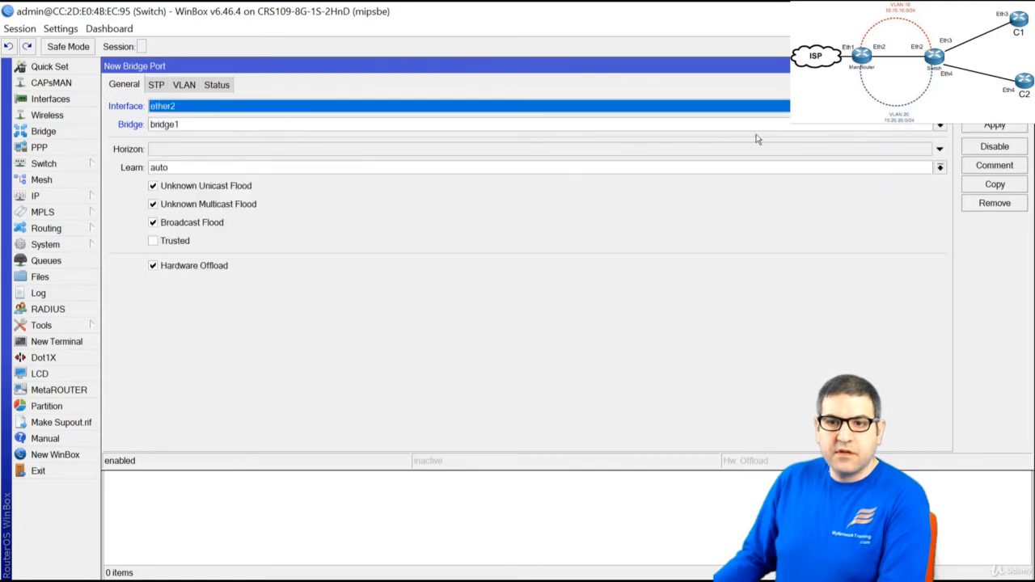
pyautogui.click(1001, 128)
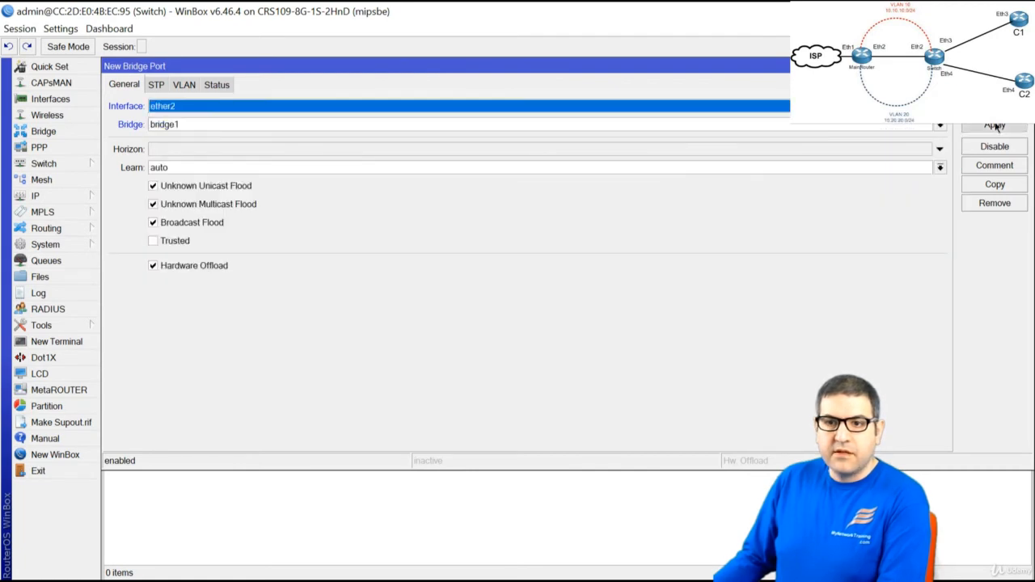
pyautogui.click(995, 185)
pyautogui.click(312, 123)
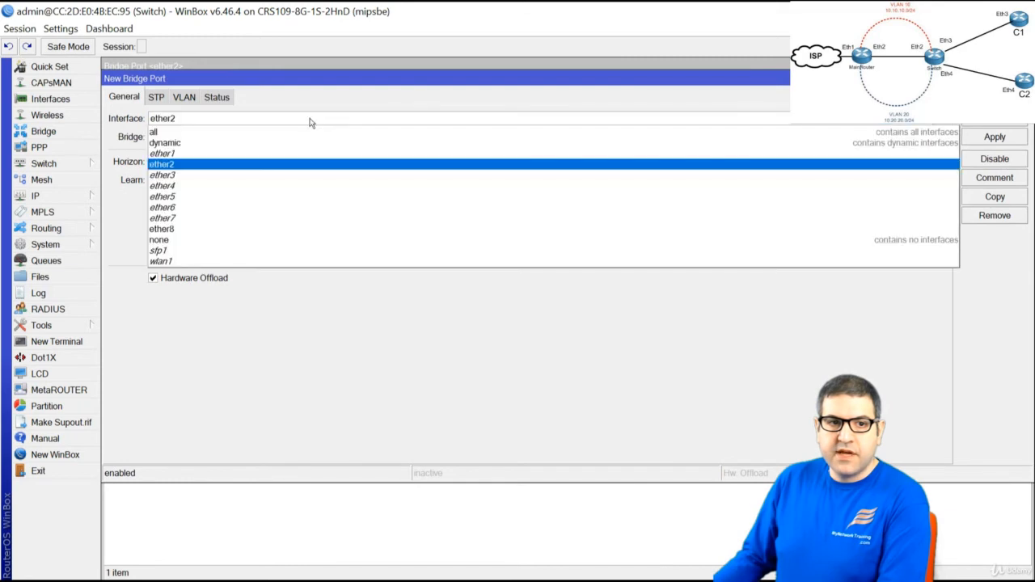
pyautogui.click(296, 175)
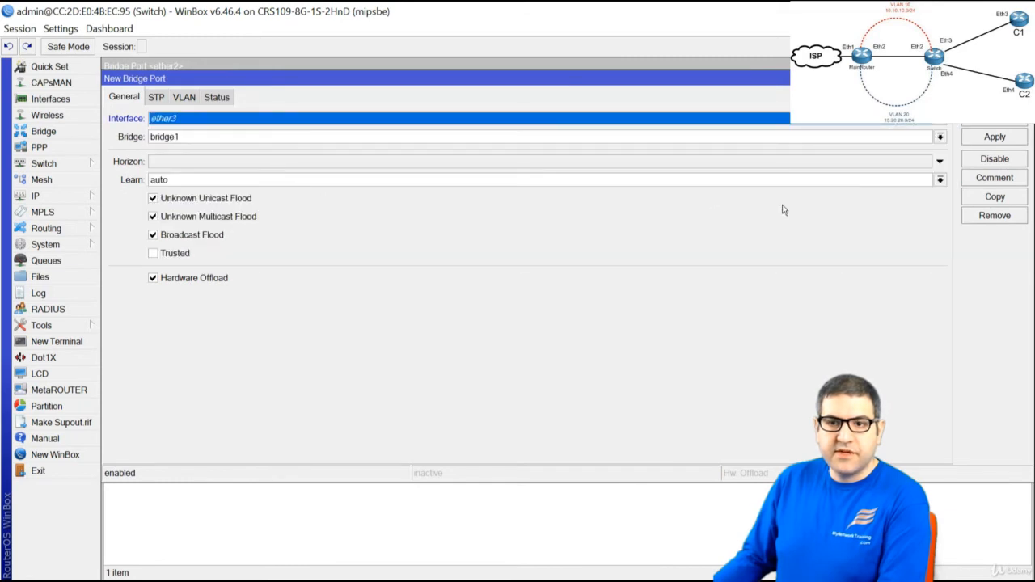
pyautogui.click(996, 138)
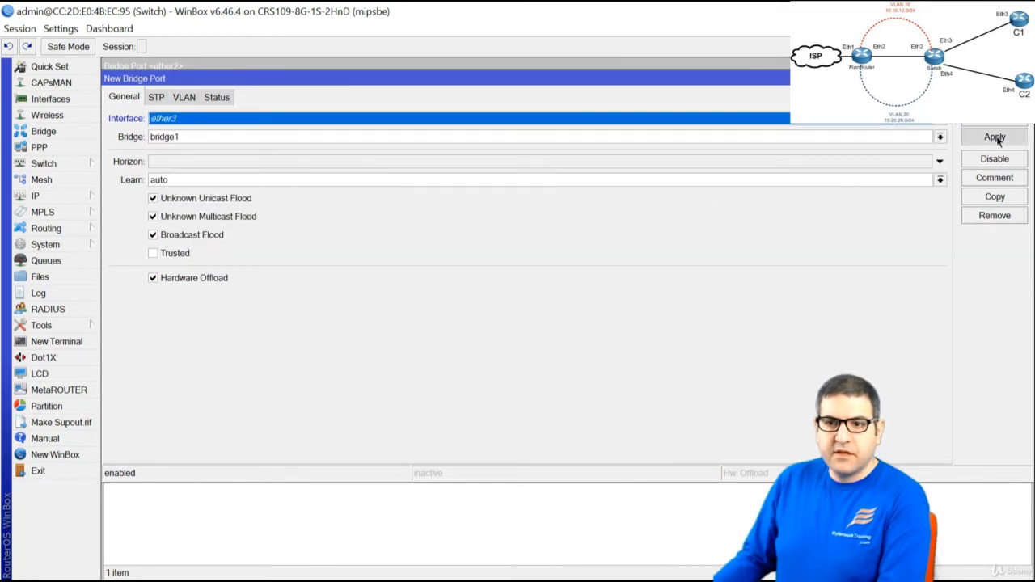
# Add ether4 as a third bridge1 port and close the port windows
pyautogui.click(985, 198)
pyautogui.click(227, 134)
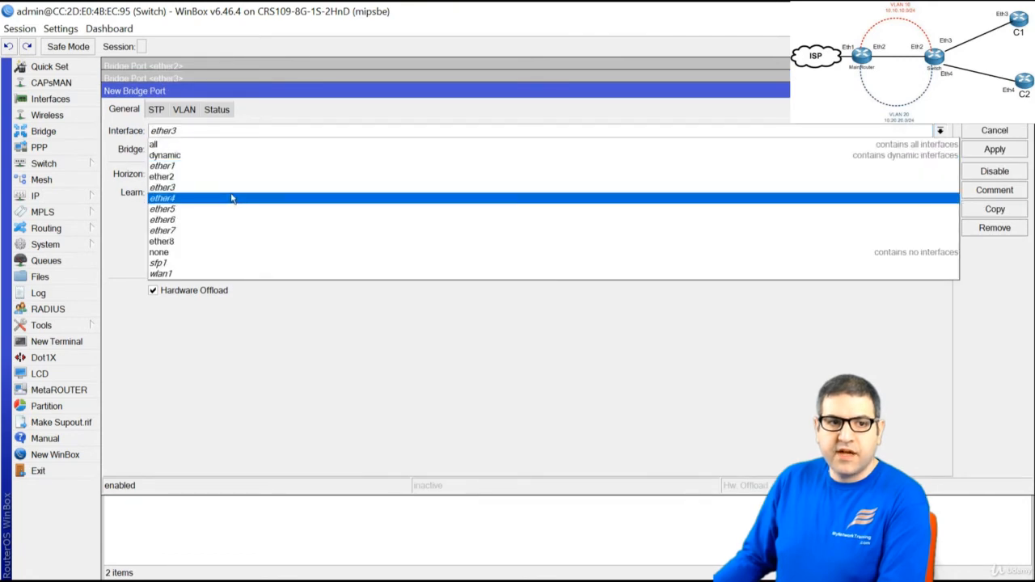
pyautogui.click(232, 198)
pyautogui.click(892, 131)
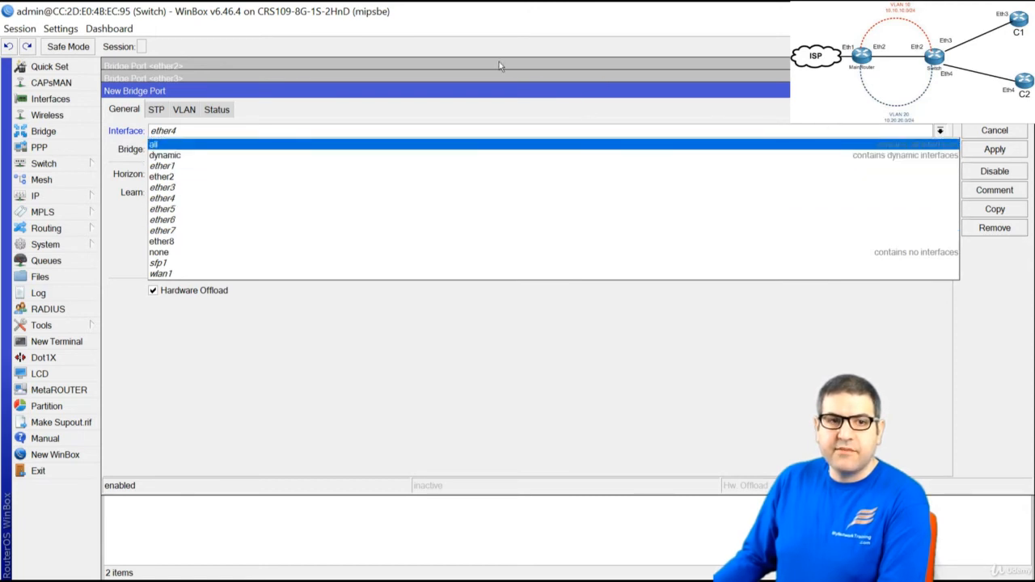
pyautogui.click(482, 101)
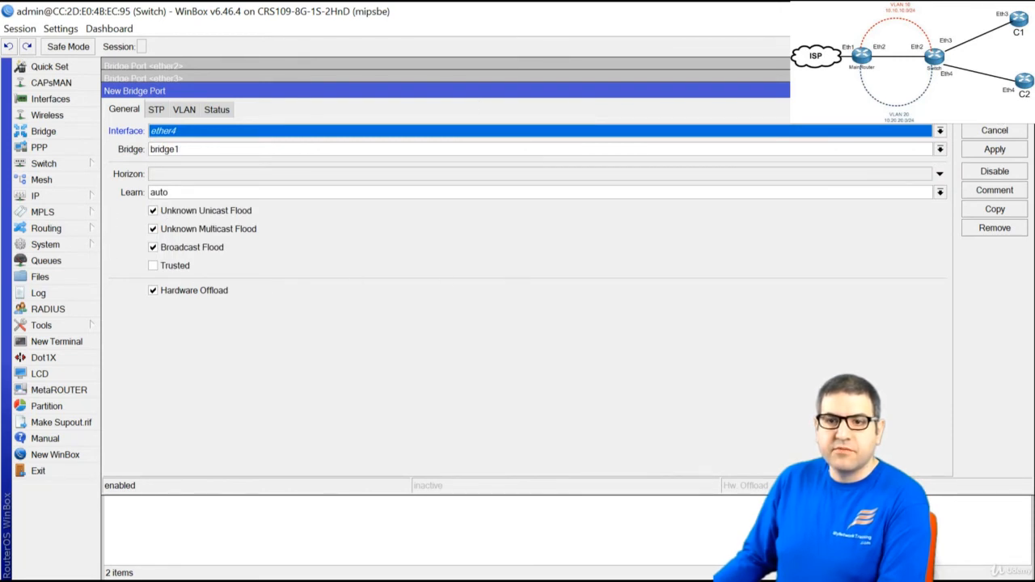
pyautogui.click(995, 112)
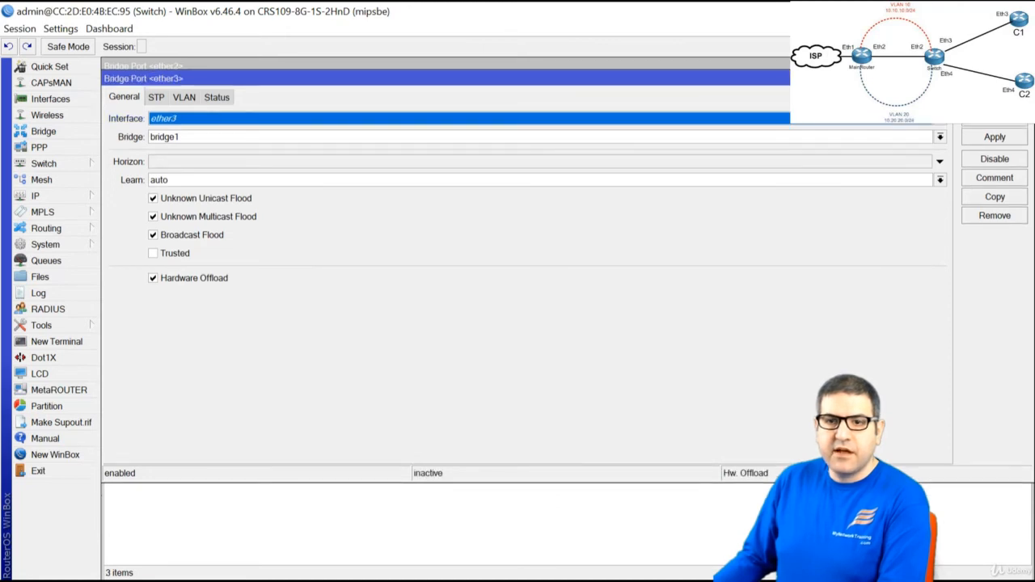
pyautogui.click(995, 100)
pyautogui.click(995, 87)
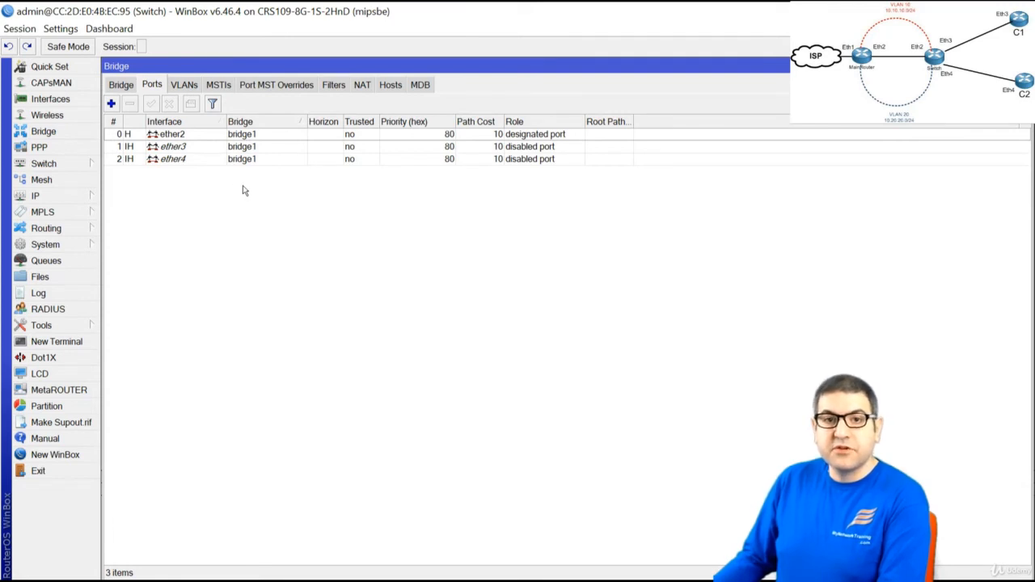
pyautogui.click(157, 161)
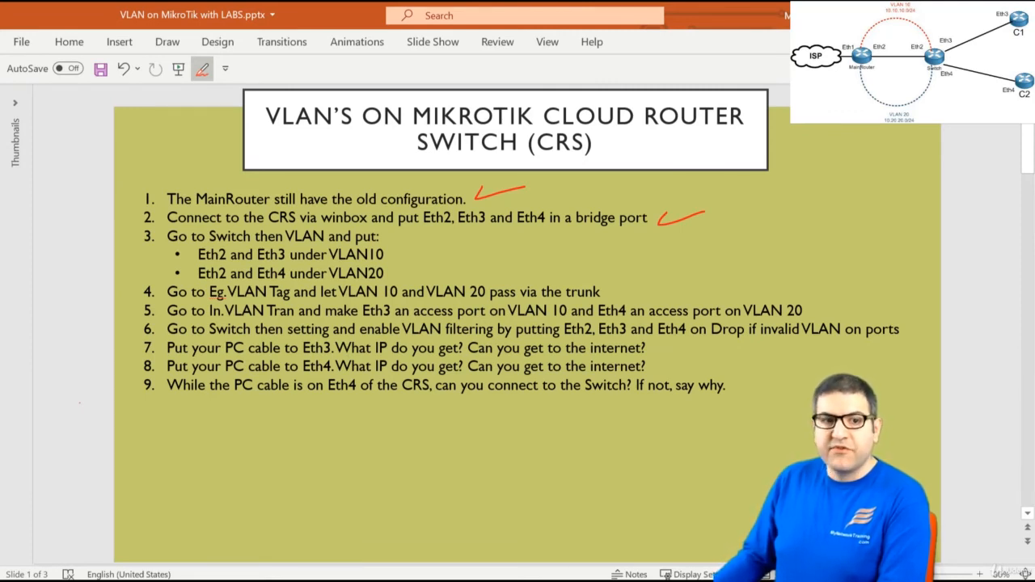
pyautogui.hotkey('alt', 'Tab')
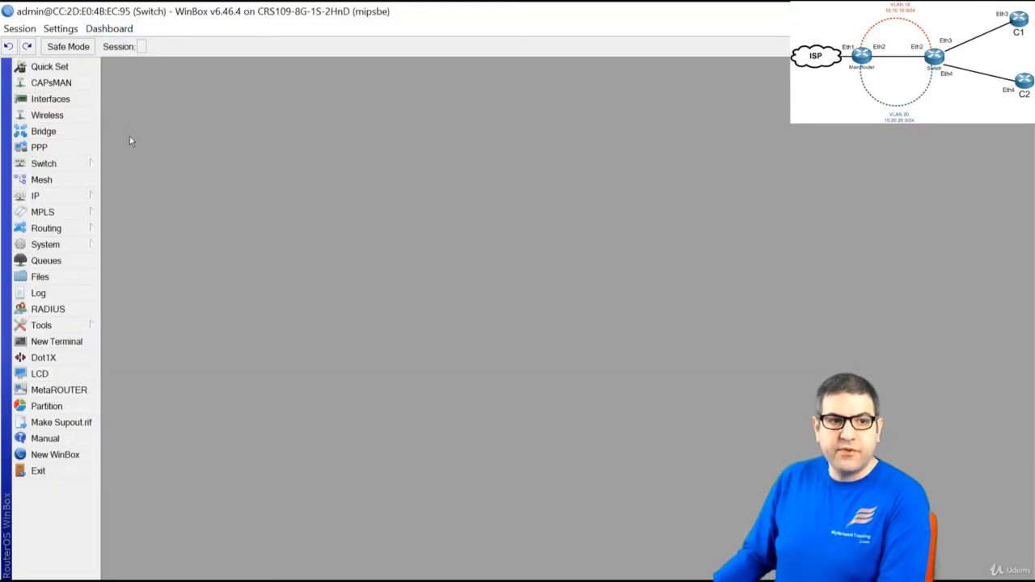
# Open the Switch VLAN table and start a new entry with VLAN ID 10
pyautogui.click(68, 163)
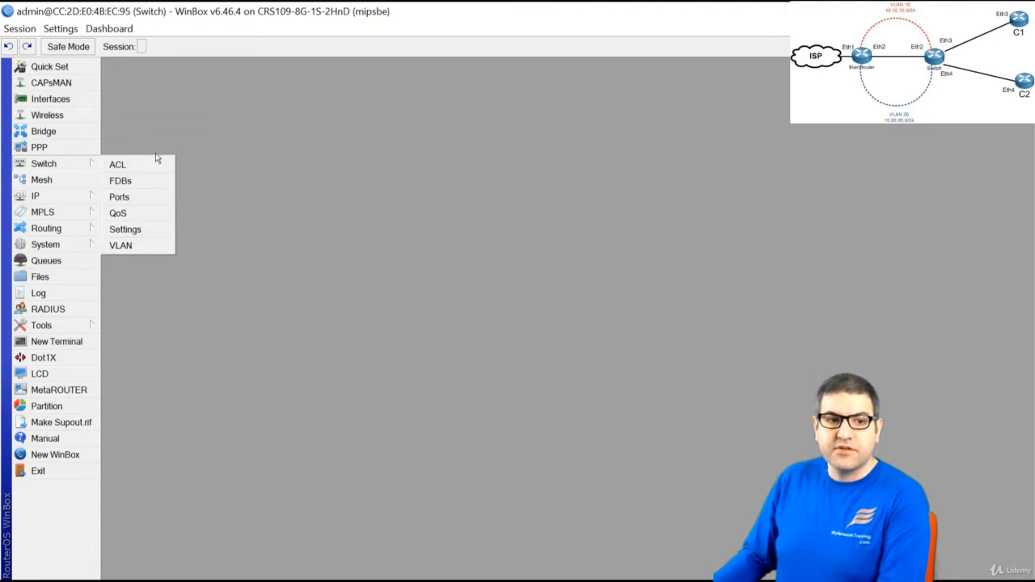
pyautogui.click(121, 246)
pyautogui.moveTo(530, 293); pyautogui.dragTo(233, 103)
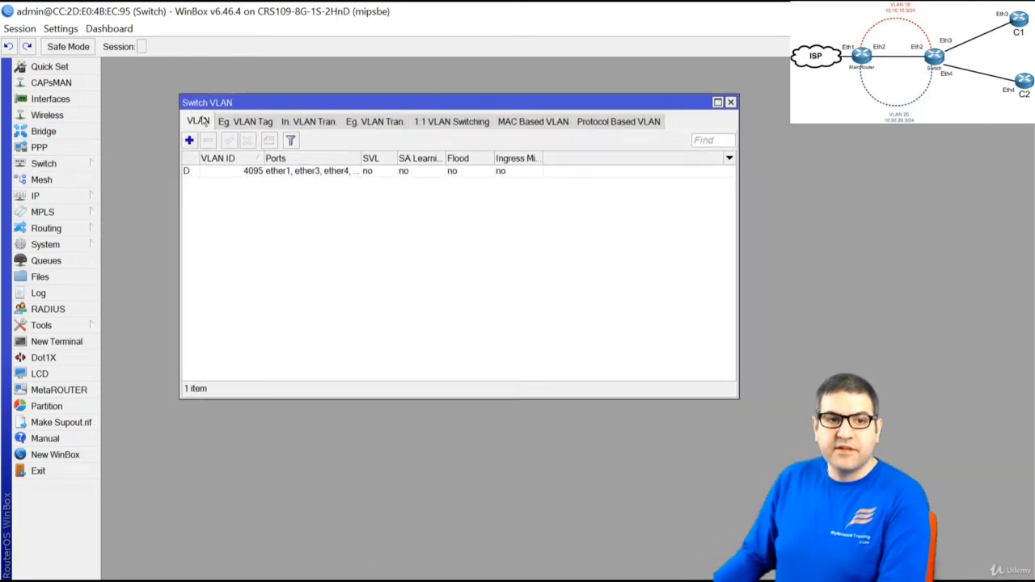
pyautogui.click(191, 142)
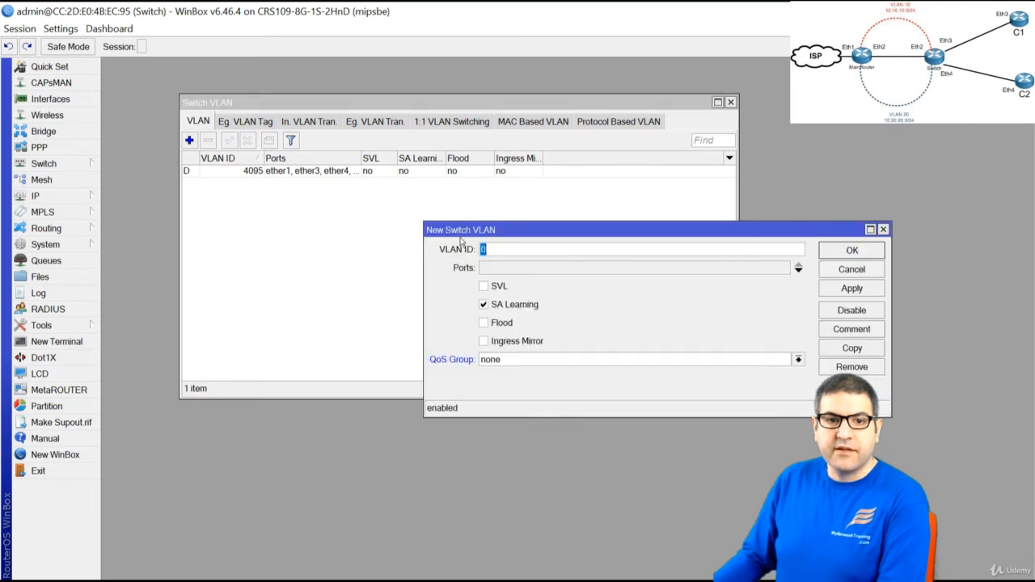
pyautogui.moveTo(460, 238); pyautogui.dragTo(298, 203)
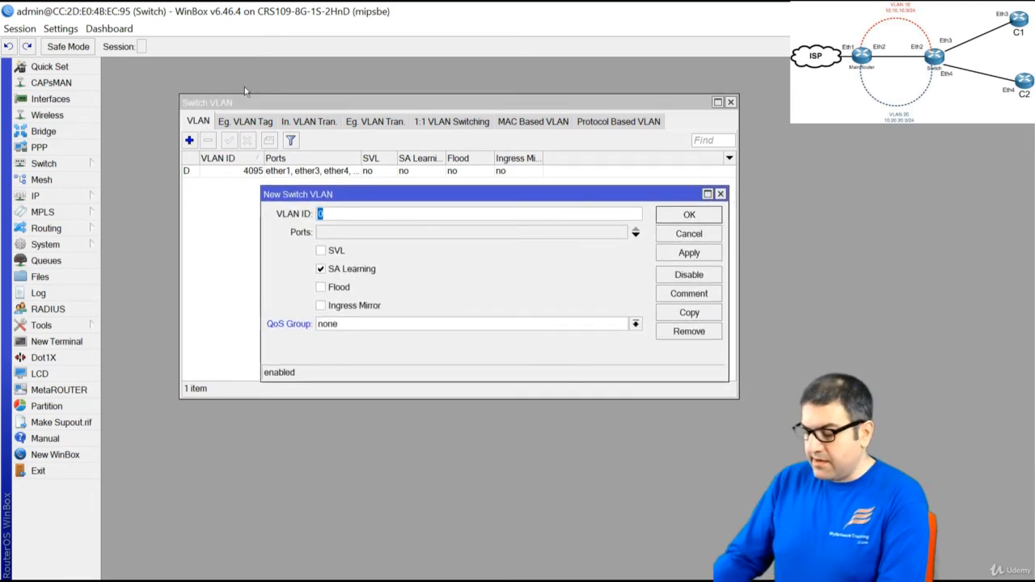
pyautogui.write('10')
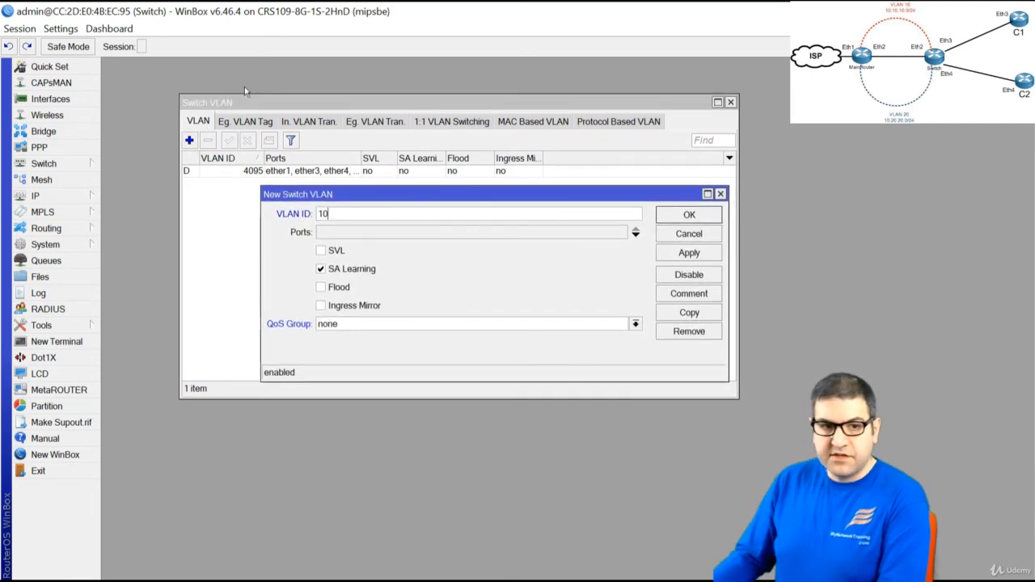
# Give VLAN 10 the member ports ether2 and ether3, and save it
pyautogui.click(359, 233)
pyautogui.click(359, 235)
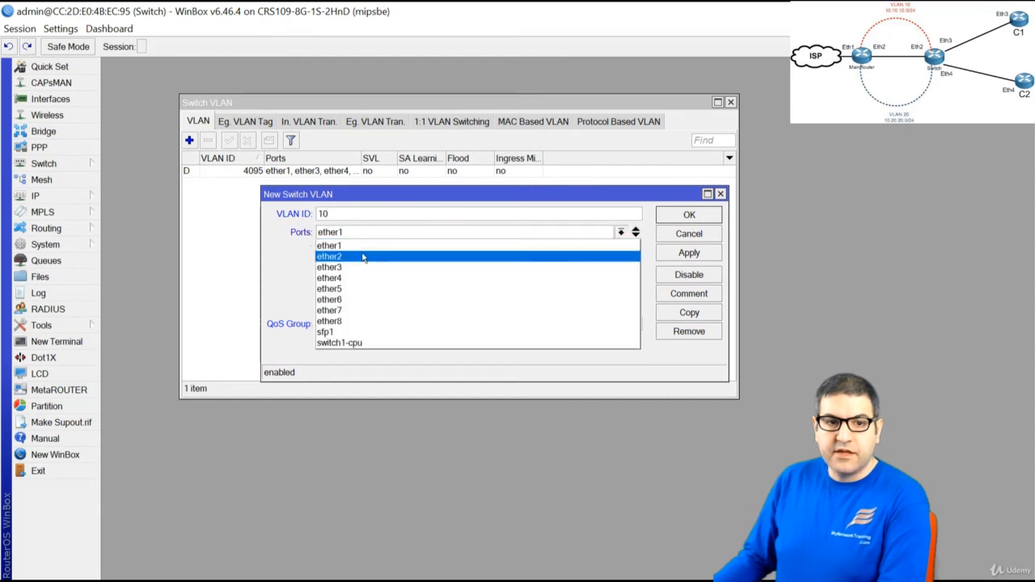
pyautogui.click(362, 258)
pyautogui.click(636, 235)
pyautogui.click(383, 251)
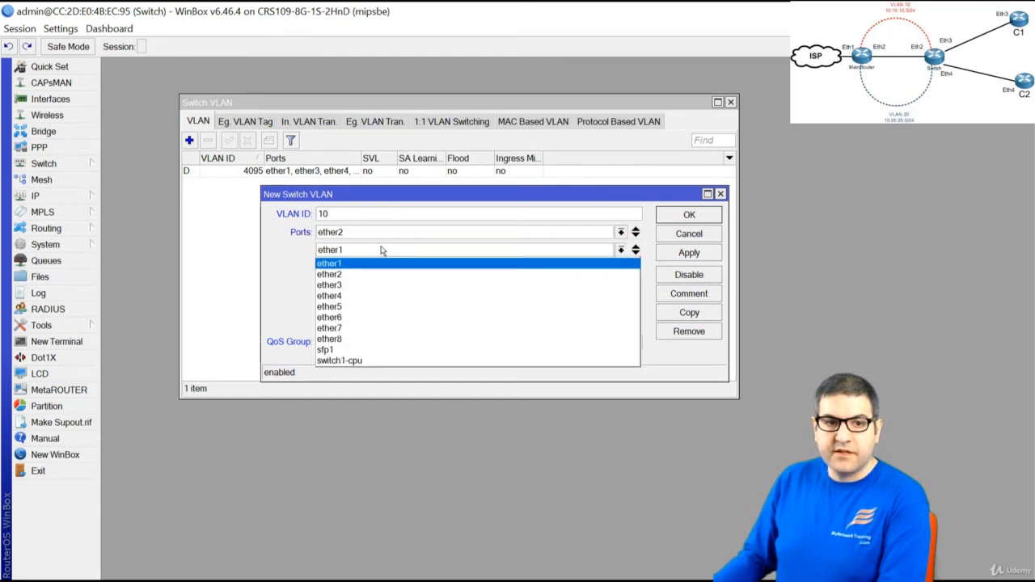
pyautogui.click(366, 285)
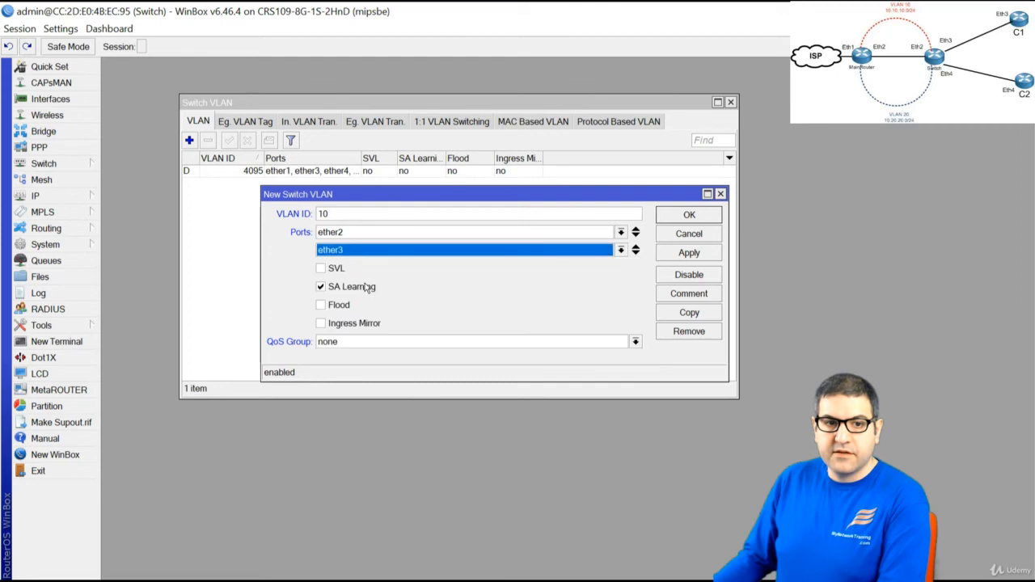
pyautogui.click(684, 218)
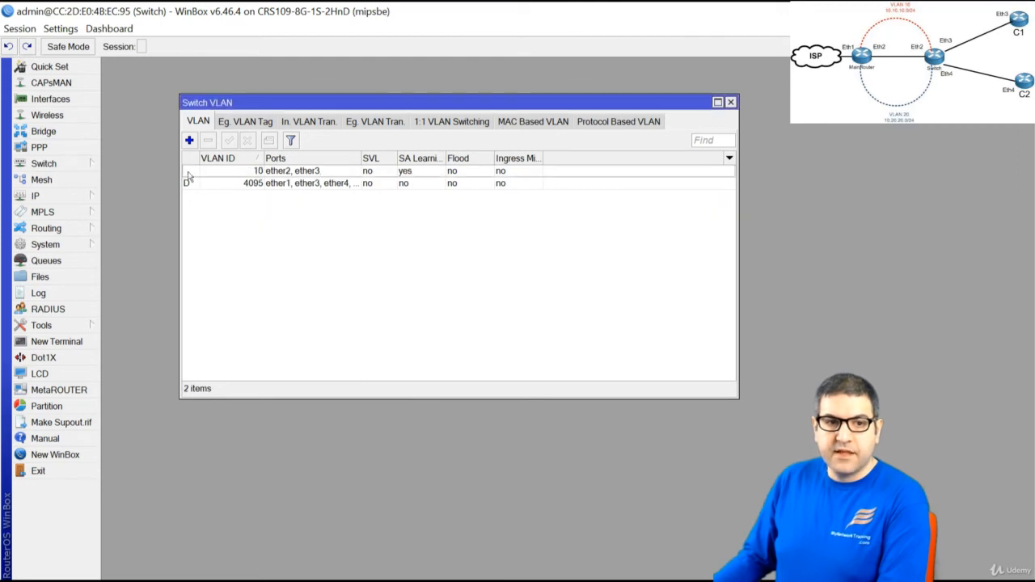
# Add switch VLAN 20 with member ports ether2 and ether4
pyautogui.click(189, 140)
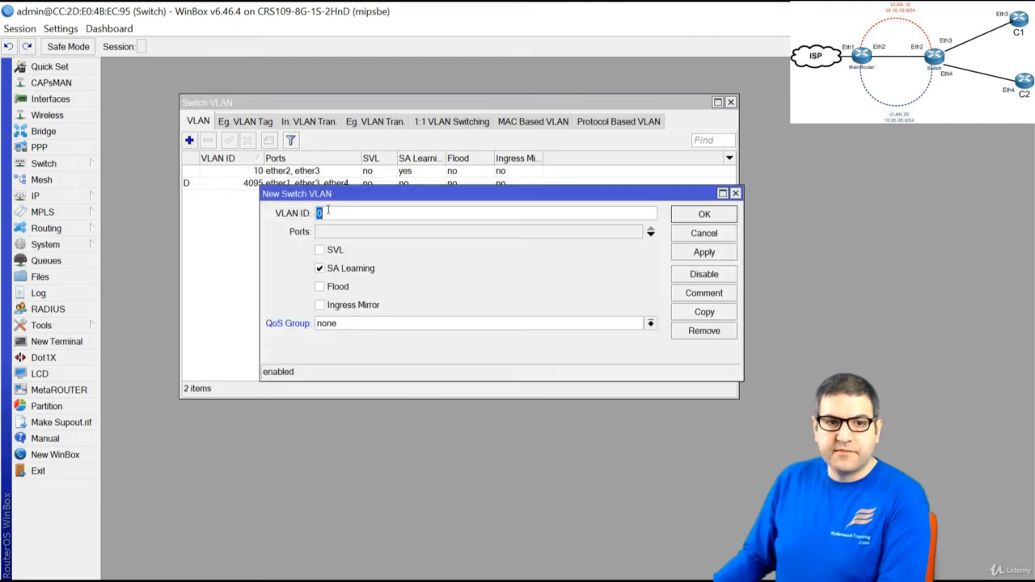
pyautogui.click(340, 213)
pyautogui.write('20')
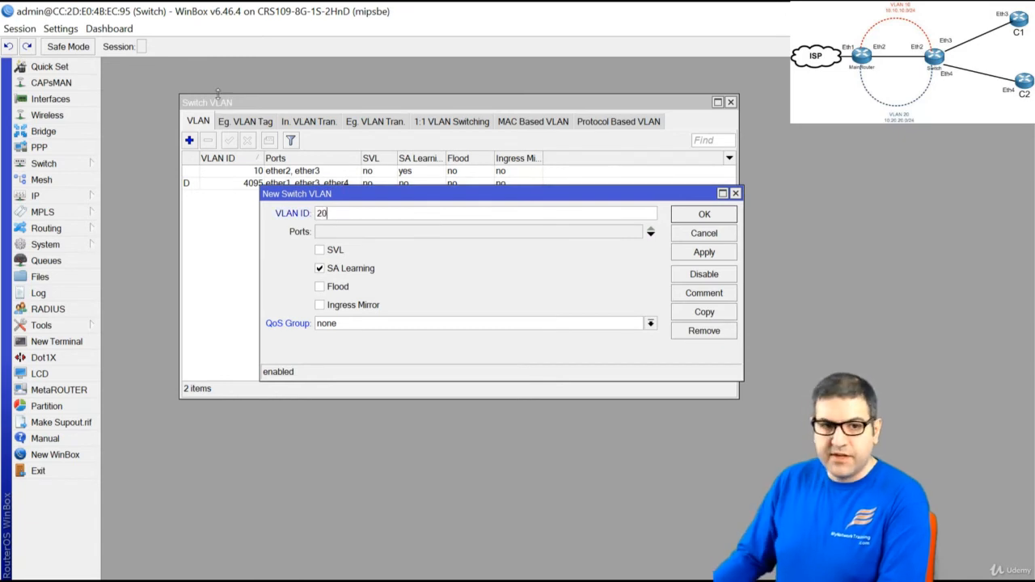
pyautogui.click(352, 231)
pyautogui.click(360, 232)
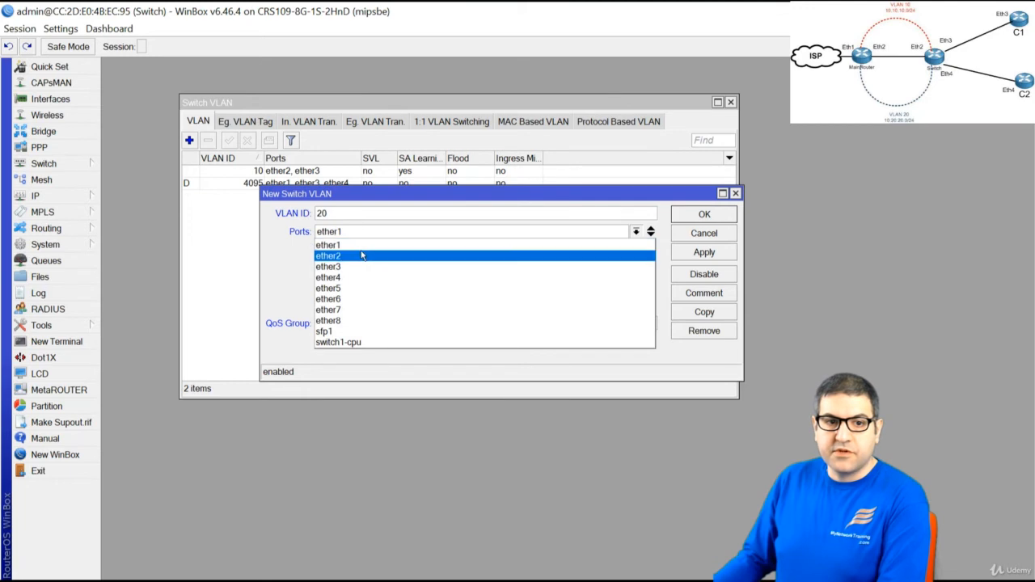
pyautogui.click(362, 256)
pyautogui.click(651, 236)
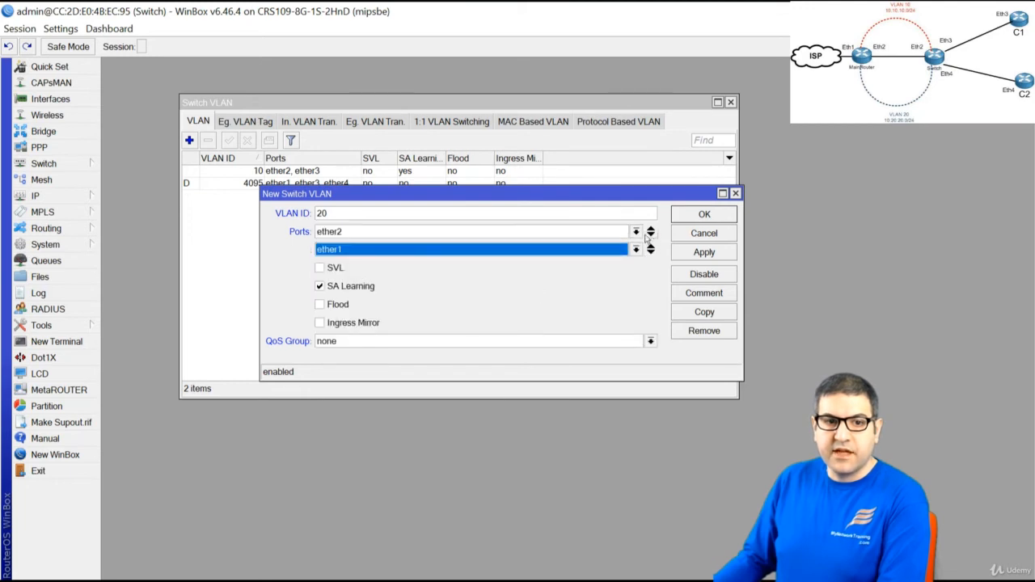
pyautogui.click(354, 252)
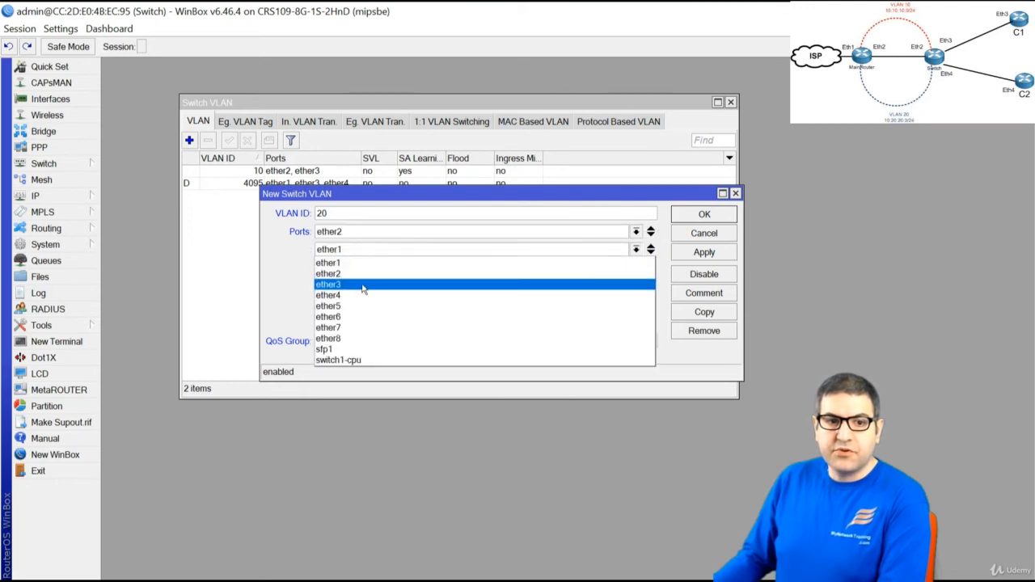
pyautogui.click(361, 297)
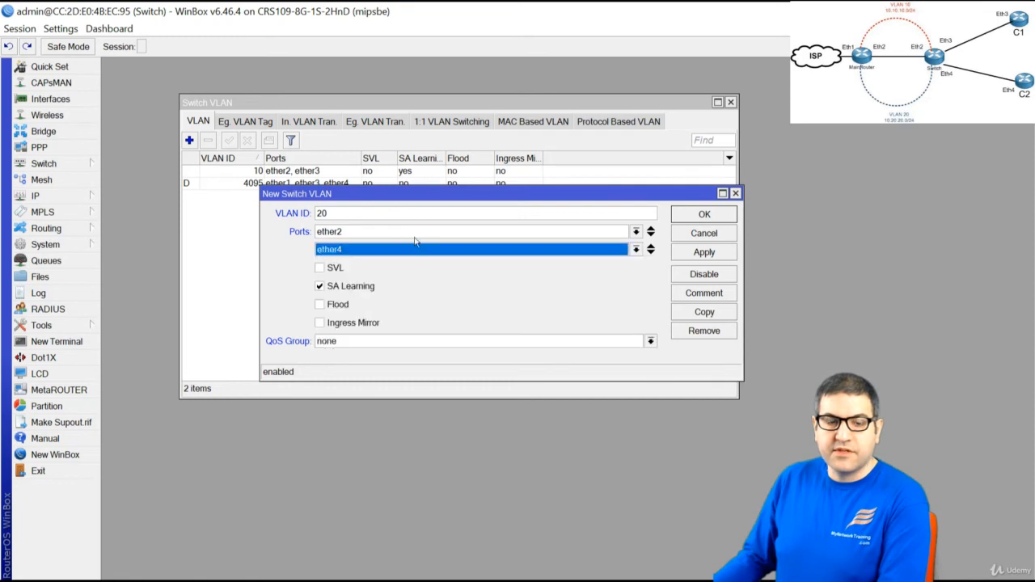
pyautogui.click(704, 214)
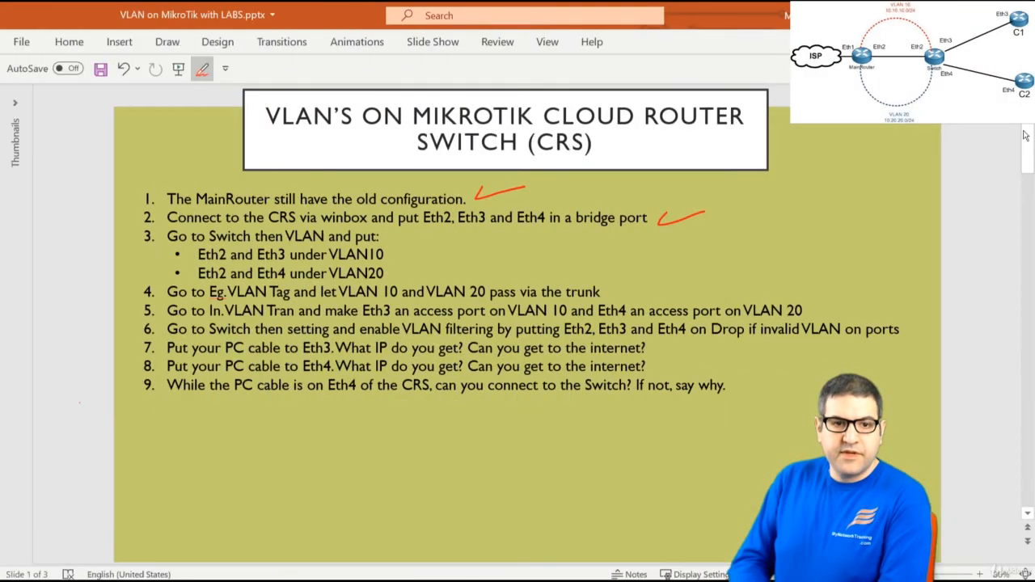
# Tick the Eth2/Eth4 VLAN 20 item on the slide and view the Eg. VLAN Tag entries
pyautogui.moveTo(402, 264); pyautogui.dragTo(456, 251)
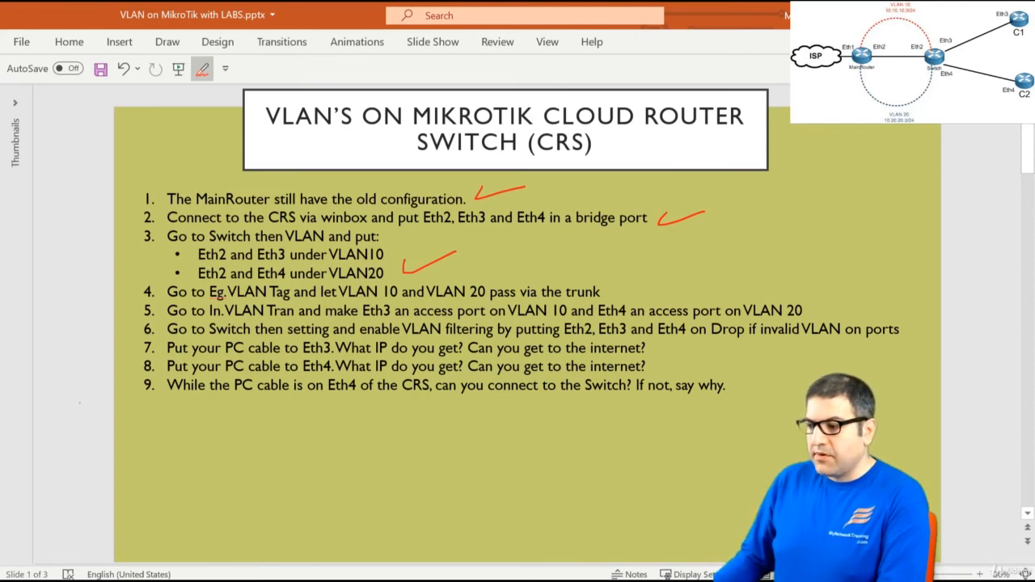
pyautogui.hotkey('alt', 'Tab')
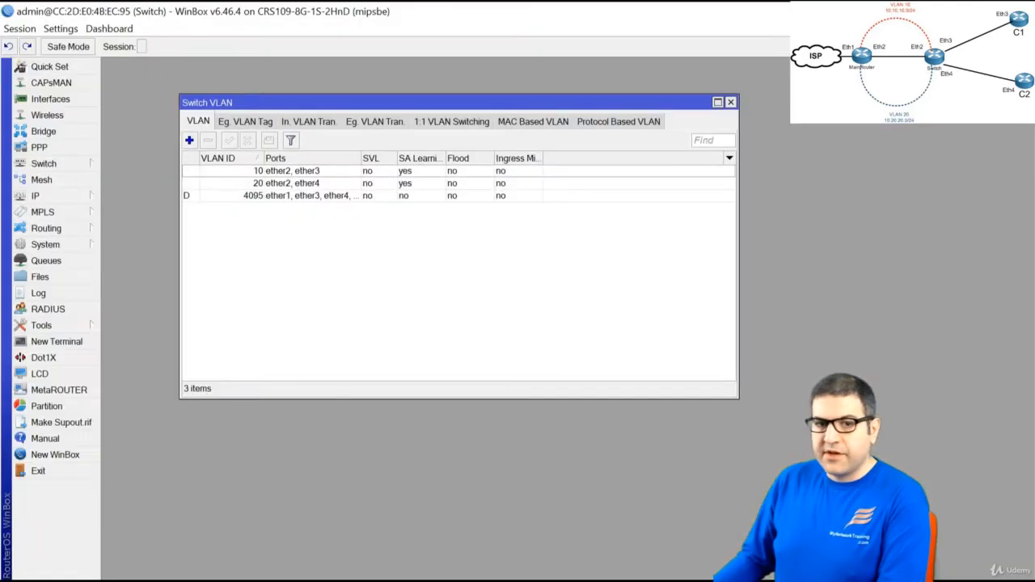
pyautogui.click(247, 124)
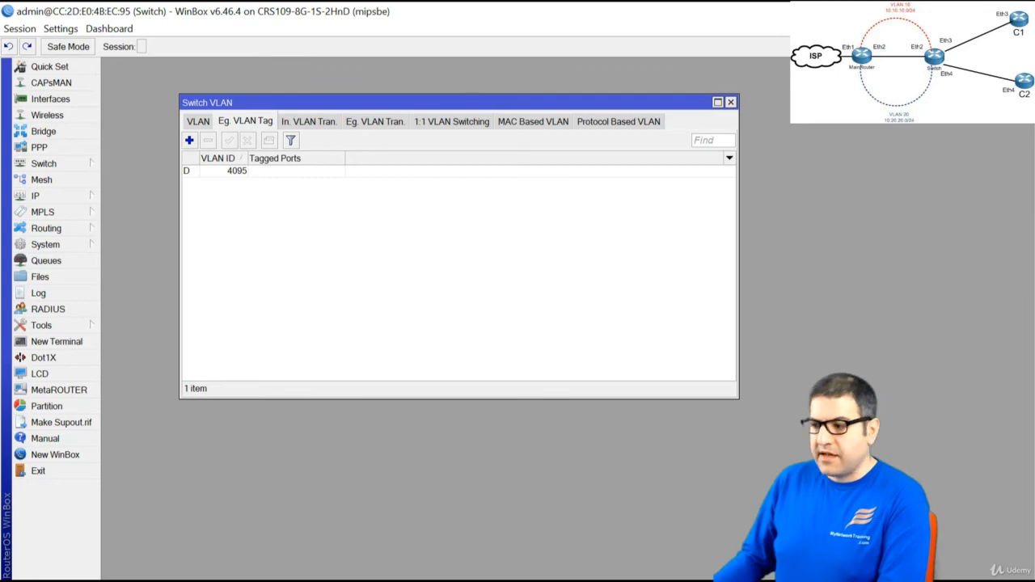
pyautogui.hotkey('alt', 'Tab')
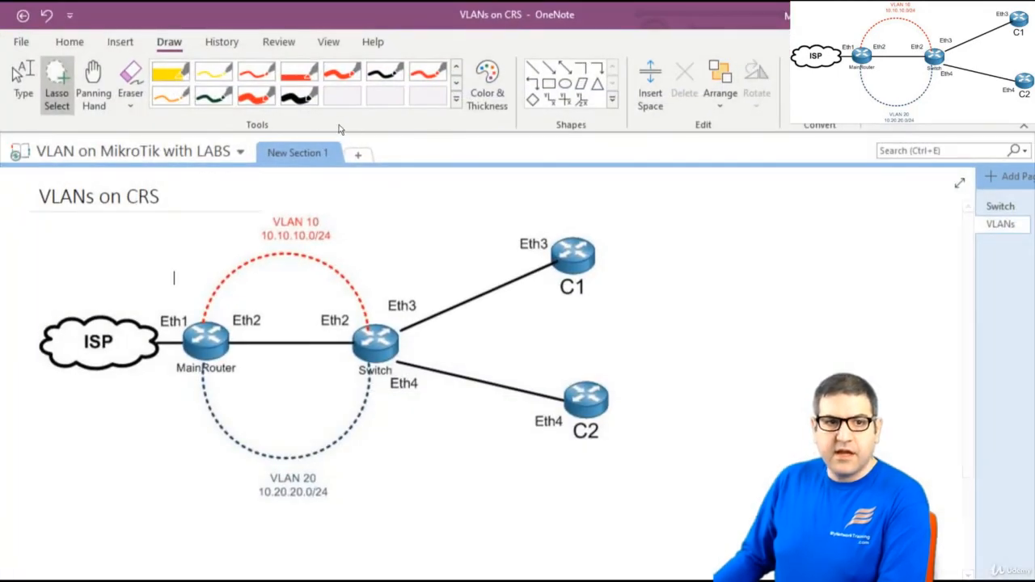
# Ink a black stroke along the MainRouter–Switch link at the Switch's Eth2
pyautogui.click(260, 99)
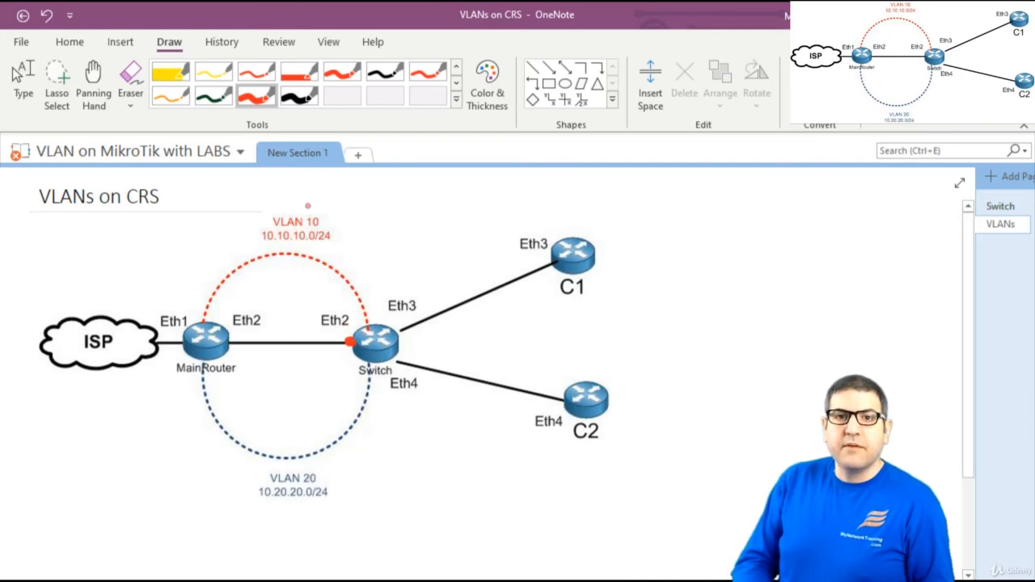
pyautogui.click(299, 97)
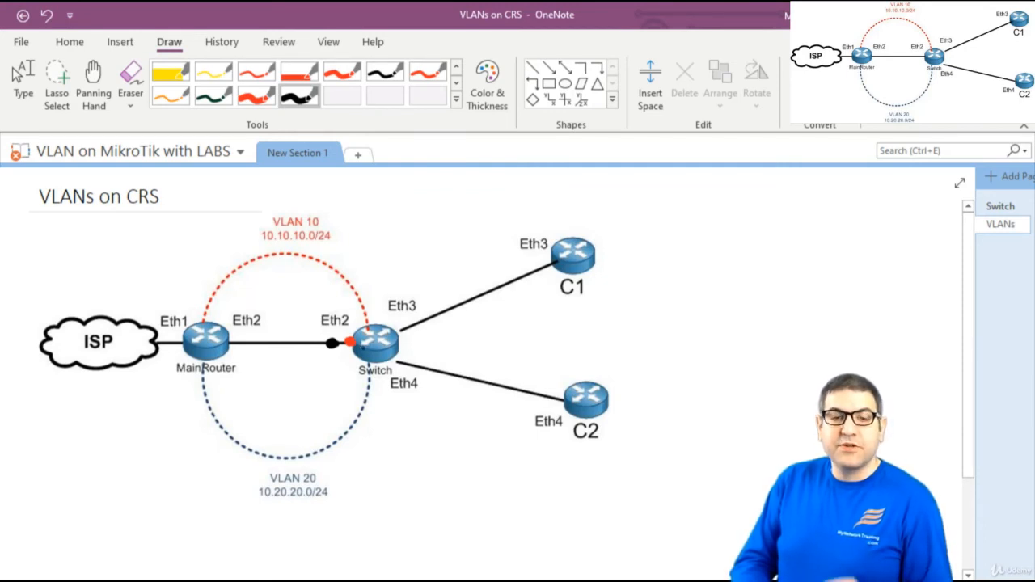
pyautogui.moveTo(336, 334)
pyautogui.mouseDown()
pyautogui.moveTo(276, 328)
pyautogui.moveTo(288, 323)
pyautogui.mouseUp()
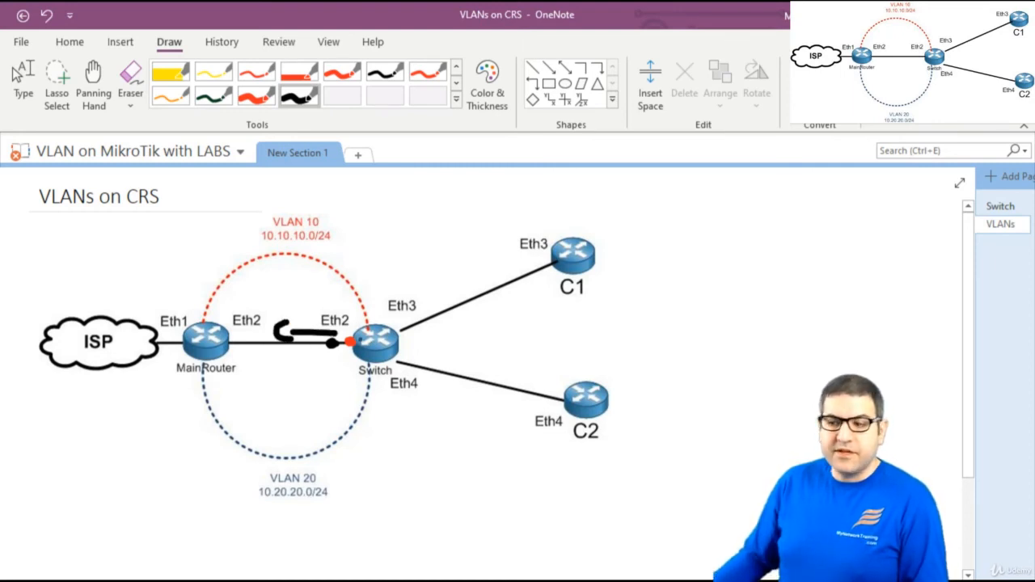
pyautogui.click(20, 77)
pyautogui.hotkey('alt', 'Tab')
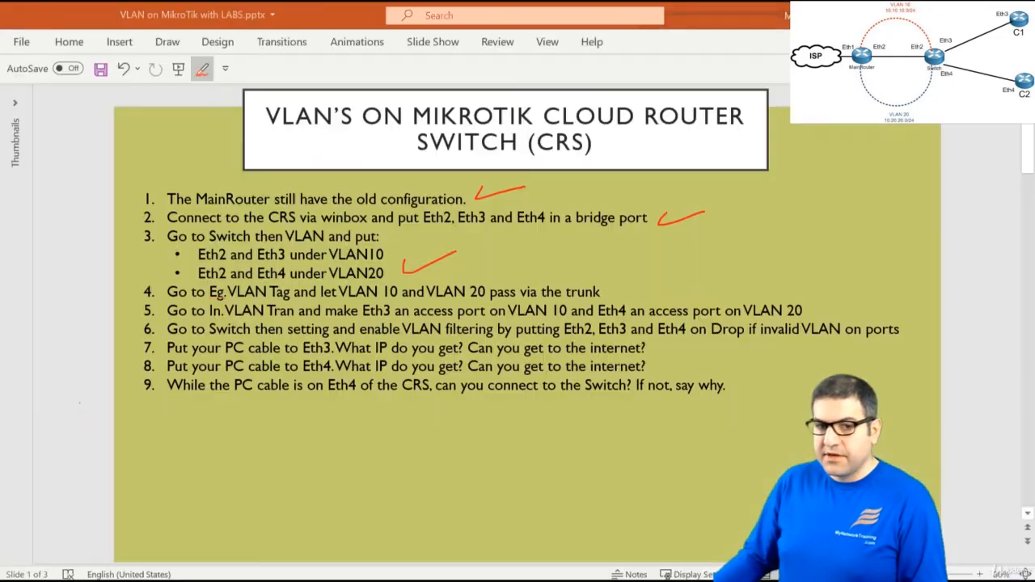
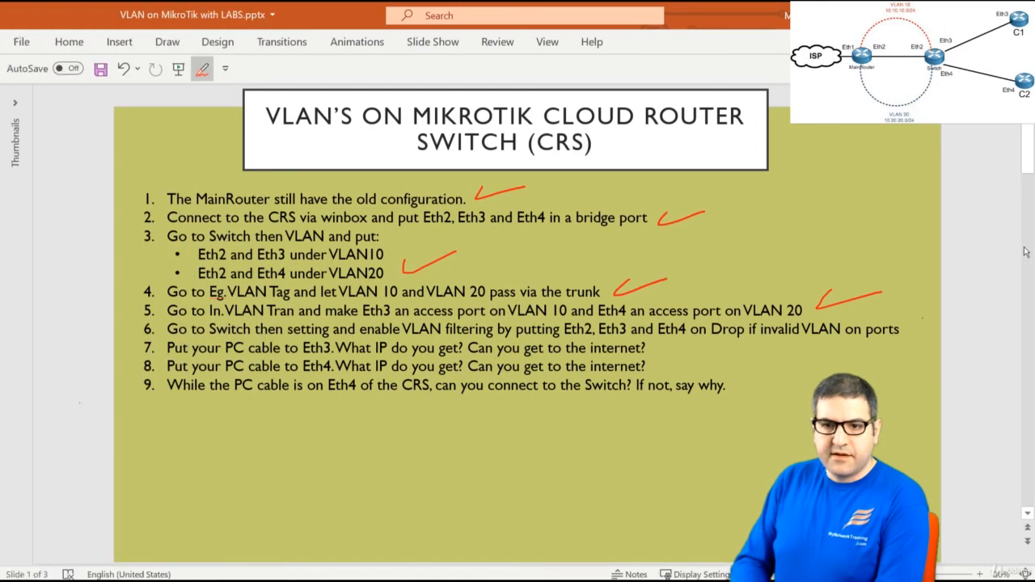
# Ink a check mark beside step 6 on the CRS VLAN slide
pyautogui.moveTo(910, 326); pyautogui.dragTo(952, 320)
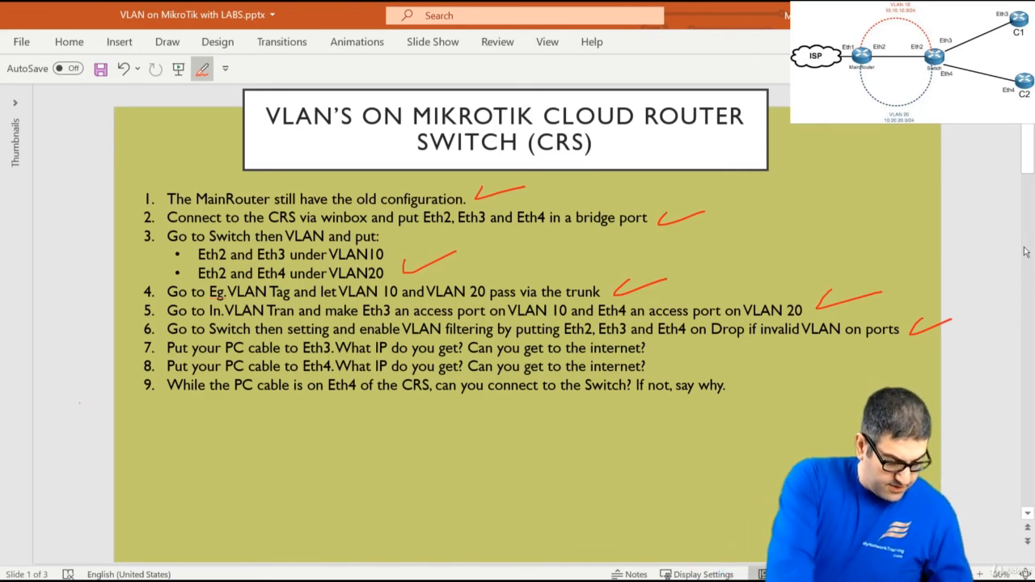
pyautogui.hotkey('alt', 'Tab')
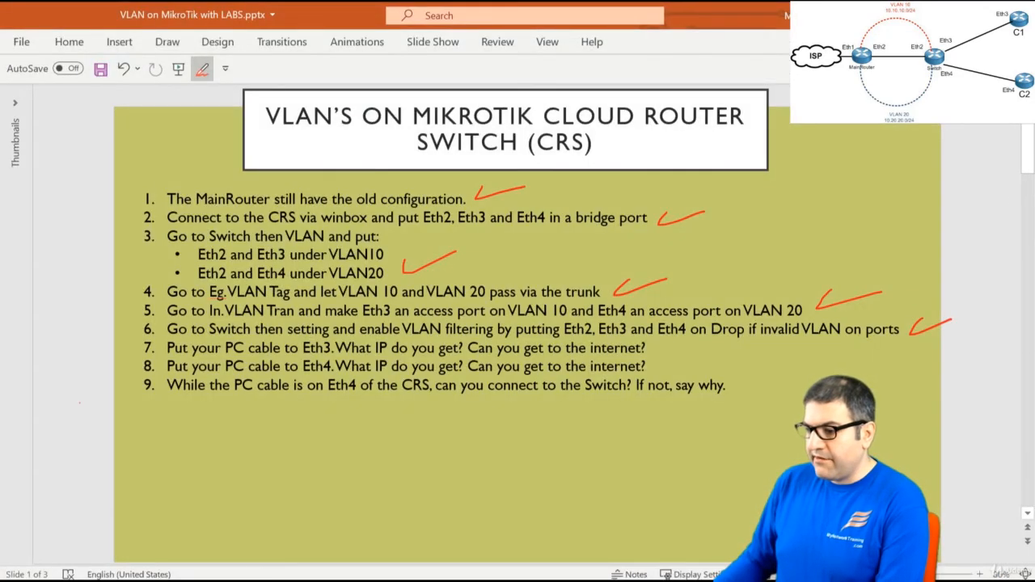
# Confirm the Ethernet adapter's DHCP address 10.10.10.254 and gateway 10.10.10.1, then open Command Prompt
pyautogui.hotkey('alt', 'Tab')
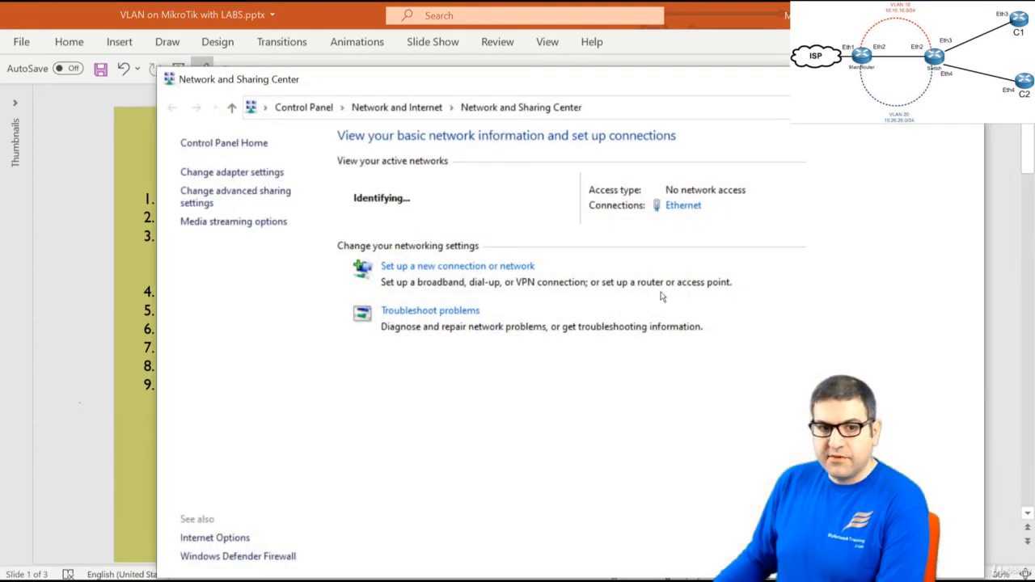
pyautogui.click(240, 170)
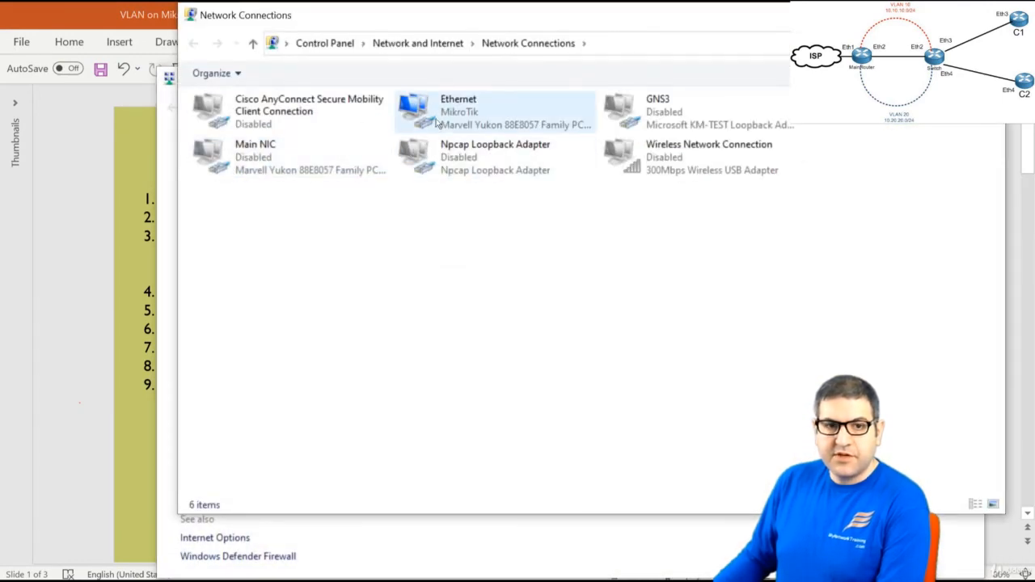
pyautogui.rightClick(447, 125)
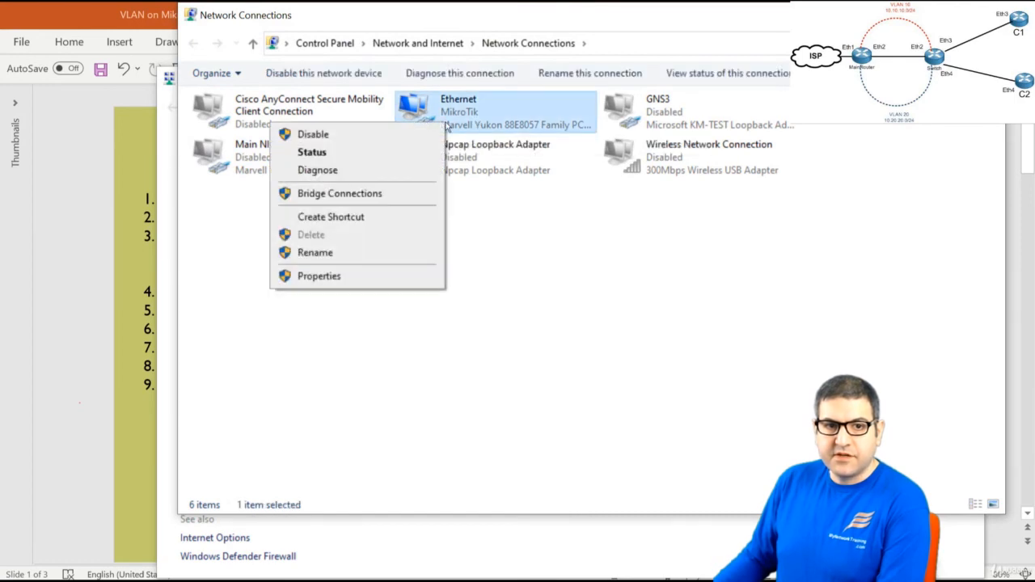
pyautogui.click(389, 153)
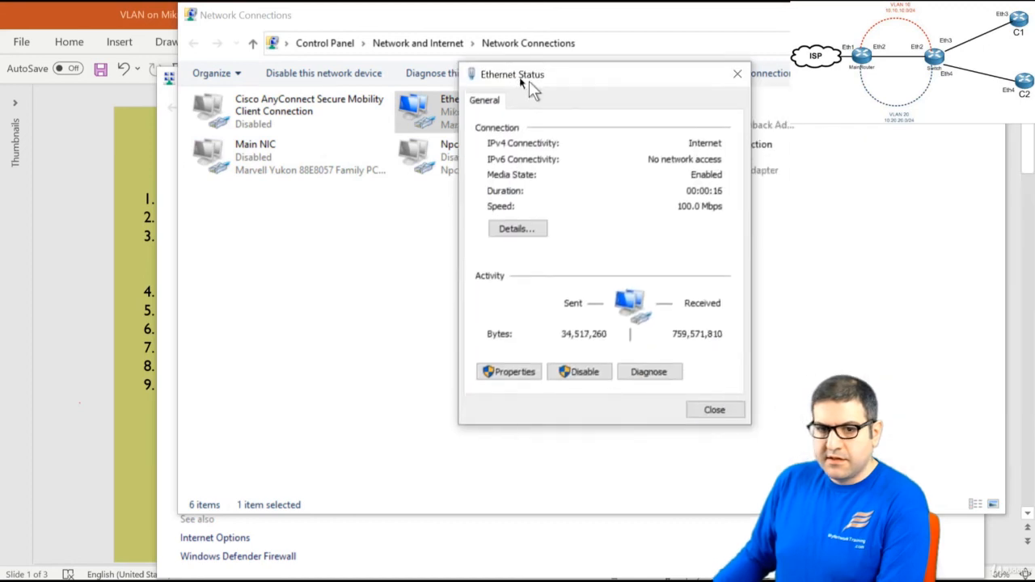
pyautogui.moveTo(529, 81); pyautogui.dragTo(407, 63)
pyautogui.click(396, 213)
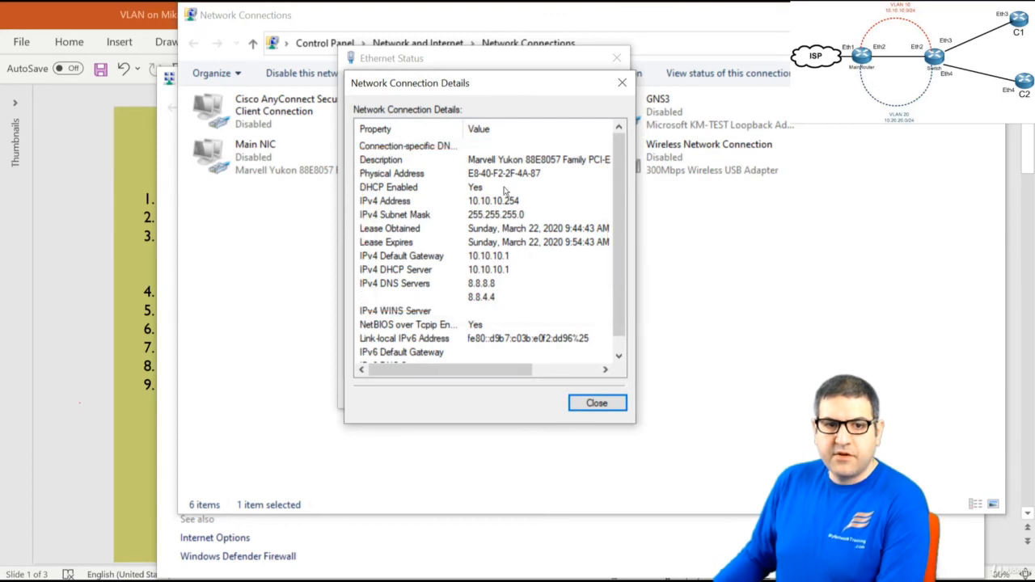
pyautogui.click(594, 404)
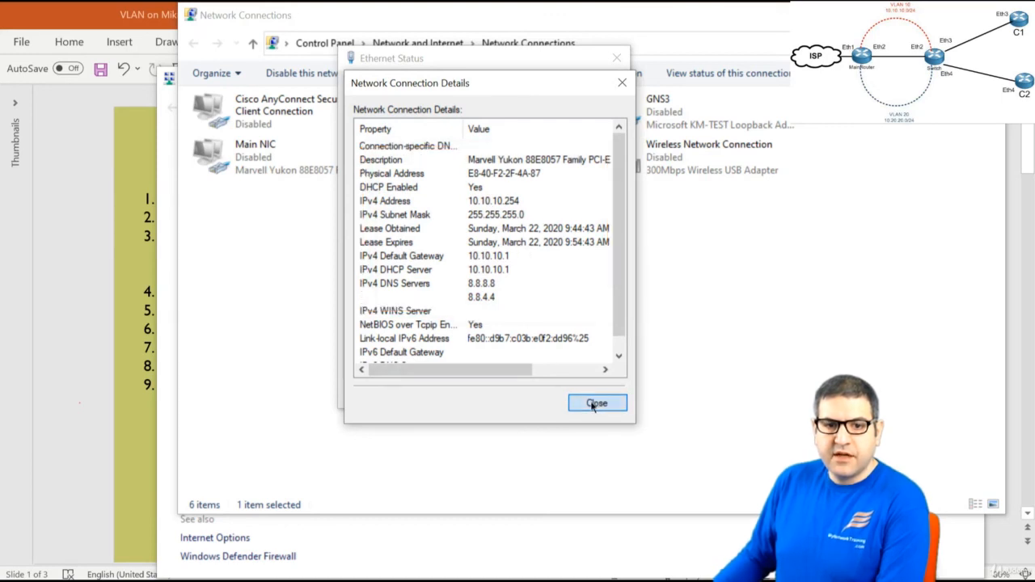
pyautogui.click(591, 394)
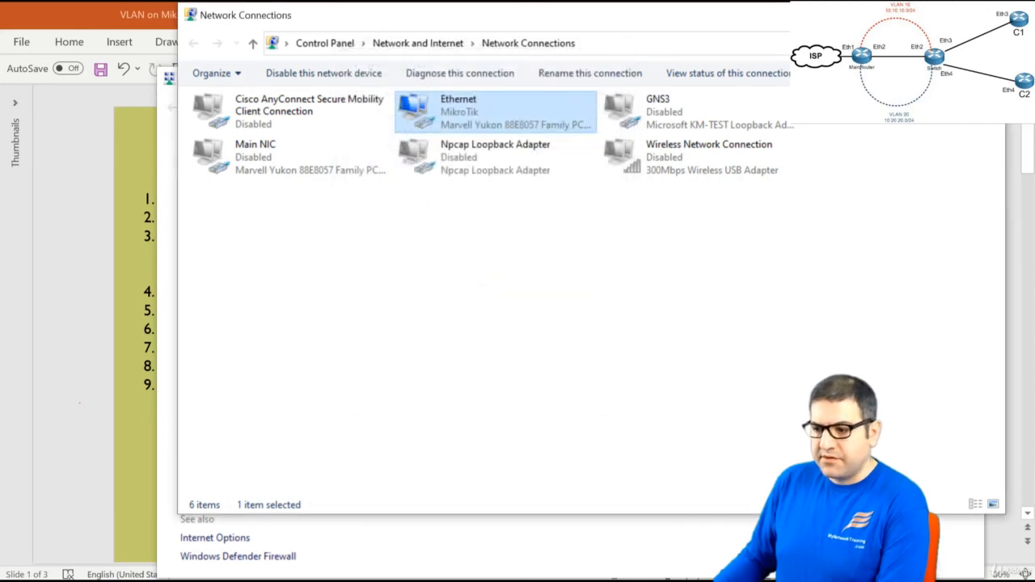
pyautogui.press('super')
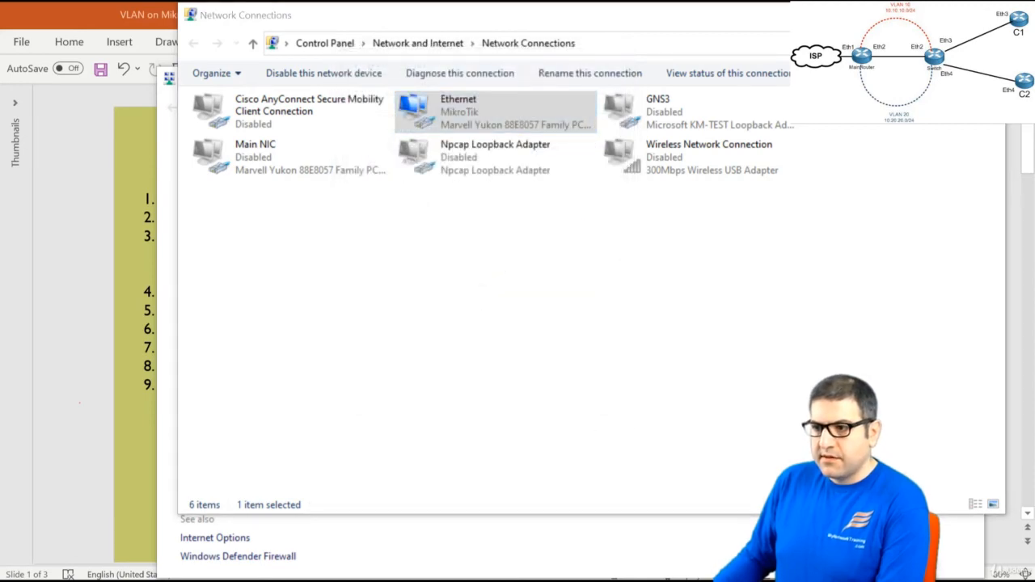
pyautogui.press('Return')
# Ping google.com, stopping after 3 of 3 replies, then return to the PowerPoint slide
pyautogui.moveTo(656, 111); pyautogui.dragTo(462, 88)
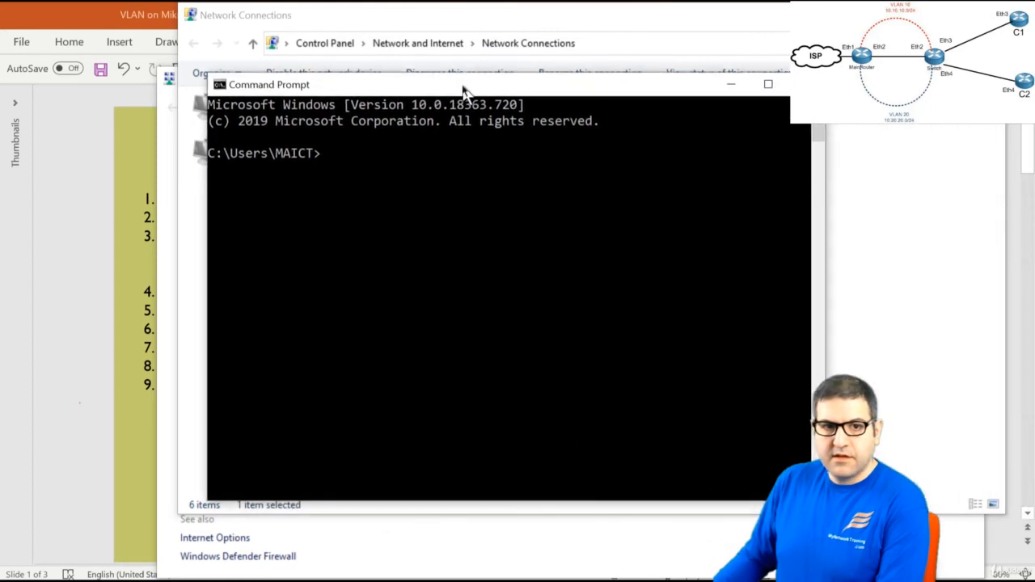
pyautogui.write('pi')
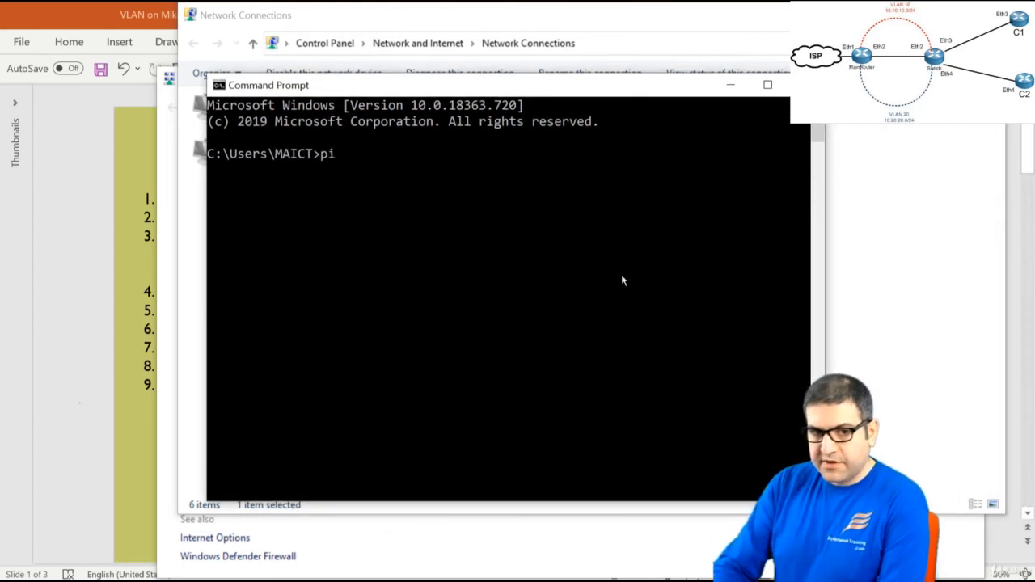
pyautogui.write('ng google.com')
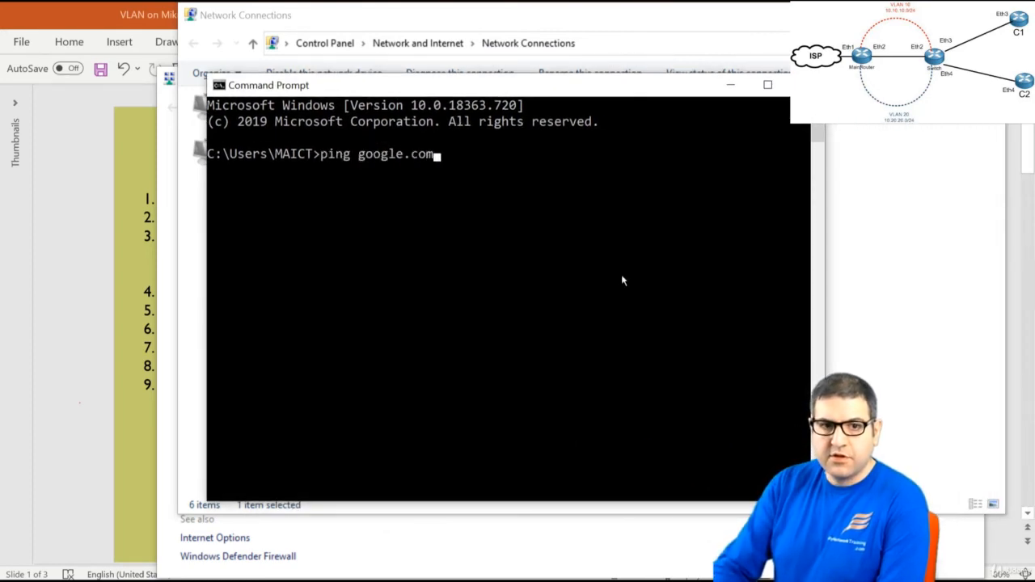
pyautogui.press('Return')
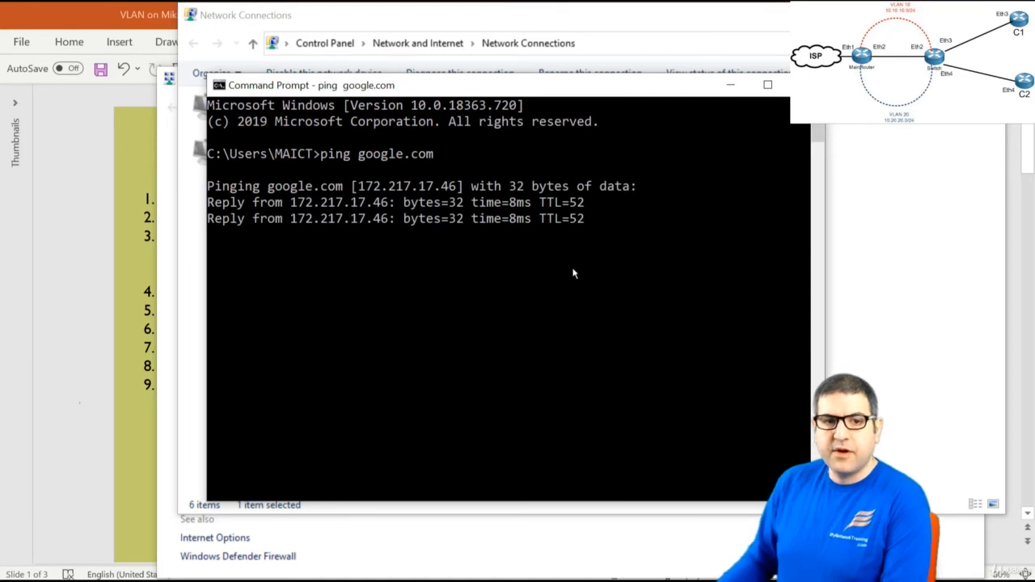
pyautogui.hotkey('ctrl', 'c')
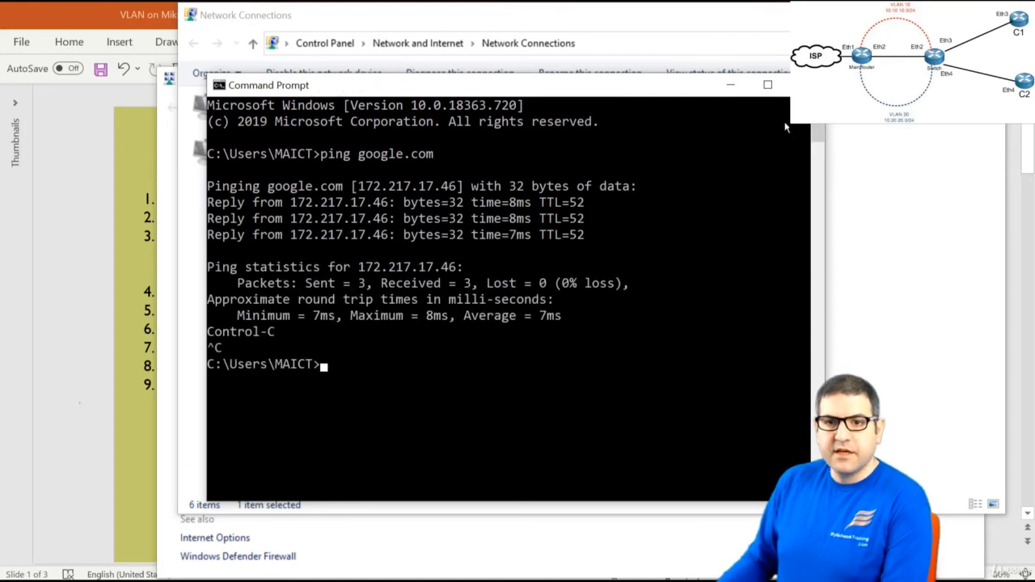
pyautogui.click(88, 6)
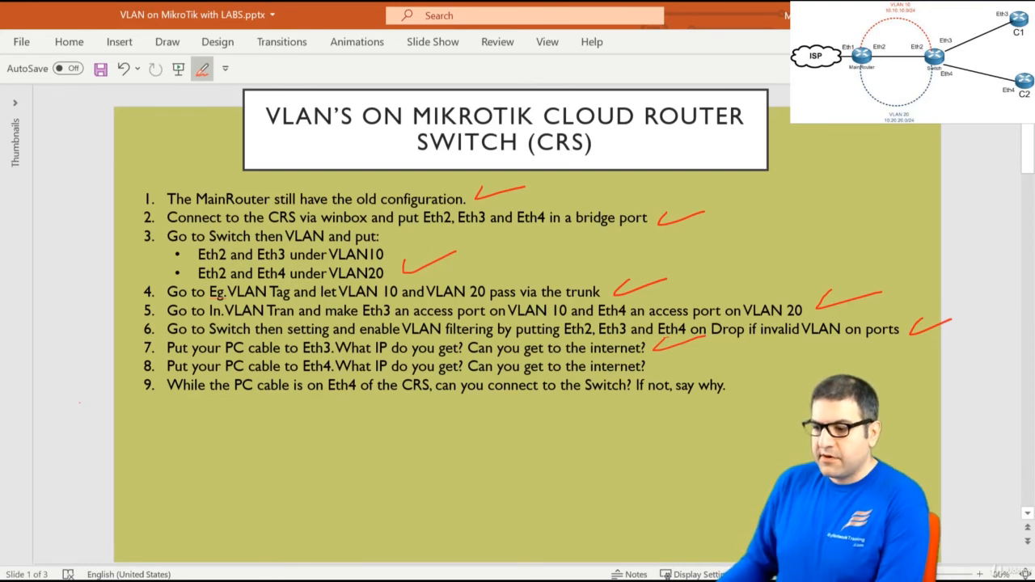
# Verify the Ethernet adapter now has DHCP address 10.20.20.242 with gateway 10.20.20.1
pyautogui.hotkey('alt', 'Tab')
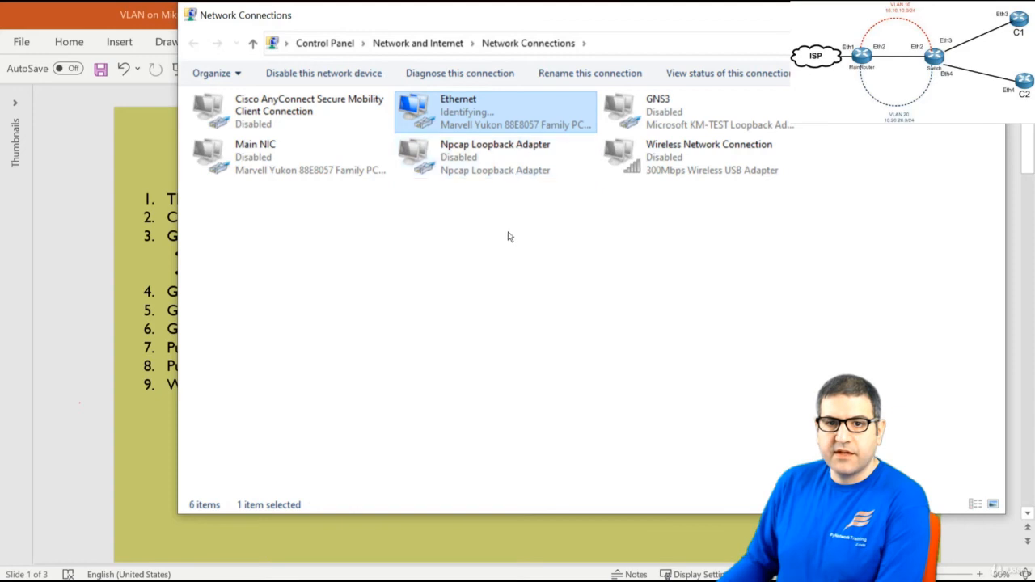
pyautogui.rightClick(471, 121)
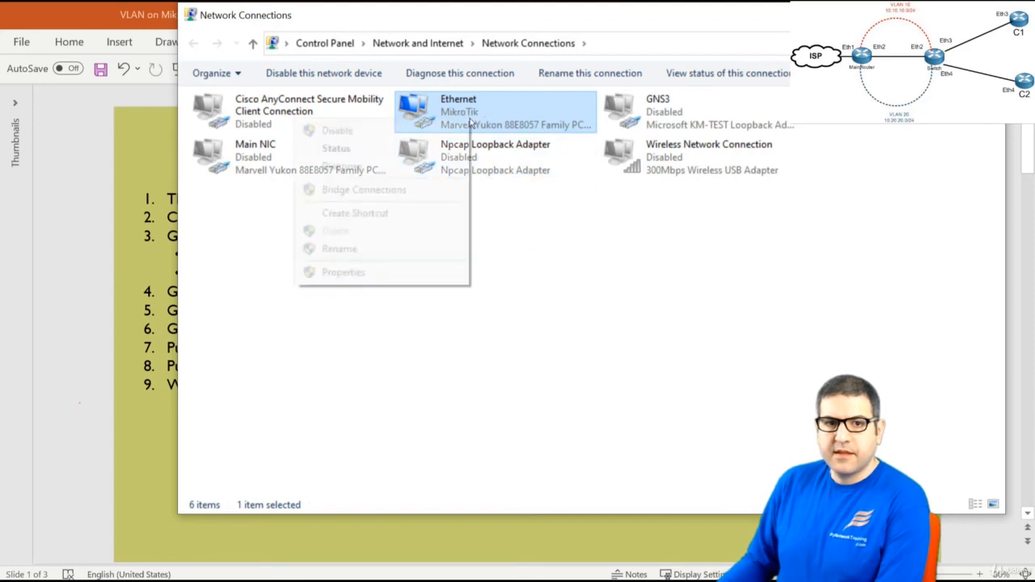
pyautogui.click(516, 113)
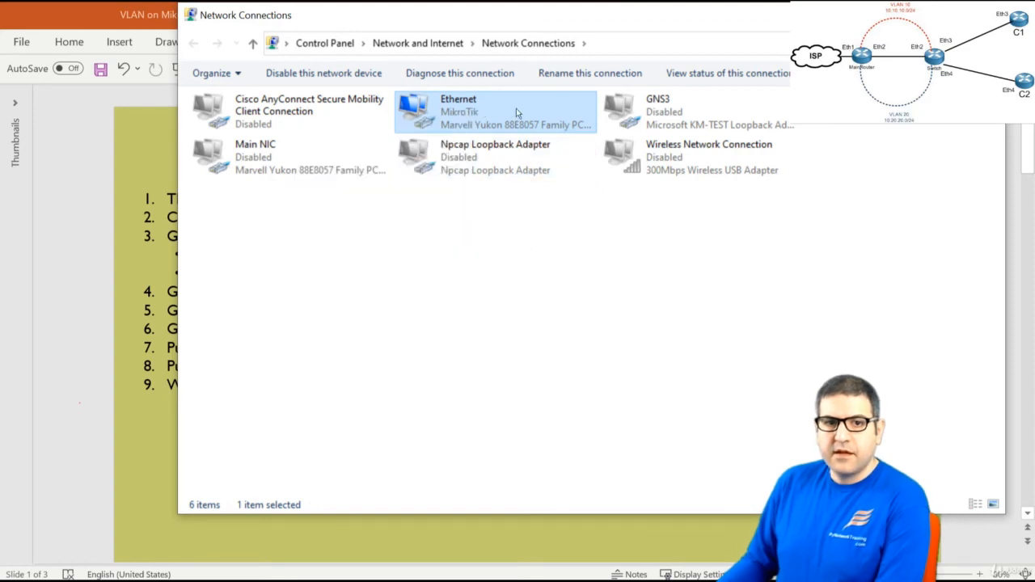
pyautogui.rightClick(467, 112)
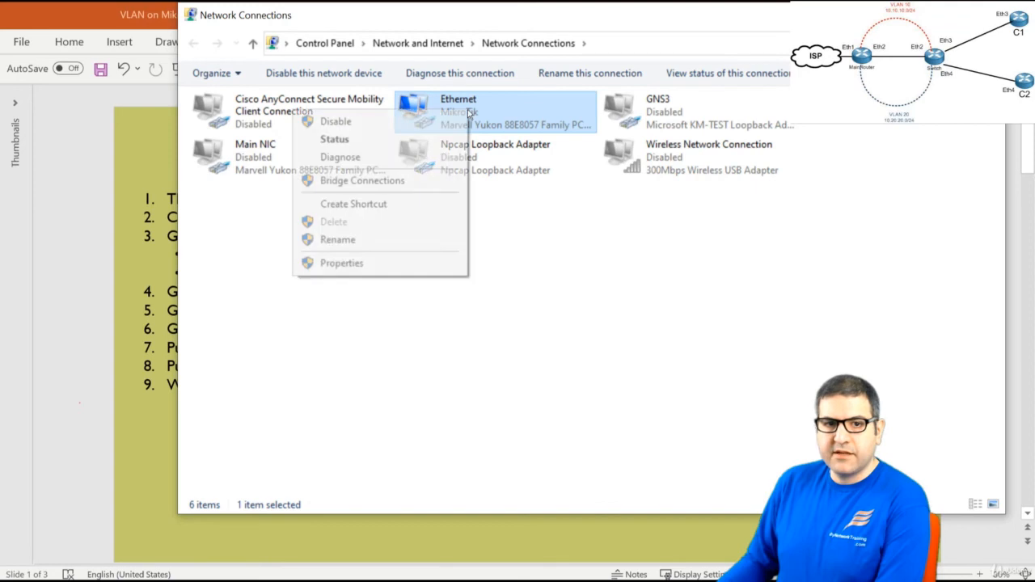
pyautogui.click(397, 140)
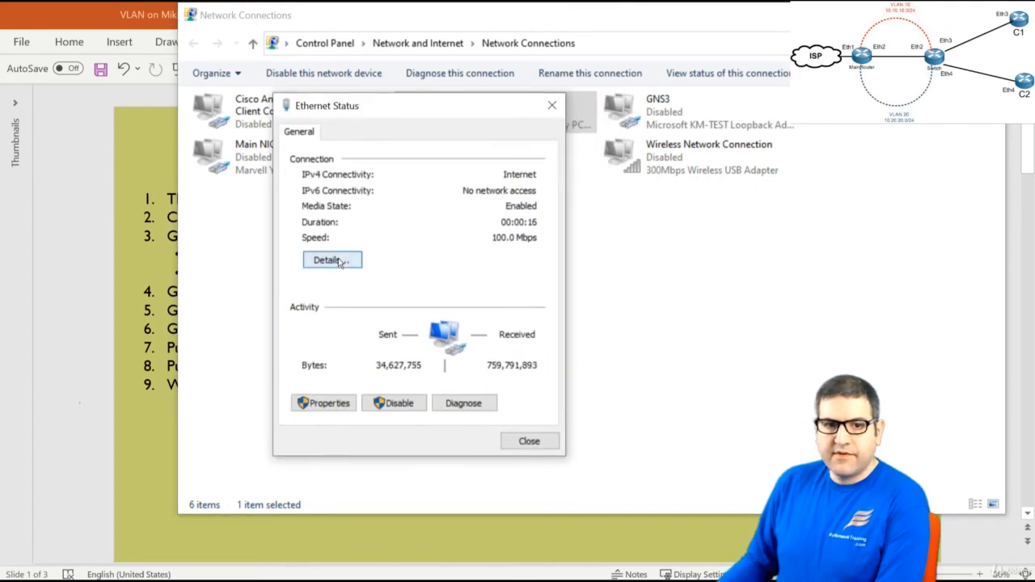
pyautogui.click(340, 258)
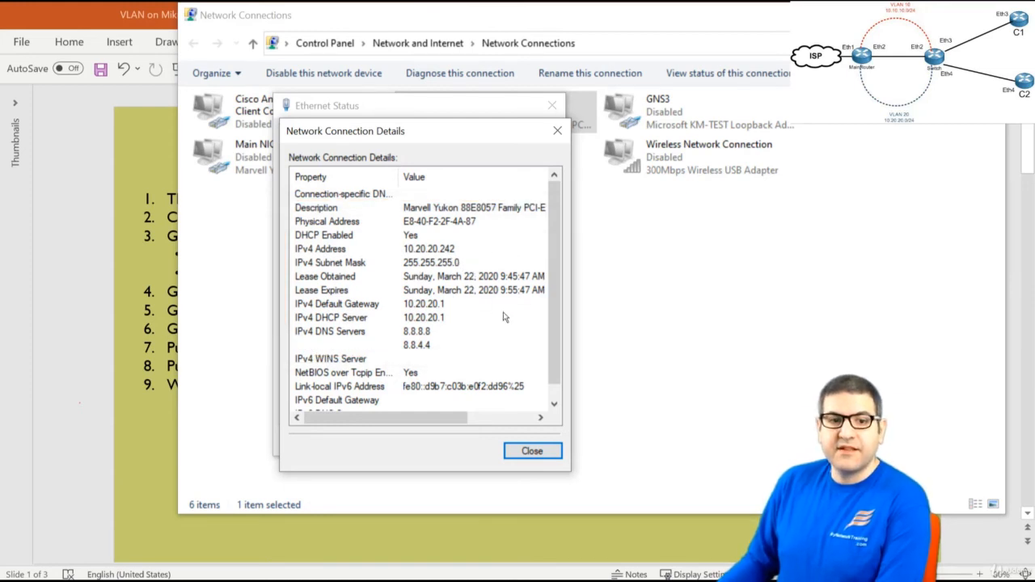
pyautogui.click(532, 452)
pyautogui.click(530, 441)
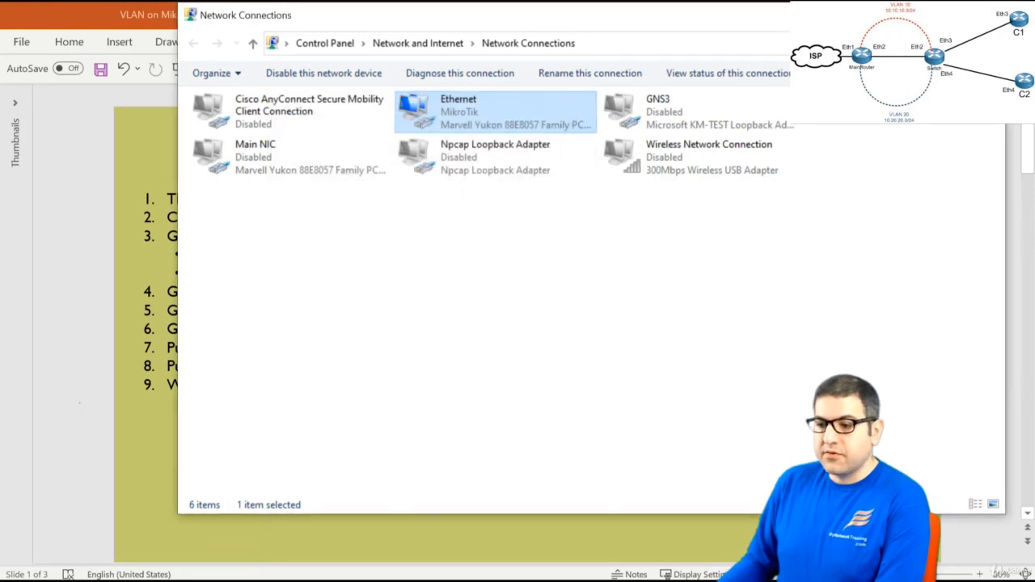
pyautogui.hotkey('alt', 'Tab')
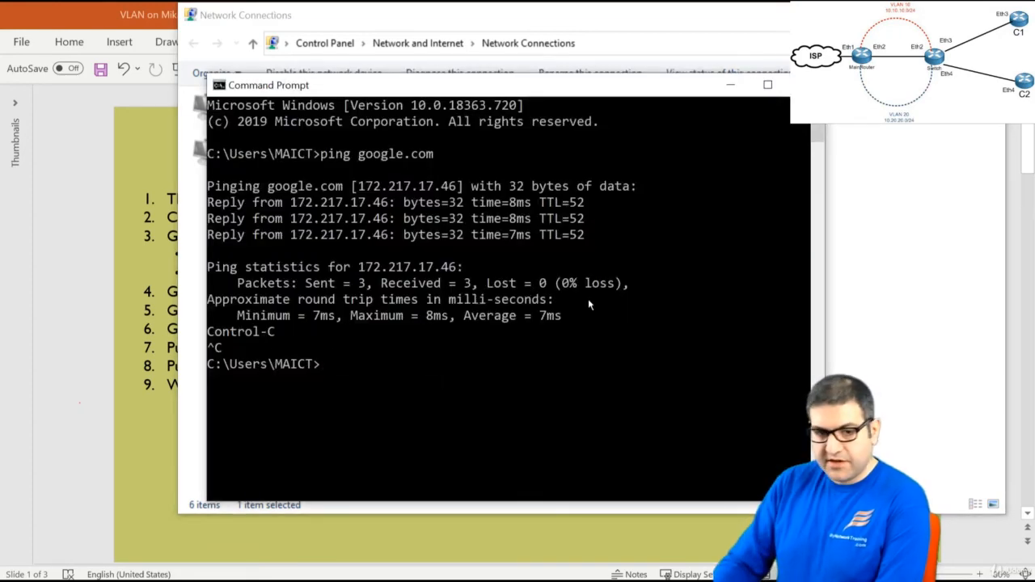
# Rerun ping google.com, getting 4 of 4 replies, and close Command Prompt
pyautogui.press('Up')
pyautogui.press('Return')
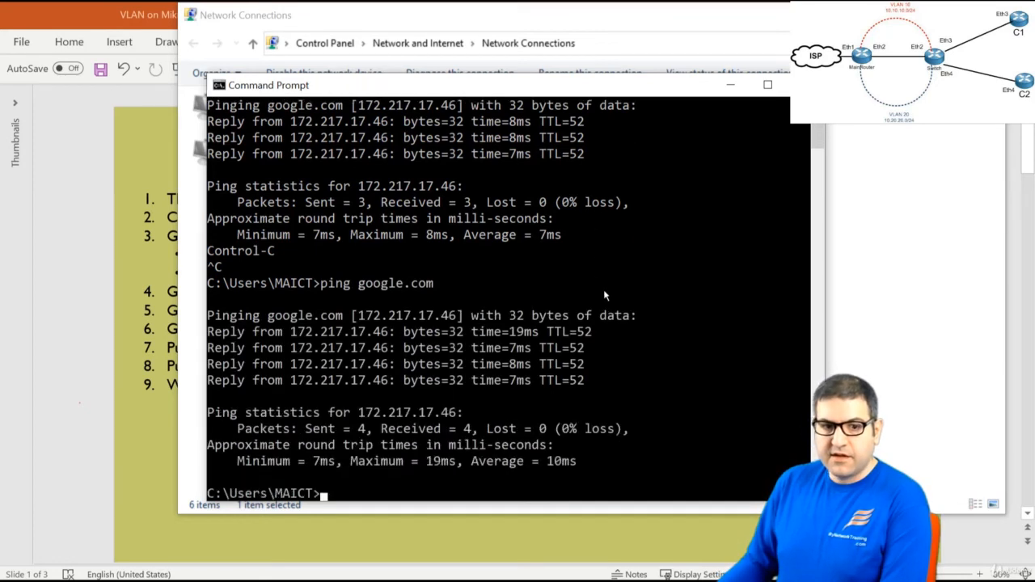
pyautogui.click(805, 85)
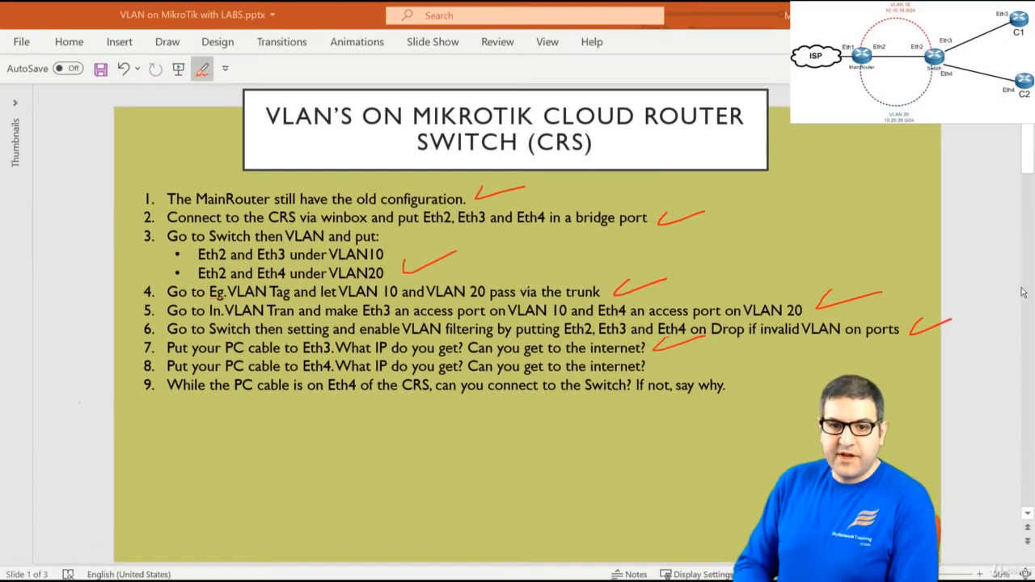
# Ink a red check mark beside step 8 on the VLAN slide
pyautogui.moveTo(654, 371); pyautogui.dragTo(730, 348)
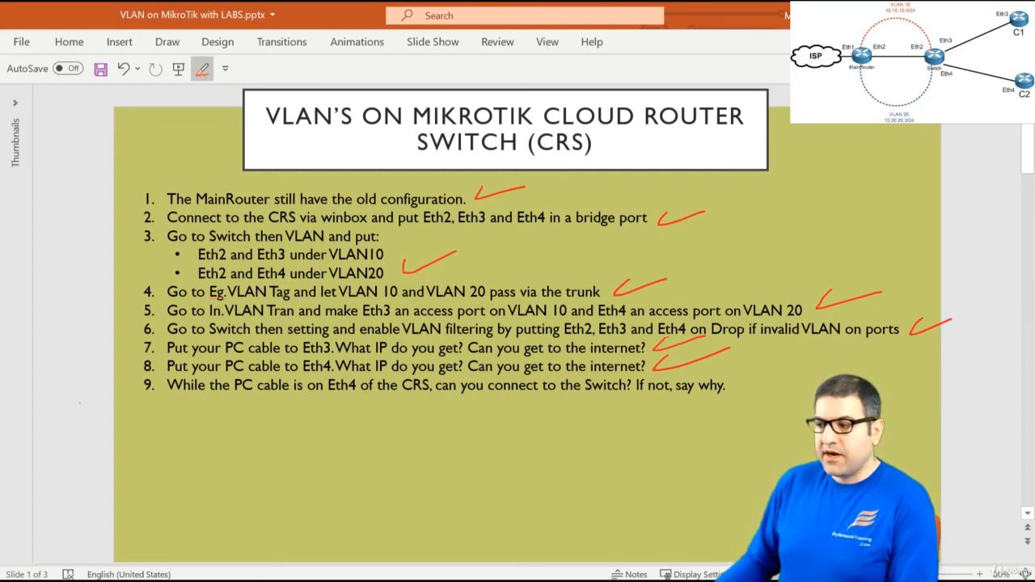
# Show the desktop and bring the WinBox window up maximized
pyautogui.press('super+d')
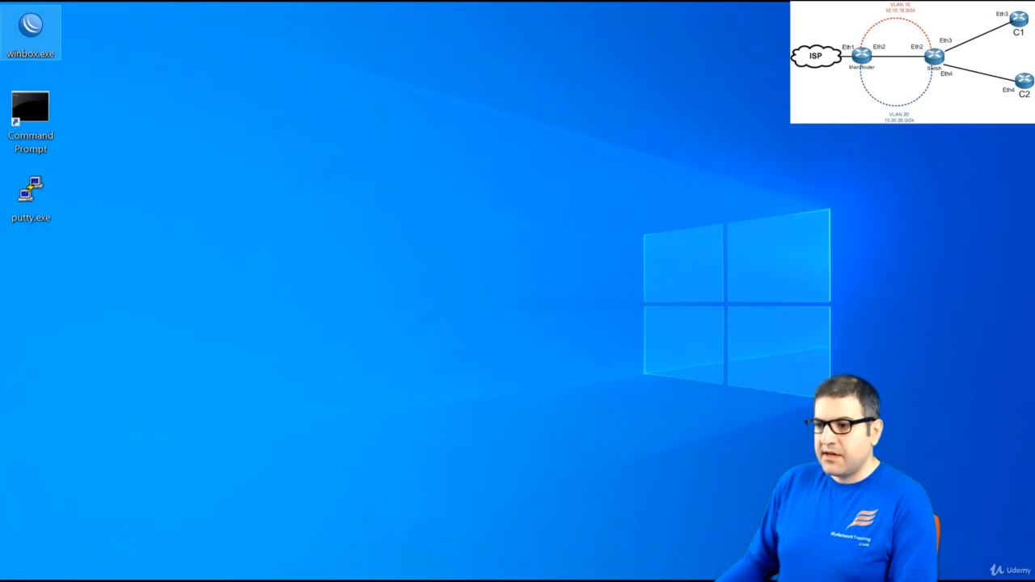
pyautogui.press('F5')
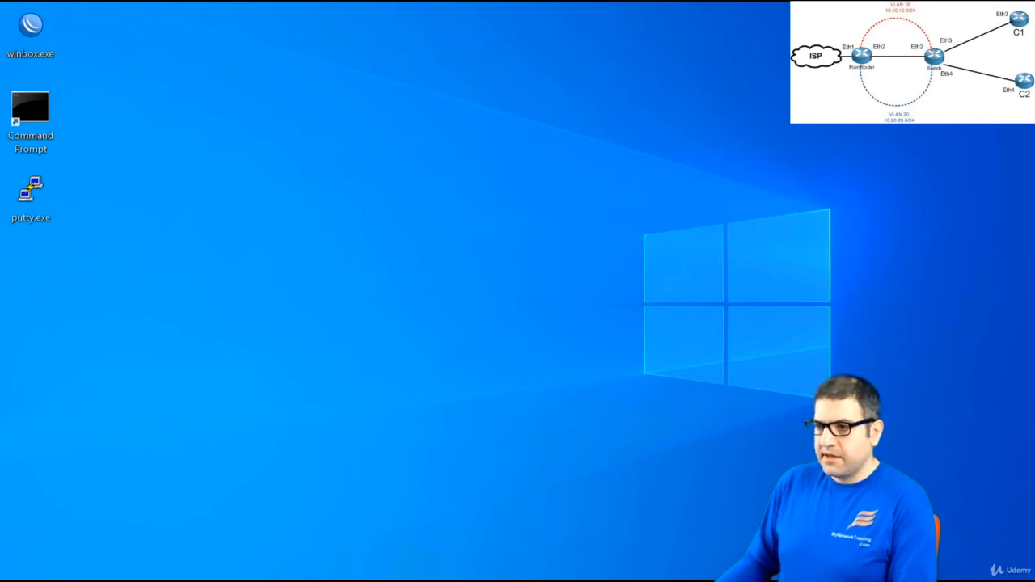
pyautogui.moveTo(463, 1); pyautogui.dragTo(422, 22)
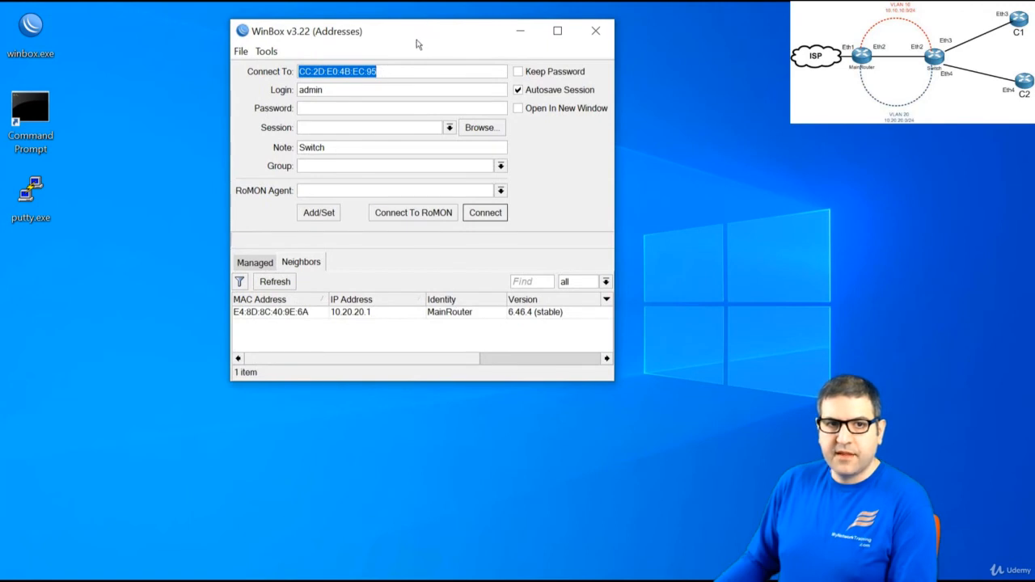
pyautogui.doubleClick(418, 45)
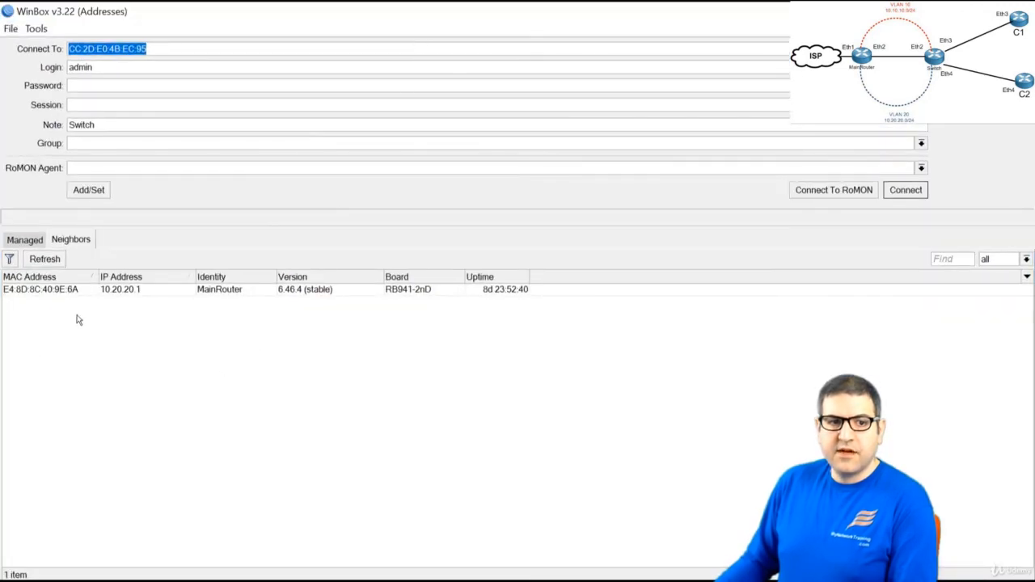
# Select MainRouter, then the Switch, refreshing the neighbor list until it shows 0 items
pyautogui.click(133, 293)
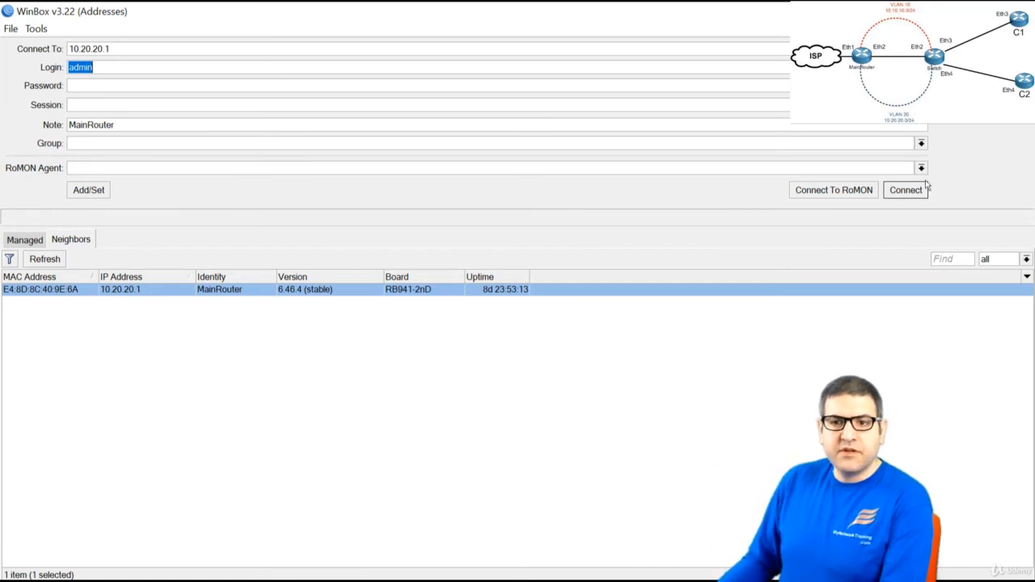
pyautogui.click(51, 261)
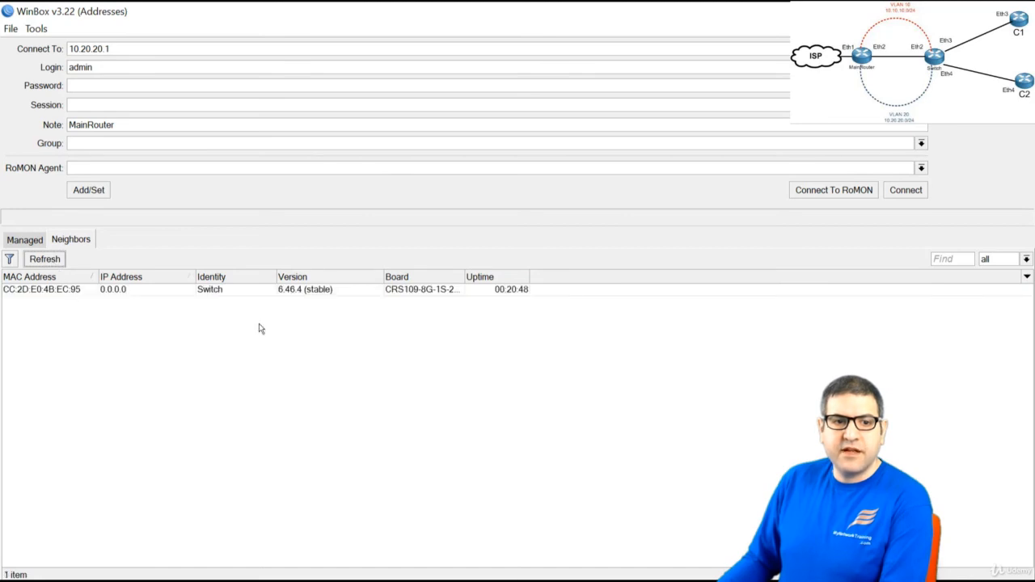
pyautogui.click(217, 292)
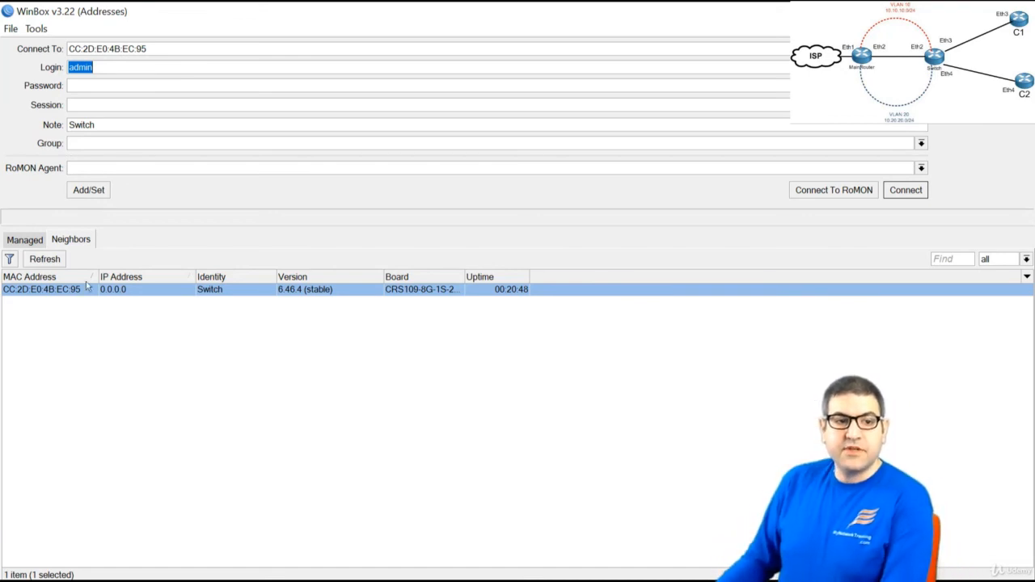
pyautogui.click(47, 260)
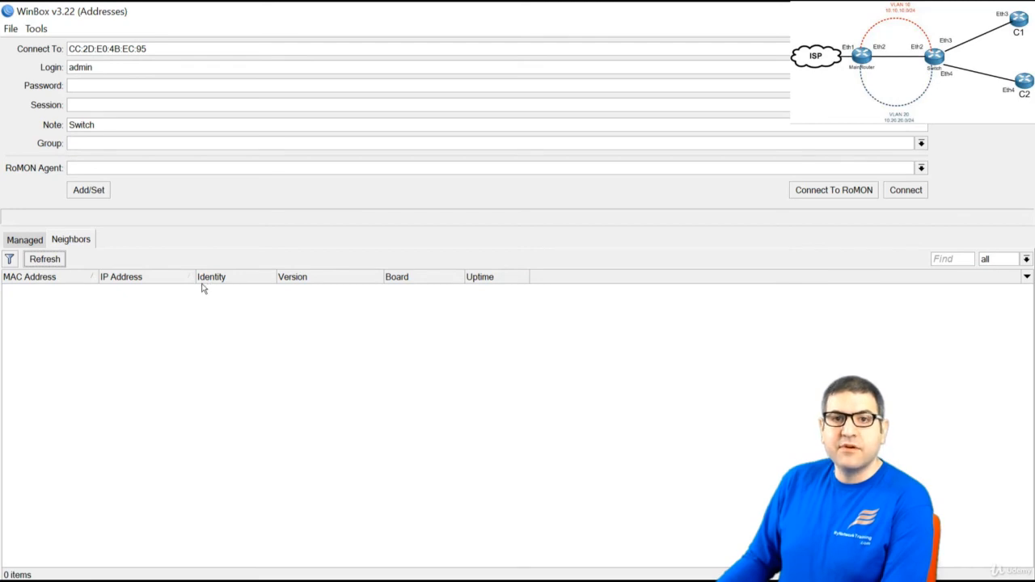
pyautogui.click(52, 260)
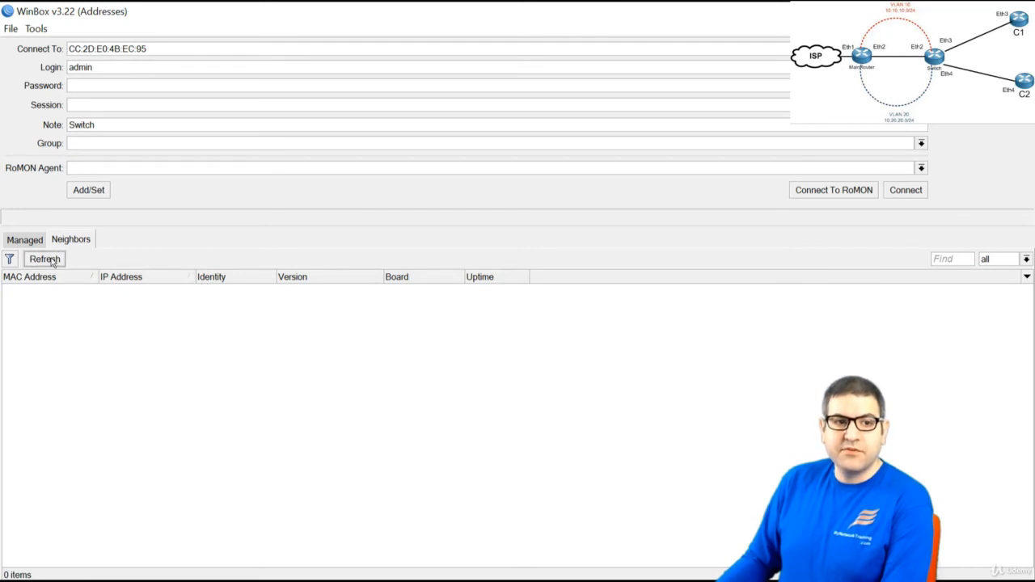
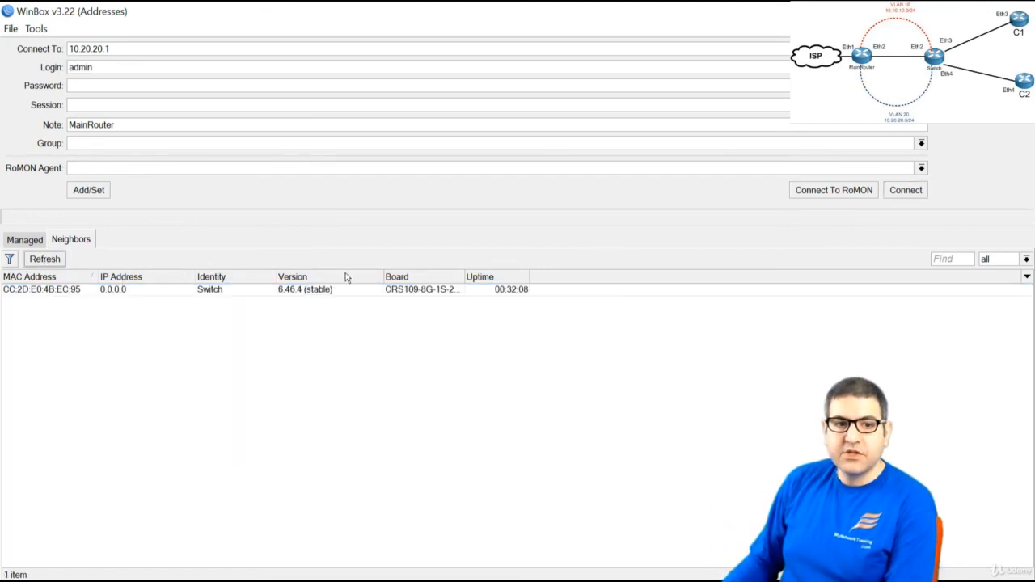
# Connect to the Switch neighbour, close its interface list, and return to the checklist slide
pyautogui.click(58, 291)
pyautogui.click(899, 190)
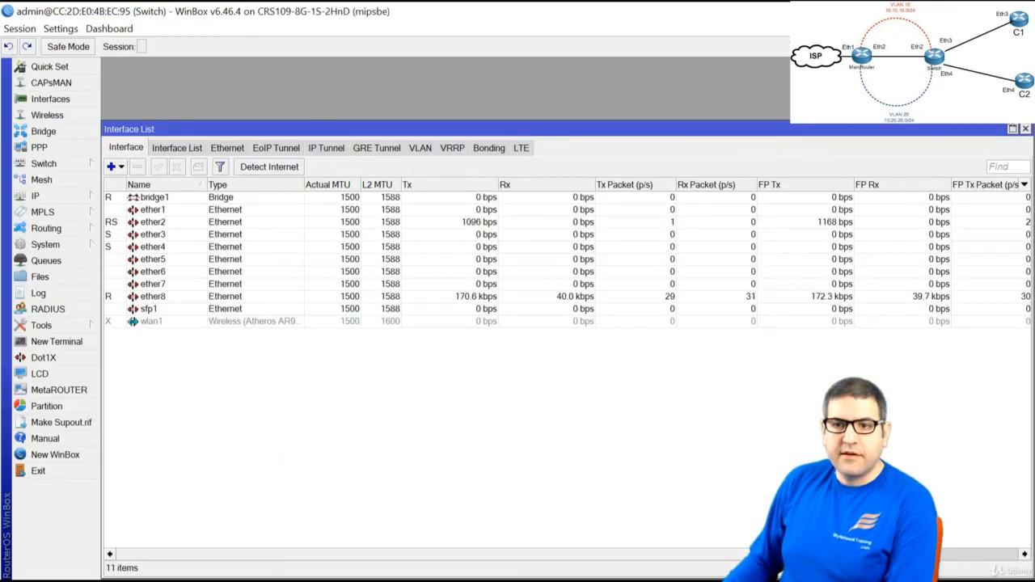
pyautogui.click(1025, 128)
pyautogui.hotkey('alt', 'Tab')
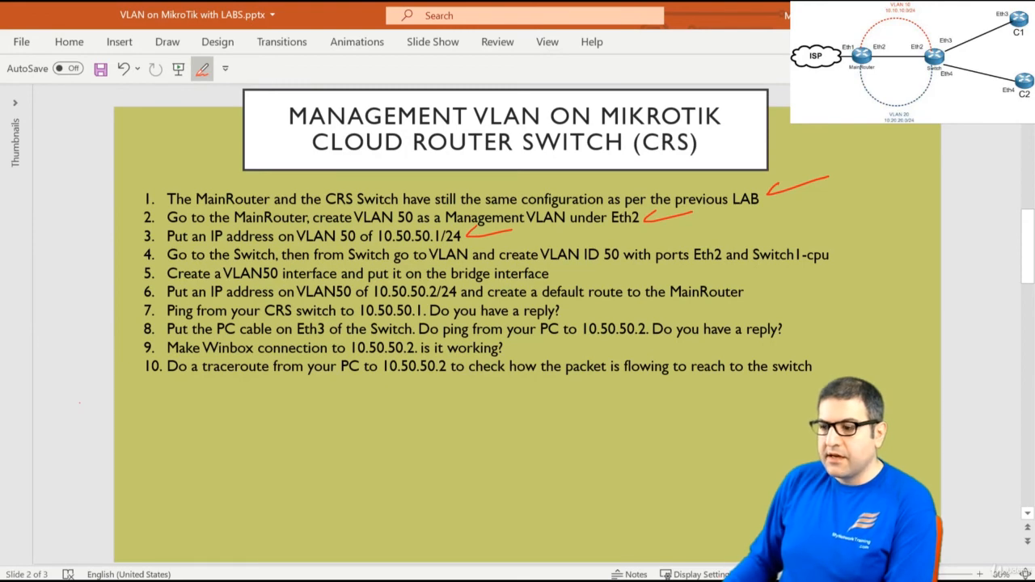
# Cancel the stalled reconnect, refresh Neighbors, and connect to the Switch again
pyautogui.hotkey('alt', 'Tab')
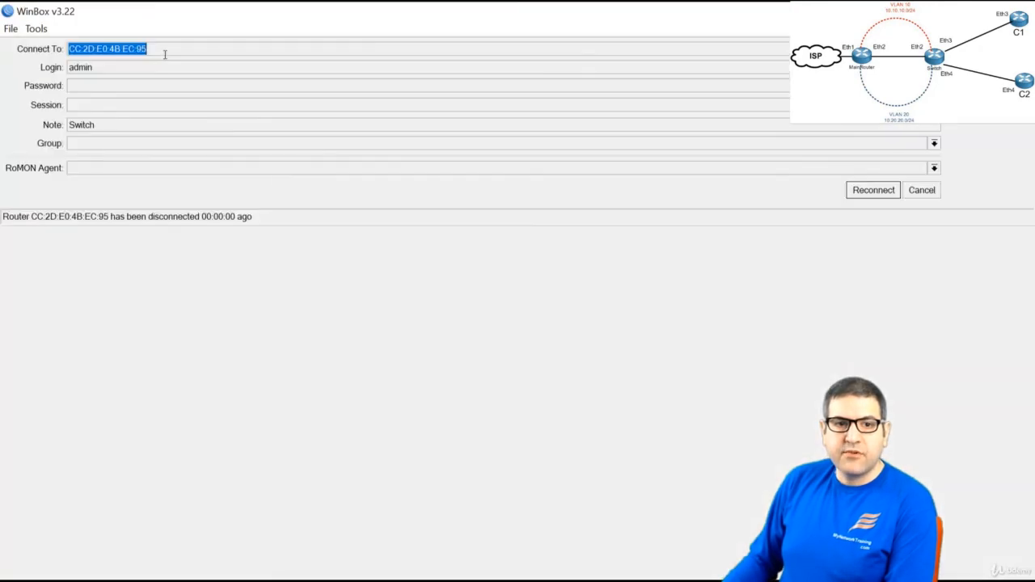
pyautogui.click(884, 190)
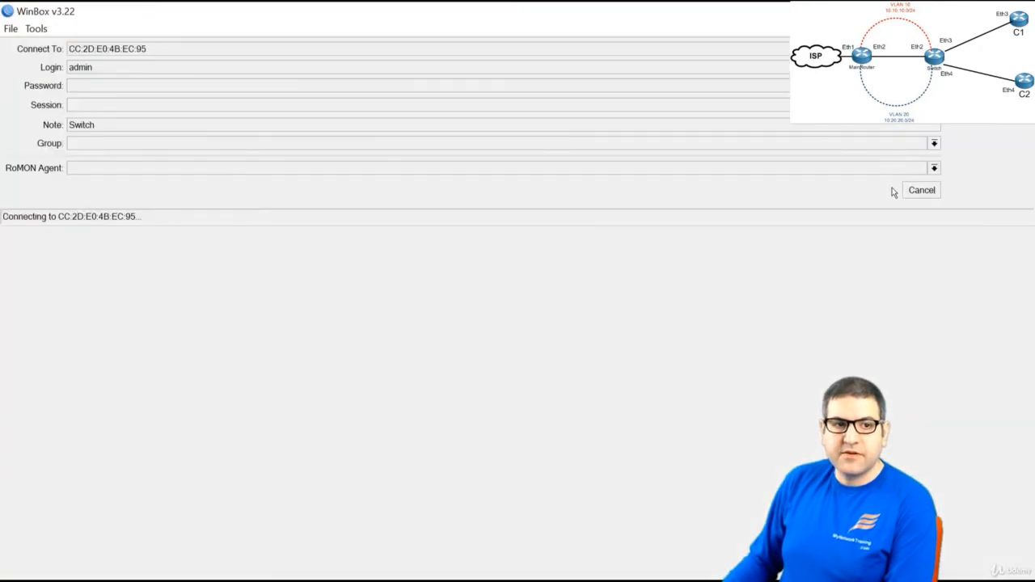
pyautogui.click(922, 190)
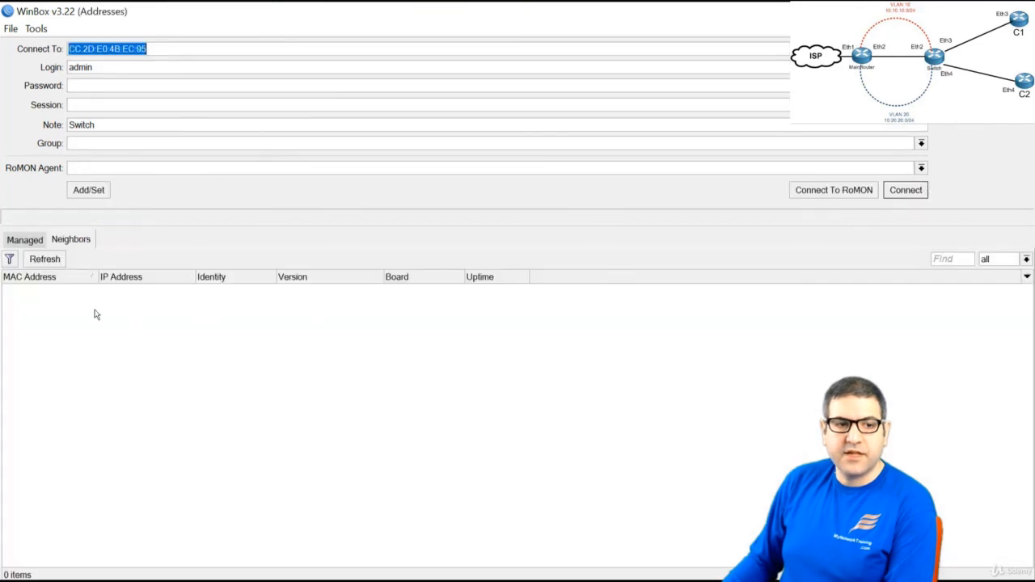
pyautogui.click(44, 261)
pyautogui.click(56, 290)
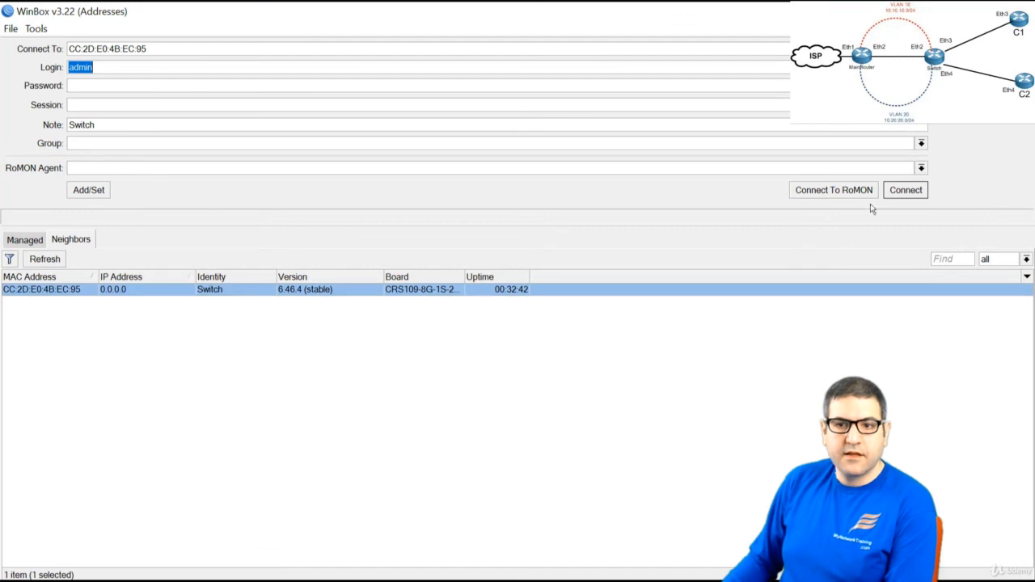
pyautogui.click(896, 194)
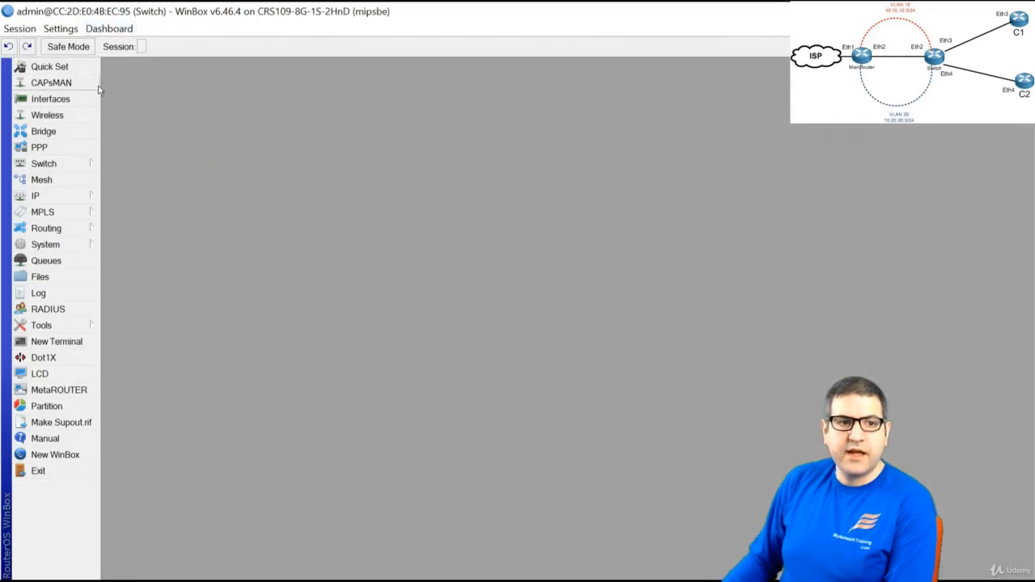
# Add switch VLAN ID 50 with member ports ether2 and switch1-cpu
pyautogui.moveTo(87, 162)
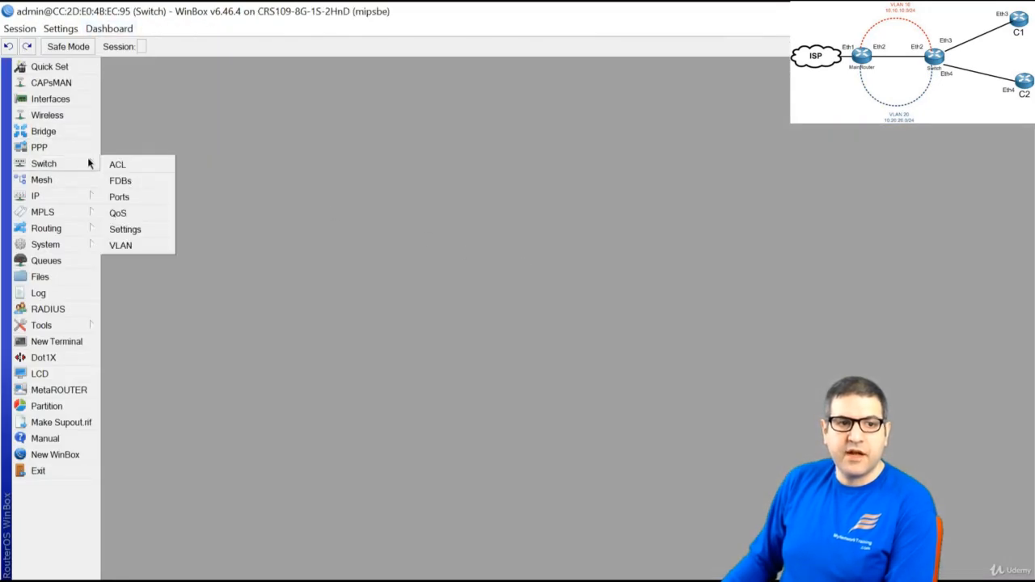
pyautogui.click(140, 251)
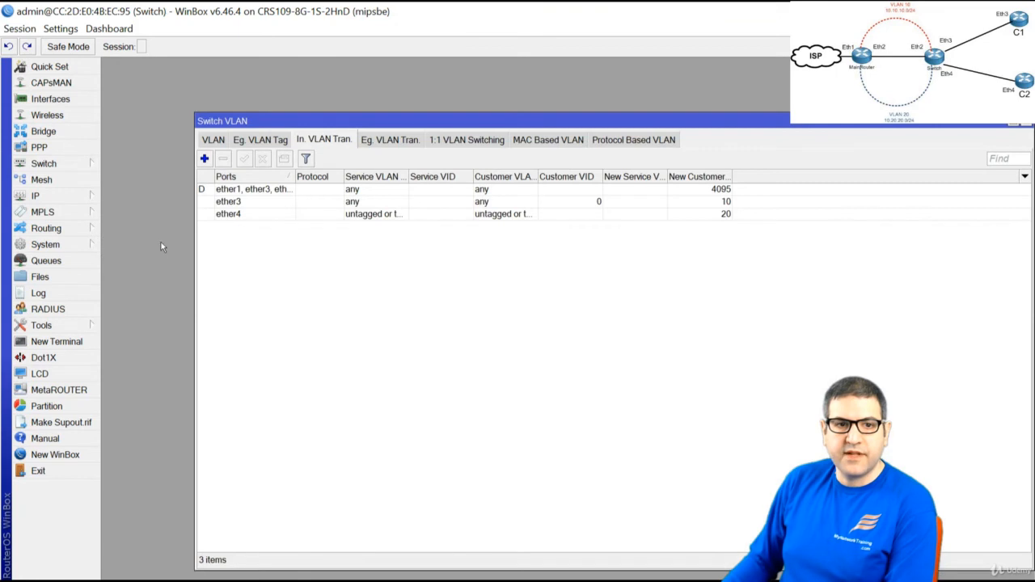
pyautogui.click(223, 143)
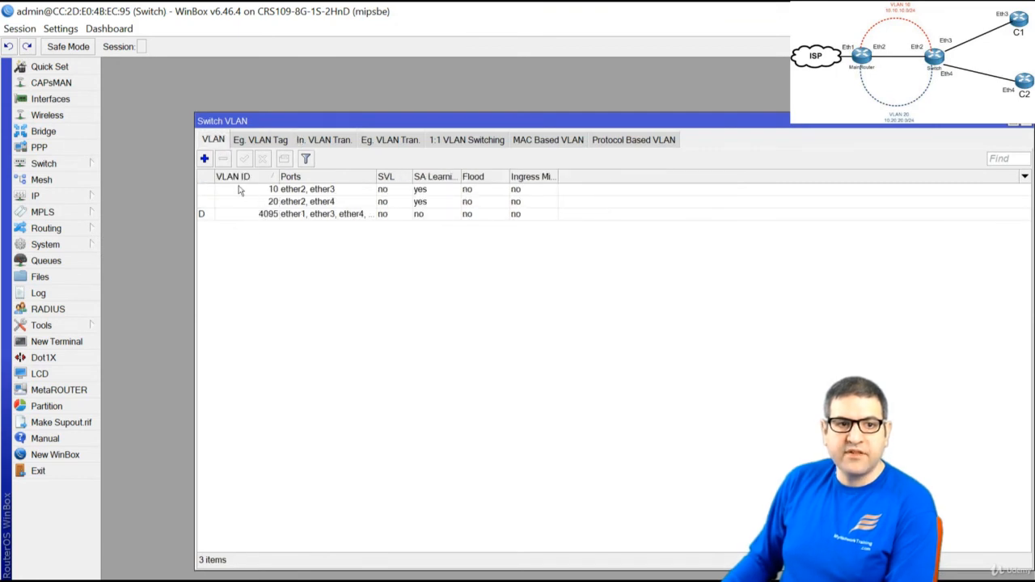
pyautogui.click(205, 160)
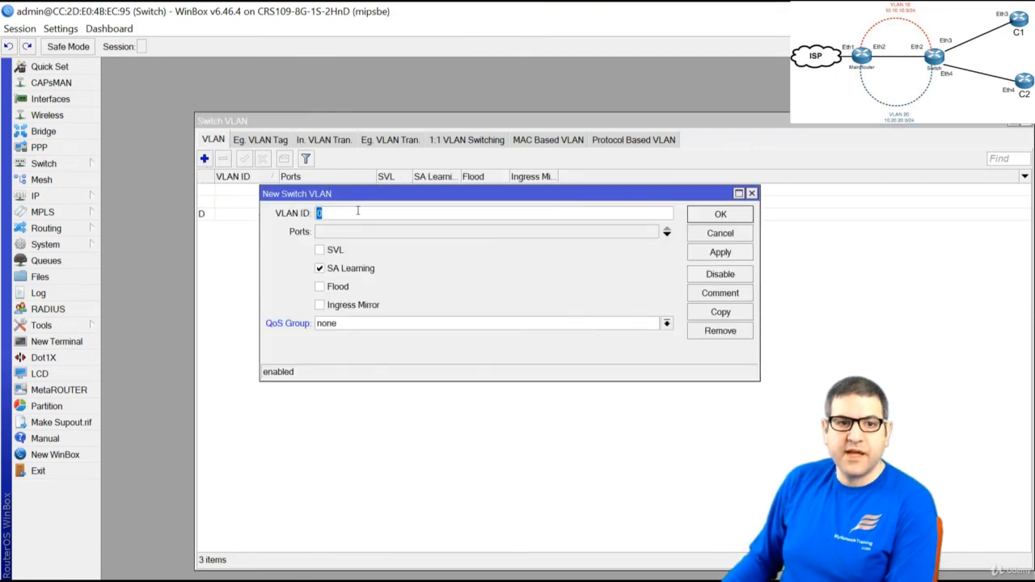
pyautogui.write('50')
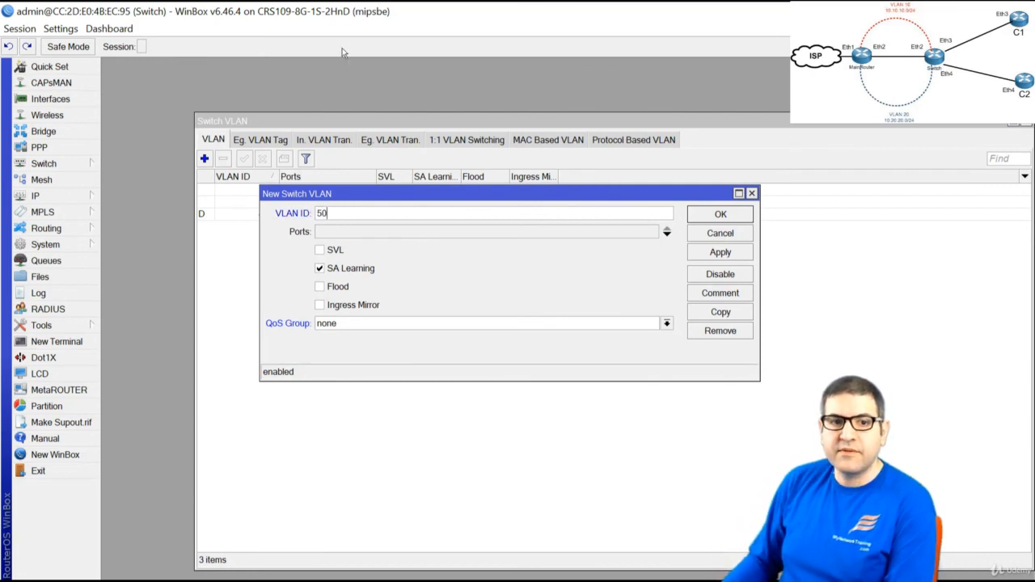
pyautogui.click(420, 233)
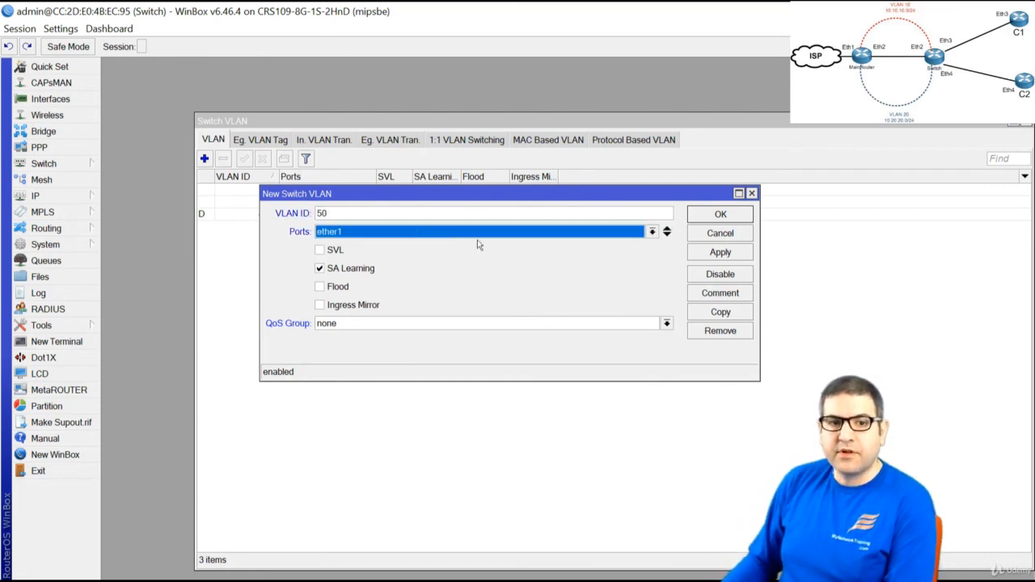
pyautogui.click(587, 235)
pyautogui.click(557, 257)
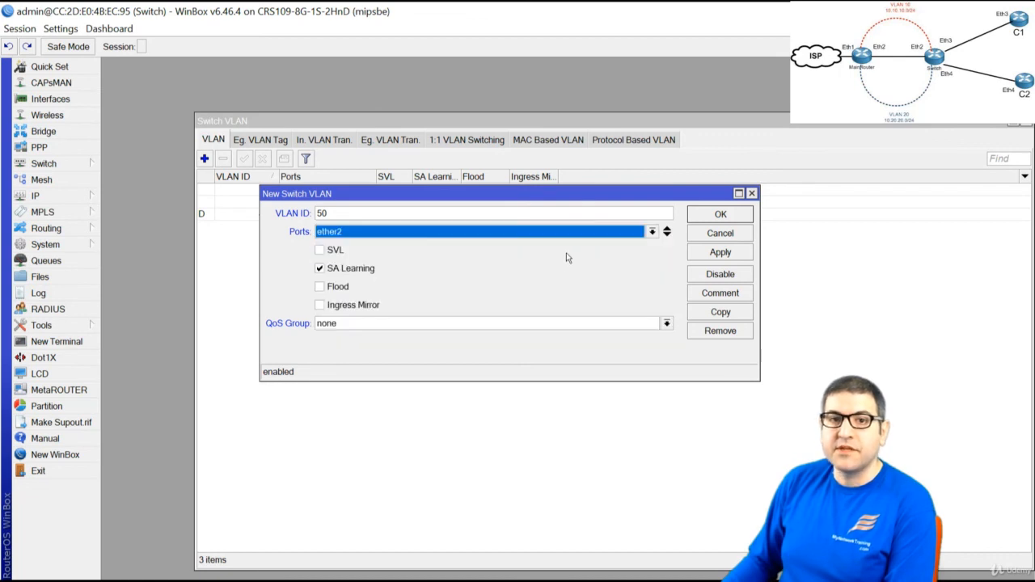
pyautogui.click(667, 234)
pyautogui.click(651, 250)
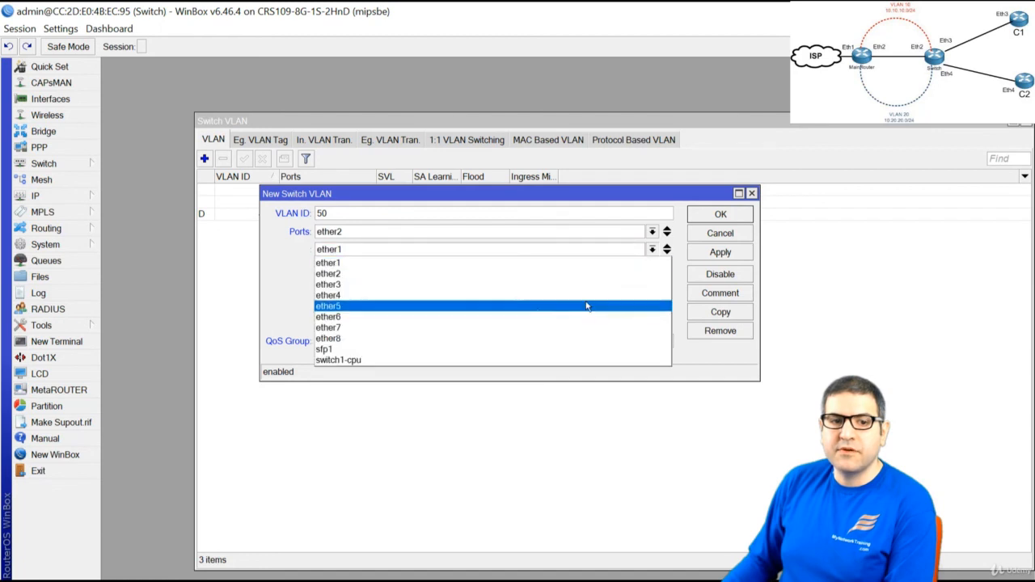
pyautogui.click(501, 360)
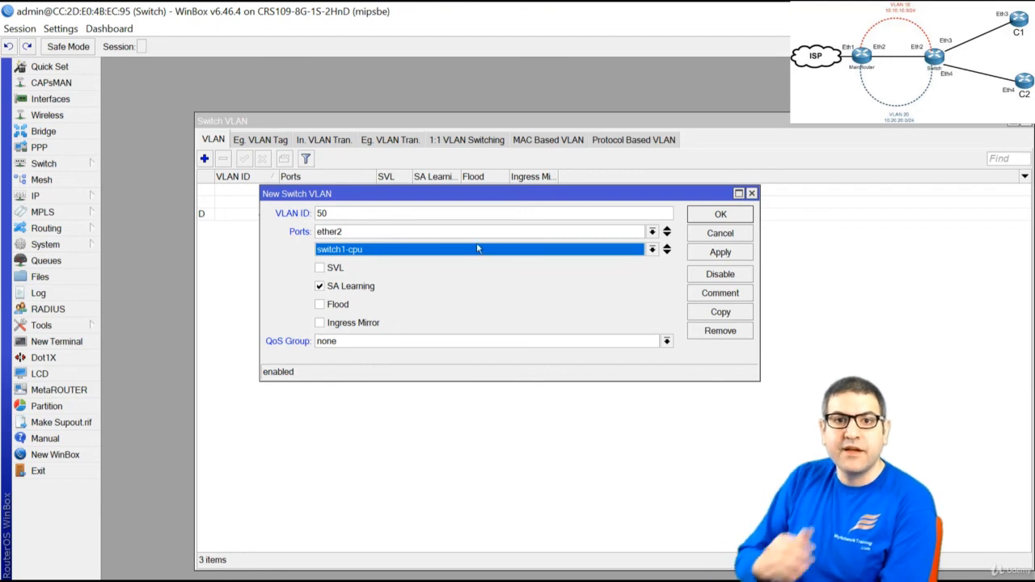
pyautogui.click(723, 213)
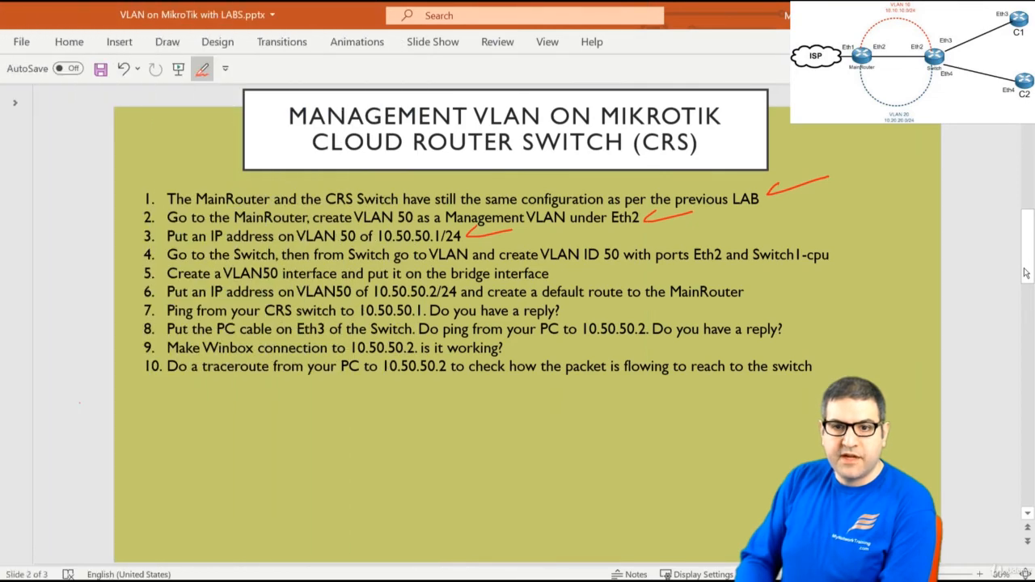
# Tick checklist item 4 and close the switch VLAN window in WinBox
pyautogui.moveTo(833, 254); pyautogui.dragTo(883, 240)
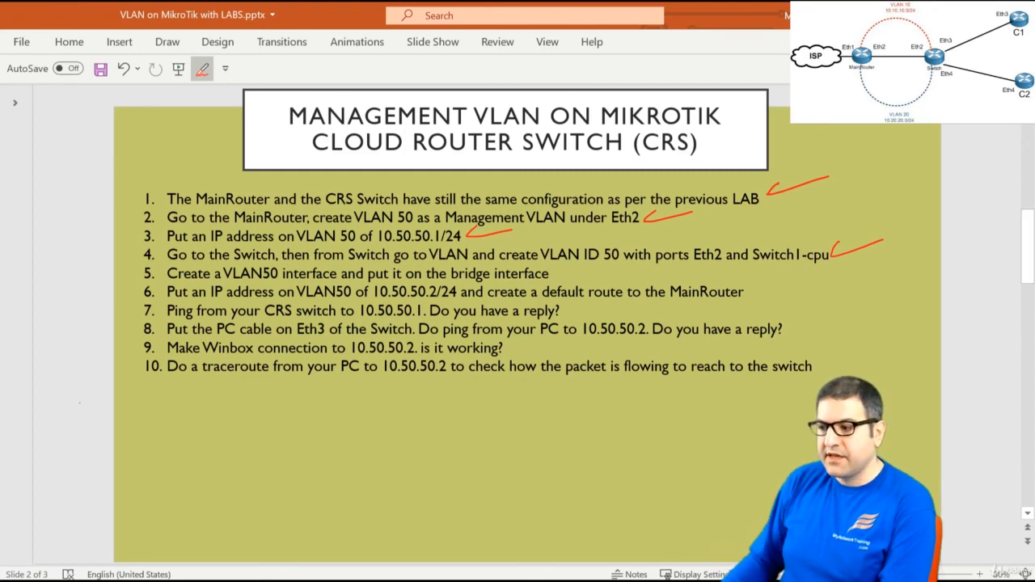
pyautogui.hotkey('alt', 'Tab')
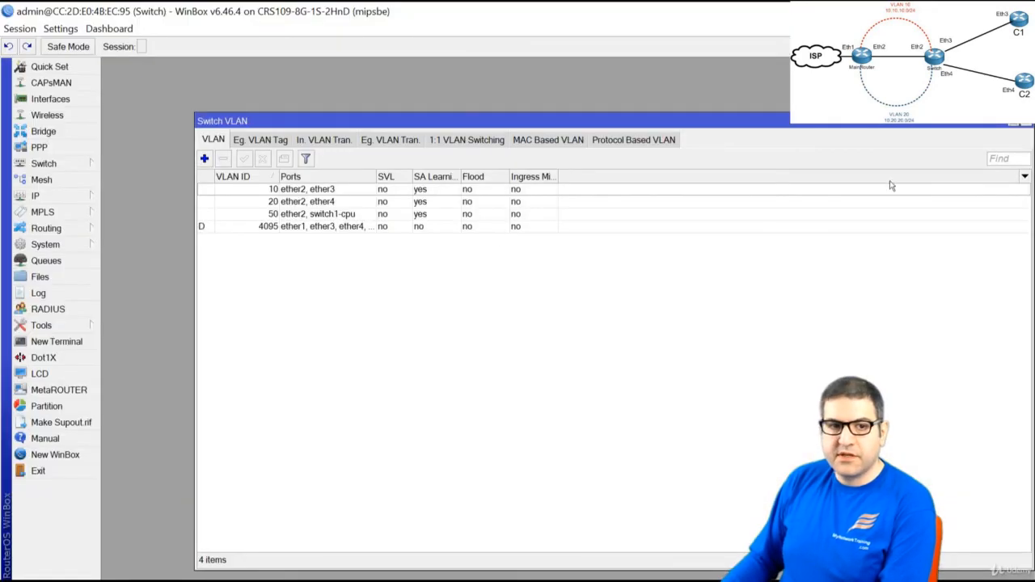
pyautogui.press('Escape')
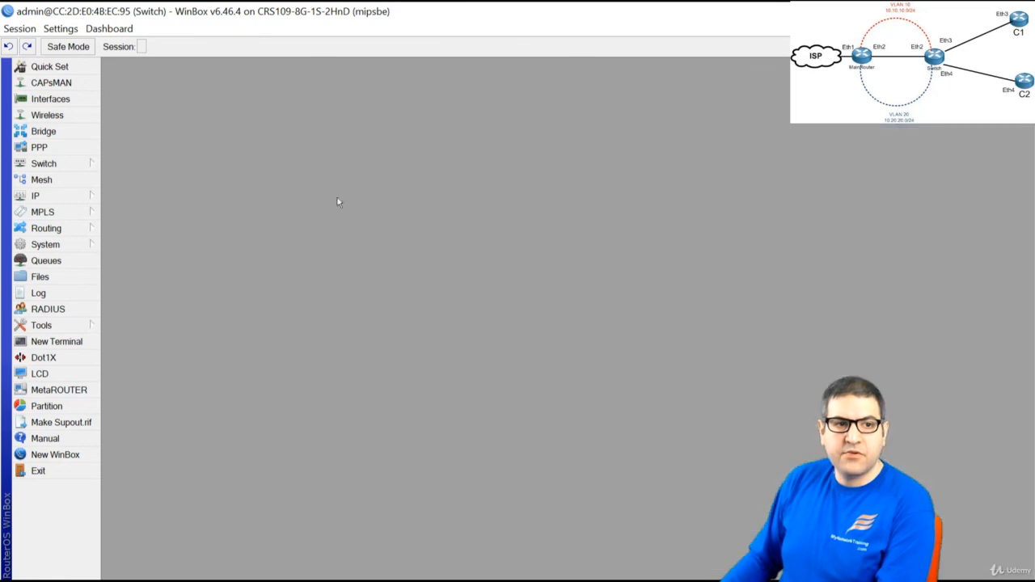
# Create a new VLAN interface named vlan50 with VLAN ID 50
pyautogui.click(43, 100)
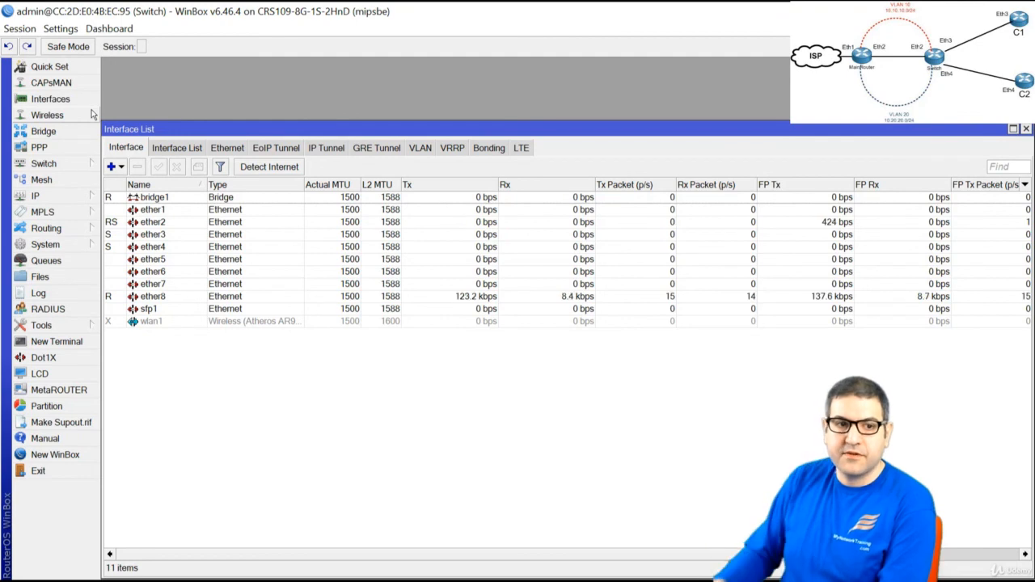
pyautogui.click(121, 167)
pyautogui.click(139, 174)
pyautogui.click(223, 107)
pyautogui.press('BackSpace')
pyautogui.write('50')
pyautogui.press('Tab')
pyautogui.press('Tab')
pyautogui.press('Tab')
pyautogui.press('Tab')
pyautogui.write('50')
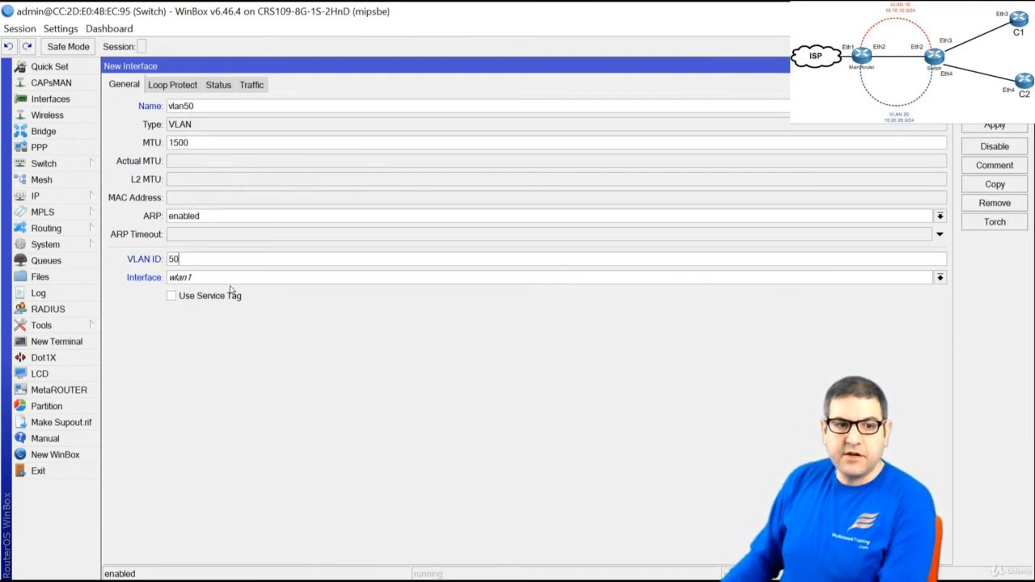
# Set vlan50's parent interface to bridge1, save it, and select it in the list
pyautogui.click(224, 278)
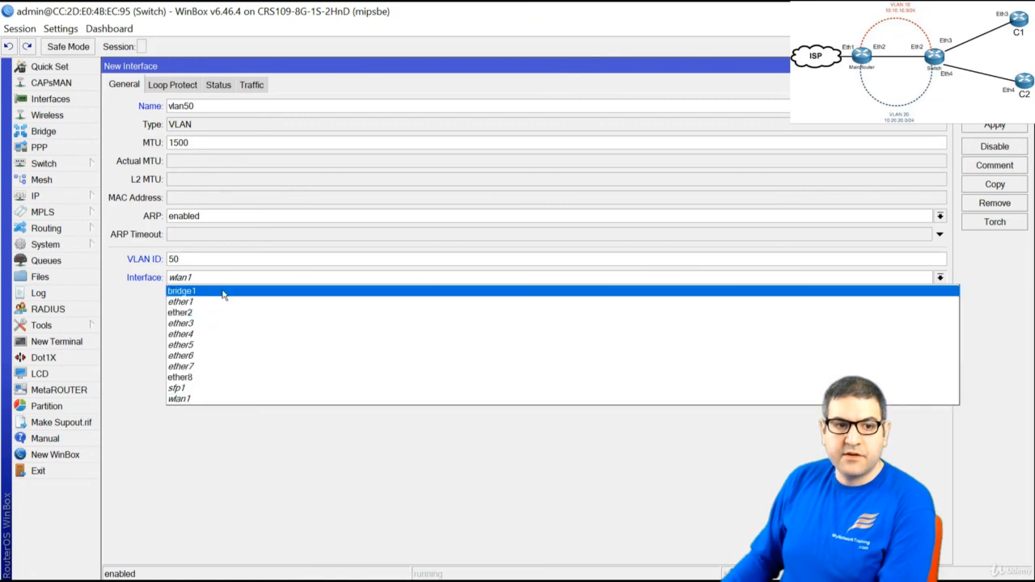
pyautogui.click(224, 292)
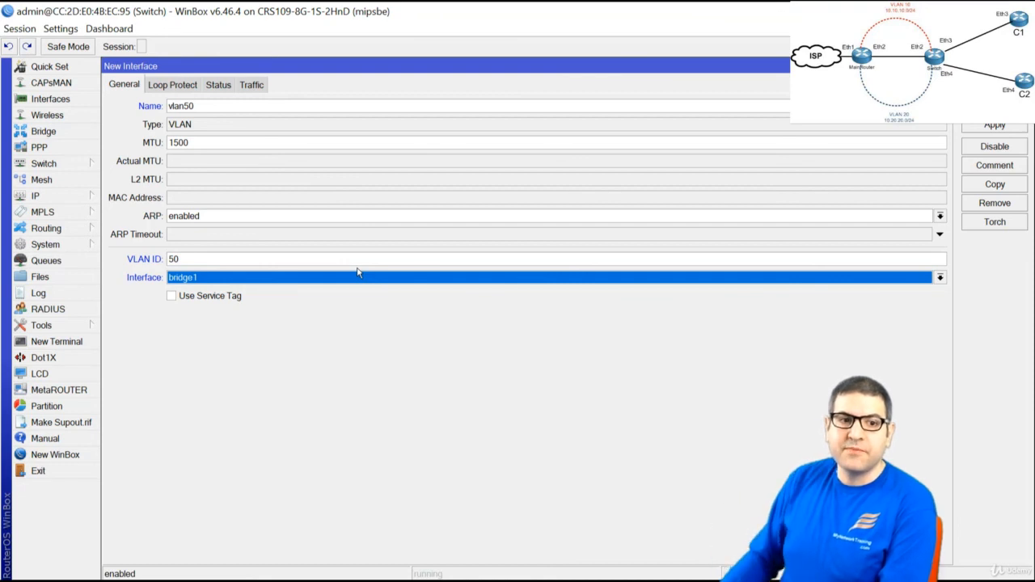
pyautogui.click(277, 285)
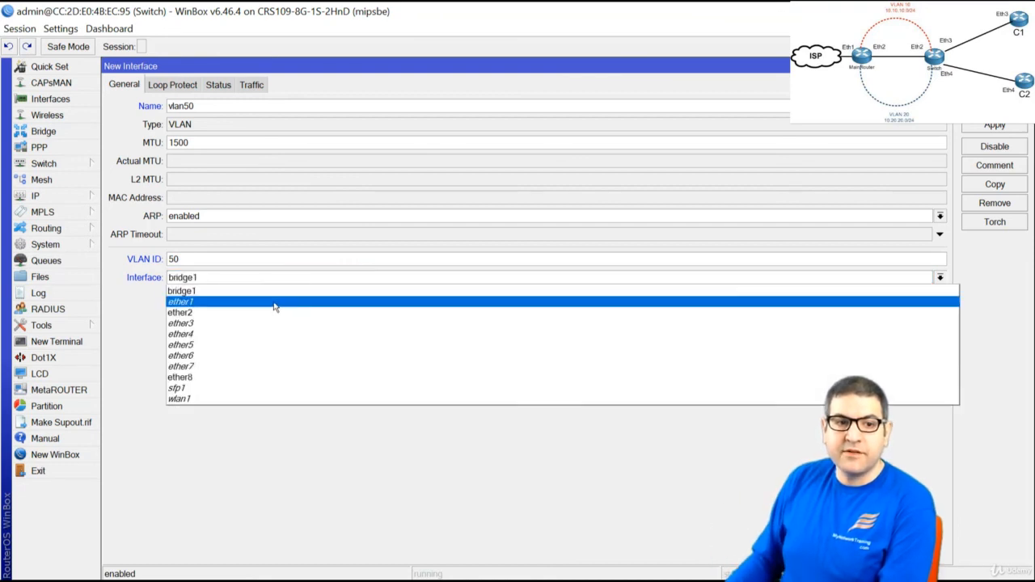
pyautogui.click(270, 312)
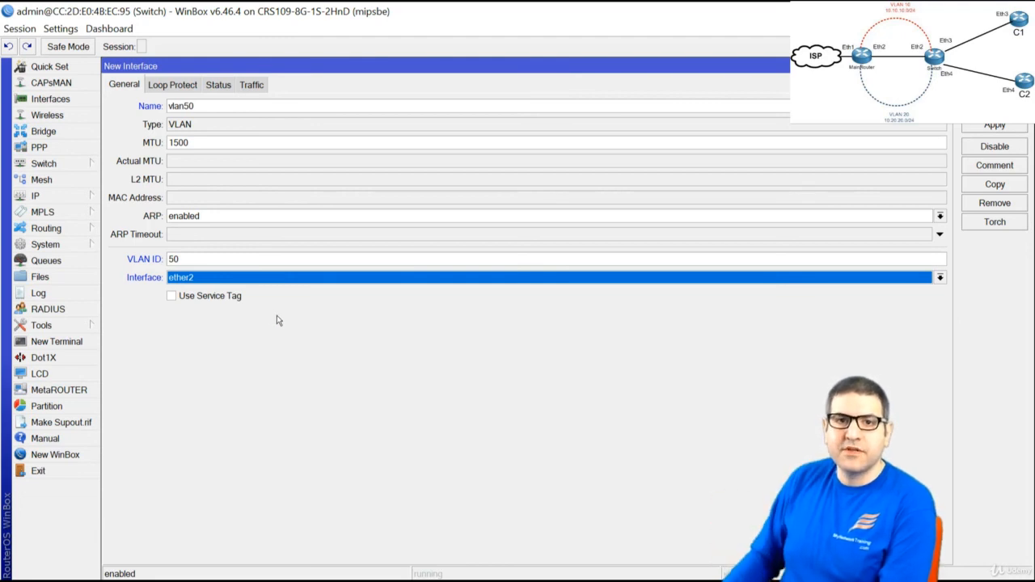
pyautogui.click(236, 280)
pyautogui.click(243, 289)
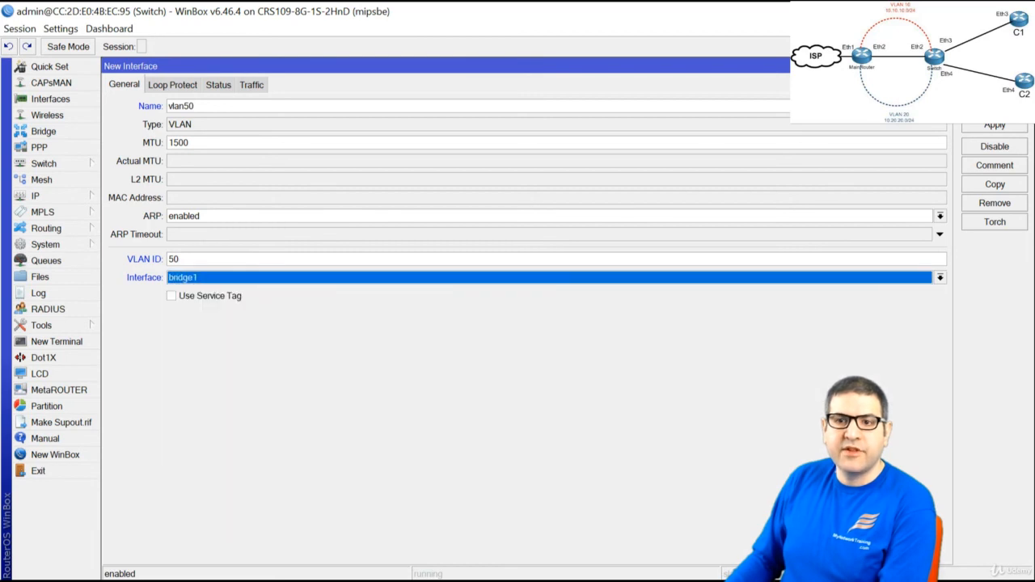
pyautogui.press('Return')
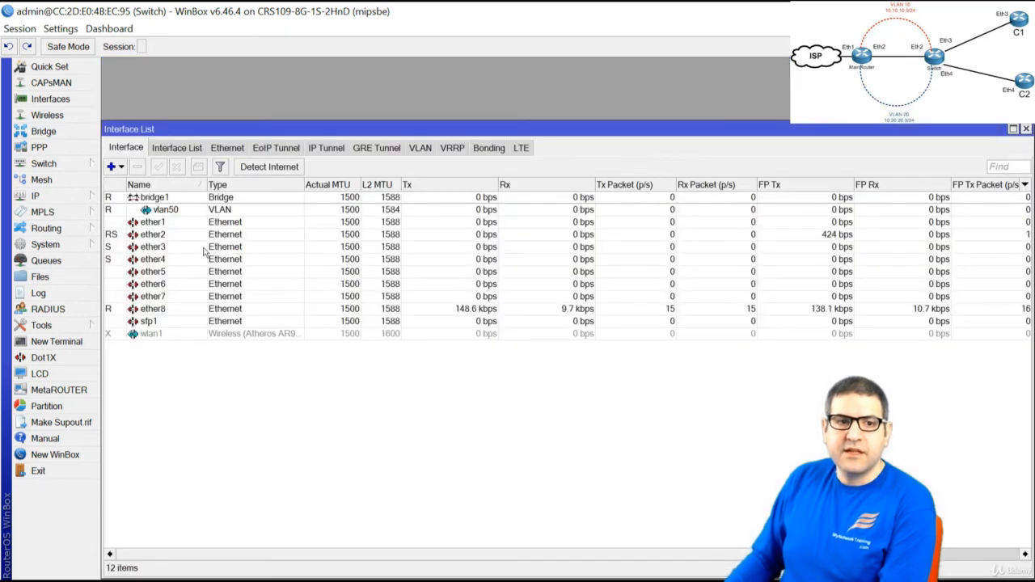
pyautogui.click(171, 209)
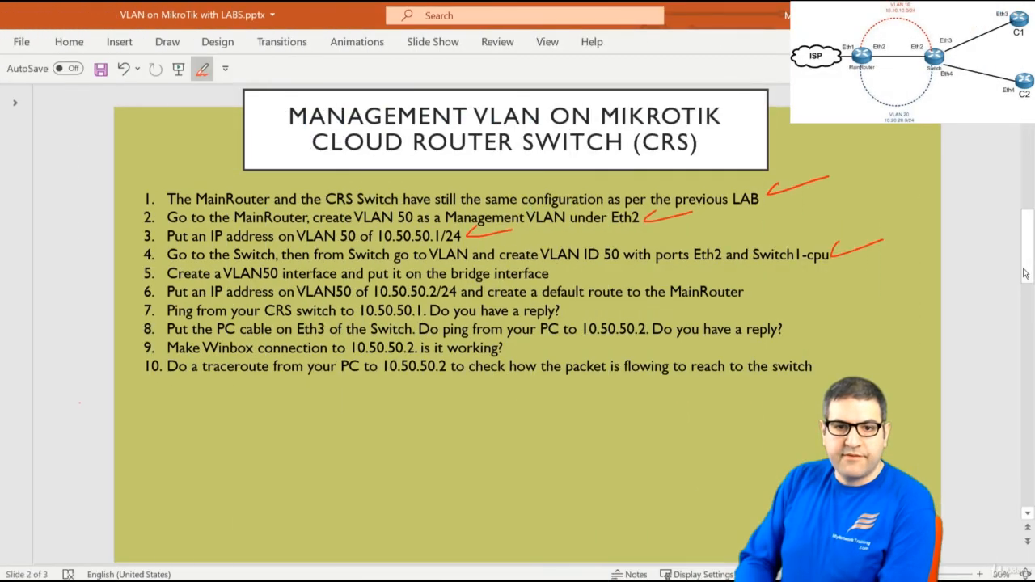
# Ink a red check mark after checklist item 5, then return to WinBox
pyautogui.moveTo(551, 272); pyautogui.dragTo(596, 268)
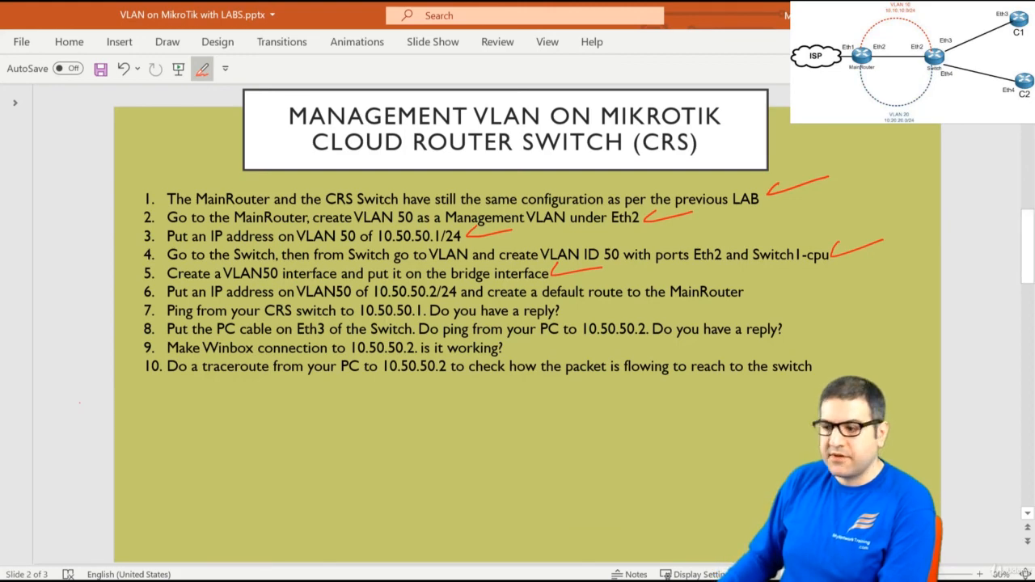
pyautogui.hotkey('alt', 'Tab')
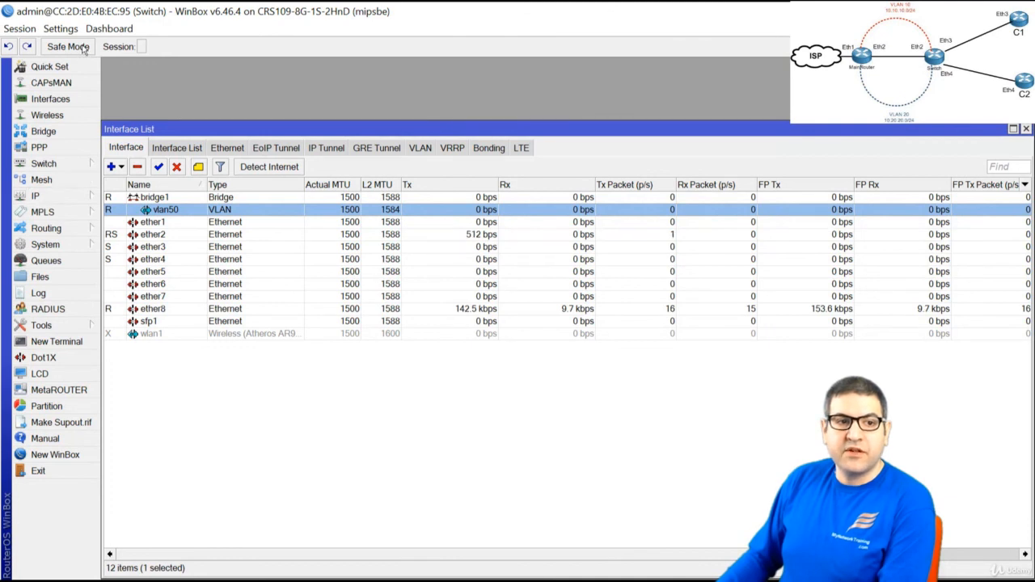
# Check the member ports of switch VLAN entry 50
pyautogui.click(60, 163)
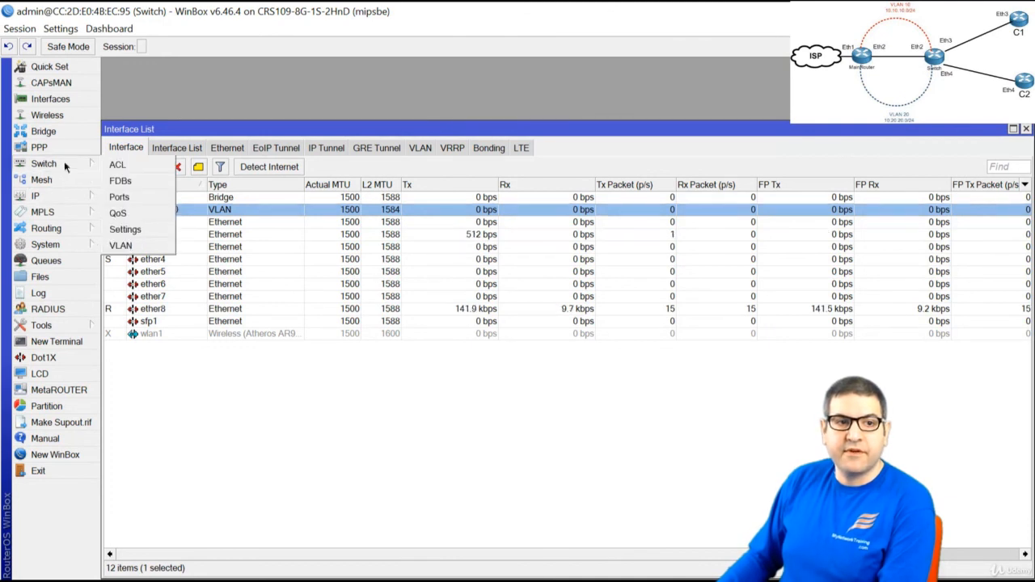
pyautogui.click(130, 246)
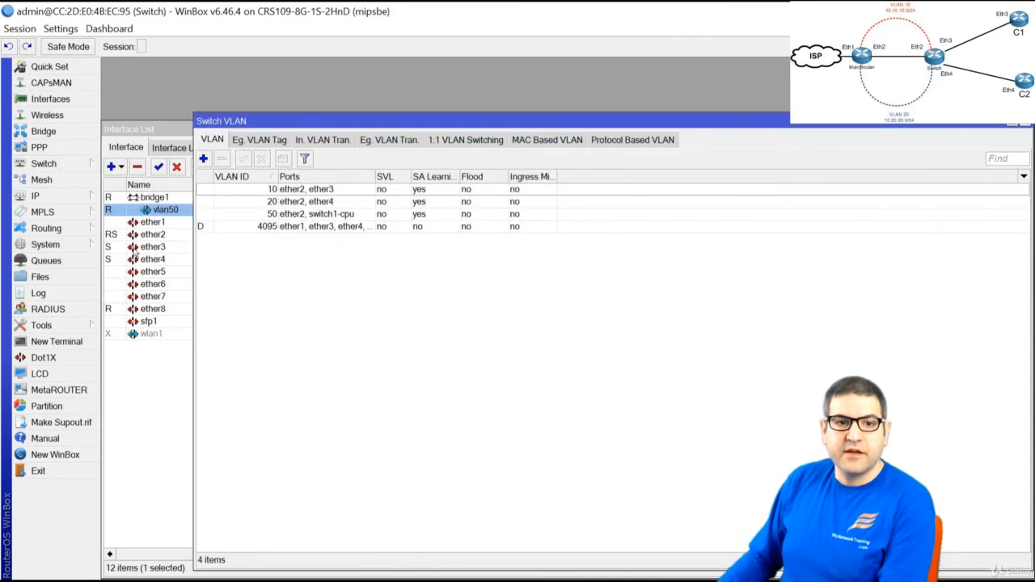
pyautogui.doubleClick(303, 214)
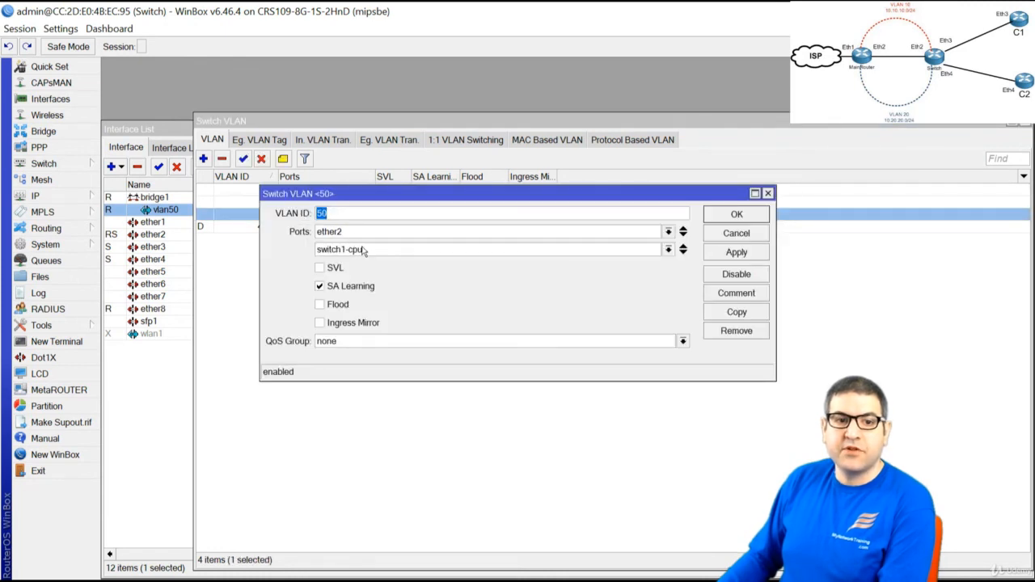
pyautogui.click(768, 194)
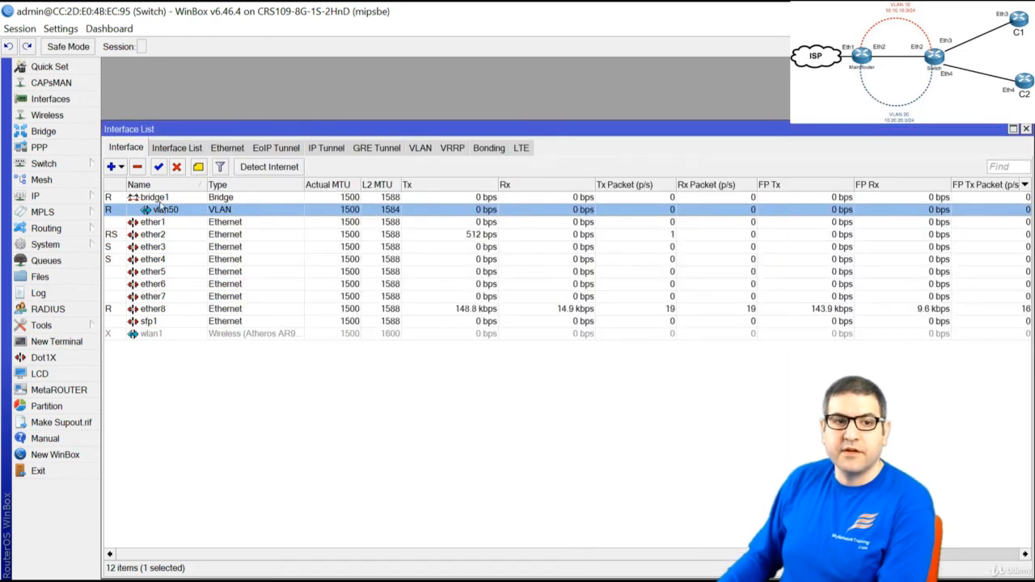
# Add IP address 10.50.50.2/24 on interface vlan50 and close the address list
pyautogui.click(69, 198)
pyautogui.click(134, 230)
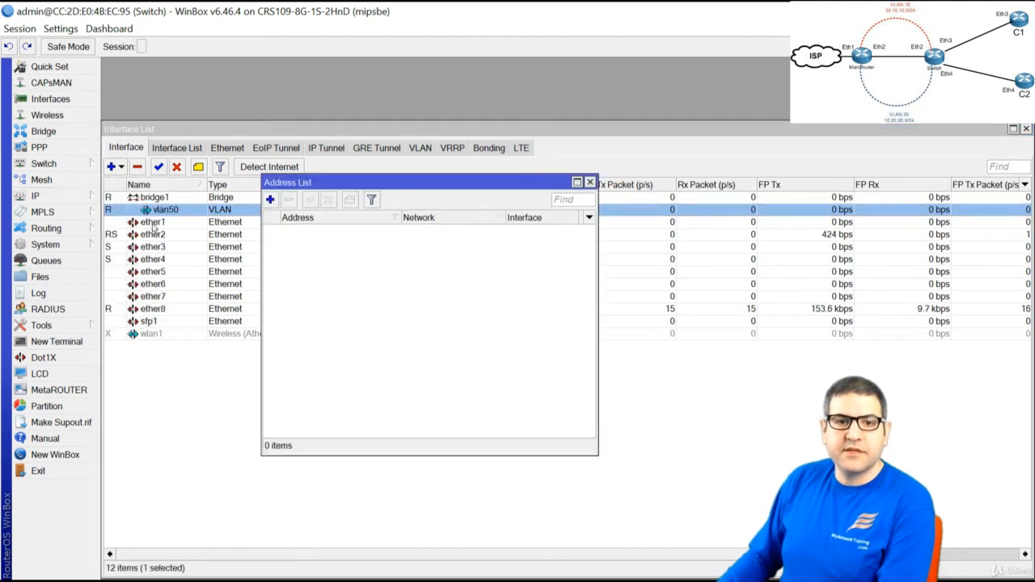
pyautogui.click(271, 200)
pyautogui.write('10.50.50.')
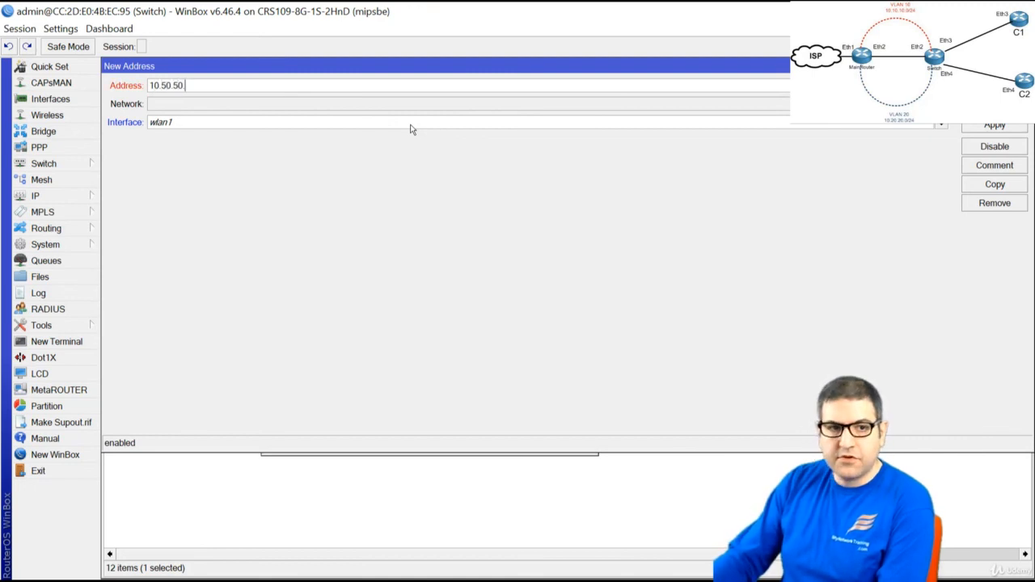
pyautogui.write('2/')
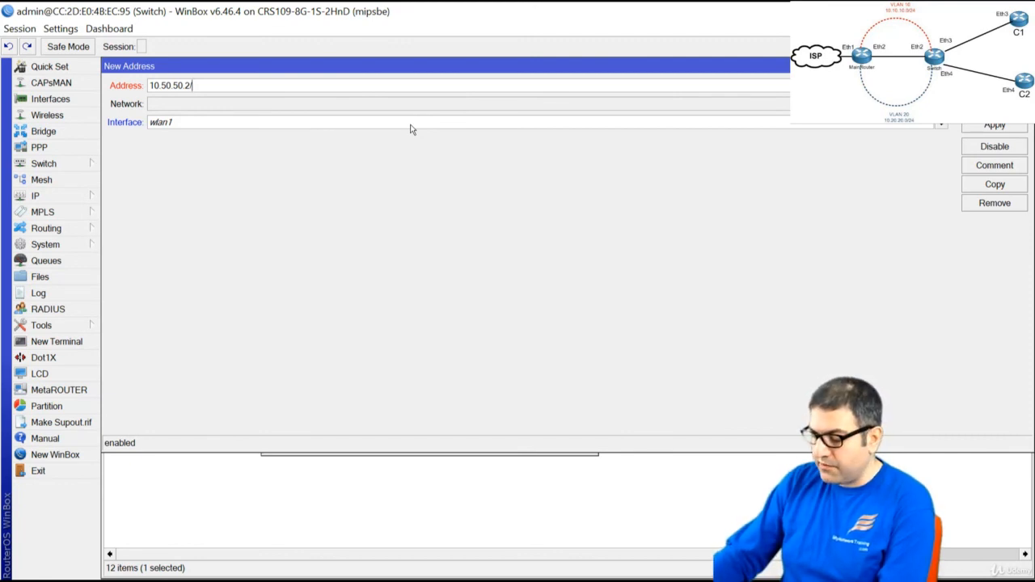
pyautogui.write('24')
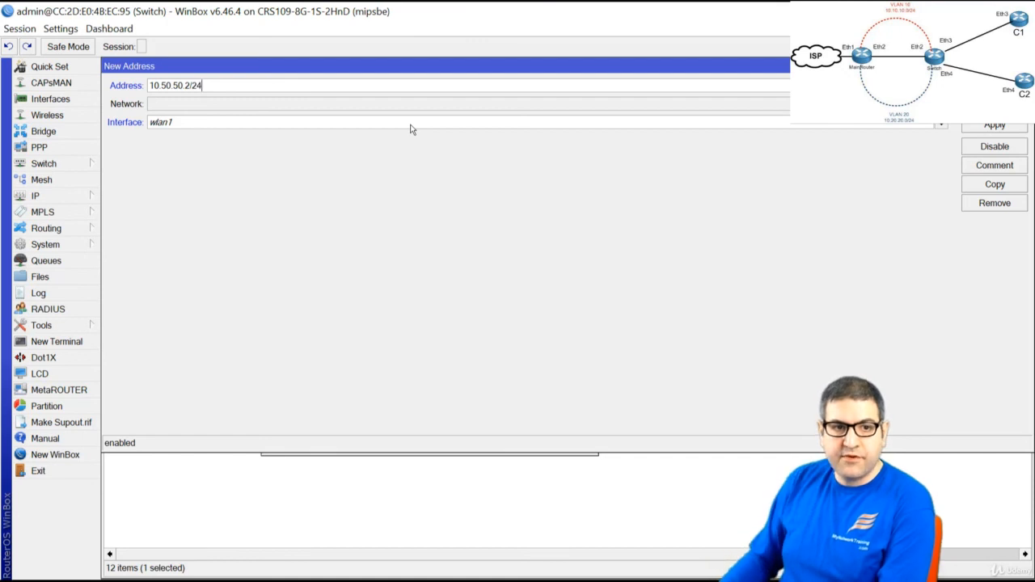
pyautogui.click(410, 127)
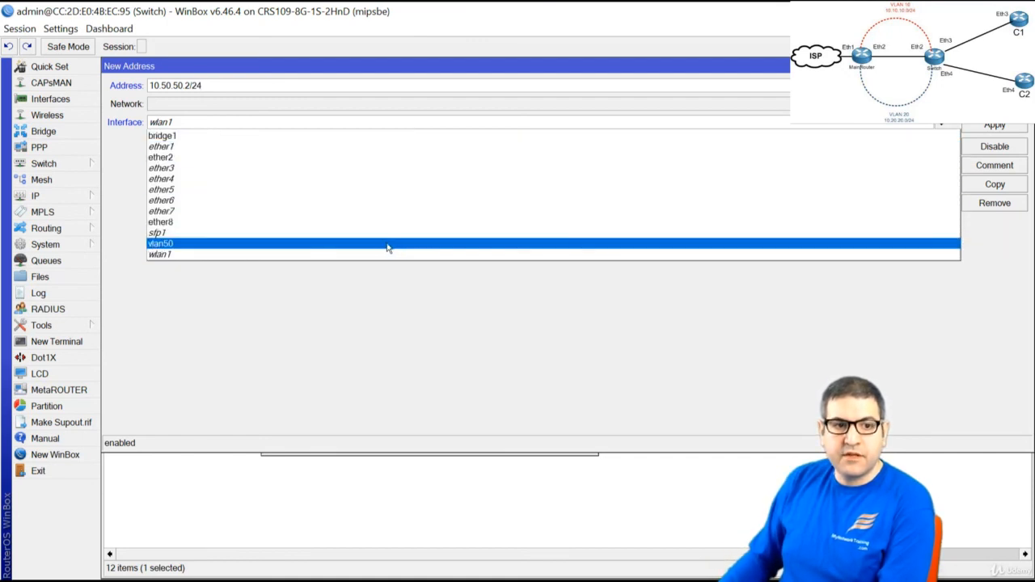
pyautogui.click(387, 244)
pyautogui.press('Return')
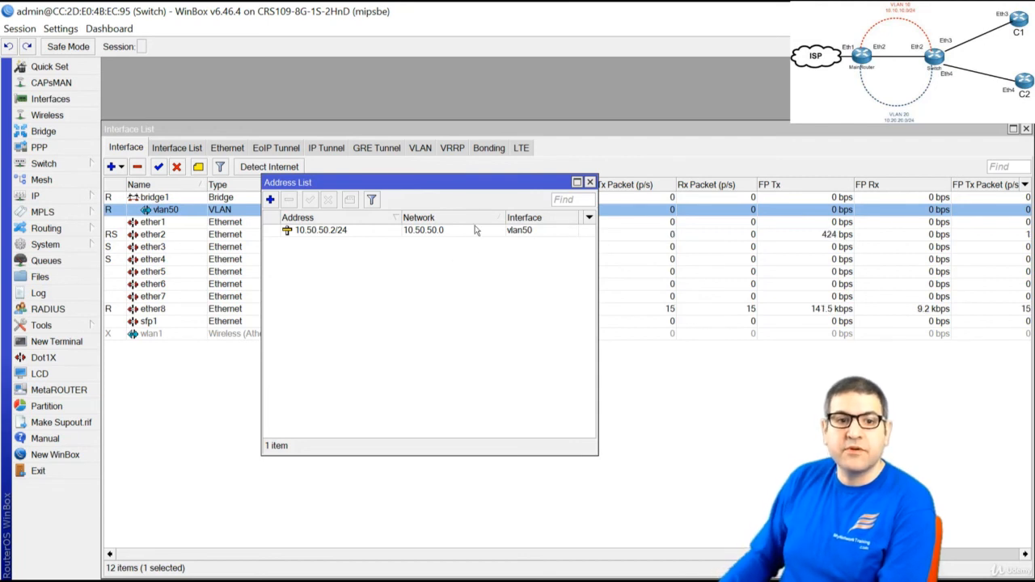
pyautogui.press('Escape')
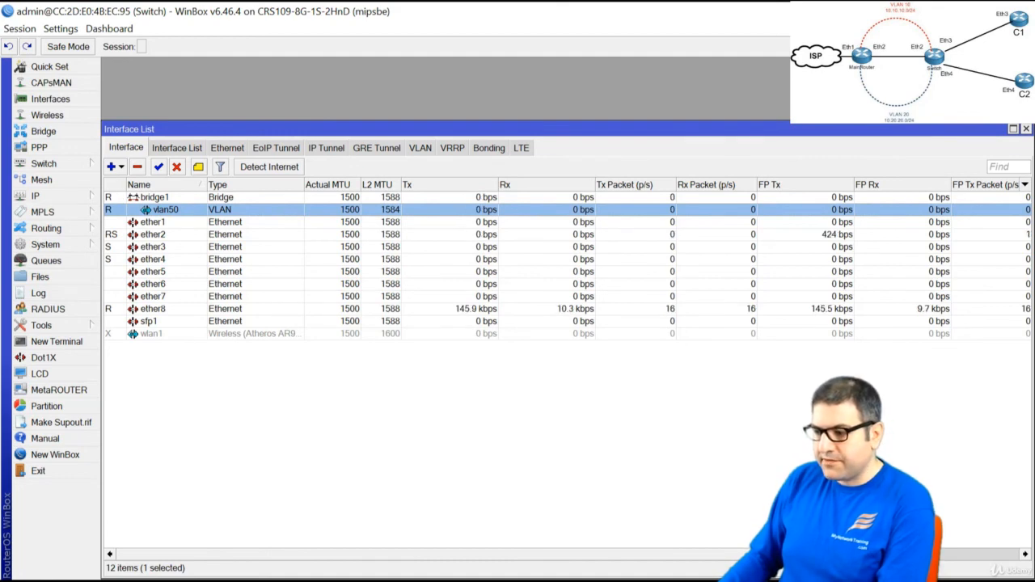
pyautogui.hotkey('alt', 'Tab')
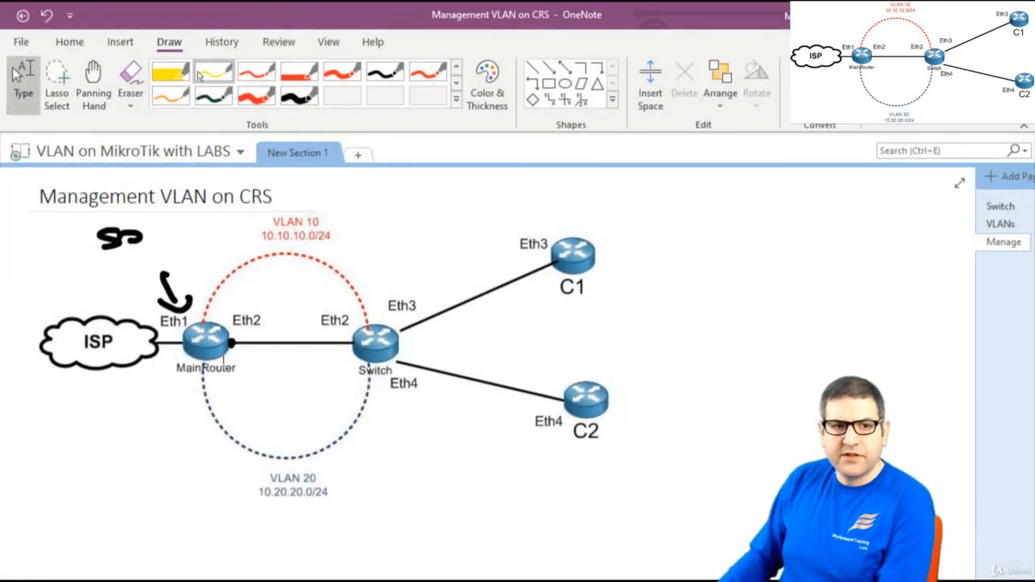
# Draw red arrows from C1 into the Switch's Eth3 and on to the MainRouter's Eth2
pyautogui.click(256, 95)
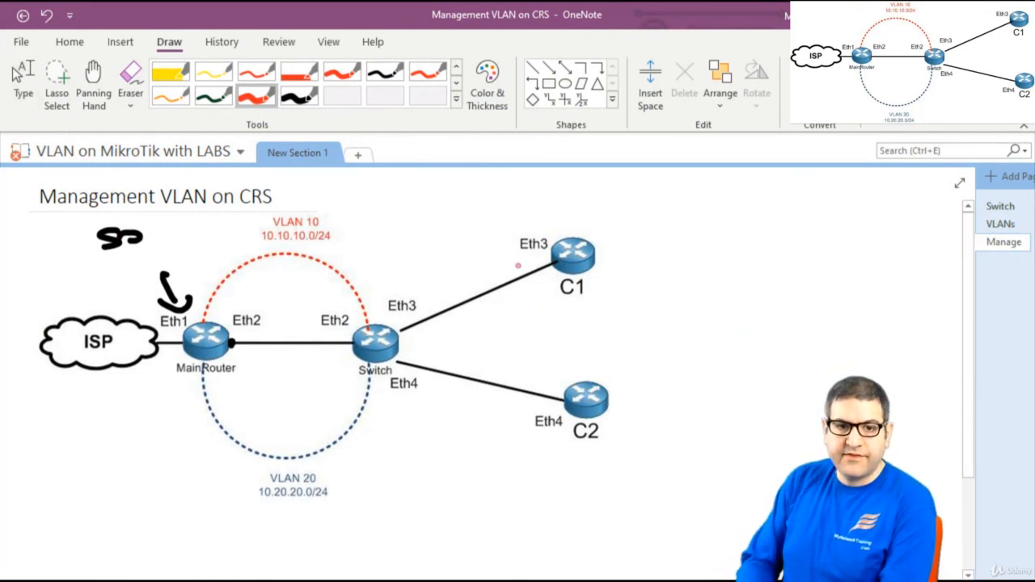
pyautogui.moveTo(515, 263)
pyautogui.mouseDown()
pyautogui.moveTo(416, 311)
pyautogui.moveTo(432, 315)
pyautogui.mouseUp()
pyautogui.moveTo(373, 289); pyautogui.dragTo(404, 288)
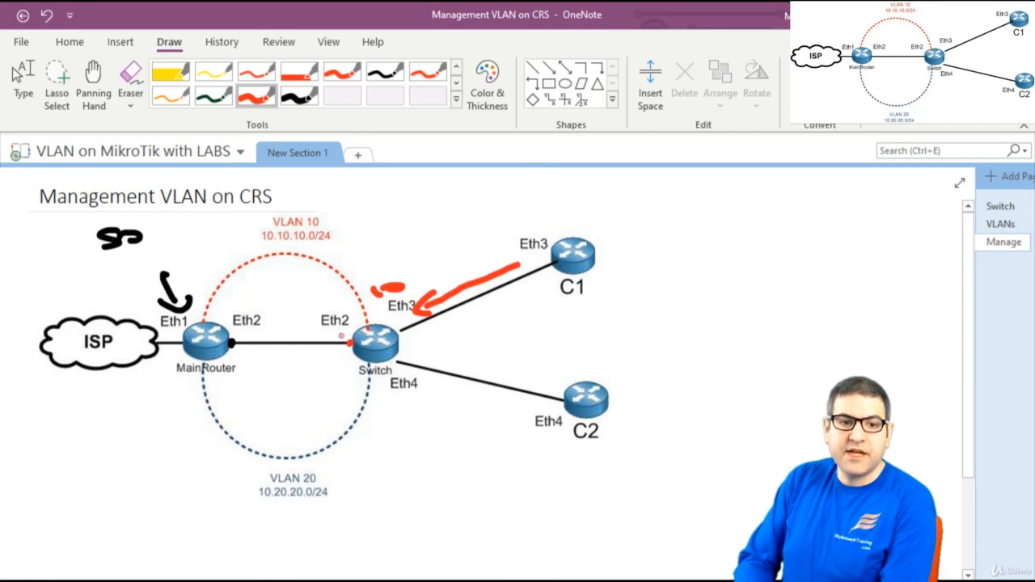
pyautogui.moveTo(335, 336)
pyautogui.mouseDown()
pyautogui.moveTo(287, 330)
pyautogui.moveTo(223, 344)
pyautogui.moveTo(337, 356)
pyautogui.moveTo(327, 364)
pyautogui.mouseUp()
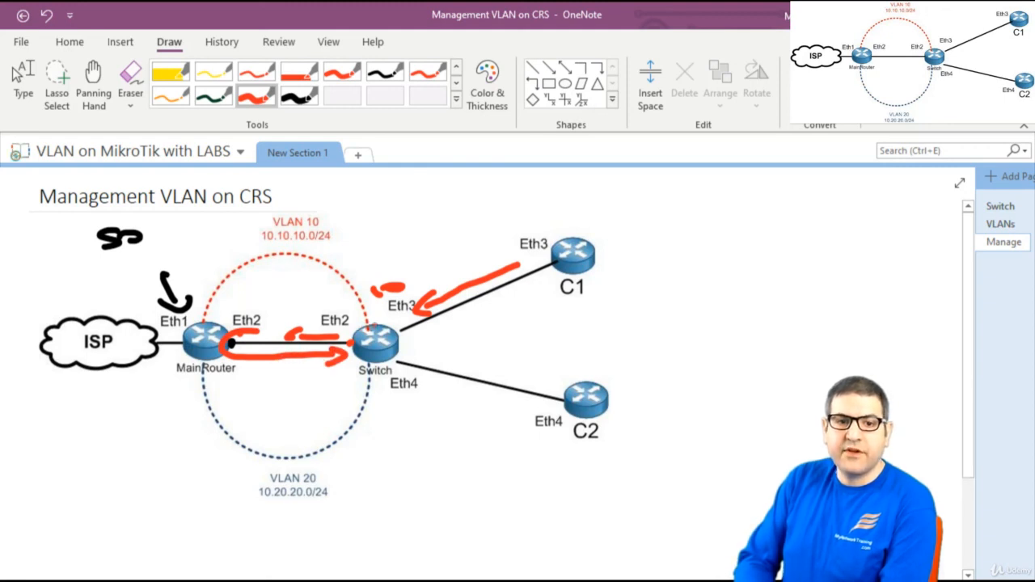
pyautogui.moveTo(353, 321)
pyautogui.mouseDown()
pyautogui.moveTo(256, 317)
pyautogui.moveTo(261, 330)
pyautogui.mouseUp()
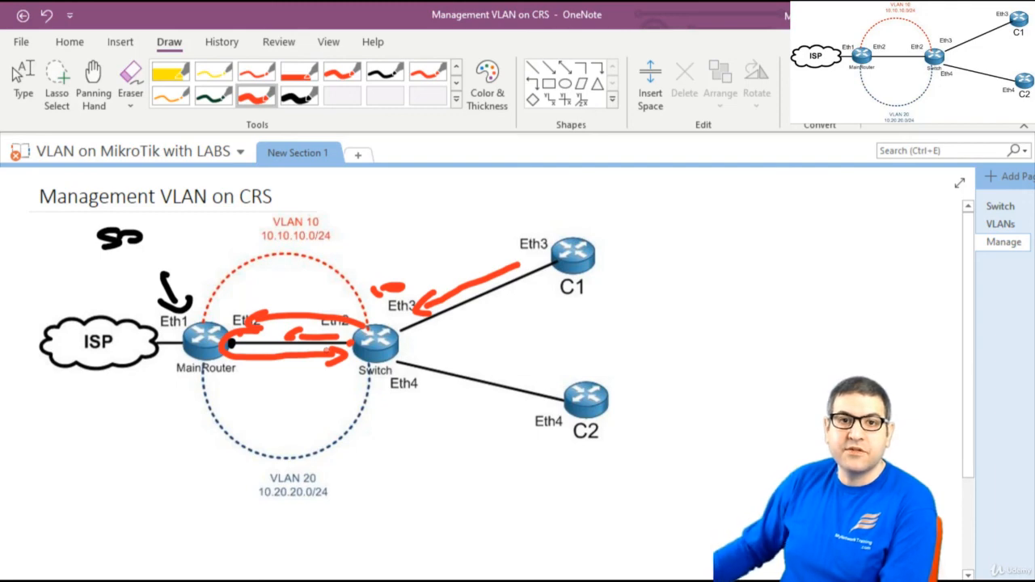
pyautogui.press('Escape')
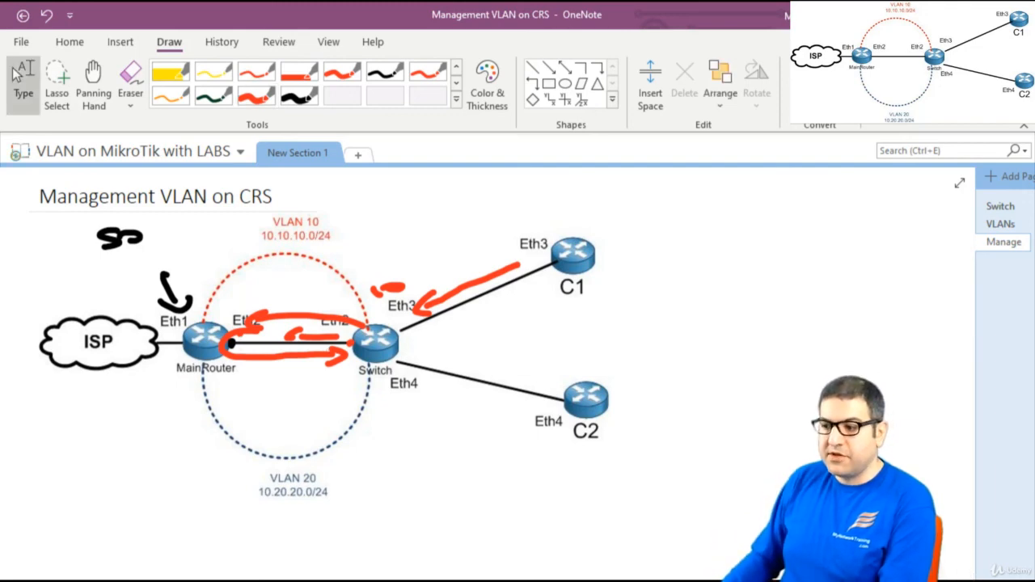
pyautogui.hotkey('alt', 'Tab')
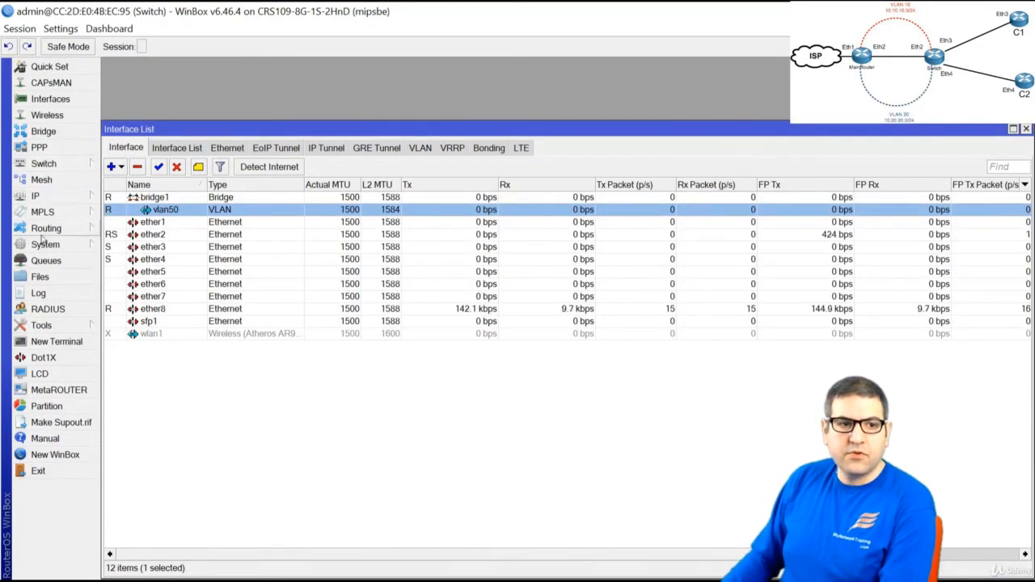
# Add a default route 0.0.0.0/0 with gateway 10.50.50.1
pyautogui.click(85, 195)
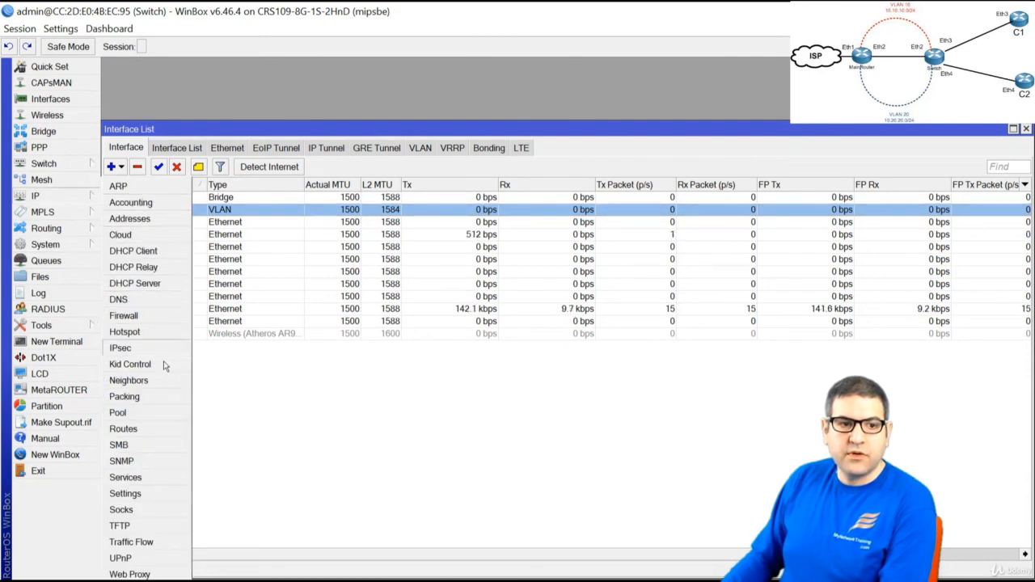
pyautogui.click(150, 434)
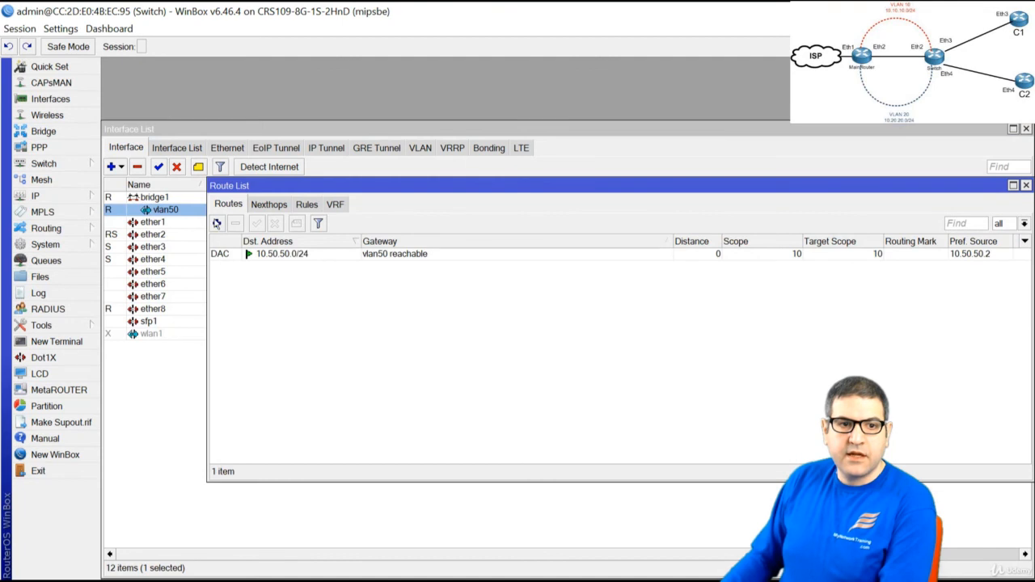
pyautogui.click(219, 224)
pyautogui.click(220, 127)
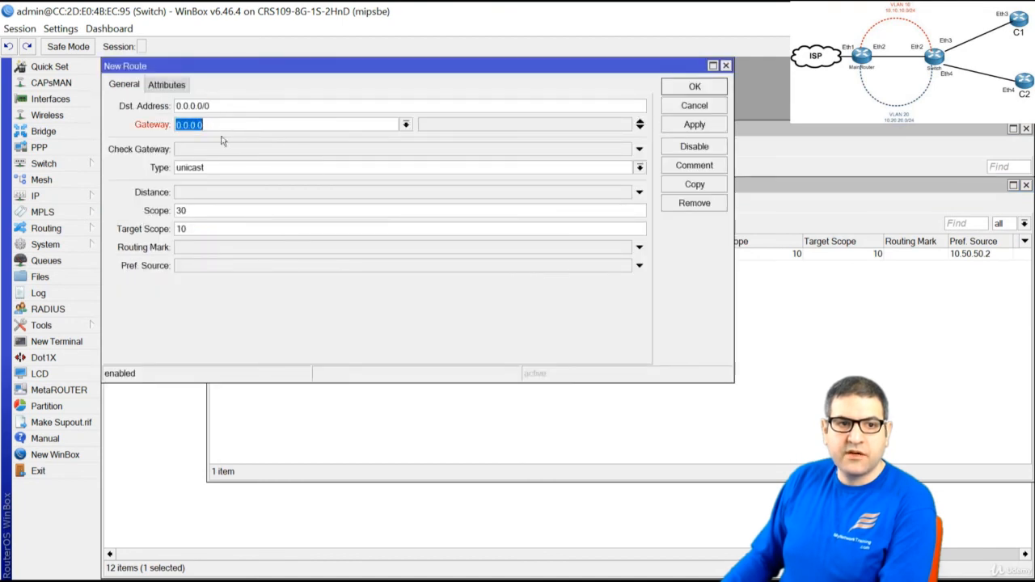
pyautogui.write('10')
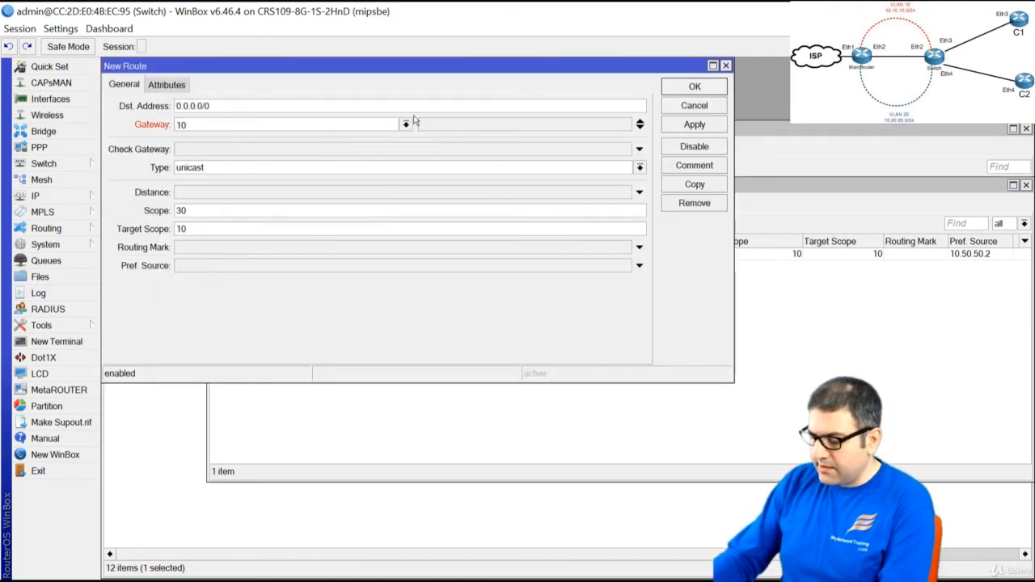
pyautogui.write('.50.50.1')
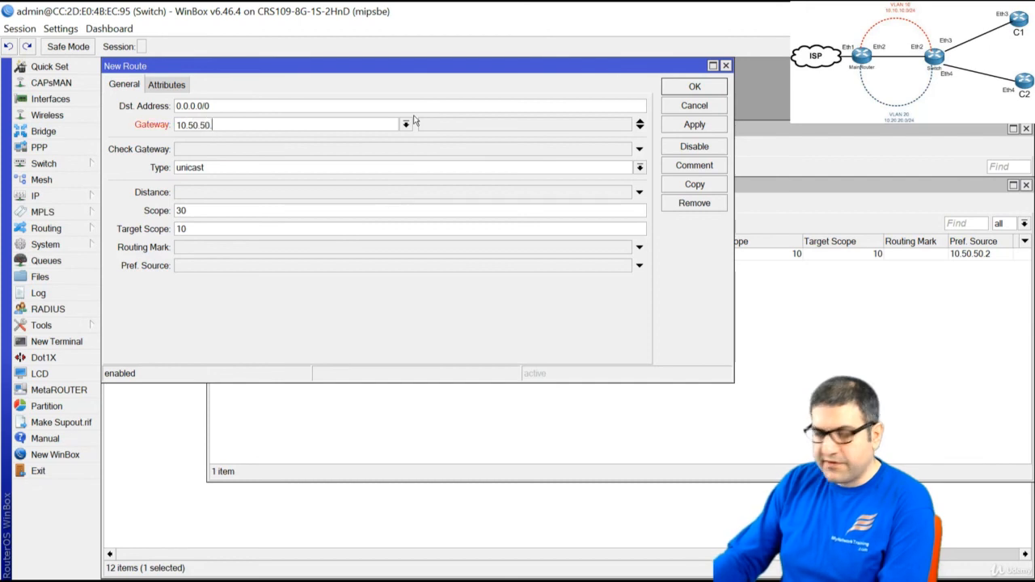
pyautogui.click(694, 124)
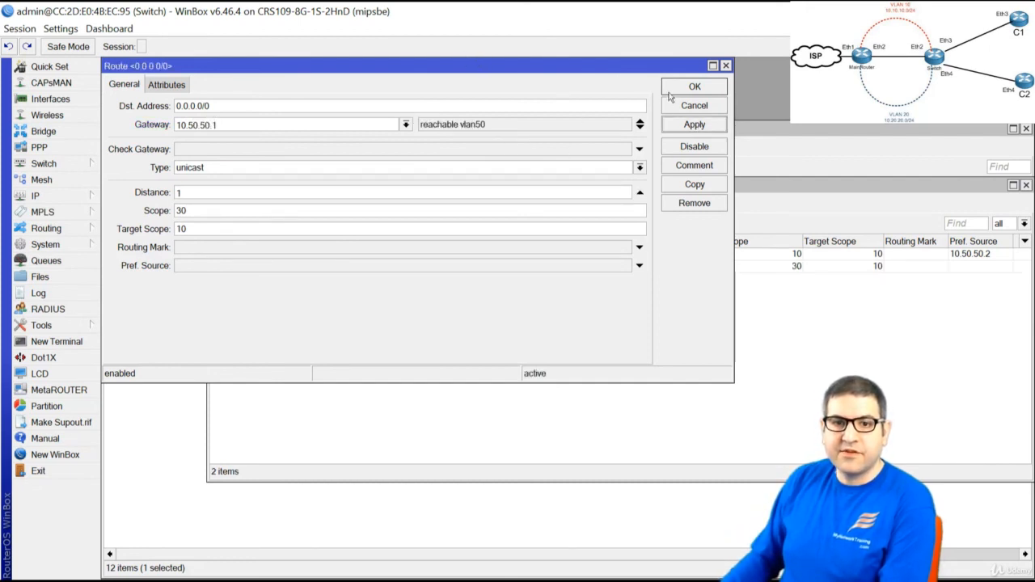
pyautogui.click(704, 89)
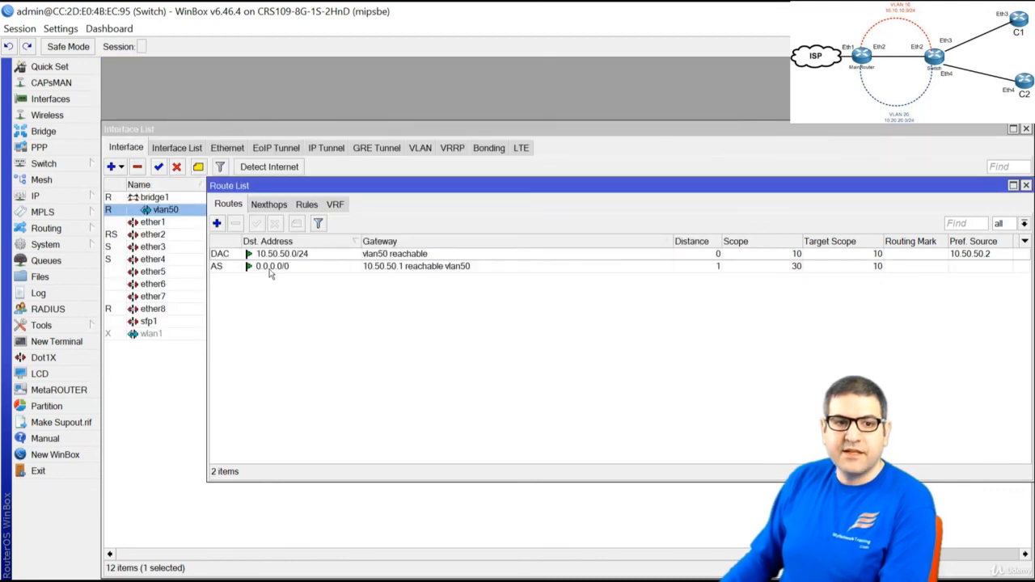
# Close the route list and open a New Terminal on the switch
pyautogui.moveTo(732, 193); pyautogui.dragTo(665, 214)
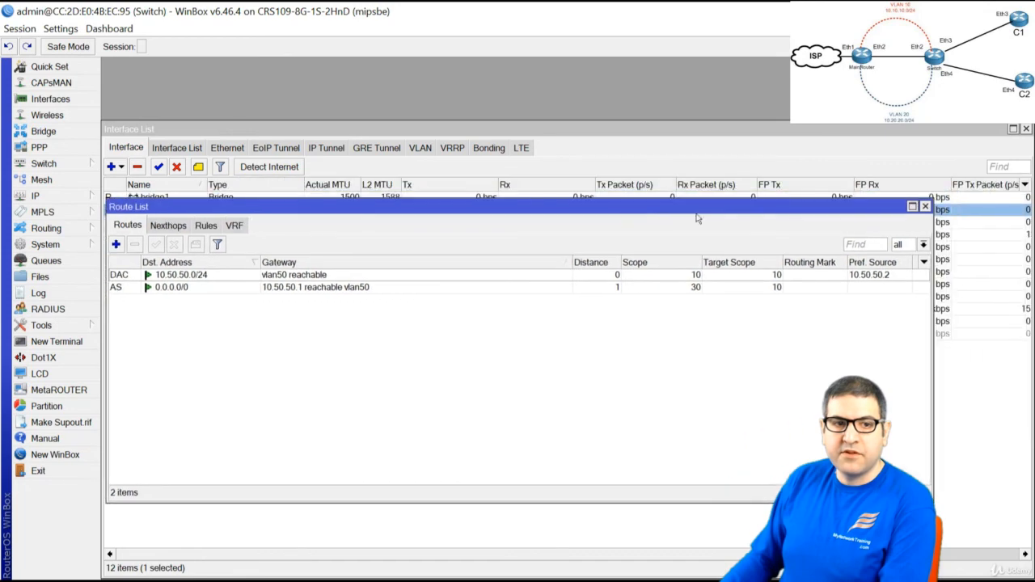
pyautogui.click(925, 206)
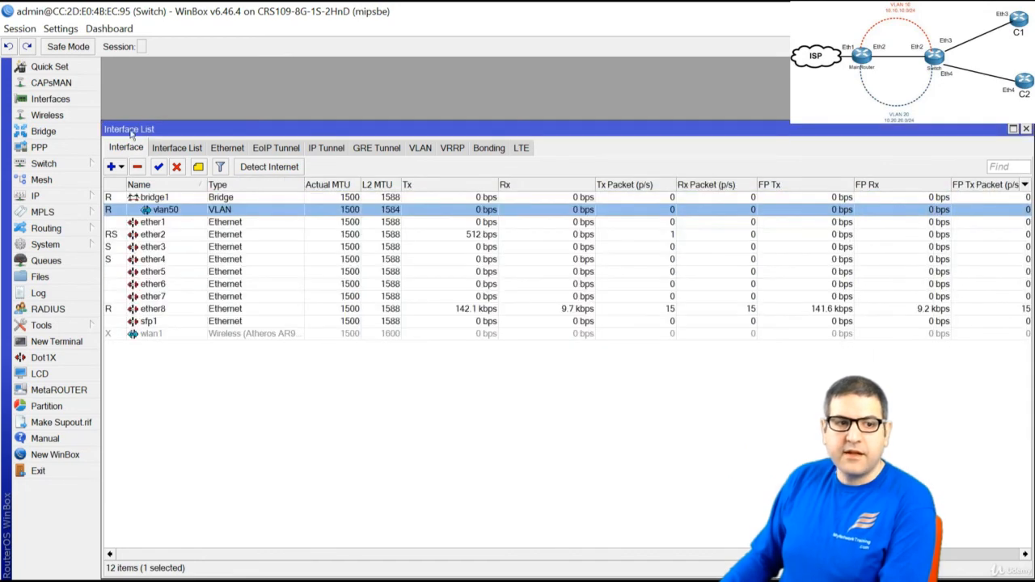
pyautogui.click(85, 341)
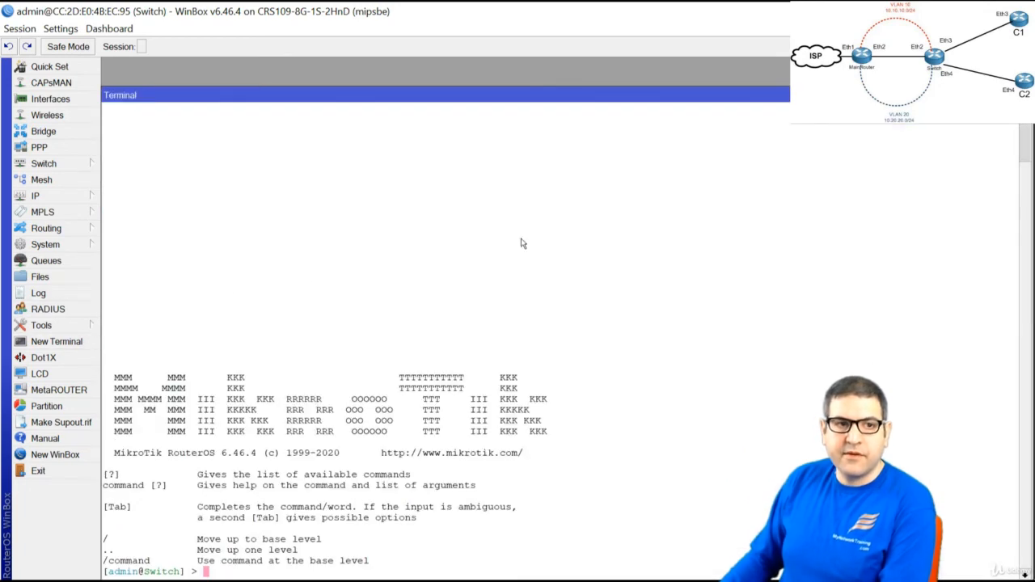
# Run ping 10.50.50.1 in the switch terminal
pyautogui.write('ping ')
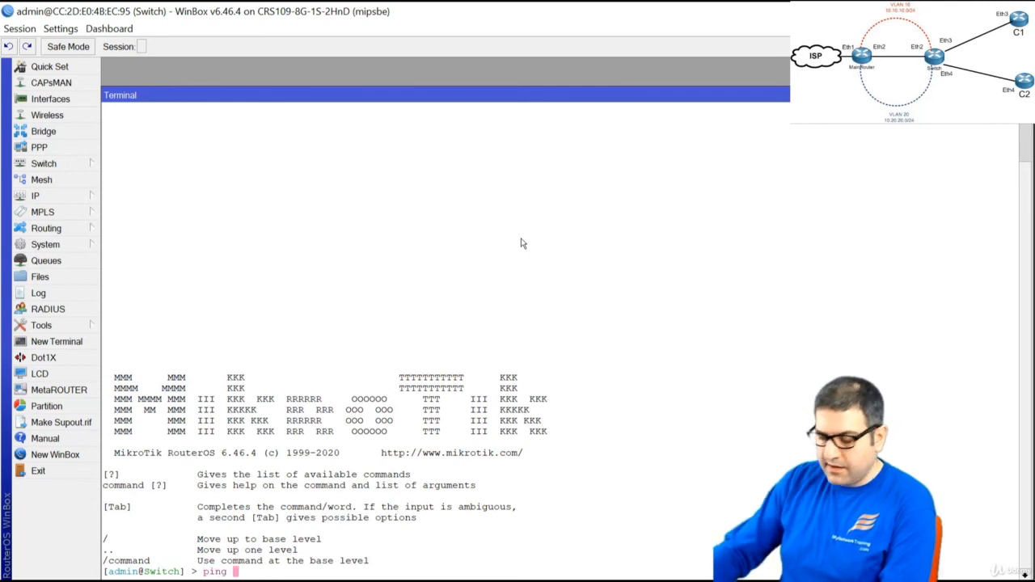
pyautogui.write('10.50.50.')
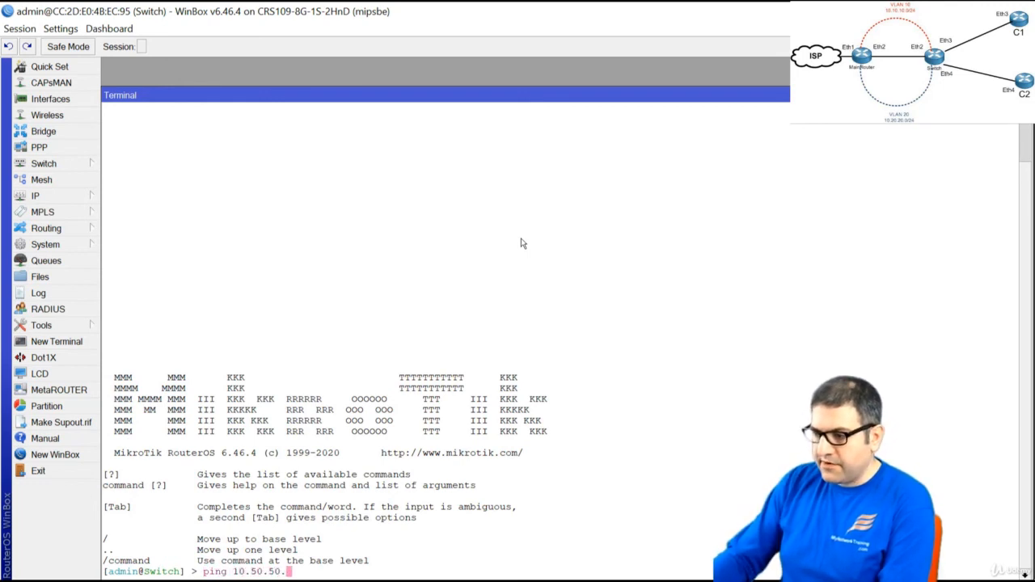
pyautogui.write('1')
pyautogui.press('Return')
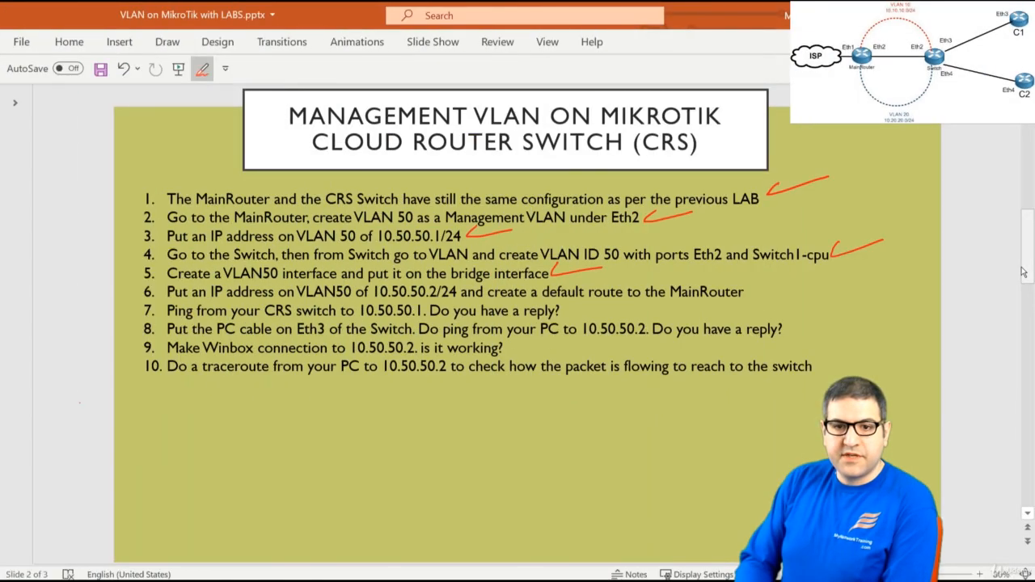
# Ink red ticks beside checklist items 6 and 7, then return to WinBox
pyautogui.moveTo(752, 295); pyautogui.dragTo(801, 282)
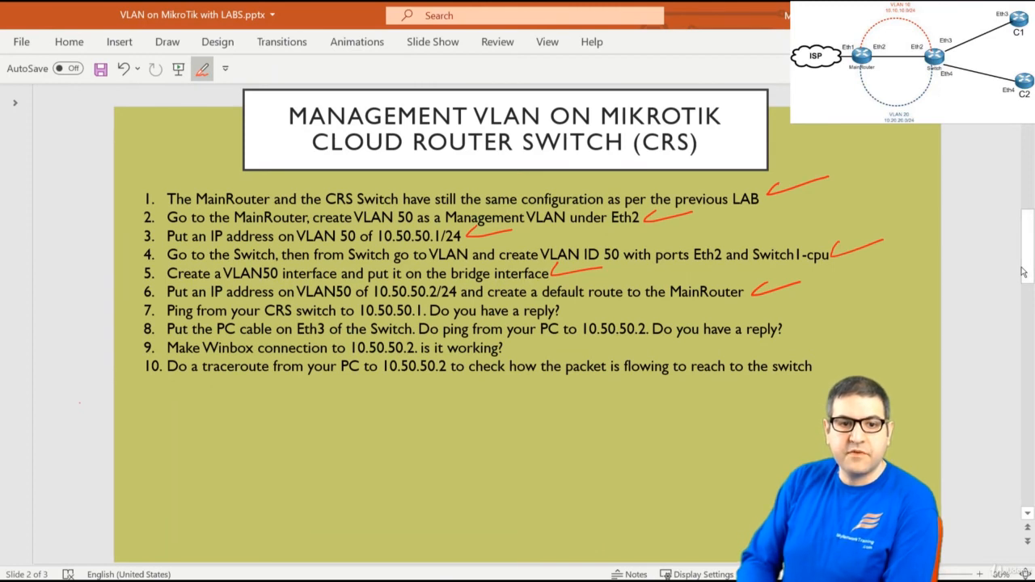
pyautogui.moveTo(566, 305); pyautogui.dragTo(621, 302)
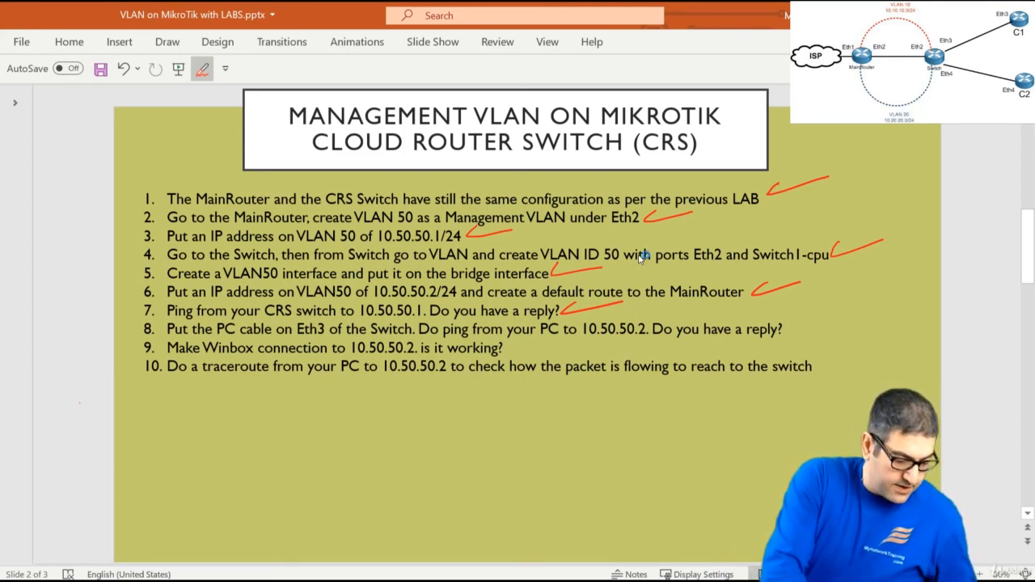
pyautogui.hotkey('alt', 'Tab')
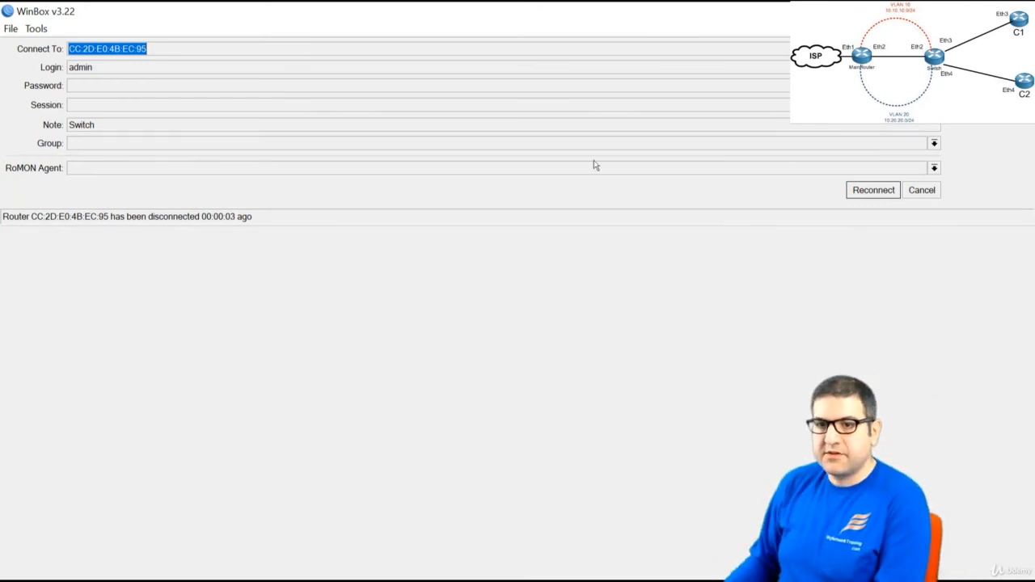
# Leave the disconnected WinBox switch session for the Windows Network & Internet status page
pyautogui.hotkey('alt', 'Tab')
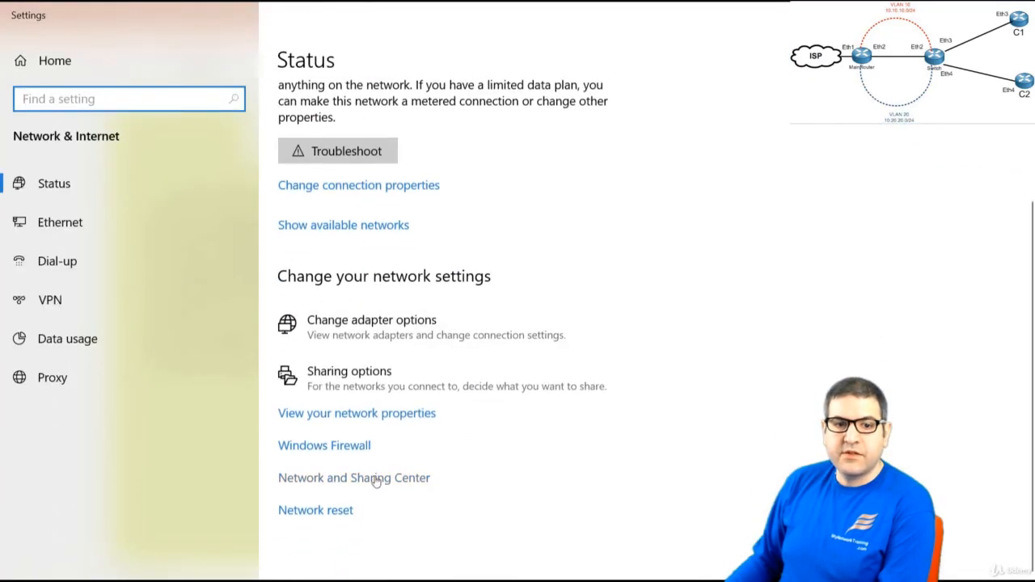
# Open the Ethernet adapter's status details to check IPv4 10.10.10.254 and gateway 10.10.10.1
pyautogui.click(384, 496)
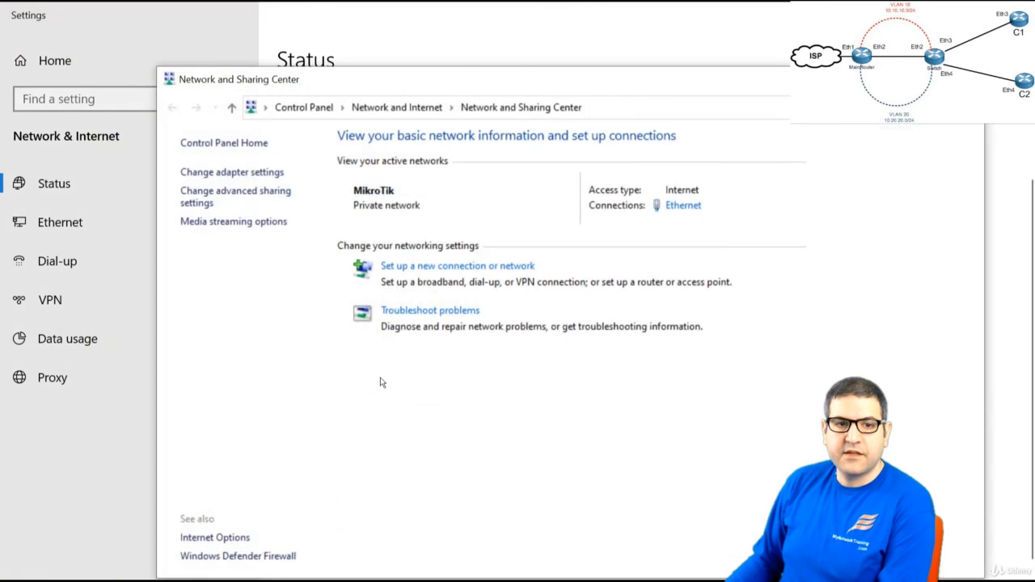
pyautogui.click(243, 172)
pyautogui.rightClick(428, 113)
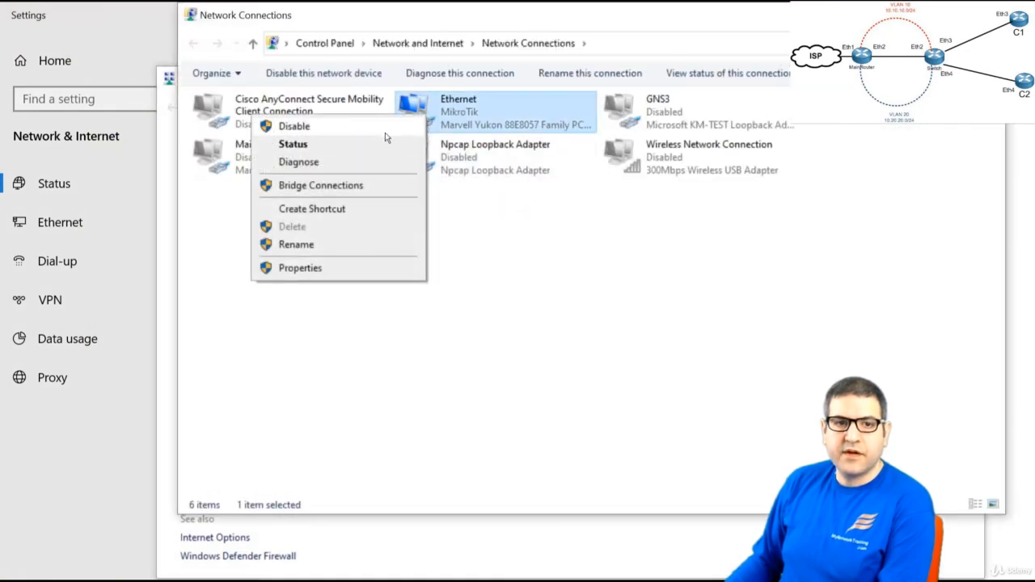
pyautogui.click(363, 152)
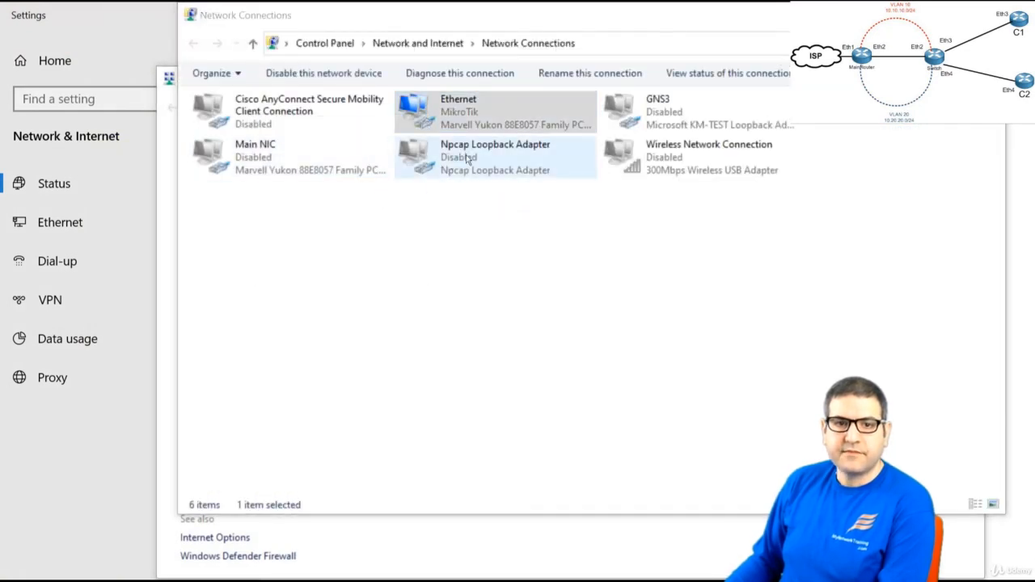
pyautogui.moveTo(744, 109); pyautogui.dragTo(397, 87)
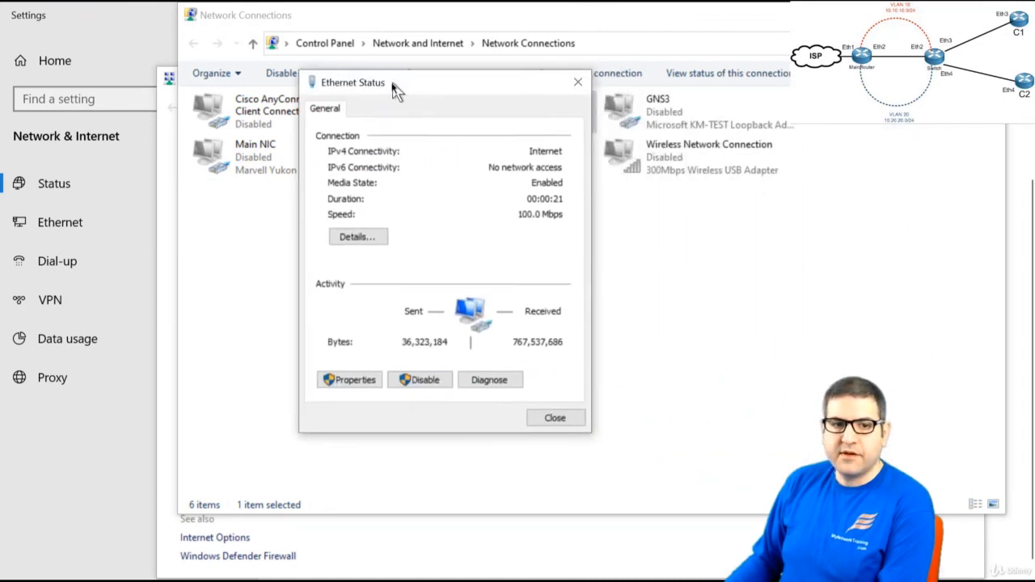
pyautogui.click(338, 244)
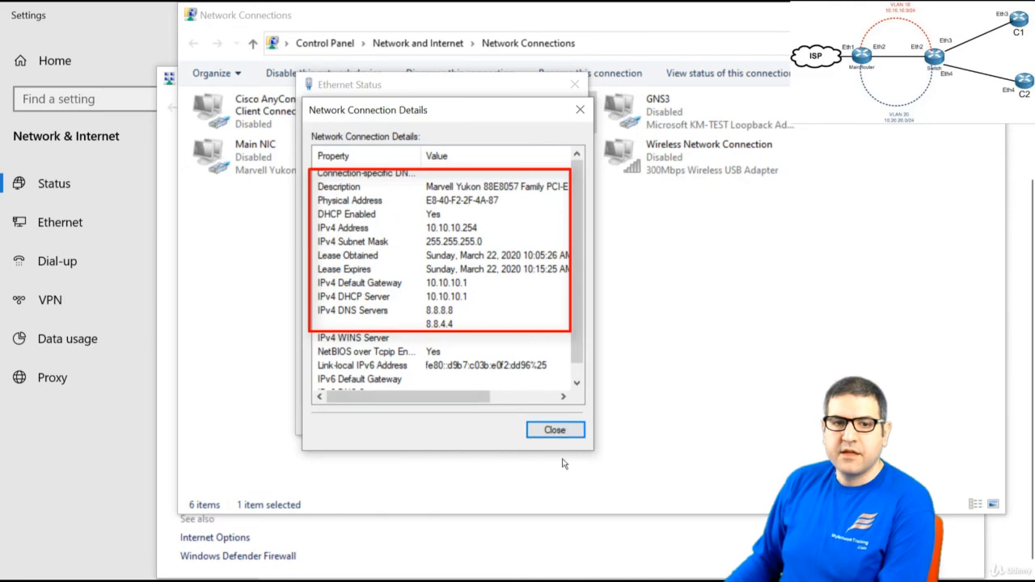
# Close the details, status, adapter and Settings windows to return to the lab slide
pyautogui.click(554, 430)
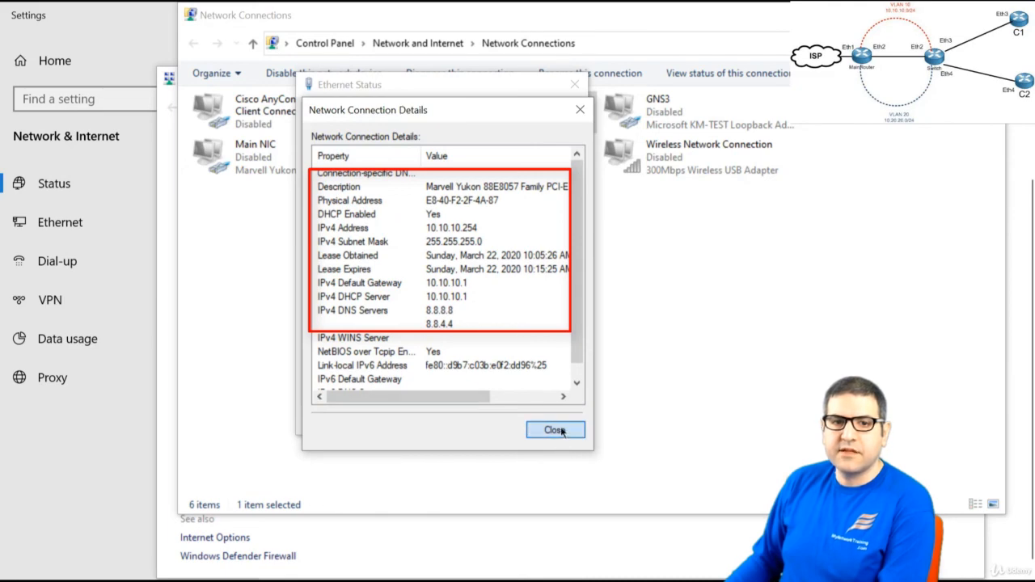
pyautogui.click(575, 94)
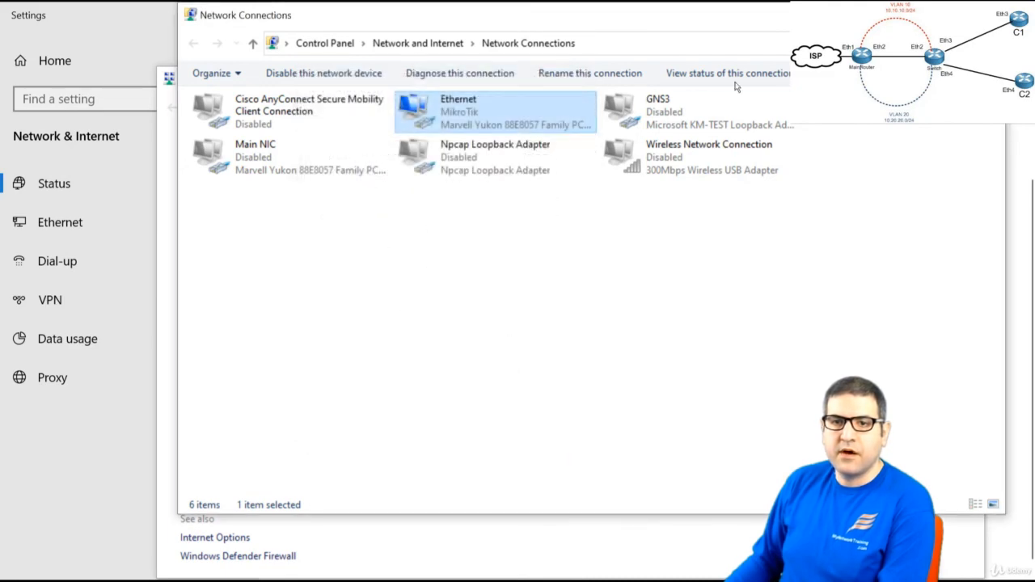
pyautogui.click(988, 14)
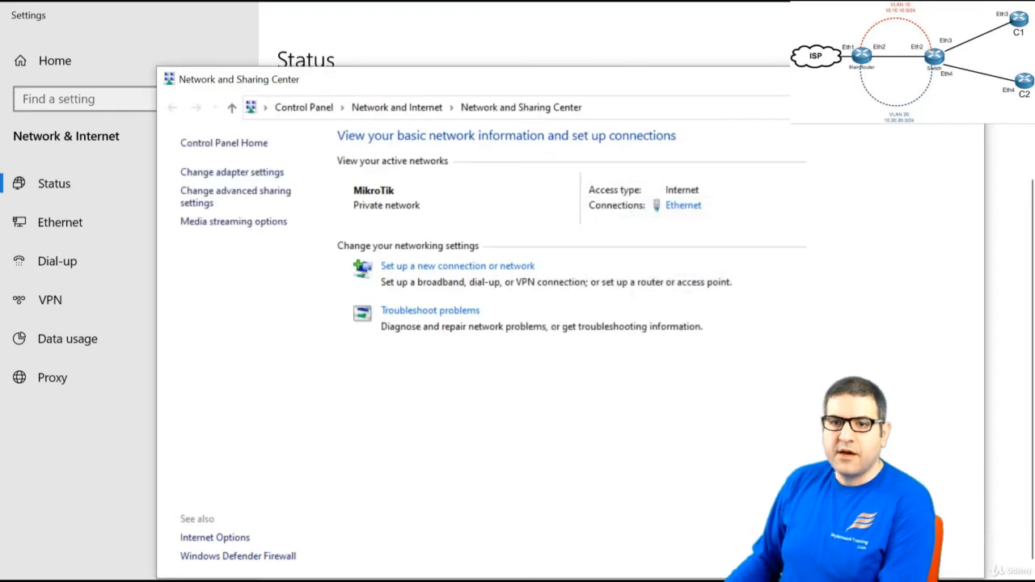
pyautogui.hotkey('alt', 'F4')
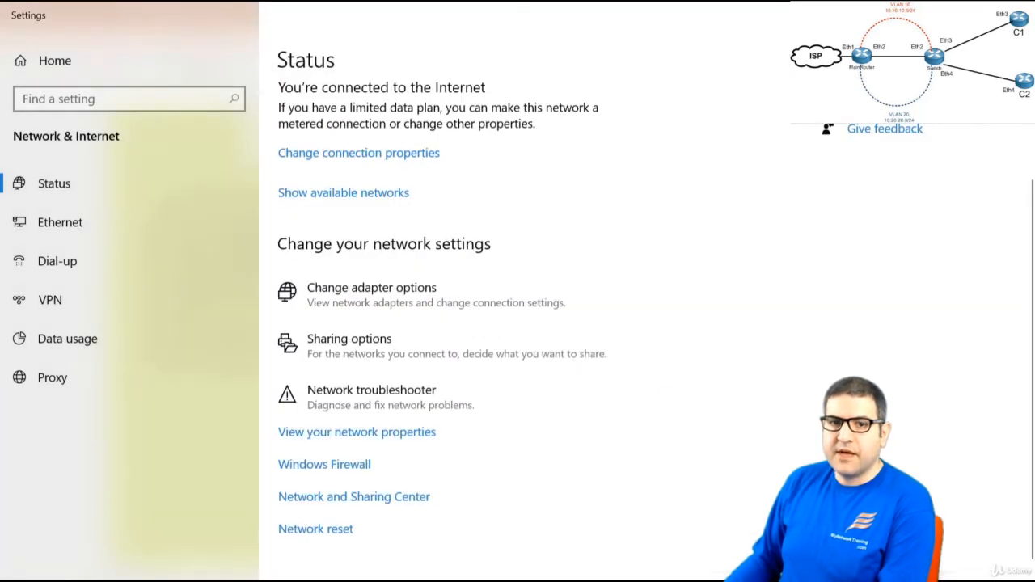
pyautogui.hotkey('alt', 'F4')
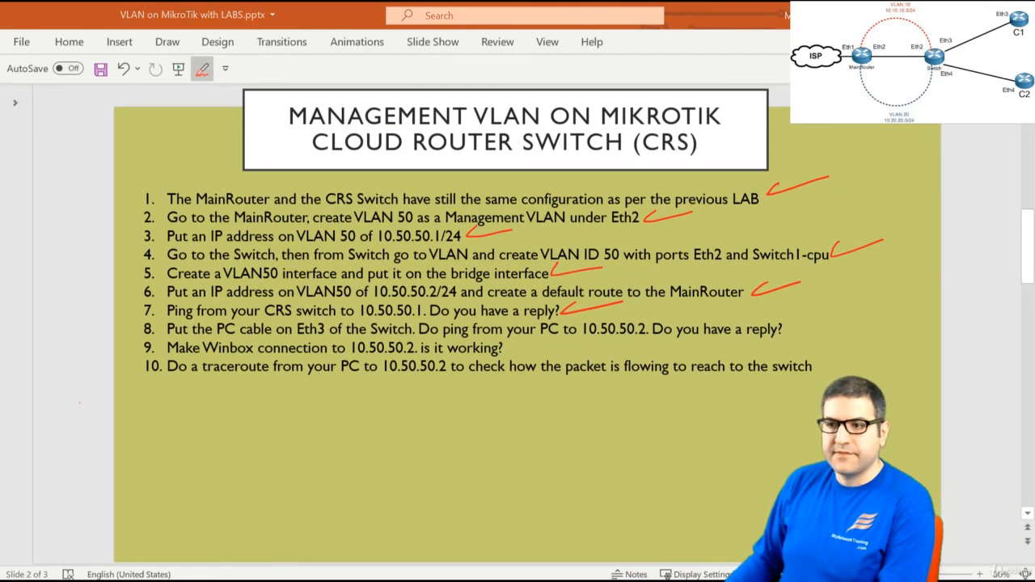
# Ping 10.50.50.2 from Command Prompt, getting 4 of 4 replies with TTL=63
pyautogui.moveTo(1034, 73); pyautogui.dragTo(450, 89)
pyautogui.write('ping')
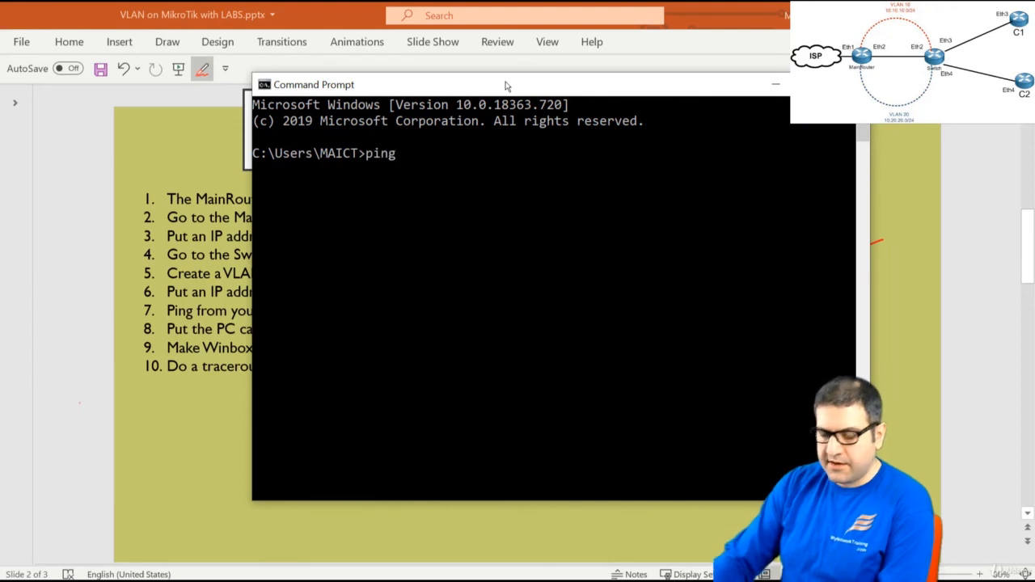
pyautogui.write(' 10.50.50.2')
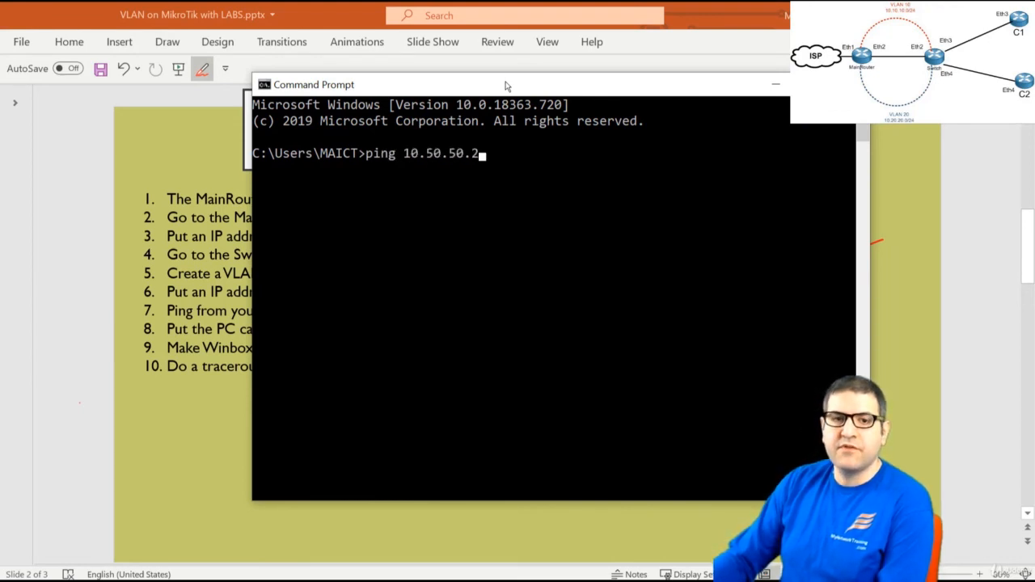
pyautogui.press('Return')
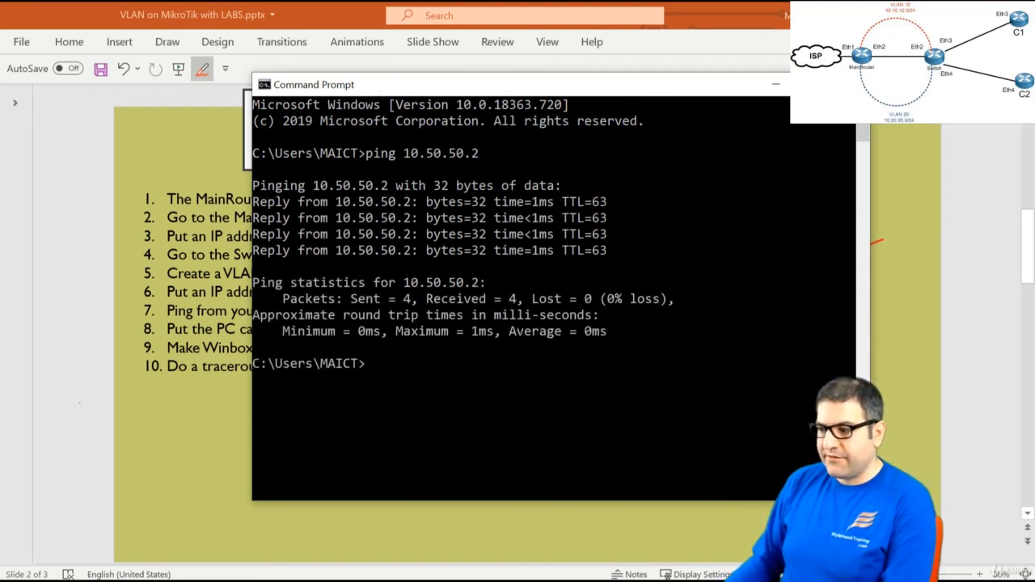
pyautogui.hotkey('alt', 'Tab')
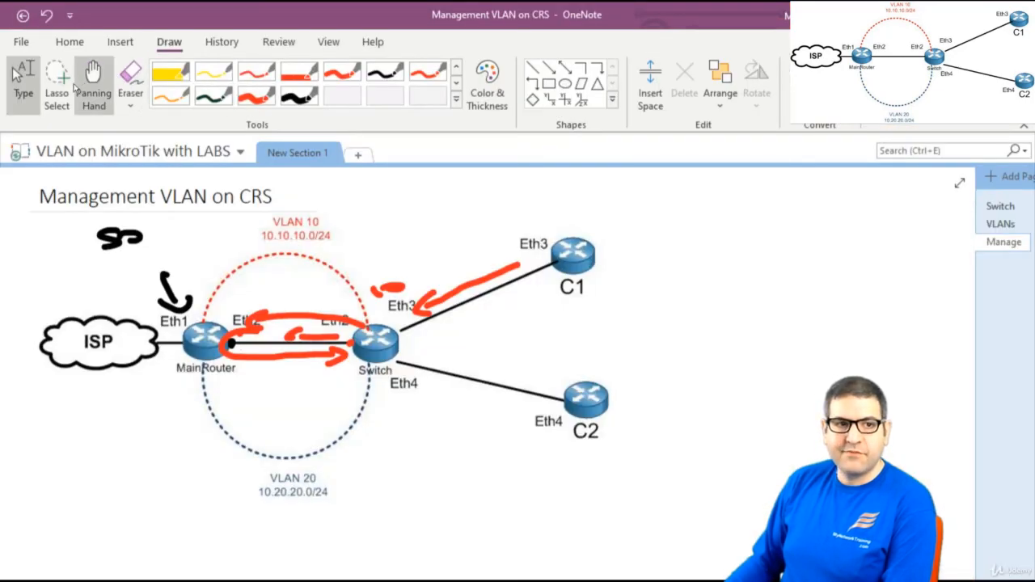
# Lasso-select and delete the old annotation strokes on the diagram
pyautogui.click(57, 80)
pyautogui.moveTo(526, 465)
pyautogui.mouseDown()
pyautogui.moveTo(363, 168)
pyautogui.moveTo(59, 301)
pyautogui.mouseUp()
pyautogui.moveTo(532, 494)
pyautogui.mouseDown()
pyautogui.moveTo(536, 319)
pyautogui.moveTo(98, 233)
pyautogui.moveTo(81, 315)
pyautogui.moveTo(186, 411)
pyautogui.mouseUp()
pyautogui.press('Delete')
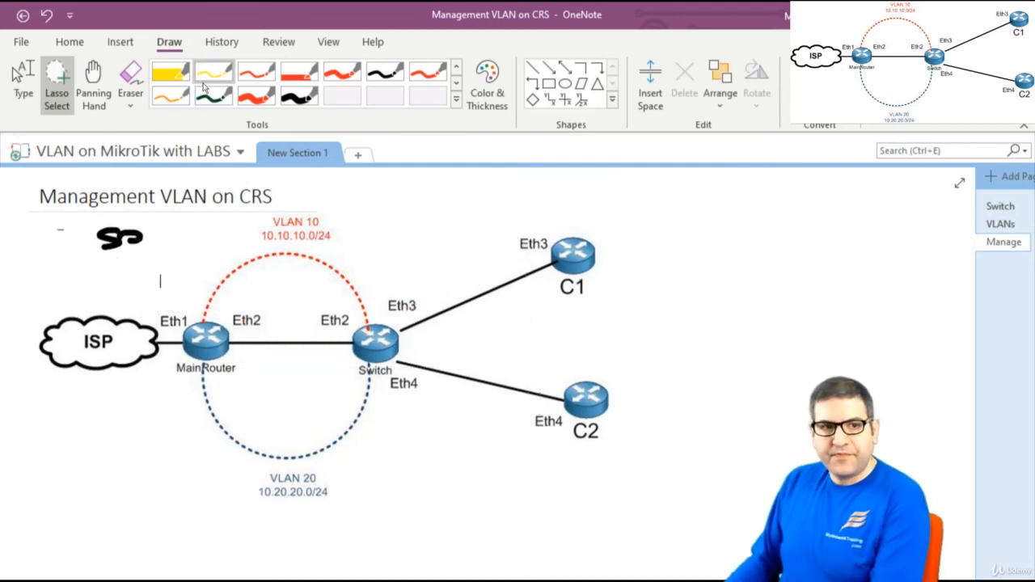
# Handwrite 10.10.10 x in red above C1
pyautogui.click(256, 95)
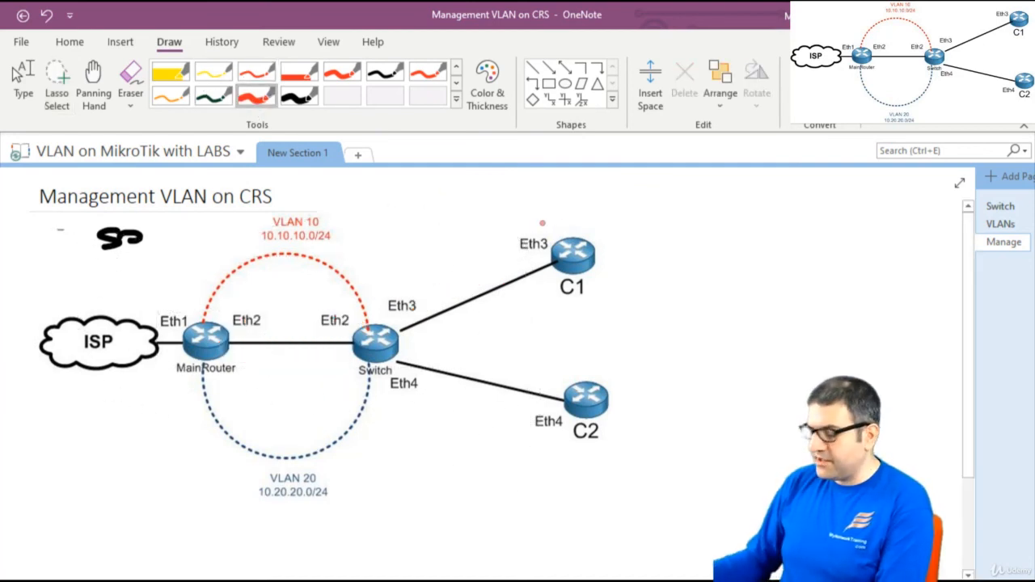
pyautogui.moveTo(601, 202)
pyautogui.mouseDown()
pyautogui.moveTo(593, 197)
pyautogui.moveTo(595, 220)
pyautogui.mouseUp()
pyautogui.moveTo(619, 205)
pyautogui.mouseDown()
pyautogui.moveTo(606, 217)
pyautogui.moveTo(618, 205)
pyautogui.mouseUp()
pyautogui.click(635, 211)
pyautogui.moveTo(647, 203)
pyautogui.mouseDown()
pyautogui.moveTo(648, 220)
pyautogui.moveTo(671, 206)
pyautogui.moveTo(701, 220)
pyautogui.mouseUp()
pyautogui.click(692, 212)
pyautogui.moveTo(721, 207)
pyautogui.mouseDown()
pyautogui.moveTo(713, 215)
pyautogui.moveTo(721, 207)
pyautogui.mouseUp()
pyautogui.moveTo(744, 203); pyautogui.dragTo(765, 219)
pyautogui.moveTo(765, 202); pyautogui.dragTo(742, 222)
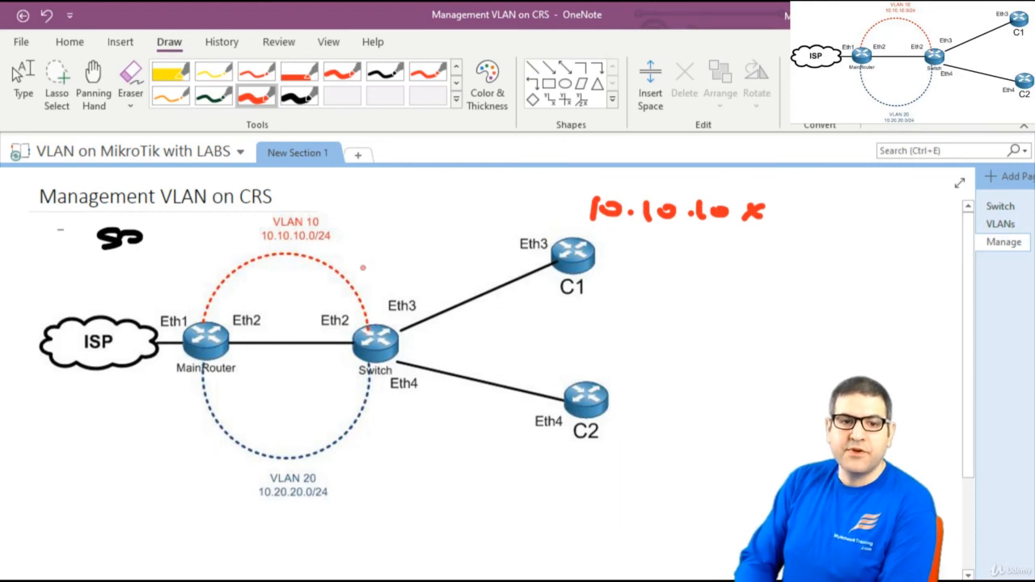
# Handwrite the switch address 10.50.50.2 above the switch
pyautogui.moveTo(356, 247)
pyautogui.mouseDown()
pyautogui.moveTo(355, 269)
pyautogui.moveTo(368, 251)
pyautogui.moveTo(388, 264)
pyautogui.mouseUp()
pyautogui.click(382, 262)
pyautogui.moveTo(390, 244)
pyautogui.mouseDown()
pyautogui.moveTo(427, 256)
pyautogui.moveTo(440, 238)
pyautogui.mouseUp()
pyautogui.click(418, 254)
pyautogui.moveTo(449, 242); pyautogui.dragTo(487, 240)
pyautogui.click(464, 243)
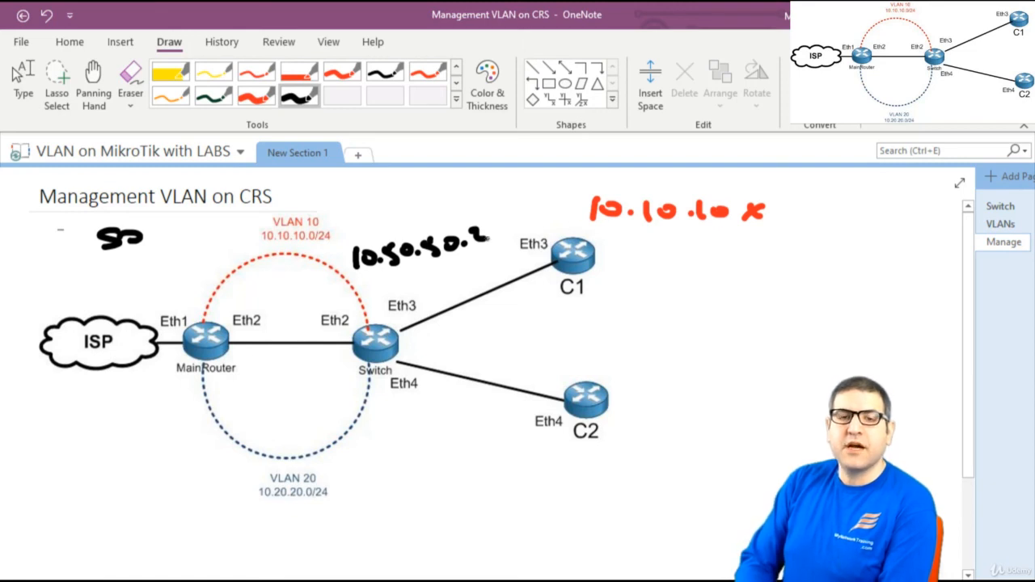
# Draw red arrows tracing C1 to the switch's Eth3, on to MainRouter and back
pyautogui.click(257, 96)
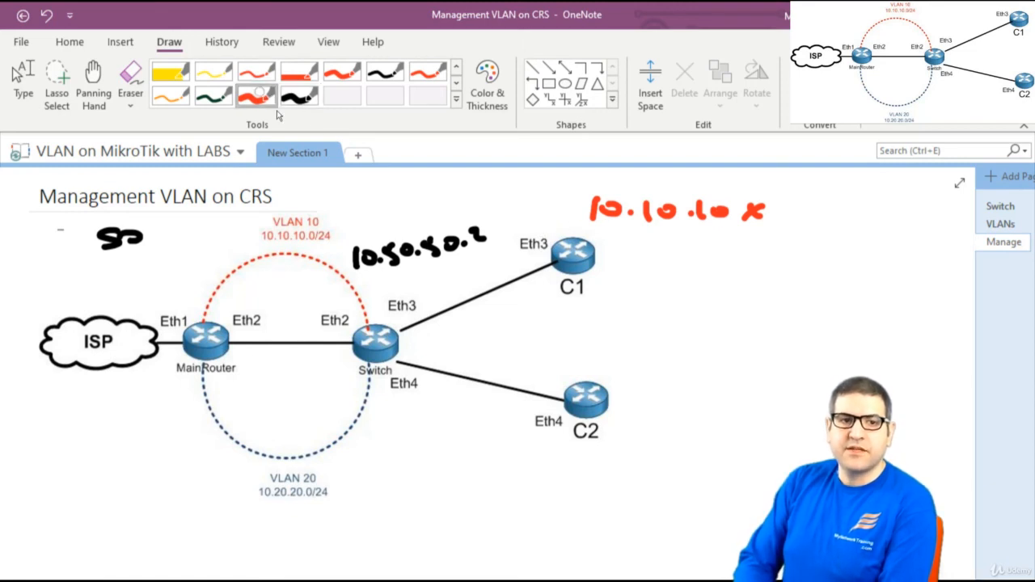
pyautogui.moveTo(532, 259); pyautogui.dragTo(400, 325)
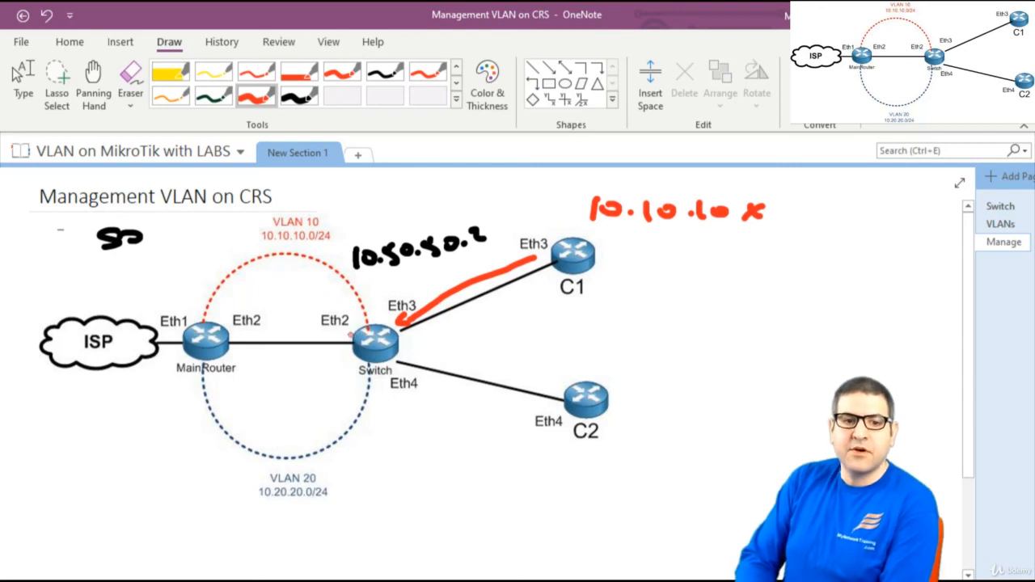
pyautogui.moveTo(350, 334)
pyautogui.mouseDown()
pyautogui.moveTo(238, 329)
pyautogui.moveTo(244, 339)
pyautogui.mouseUp()
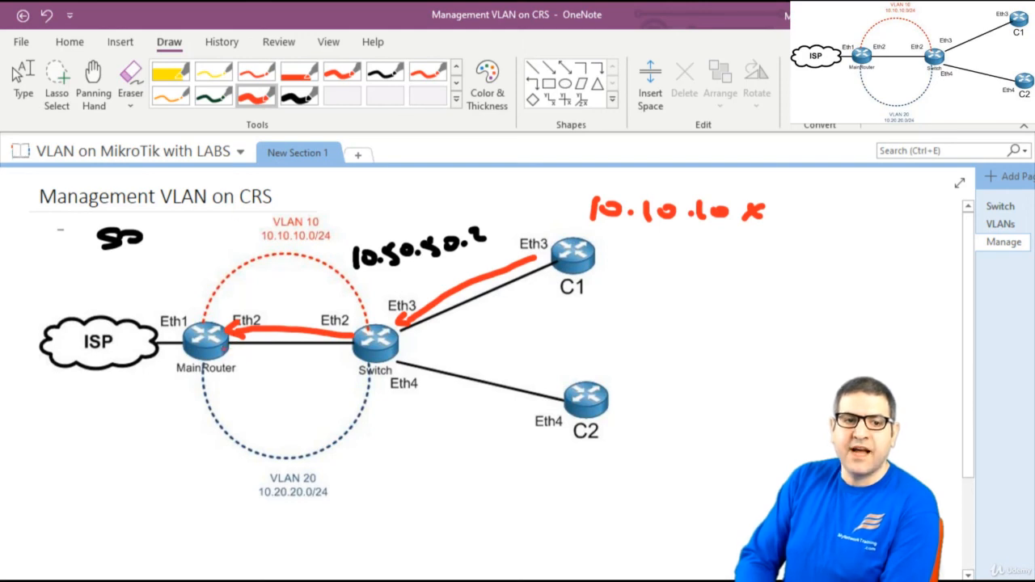
pyautogui.moveTo(224, 353)
pyautogui.mouseDown()
pyautogui.moveTo(257, 364)
pyautogui.moveTo(354, 354)
pyautogui.moveTo(339, 364)
pyautogui.mouseUp()
pyautogui.moveTo(226, 335); pyautogui.dragTo(219, 346)
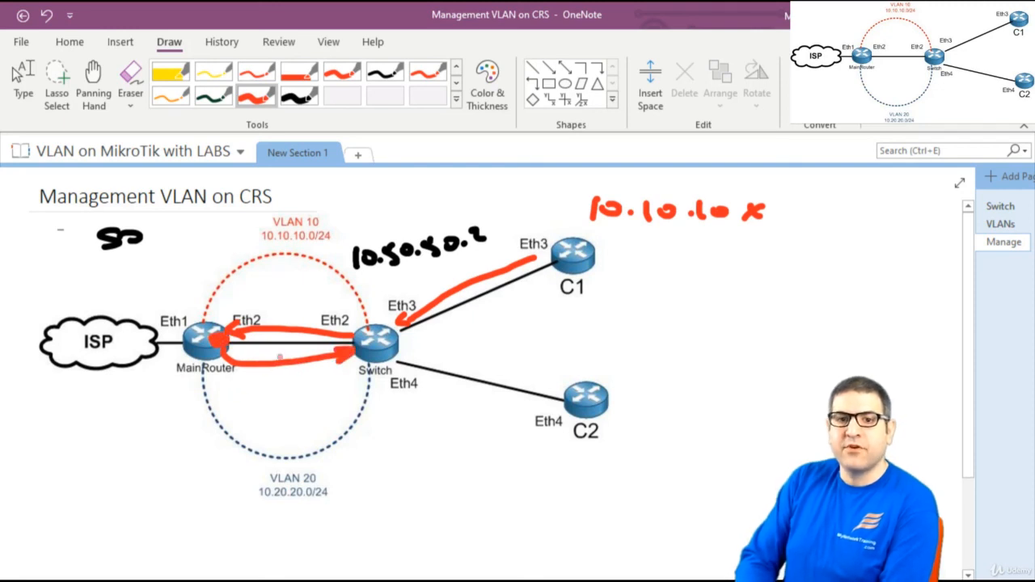
# Underline 10.10.10 x and 10.50.50.2 and add an arrow pointing at Eth1
pyautogui.moveTo(587, 227)
pyautogui.mouseDown()
pyautogui.moveTo(710, 234)
pyautogui.moveTo(734, 215)
pyautogui.mouseUp()
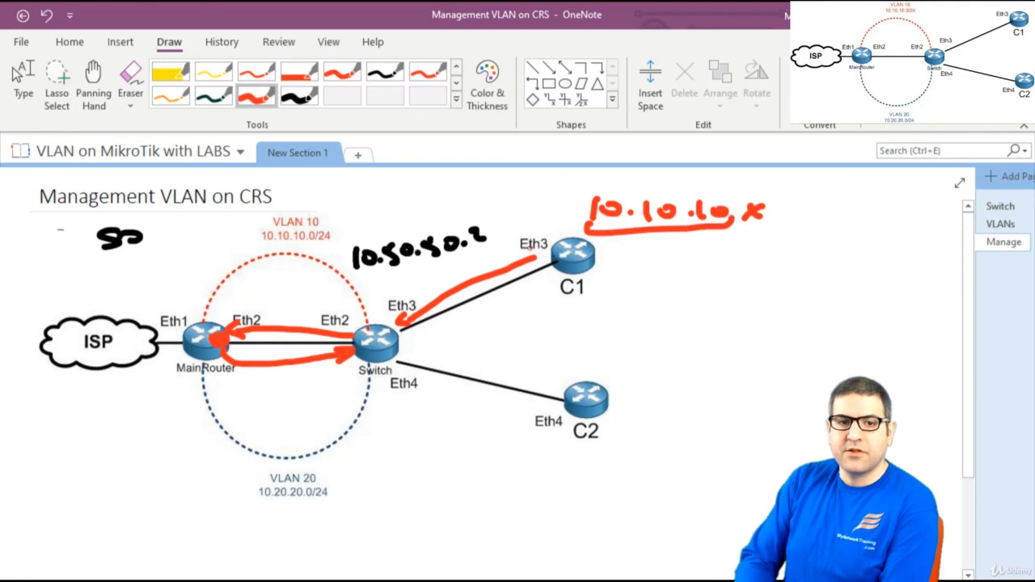
pyautogui.moveTo(361, 274)
pyautogui.mouseDown()
pyautogui.moveTo(467, 270)
pyautogui.moveTo(476, 256)
pyautogui.mouseUp()
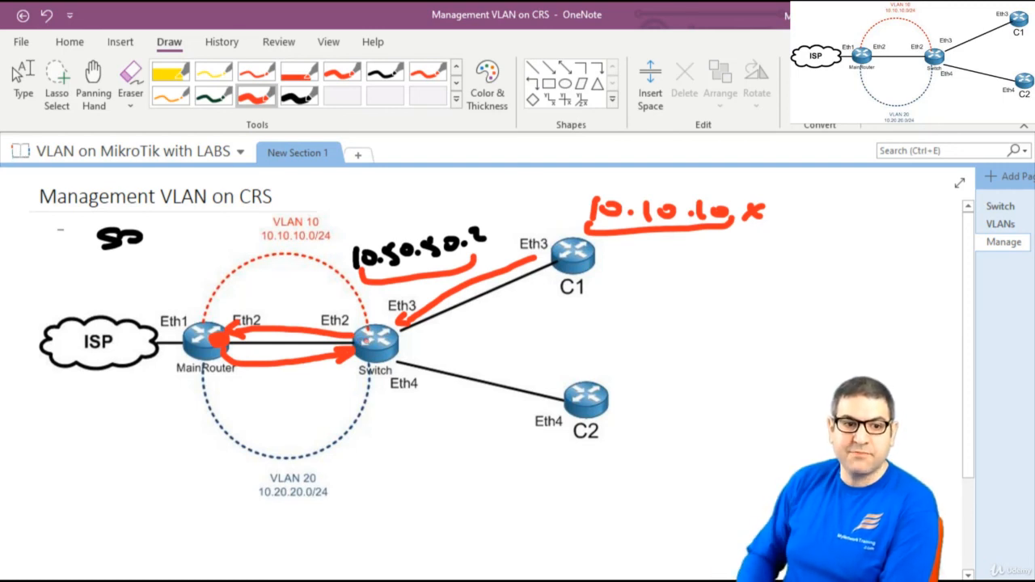
pyautogui.moveTo(182, 276)
pyautogui.mouseDown()
pyautogui.moveTo(178, 301)
pyautogui.moveTo(199, 289)
pyautogui.mouseUp()
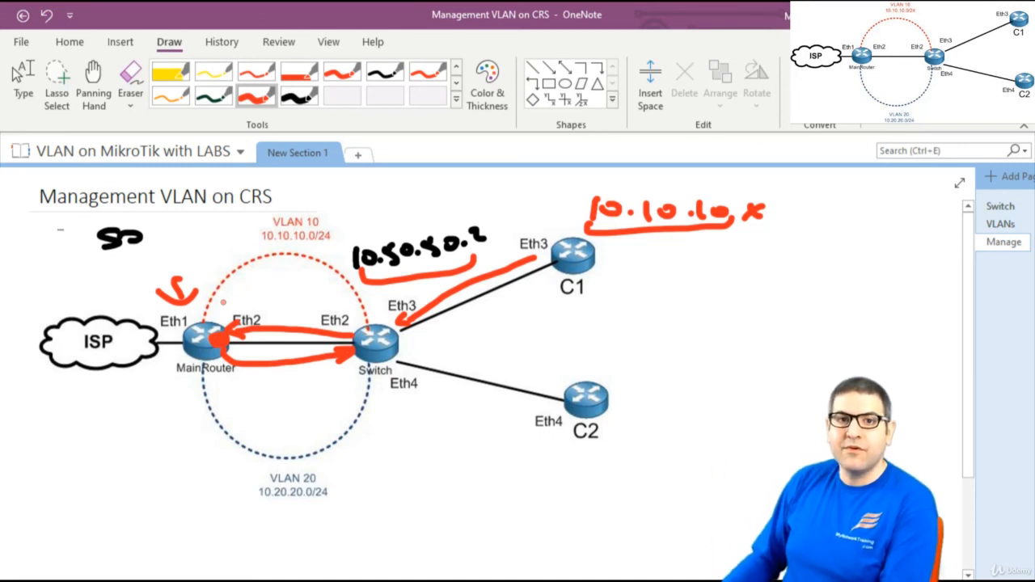
pyautogui.click(18, 74)
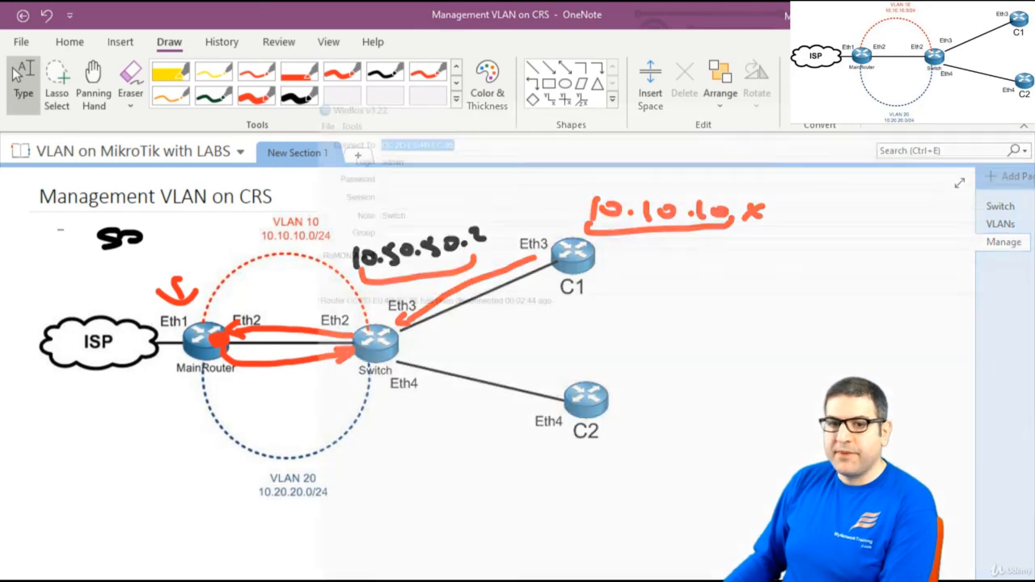
pyautogui.hotkey('alt', 'Tab')
# Replace the old MAC address with 10.50.50.2 and log in to the switch
pyautogui.click(921, 192)
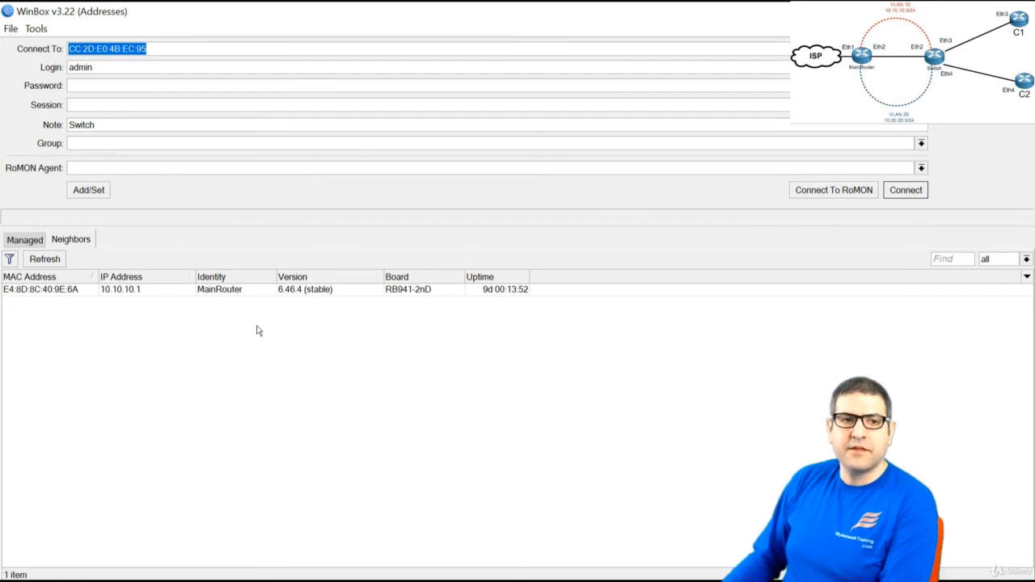
pyautogui.click(185, 50)
pyautogui.doubleClick(184, 50)
pyautogui.write('10.50.50.2')
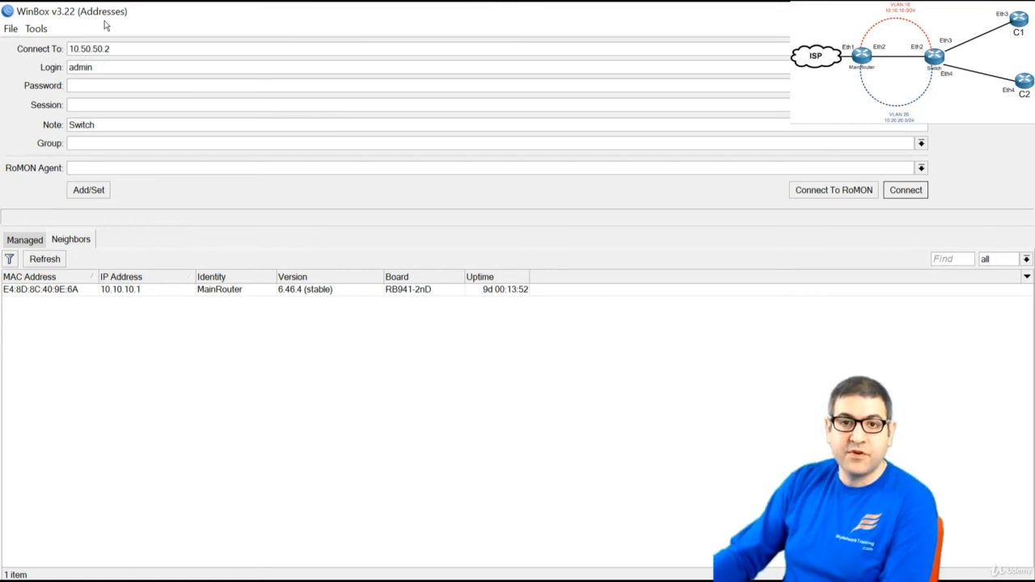
pyautogui.press('Return')
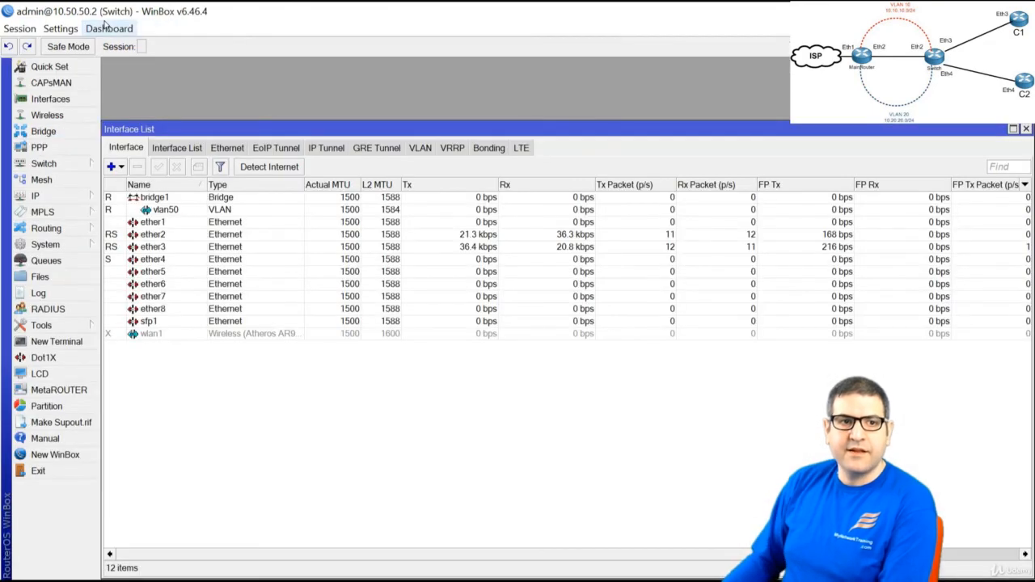
# Close the switch's interface list and draw a red check after step 8
pyautogui.moveTo(457, 124); pyautogui.dragTo(441, 89)
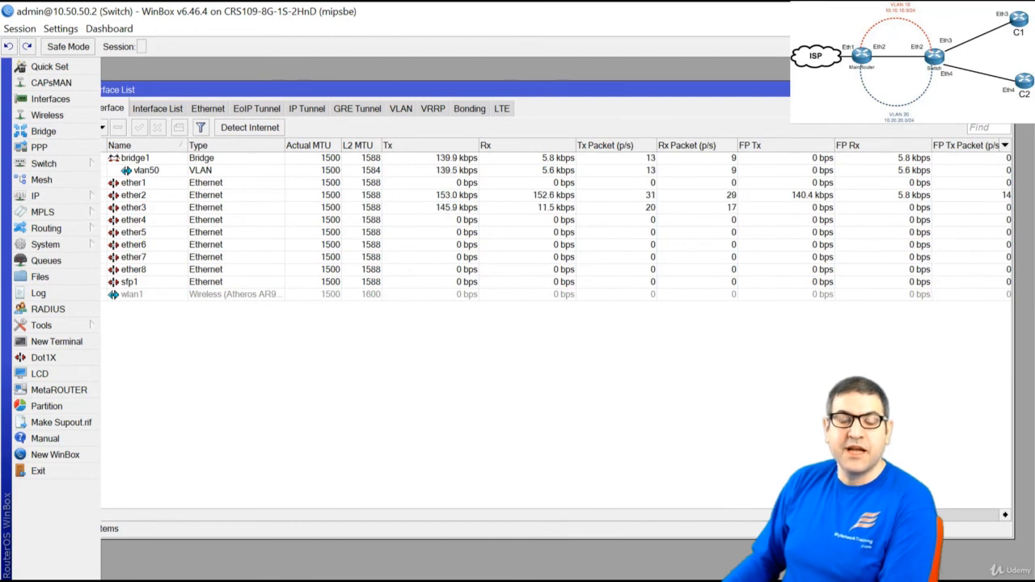
pyautogui.click(1005, 90)
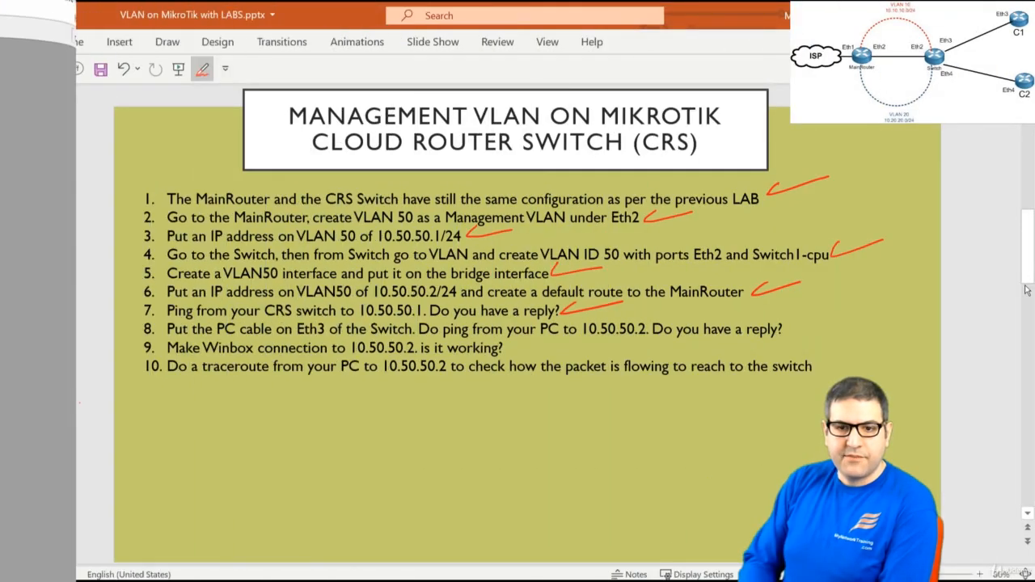
pyautogui.moveTo(789, 328); pyautogui.dragTo(838, 317)
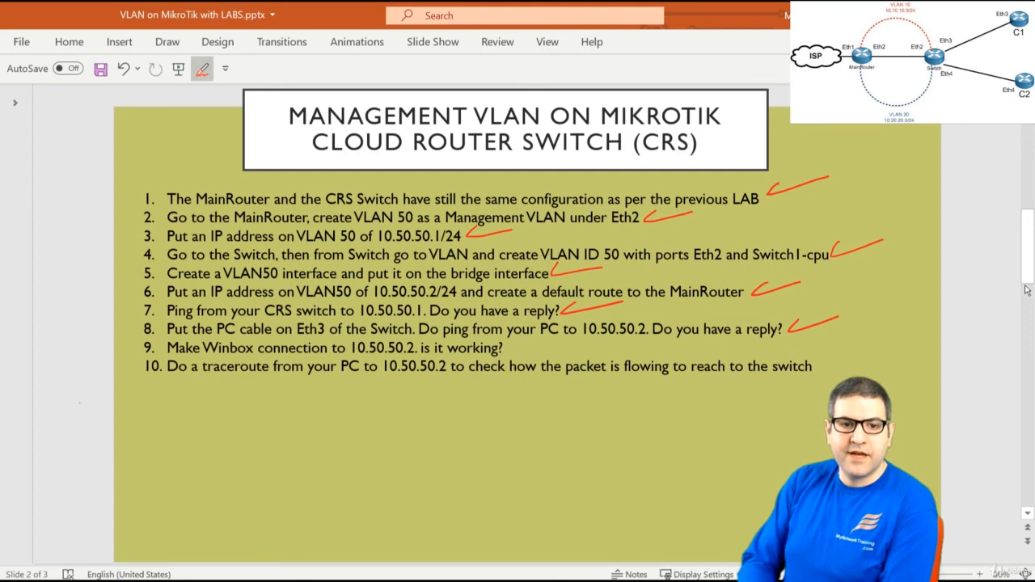
# Tick step 9 on the checklist and run tracert 10.50.50.2 in Command Prompt
pyautogui.moveTo(514, 344); pyautogui.dragTo(555, 341)
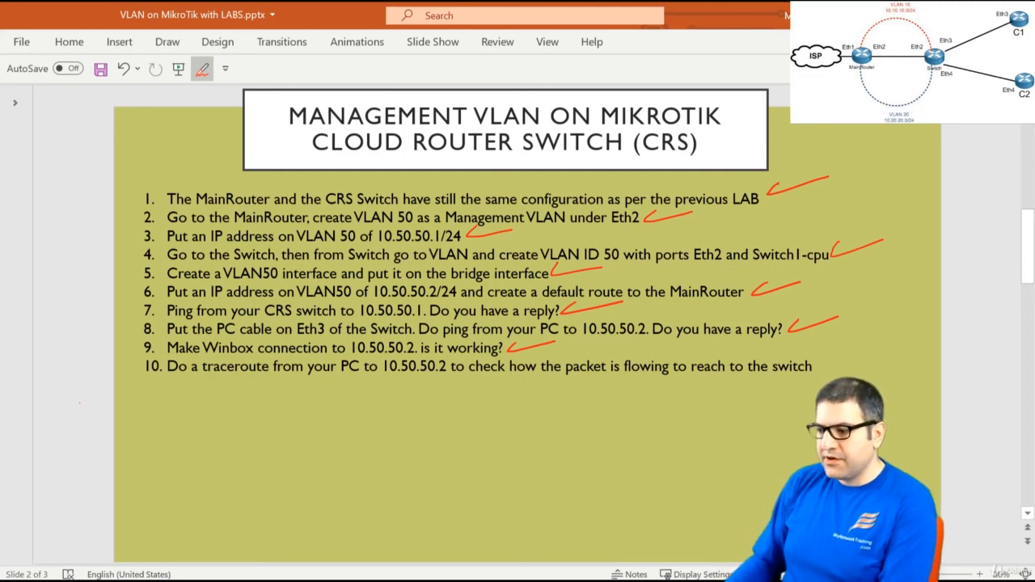
pyautogui.hotkey('alt', 'Tab')
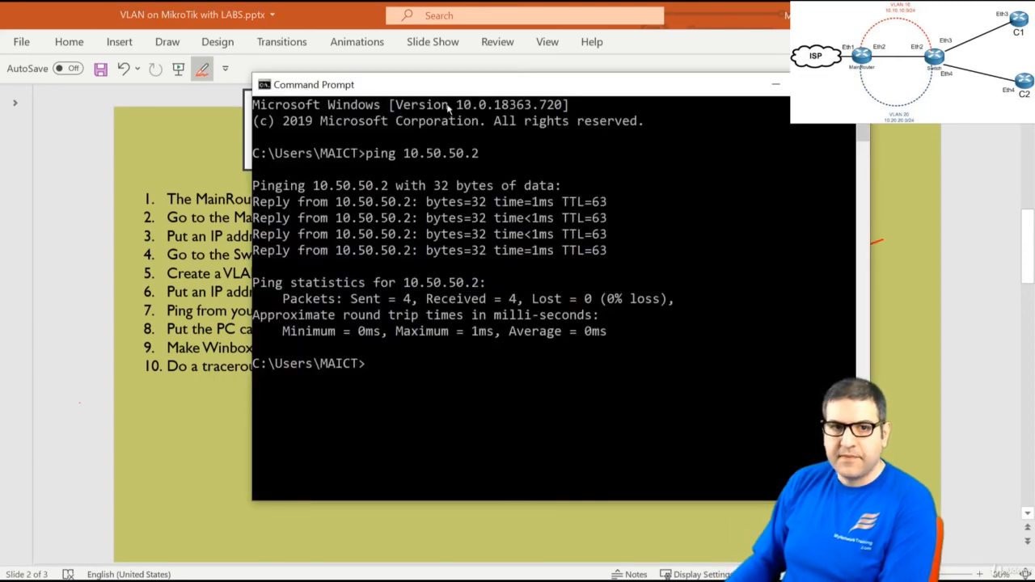
pyautogui.moveTo(444, 85); pyautogui.dragTo(352, 83)
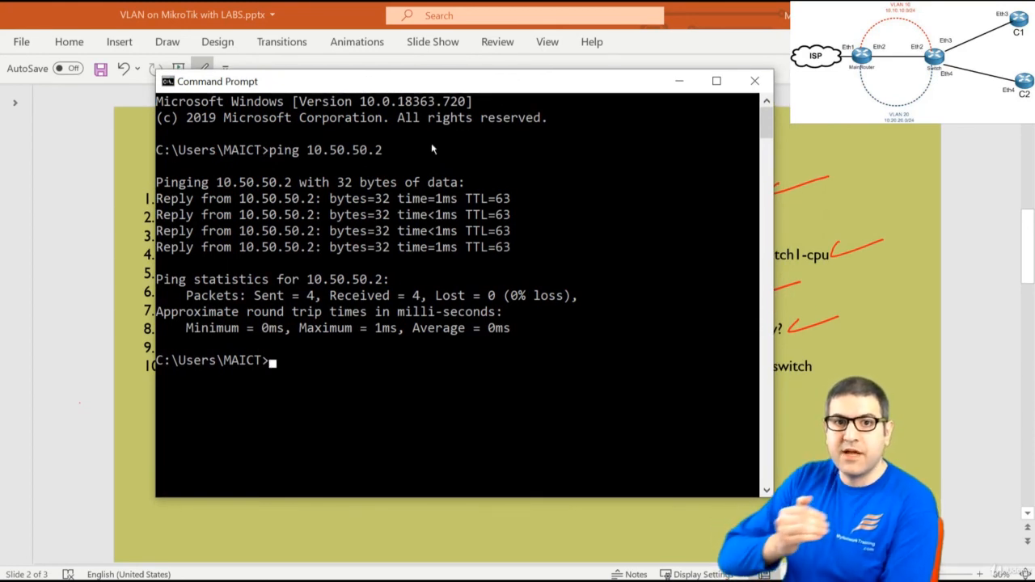
pyautogui.write('tracert 10.5')
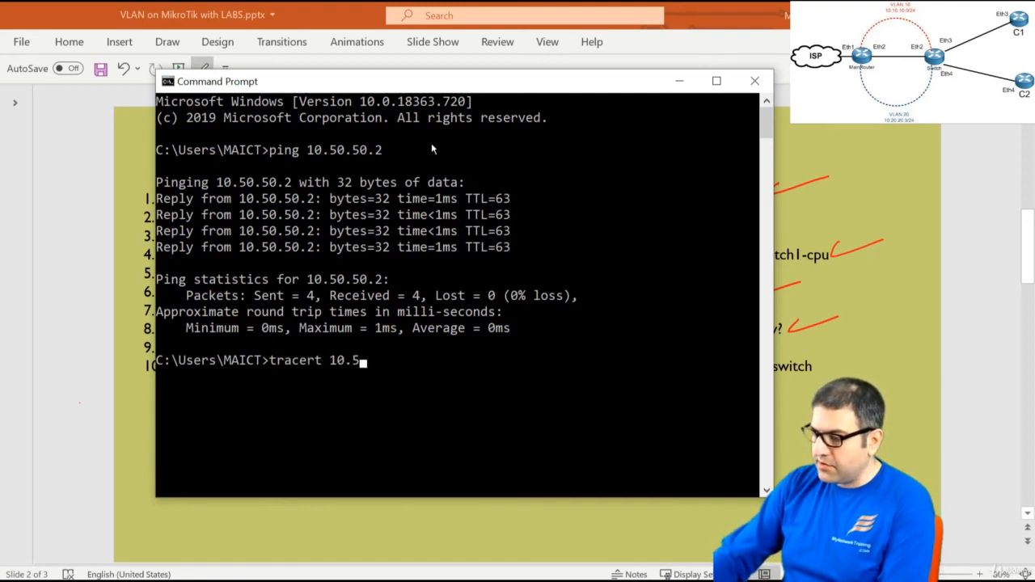
pyautogui.write('0.50.2')
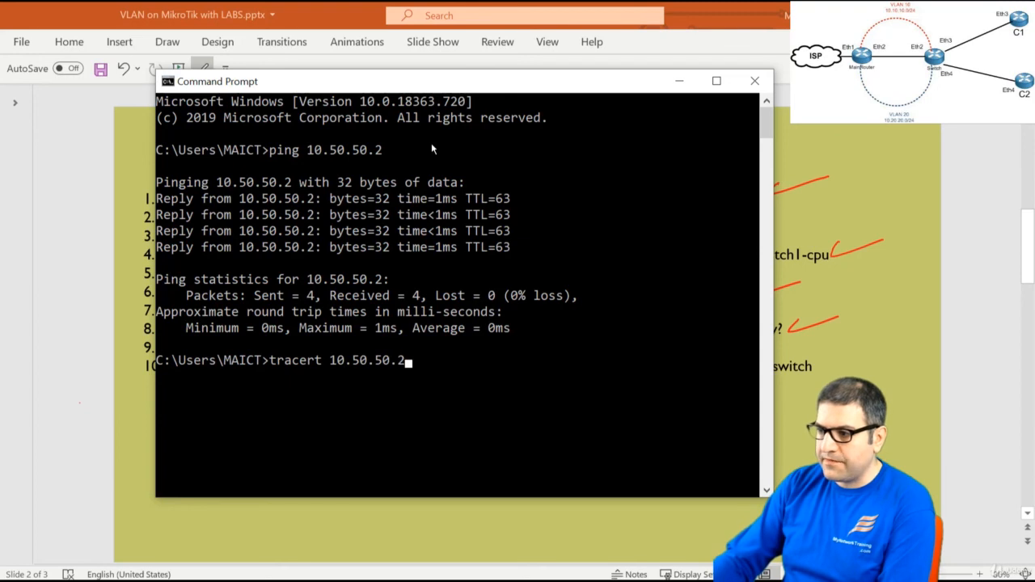
pyautogui.press('Return')
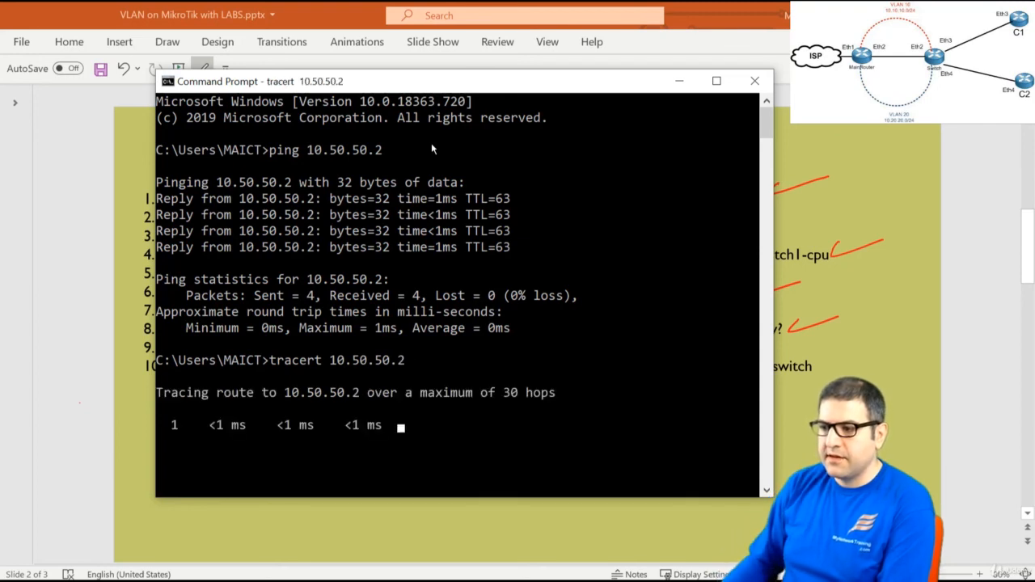
pyautogui.moveTo(440, 82); pyautogui.dragTo(404, 63)
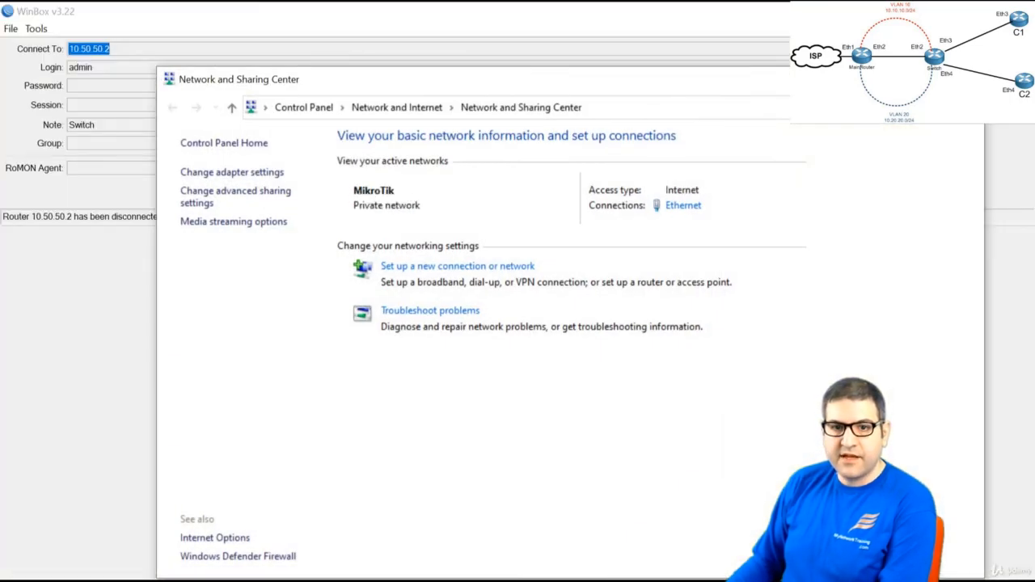
# Close Network and Sharing Center and check with ipconfig that the PC has 10.20.20.241
pyautogui.hotkey('alt', 'F4')
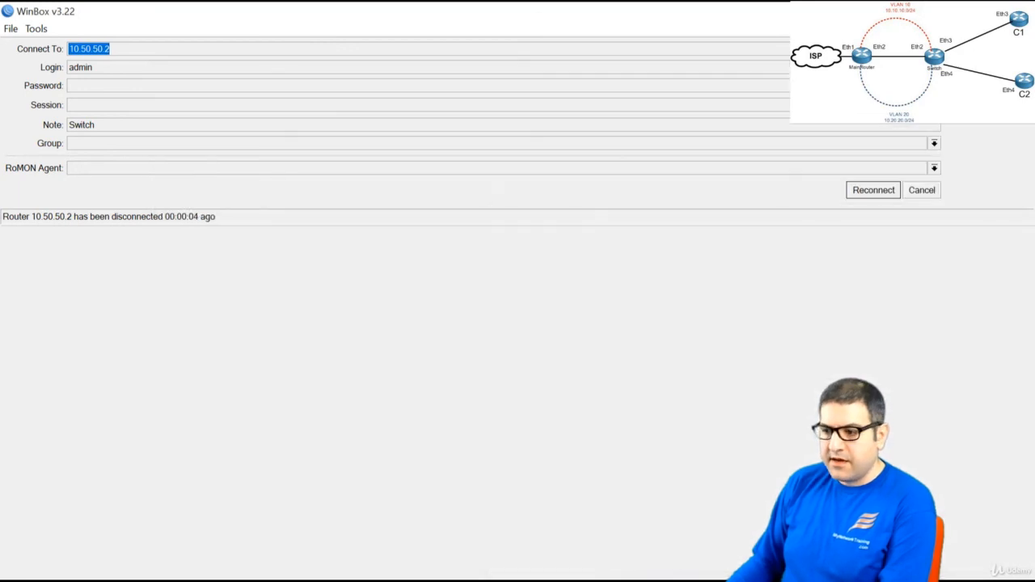
pyautogui.hotkey('alt', 'Tab')
pyautogui.write('ipconfig')
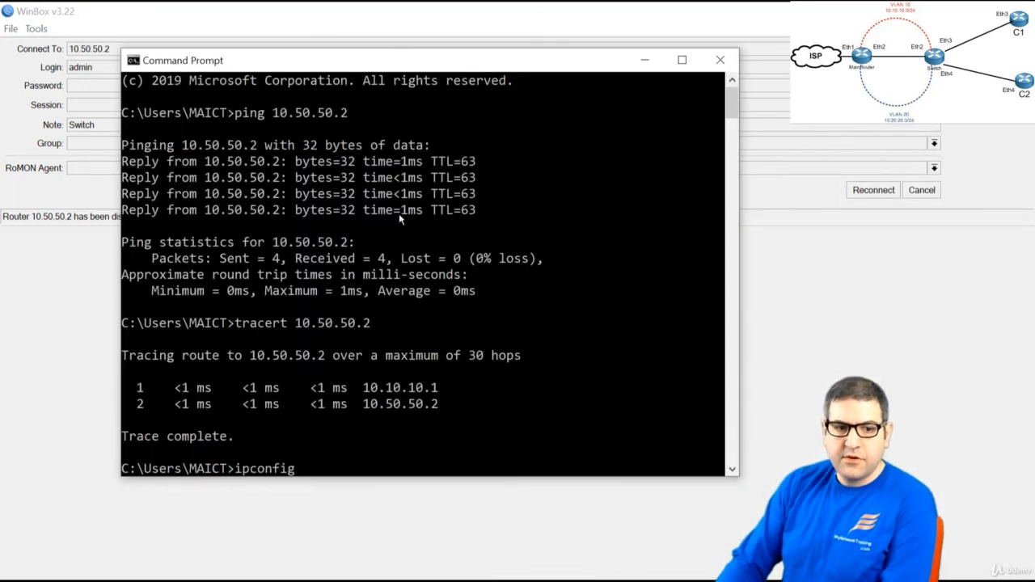
pyautogui.press('Return')
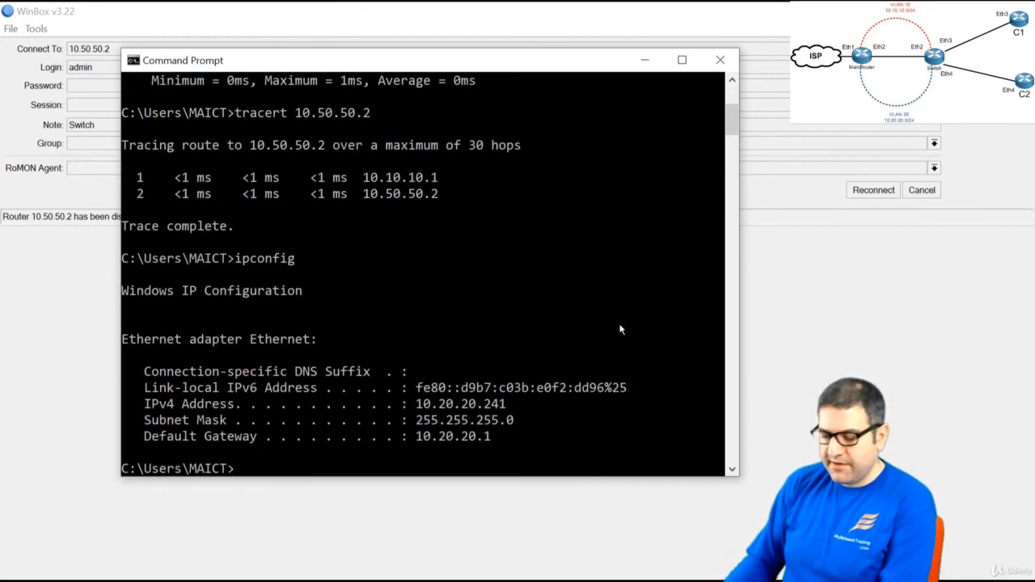
# Ping 10.50.50.2 for 3 of 3 replies, then bring WinBox back to its login form
pyautogui.write('ping 10')
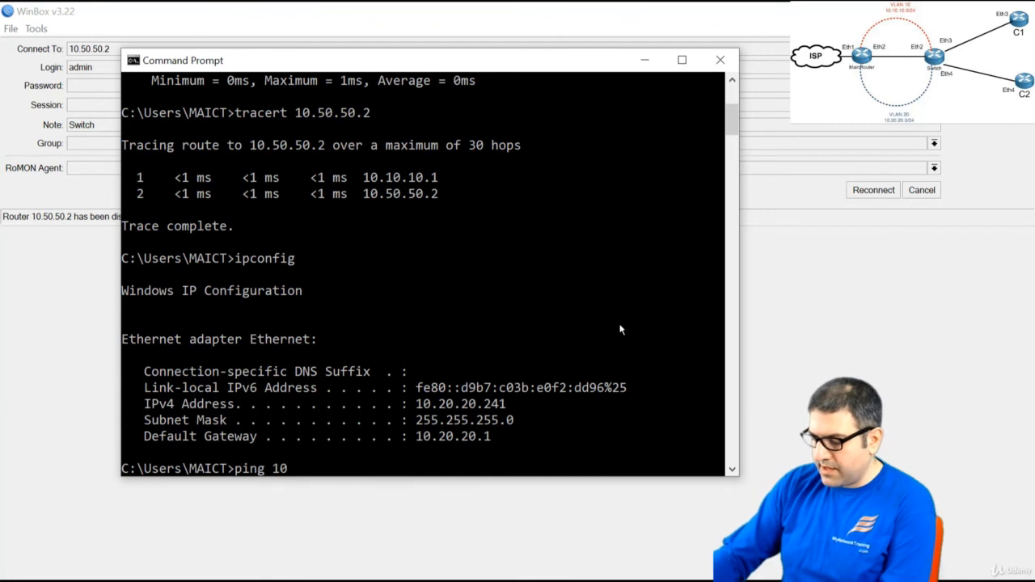
pyautogui.write('.50.50.2')
pyautogui.press('Return')
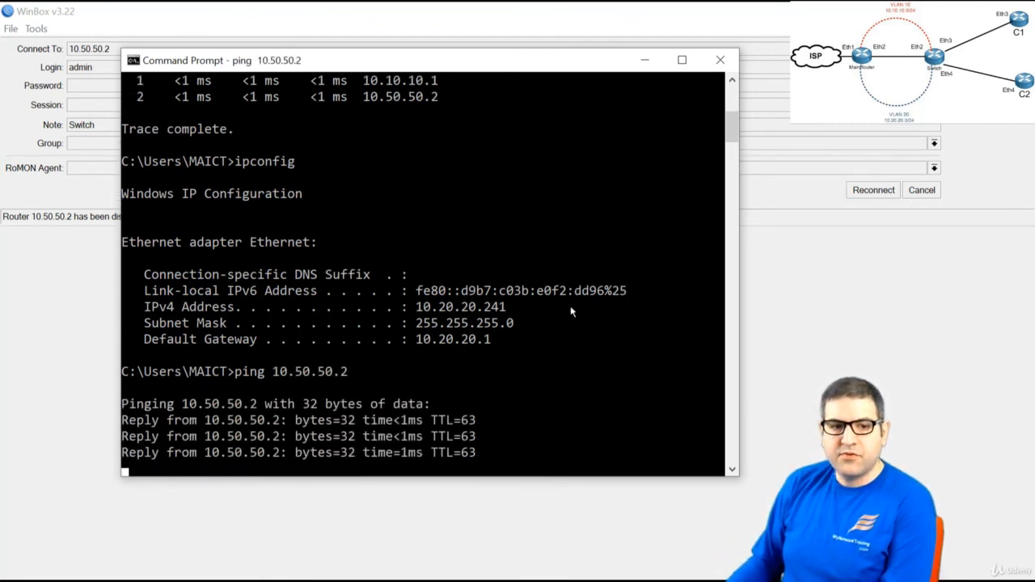
pyautogui.hotkey('ctrl', 'c')
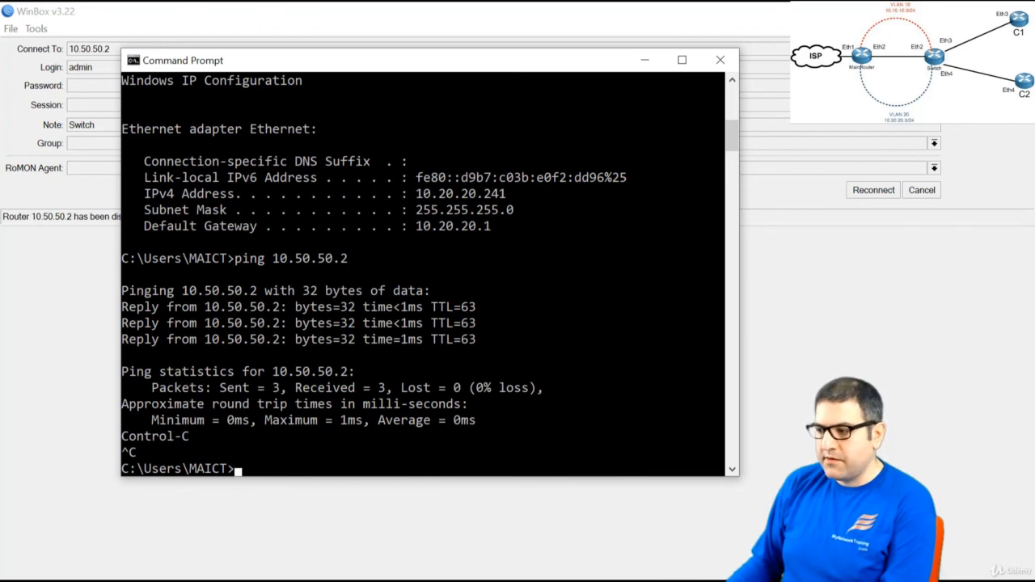
pyautogui.click(928, 250)
pyautogui.click(930, 194)
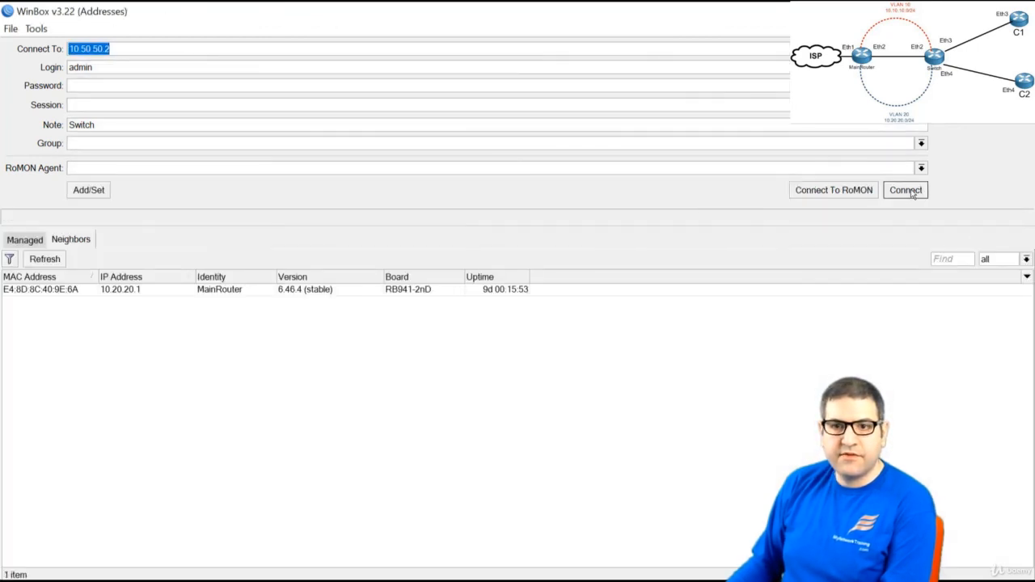
# Connect WinBox to 10.50.50.2 and rerun tracert, reaching it in two hops via 10.20.20.1
pyautogui.click(912, 193)
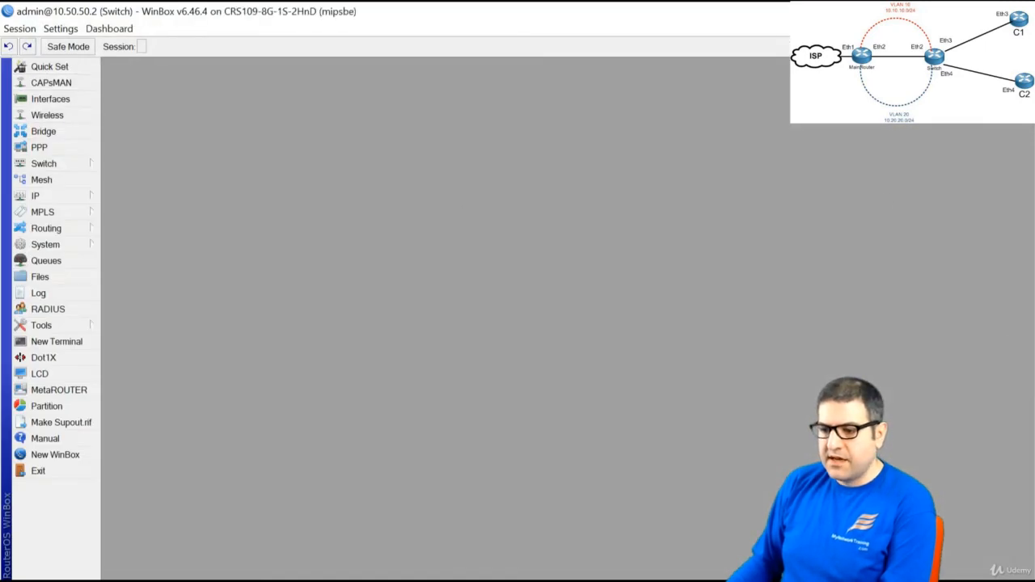
pyautogui.hotkey('alt', 'Tab')
pyautogui.press('Up')
pyautogui.press('Up')
pyautogui.press('Up')
pyautogui.press('Return')
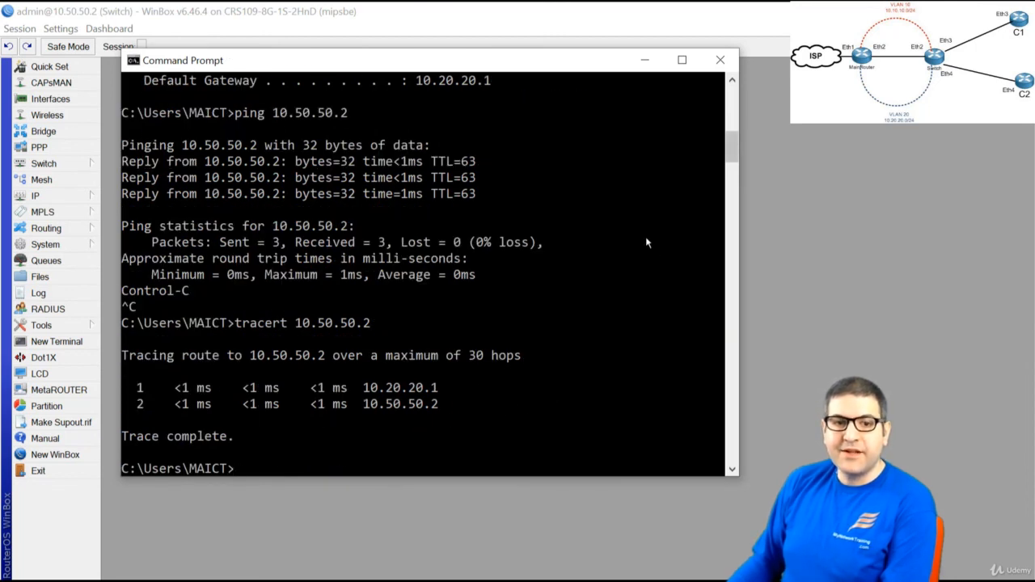
pyautogui.click(639, 63)
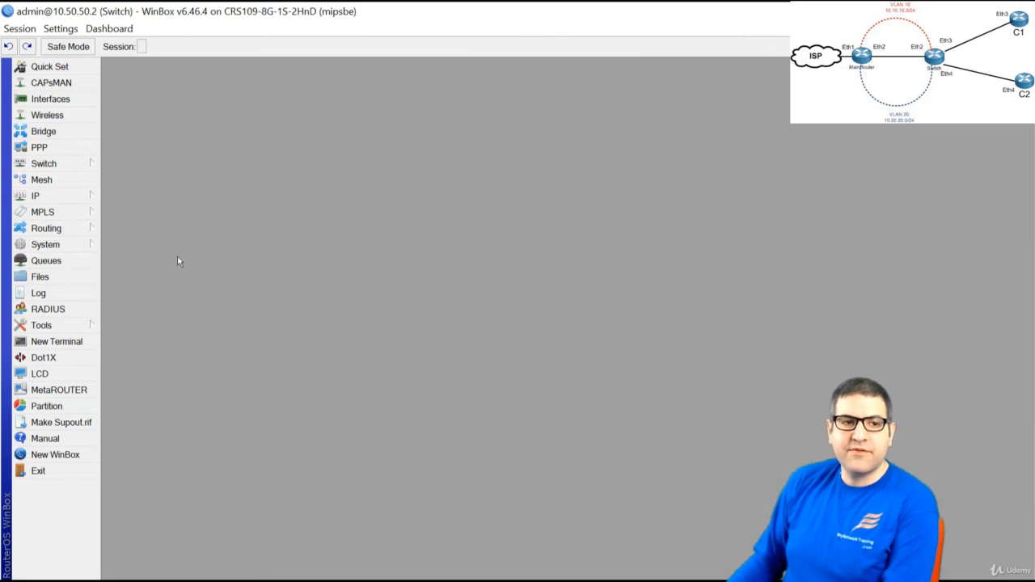
# Change the vlan50 interface's parent from bridge1 to ether2 and save it
pyautogui.click(46, 100)
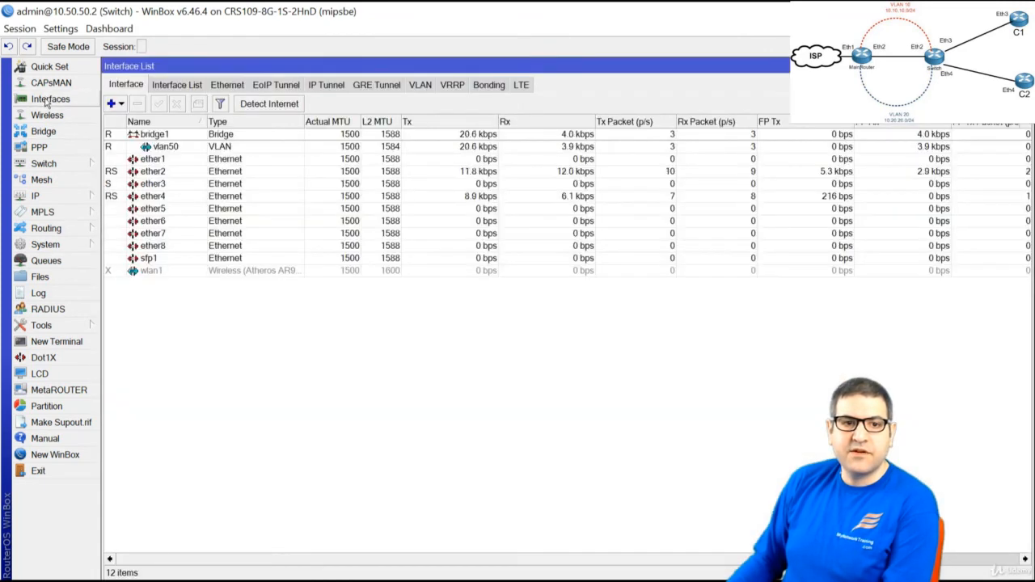
pyautogui.click(152, 146)
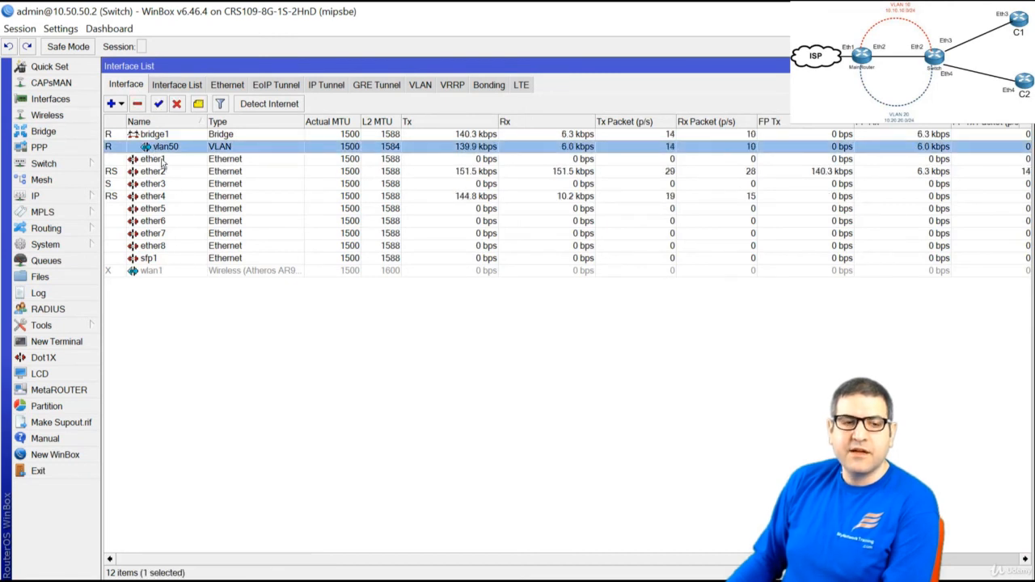
pyautogui.doubleClick(158, 147)
pyautogui.click(220, 281)
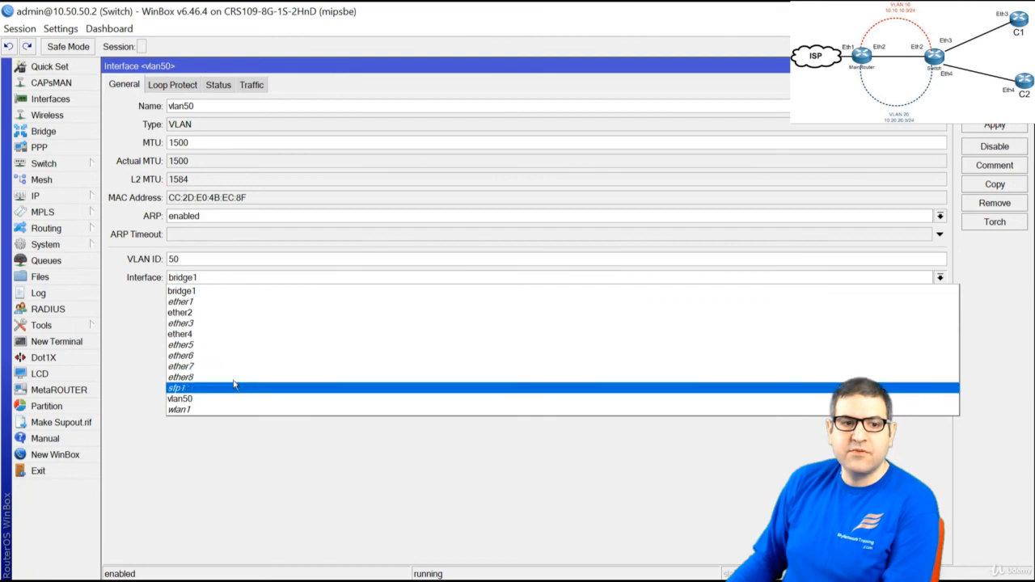
pyautogui.click(219, 314)
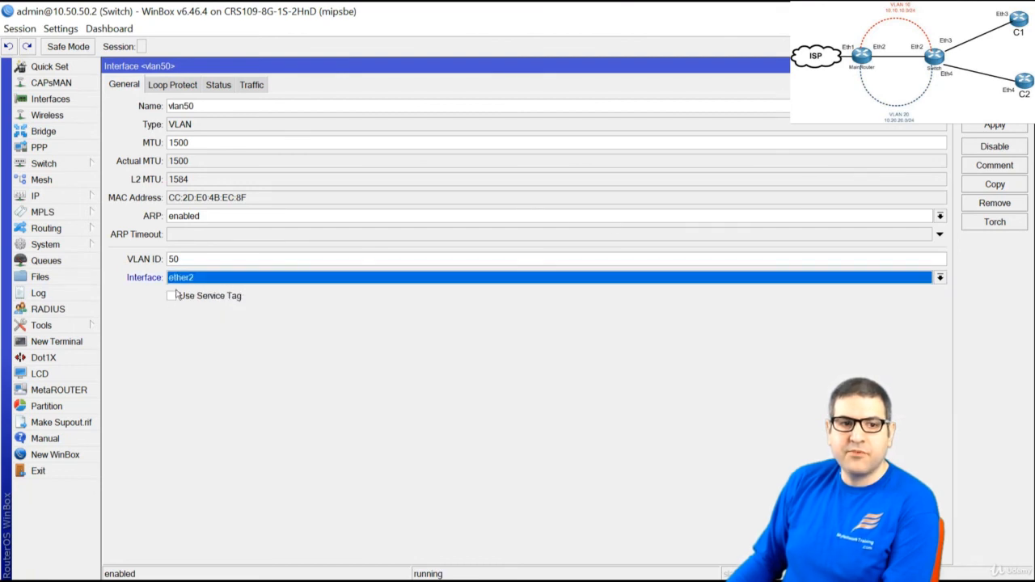
pyautogui.click(994, 124)
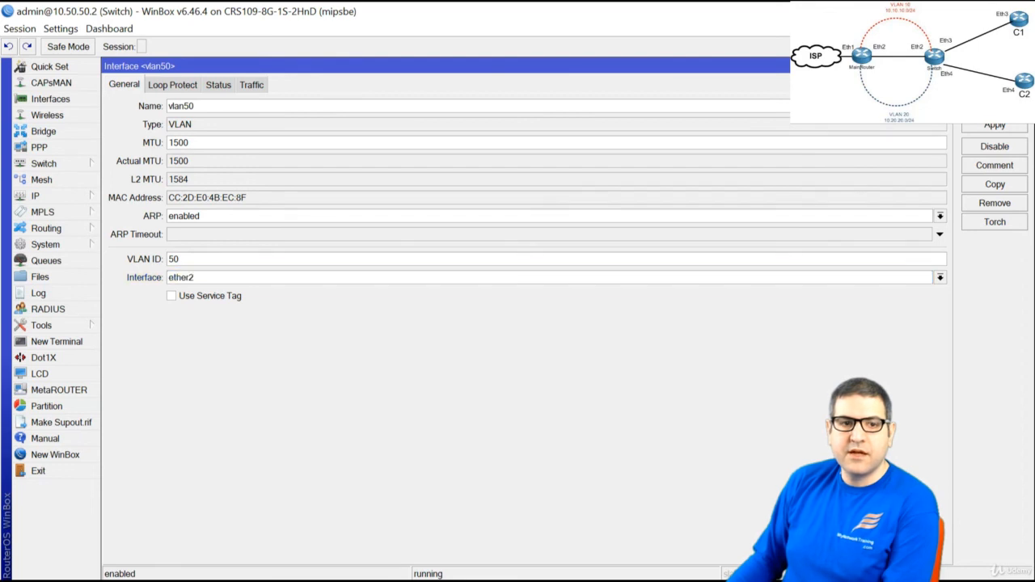
pyautogui.click(995, 88)
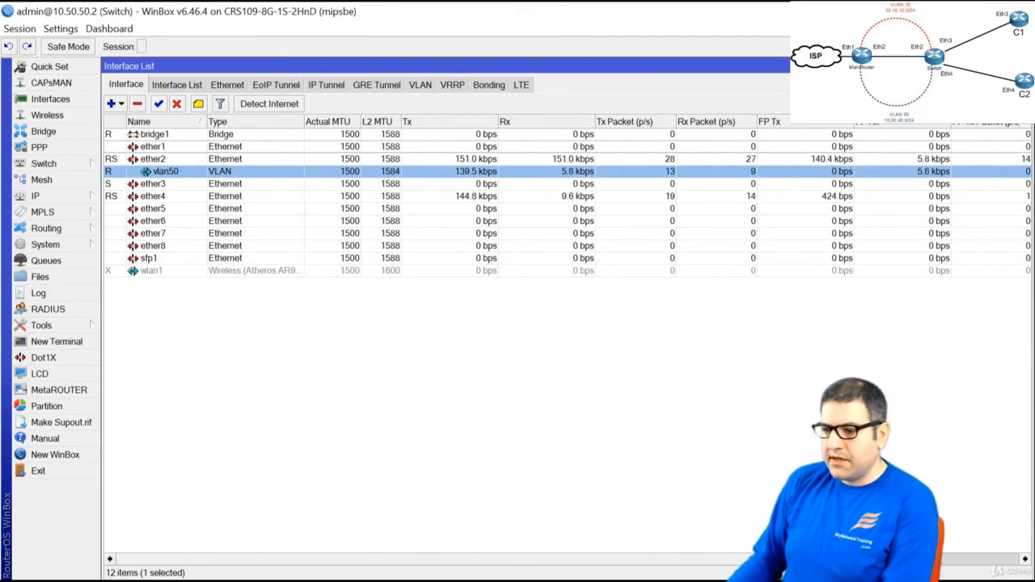
# Rerun ping 10.50.50.2 in Command Prompt, getting 4 of 4 replies
pyautogui.hotkey('alt', 'Tab')
pyautogui.press('Up')
pyautogui.press('Up')
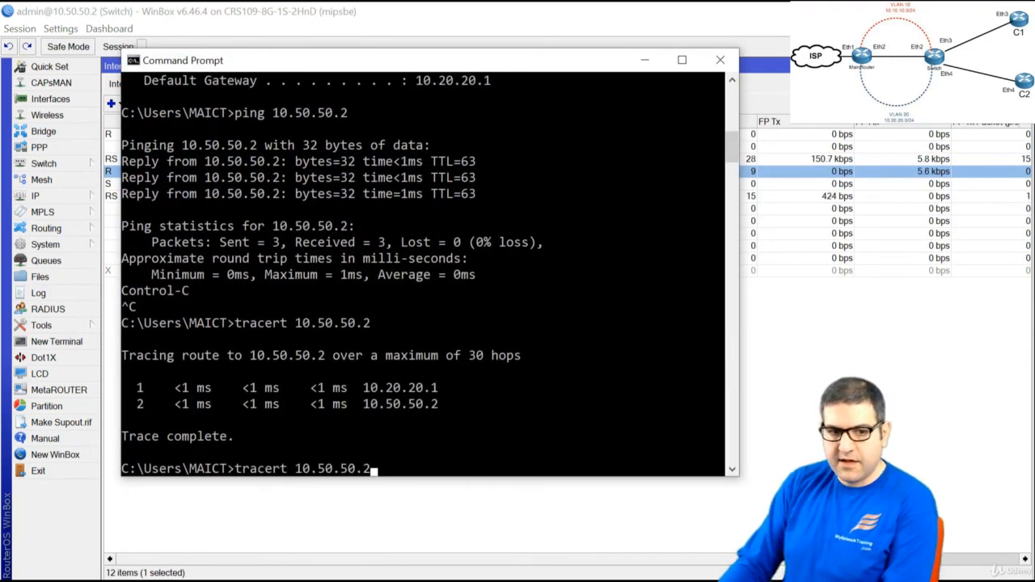
pyautogui.press('Return')
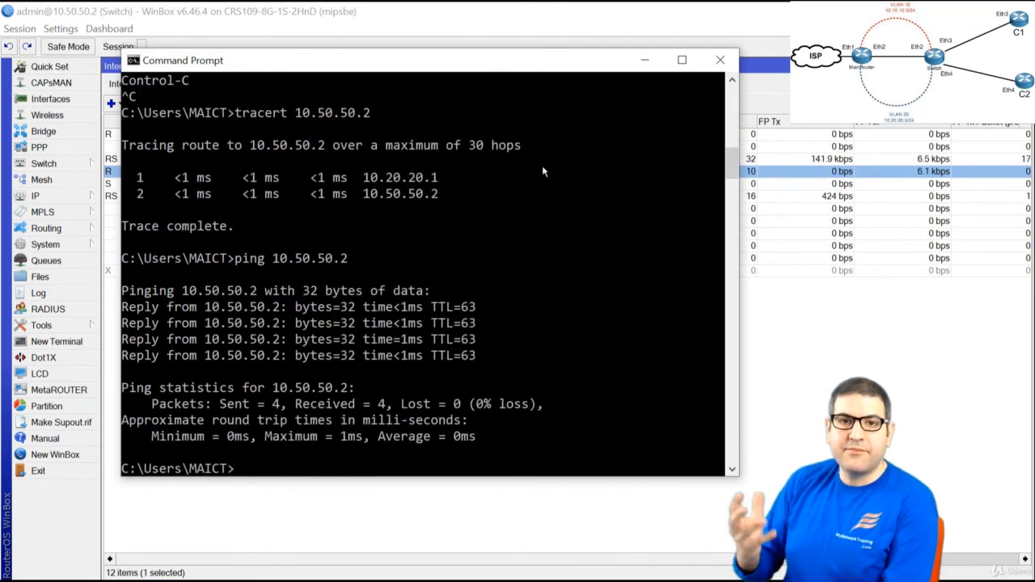
pyautogui.click(643, 61)
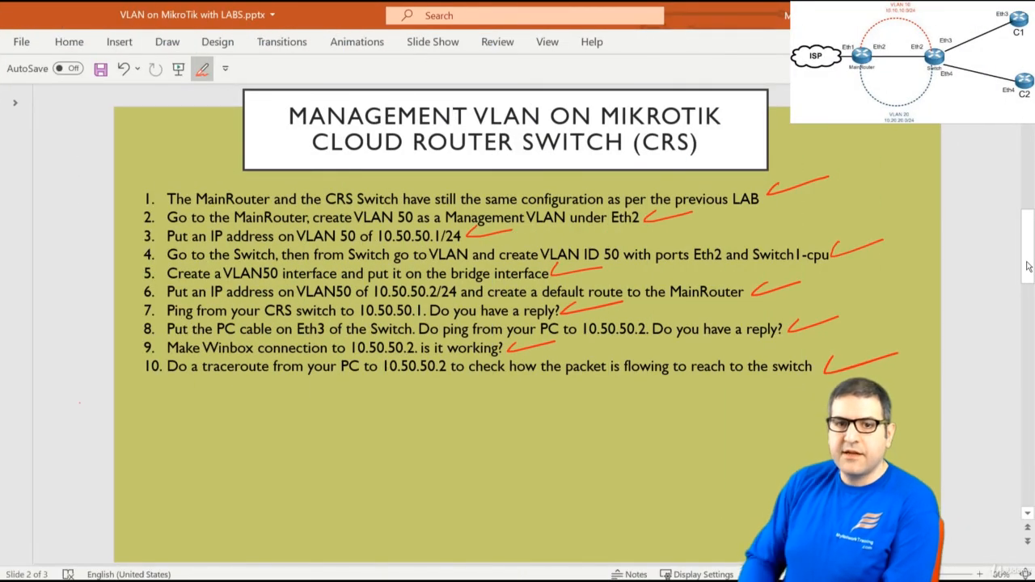